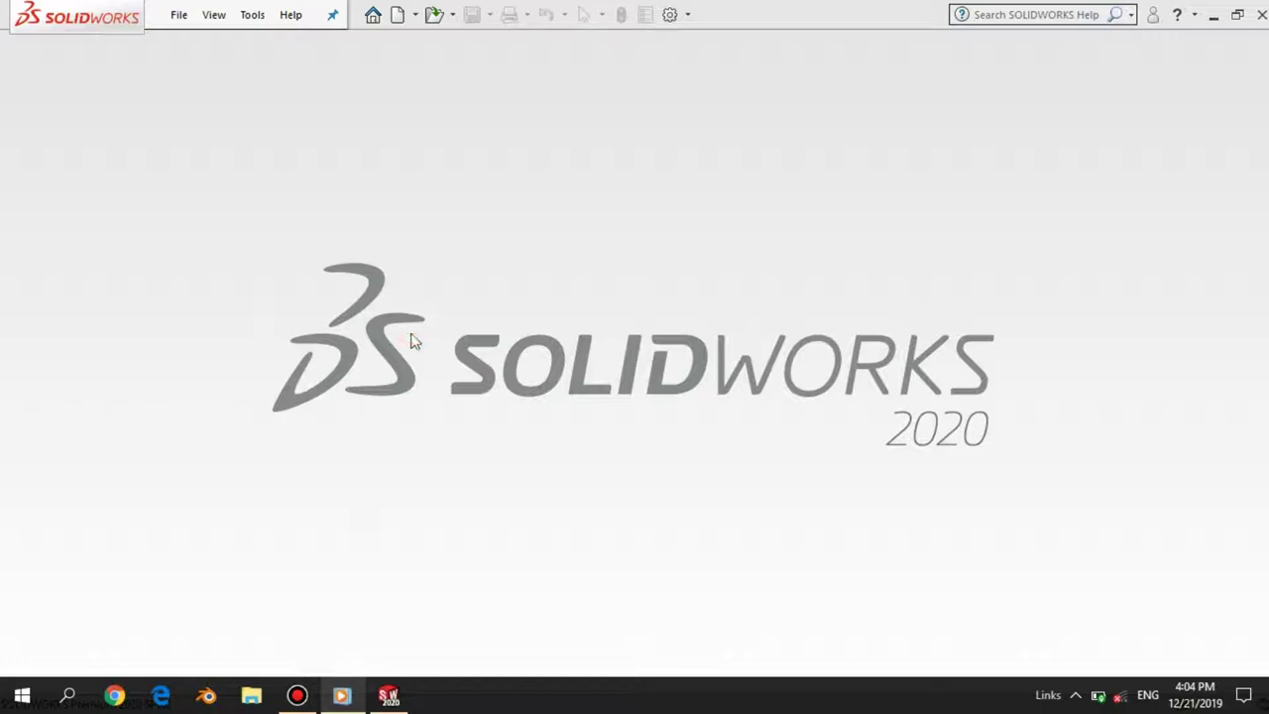
# Create a new Part document in SOLIDWORKS
pyautogui.click(415, 339)
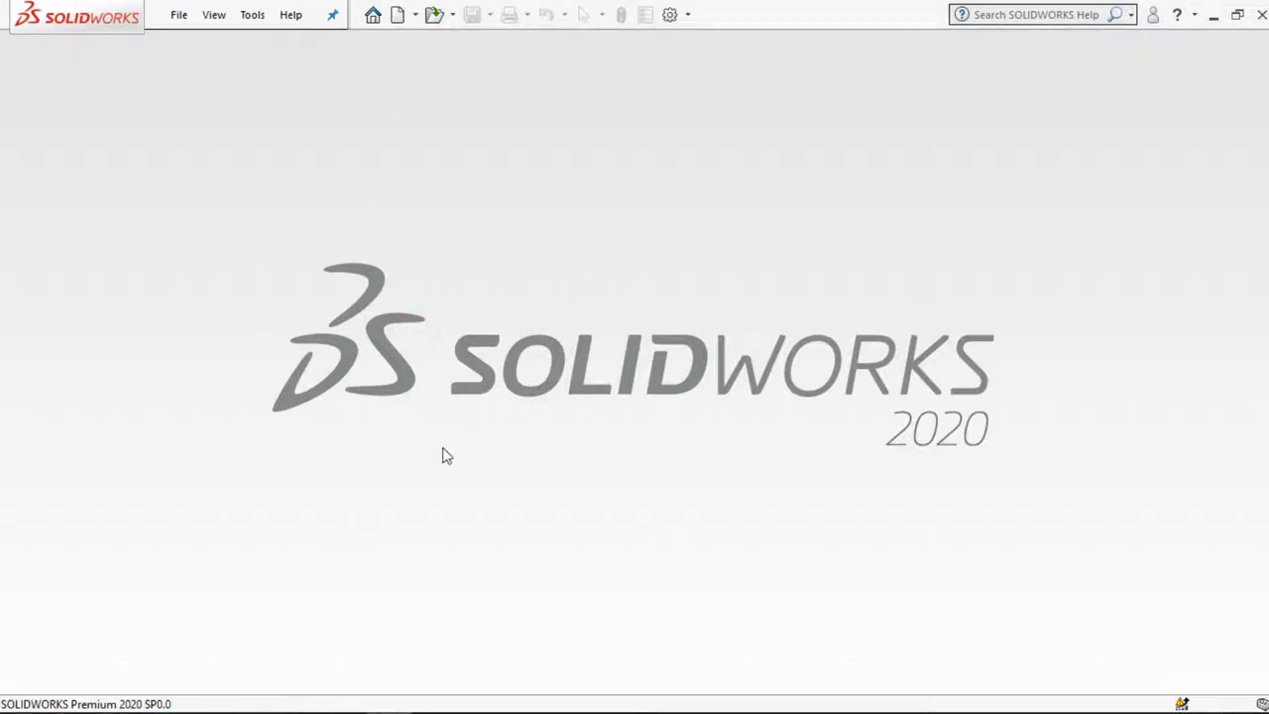
pyautogui.click(415, 16)
pyautogui.click(424, 37)
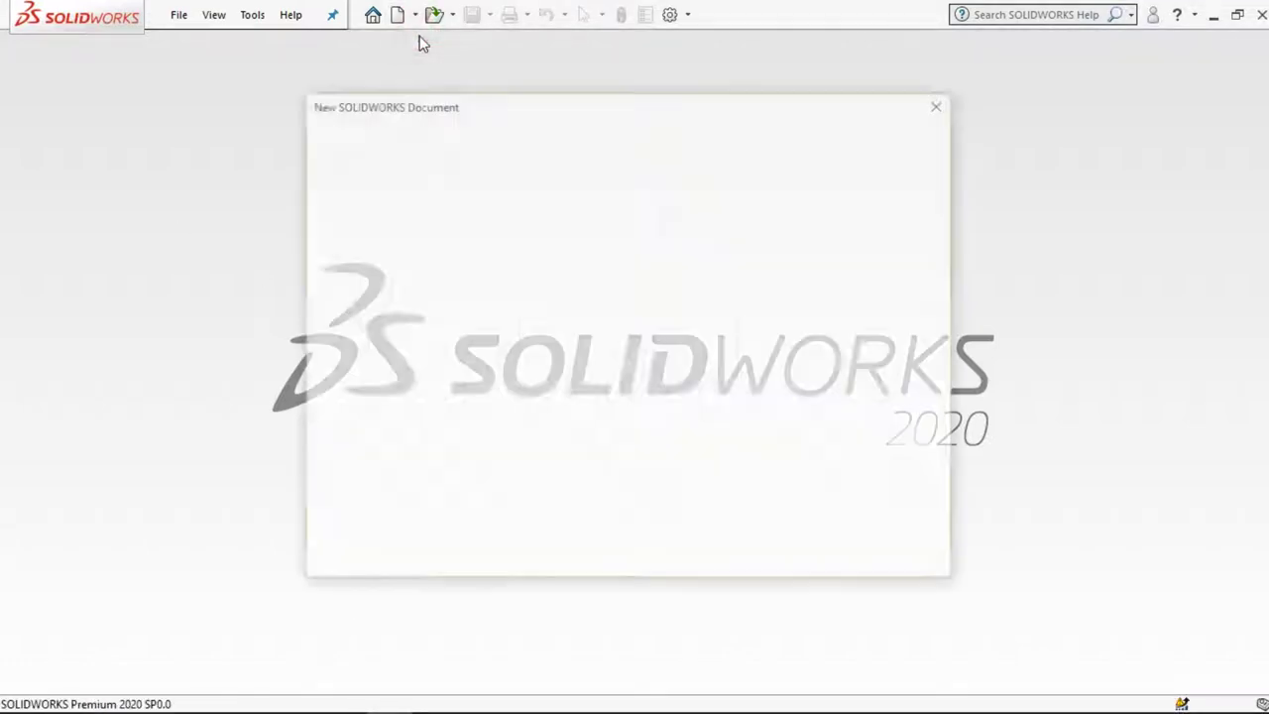
pyautogui.click(712, 543)
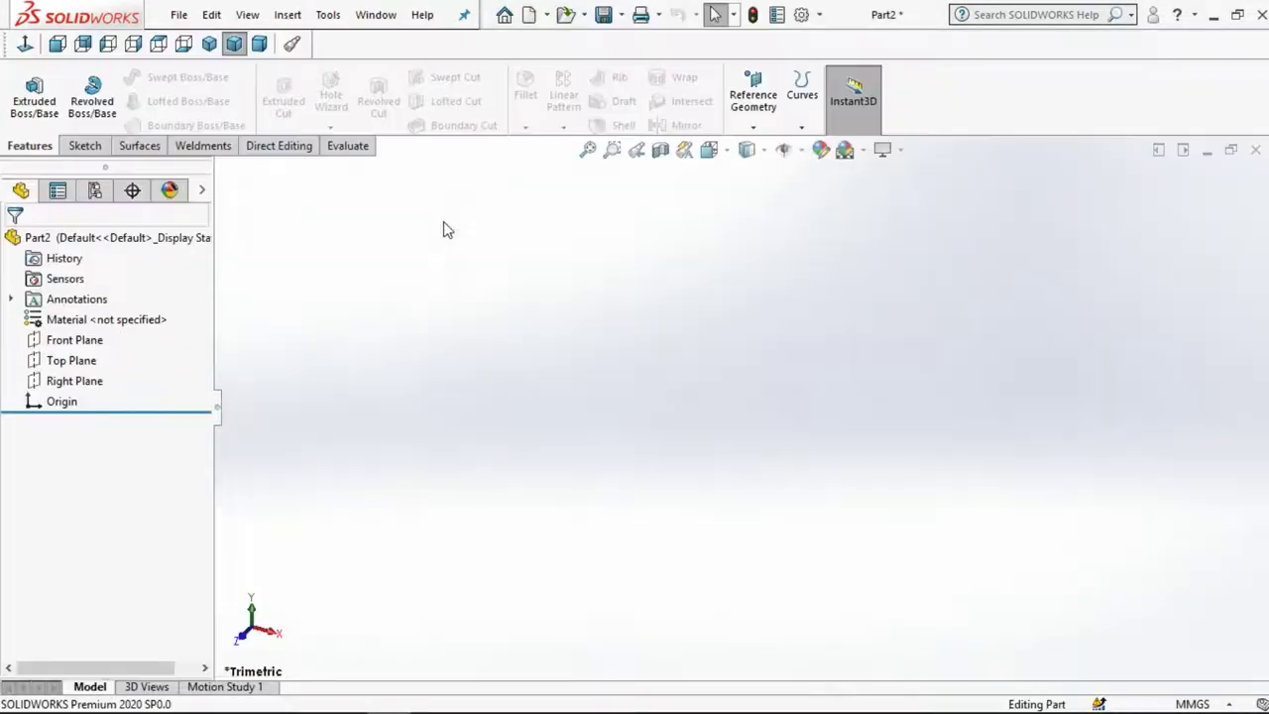
# Select the Front Plane and show it in the view
pyautogui.click(90, 339)
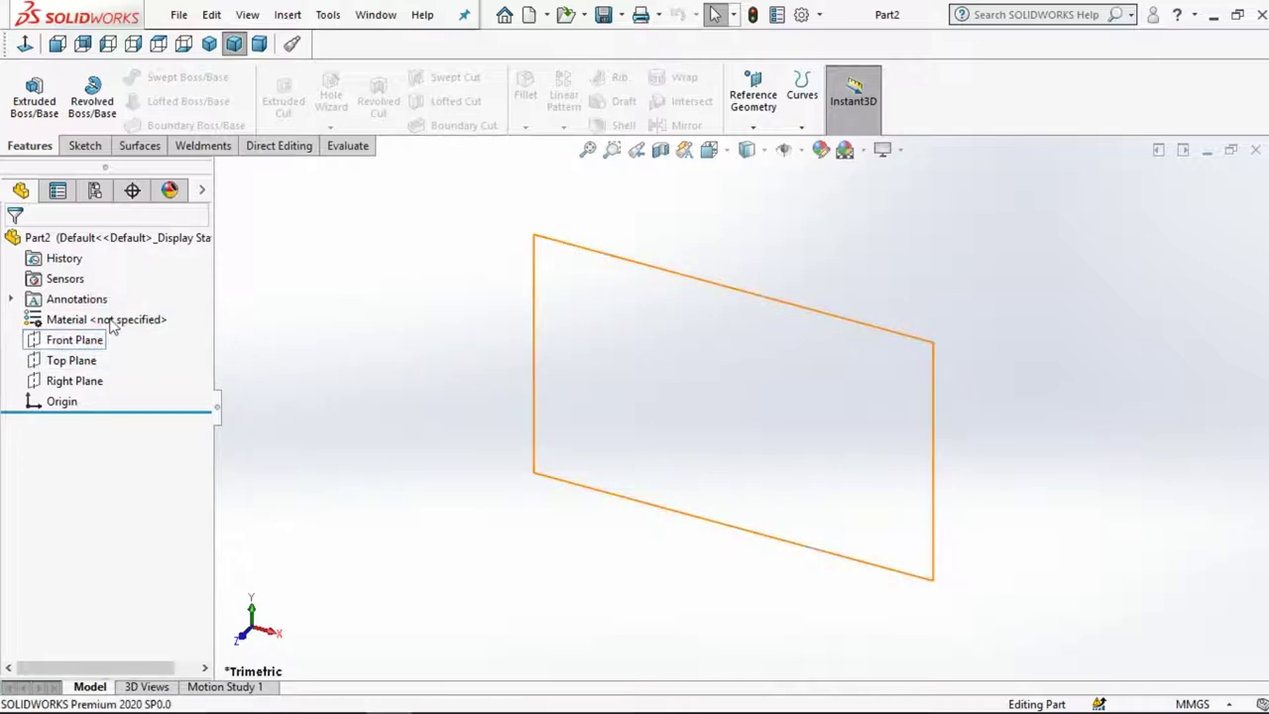
pyautogui.click(179, 310)
pyautogui.click(268, 326)
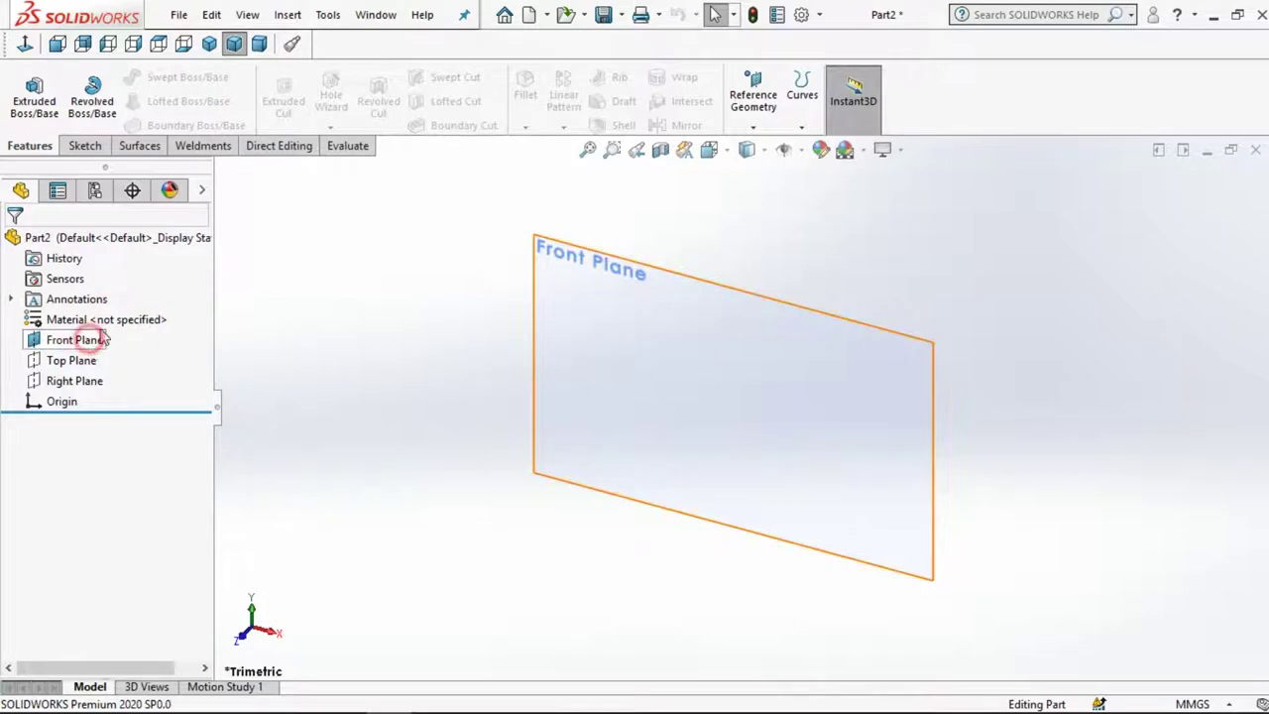
pyautogui.click(90, 341)
# Start a sketch on the Front Plane and hide the plane
pyautogui.click(108, 309)
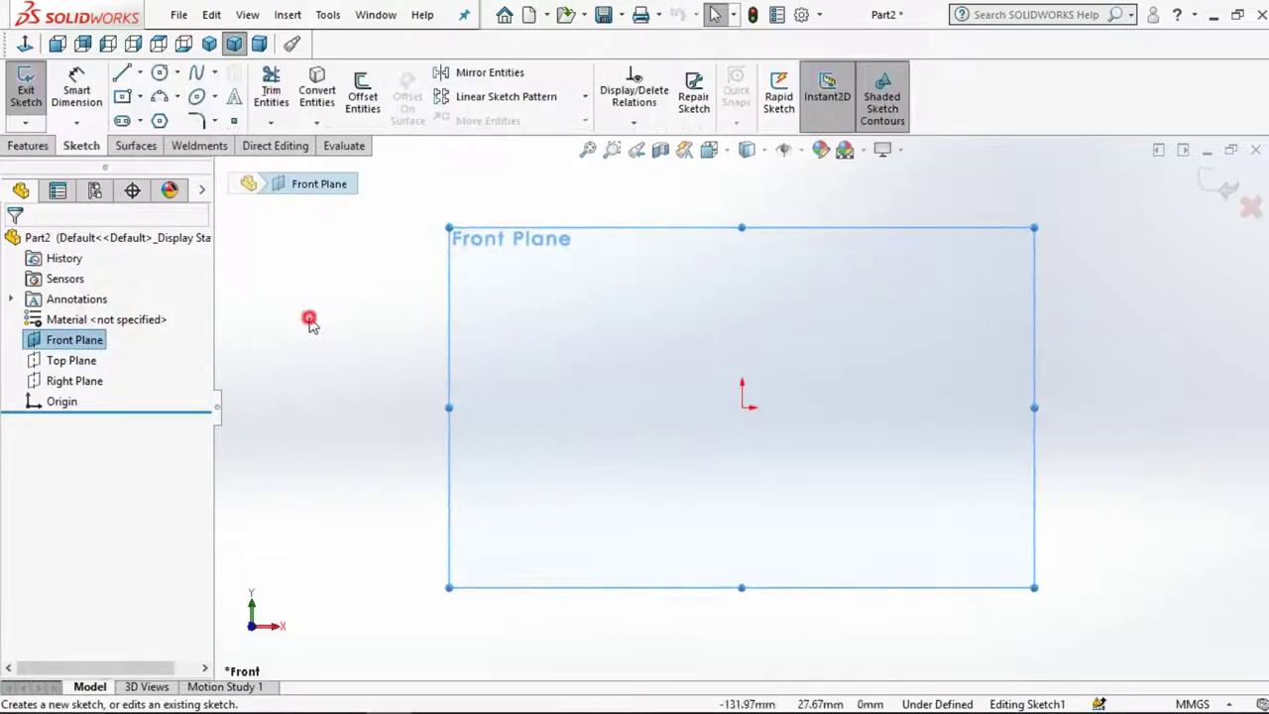
pyautogui.click(90, 340)
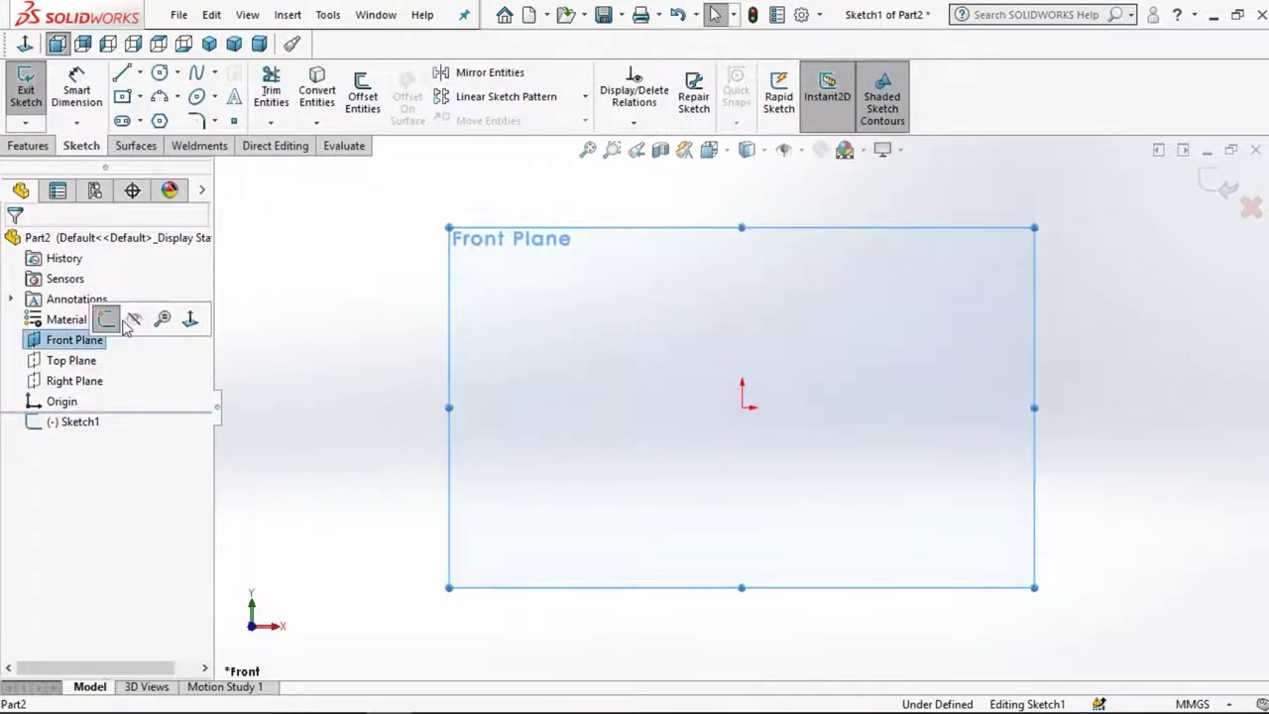
pyautogui.click(138, 311)
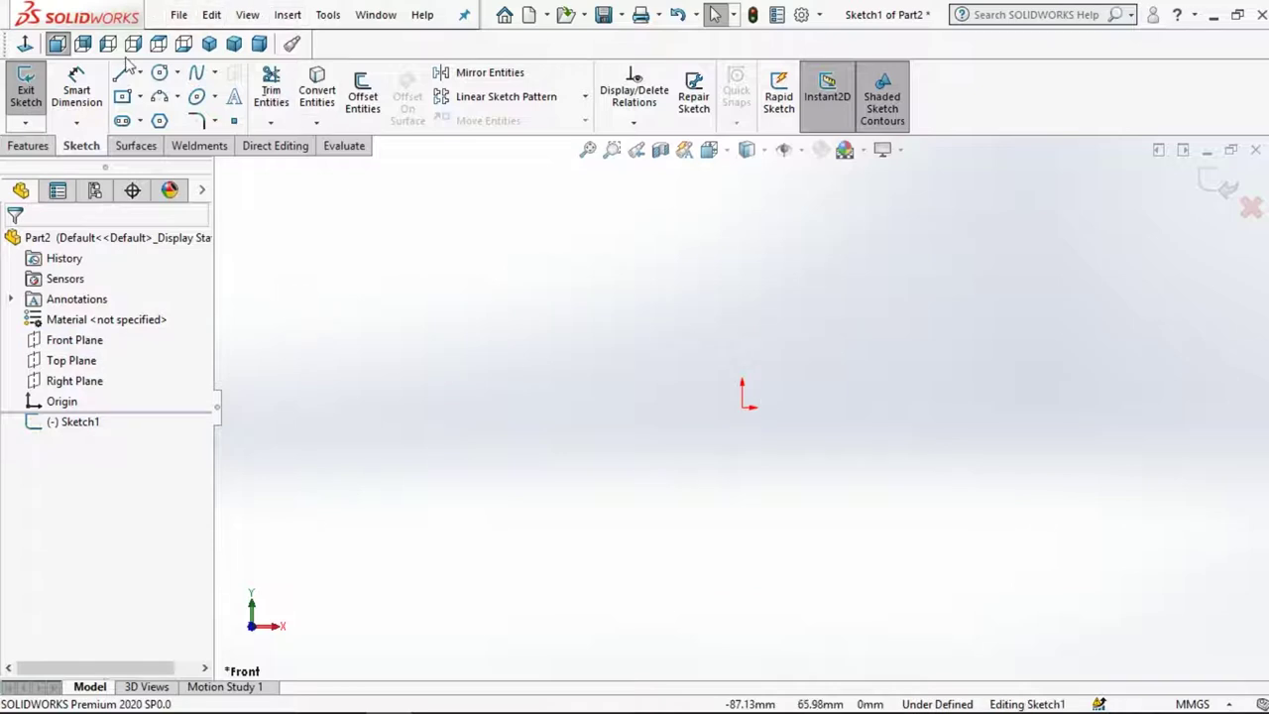
# Draw an L: a vertical line down, then a horizontal line ending at the origin
pyautogui.press('l')
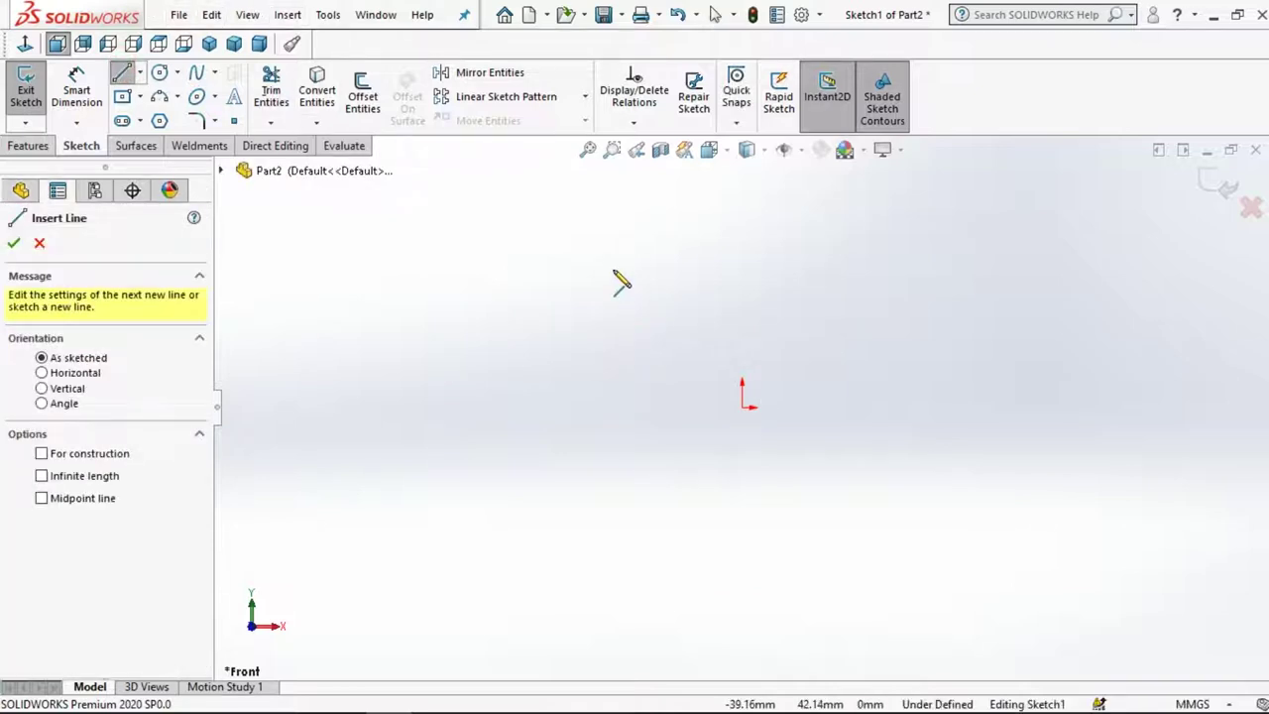
pyautogui.click(612, 269)
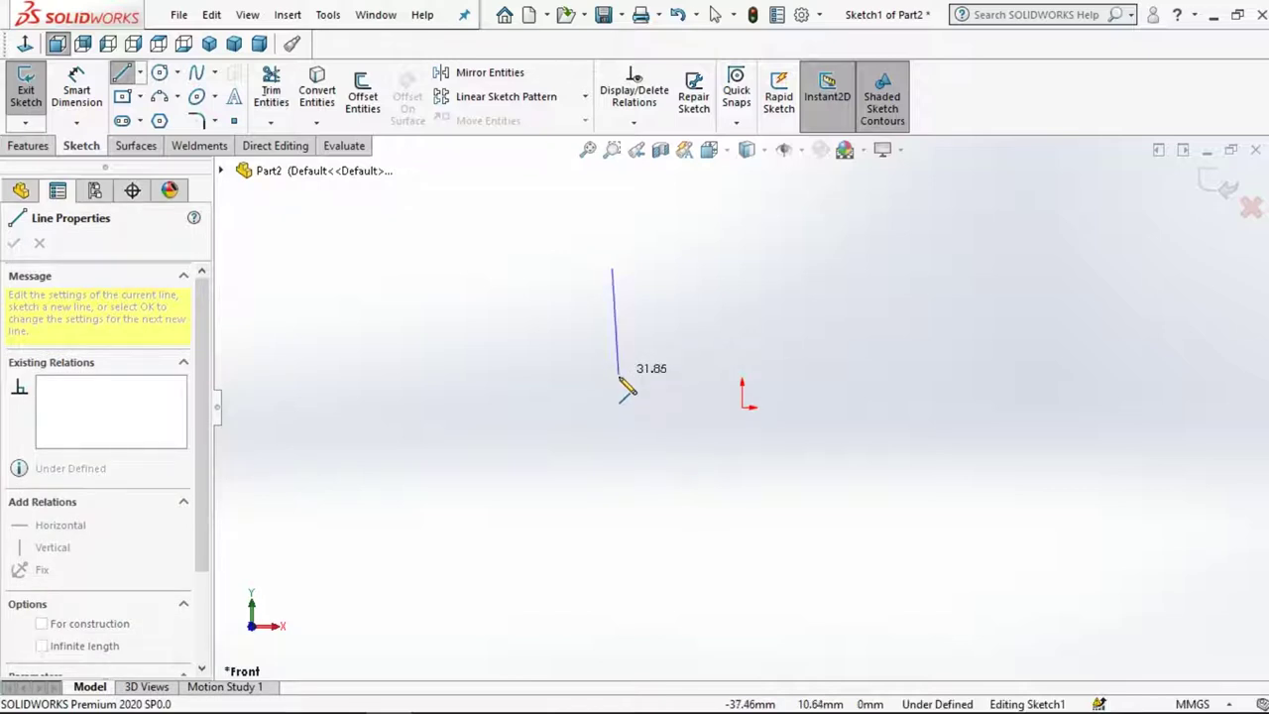
pyautogui.click(614, 408)
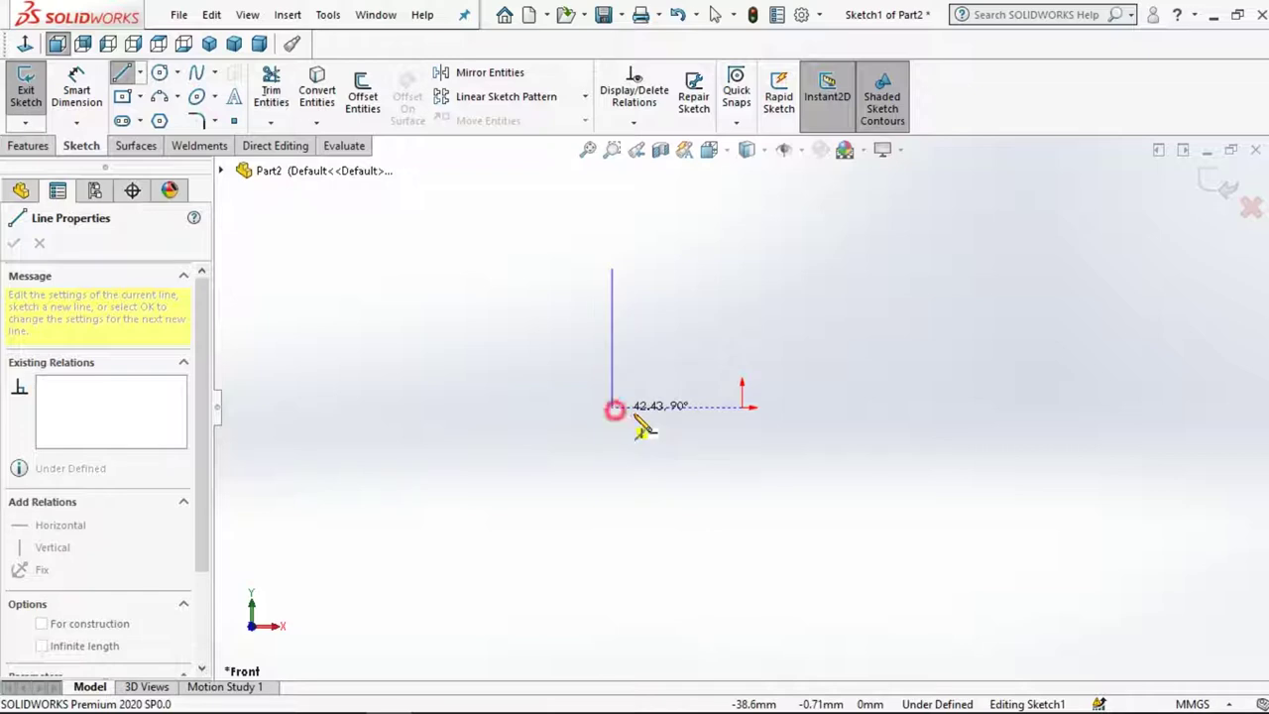
pyautogui.click(743, 406)
pyautogui.click(714, 14)
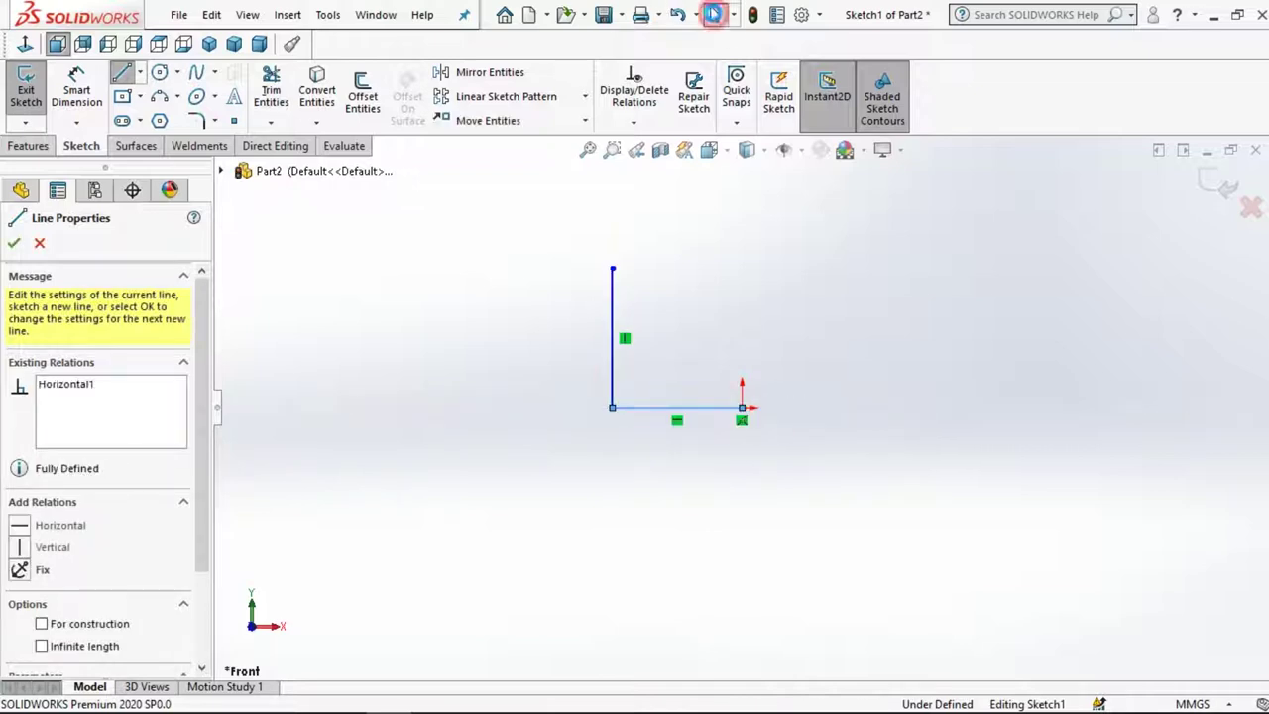
pyautogui.click(830, 295)
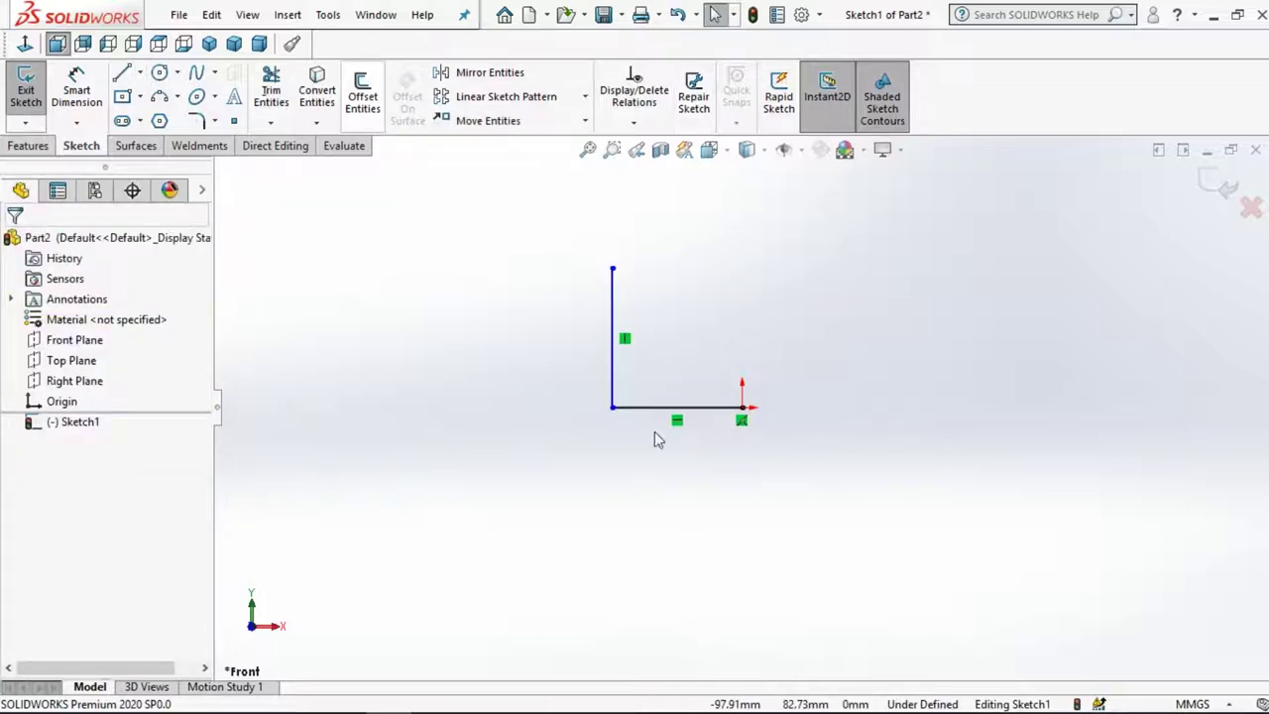
pyautogui.hotkey('ctrl', 'z')
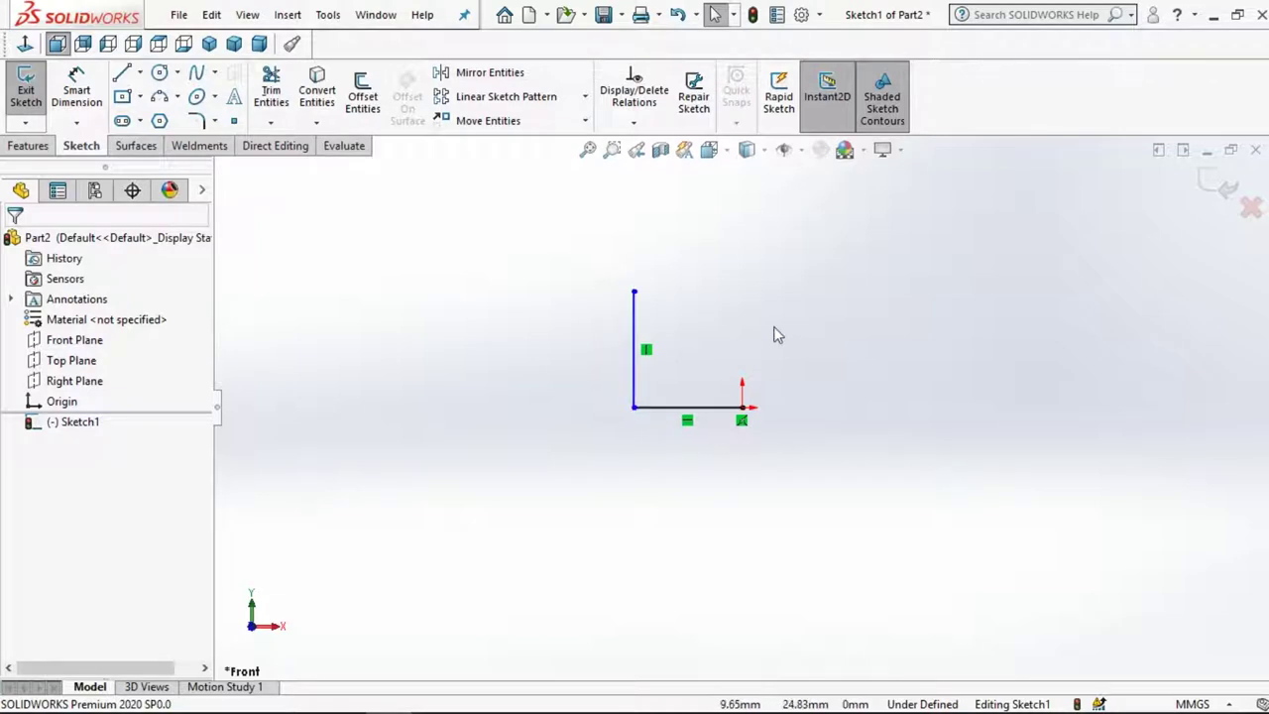
pyautogui.click(634, 406)
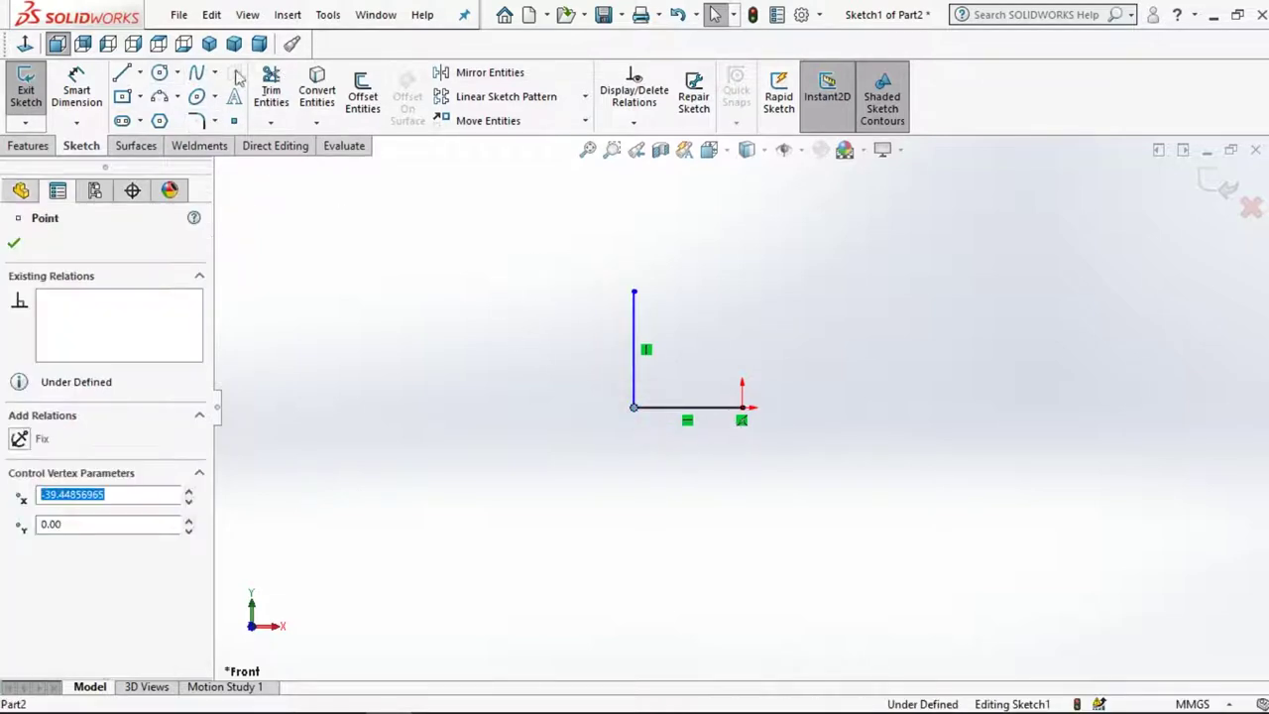
# Round the L's corner with a 20 mm sketch fillet
pyautogui.click(198, 120)
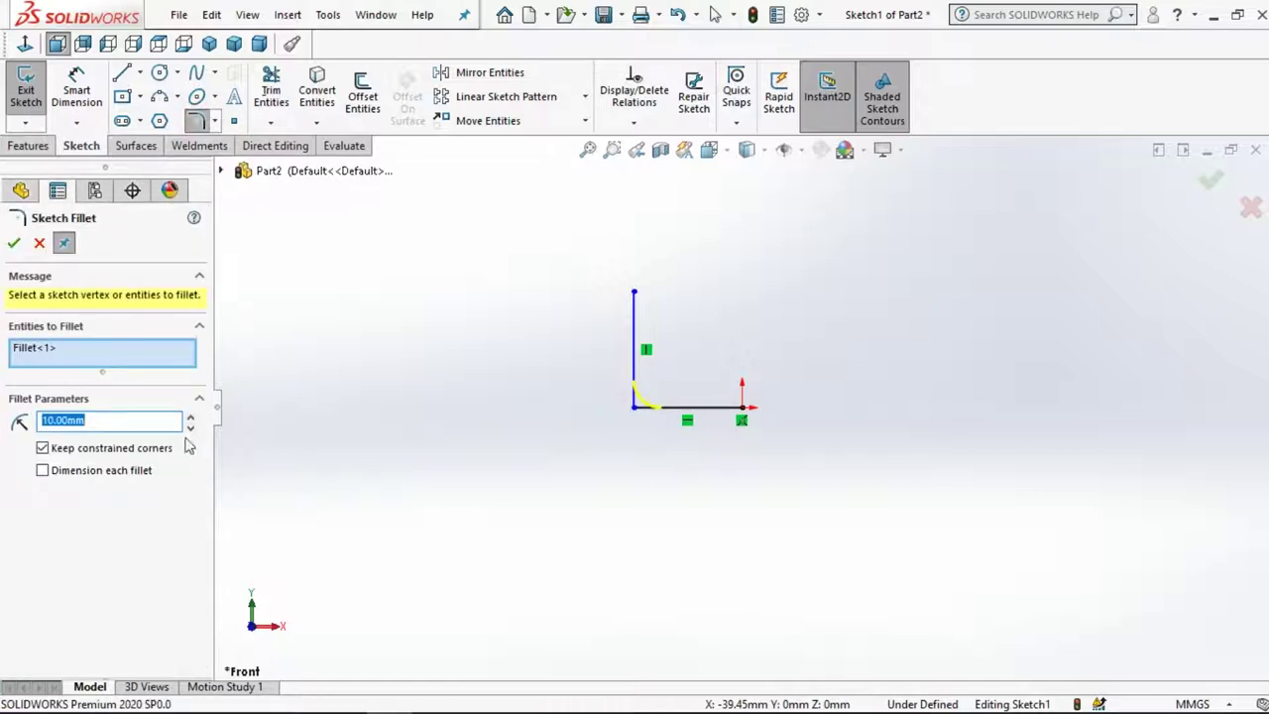
pyautogui.click(193, 417)
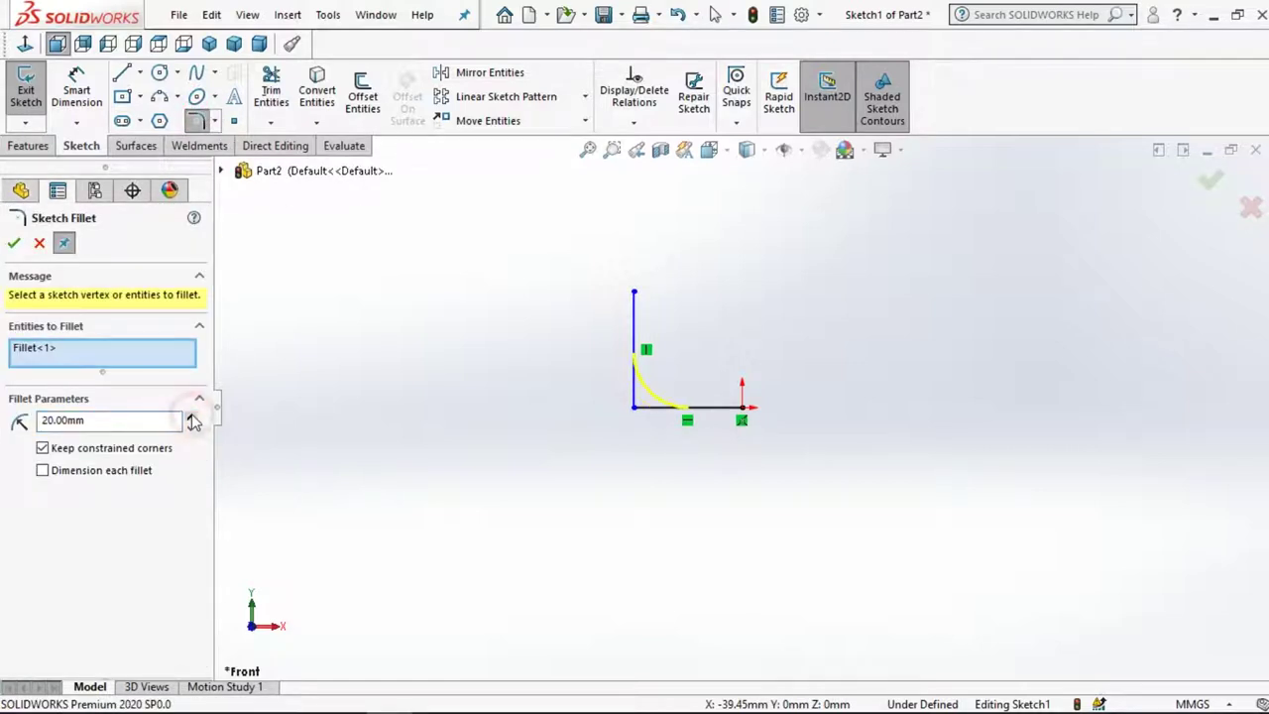
pyautogui.click(12, 245)
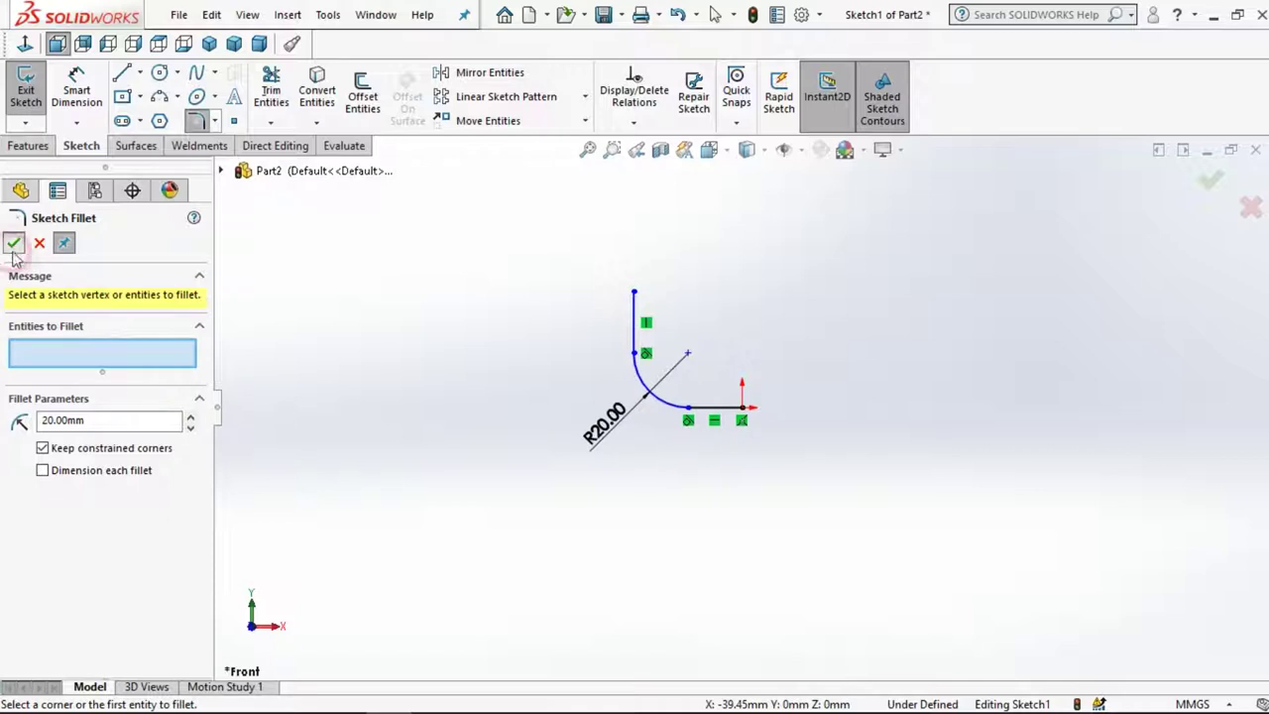
pyautogui.click(14, 248)
# Dimension the horizontal line to 20 and the vertical line to 24
pyautogui.scroll(-1, 778, 287)
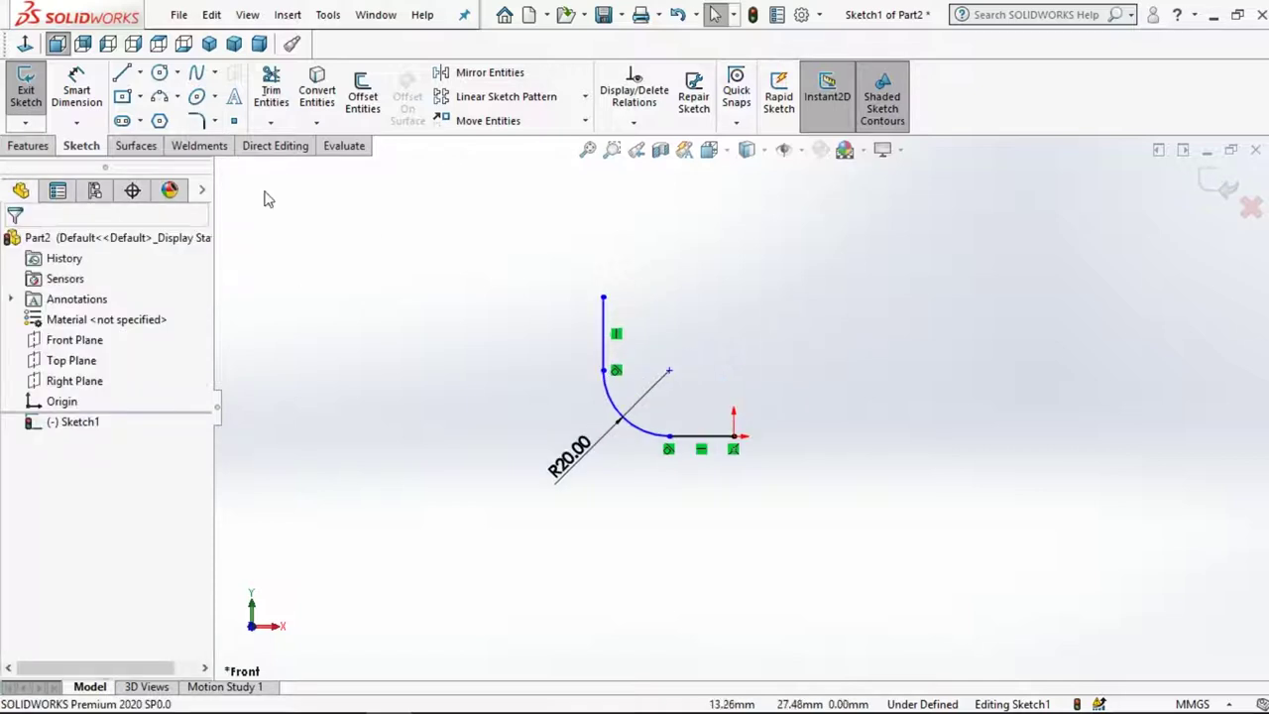
pyautogui.click(77, 87)
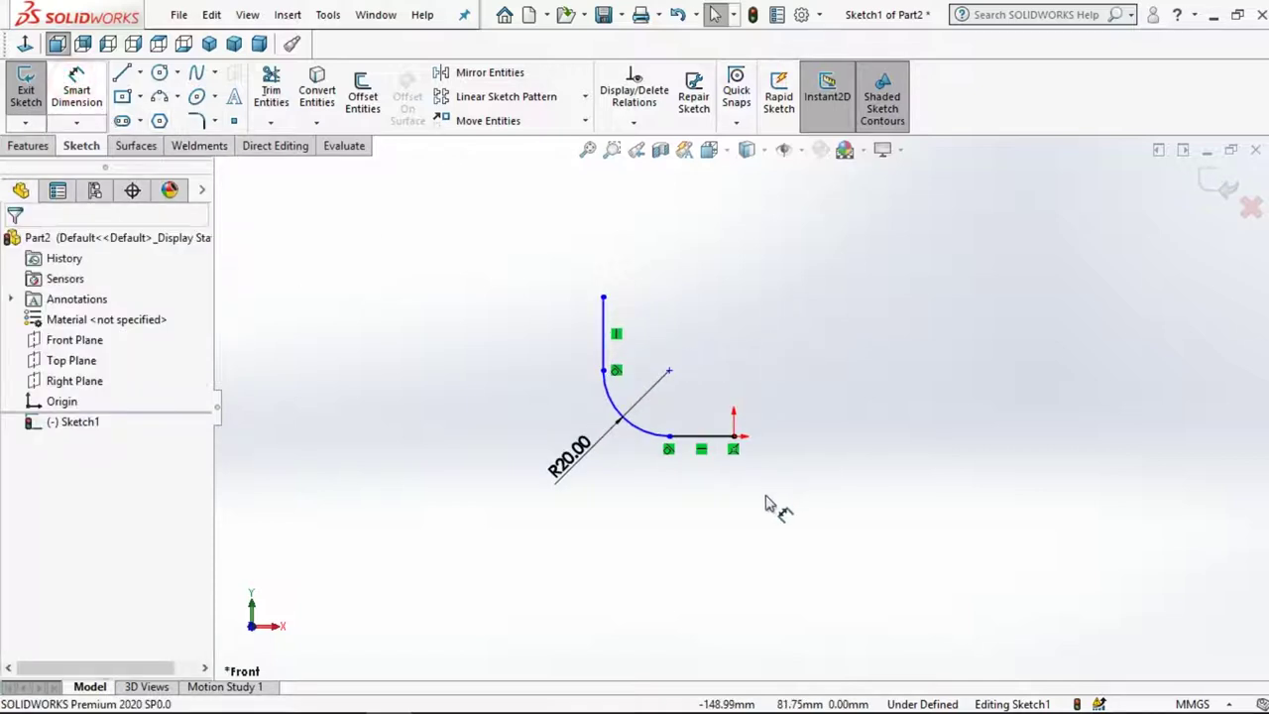
pyautogui.click(714, 437)
pyautogui.click(721, 532)
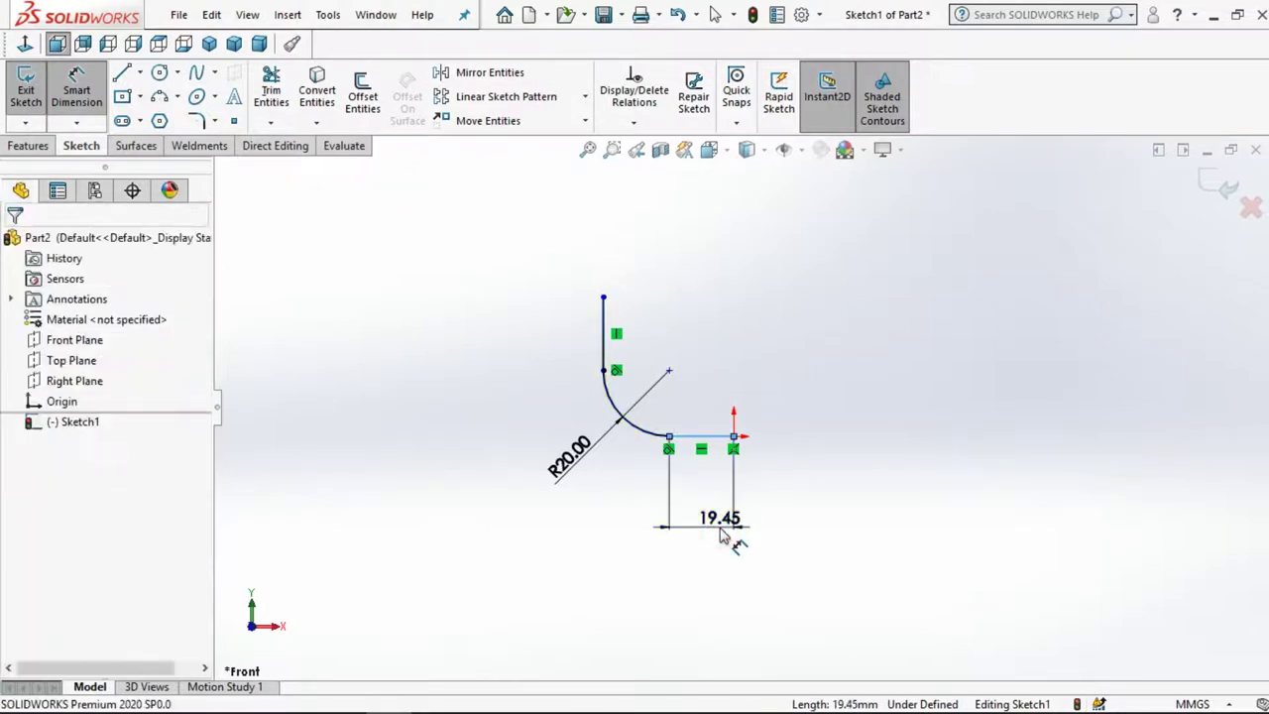
pyautogui.write('20')
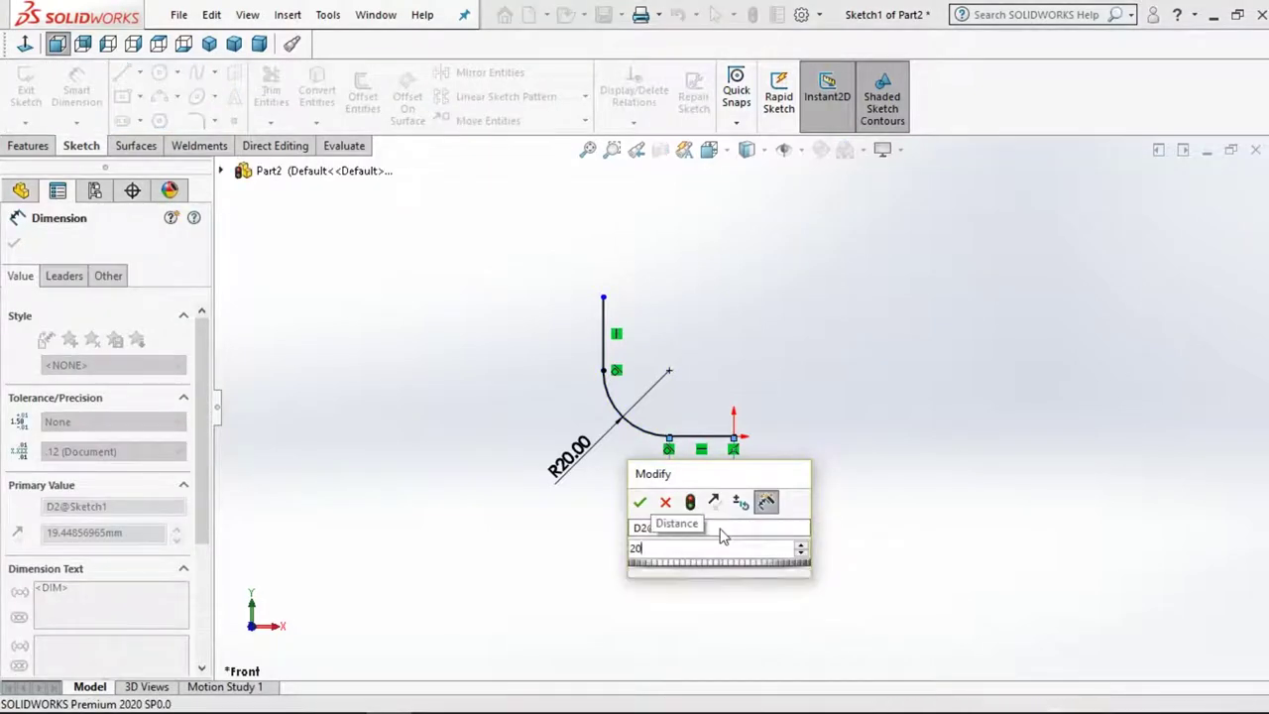
pyautogui.press('Return')
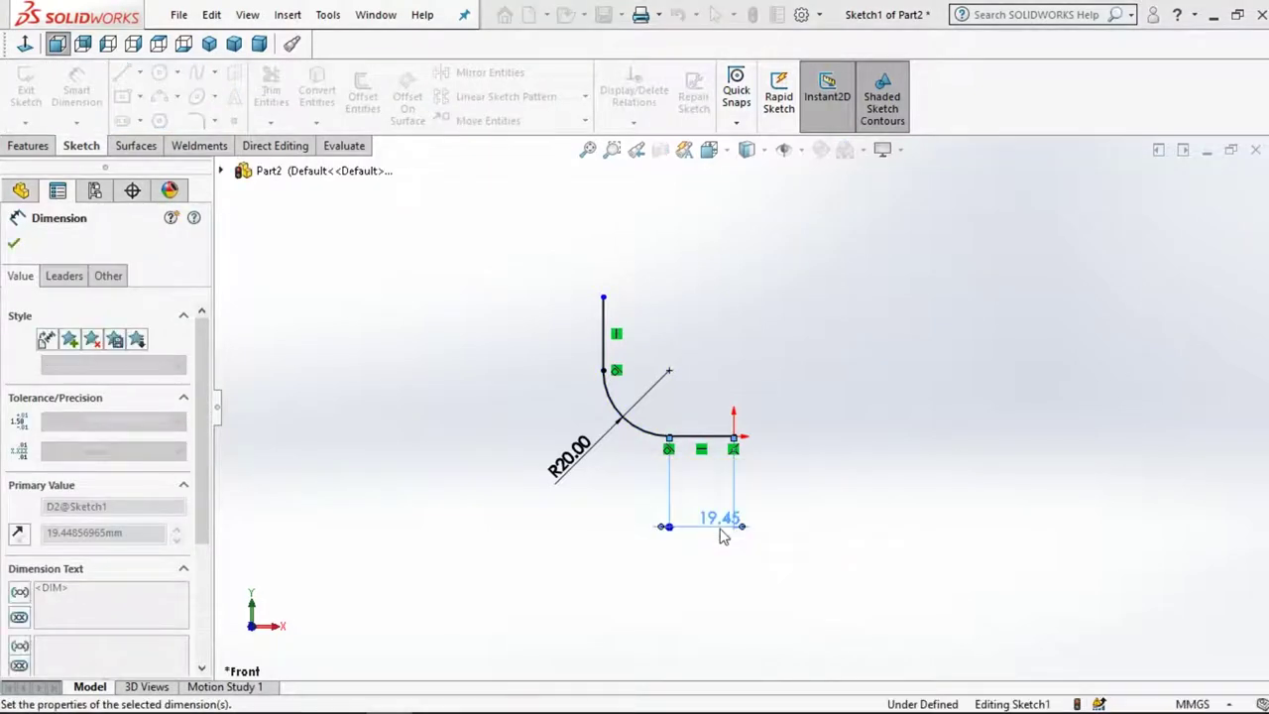
pyautogui.click(833, 347)
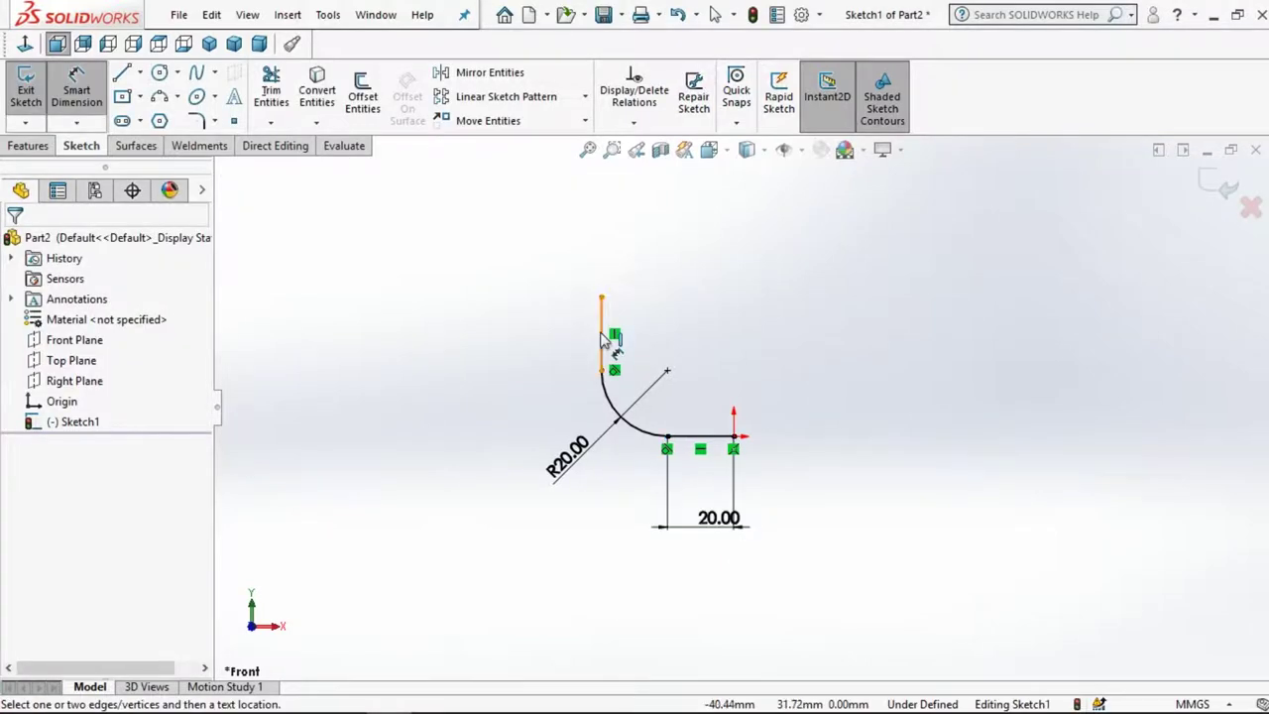
pyautogui.click(602, 333)
pyautogui.click(415, 354)
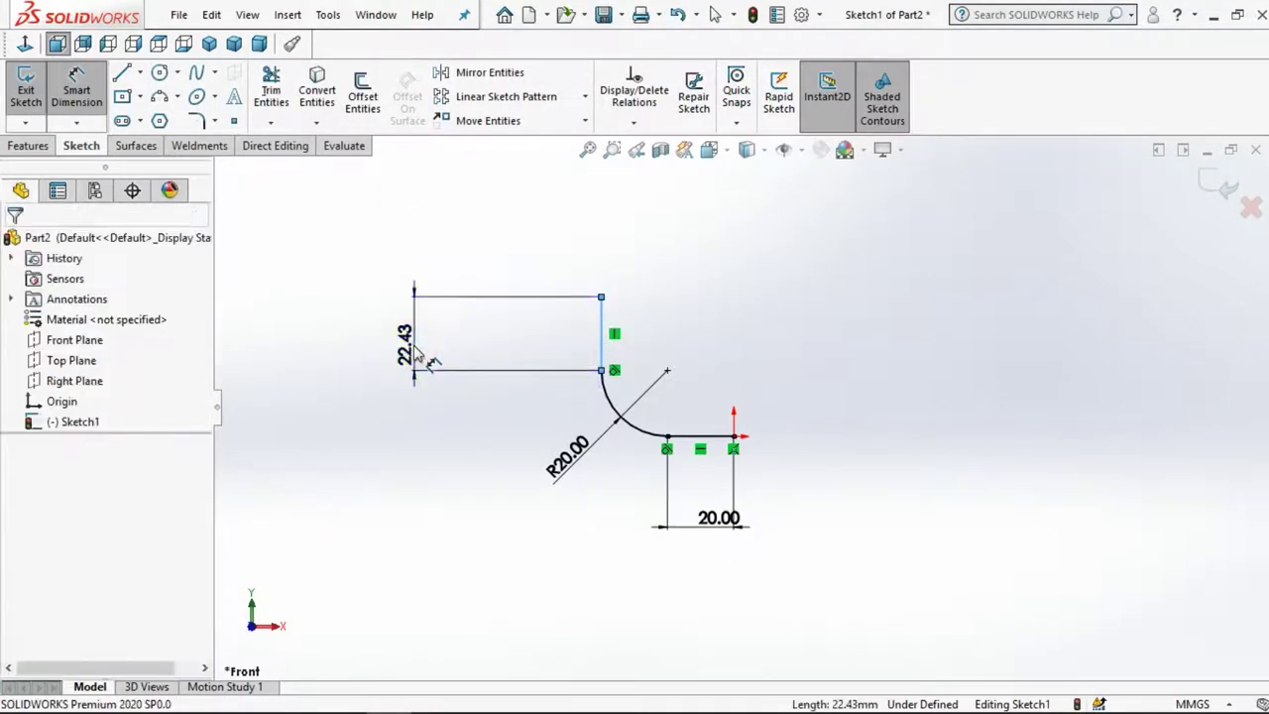
pyautogui.write('24')
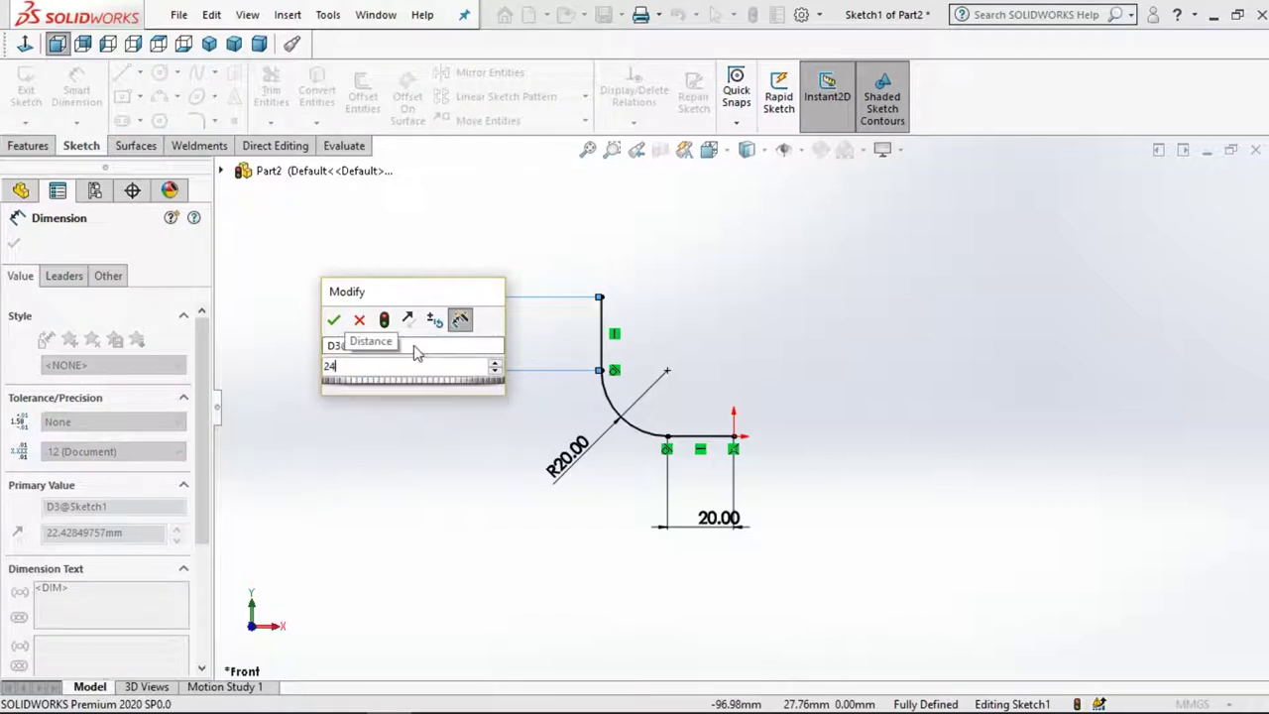
pyautogui.press('Return')
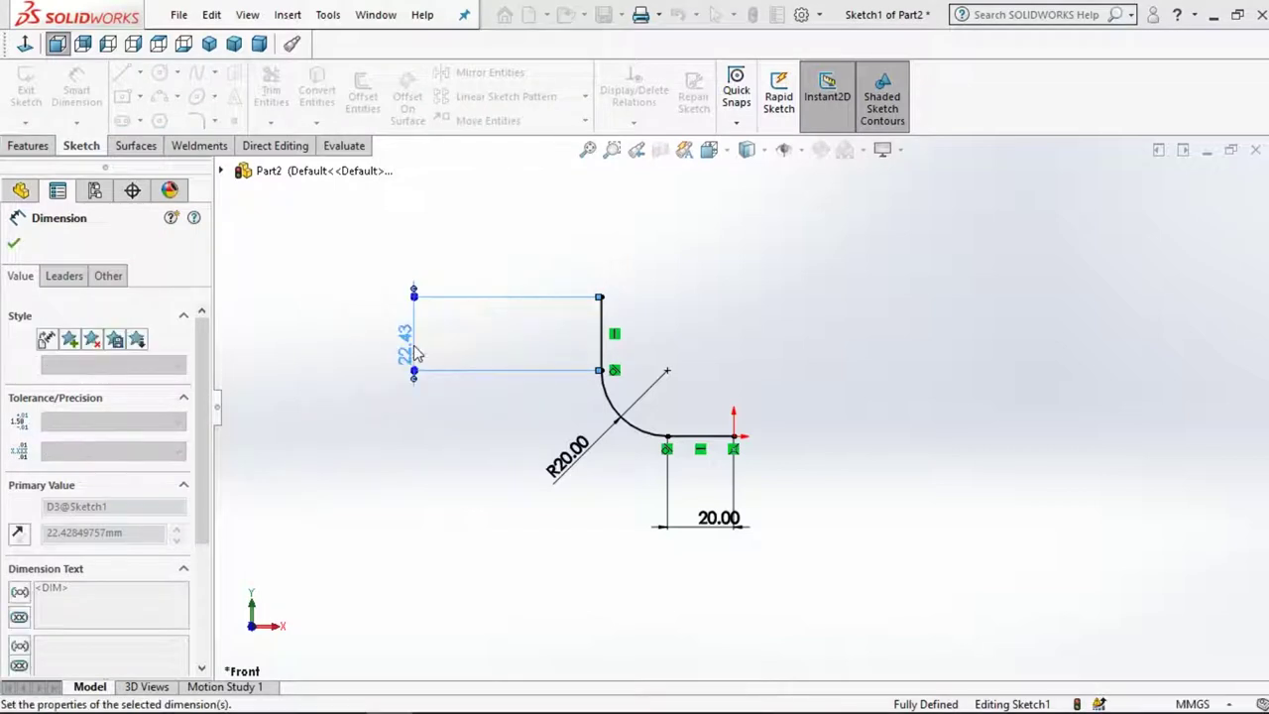
pyautogui.press('Escape')
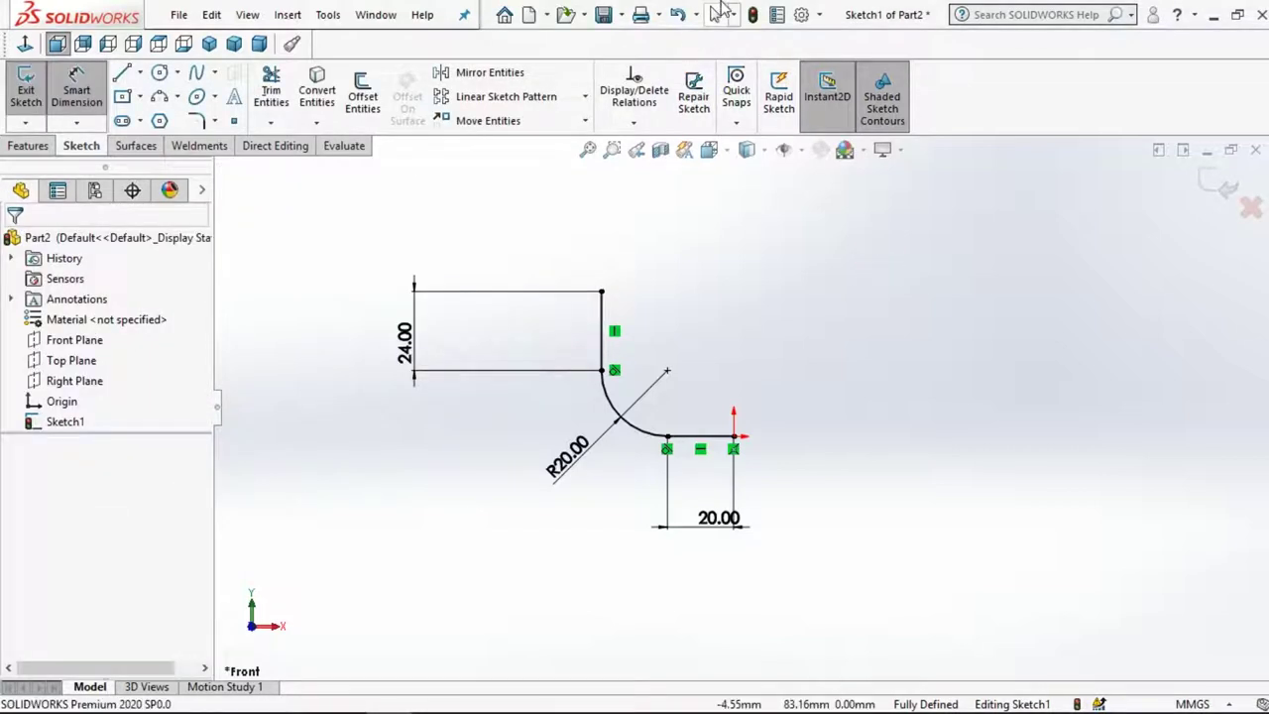
# Close the profile with a 40 mm top line and a right vertical edge
pyautogui.click(125, 76)
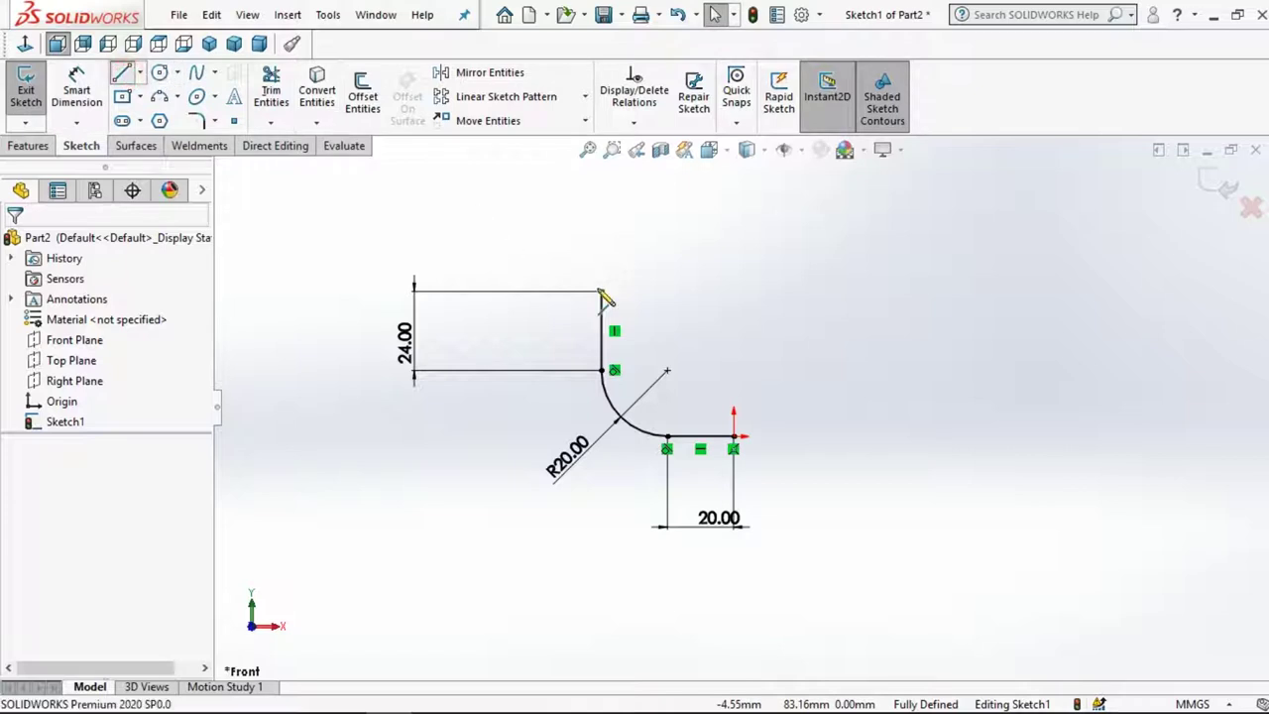
pyautogui.click(601, 292)
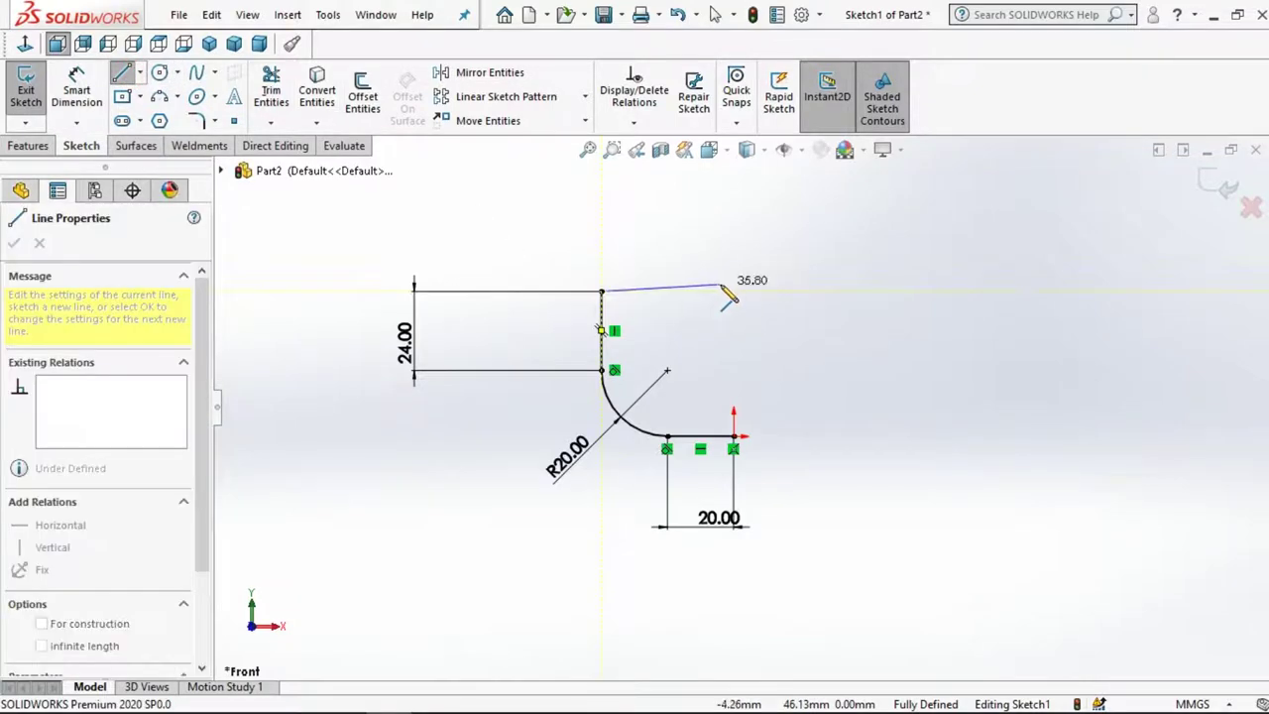
pyautogui.click(734, 291)
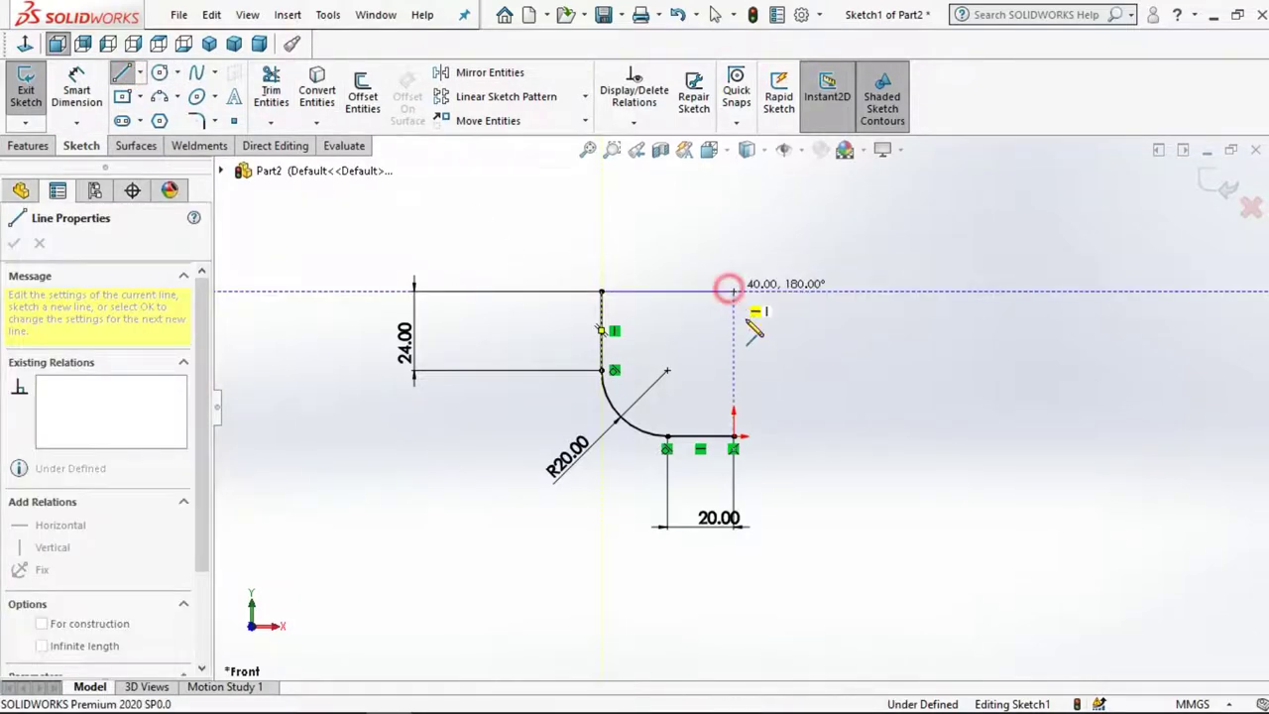
pyautogui.click(733, 437)
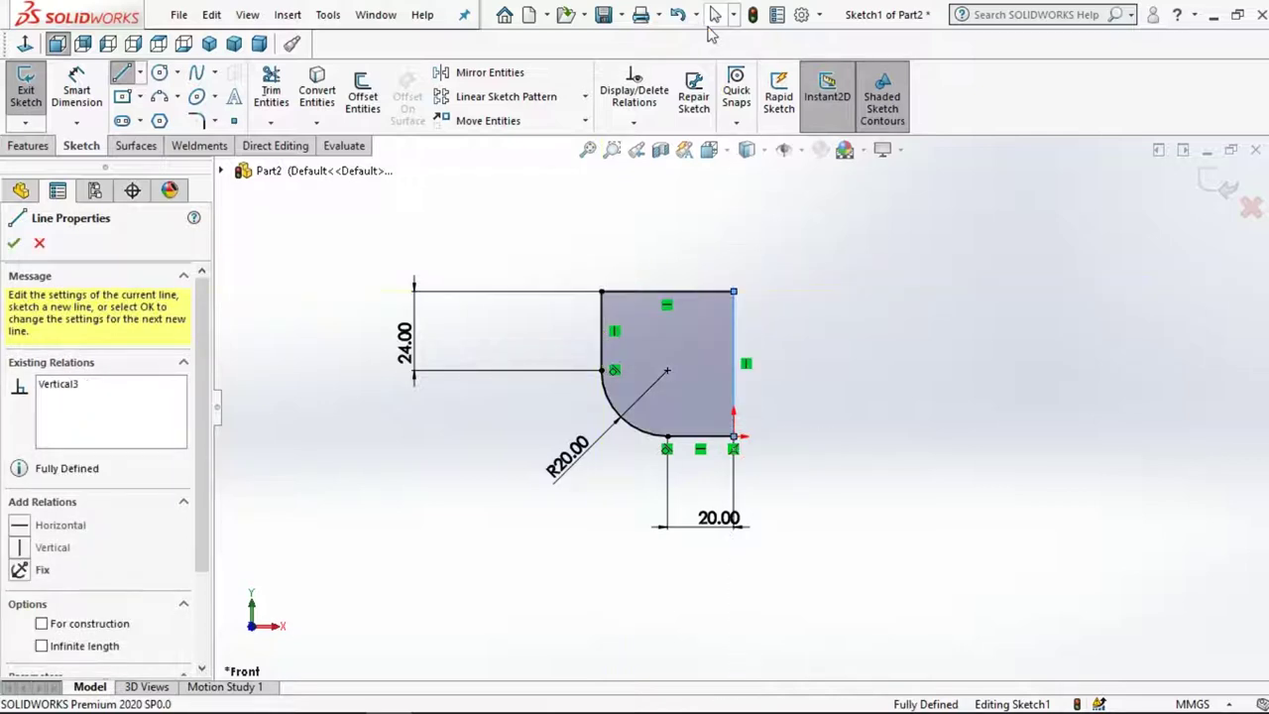
pyautogui.click(714, 14)
pyautogui.click(714, 14)
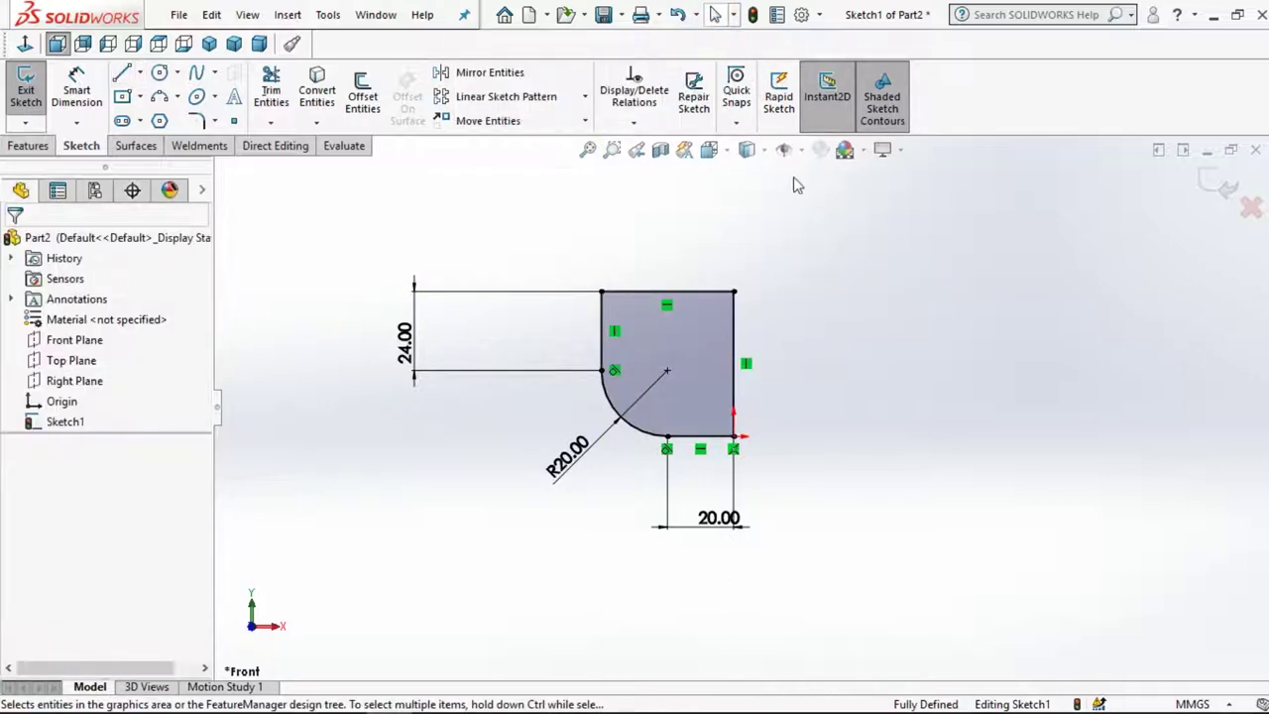
pyautogui.click(49, 150)
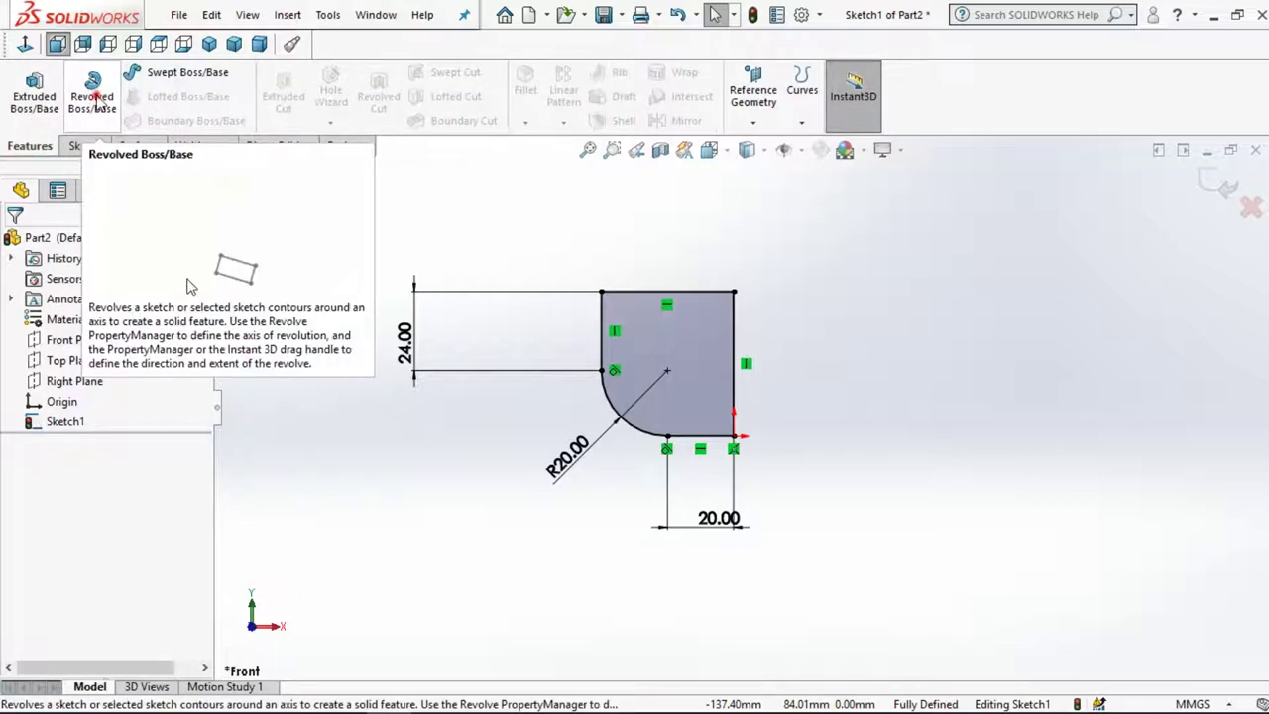
# Revolve the profile 360° about its right vertical edge into a round-bottomed base
pyautogui.click(92, 99)
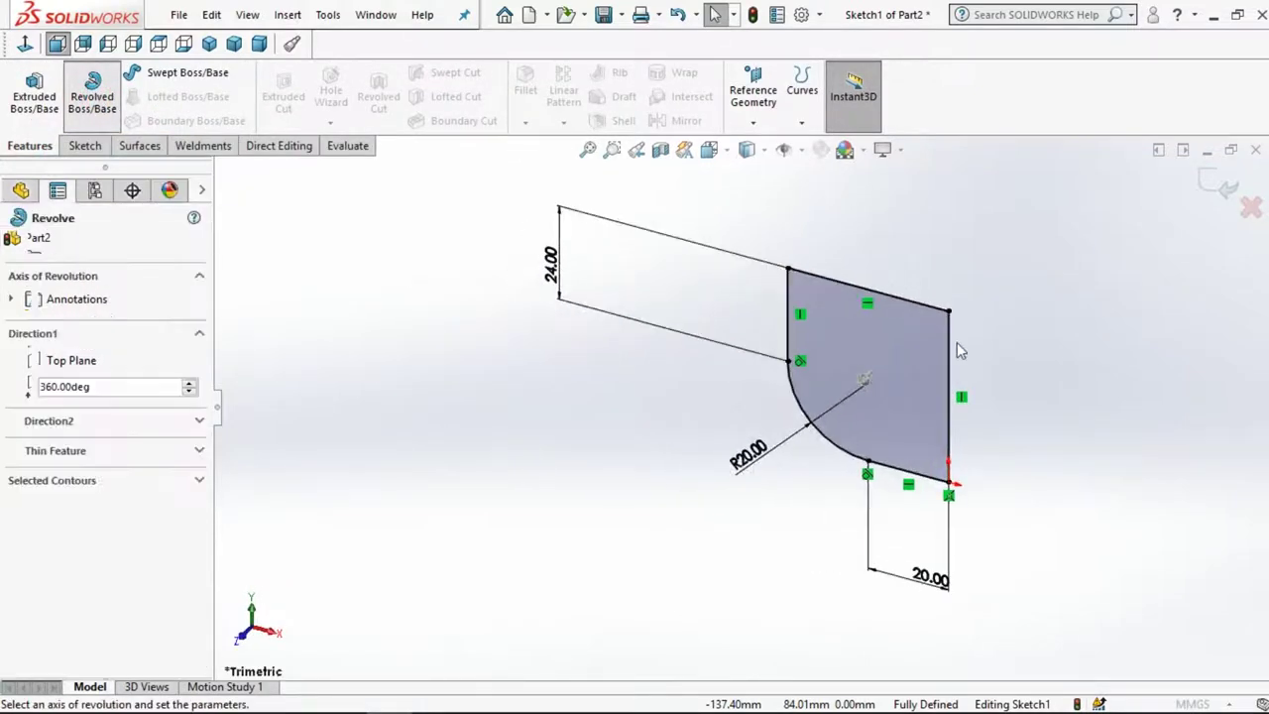
pyautogui.click(952, 353)
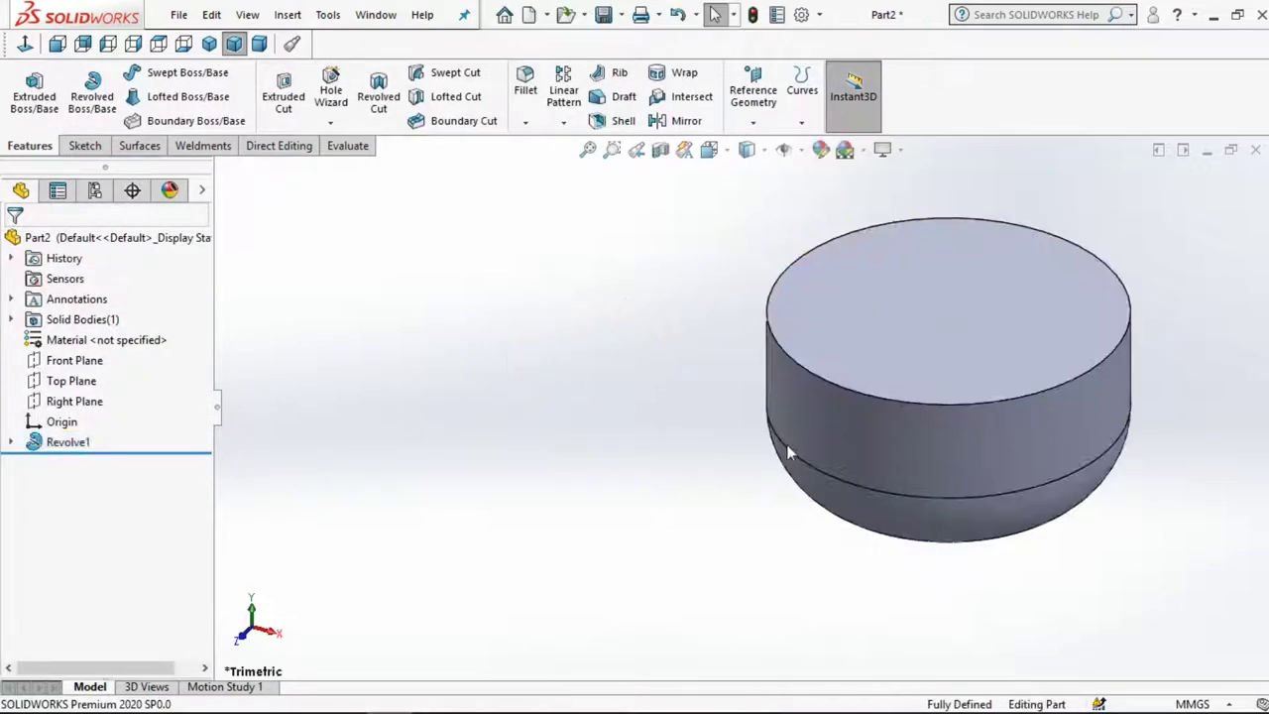
pyautogui.moveTo(779, 489); pyautogui.dragTo(907, 445, button='middle')
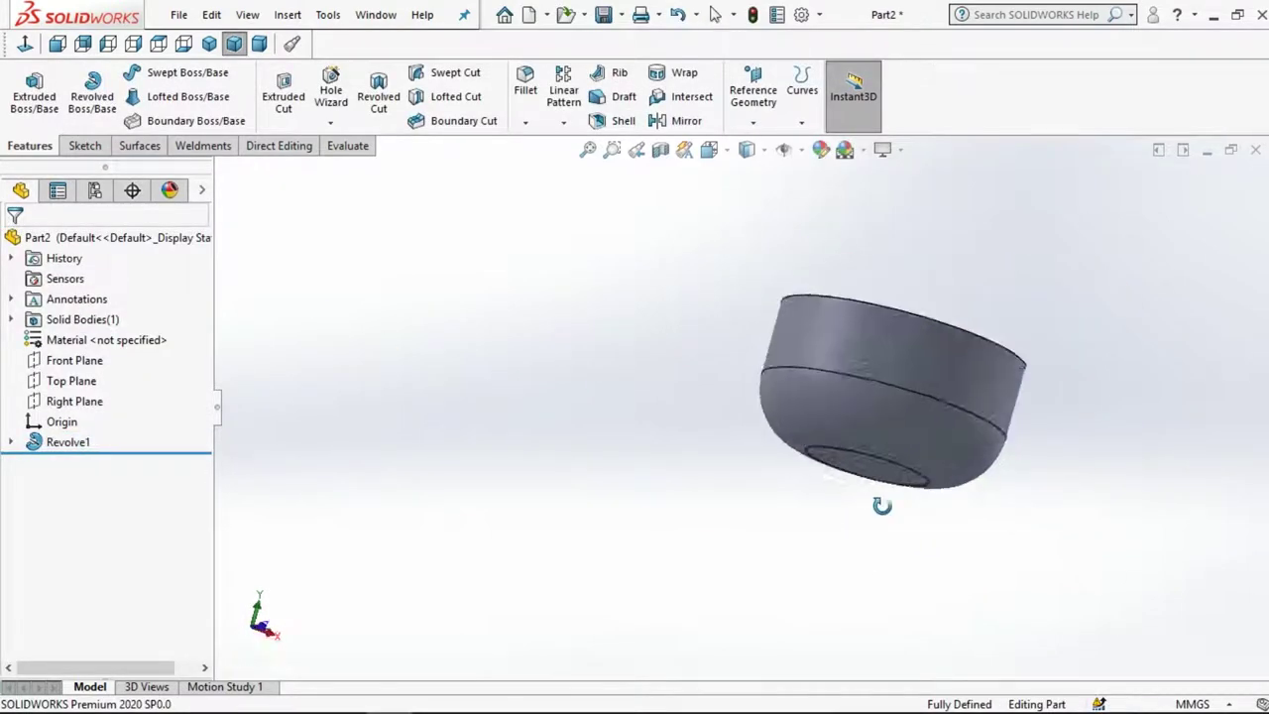
pyautogui.click(907, 416)
# Change the base profile's 24 mm wall height to 30 and rebuild
pyautogui.click(983, 330)
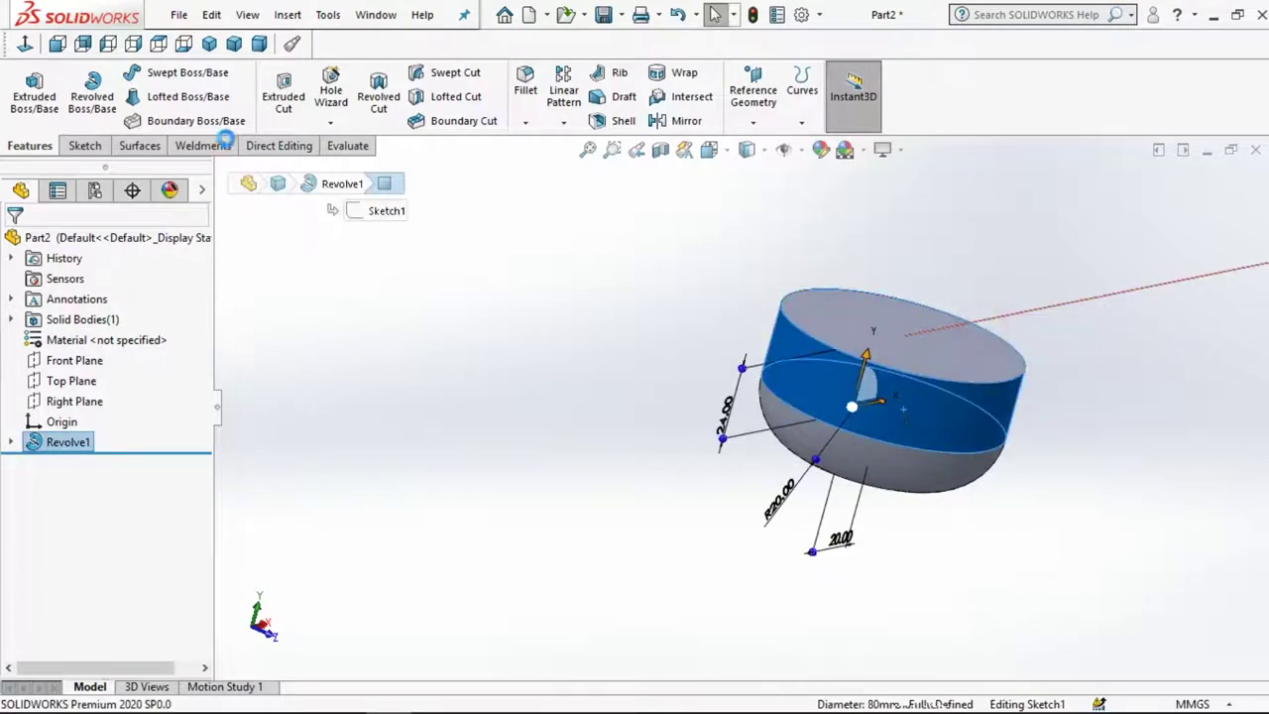
pyautogui.click(24, 44)
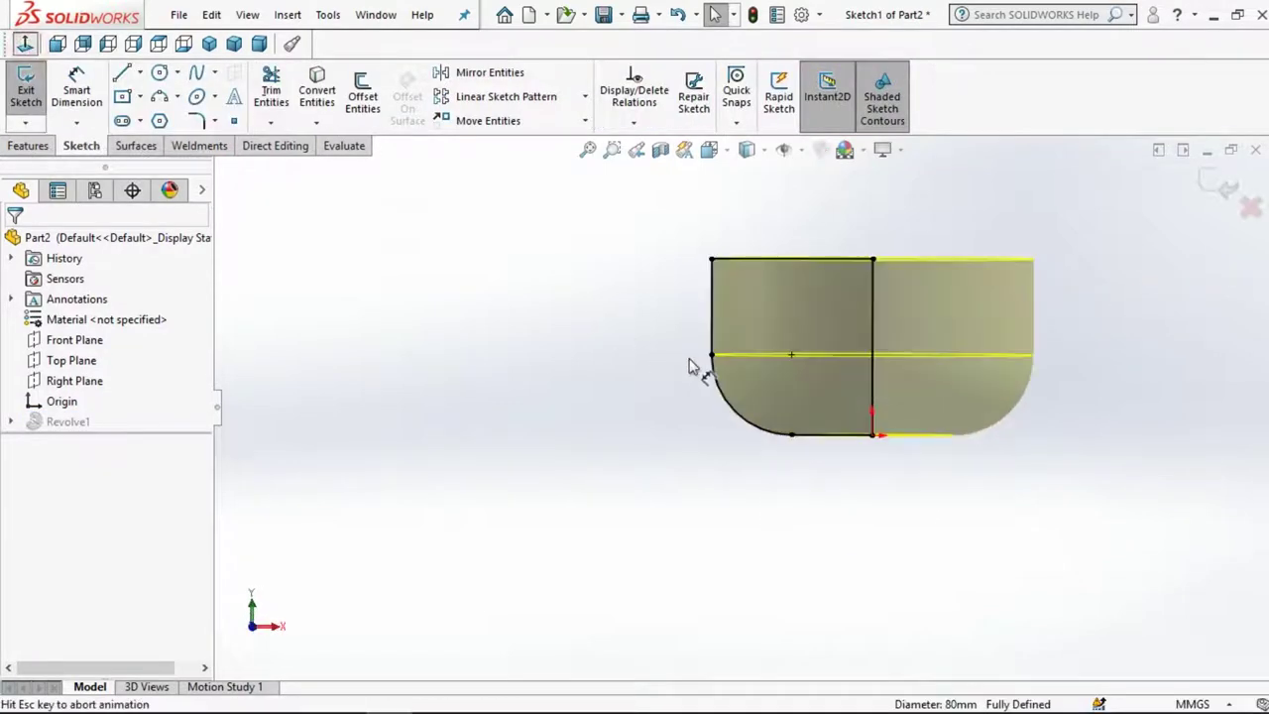
pyautogui.click(470, 316)
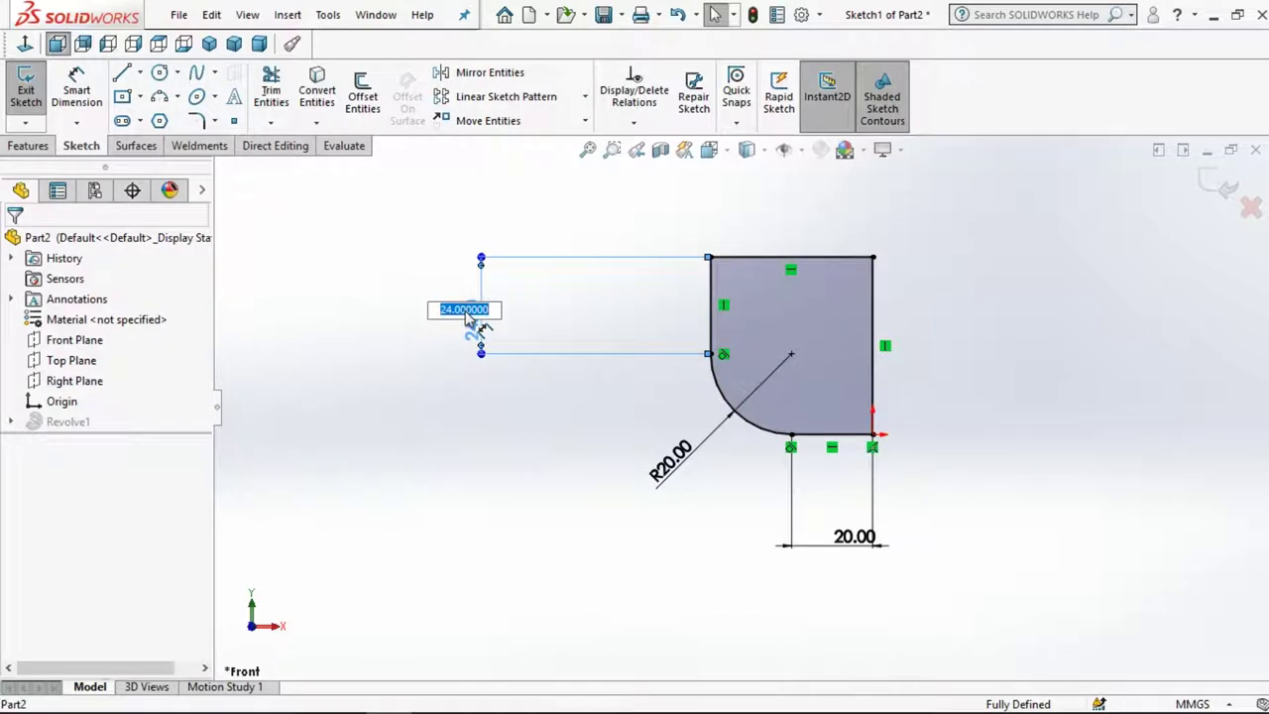
pyautogui.write('30')
pyautogui.press('Return')
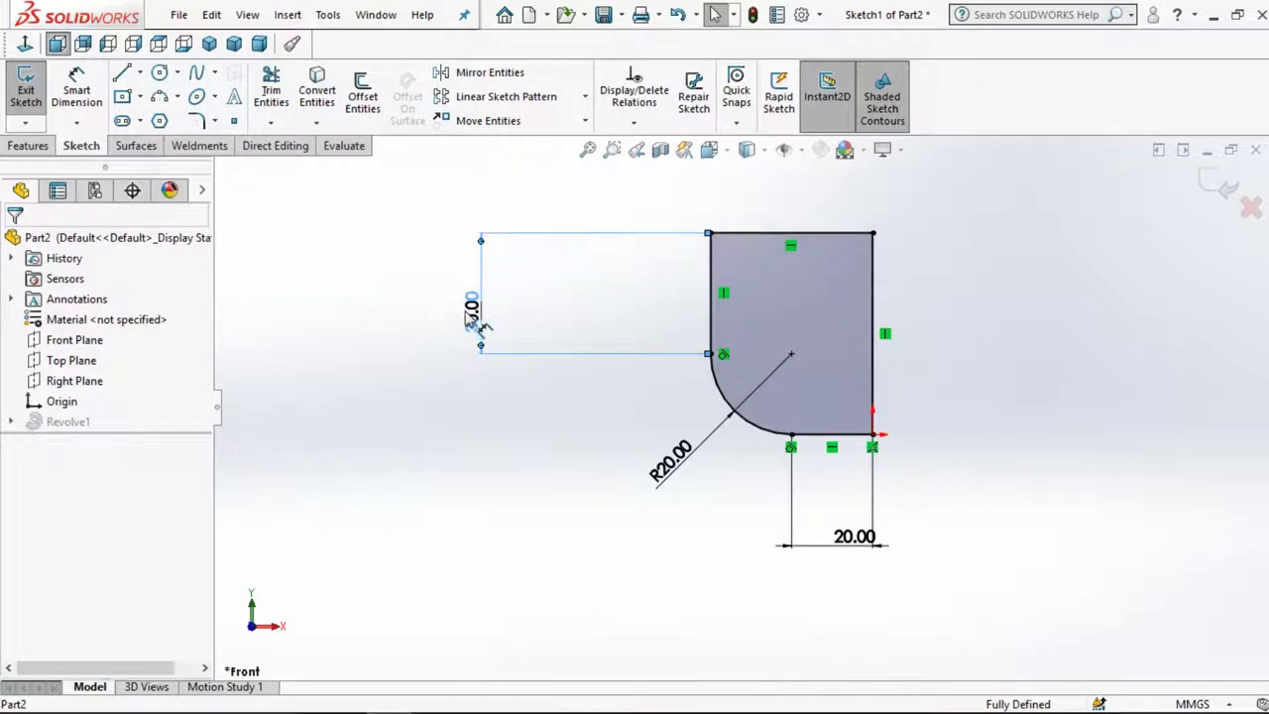
pyautogui.click(1208, 189)
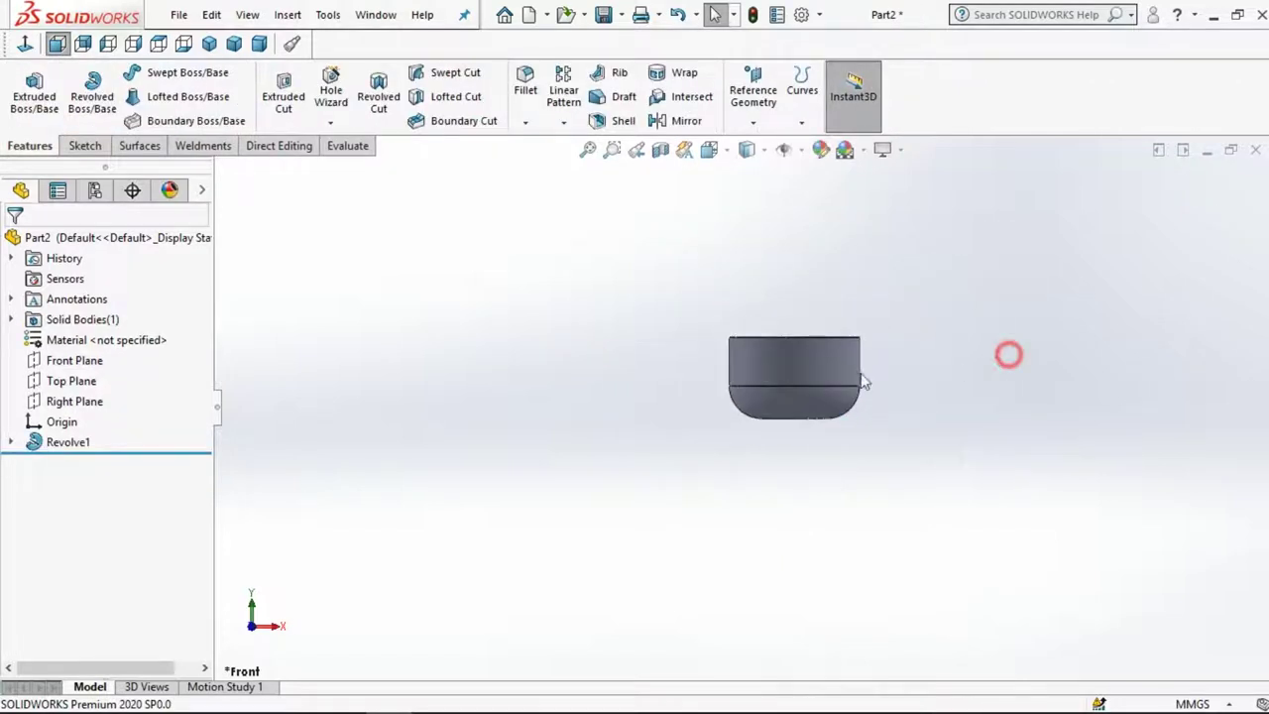
# Orbit to the base's top face and start a new sketch on it
pyautogui.click(791, 374)
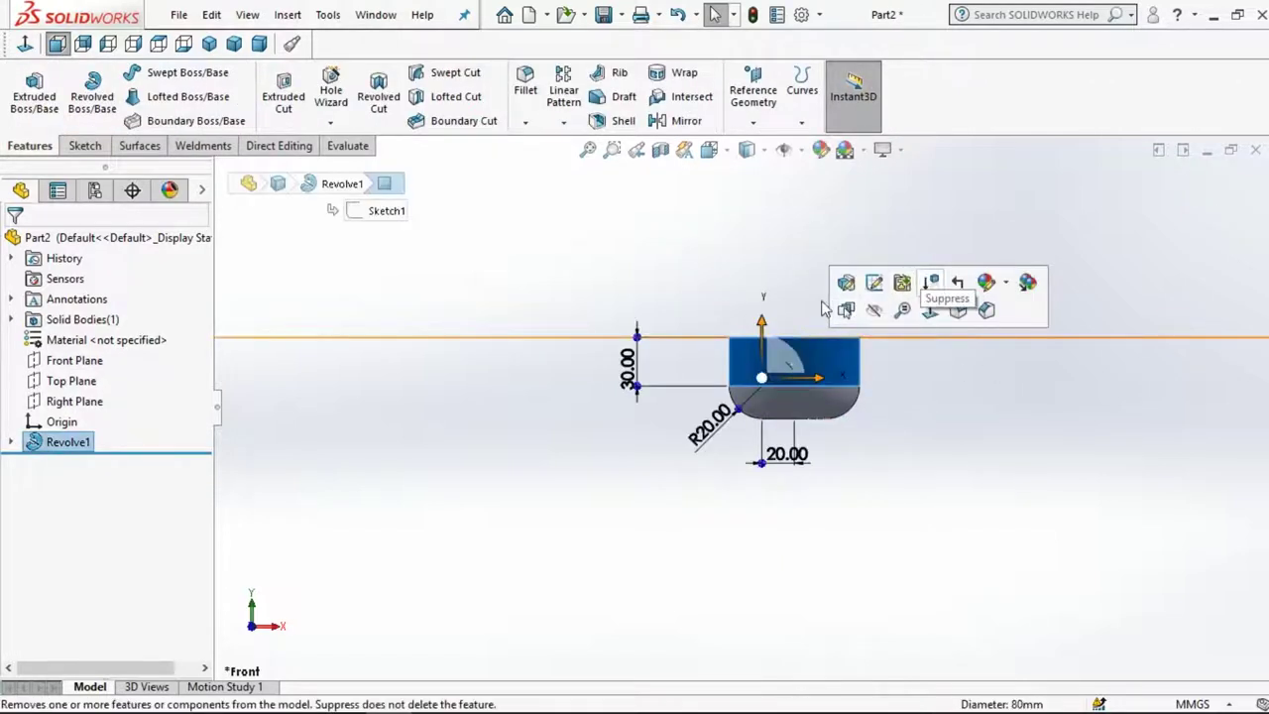
pyautogui.click(877, 267)
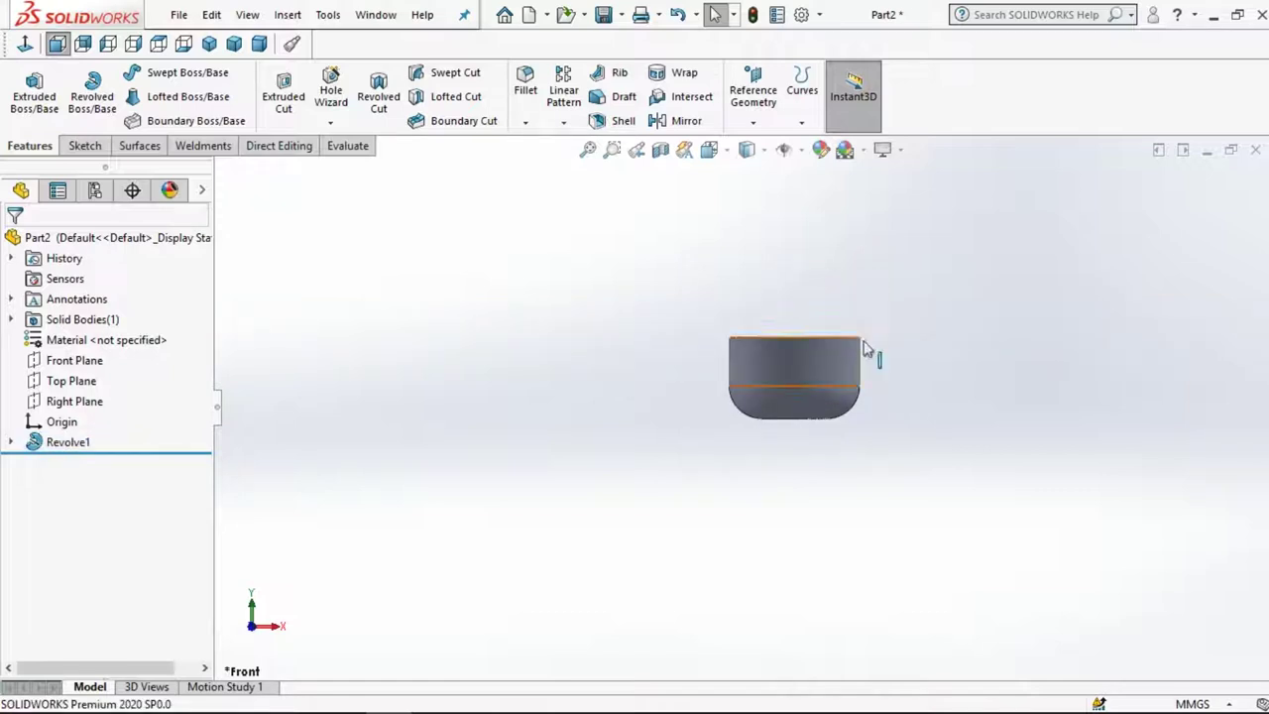
pyautogui.moveTo(839, 344); pyautogui.dragTo(838, 456, button='middle')
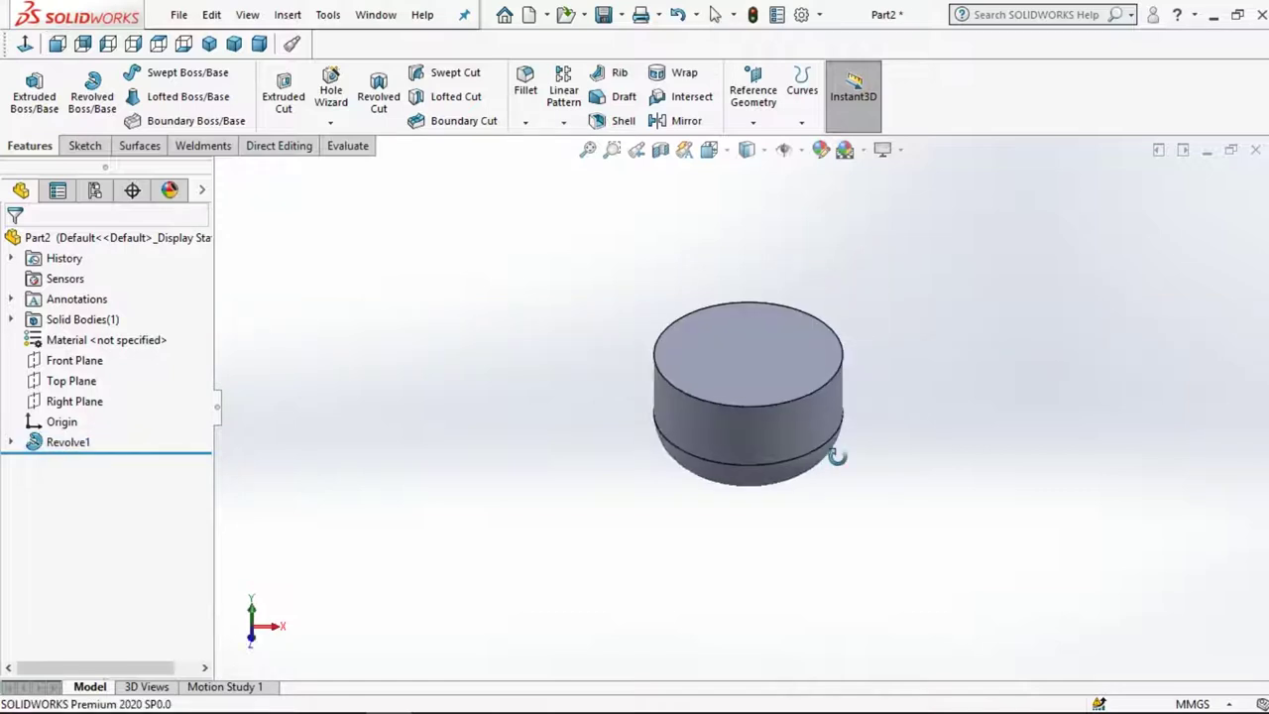
pyautogui.click(974, 300)
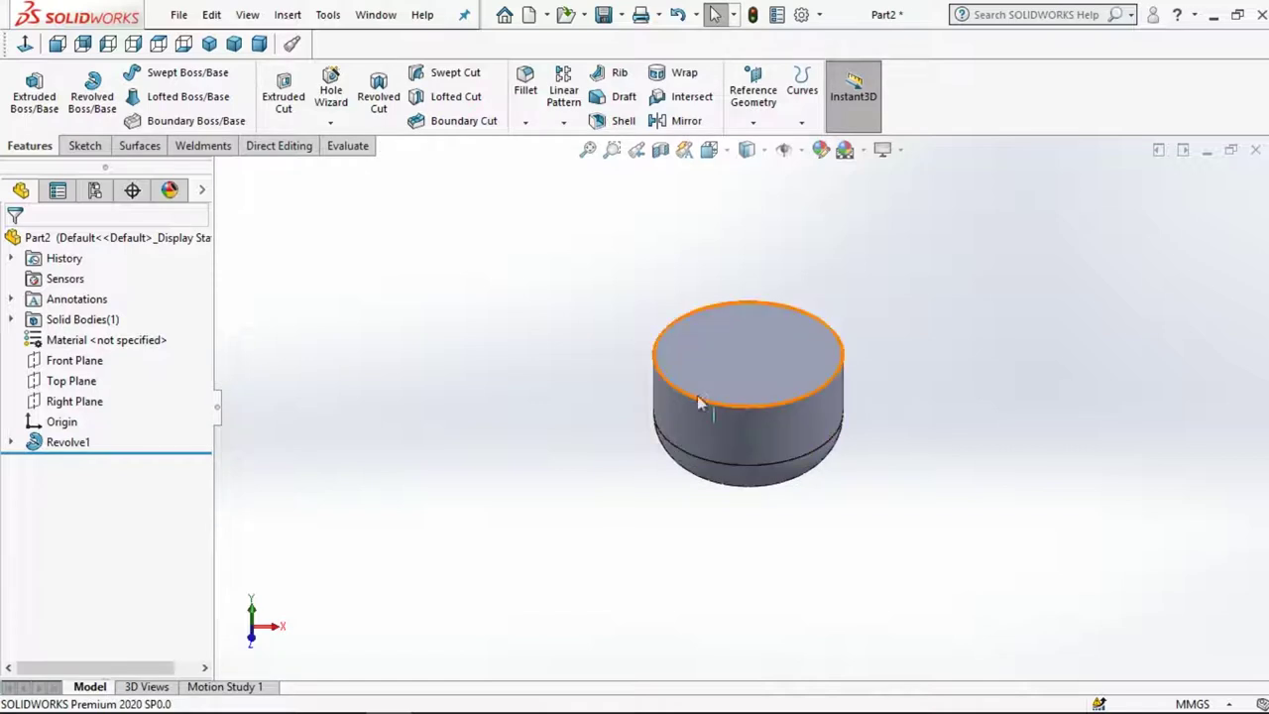
pyautogui.click(714, 365)
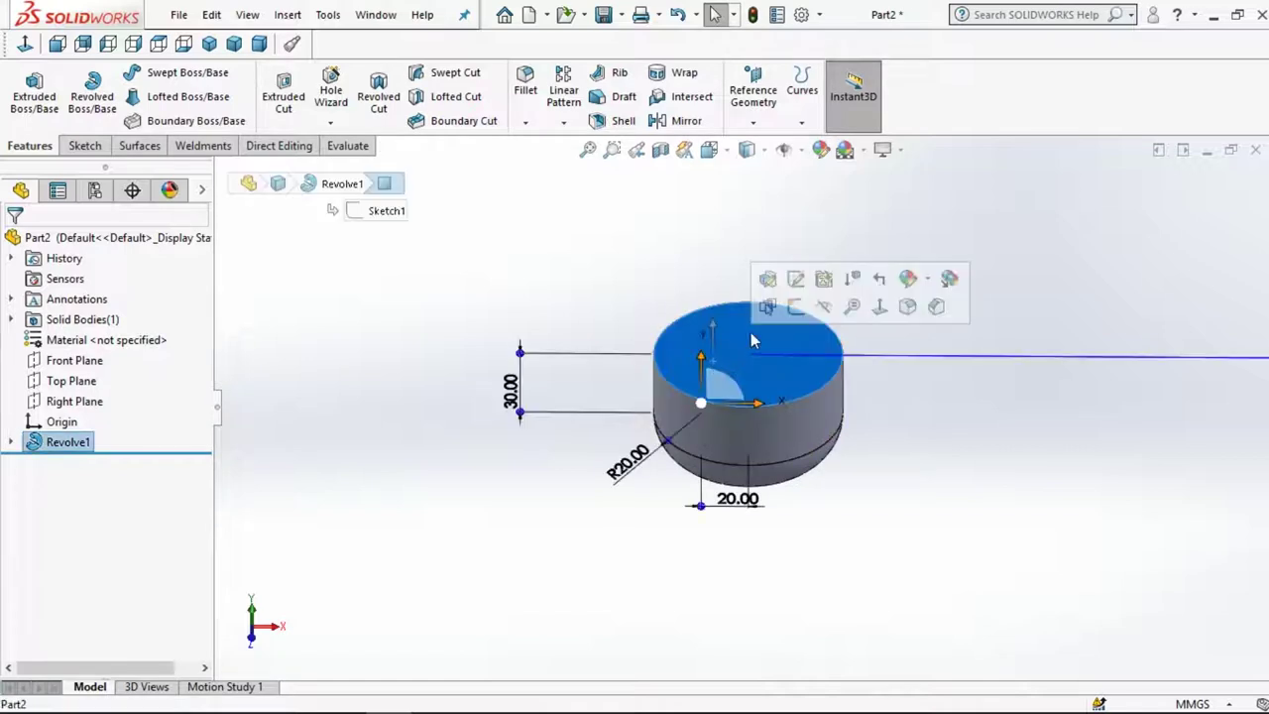
pyautogui.click(792, 310)
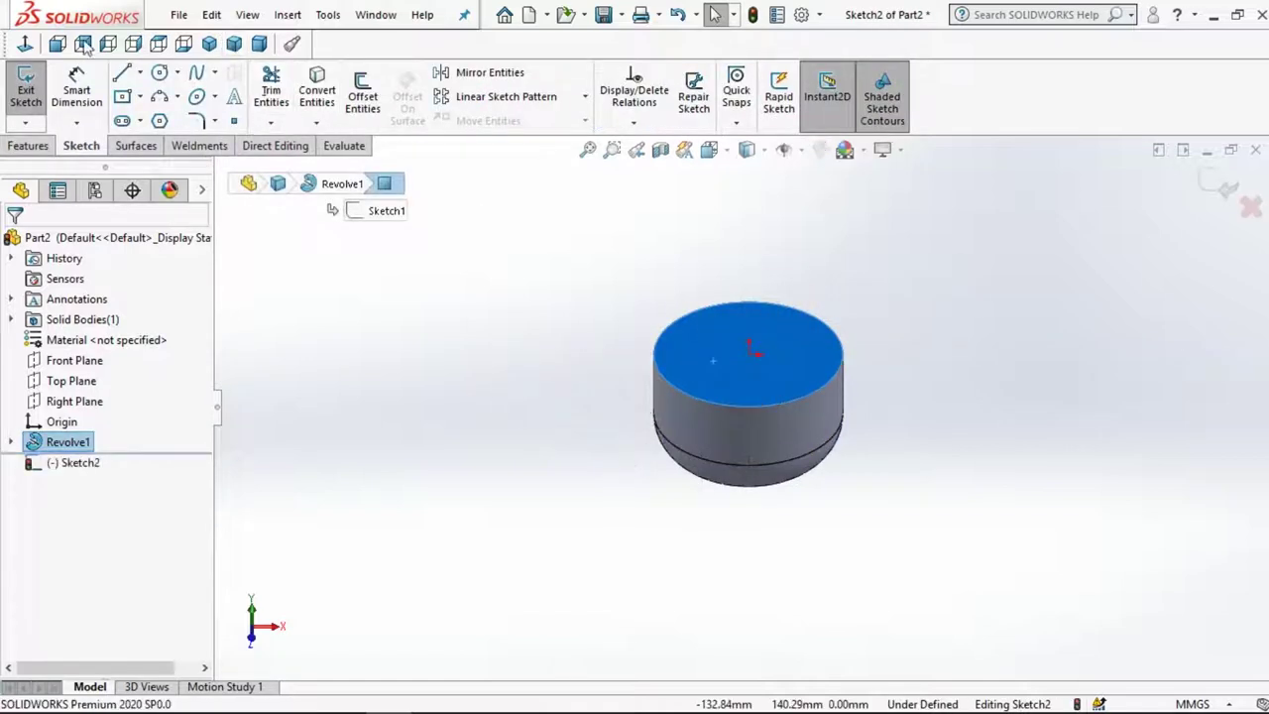
# Viewing the top face head-on, draw two circles near its left edge and select both
pyautogui.click(24, 43)
pyautogui.click(429, 309)
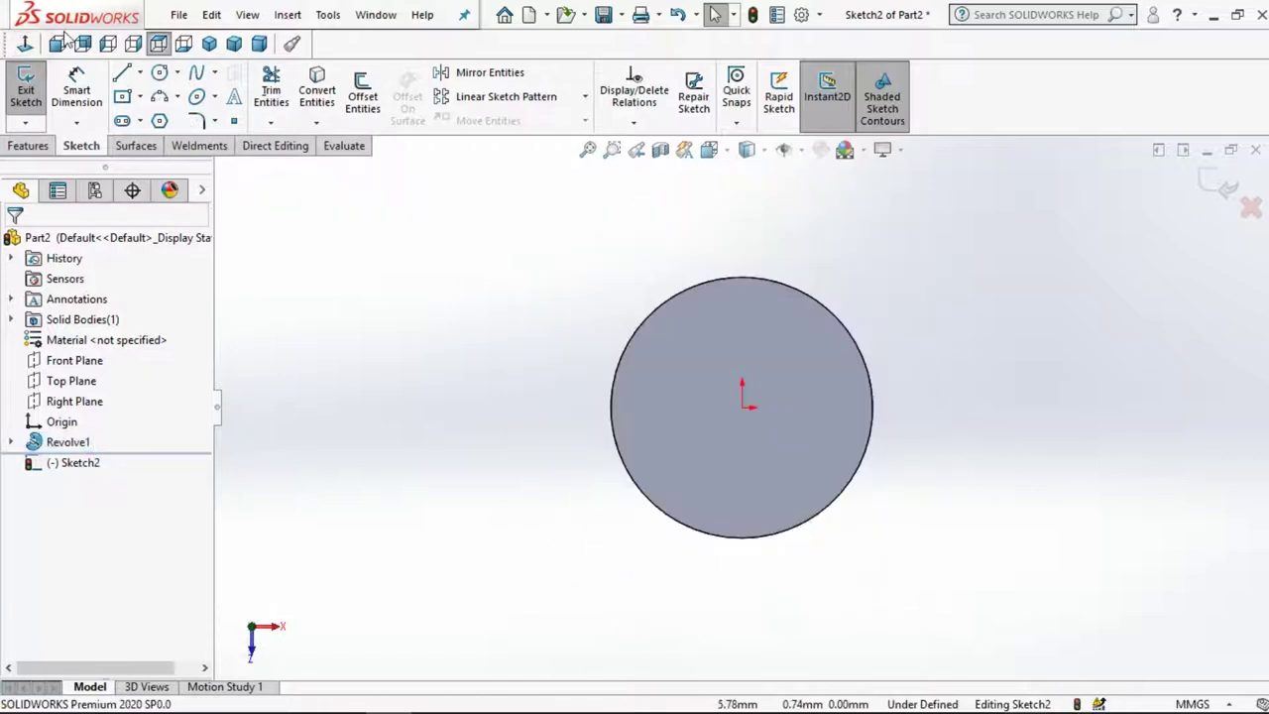
pyautogui.click(160, 77)
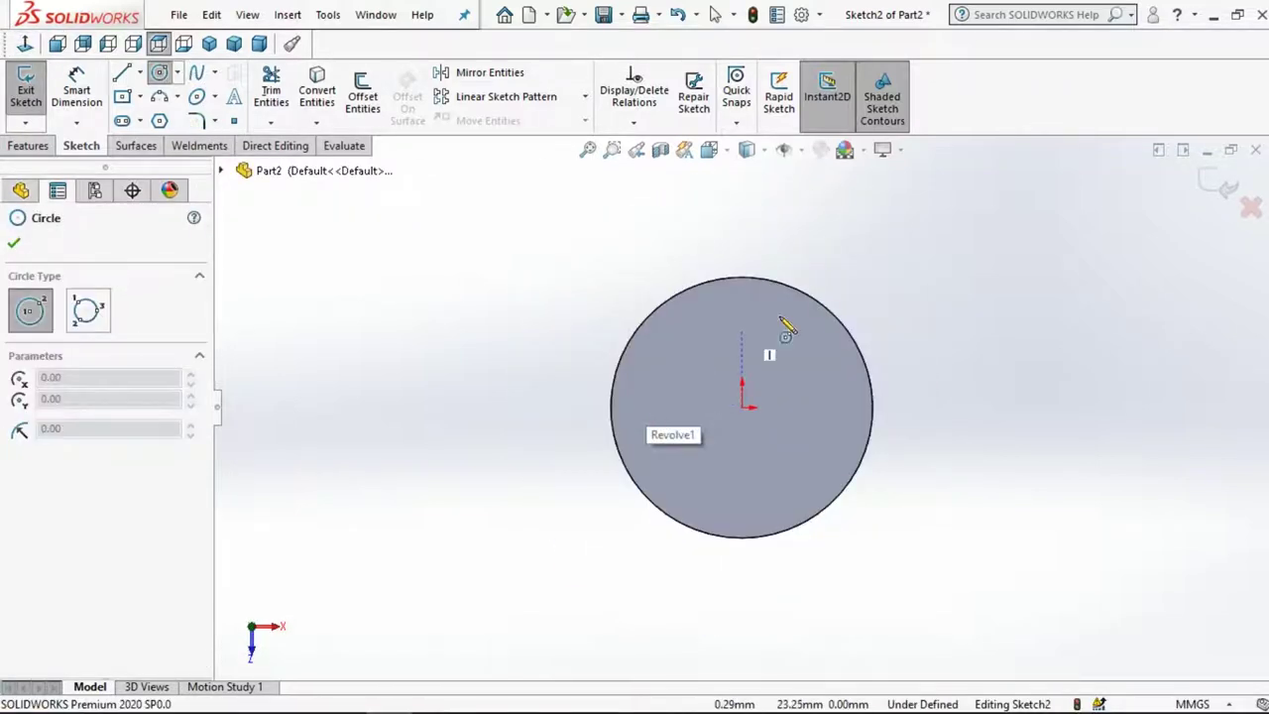
pyautogui.click(659, 335)
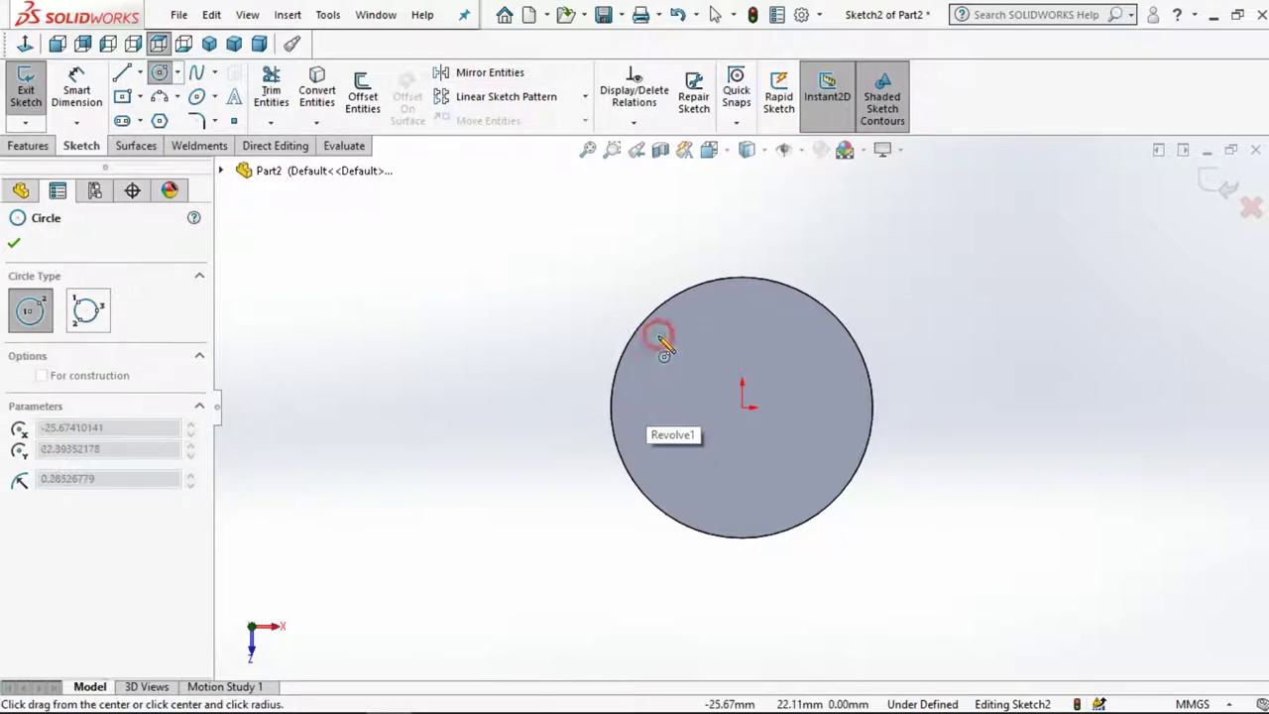
pyautogui.click(665, 368)
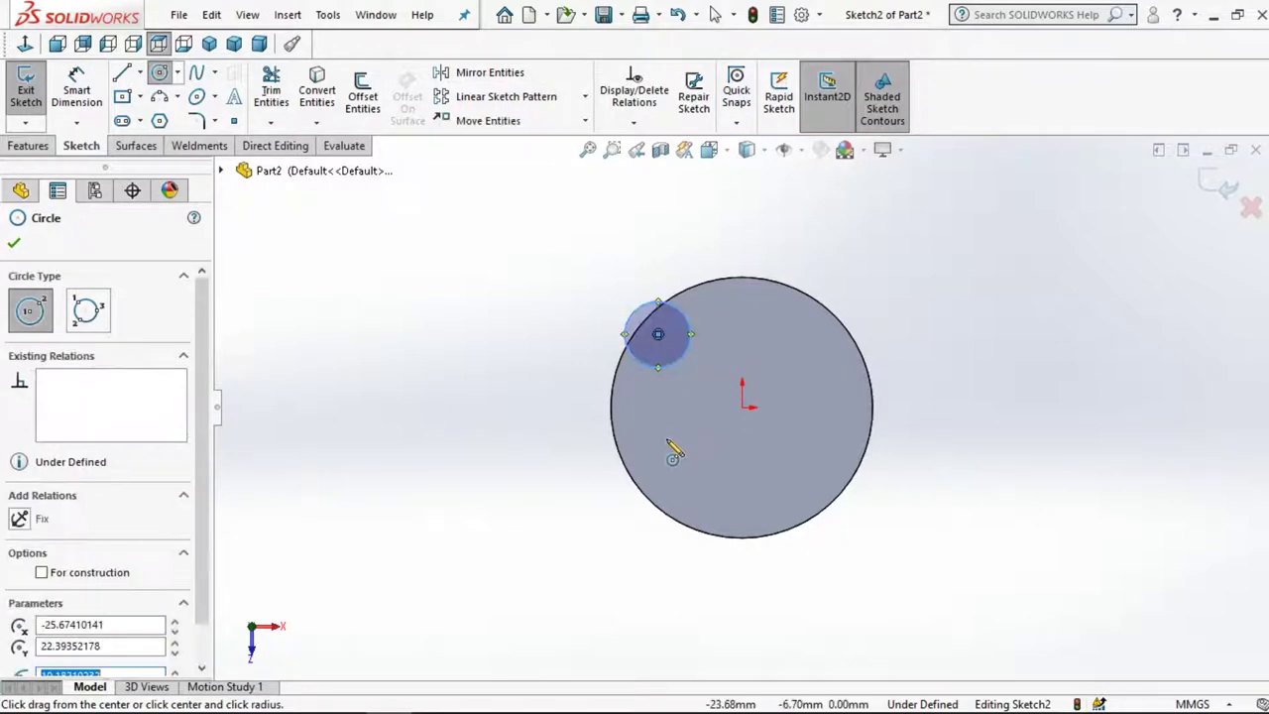
pyautogui.click(666, 450)
pyautogui.click(658, 495)
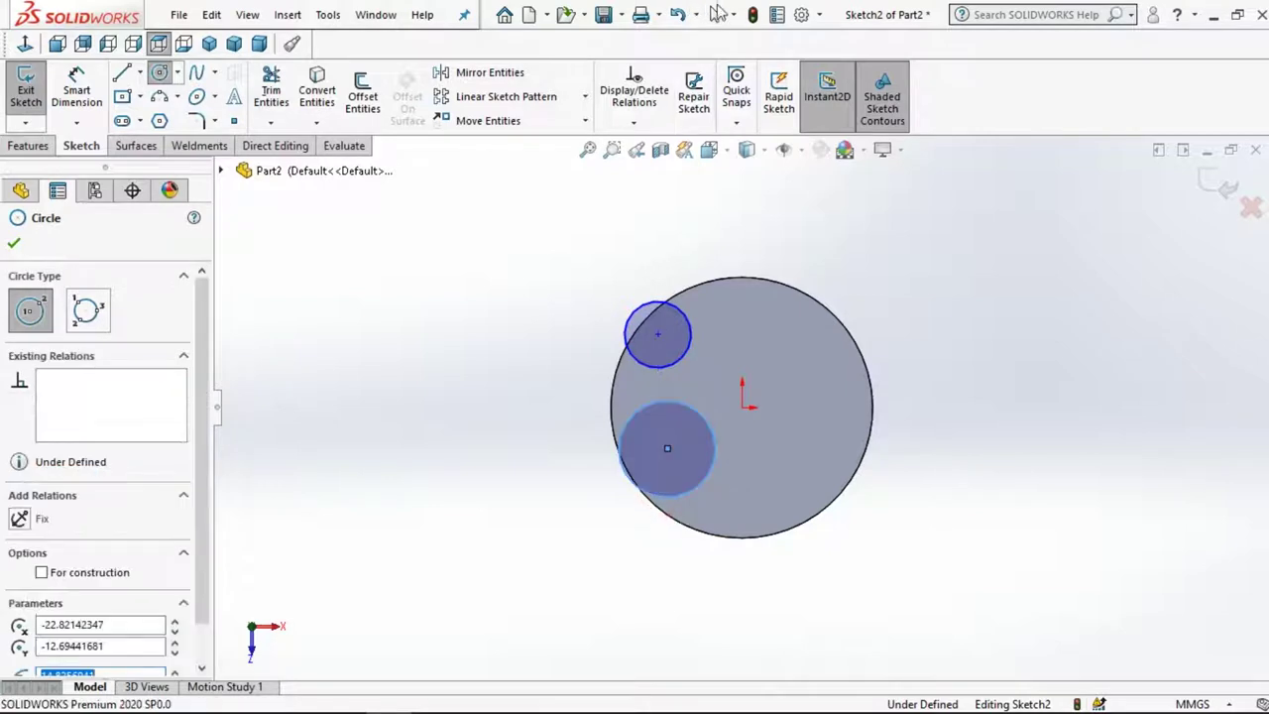
pyautogui.click(714, 14)
pyautogui.moveTo(567, 262)
pyautogui.mouseDown()
pyautogui.moveTo(775, 590)
pyautogui.moveTo(774, 575)
pyautogui.mouseUp()
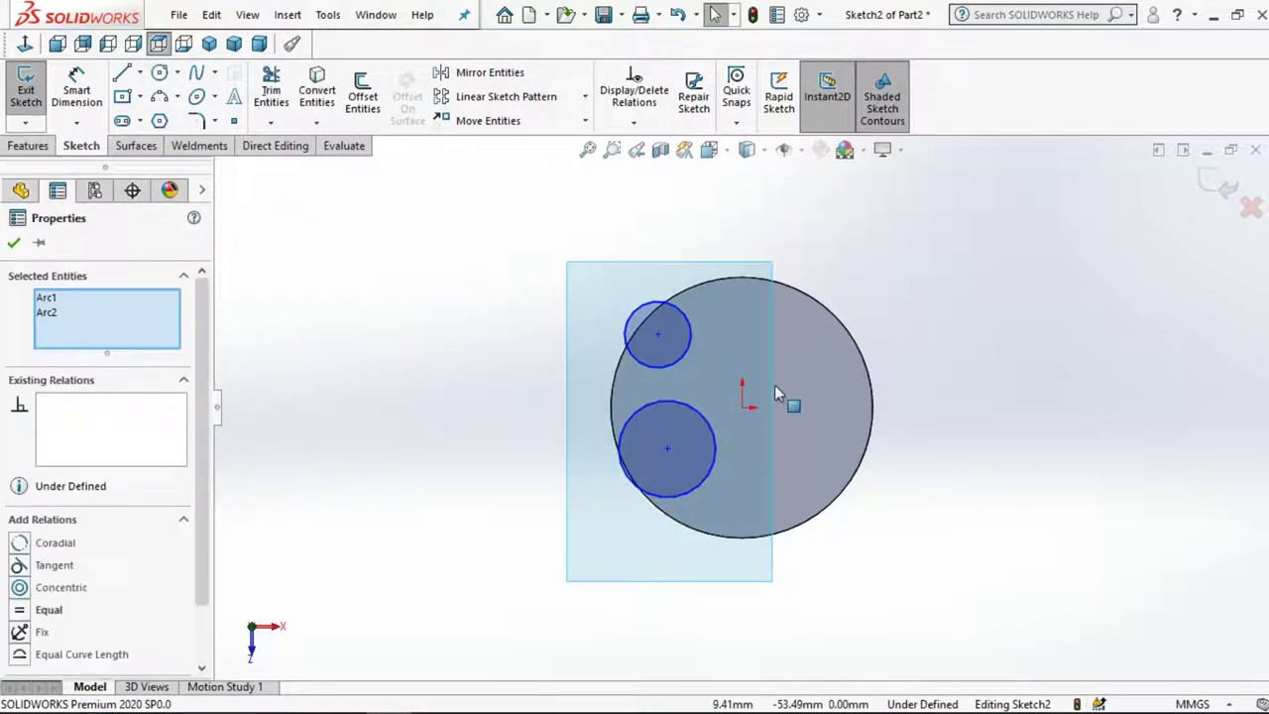
# Make the two circles equal in size and reposition their centres
pyautogui.click(17, 611)
pyautogui.click(370, 377)
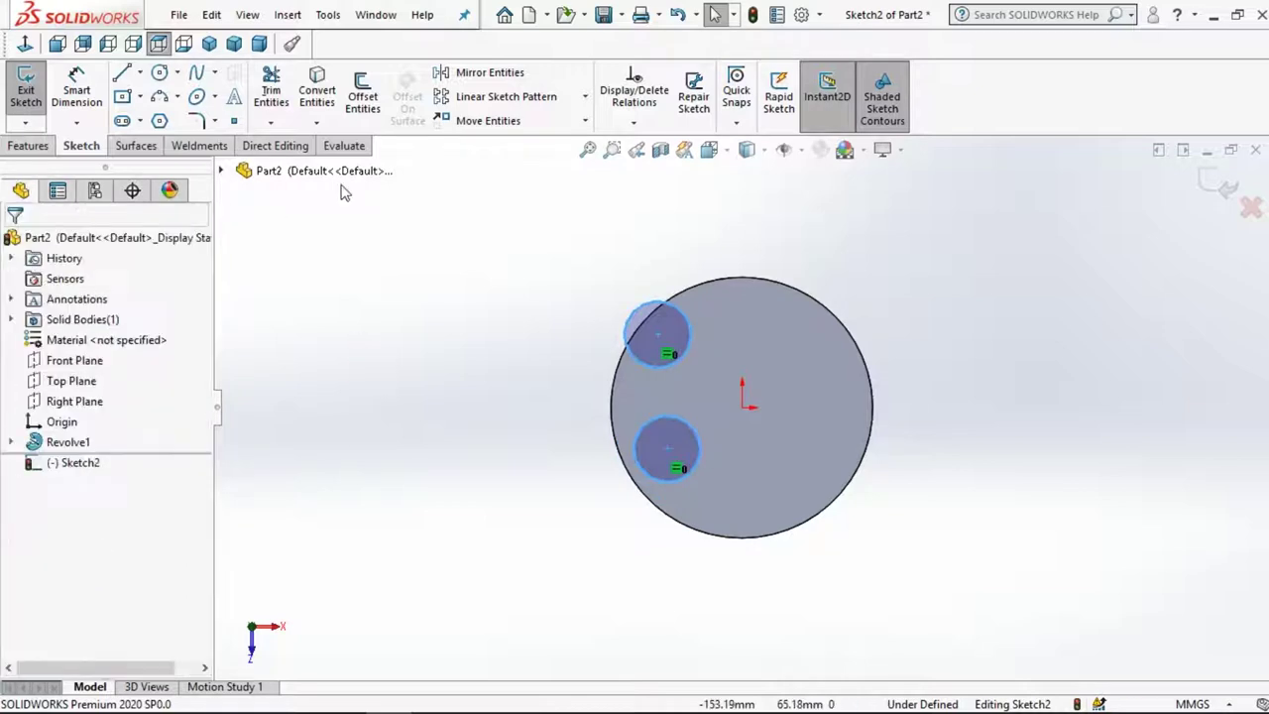
pyautogui.click(659, 335)
pyautogui.moveTo(658, 335); pyautogui.dragTo(674, 355)
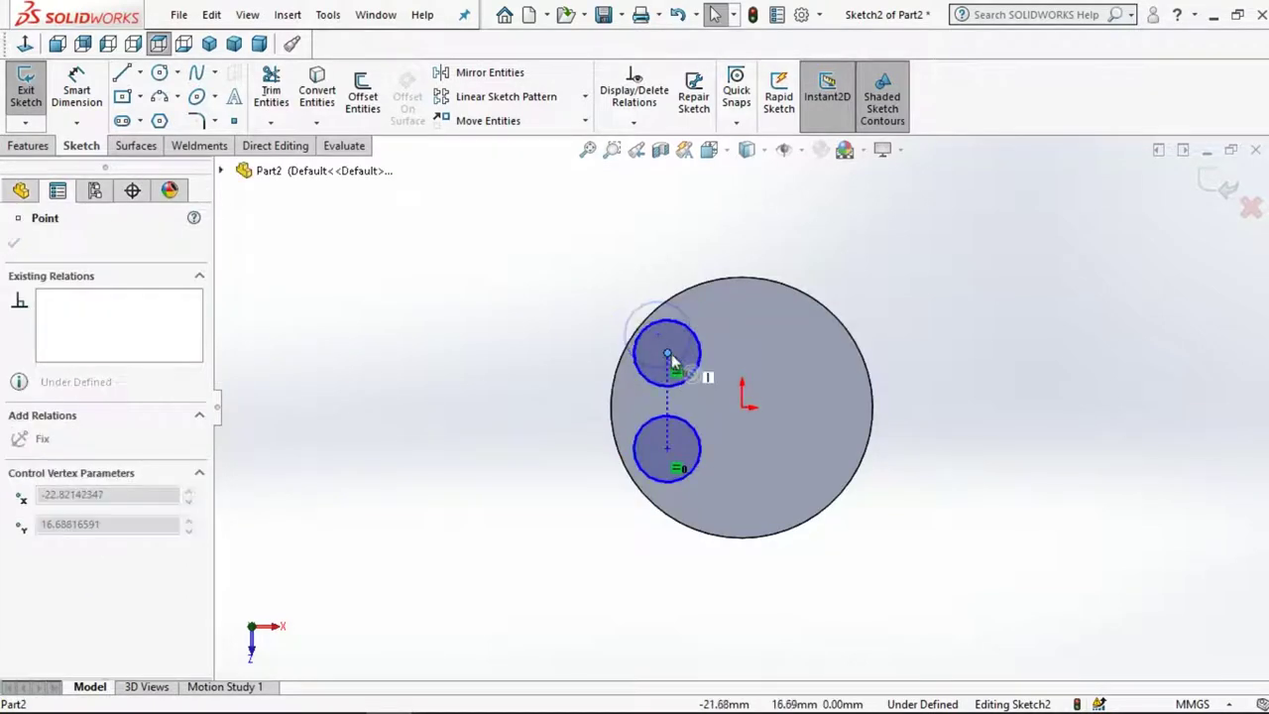
pyautogui.click(445, 380)
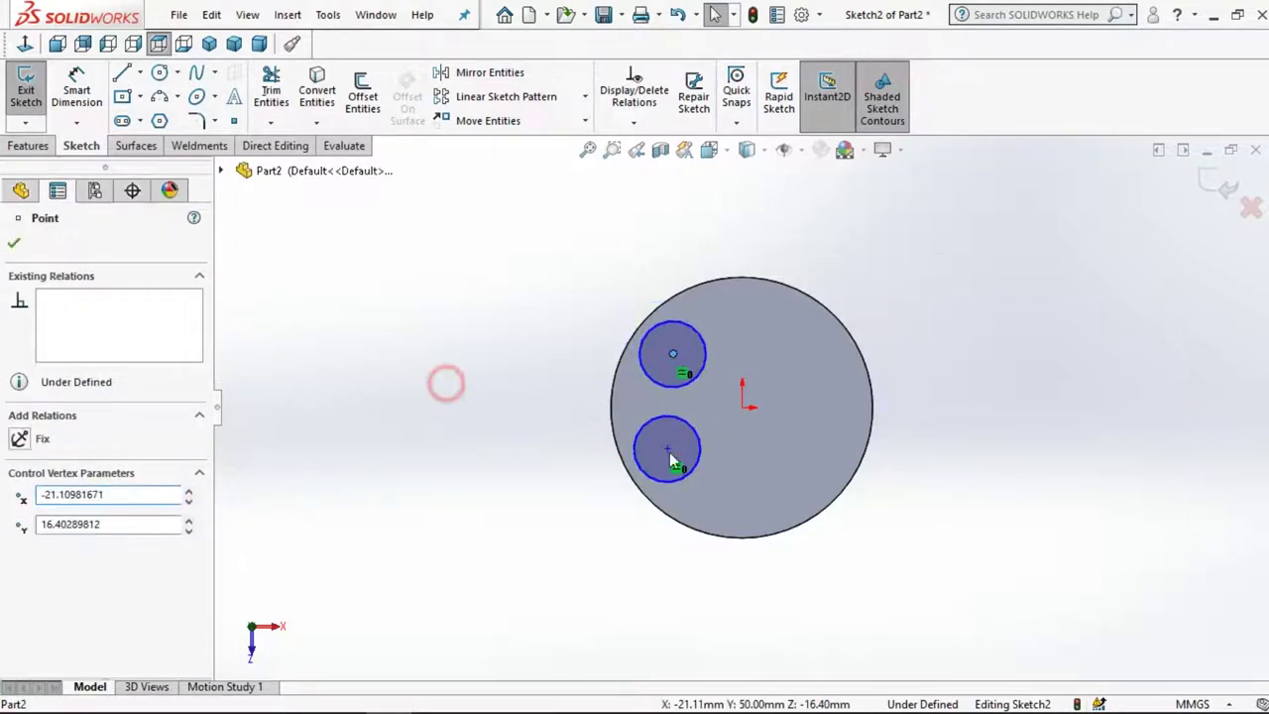
pyautogui.click(668, 448)
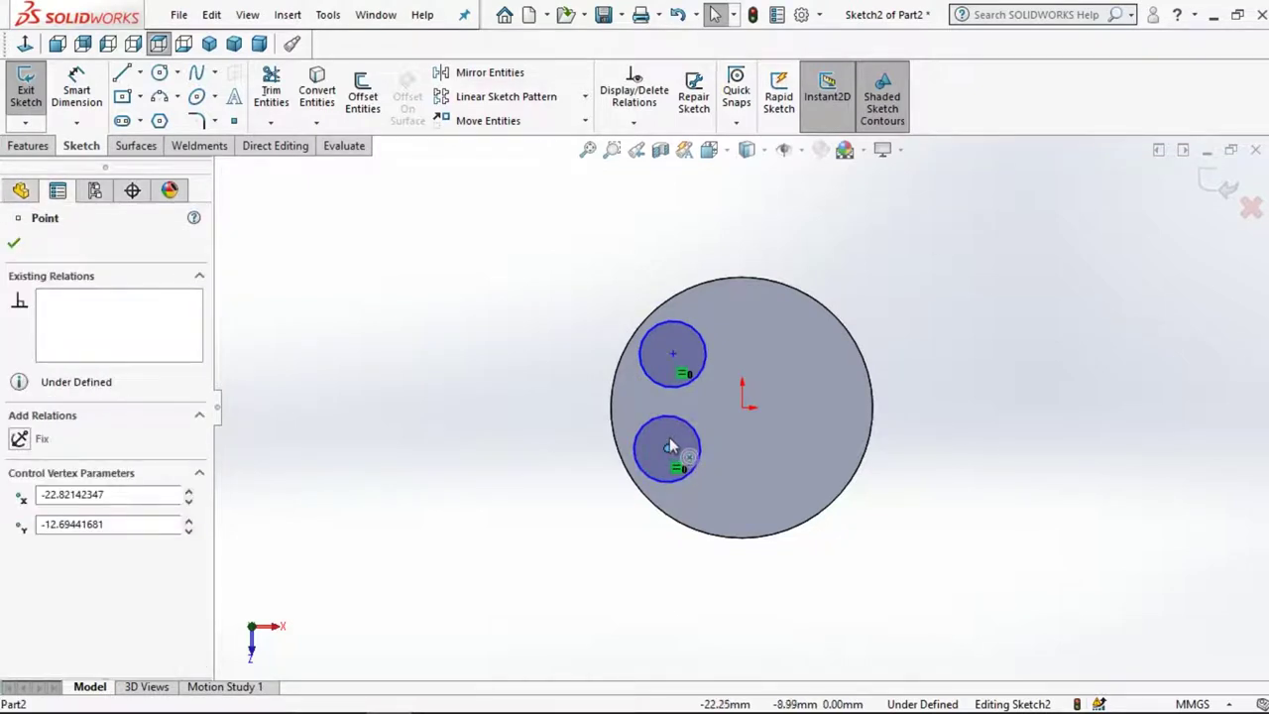
pyautogui.moveTo(667, 443); pyautogui.dragTo(661, 436)
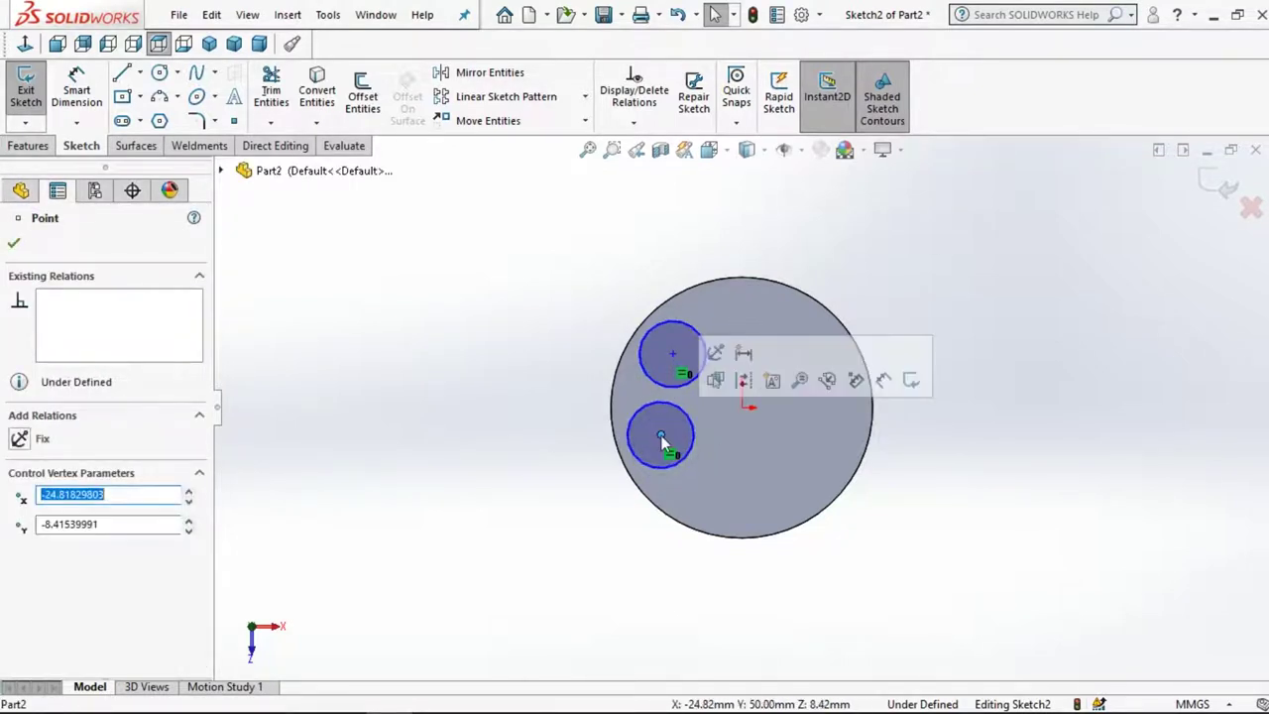
# Add a Vertical relation aligning the two circle centres
pyautogui.keyDown('ctrl'); pyautogui.click(674, 357); pyautogui.keyUp('ctrl')
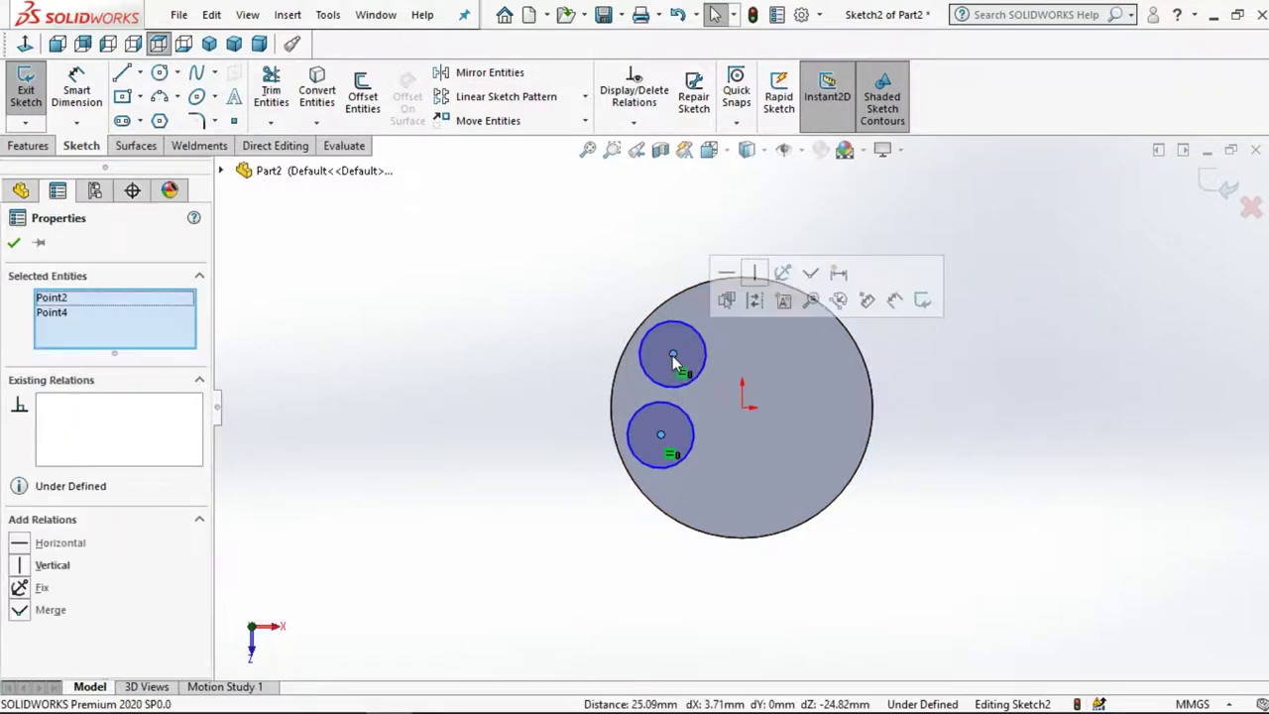
pyautogui.click(755, 273)
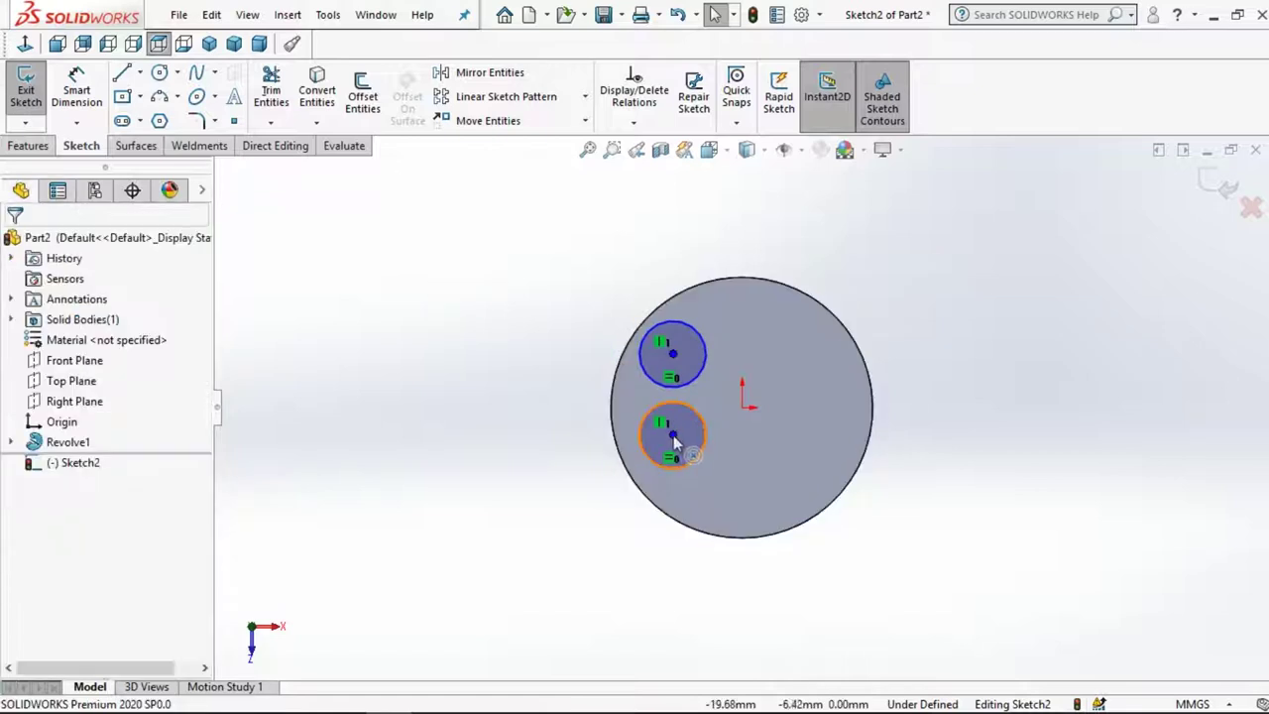
pyautogui.moveTo(670, 451); pyautogui.dragTo(670, 452)
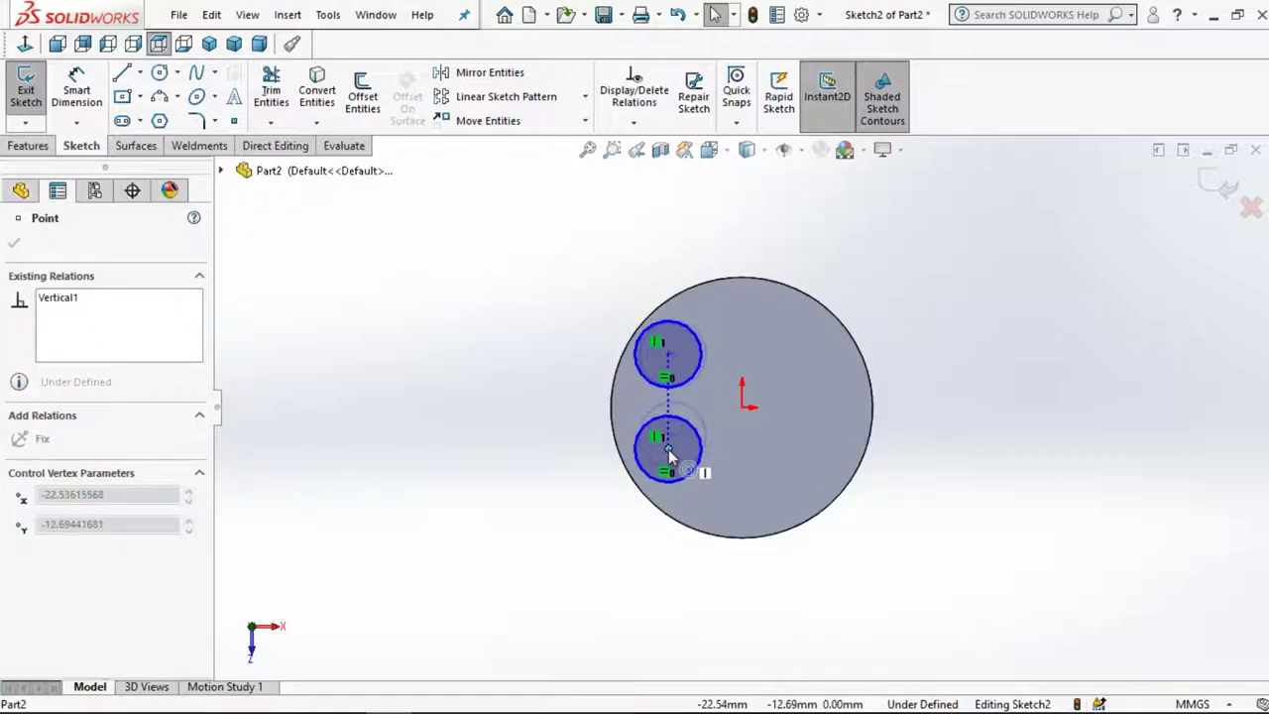
pyautogui.click(669, 454)
pyautogui.click(499, 320)
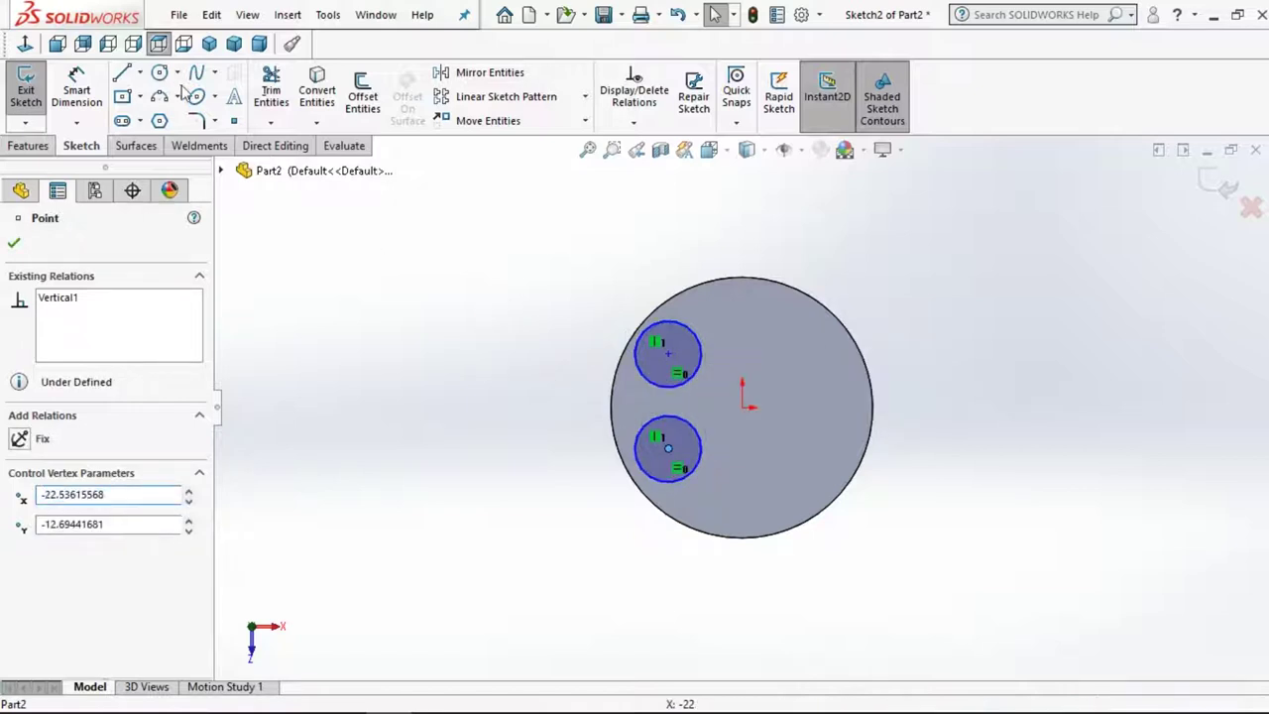
pyautogui.click(140, 72)
pyautogui.click(165, 118)
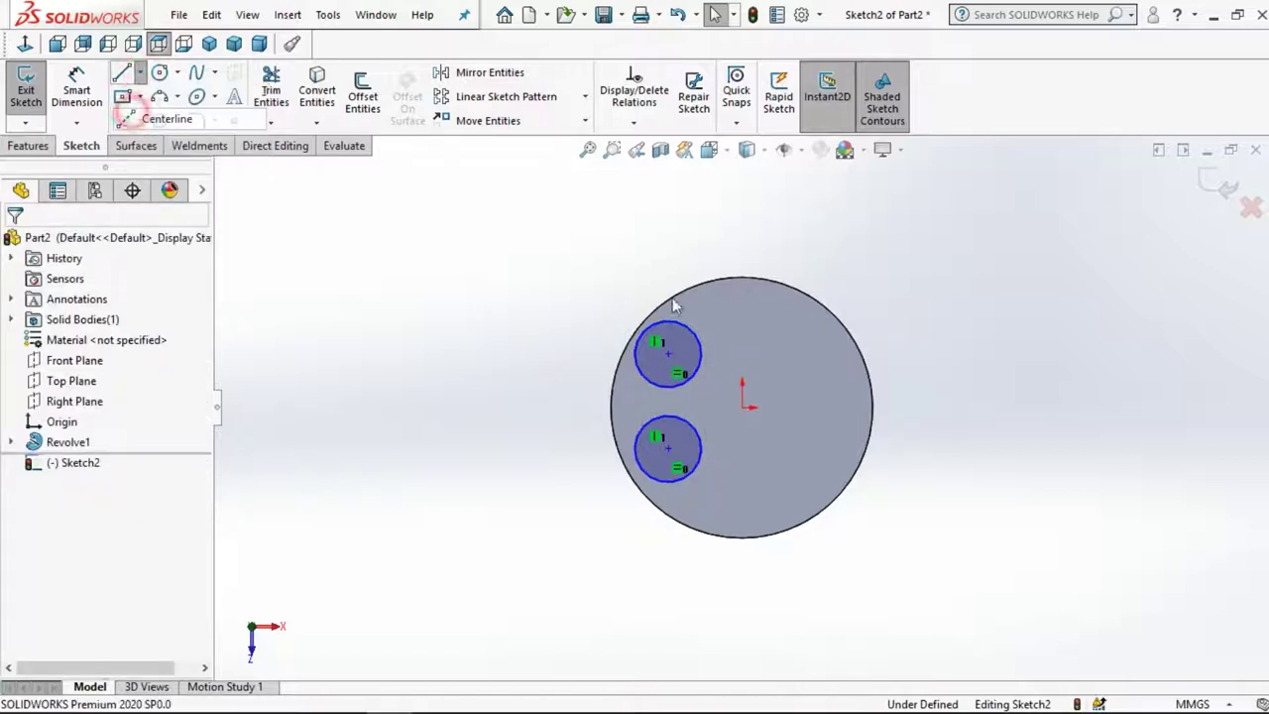
# Draw a centreline from the origin leftward and make the circle centres symmetric about it
pyautogui.click(744, 407)
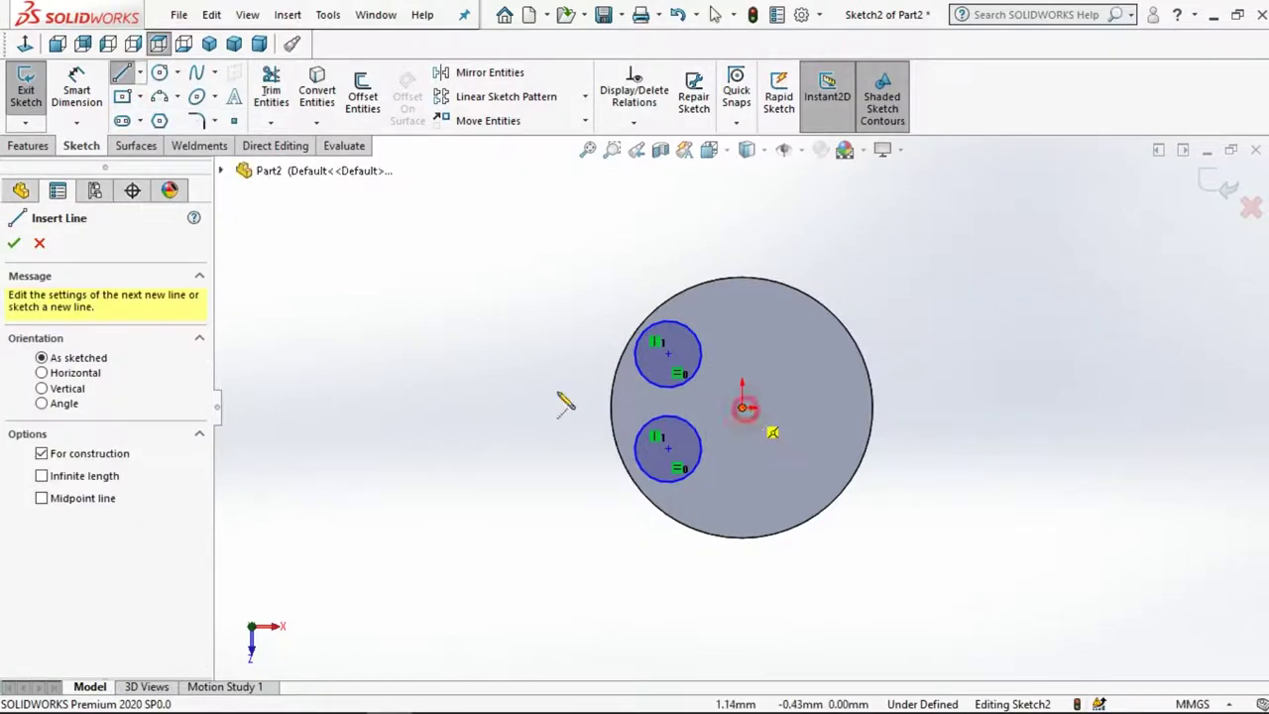
pyautogui.click(485, 400)
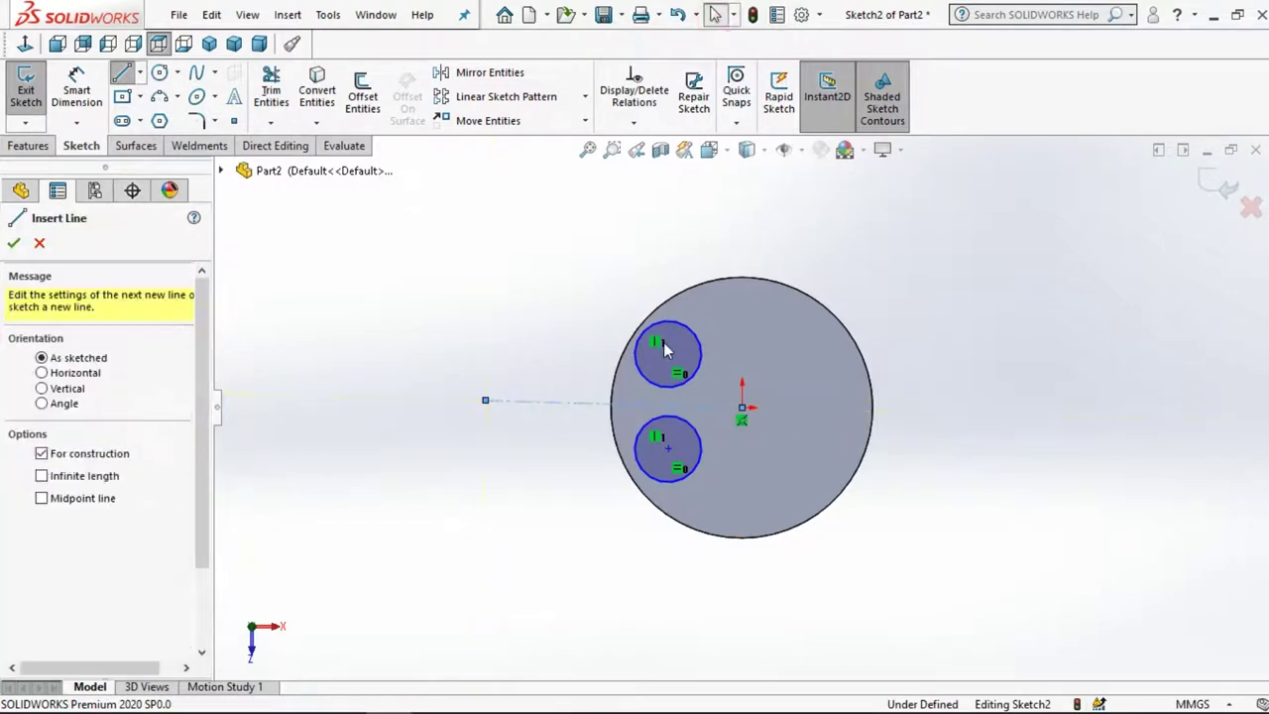
pyautogui.click(639, 407)
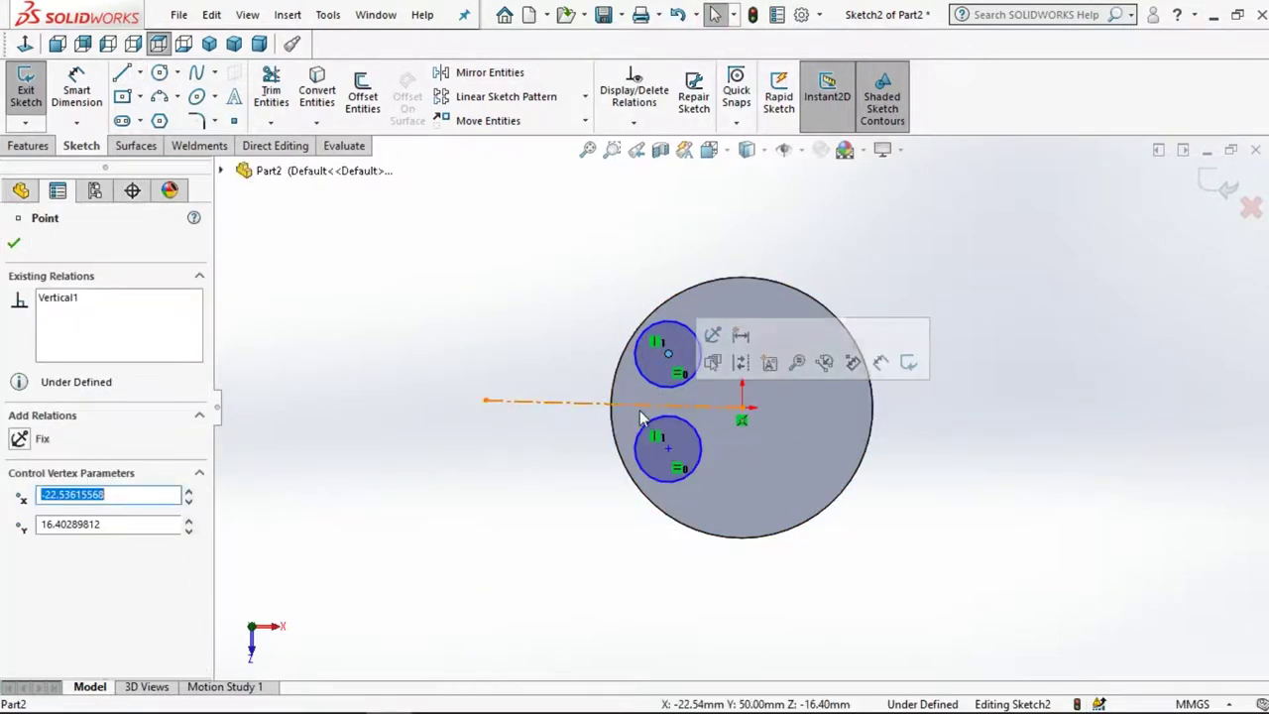
pyautogui.keyDown('ctrl'); pyautogui.click(669, 451); pyautogui.keyUp('ctrl')
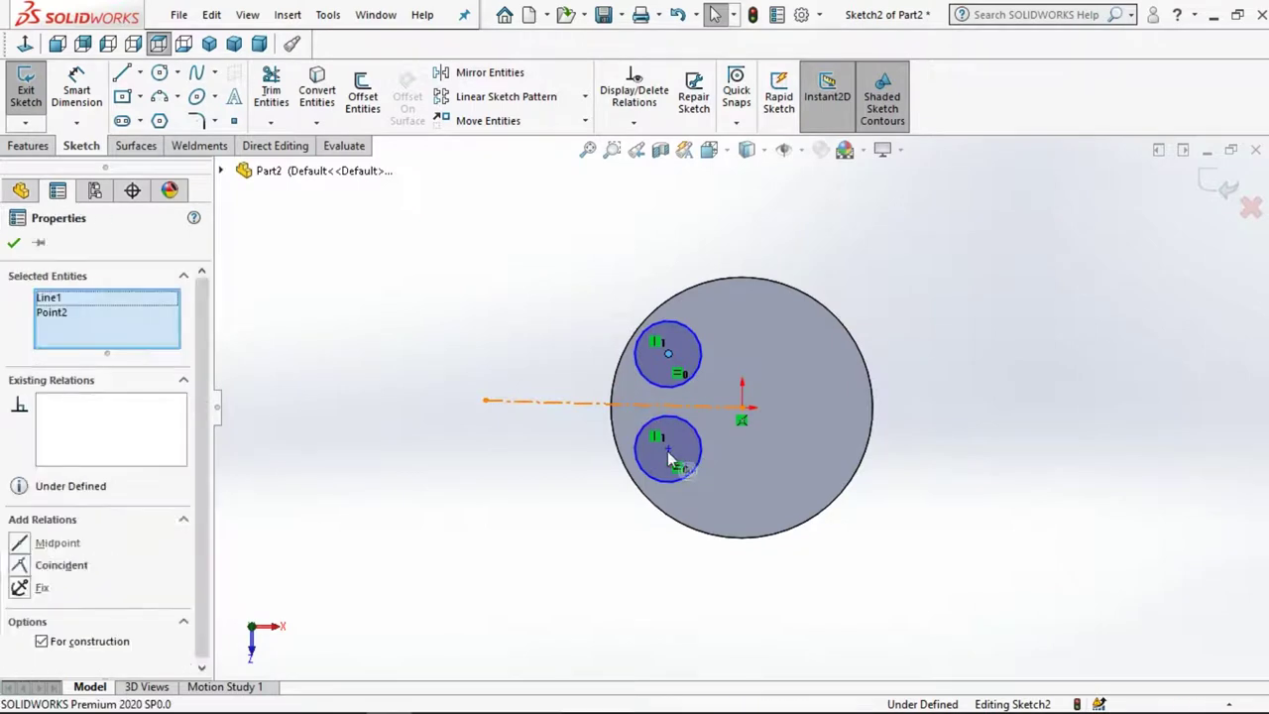
pyautogui.click(670, 451)
pyautogui.keyDown('ctrl'); pyautogui.click(669, 353); pyautogui.keyUp('ctrl')
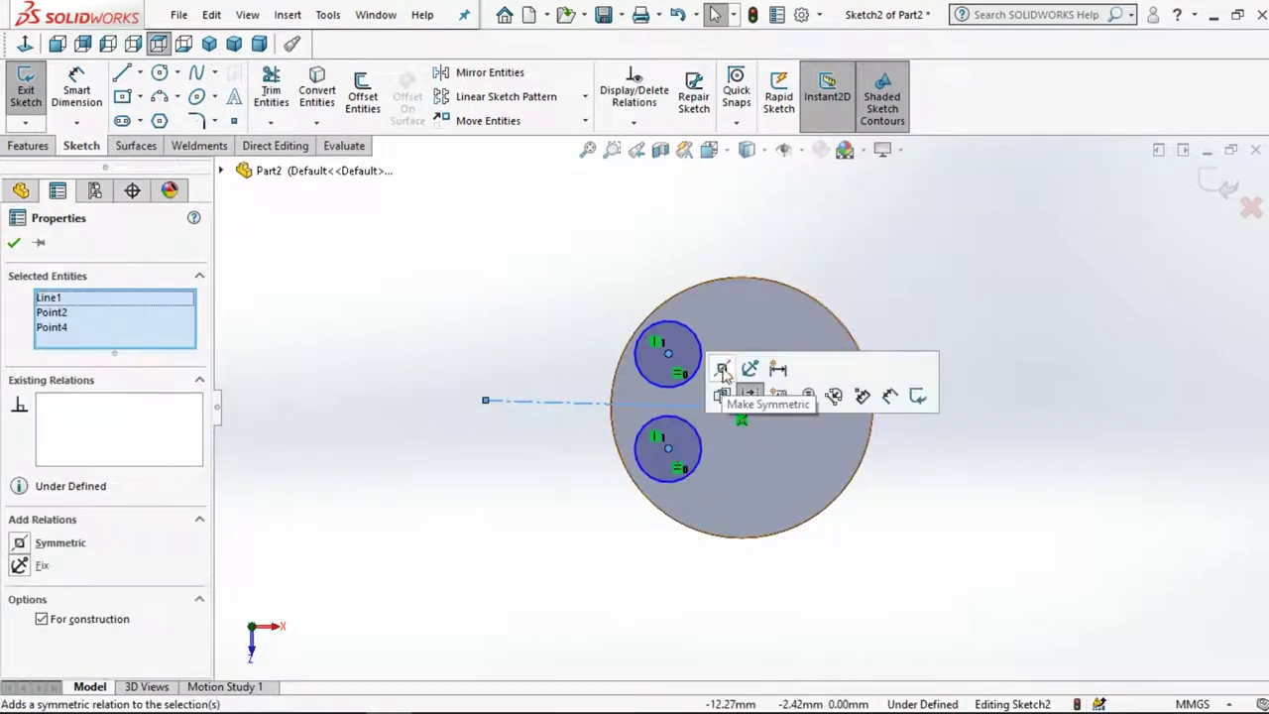
pyautogui.click(724, 369)
pyautogui.click(570, 314)
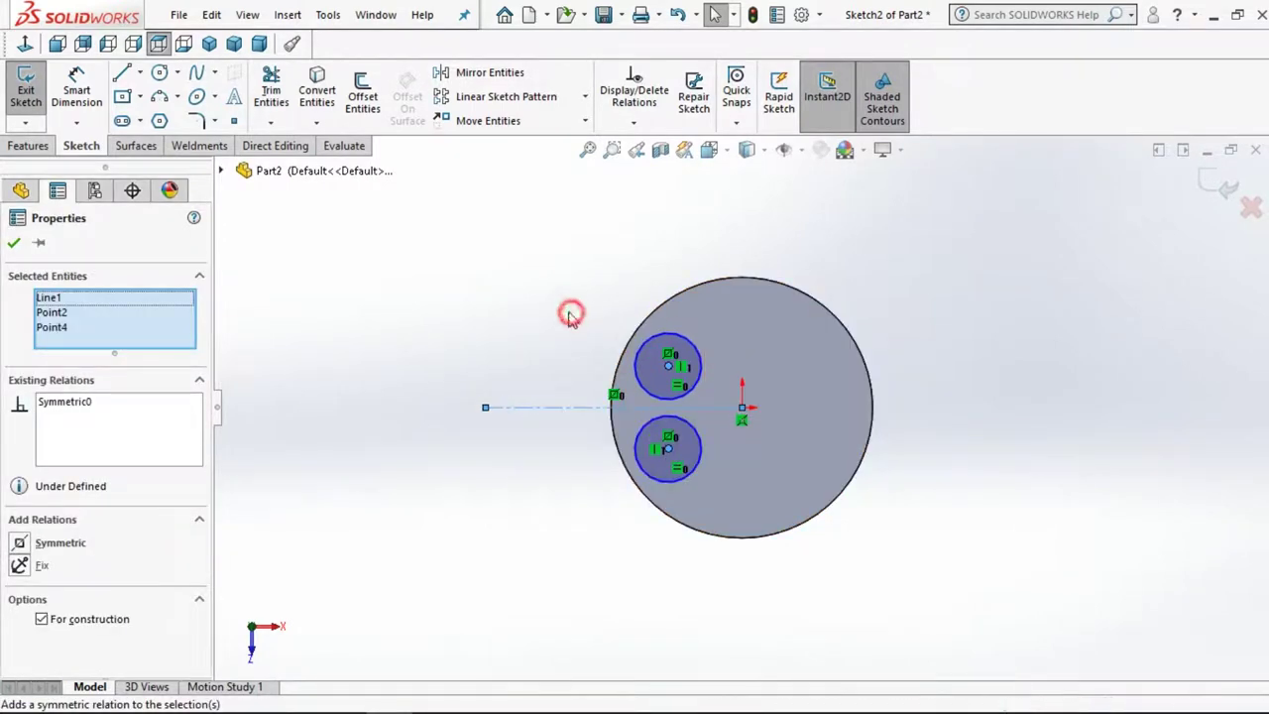
# Make the centreline horizontal
pyautogui.click(563, 415)
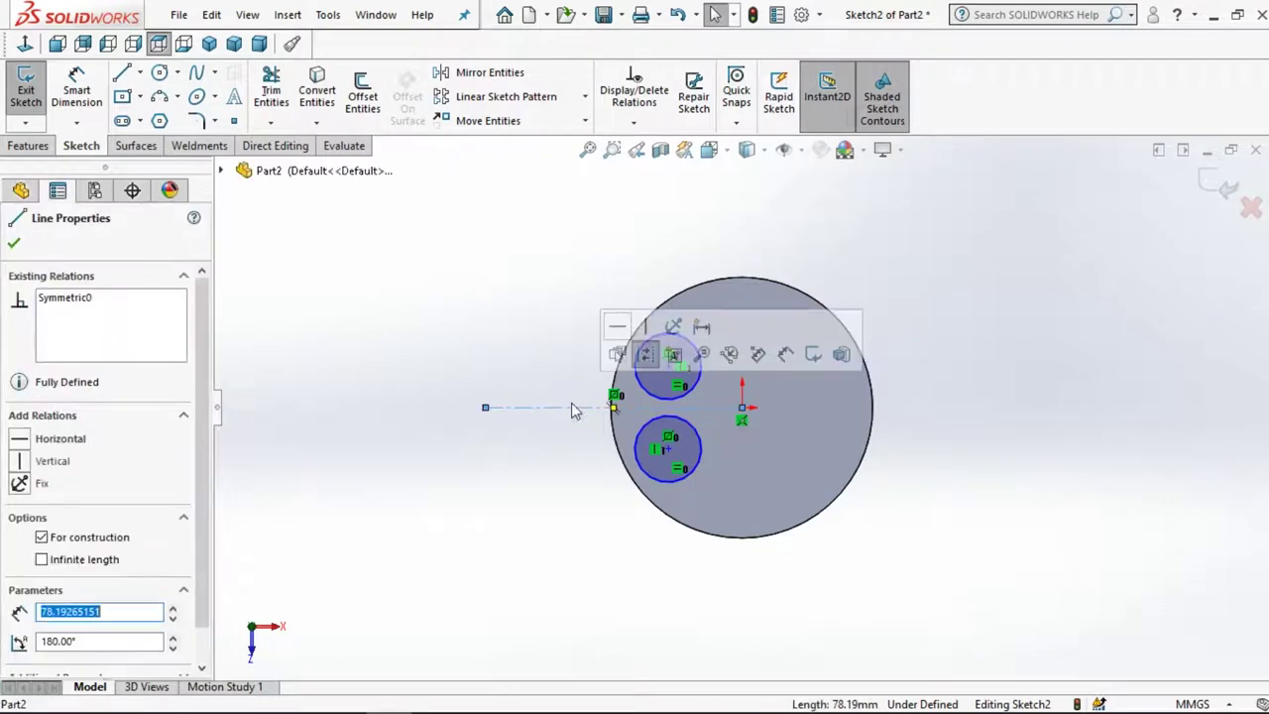
pyautogui.click(617, 328)
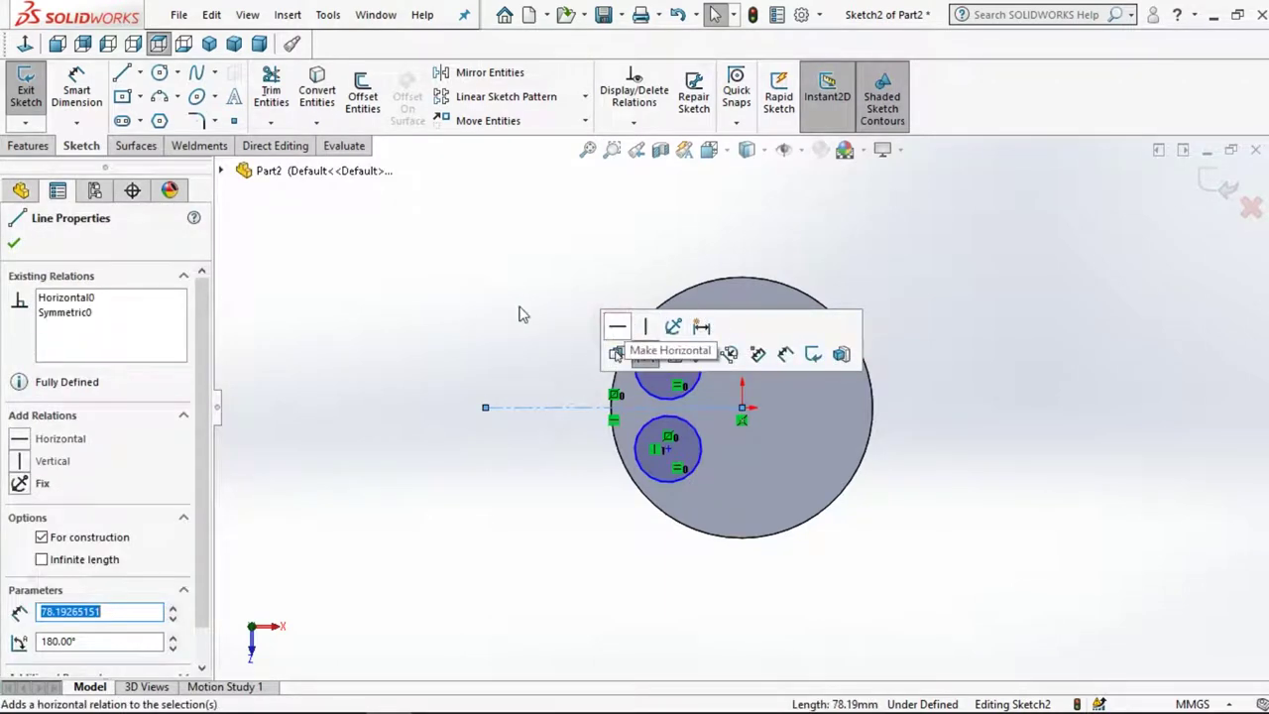
pyautogui.click(506, 250)
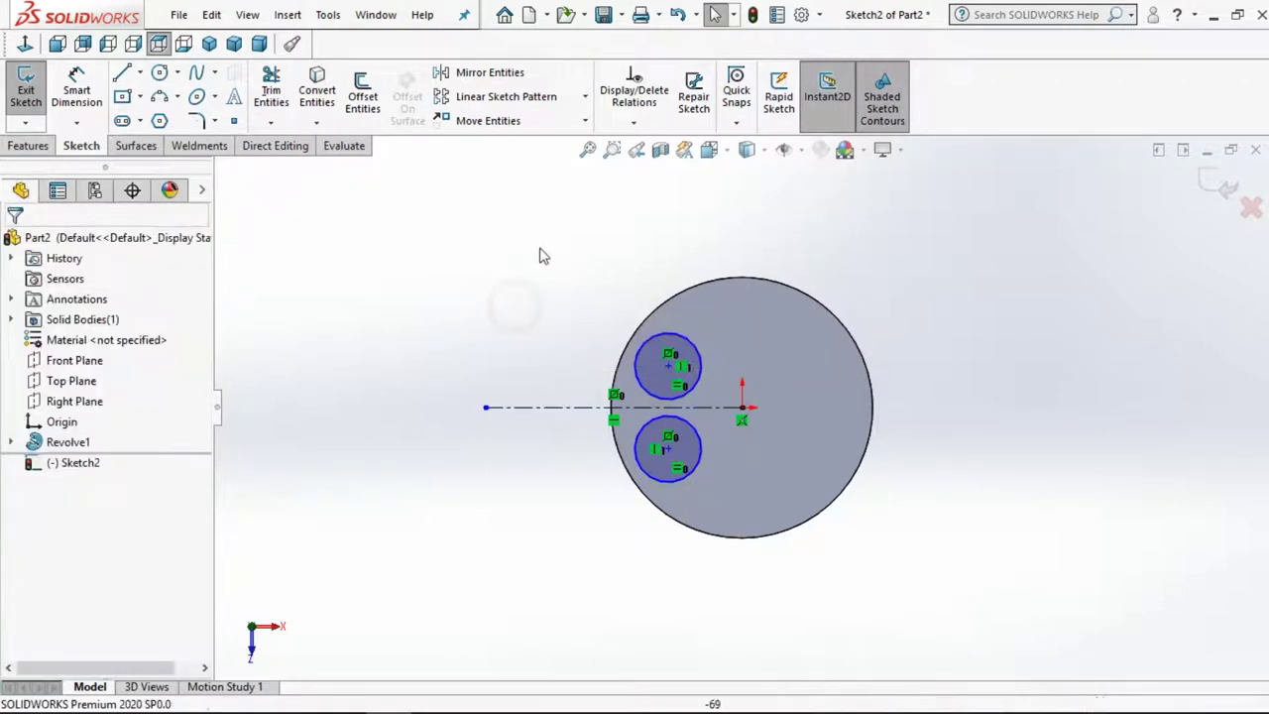
pyautogui.click(77, 89)
# Dimension the upper circle to a Ø19 diameter
pyautogui.click(679, 339)
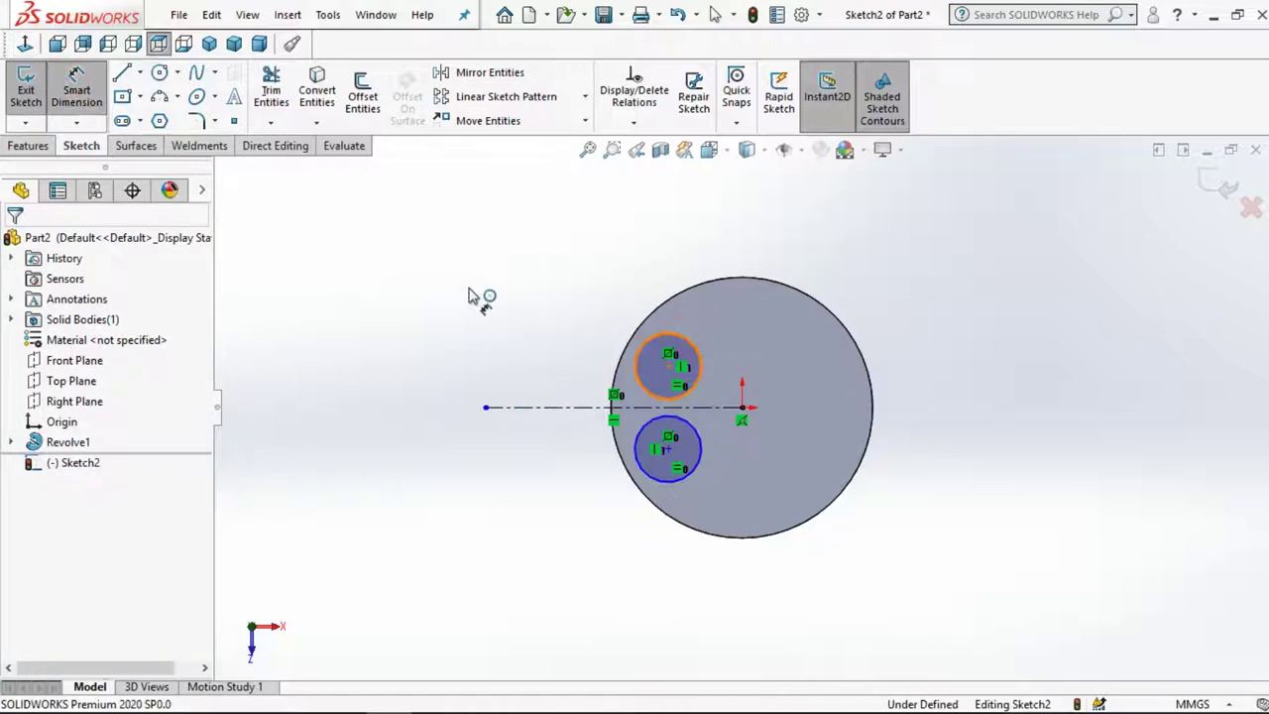
pyautogui.click(417, 338)
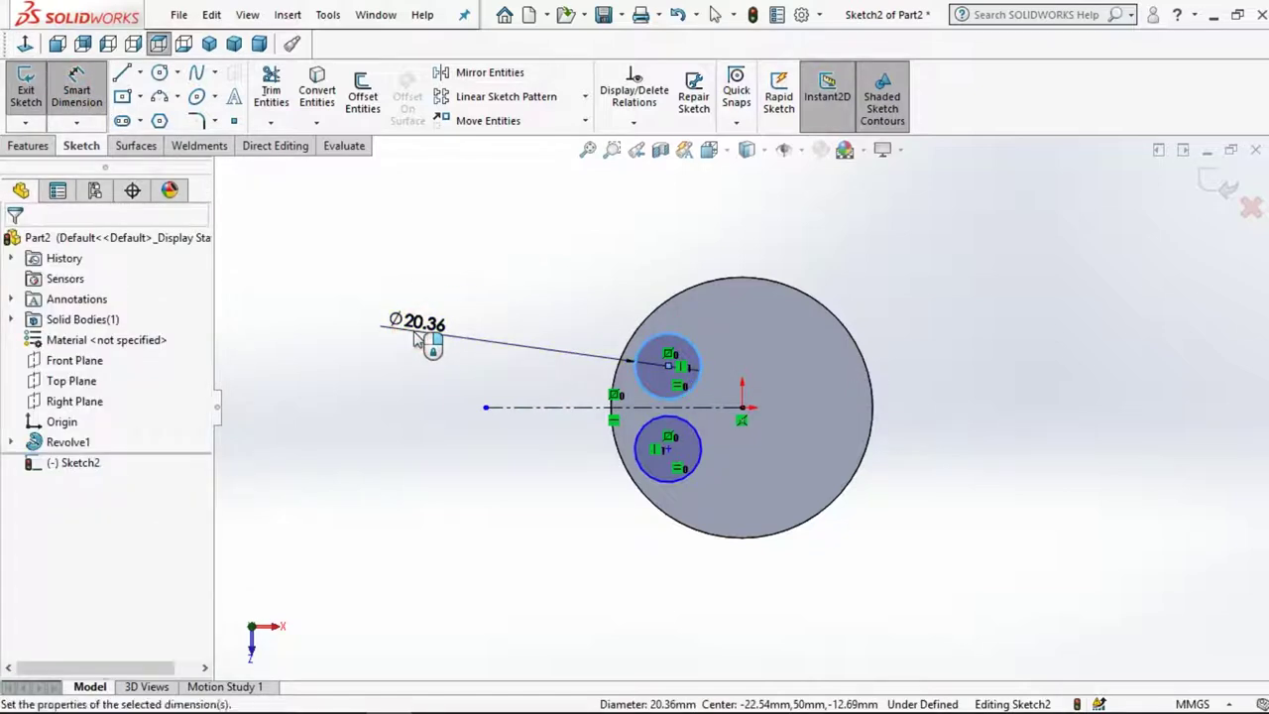
pyautogui.write('19')
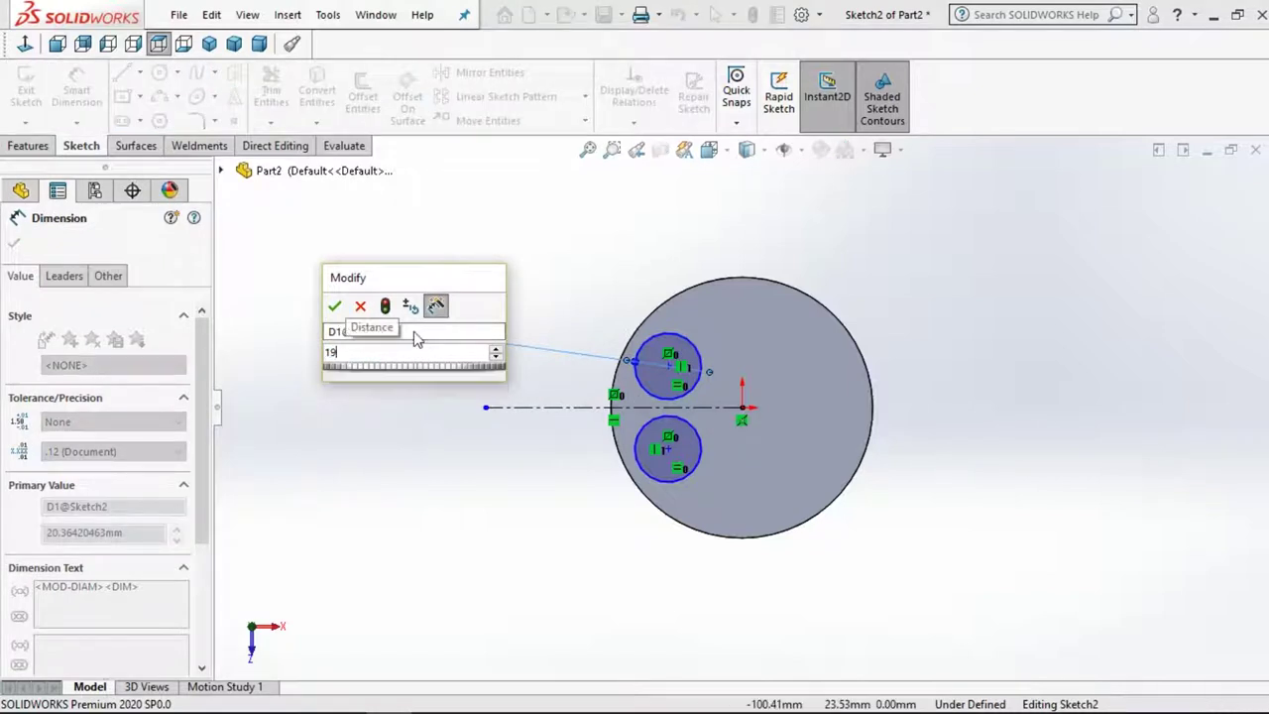
pyautogui.press('Return')
pyautogui.click(883, 212)
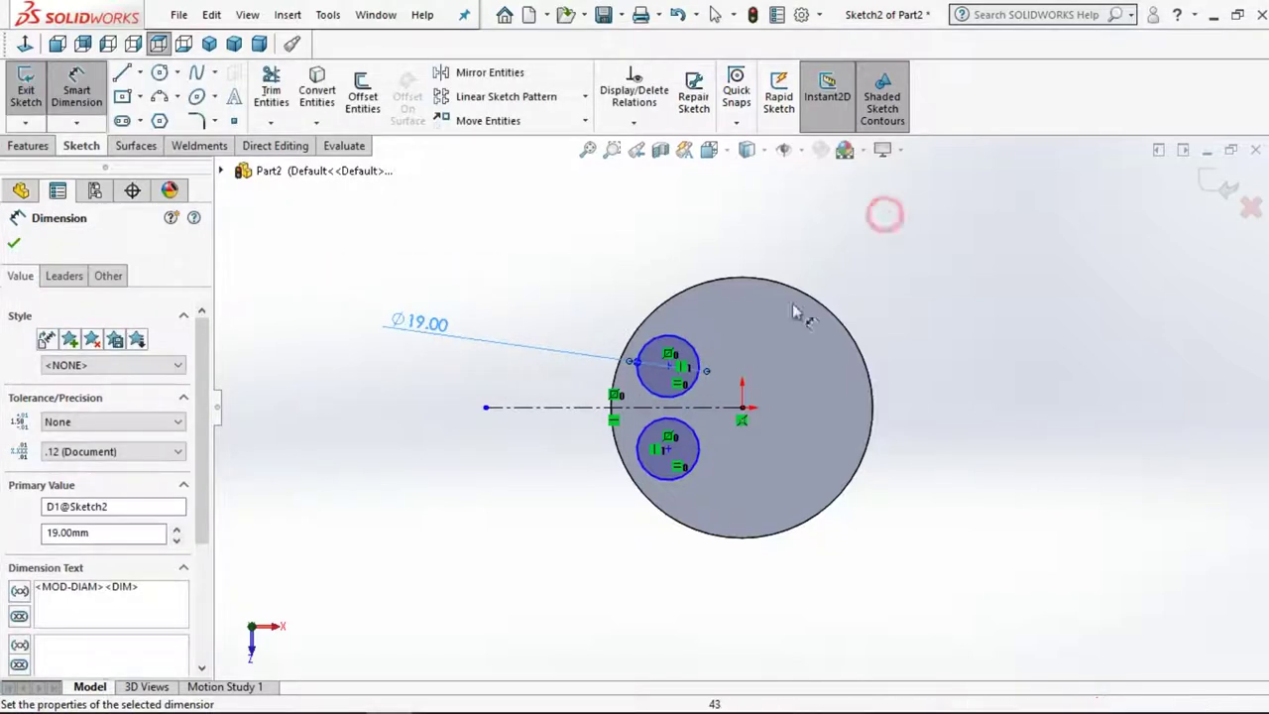
# Set the circle centre 23 mm horizontally from the origin
pyautogui.click(671, 366)
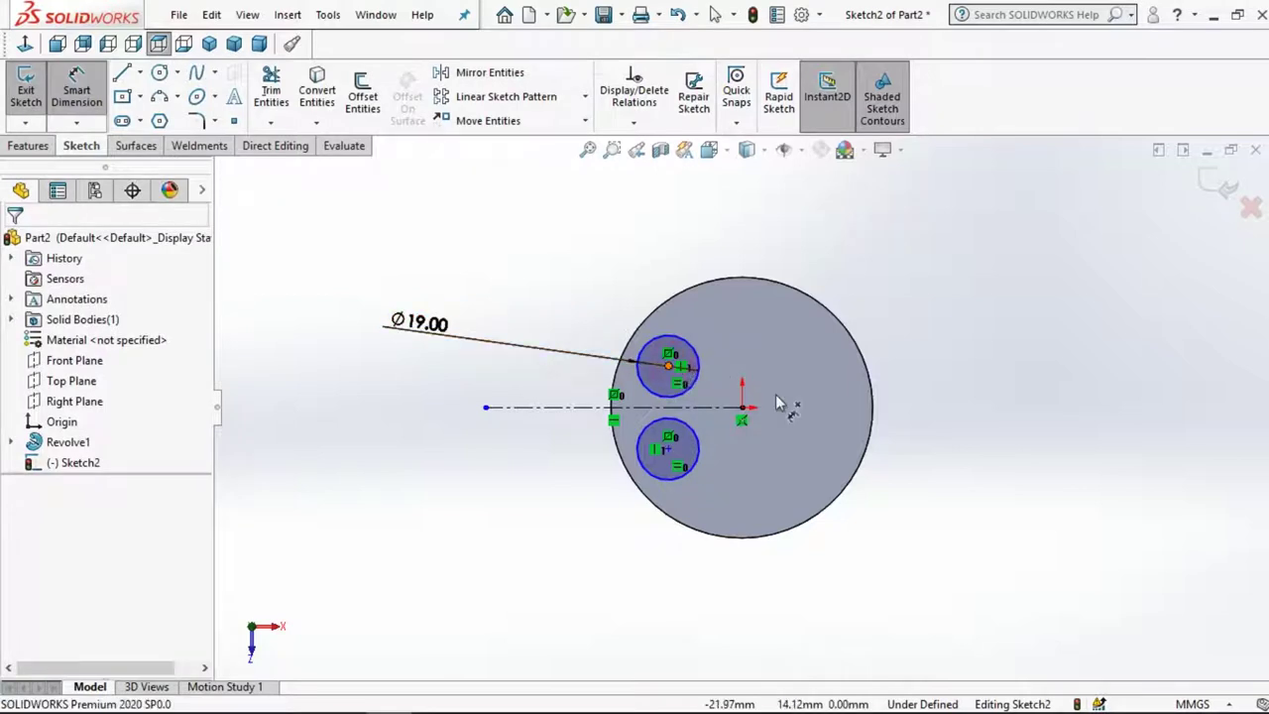
pyautogui.click(744, 409)
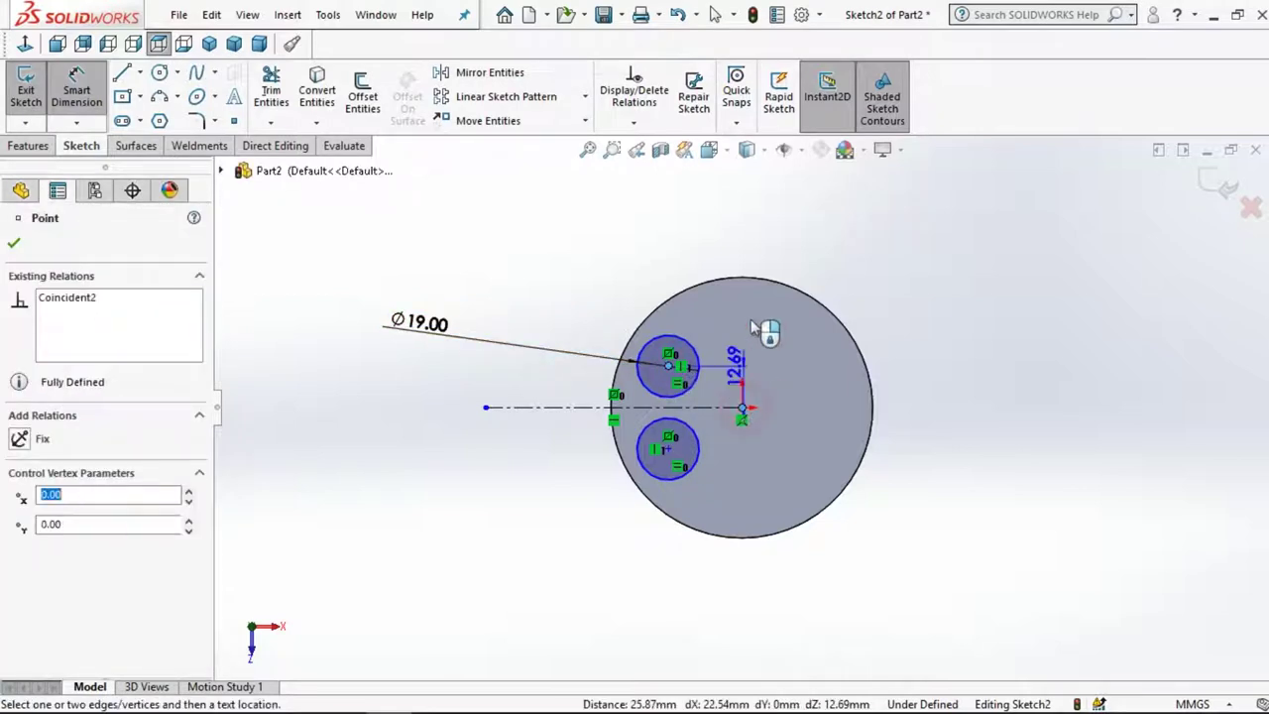
pyautogui.click(700, 211)
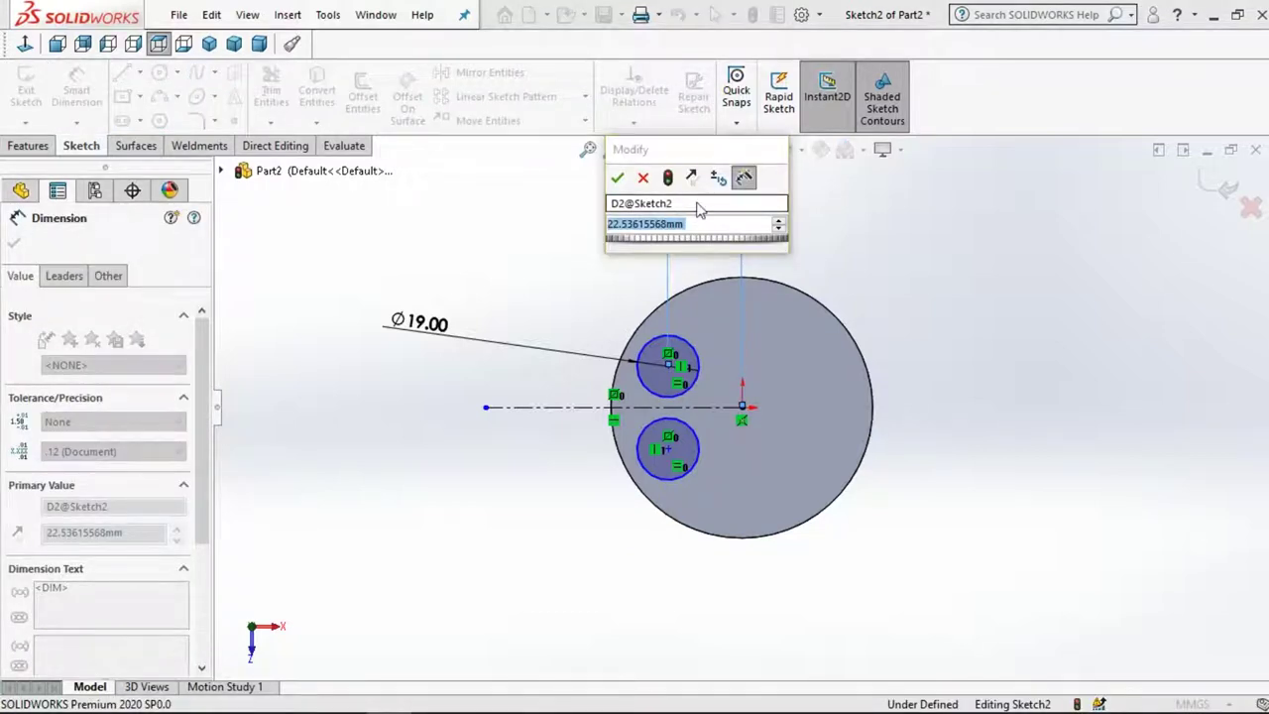
pyautogui.write('18')
pyautogui.press('Escape')
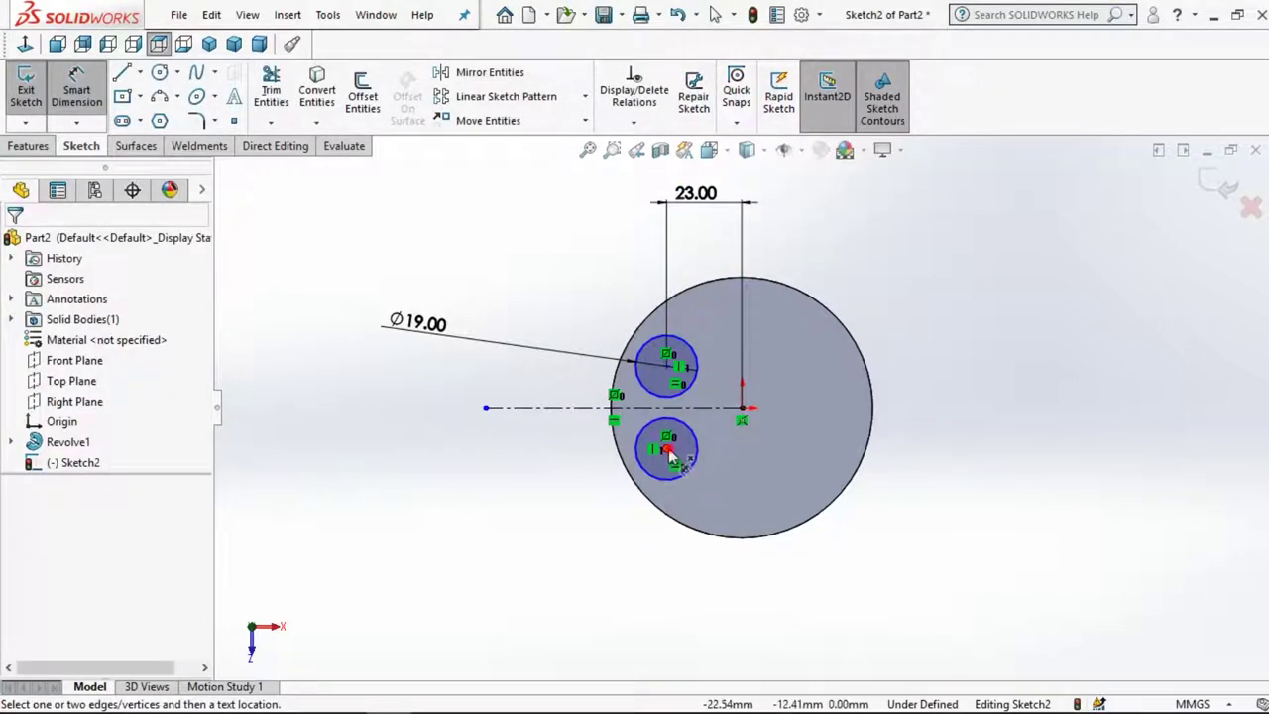
pyautogui.click(668, 449)
pyautogui.click(742, 407)
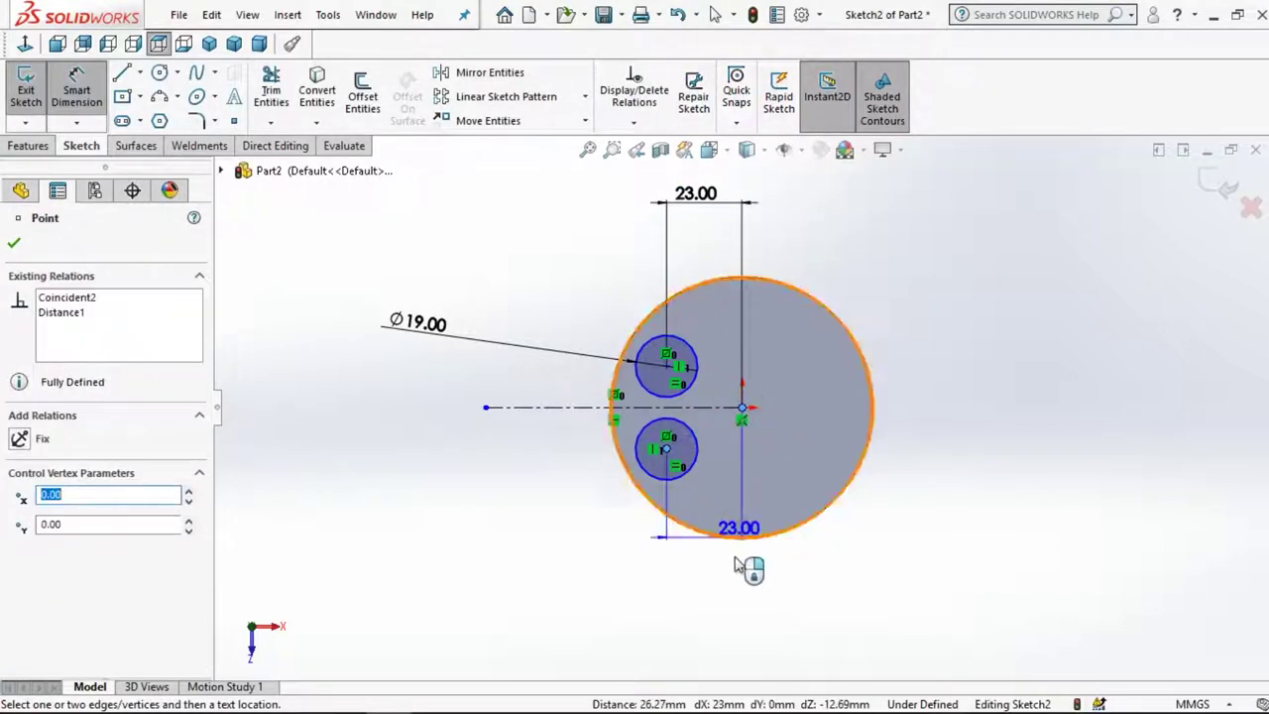
pyautogui.click(716, 16)
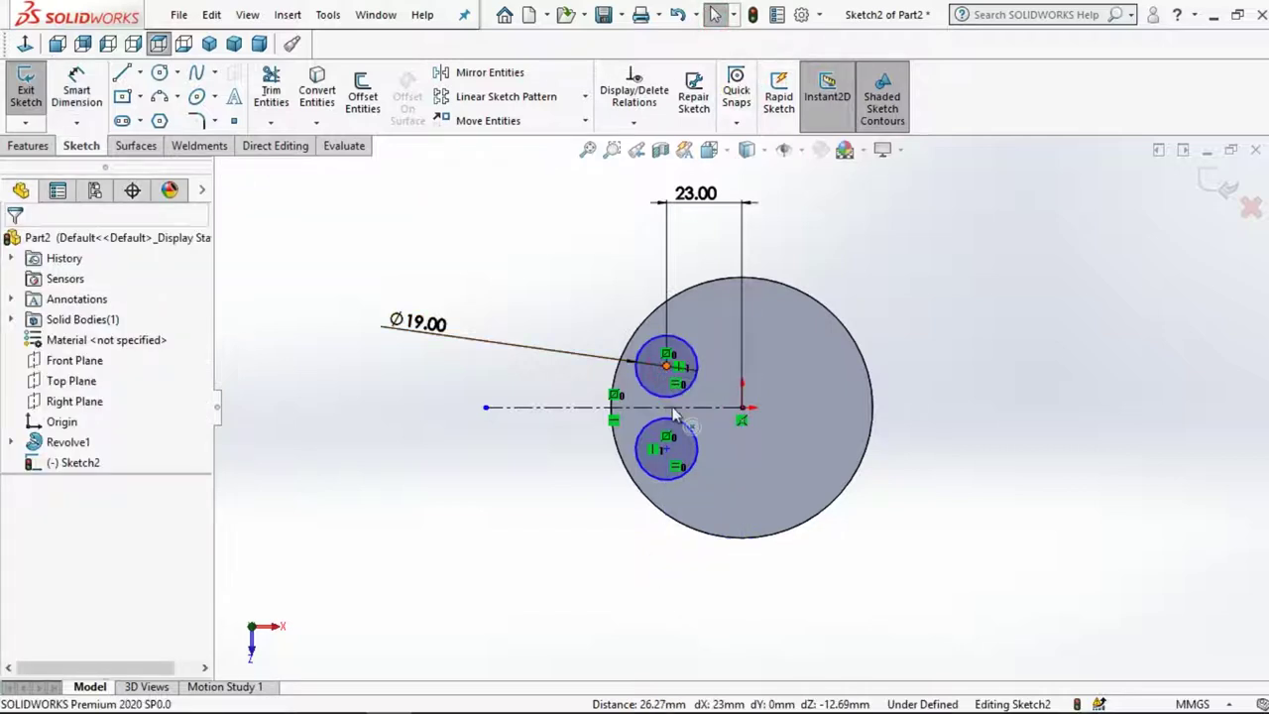
pyautogui.click(666, 450)
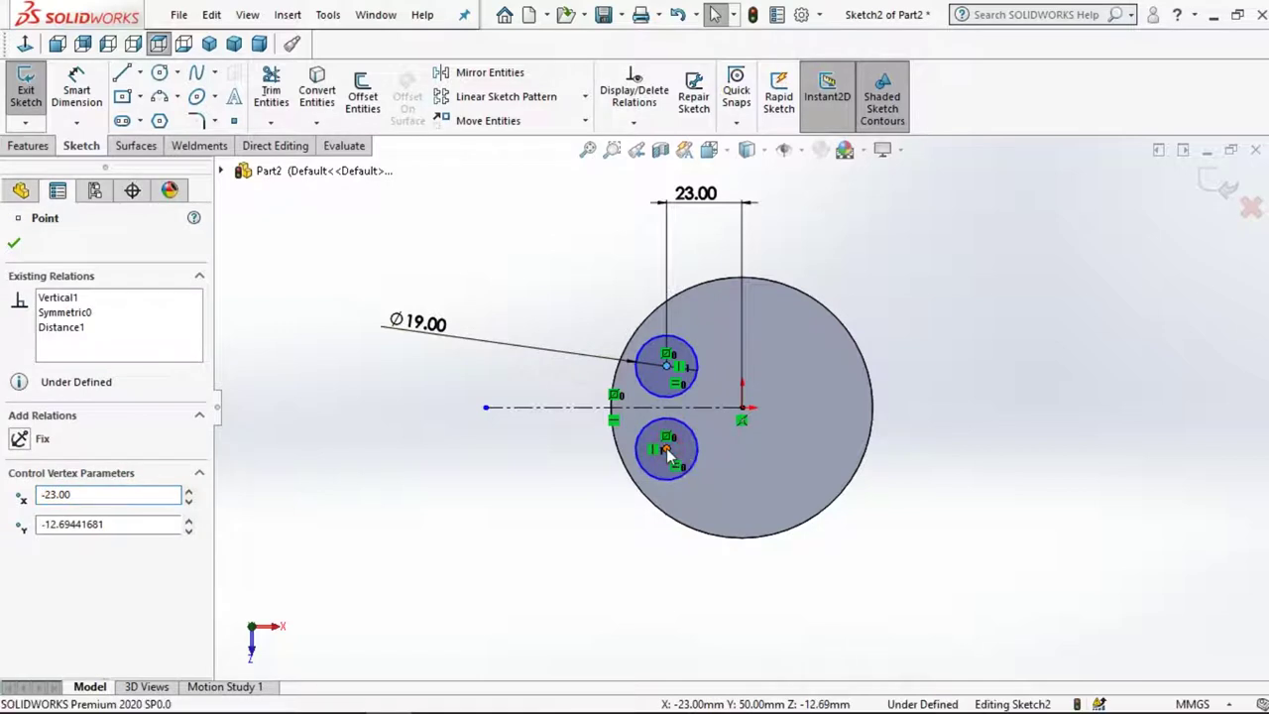
pyautogui.keyDown('ctrl'); pyautogui.click(666, 365); pyautogui.keyUp('ctrl')
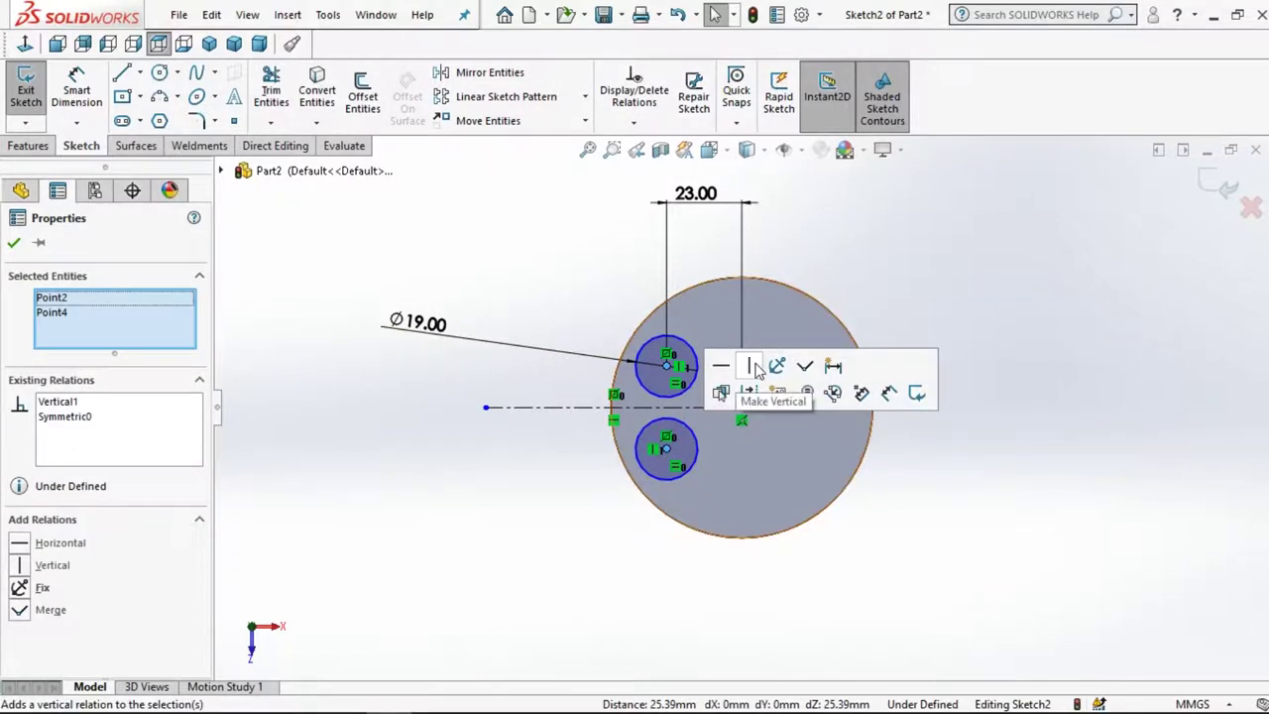
pyautogui.click(551, 262)
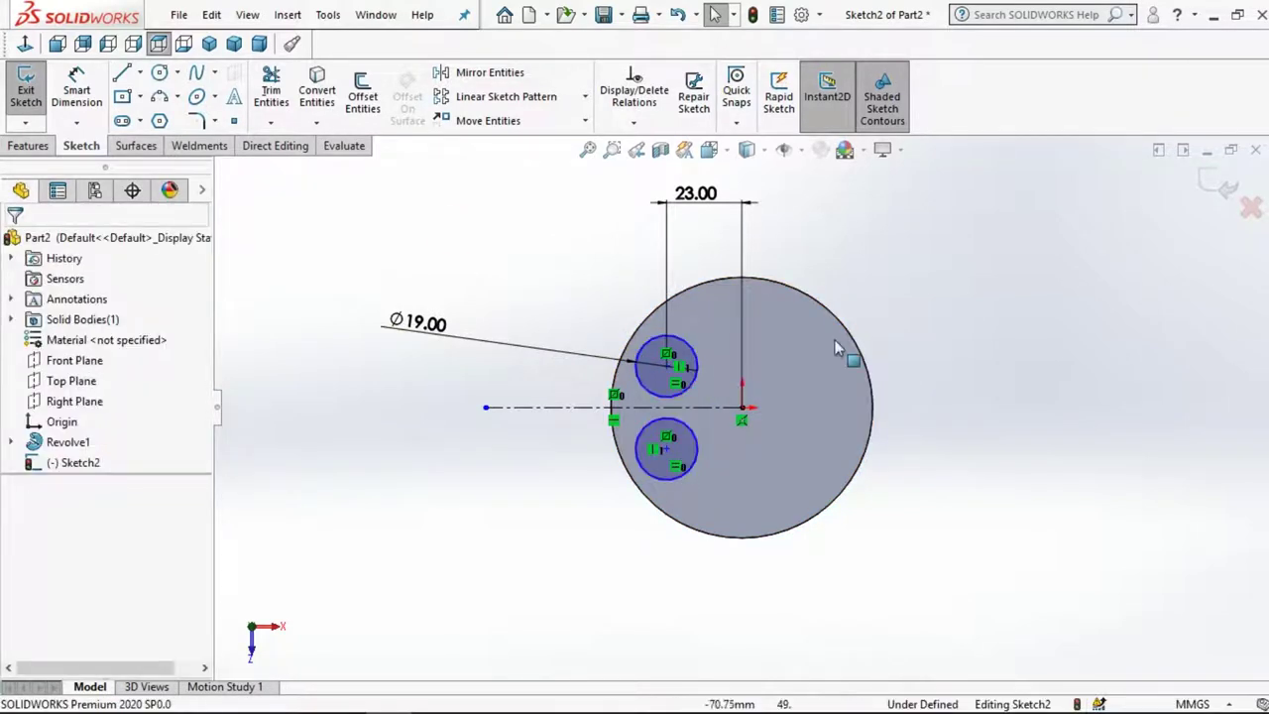
pyautogui.click(77, 90)
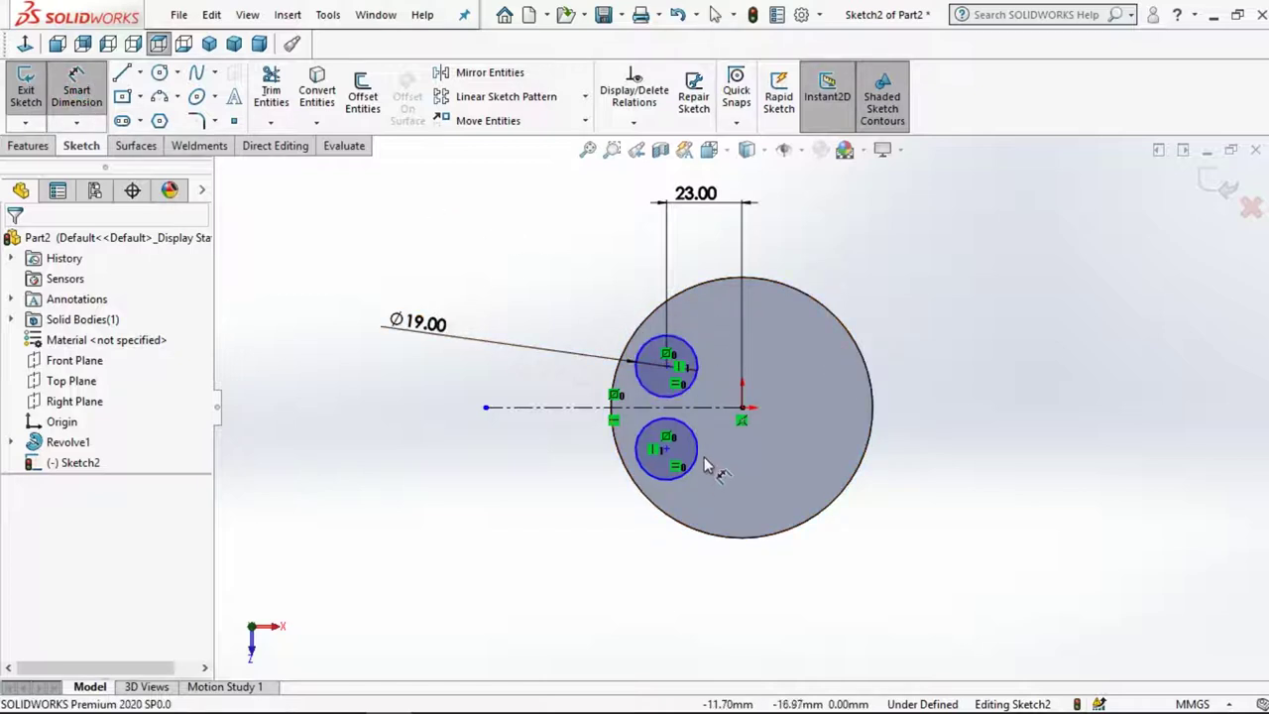
pyautogui.click(677, 414)
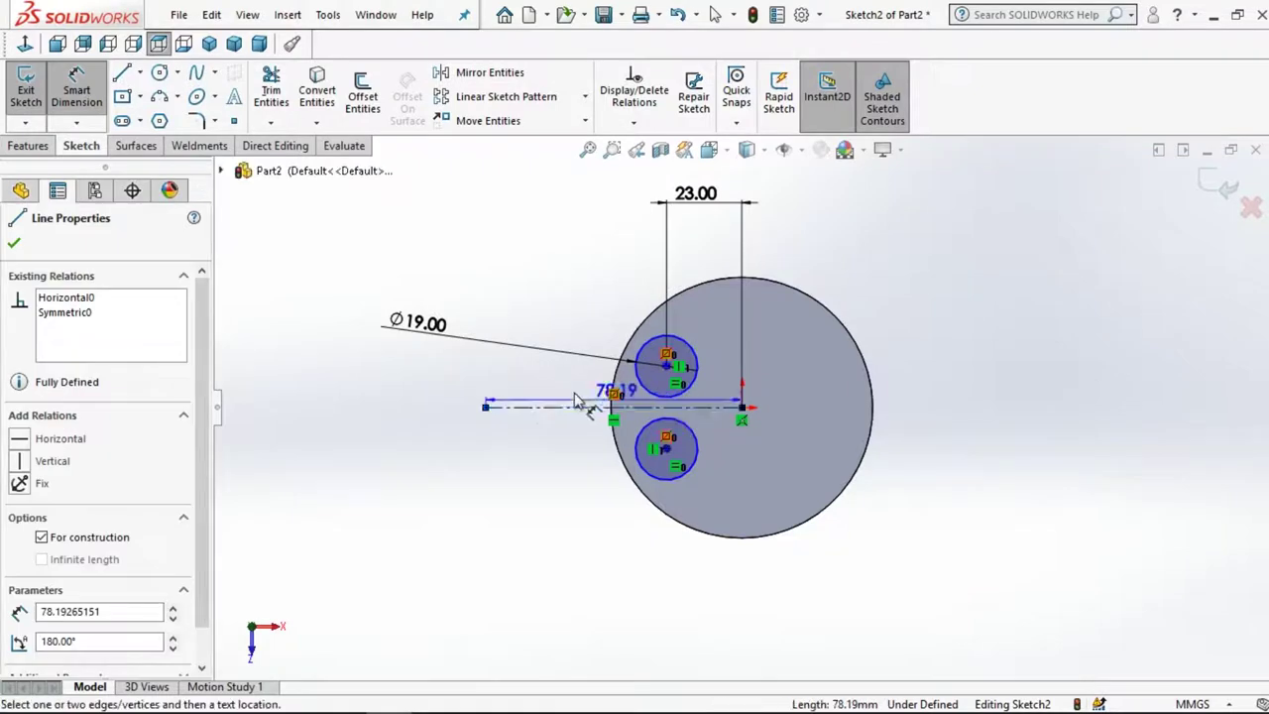
pyautogui.click(713, 18)
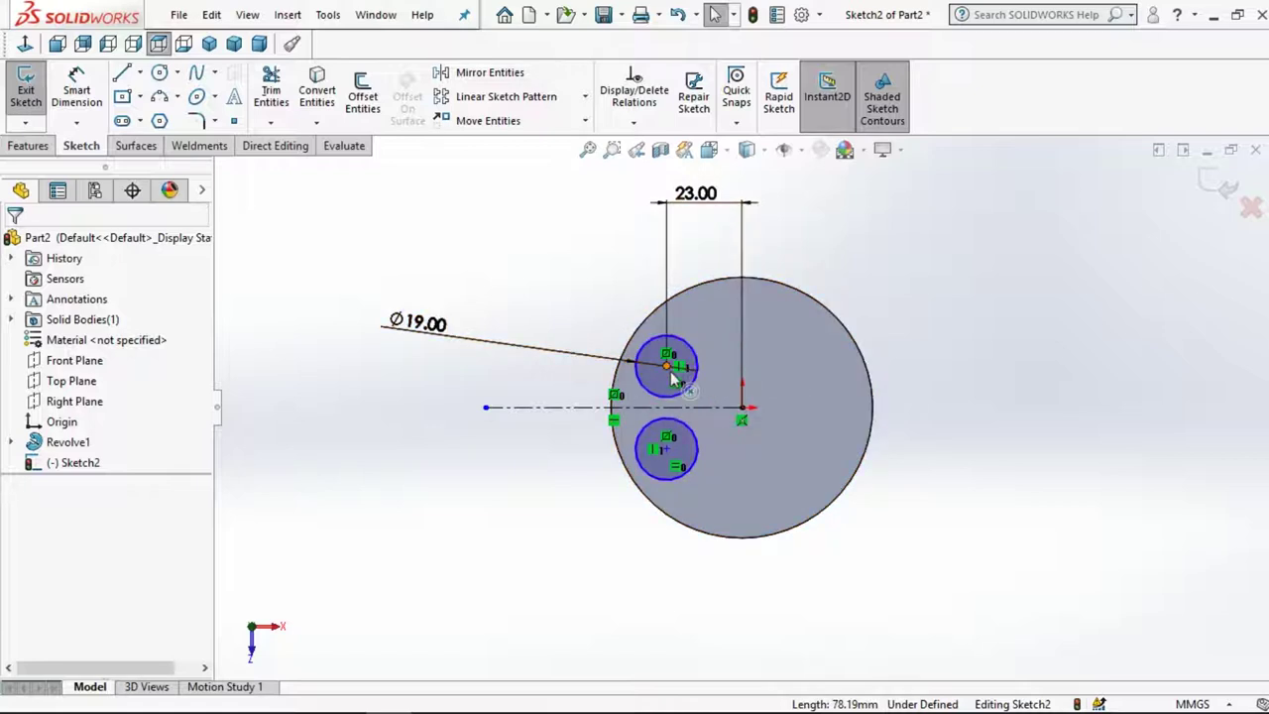
# Dimension the upper circle's centre 12 mm from the centreline with Smart Dimension
pyautogui.click(77, 90)
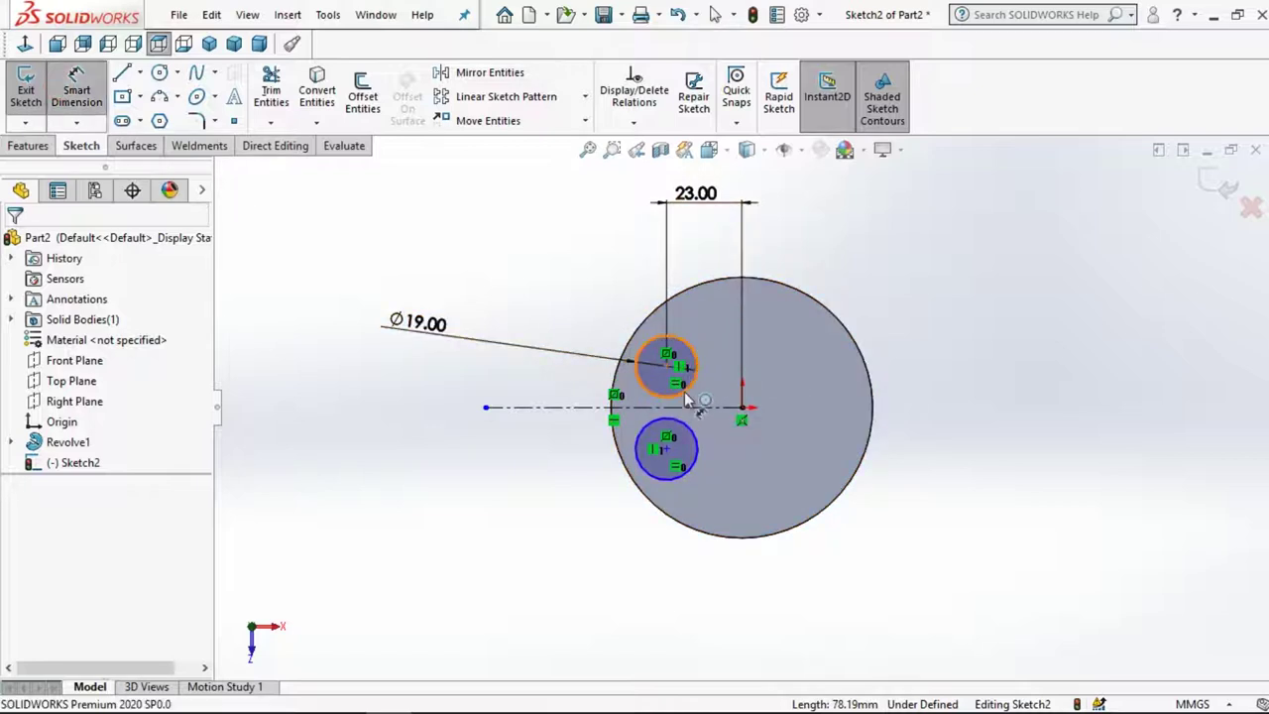
pyautogui.click(668, 365)
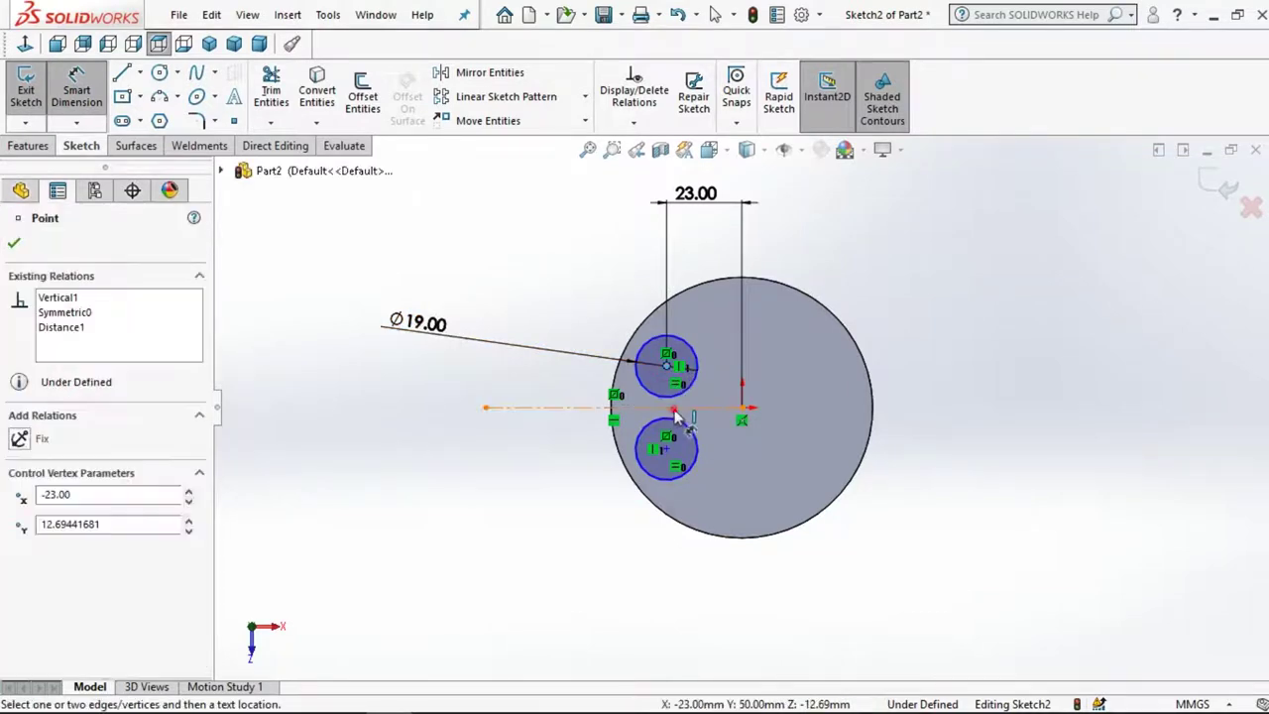
pyautogui.click(510, 407)
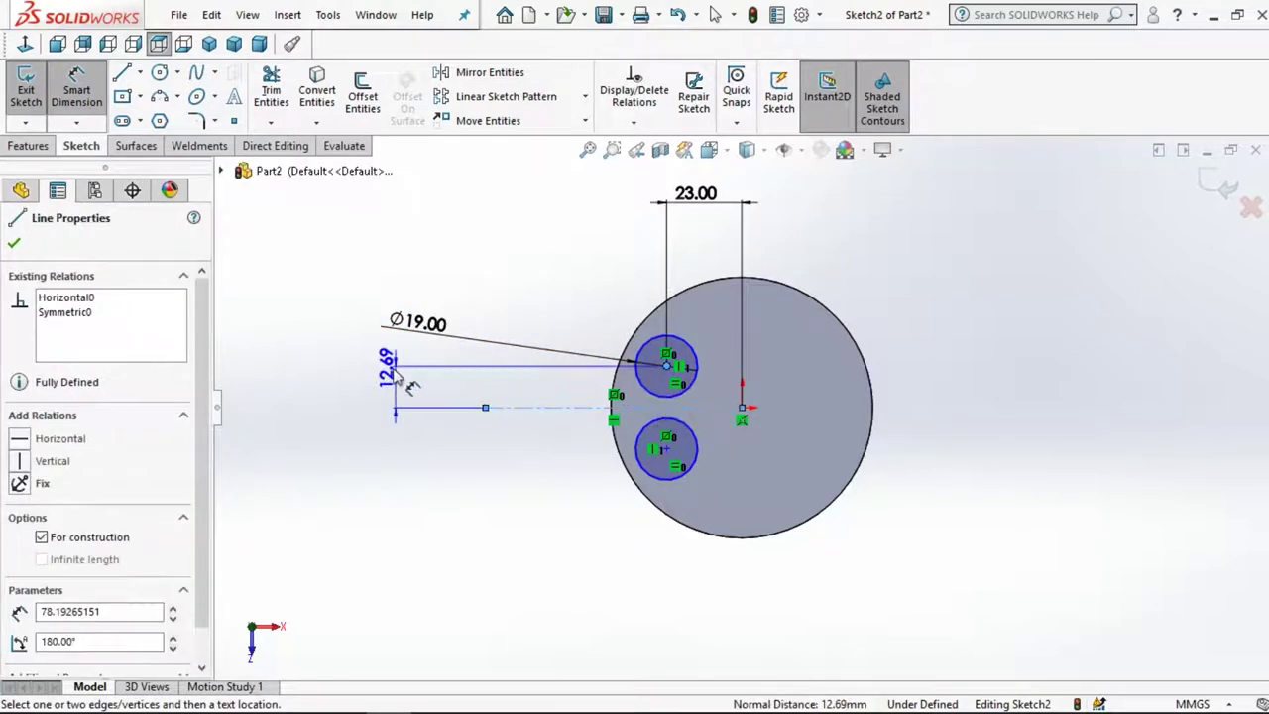
pyautogui.click(393, 375)
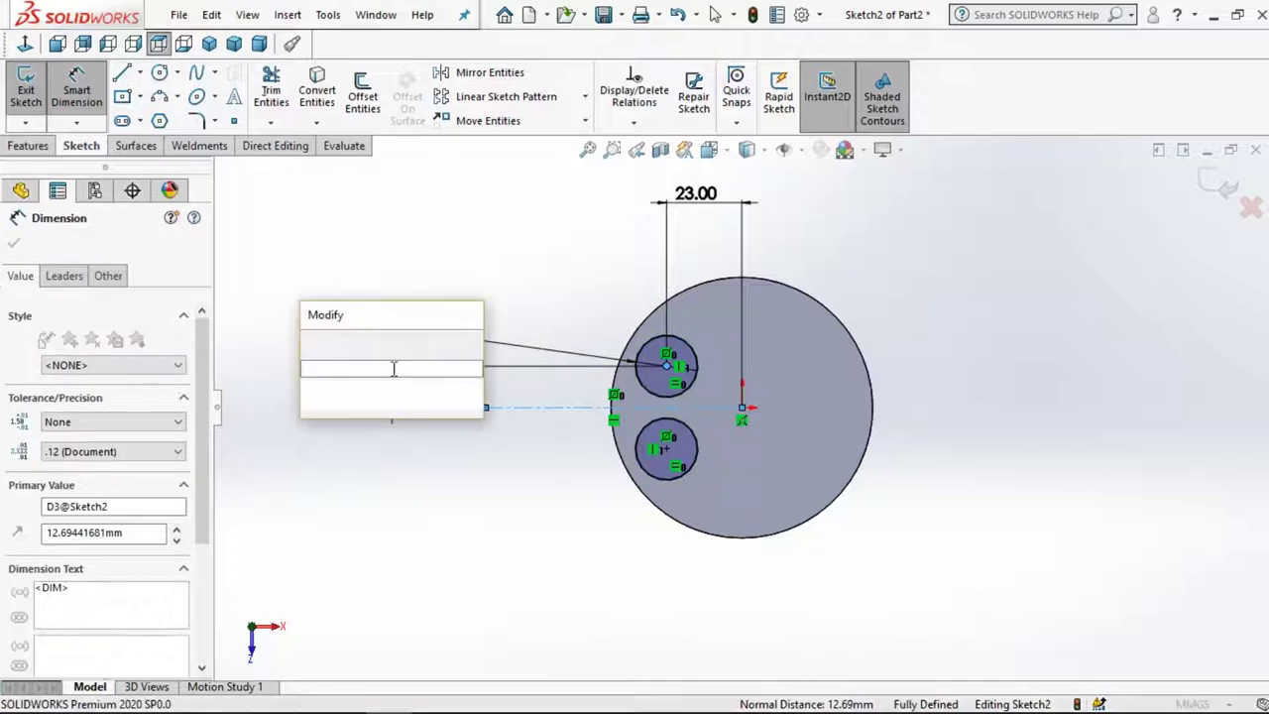
pyautogui.write('12')
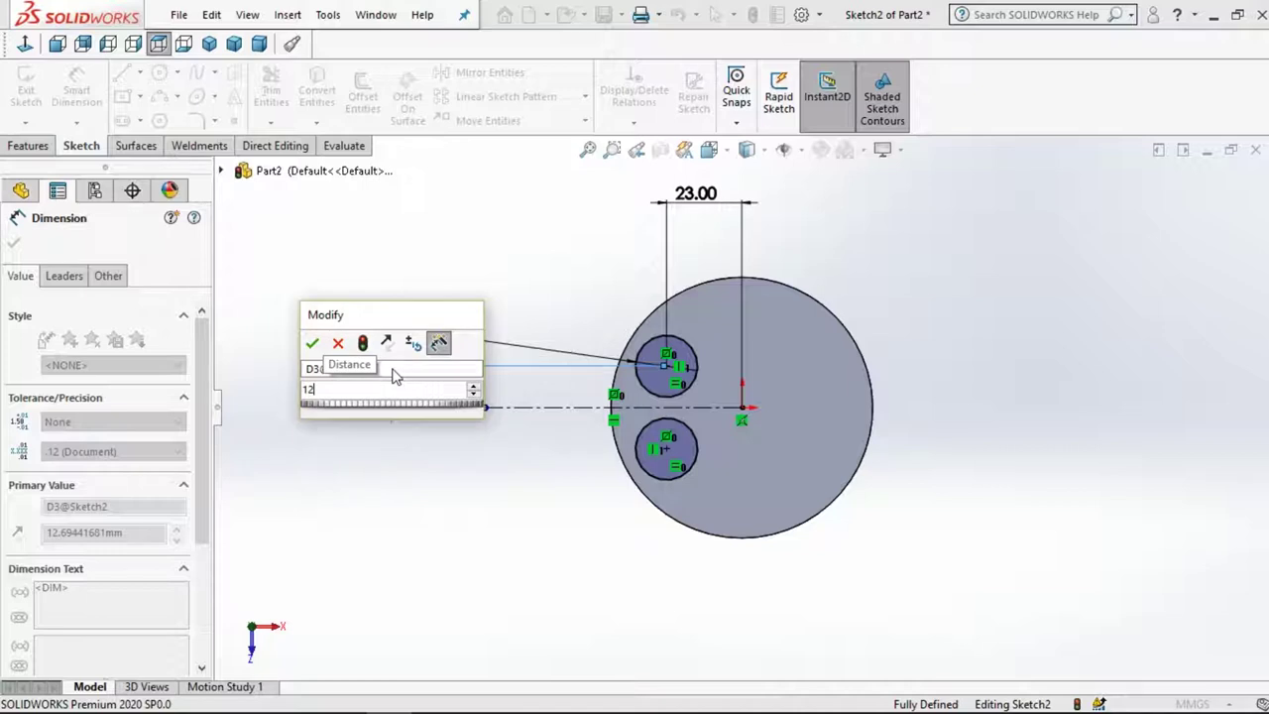
pyautogui.press('Return')
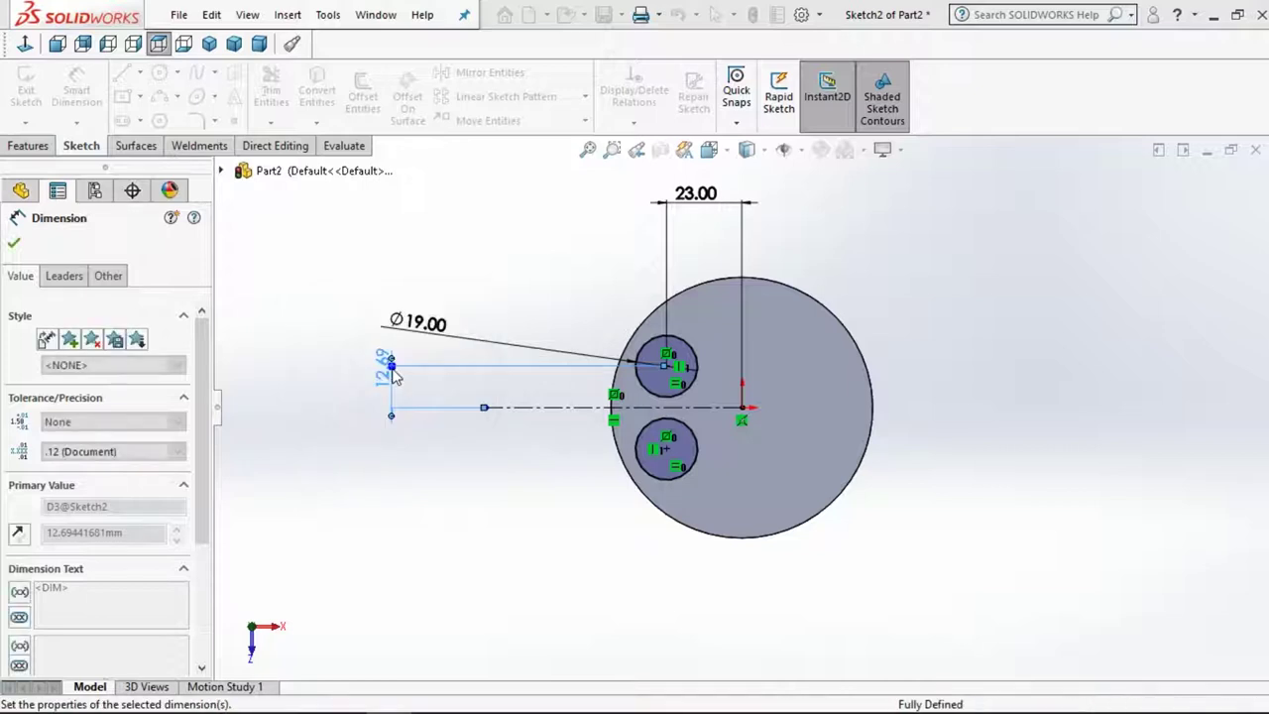
pyautogui.click(334, 352)
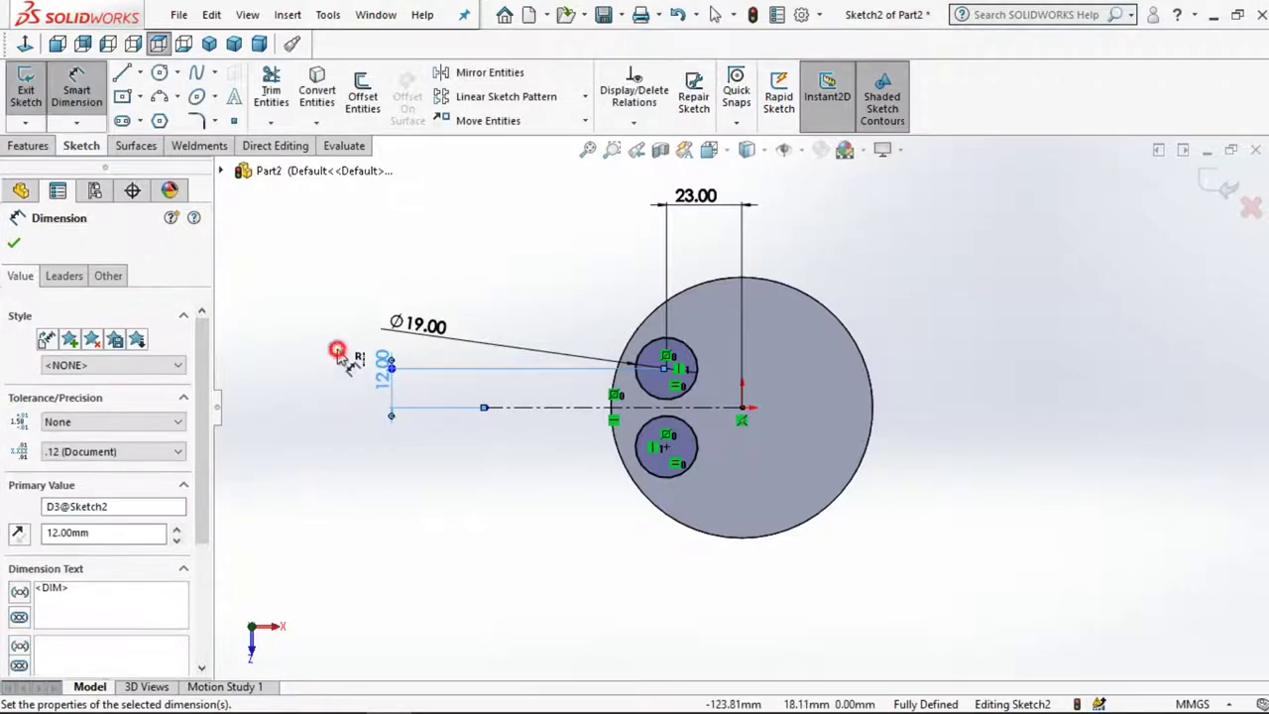
pyautogui.click(27, 145)
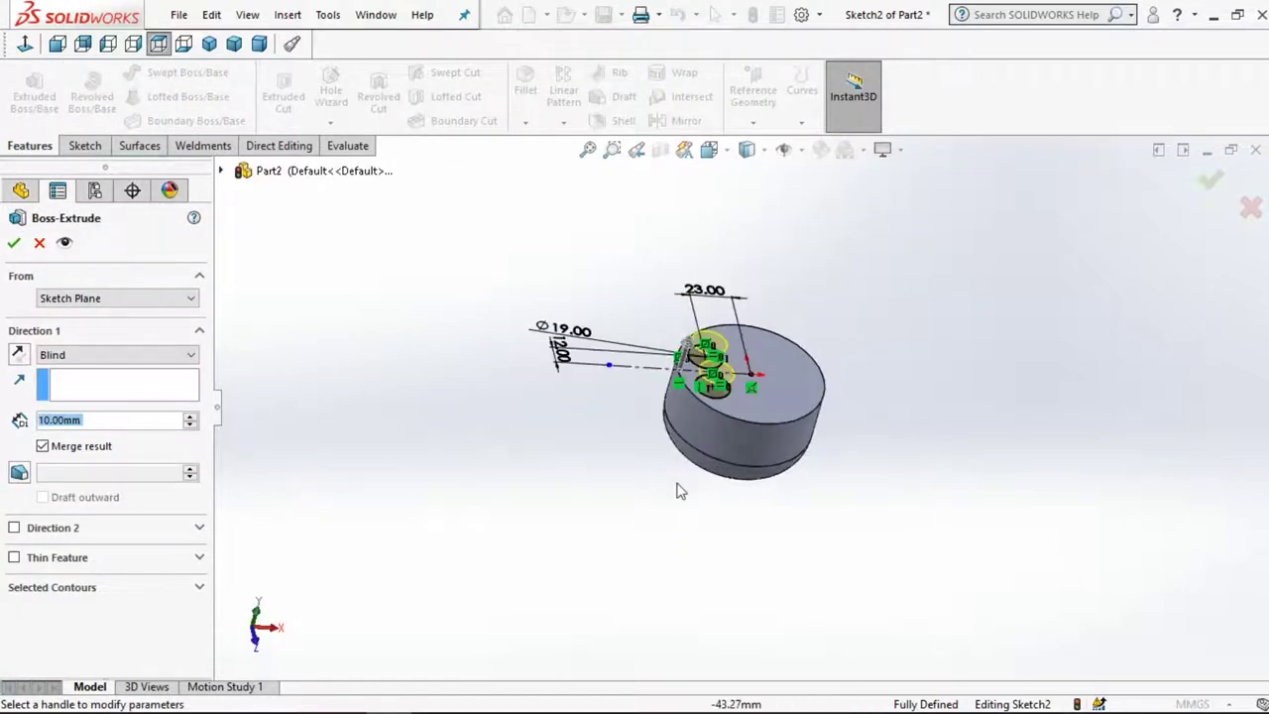
# Extrude both Ø19 circles to a blind depth of 120 mm as Boss-Extrude1
pyautogui.moveTo(677, 491); pyautogui.dragTo(714, 378, button='middle')
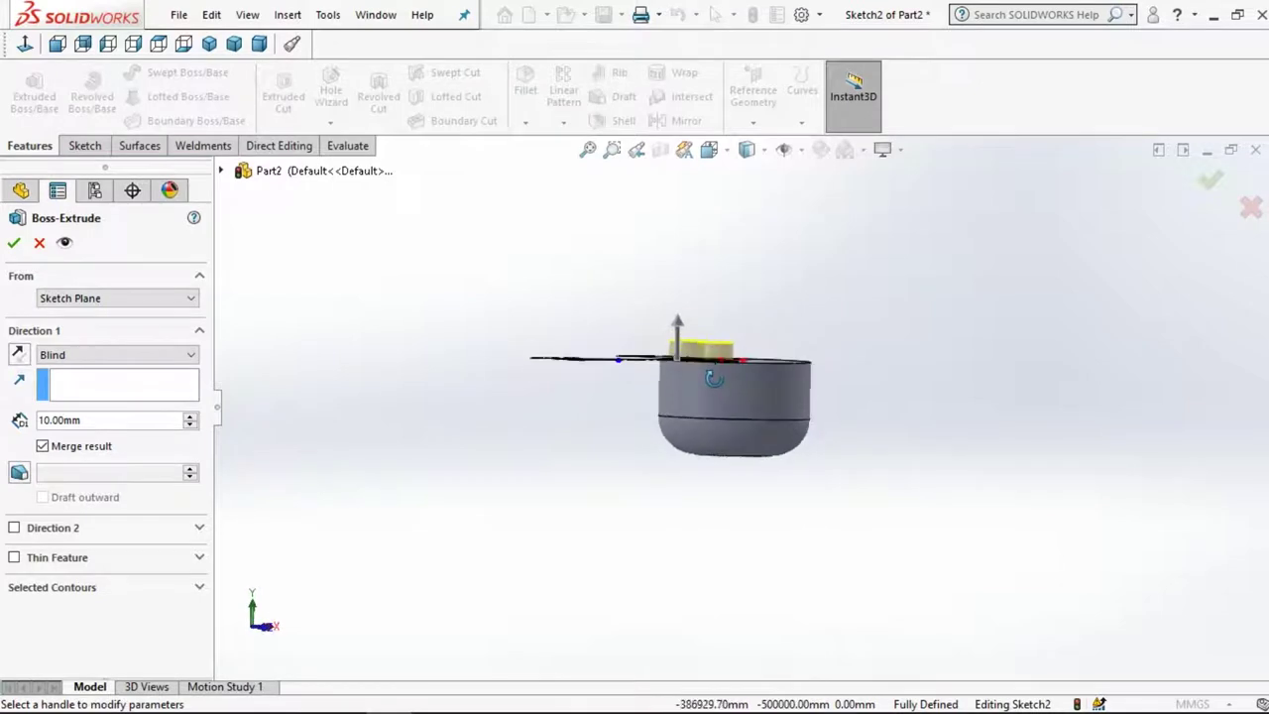
pyautogui.click(56, 42)
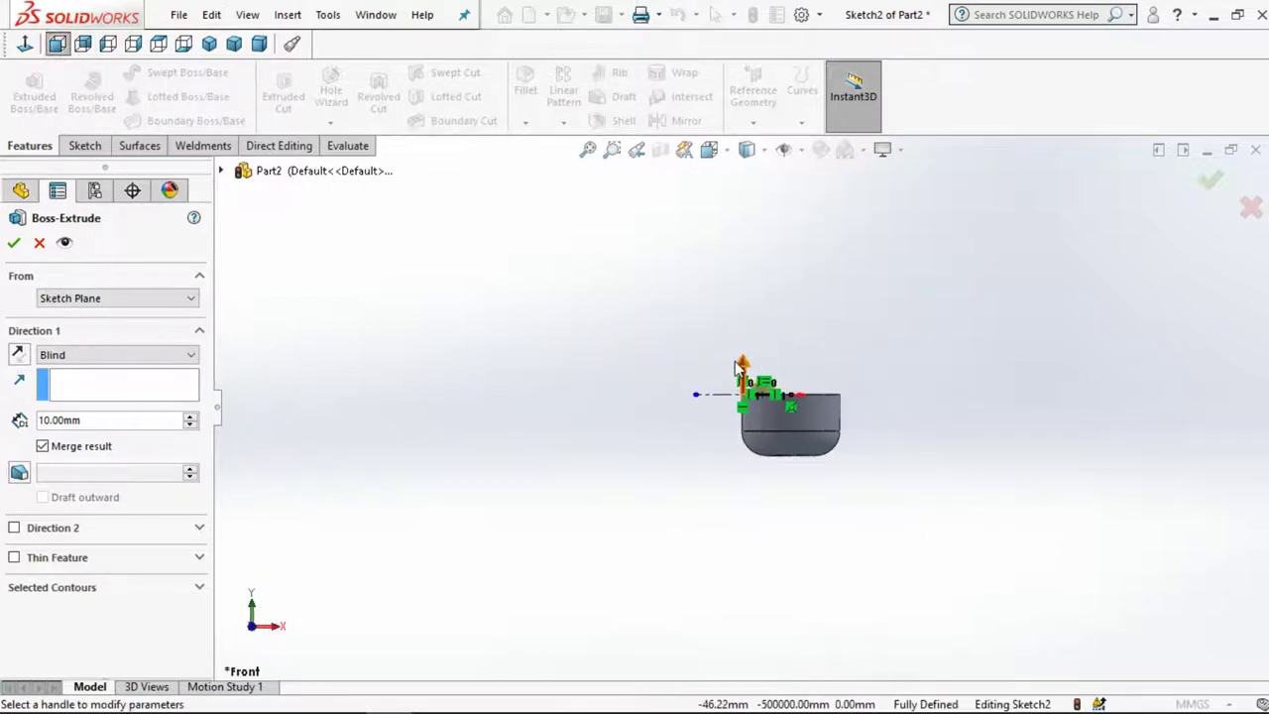
pyautogui.moveTo(739, 367); pyautogui.dragTo(731, 258)
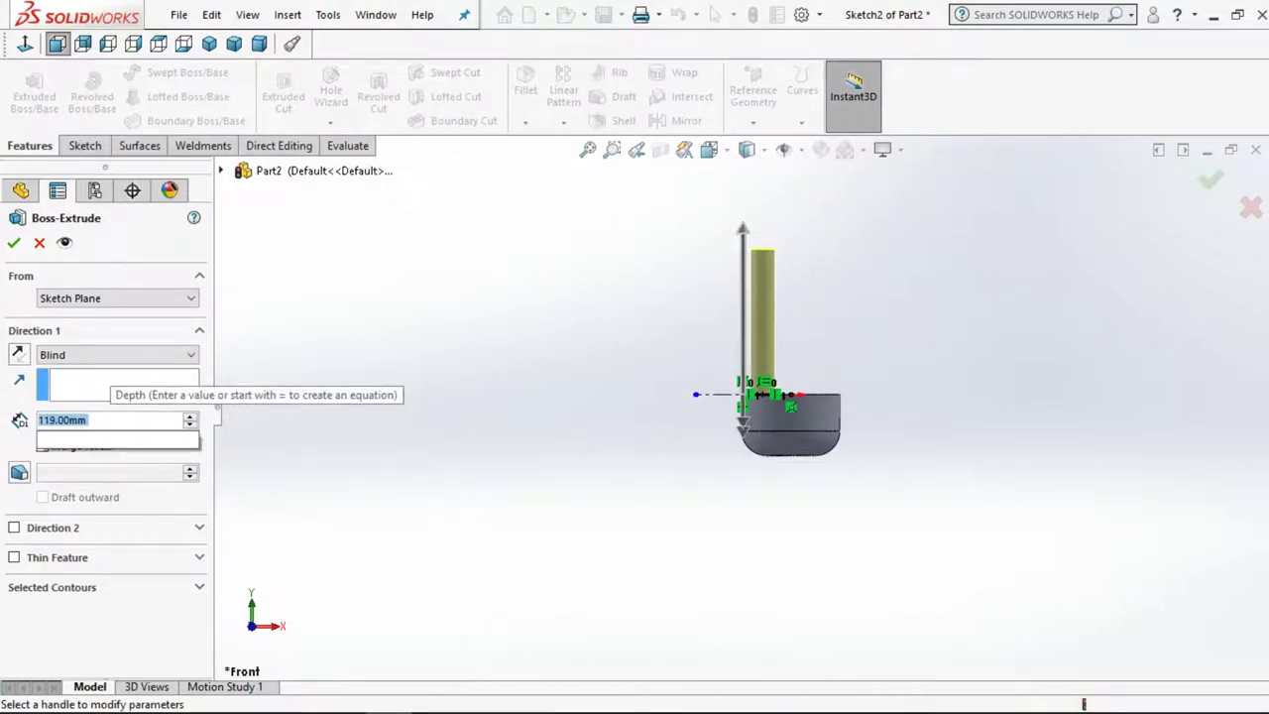
pyautogui.write('120')
pyautogui.press('Return')
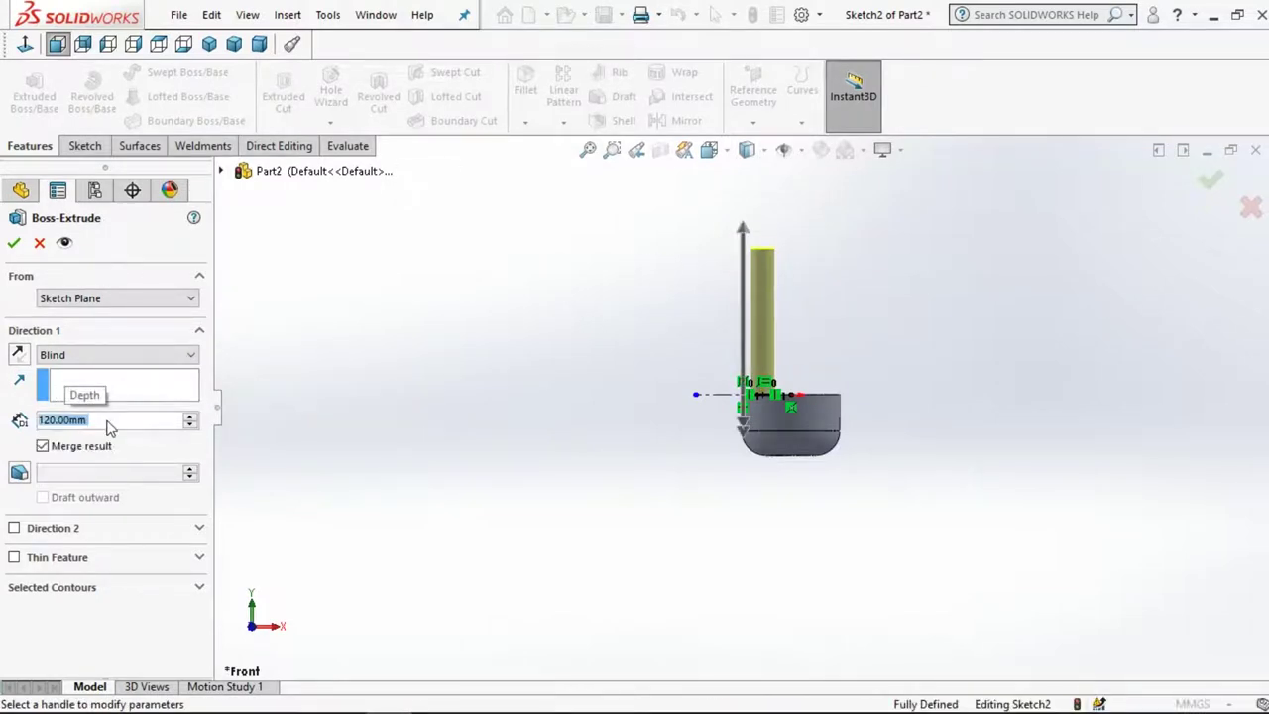
pyautogui.click(297, 375)
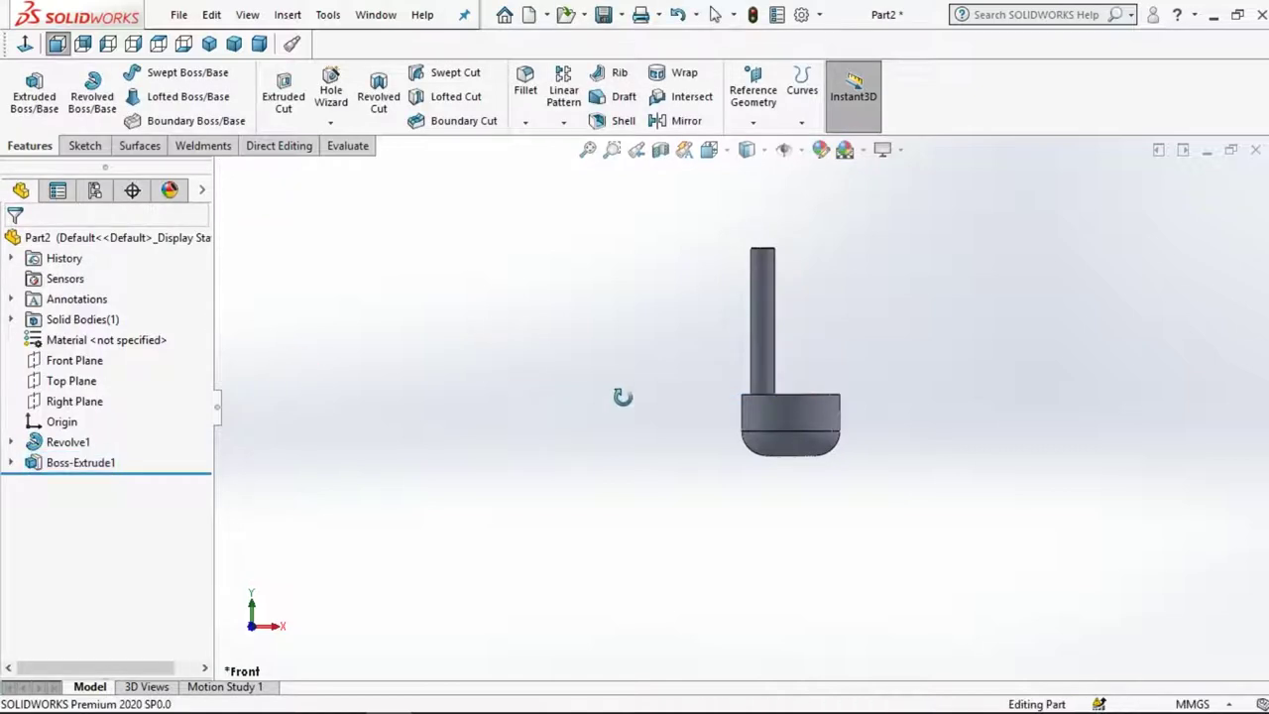
pyautogui.moveTo(622, 396)
pyautogui.mouseDown(button='middle')
pyautogui.moveTo(702, 495)
pyautogui.moveTo(621, 405)
pyautogui.moveTo(596, 507)
pyautogui.mouseUp(button='middle')
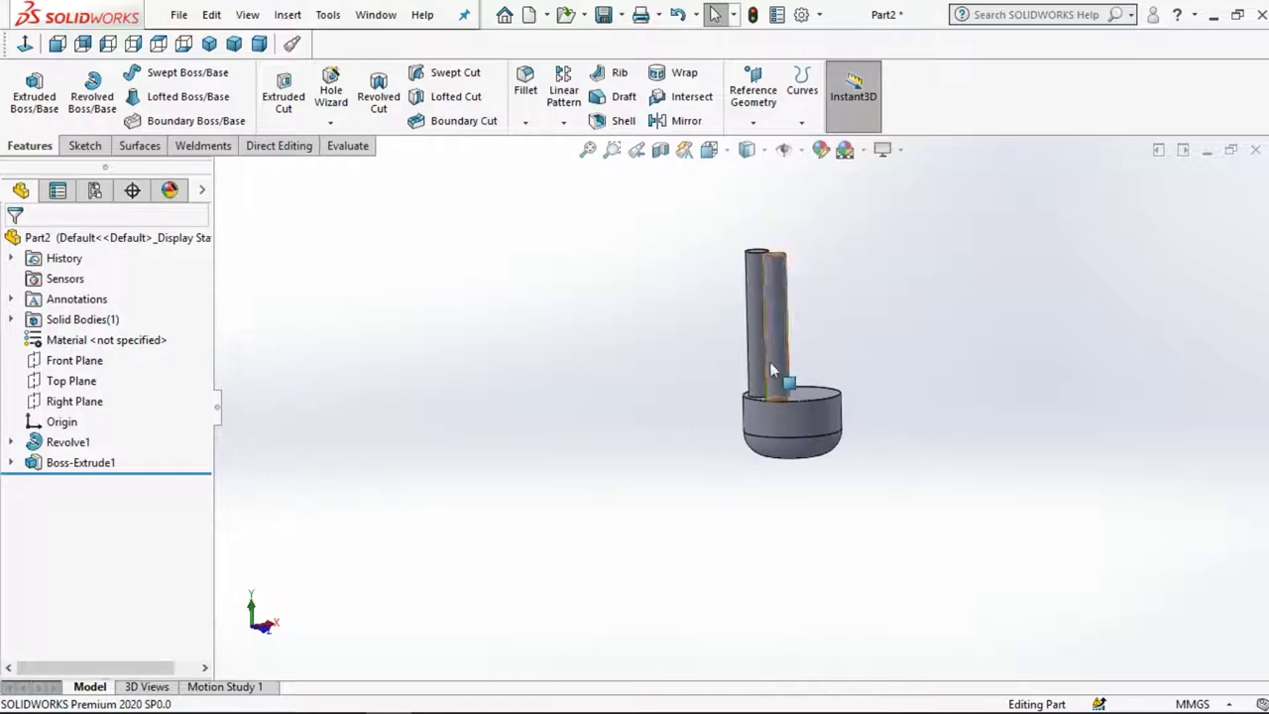
# Start a new sketch on a cylinder's top face, viewed normal to the plane
pyautogui.moveTo(772, 369)
pyautogui.mouseDown(button='middle')
pyautogui.moveTo(850, 491)
pyautogui.moveTo(856, 586)
pyautogui.moveTo(821, 526)
pyautogui.mouseUp(button='middle')
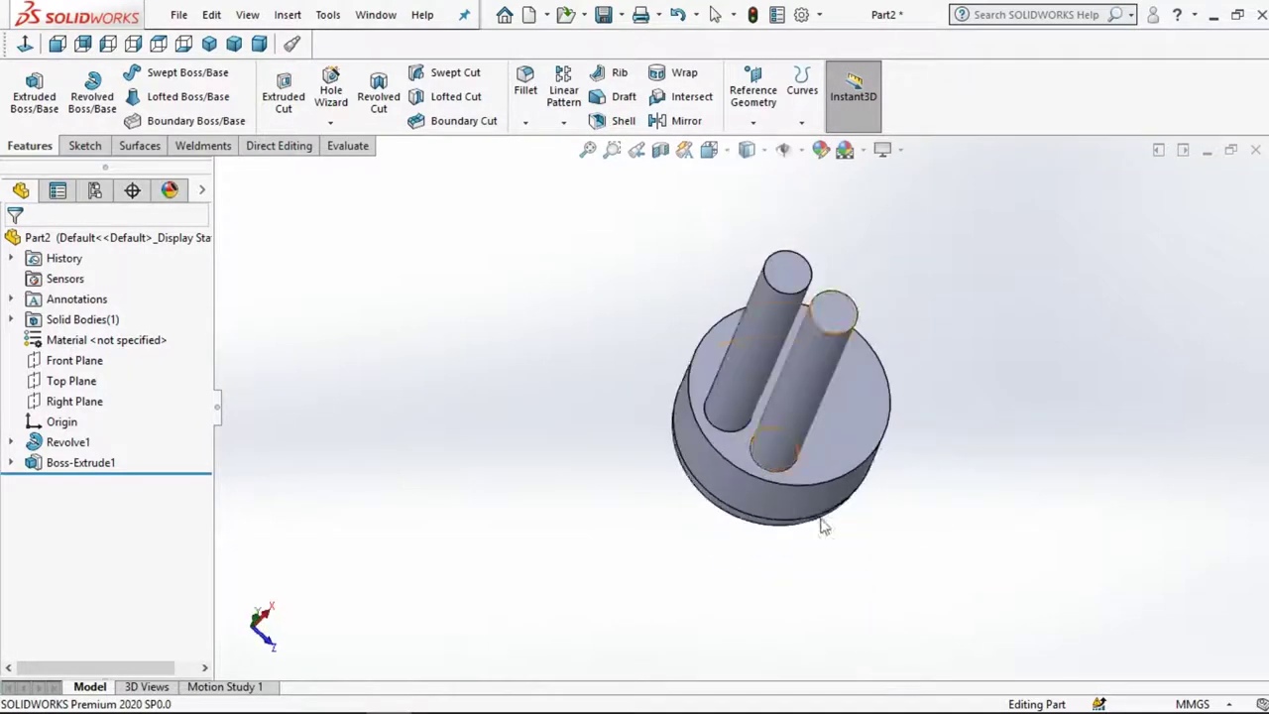
pyautogui.click(797, 496)
pyautogui.click(968, 407)
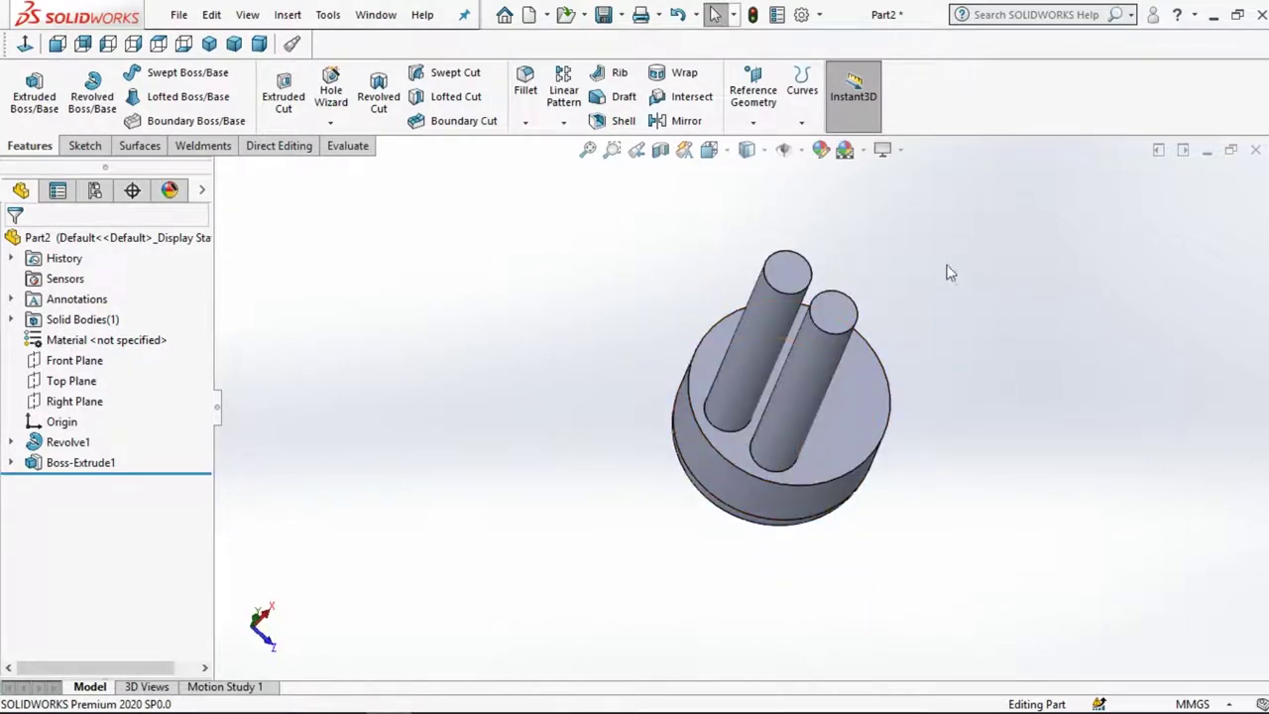
pyautogui.click(388, 332)
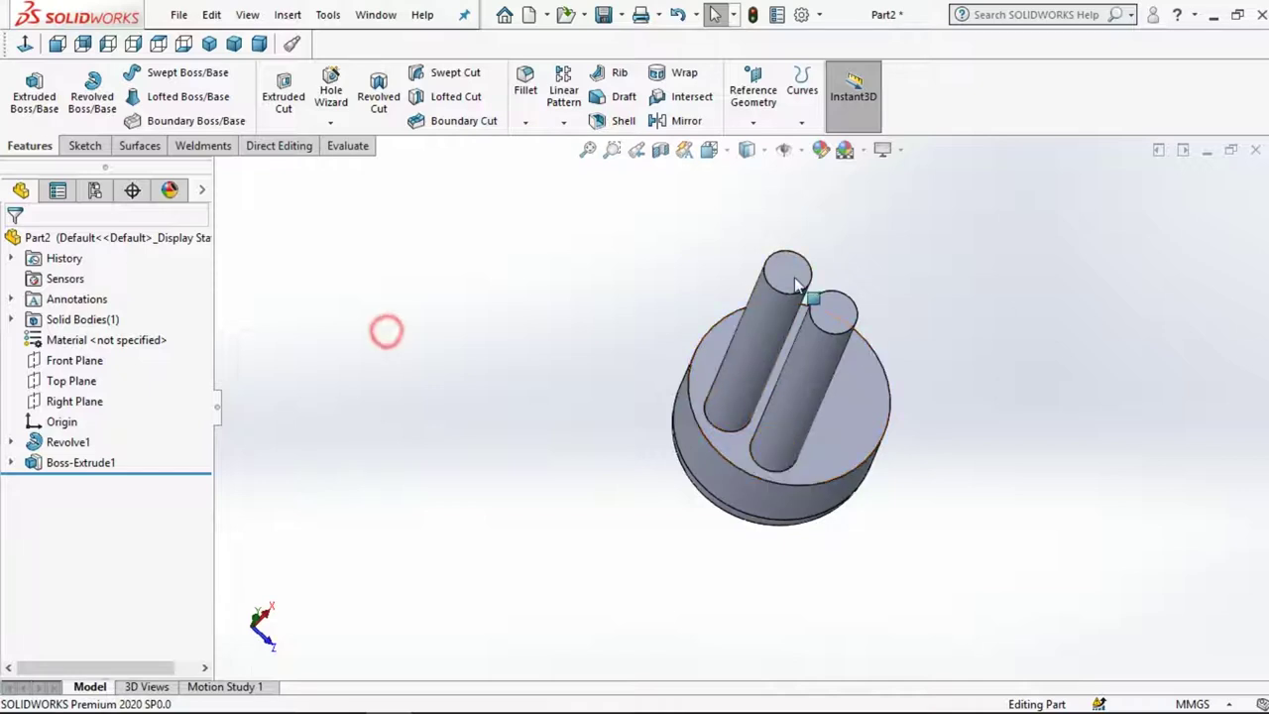
pyautogui.click(790, 279)
pyautogui.click(879, 220)
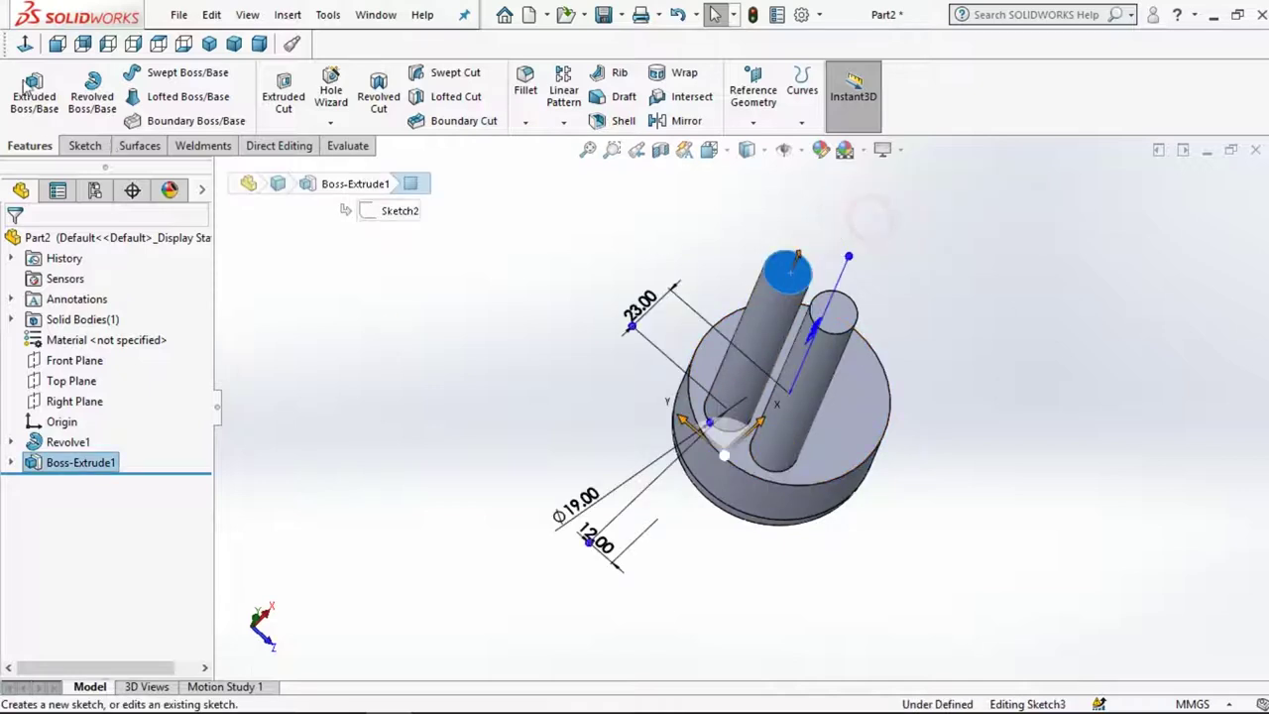
pyautogui.click(24, 45)
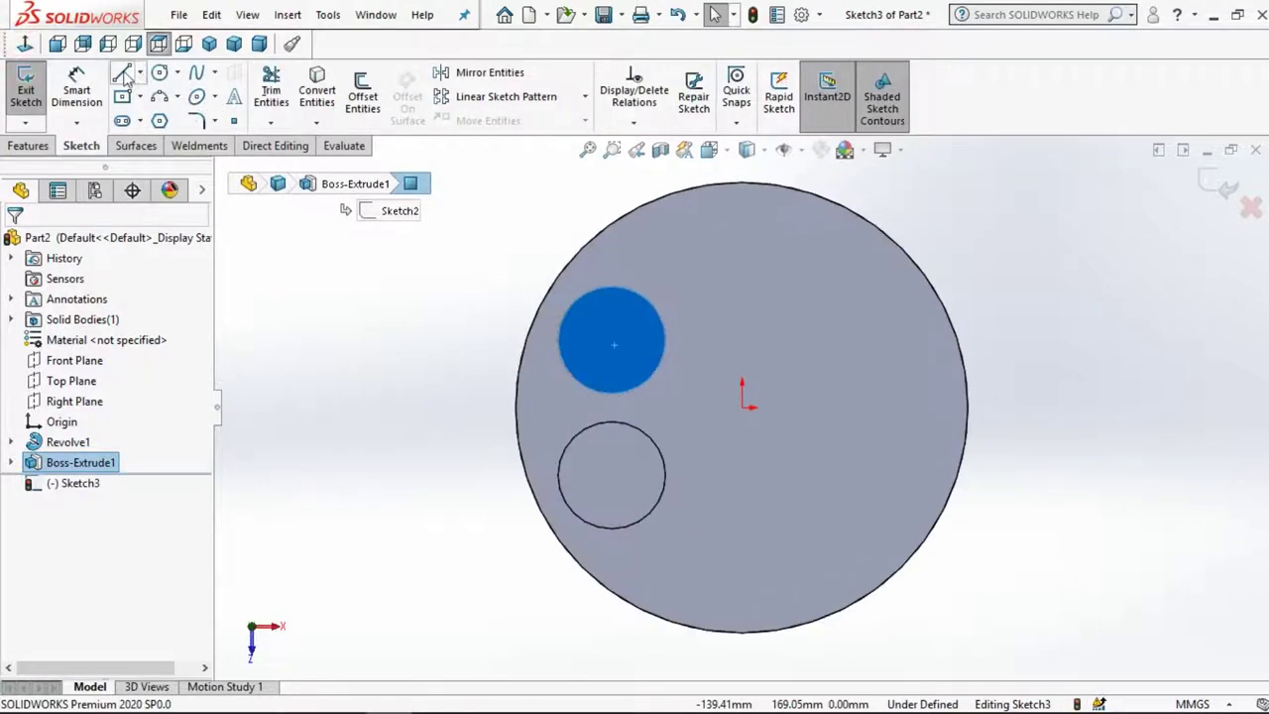
# Draw a vertical centreline joining the upper and lower circle centres, then close the sketch
pyautogui.click(140, 73)
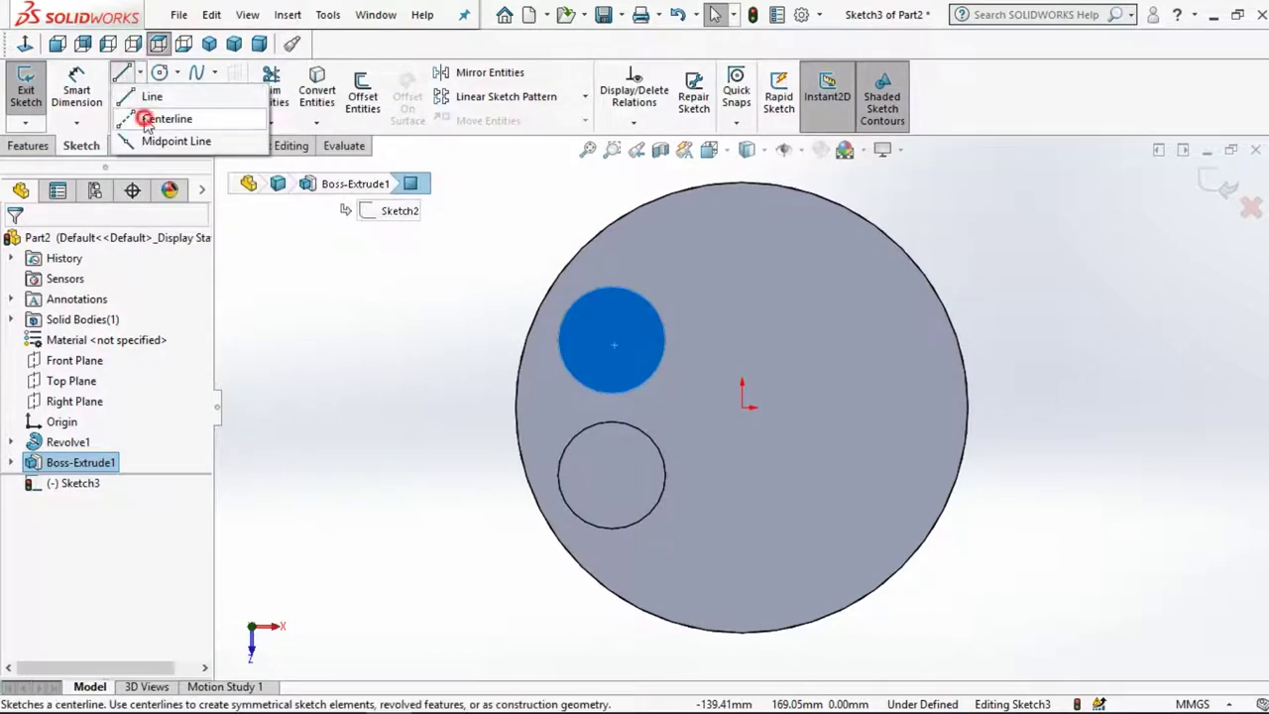
pyautogui.click(149, 116)
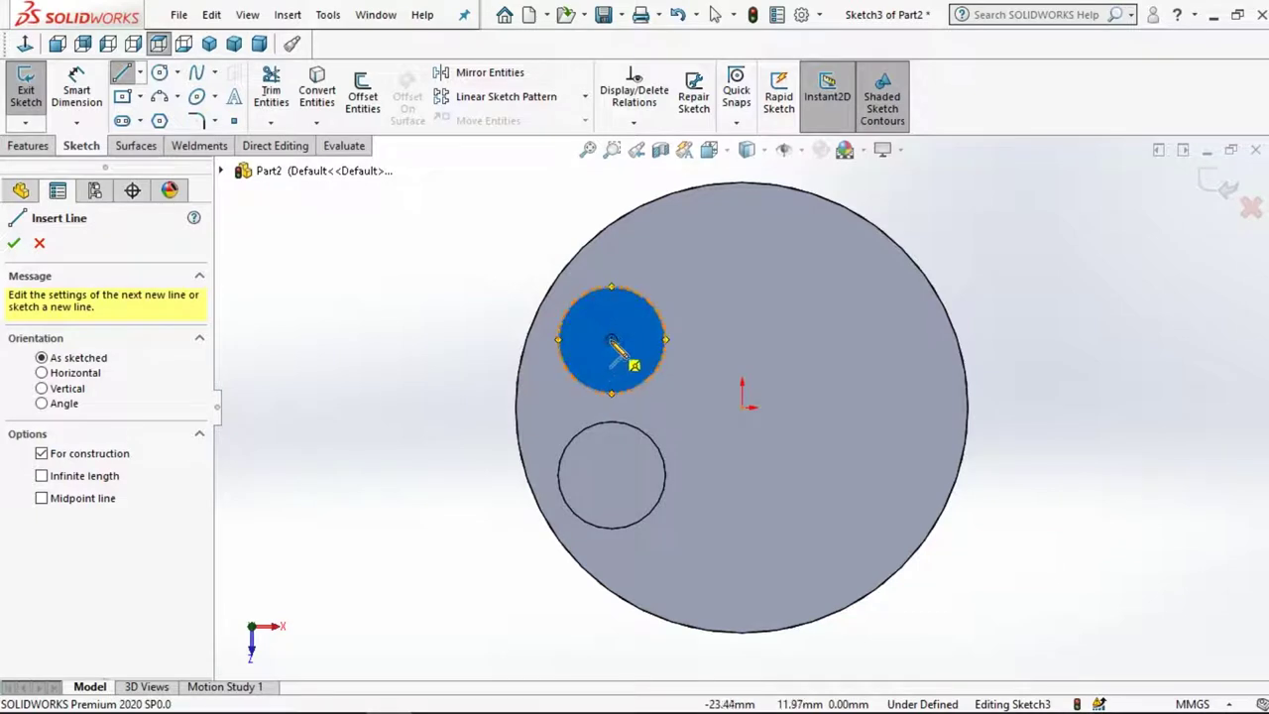
pyautogui.click(612, 340)
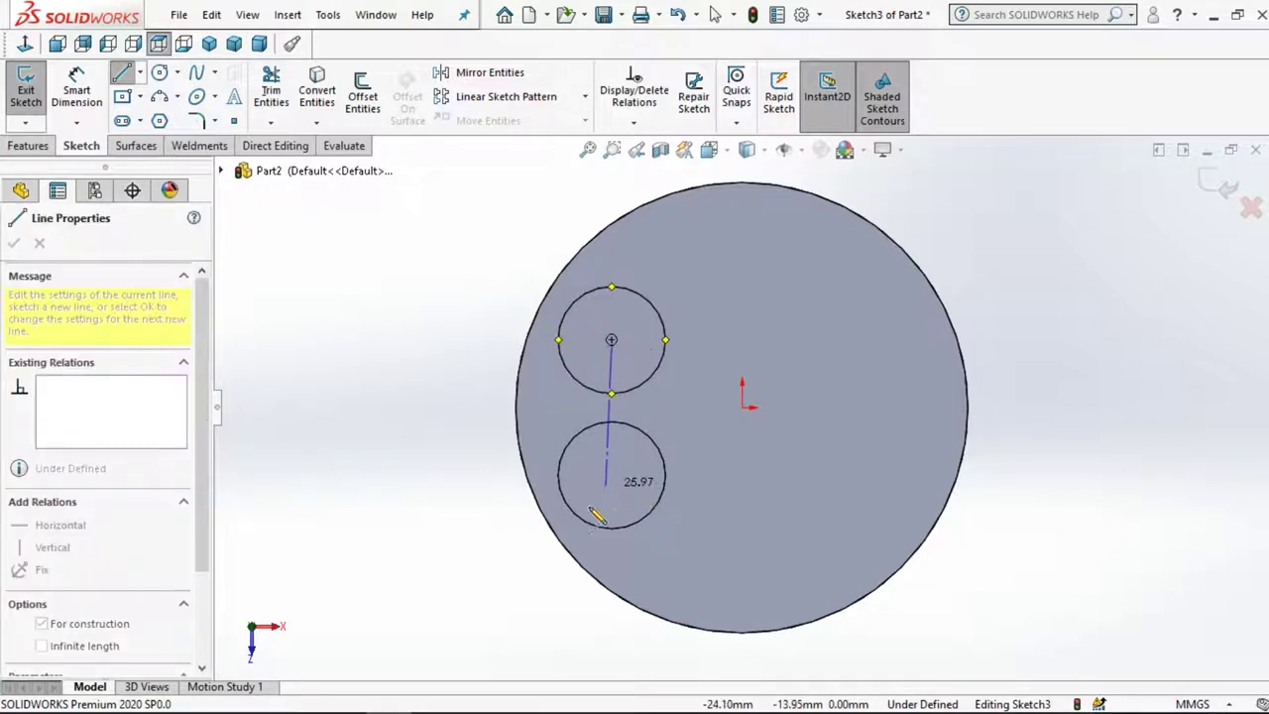
pyautogui.click(612, 475)
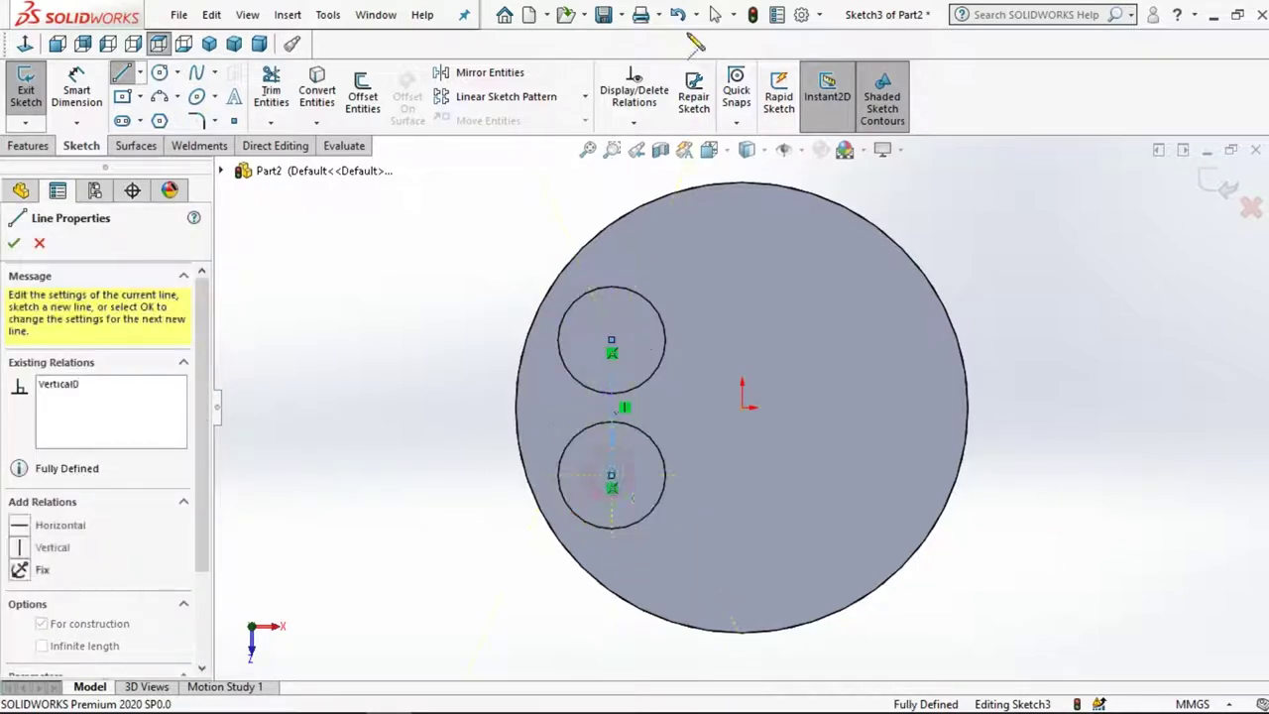
pyautogui.click(711, 14)
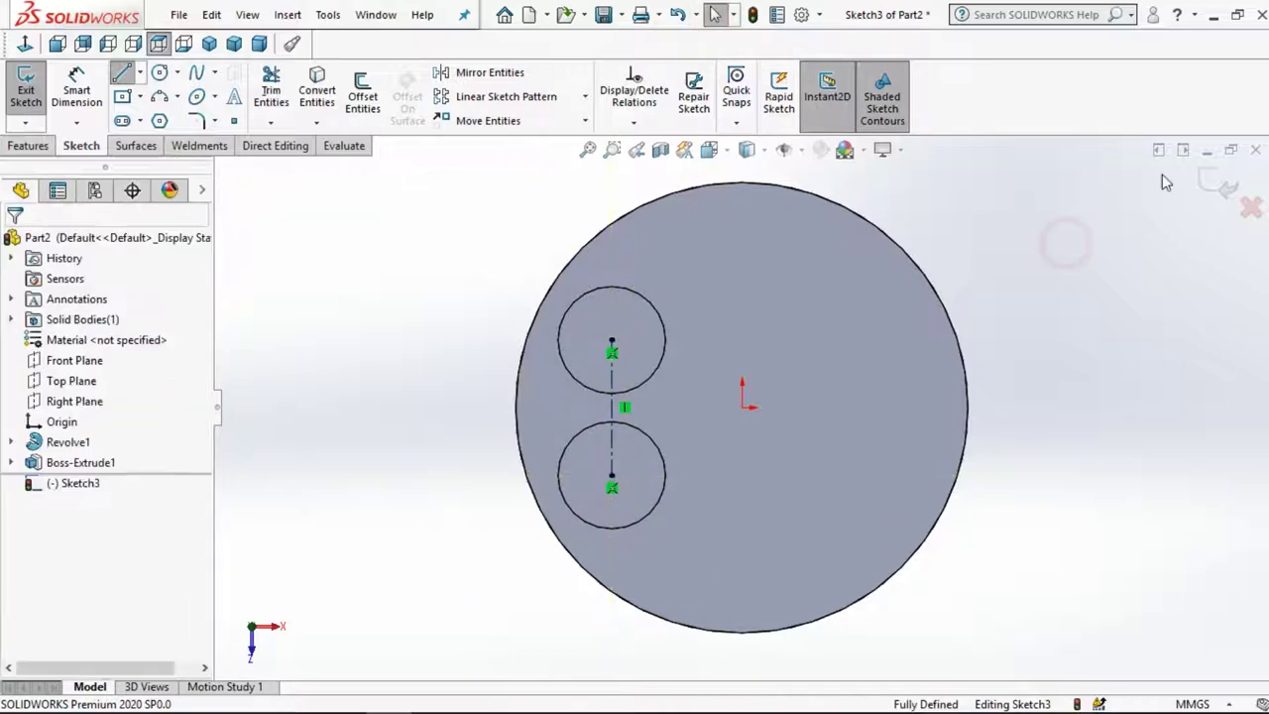
pyautogui.click(1220, 183)
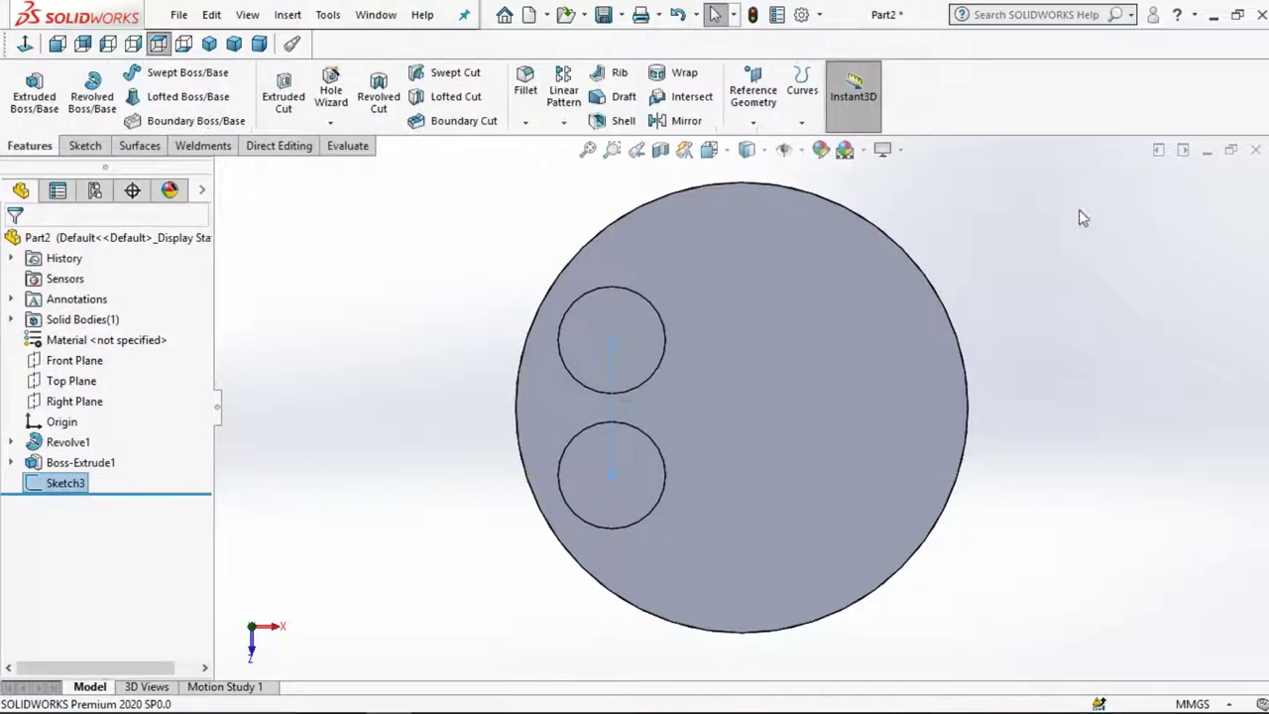
# Sketch on the base disc's top face and convert the Sketch3 centreline into it
pyautogui.click(842, 364)
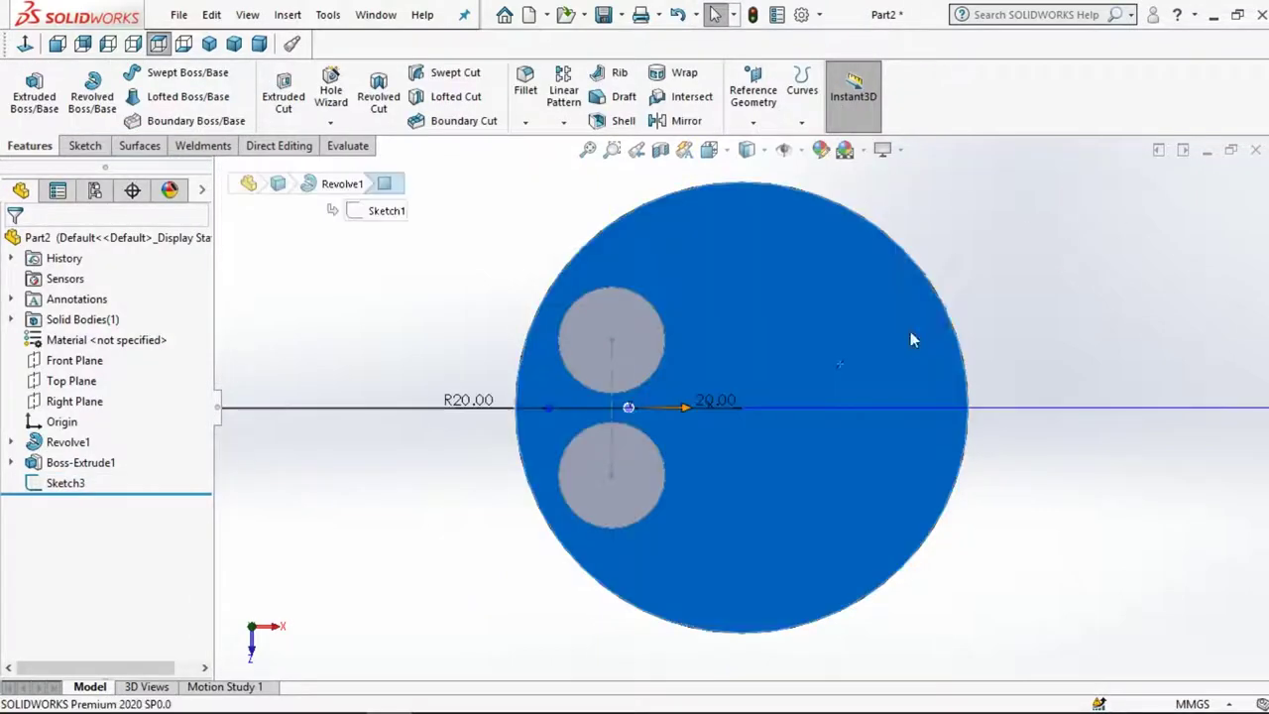
pyautogui.click(1055, 447)
pyautogui.moveTo(1062, 447); pyautogui.dragTo(1065, 454, button='middle')
pyautogui.click(859, 502)
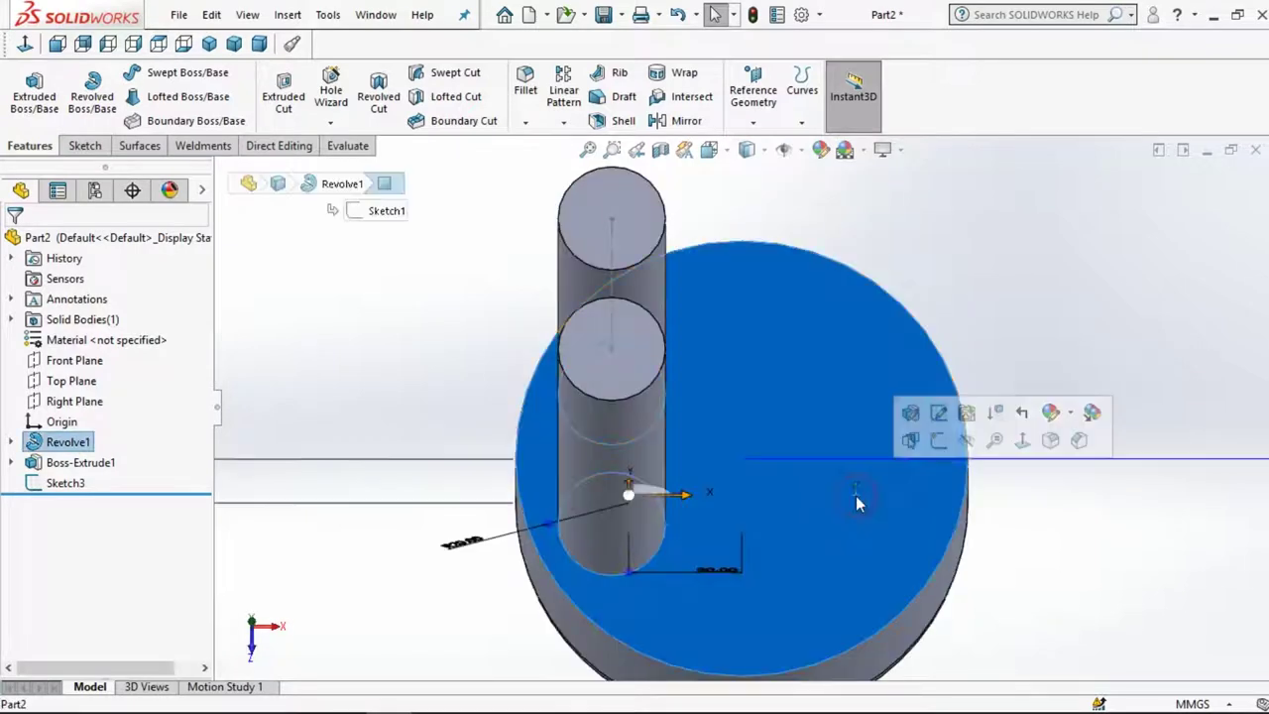
pyautogui.click(947, 431)
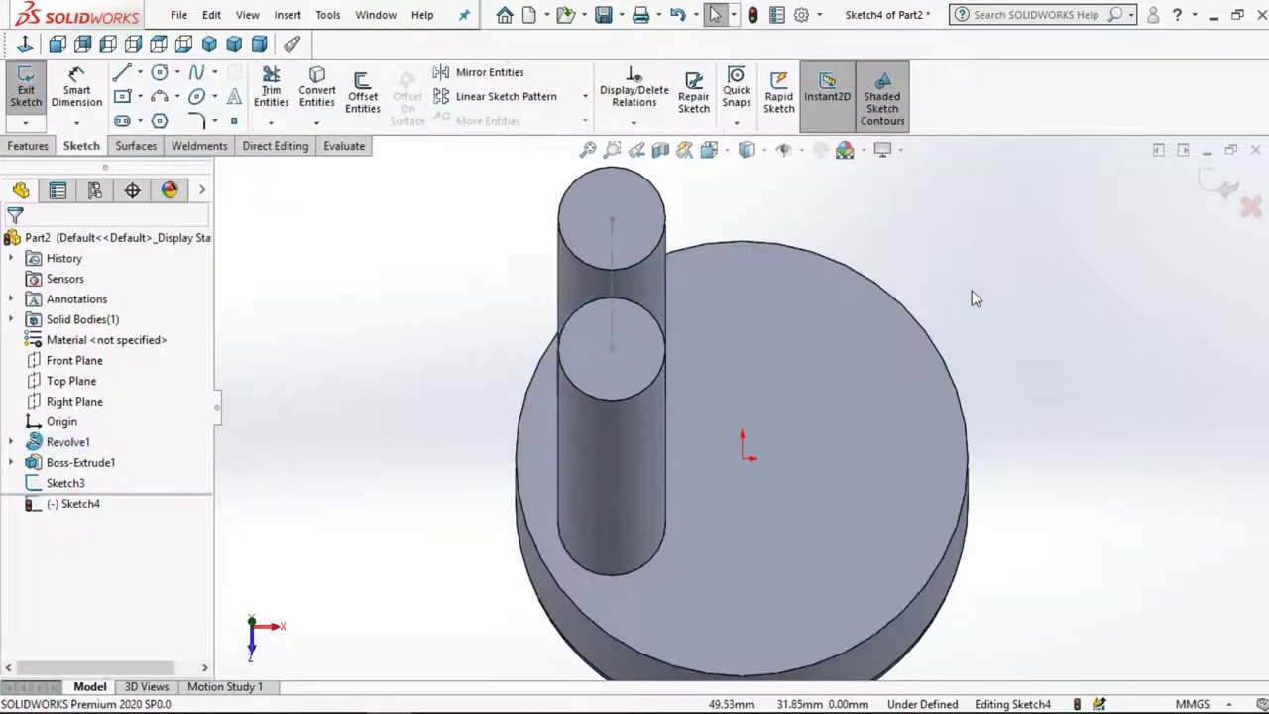
pyautogui.click(611, 282)
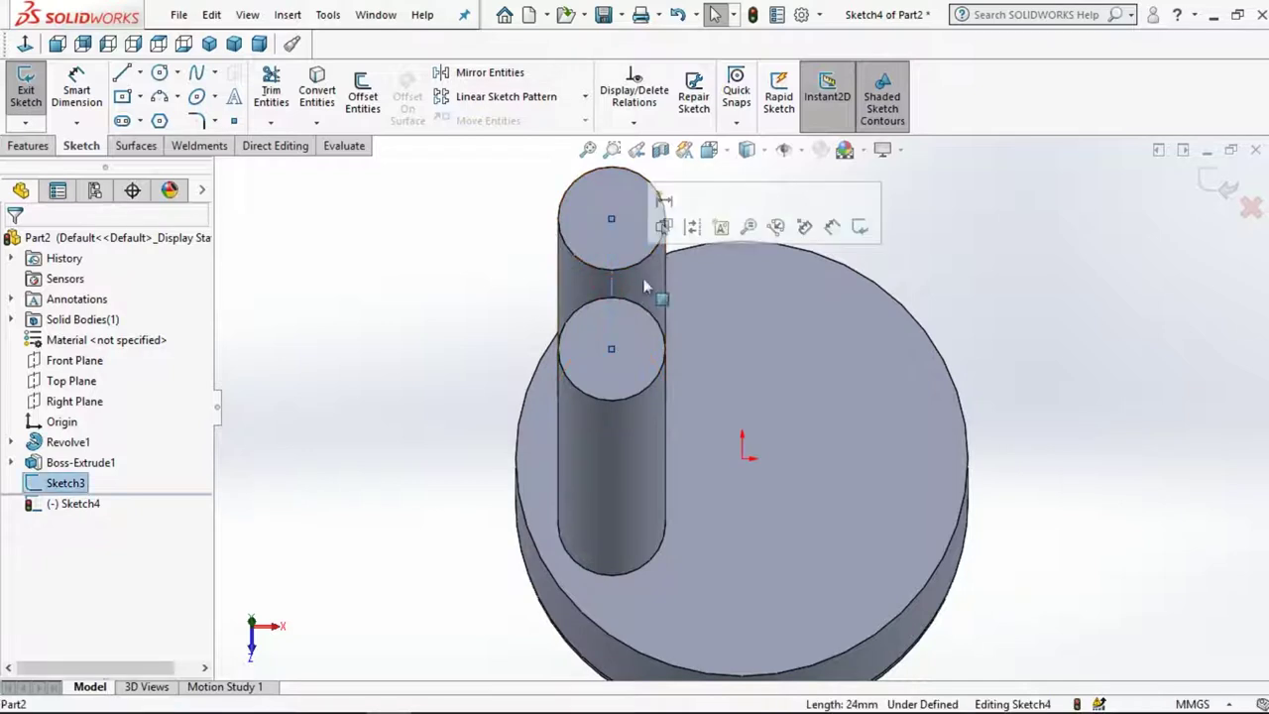
pyautogui.click(317, 92)
pyautogui.click(1227, 187)
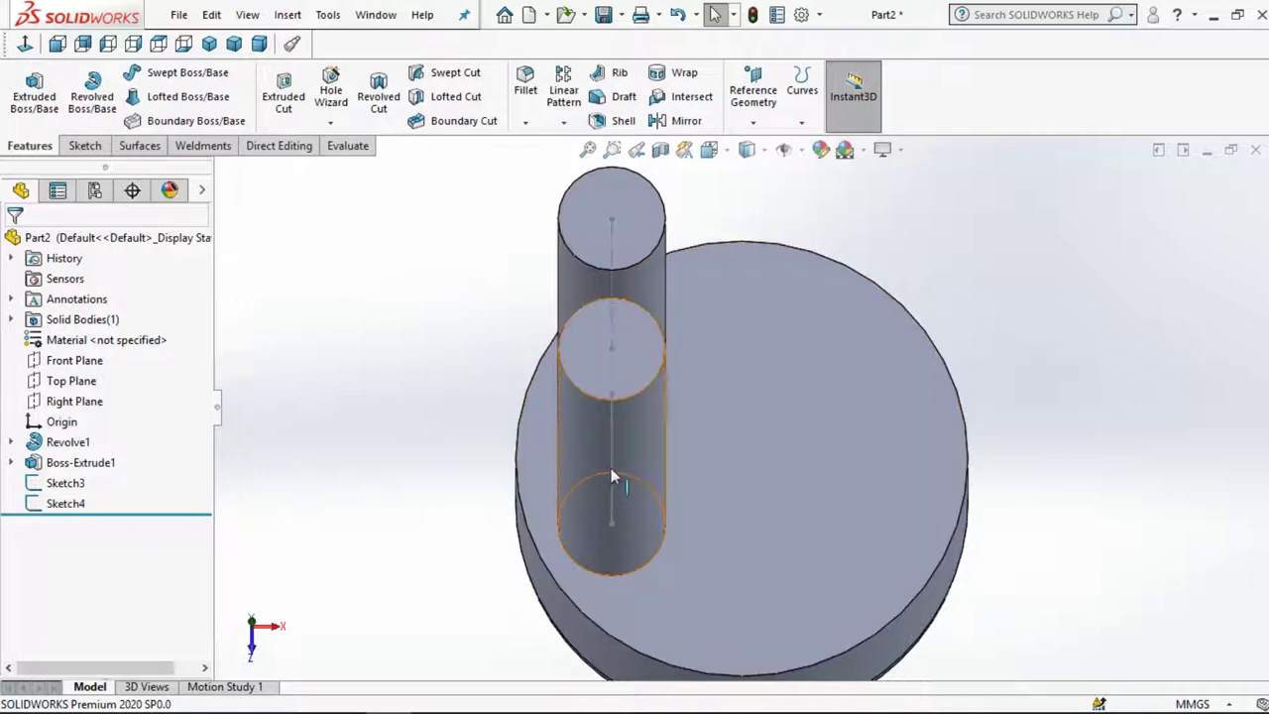
# Inspect the projected 24 mm line, viewing the part from the top and then tilted
pyautogui.click(613, 474)
pyautogui.click(433, 447)
pyautogui.scroll(3, 601, 476)
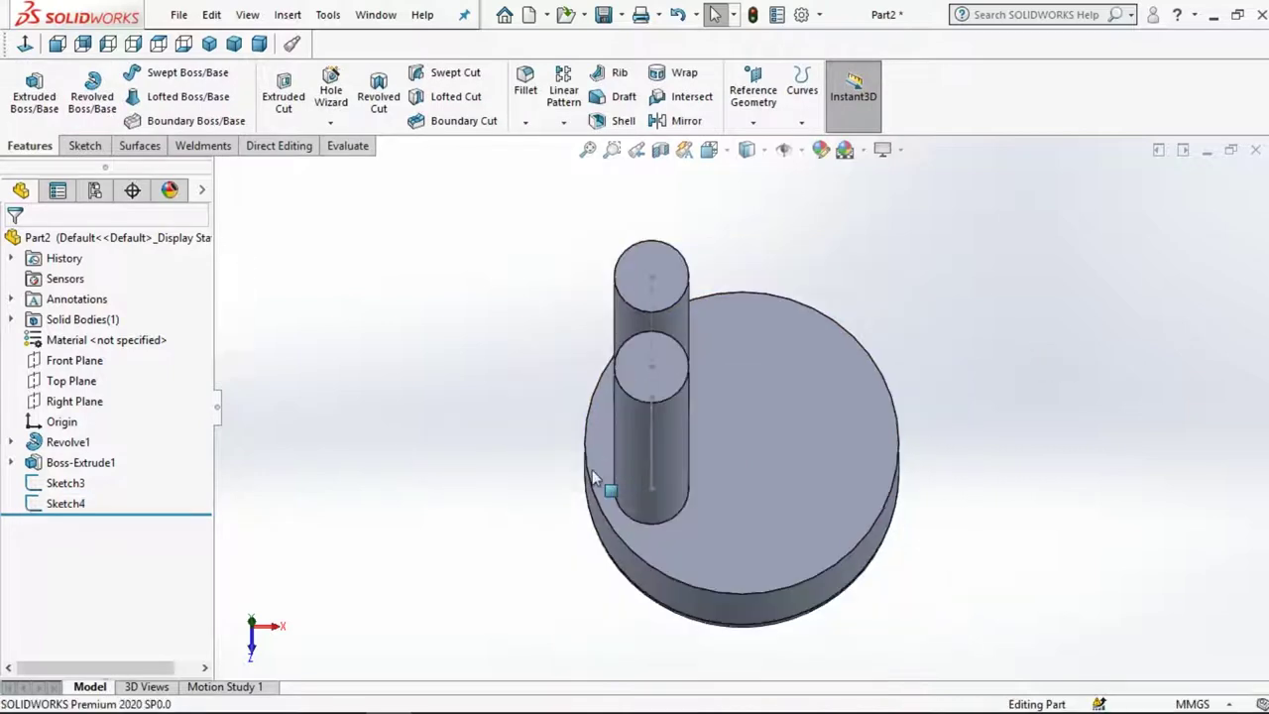
pyautogui.moveTo(601, 476); pyautogui.dragTo(654, 479, button='middle')
pyautogui.click(495, 421)
pyautogui.rightClick(446, 339)
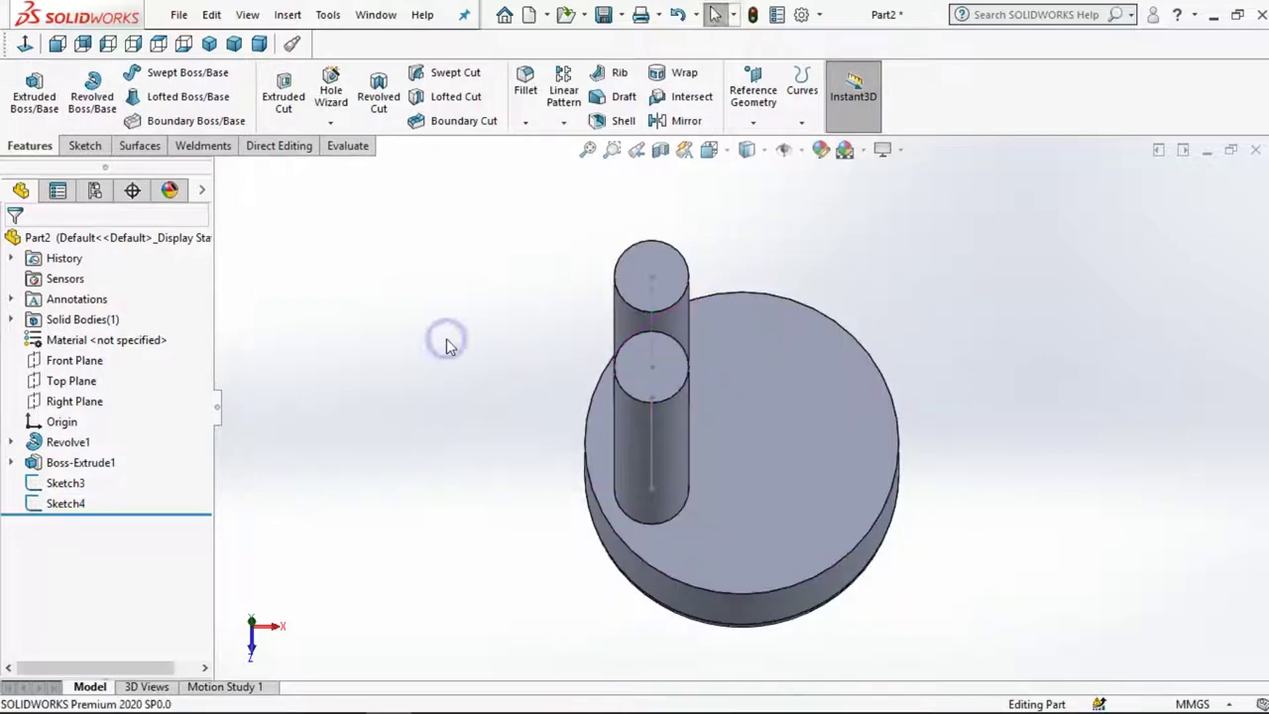
pyautogui.click(368, 320)
pyautogui.hotkey('ctrl', '5')
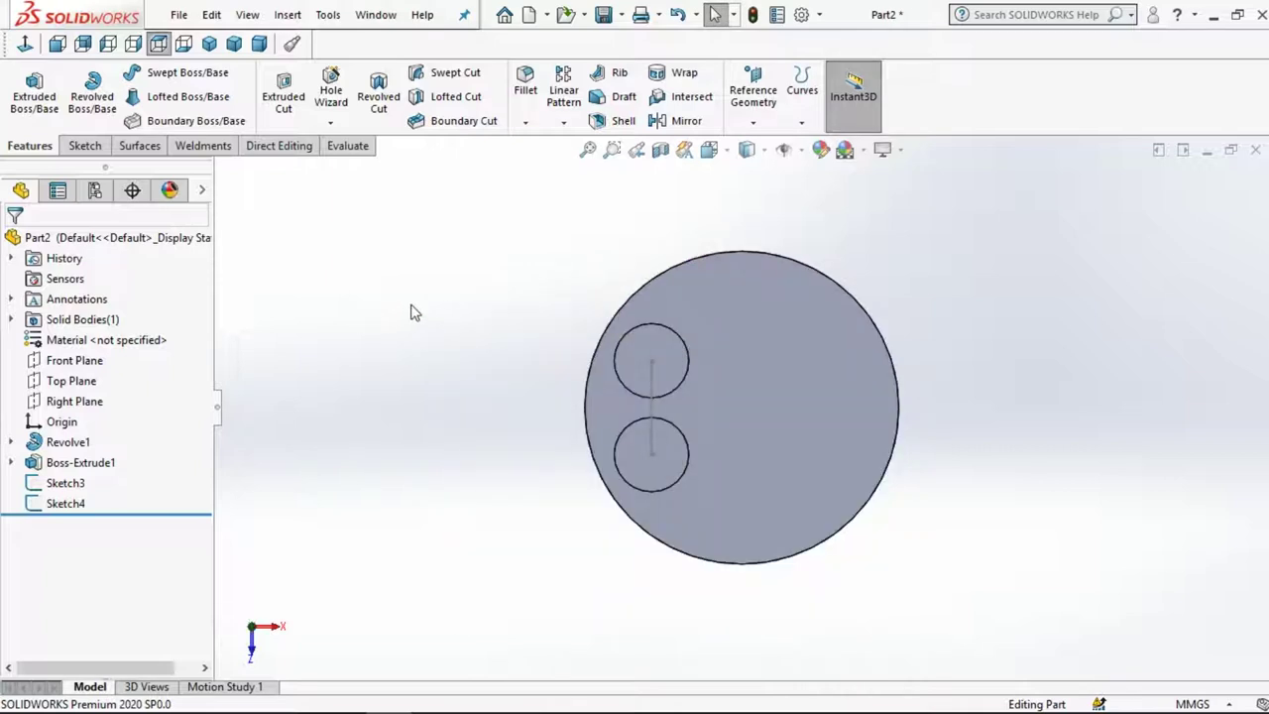
pyautogui.hotkey('ctrl', '7')
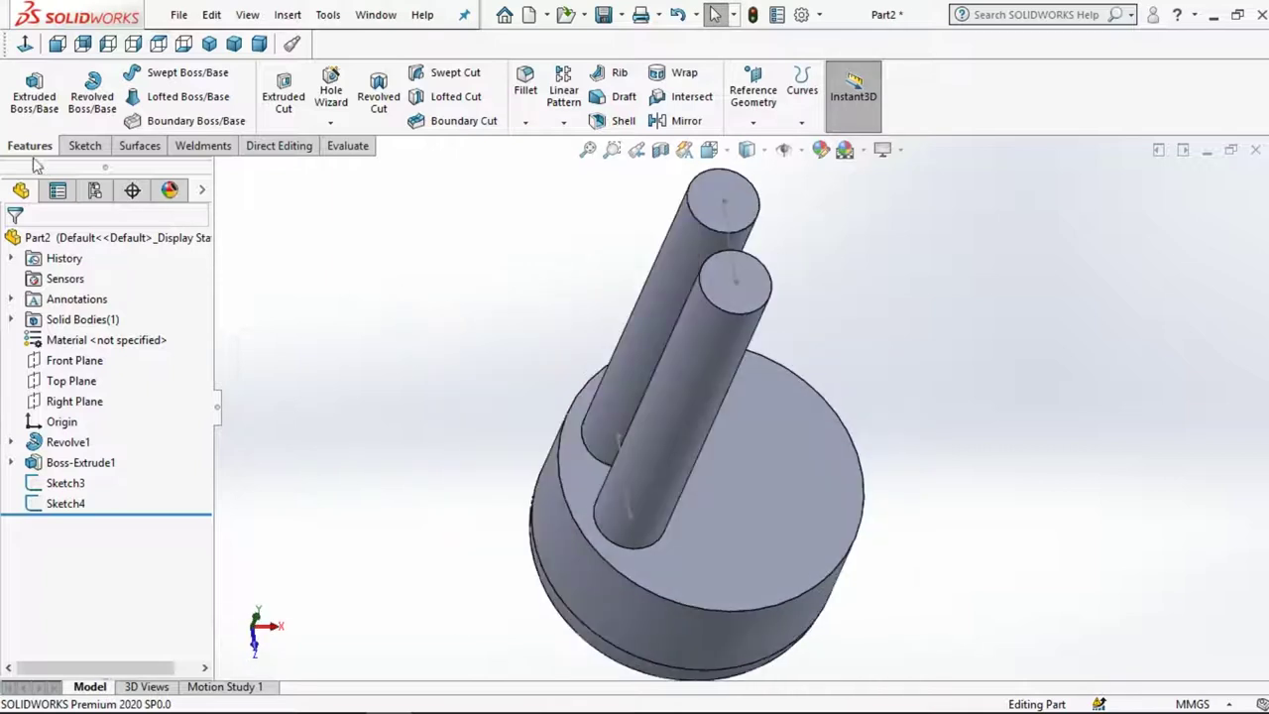
# Create Plane1 through Line1@Sketch3 and Line2@Sketch4, then zoom to fit
pyautogui.click(754, 122)
pyautogui.click(776, 145)
pyautogui.click(730, 237)
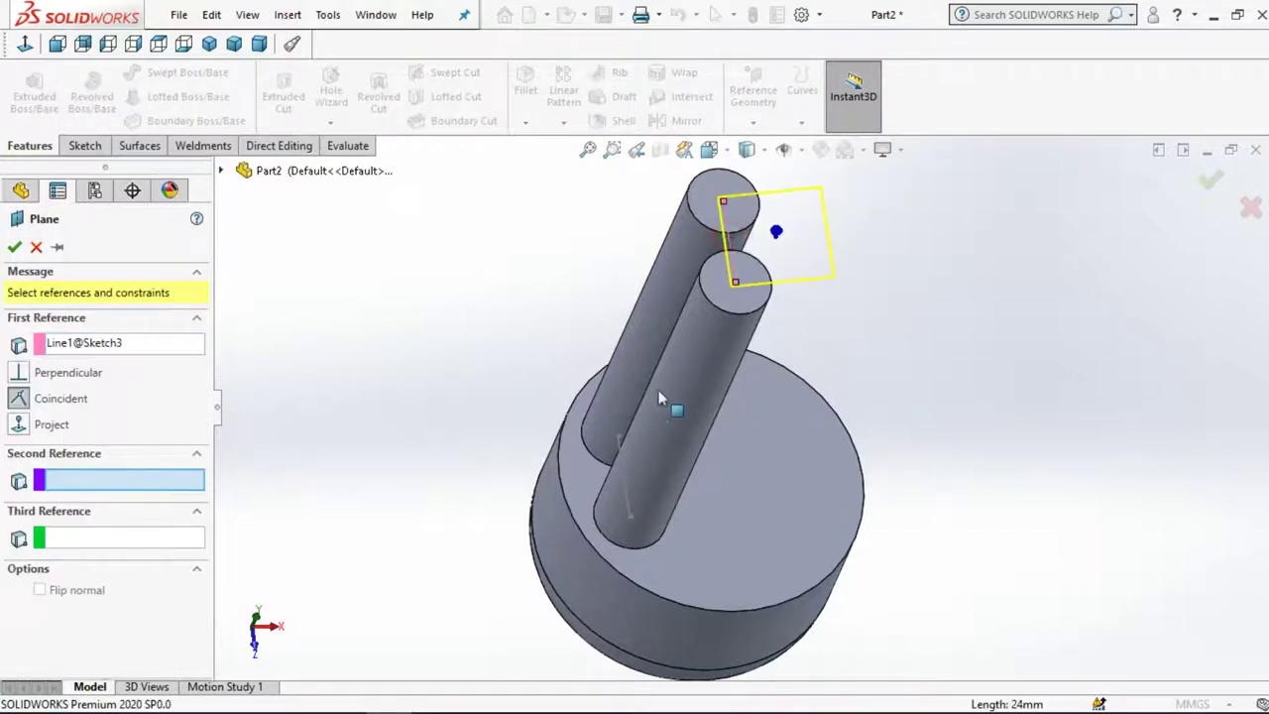
pyautogui.click(625, 473)
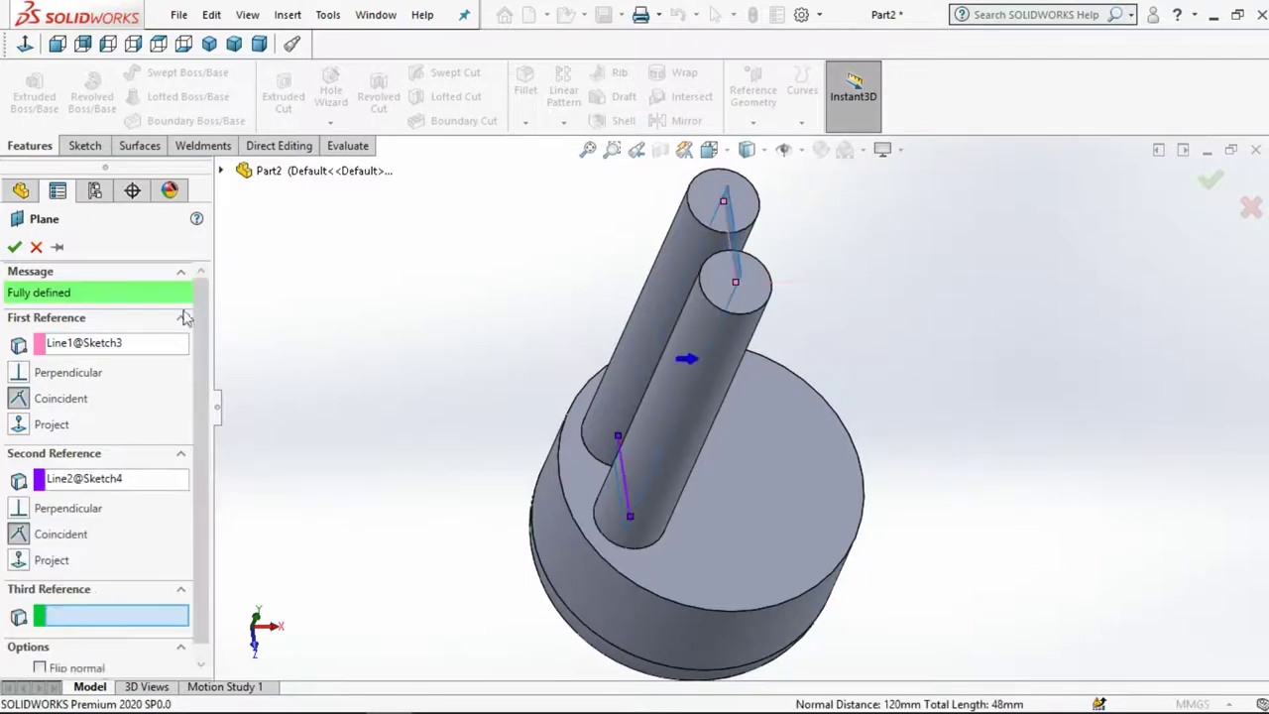
pyautogui.click(14, 247)
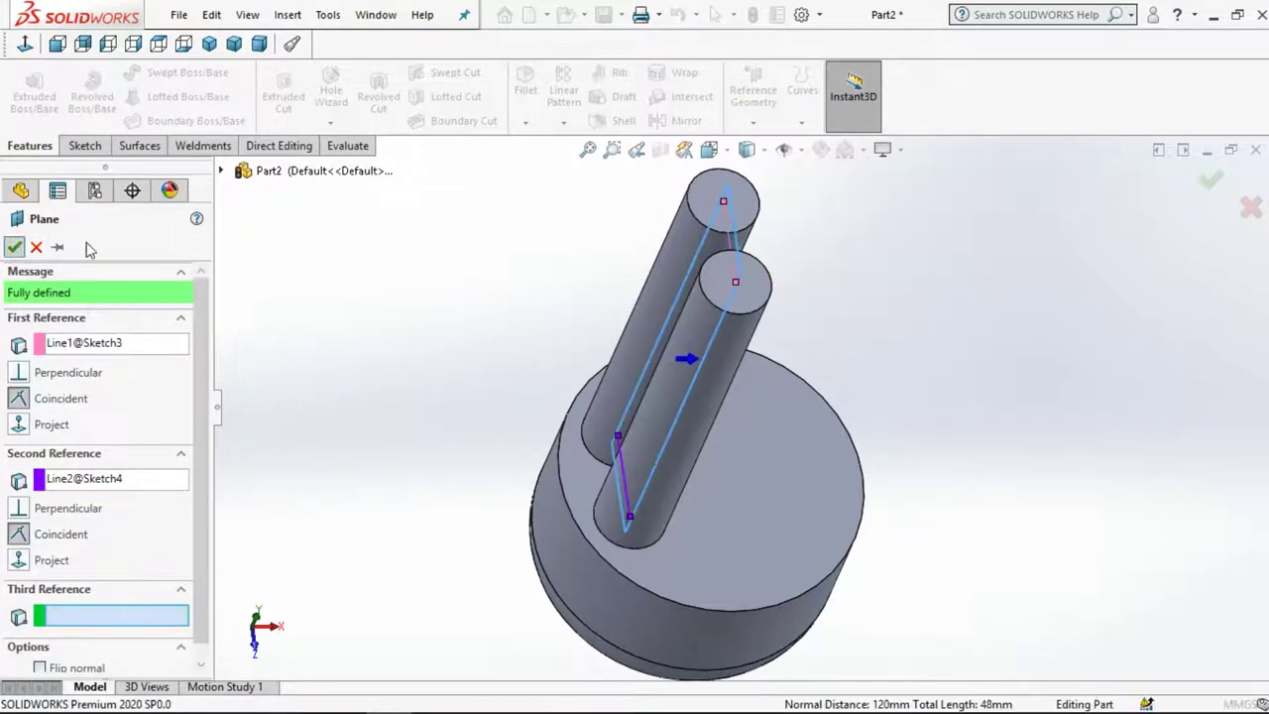
pyautogui.press('f')
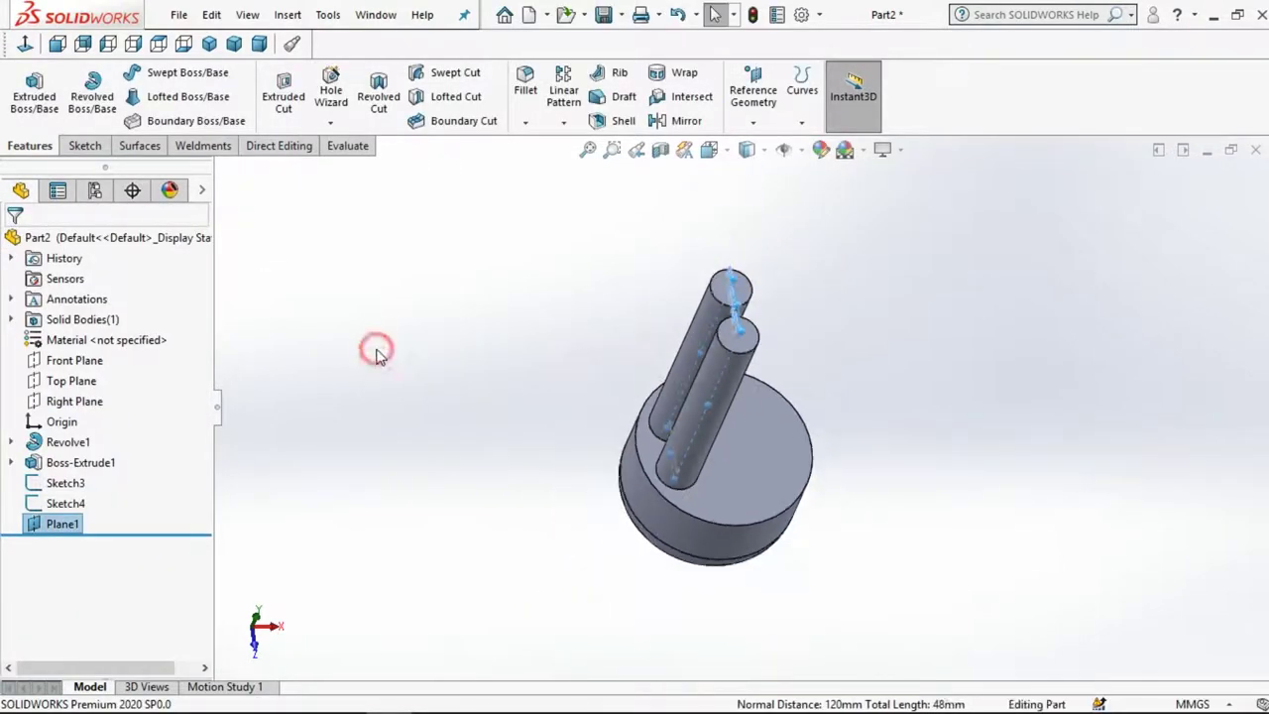
pyautogui.moveTo(378, 357); pyautogui.dragTo(431, 385, button='middle')
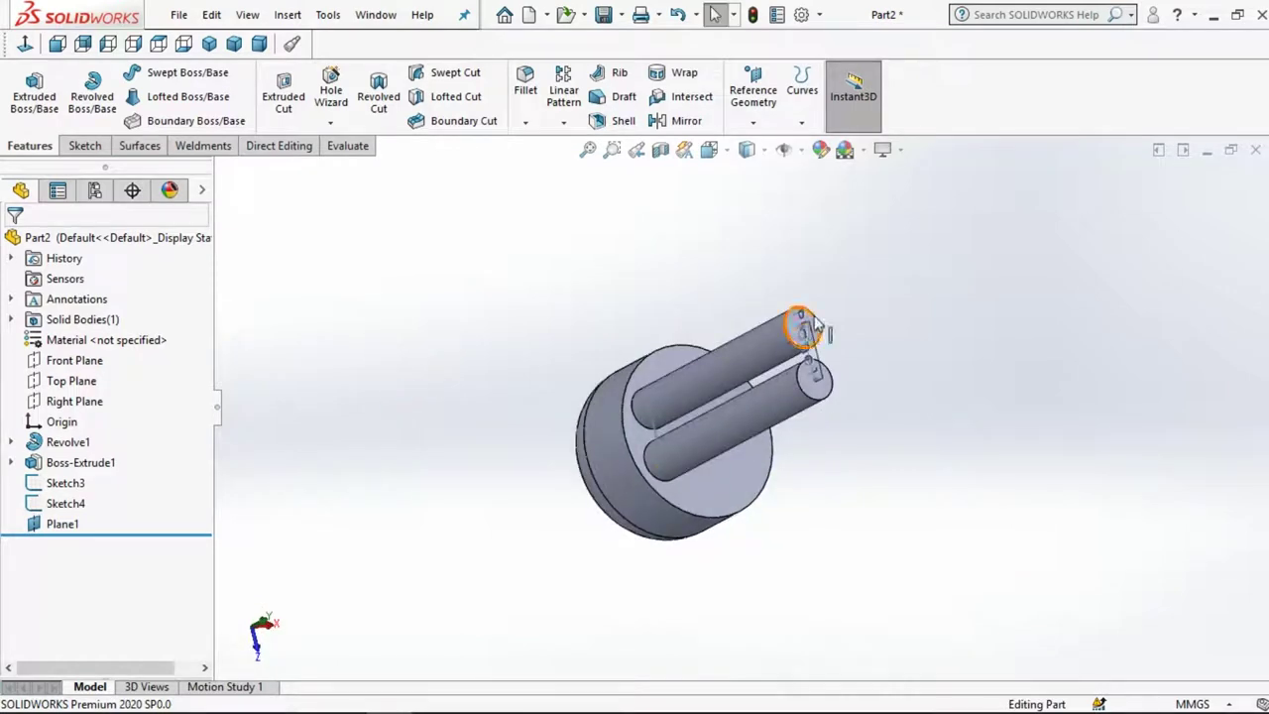
# Open a new sketch on Plane1, turned to face the plane straight on
pyautogui.click(815, 327)
pyautogui.click(896, 294)
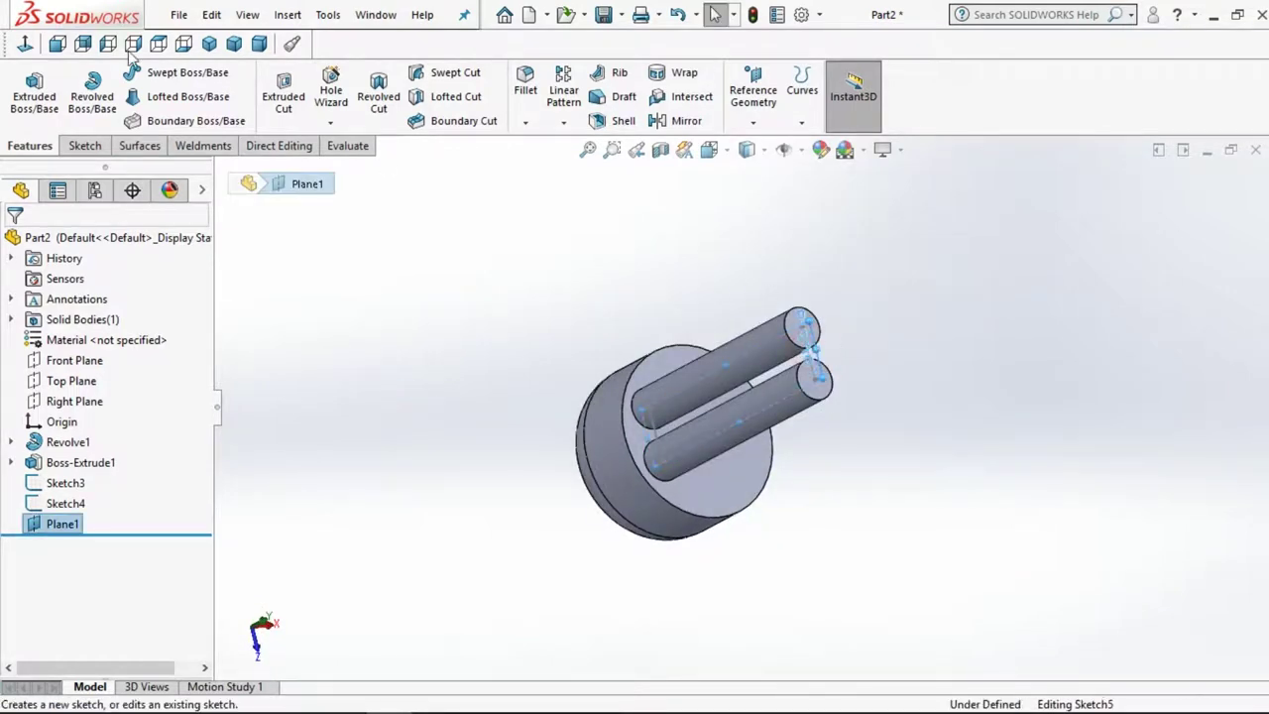
pyautogui.click(26, 45)
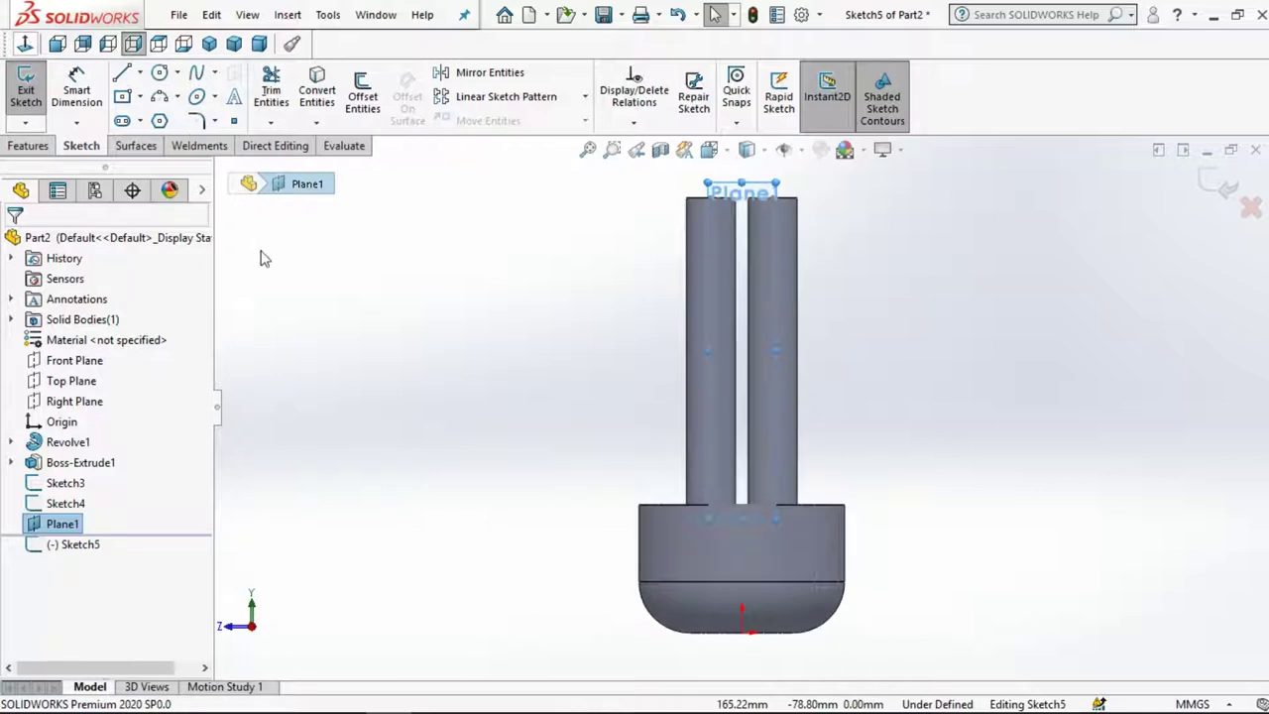
pyautogui.click(263, 258)
pyautogui.scroll(2, 668, 324)
pyautogui.scroll(-4, 730, 255)
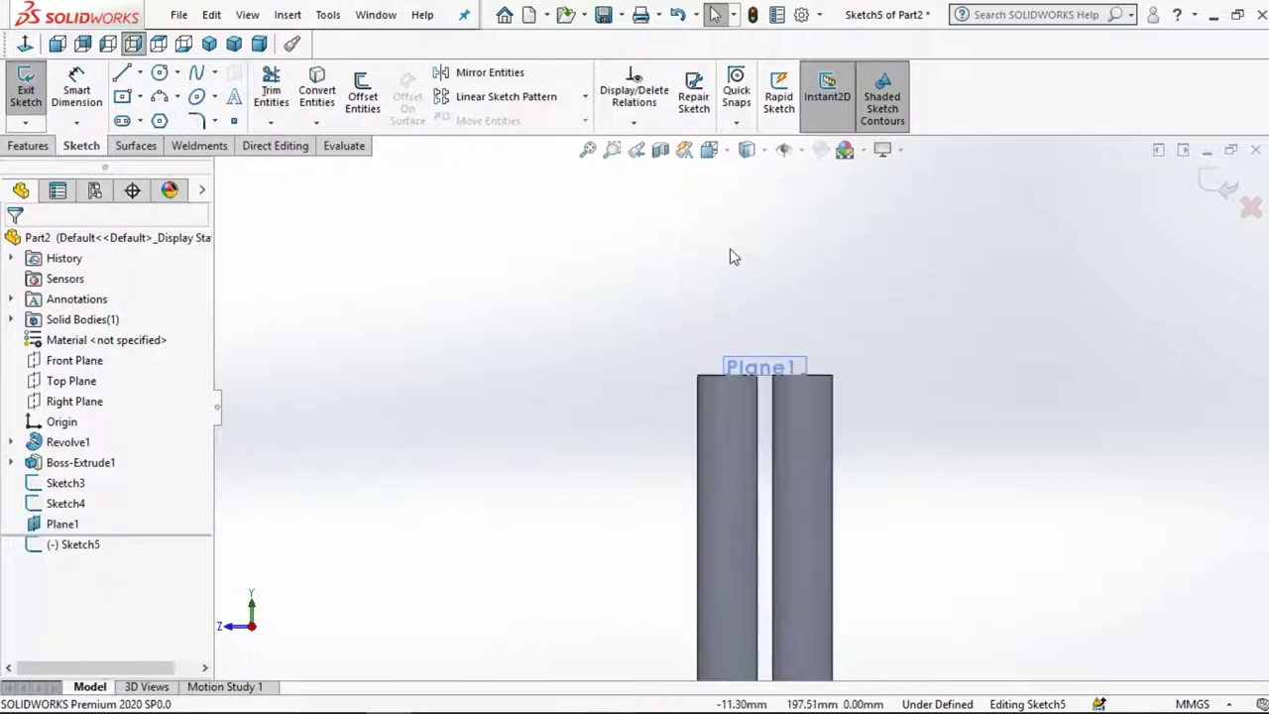
pyautogui.scroll(-3, 799, 317)
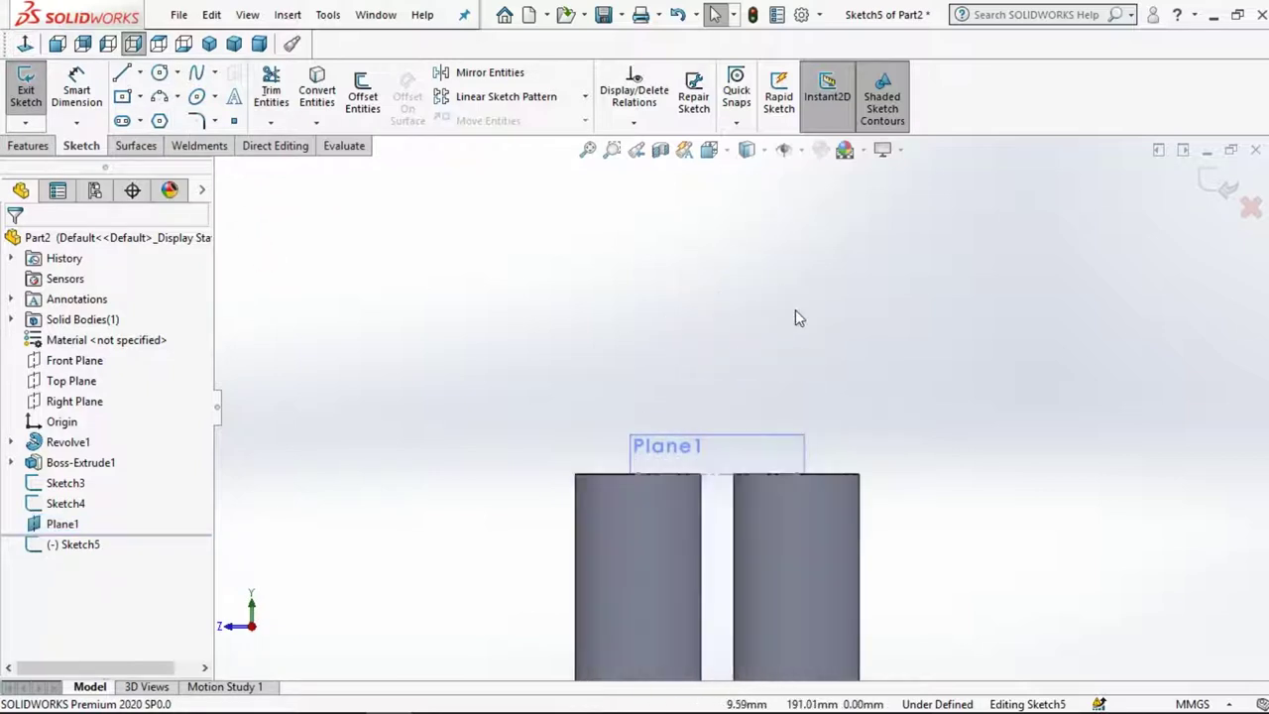
pyautogui.click(37, 525)
pyautogui.click(344, 322)
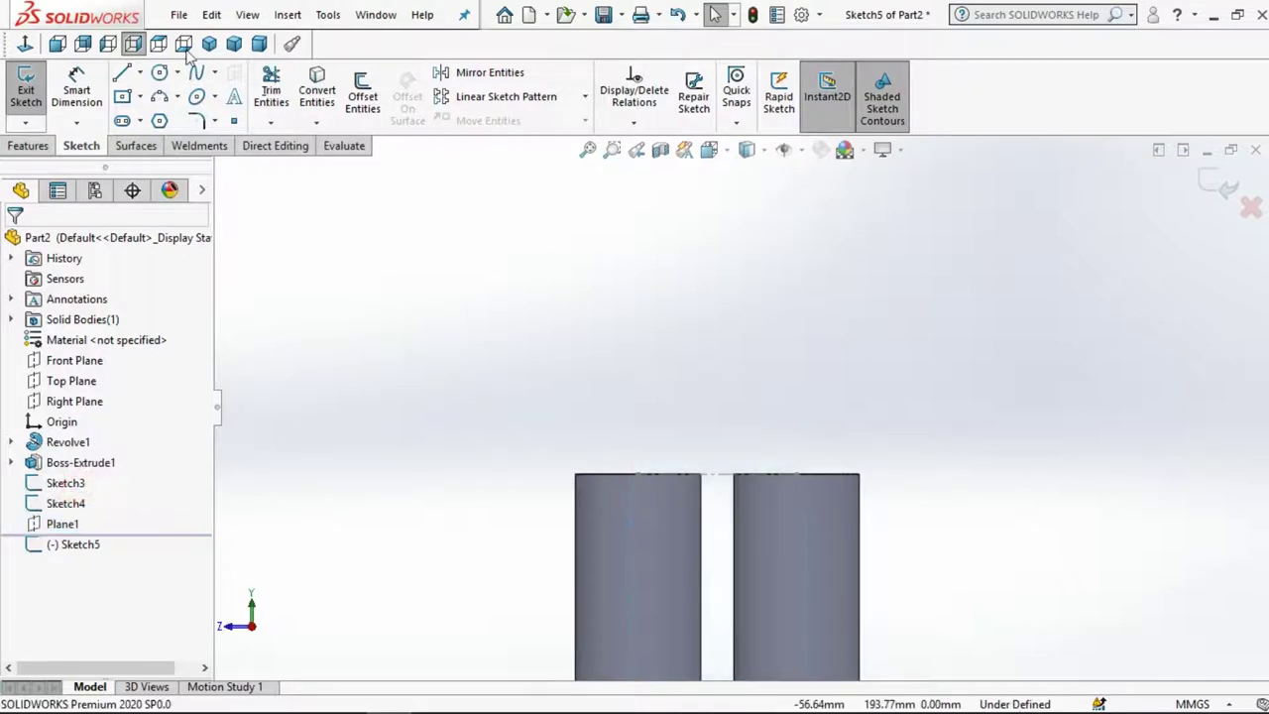
# Draw a vertical straight slot rising from the gap between the two tube tops
pyautogui.click(122, 120)
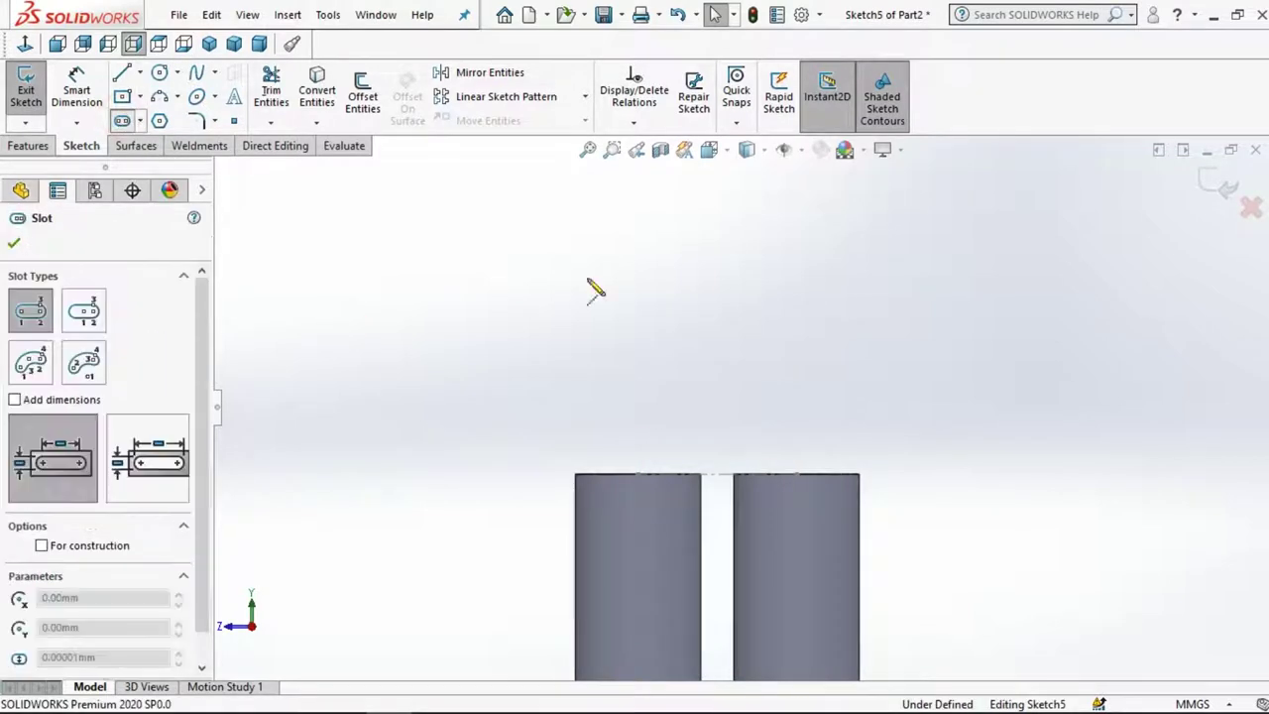
pyautogui.click(717, 474)
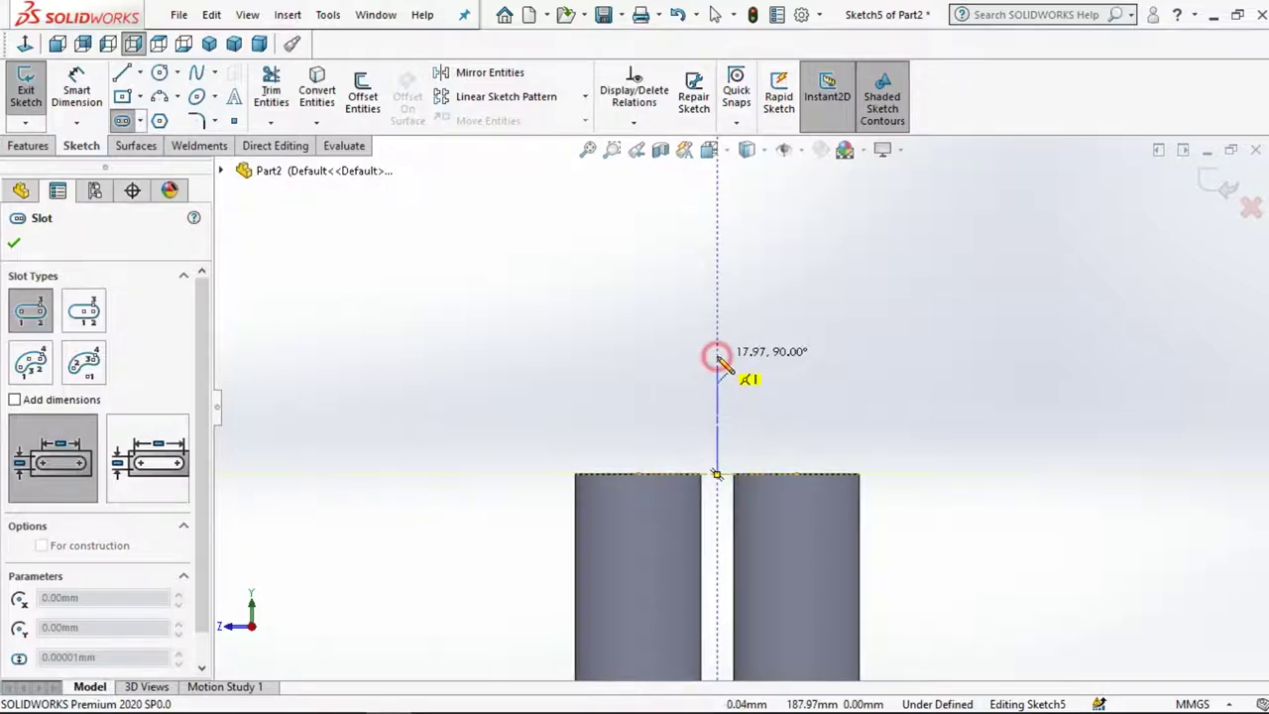
pyautogui.click(717, 355)
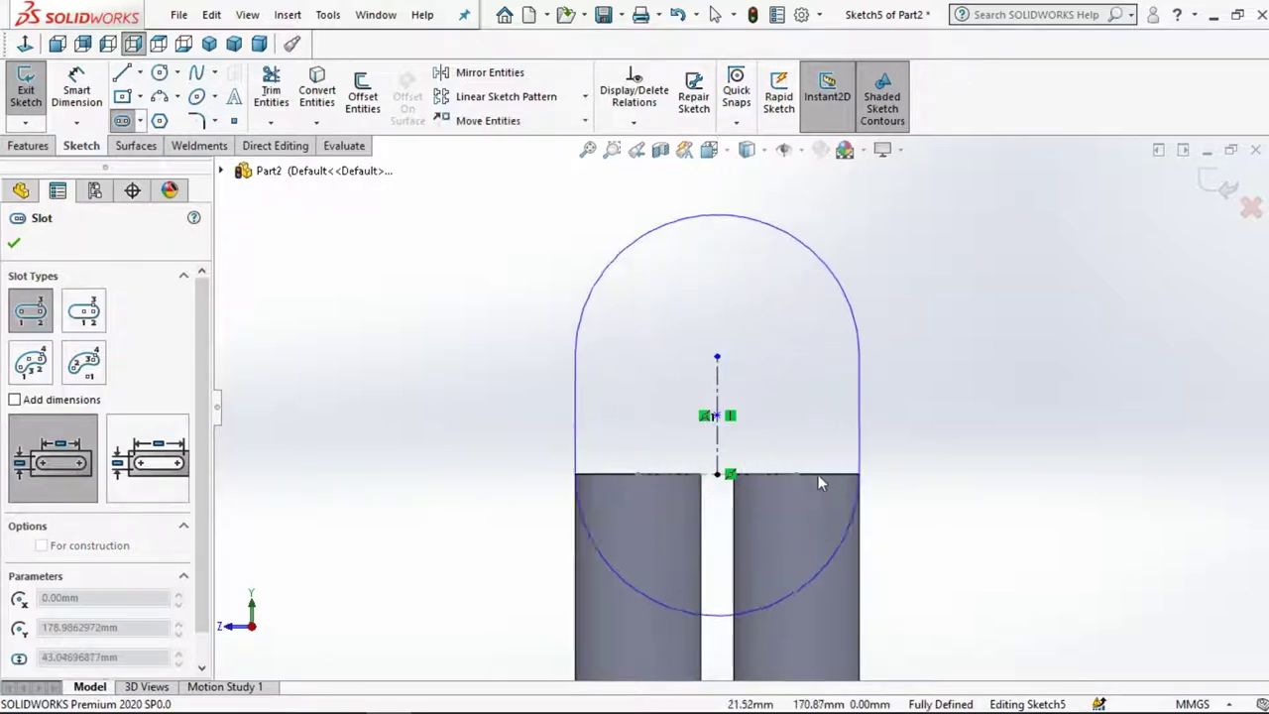
pyautogui.click(812, 476)
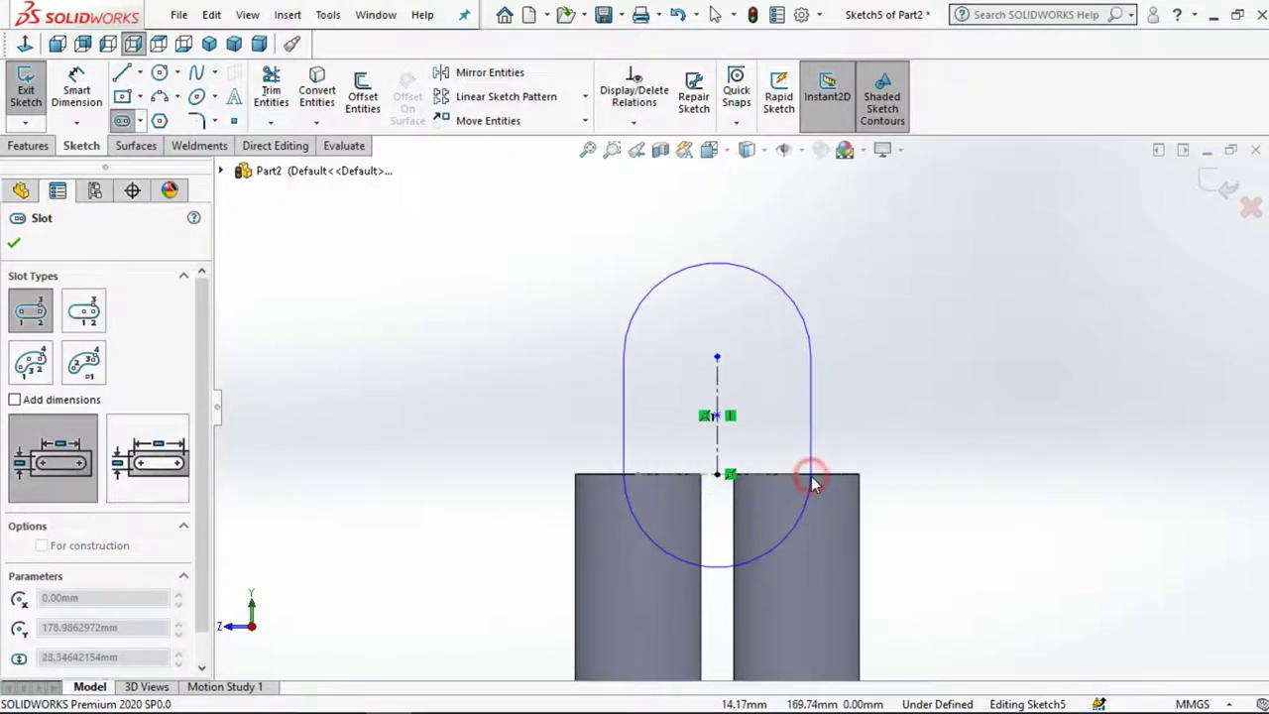
pyautogui.click(716, 17)
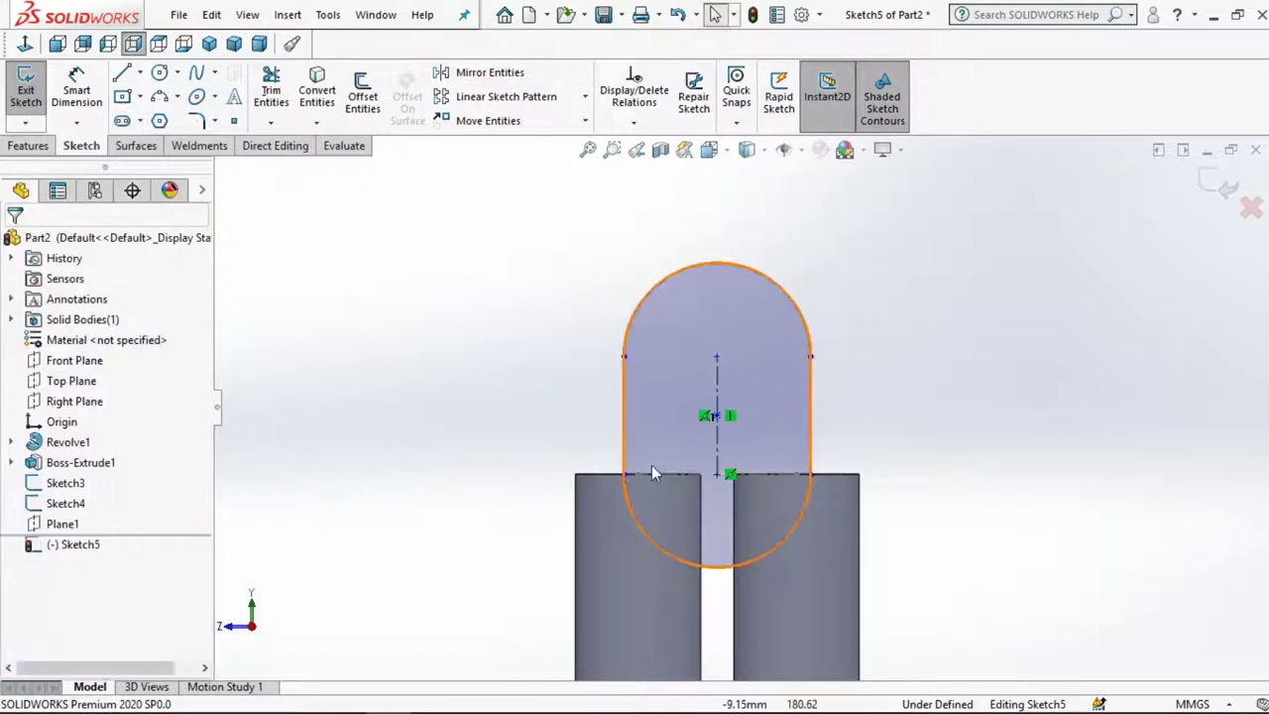
pyautogui.scroll(-3, 644, 472)
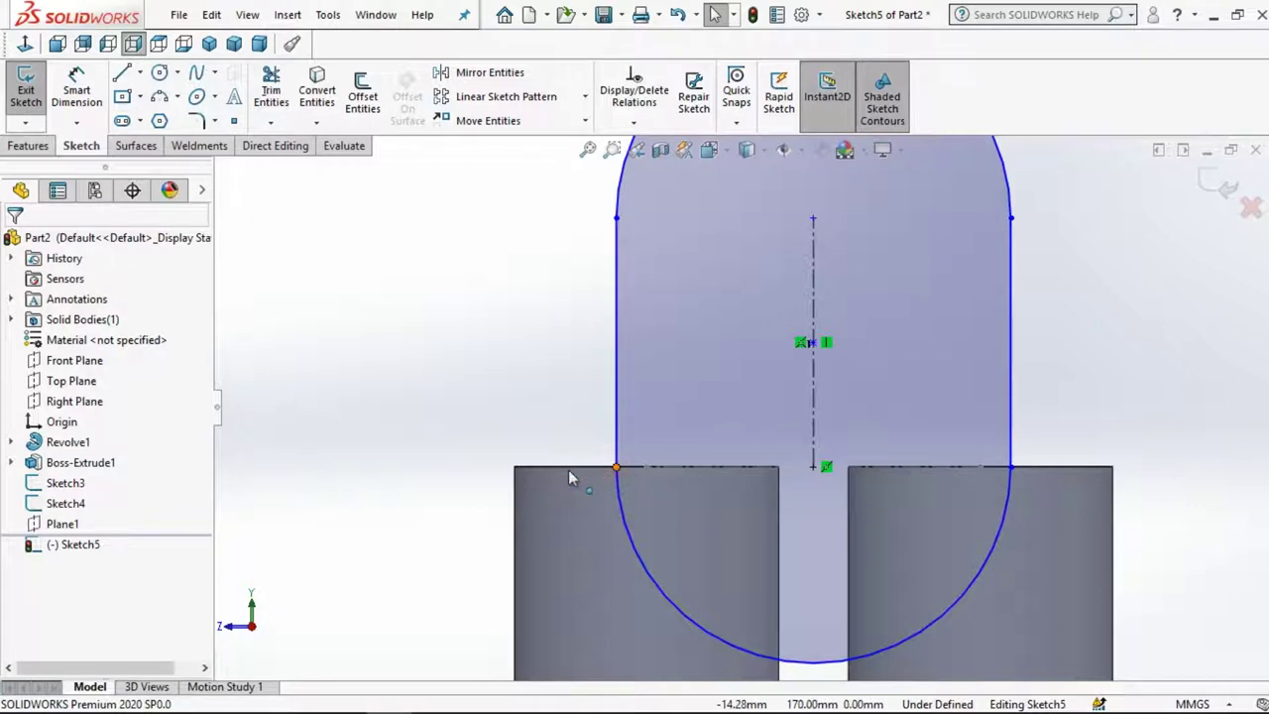
# Widen the slot so its side meets the tube top and delete the unwanted Coincident relation
pyautogui.moveTo(568, 477); pyautogui.dragTo(565, 470)
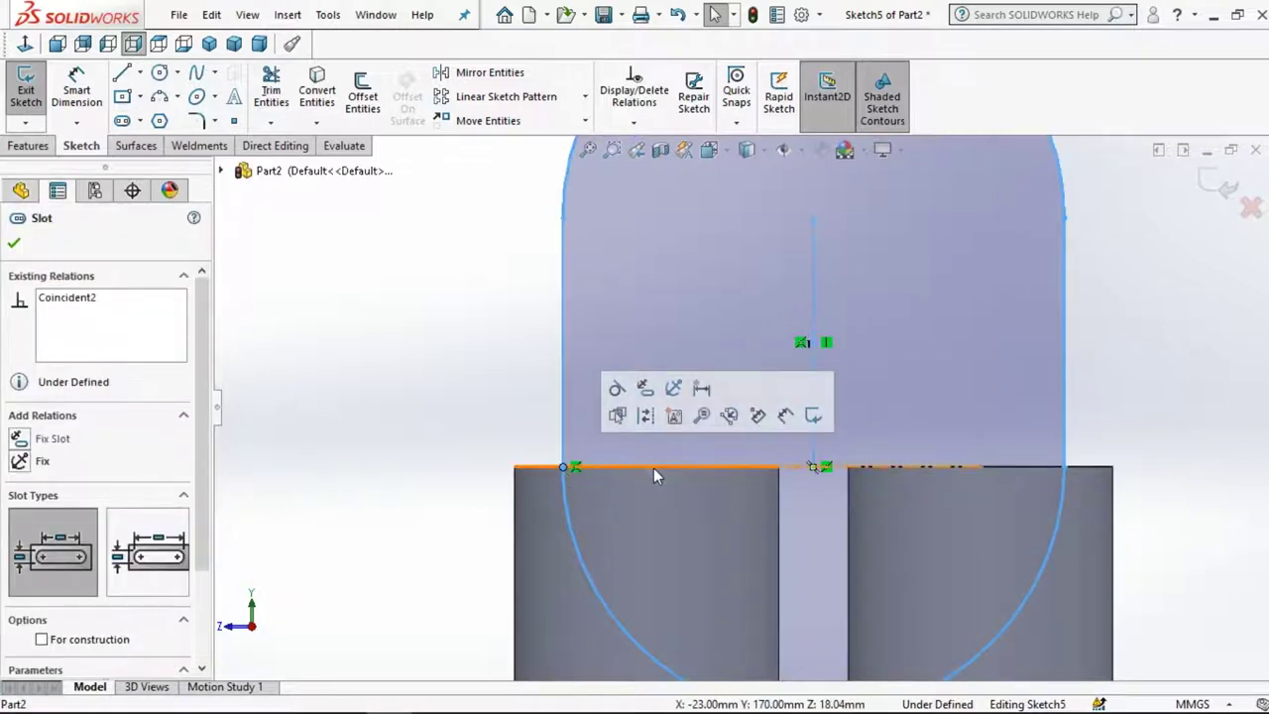
pyautogui.press('Escape')
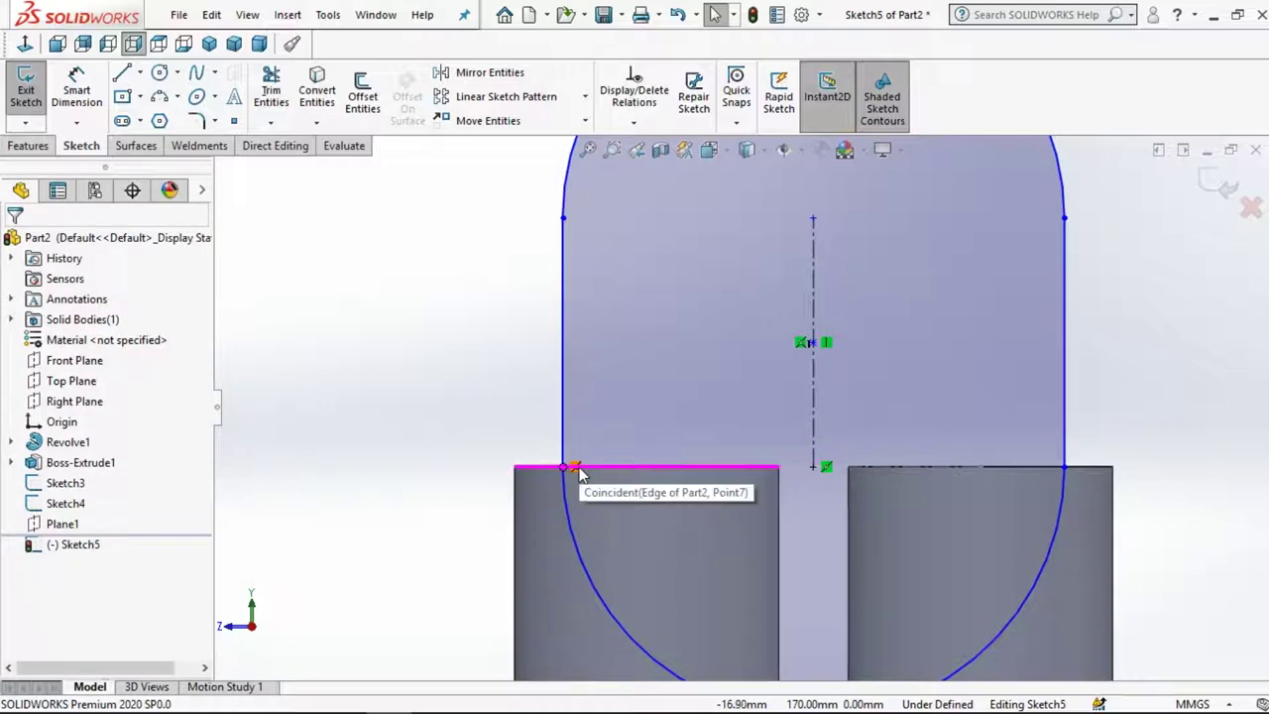
pyautogui.rightClick(575, 468)
pyautogui.click(610, 649)
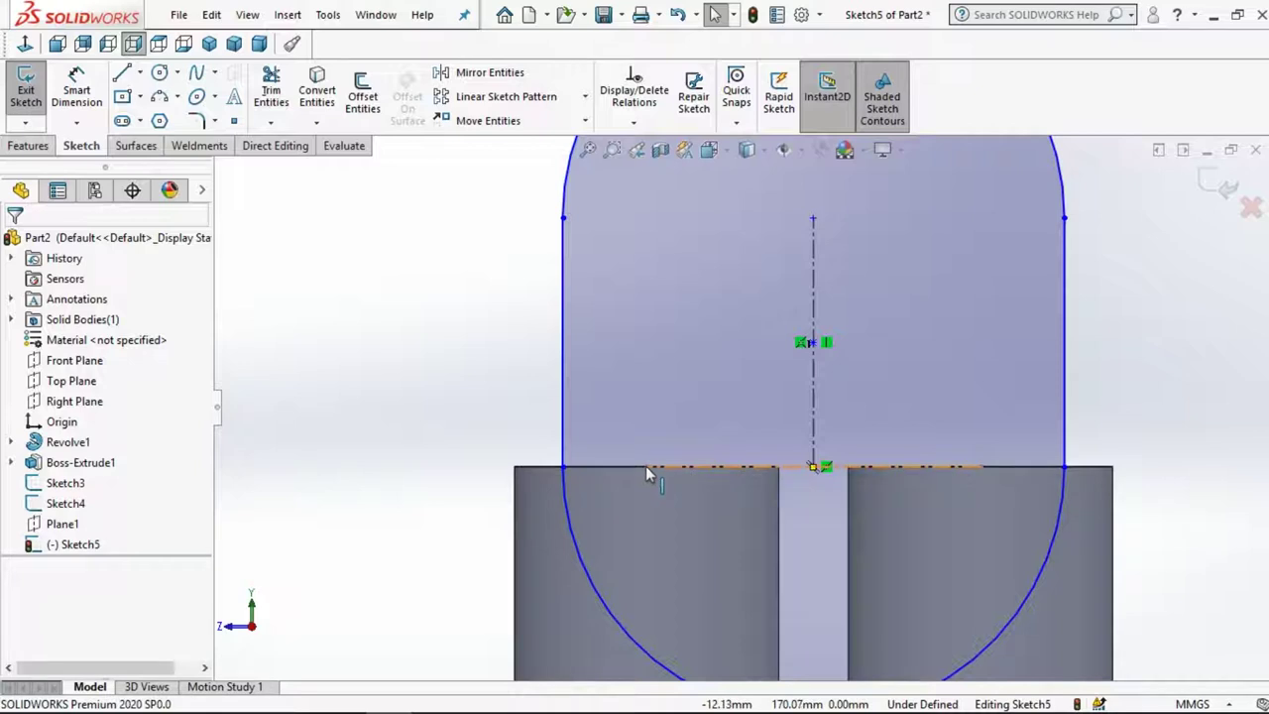
pyautogui.scroll(-2, 741, 499)
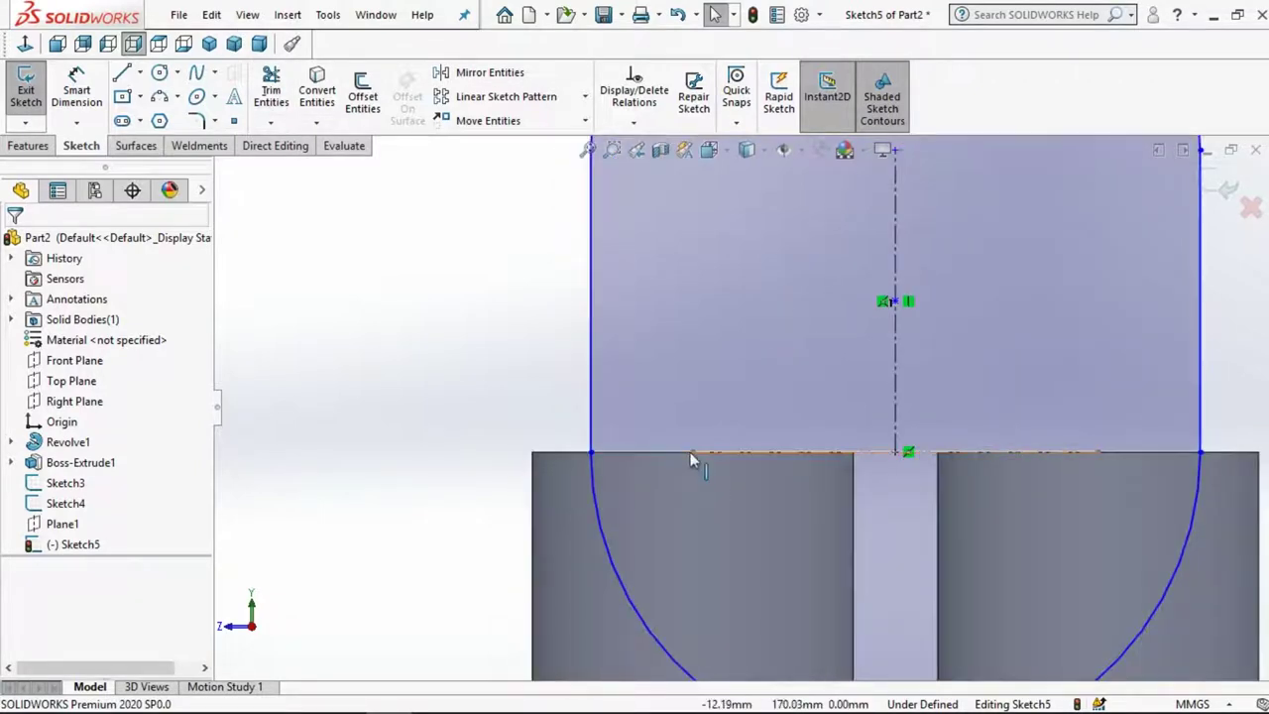
pyautogui.click(365, 315)
# Place sketch points on both tube top edges and make the slot's lower-left corner coincident with one
pyautogui.click(233, 121)
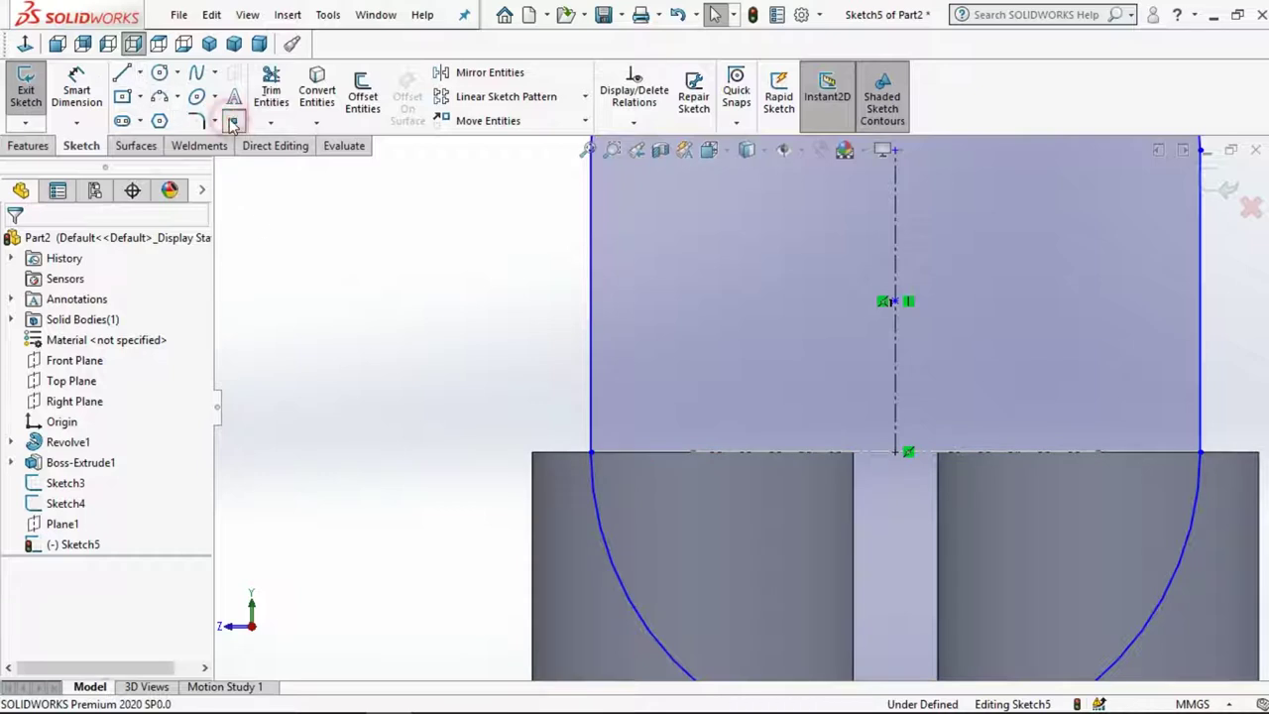
pyautogui.click(693, 453)
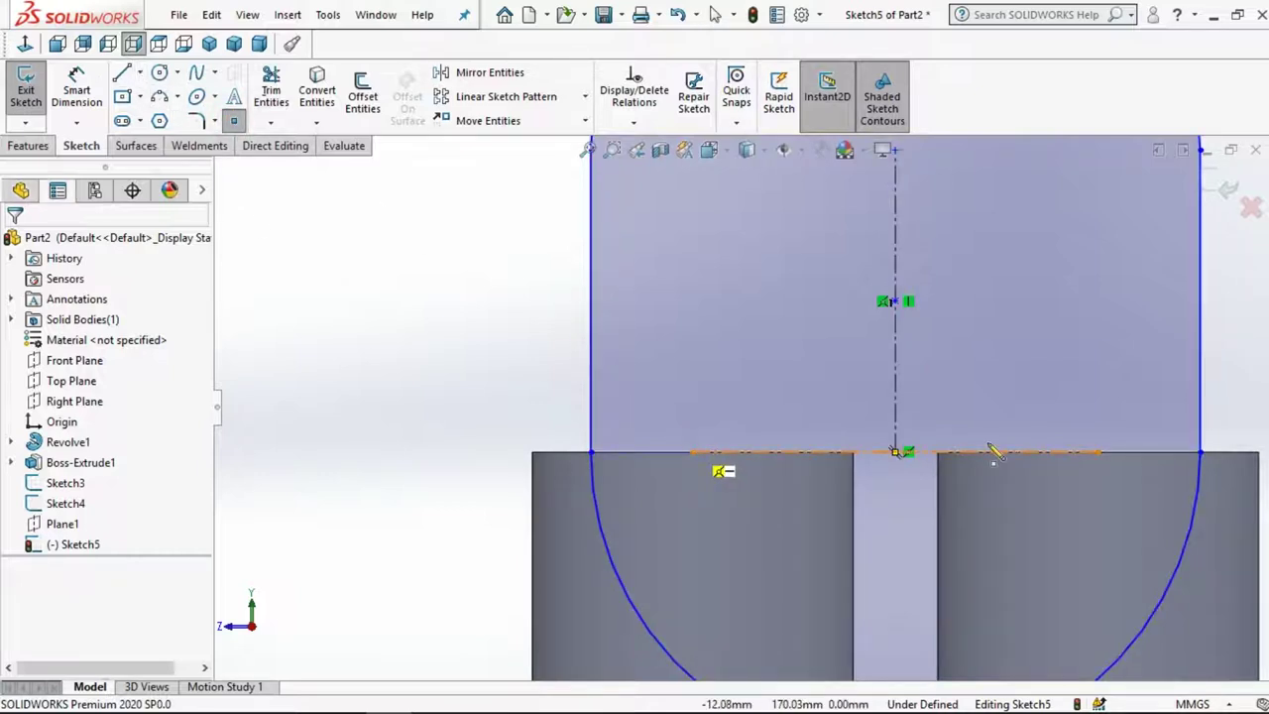
pyautogui.click(1098, 454)
pyautogui.click(716, 15)
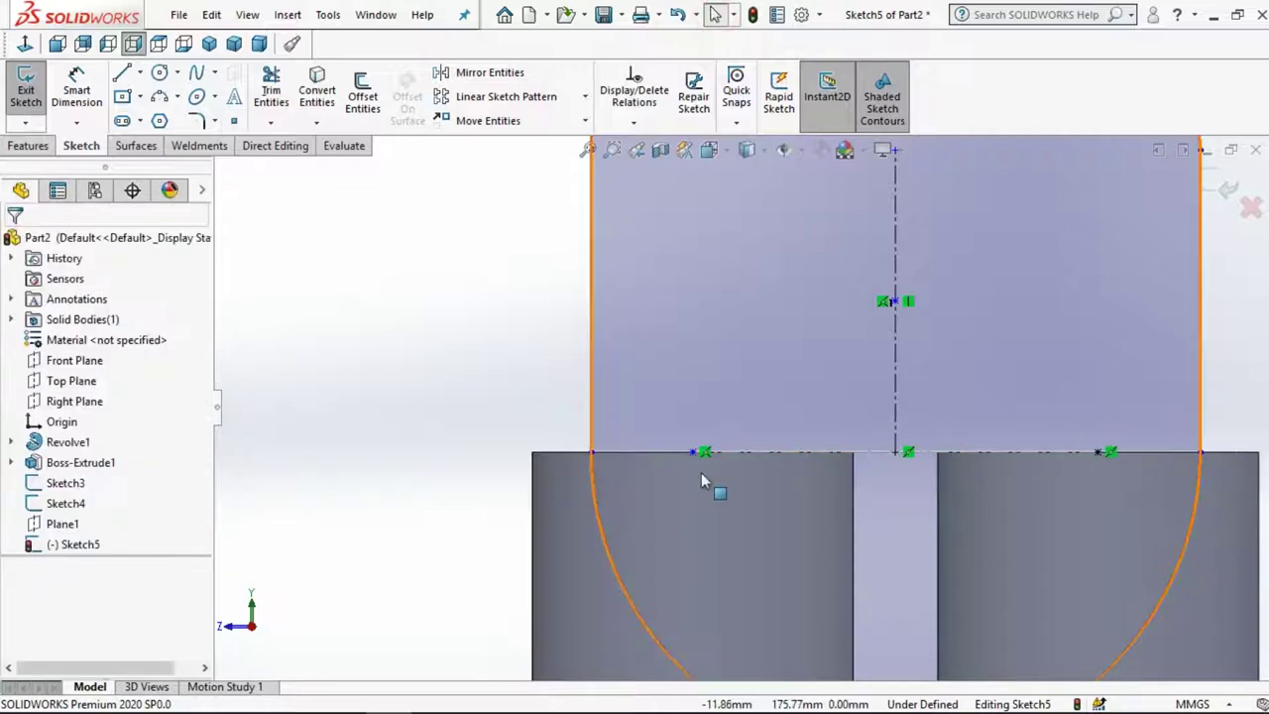
pyautogui.click(591, 452)
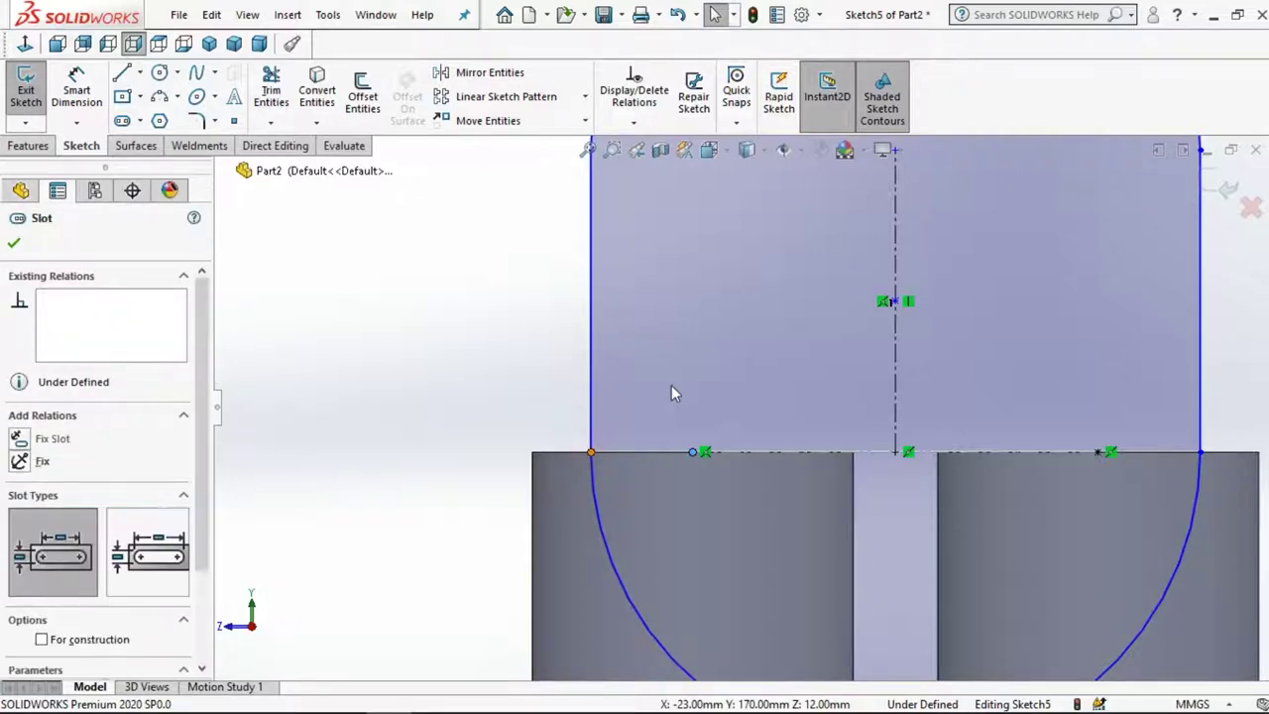
pyautogui.keyDown('ctrl'); pyautogui.click(671, 385); pyautogui.keyUp('ctrl')
pyautogui.click(729, 368)
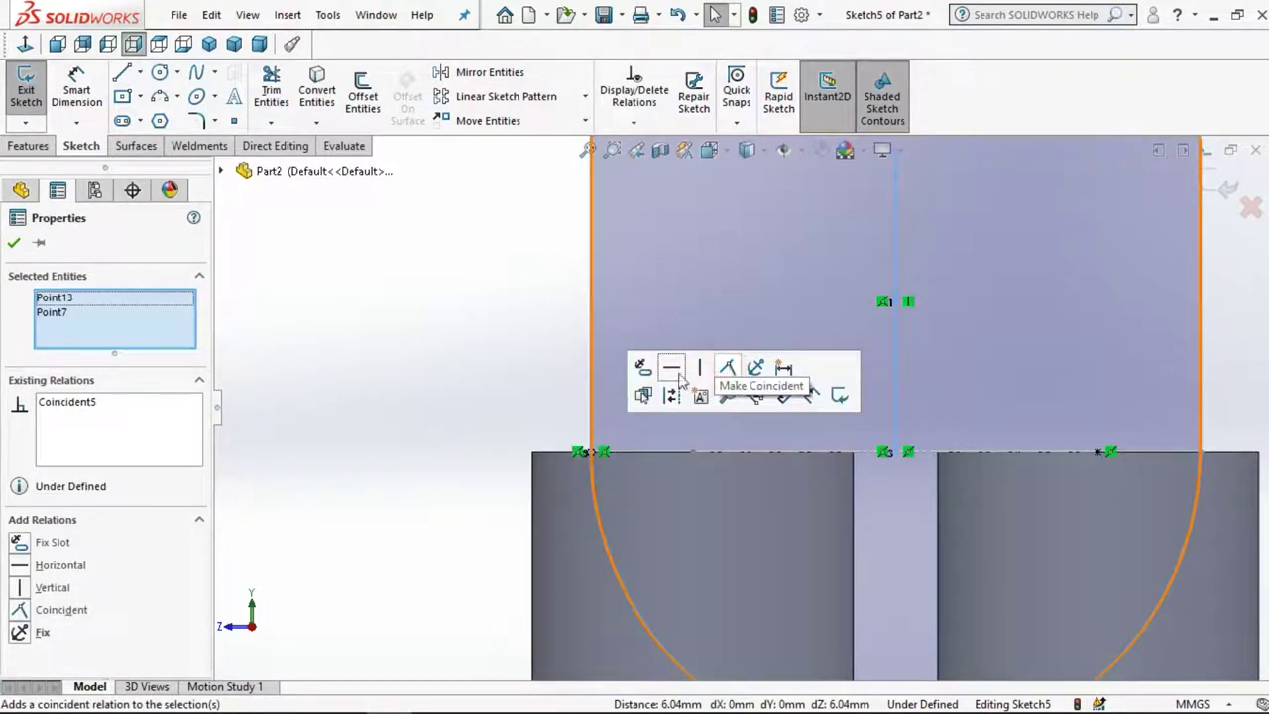
pyautogui.click(670, 400)
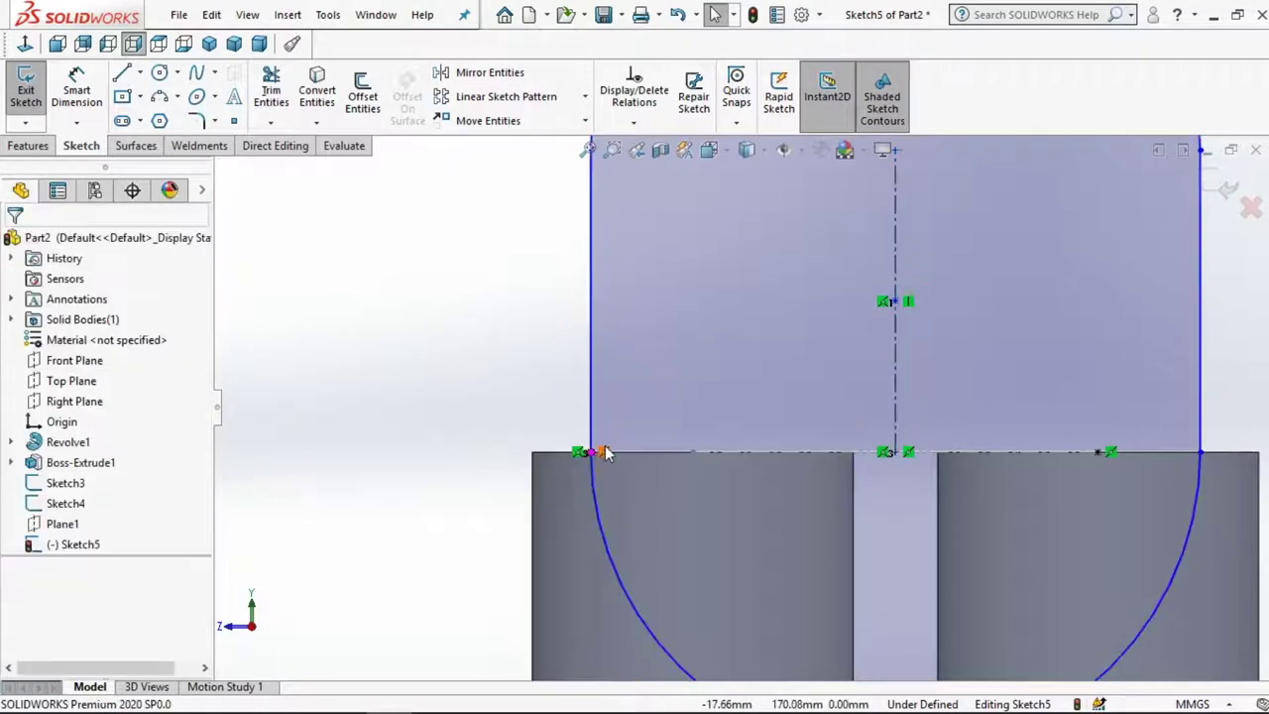
# Delete the leftover relations at the slot's lower-left corner point
pyautogui.rightClick(606, 453)
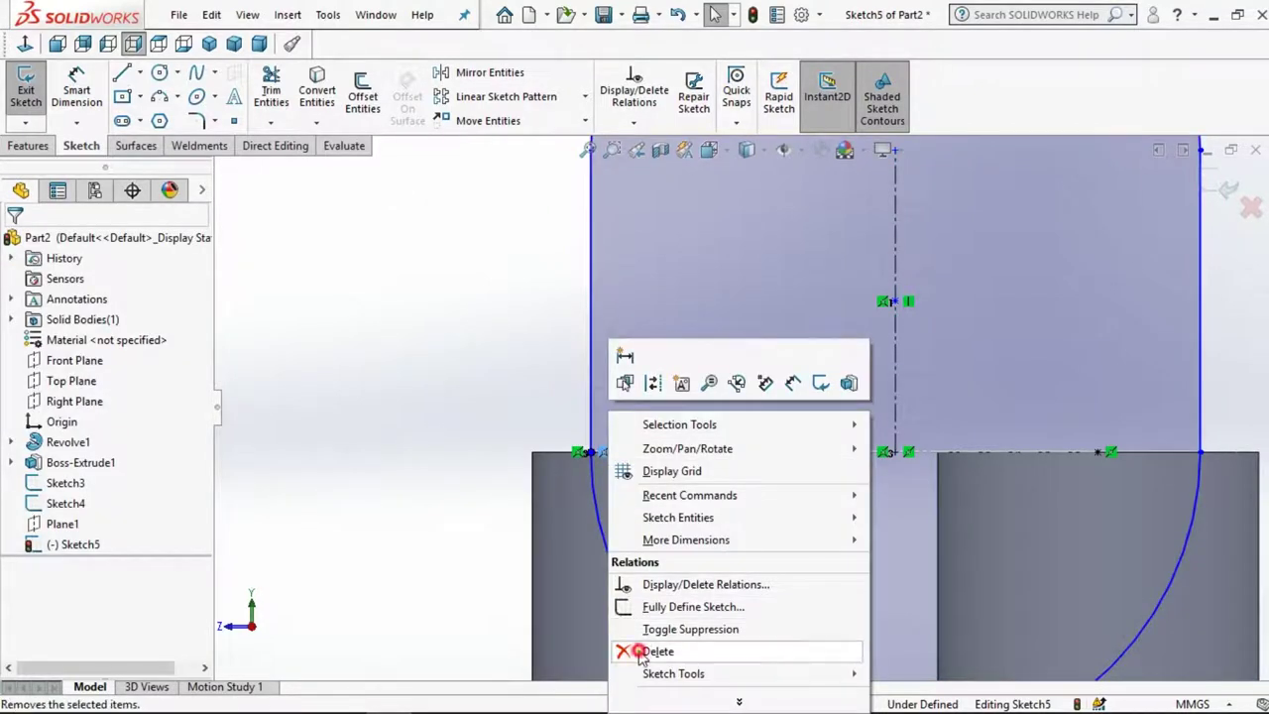
pyautogui.click(635, 651)
pyautogui.rightClick(583, 454)
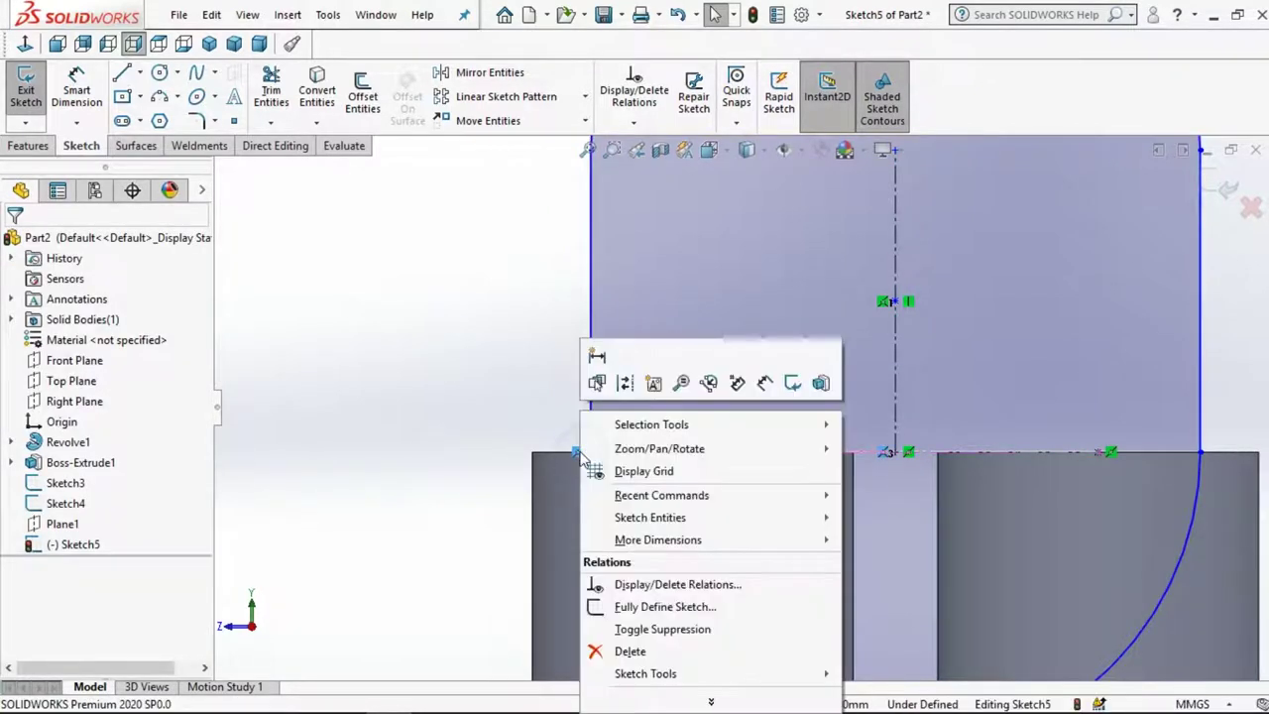
pyautogui.click(607, 650)
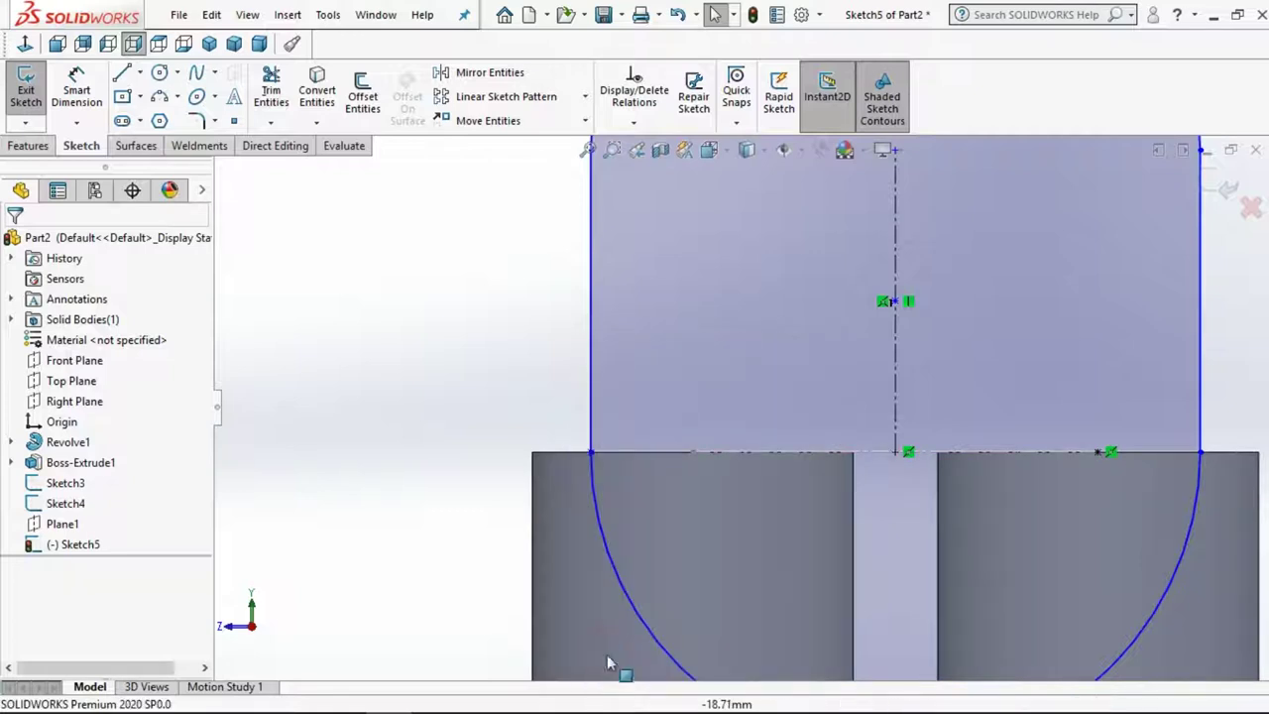
pyautogui.scroll(5, 771, 487)
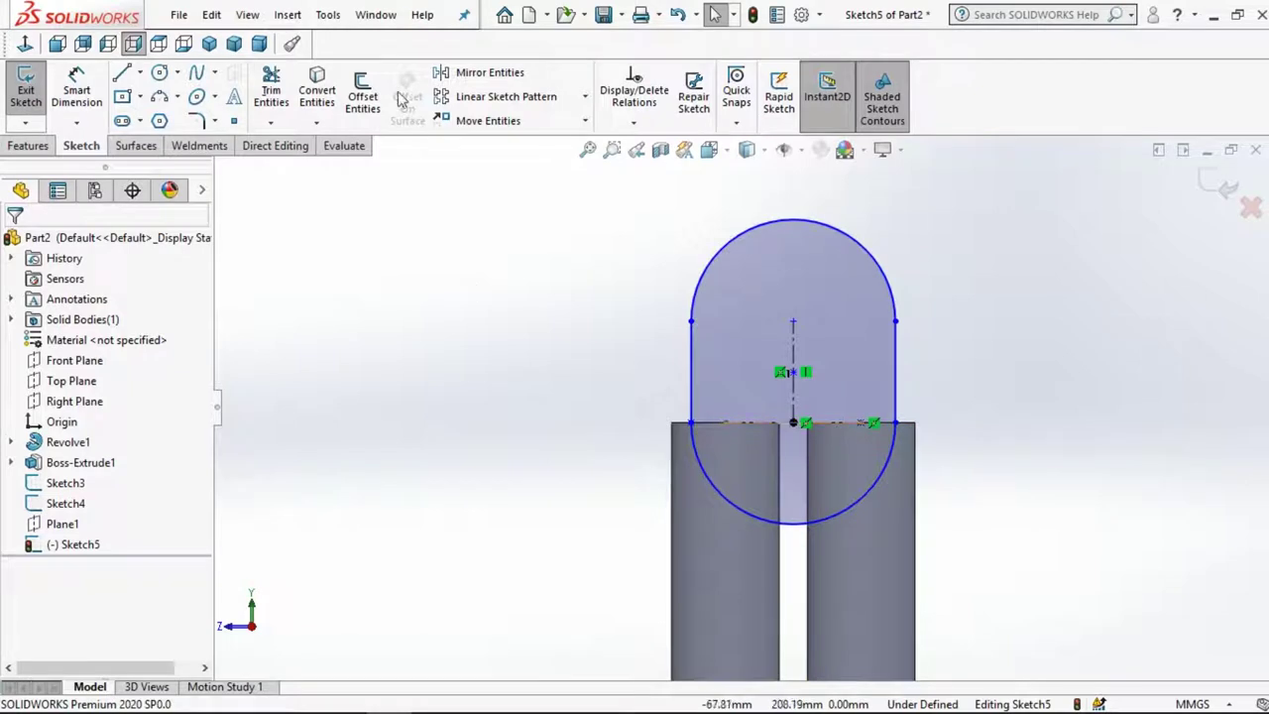
# Trim away the slot's left side, lower arc and right side, leaving only the top arc
pyautogui.click(278, 89)
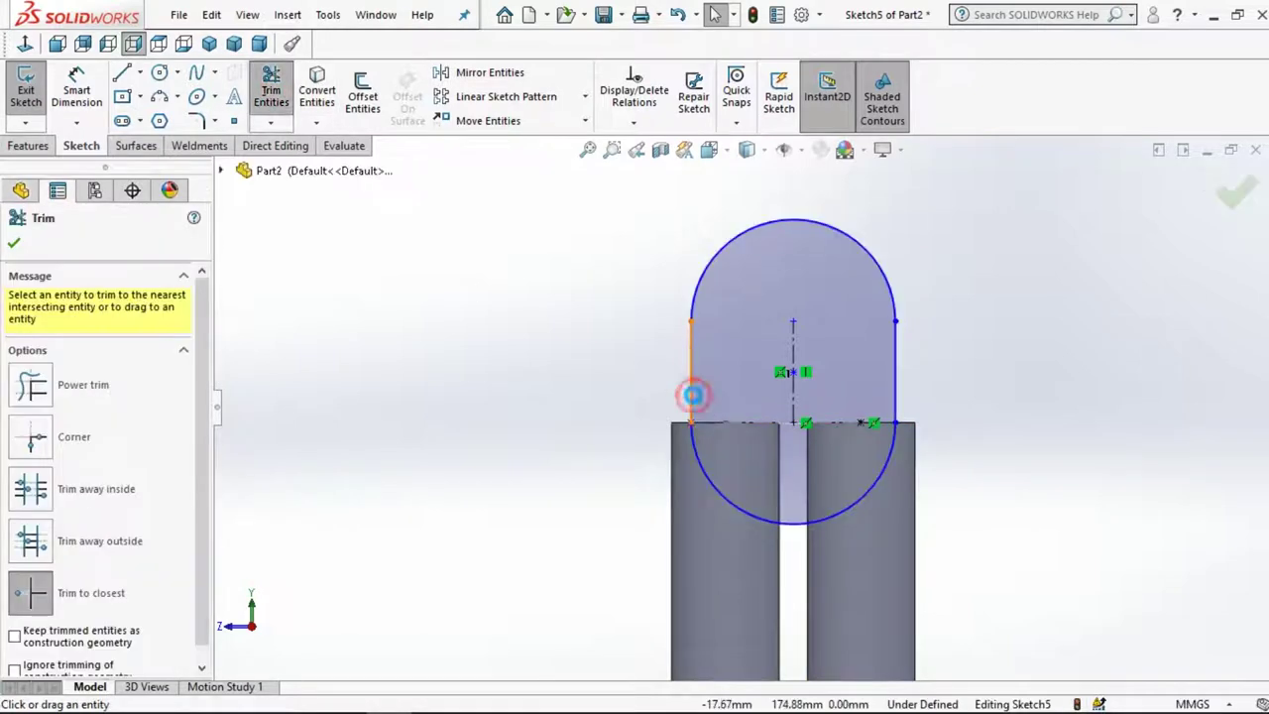
pyautogui.click(703, 469)
pyautogui.click(675, 365)
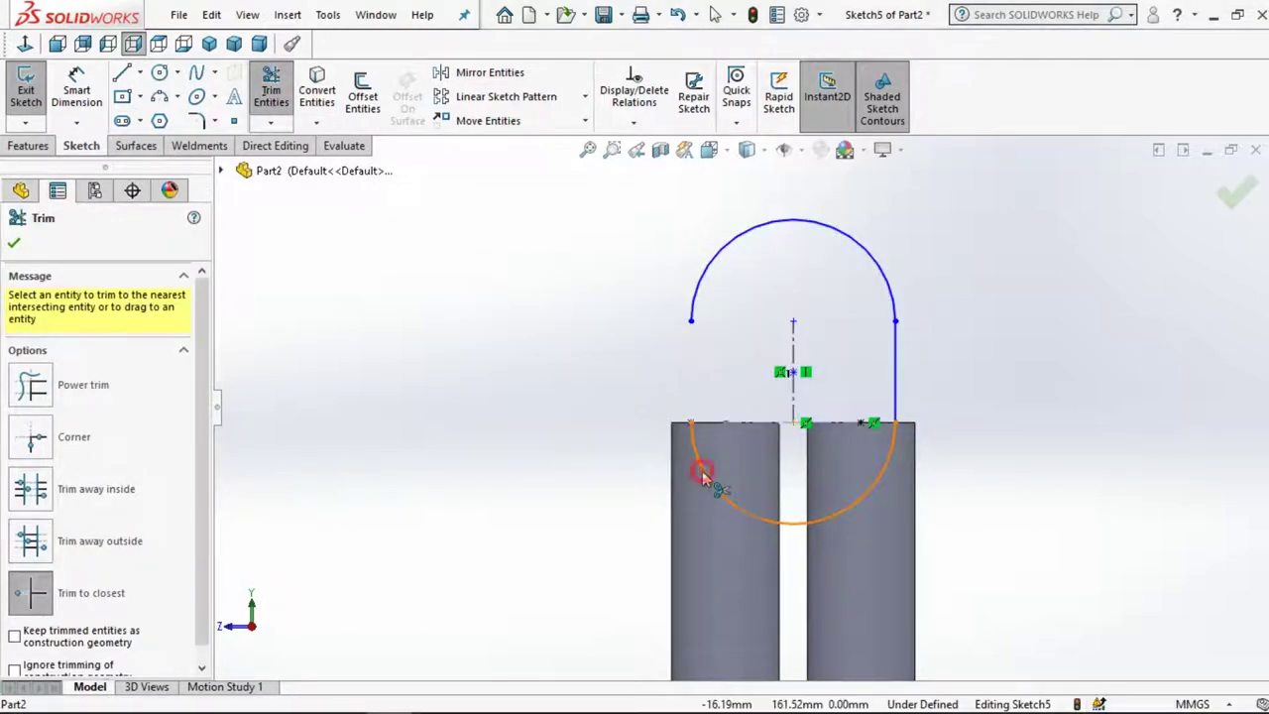
pyautogui.click(696, 469)
pyautogui.click(898, 389)
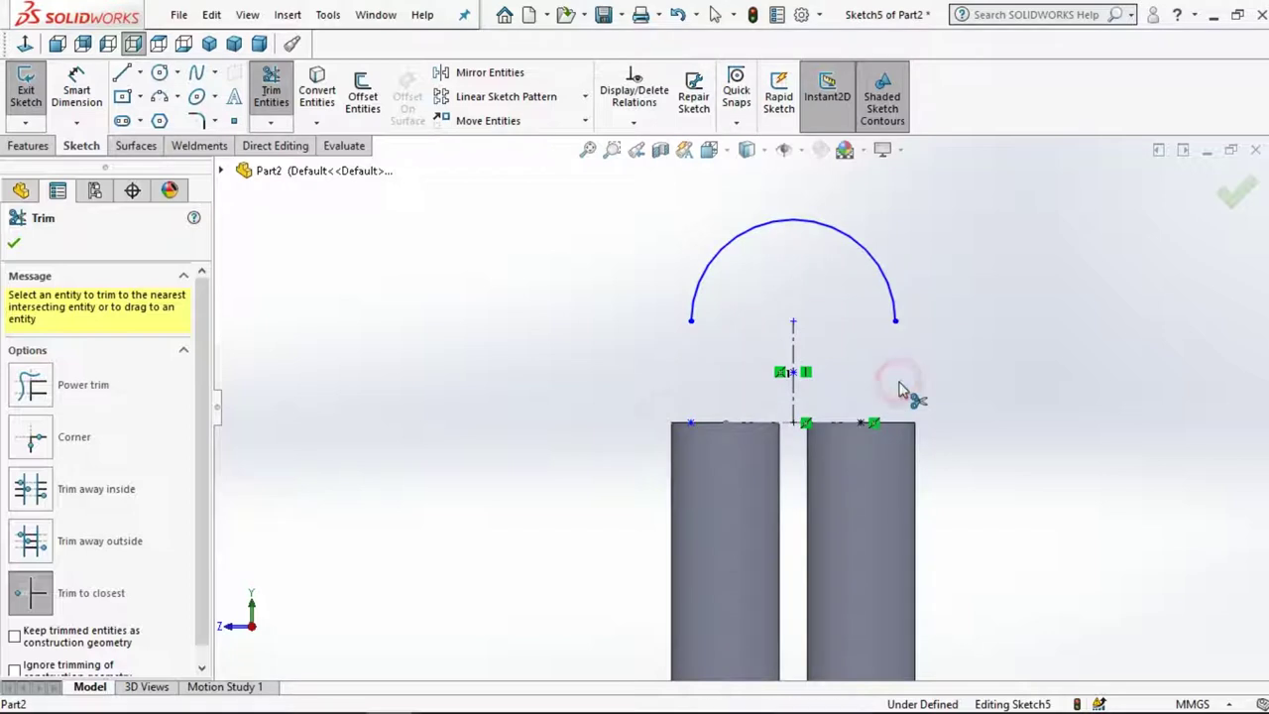
pyautogui.click(713, 17)
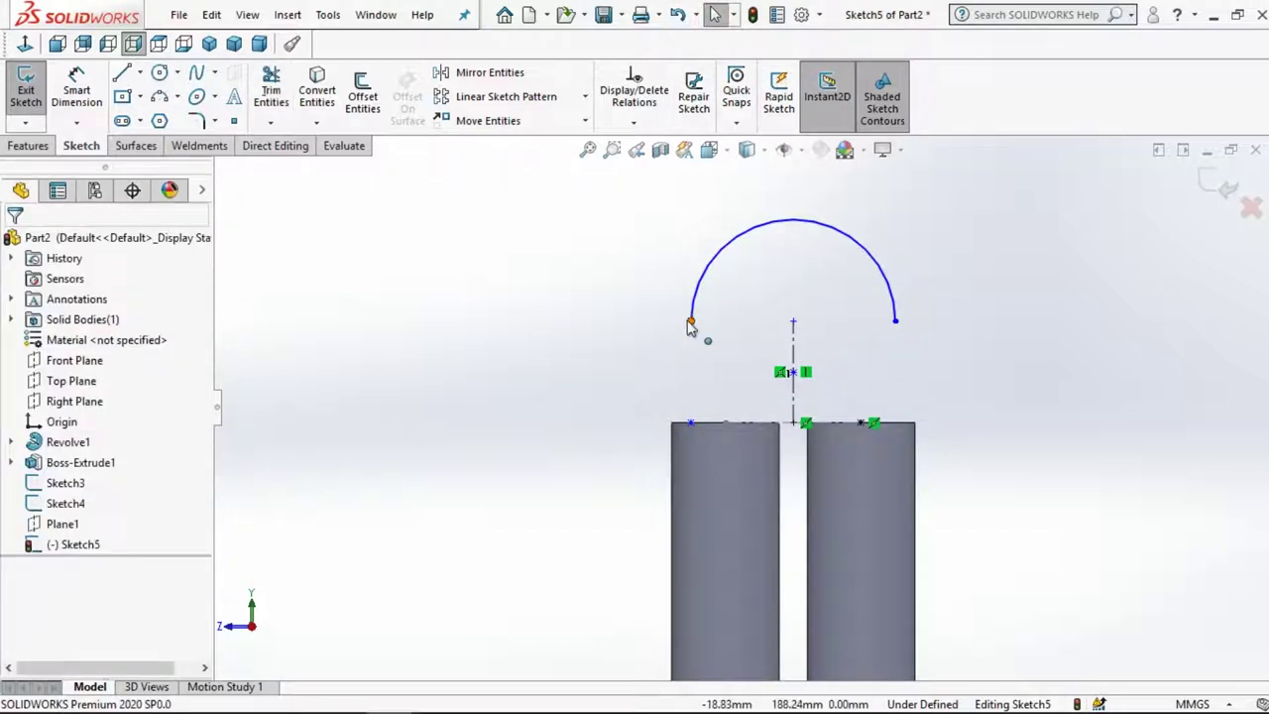
# Make the arc's two endpoints horizontal to each other and delete the stray sketch point
pyautogui.click(898, 322)
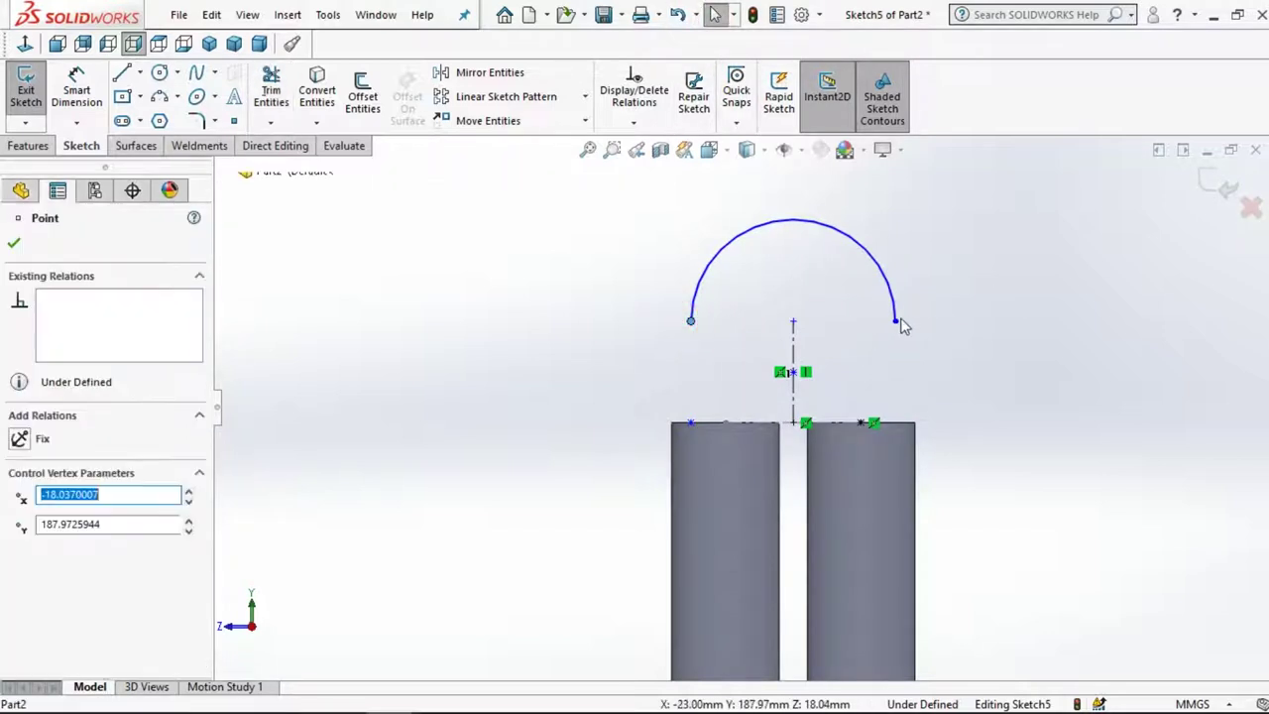
pyautogui.keyDown('ctrl'); pyautogui.click(692, 320); pyautogui.keyUp('ctrl')
pyautogui.click(978, 256)
pyautogui.click(645, 305)
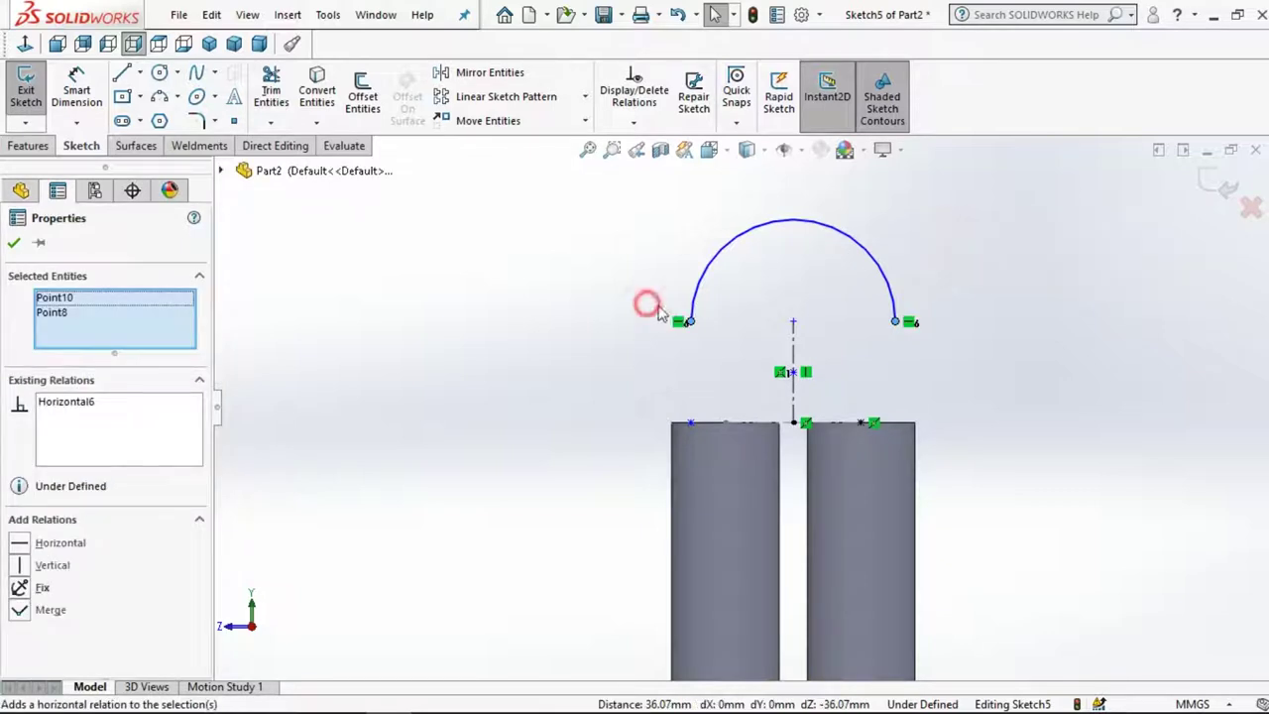
pyautogui.click(690, 425)
pyautogui.rightClick(691, 425)
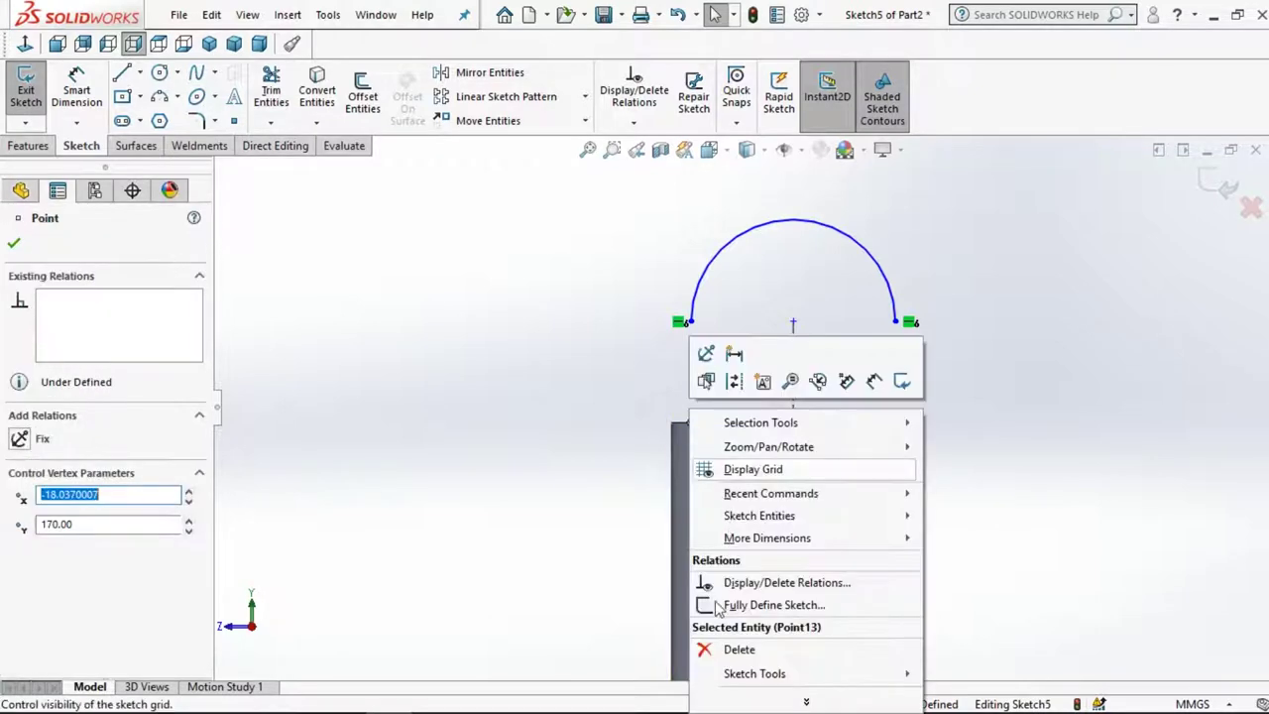
pyautogui.click(714, 640)
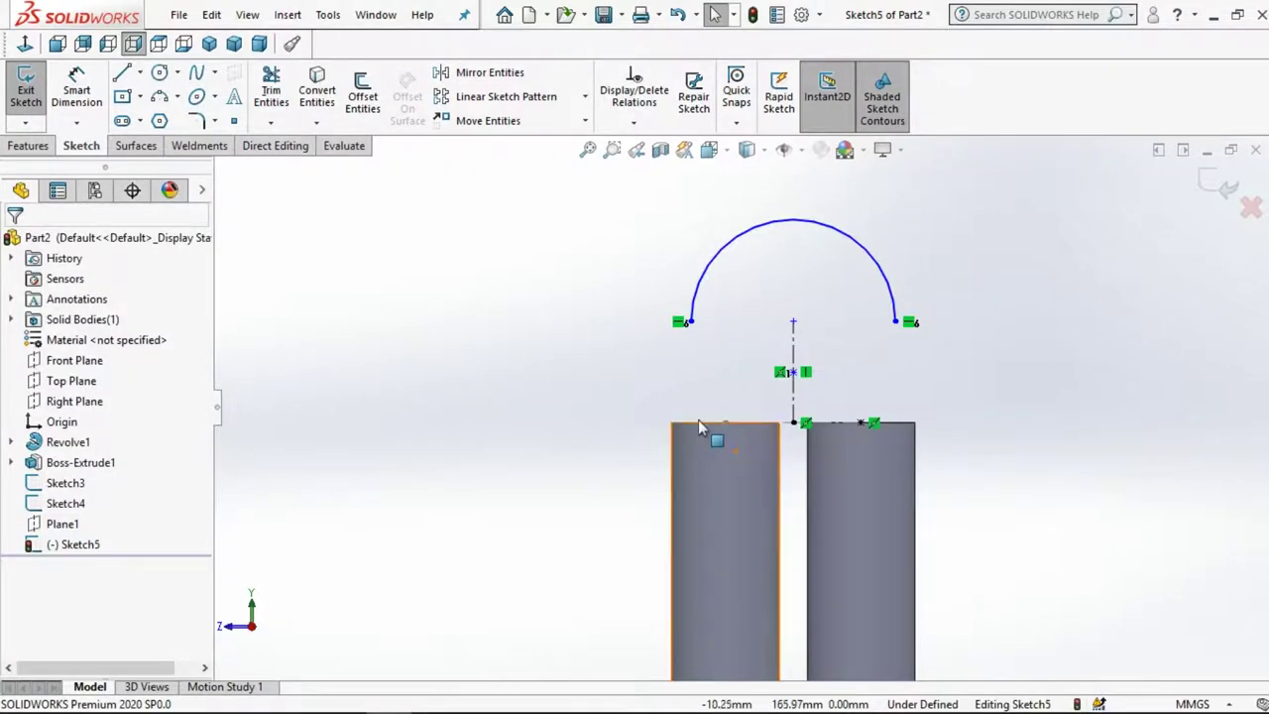
# Stretch the arc's left end onto the left cylinder top, removing the conflicting relation, and exit the sketch
pyautogui.moveTo(735, 452)
pyautogui.mouseDown(button='middle')
pyautogui.moveTo(722, 449)
pyautogui.moveTo(741, 412)
pyautogui.mouseUp(button='middle')
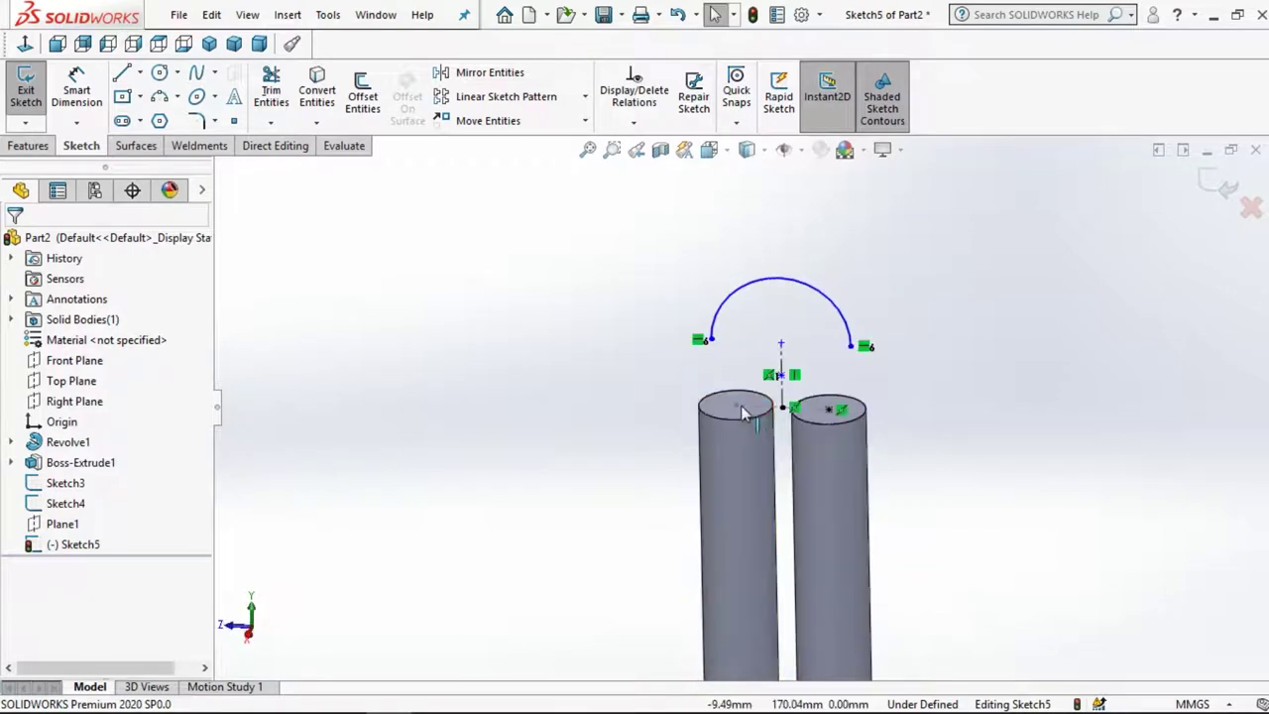
pyautogui.click(739, 410)
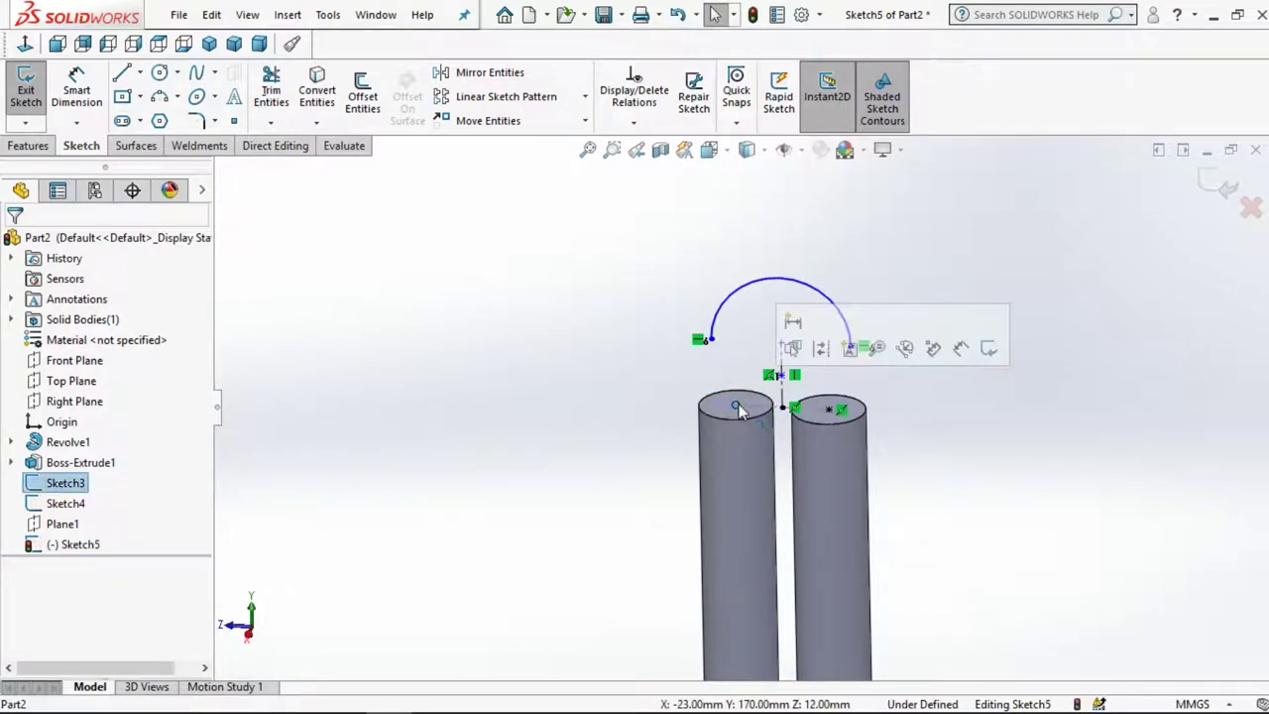
pyautogui.keyDown('ctrl'); pyautogui.click(712, 340); pyautogui.keyUp('ctrl')
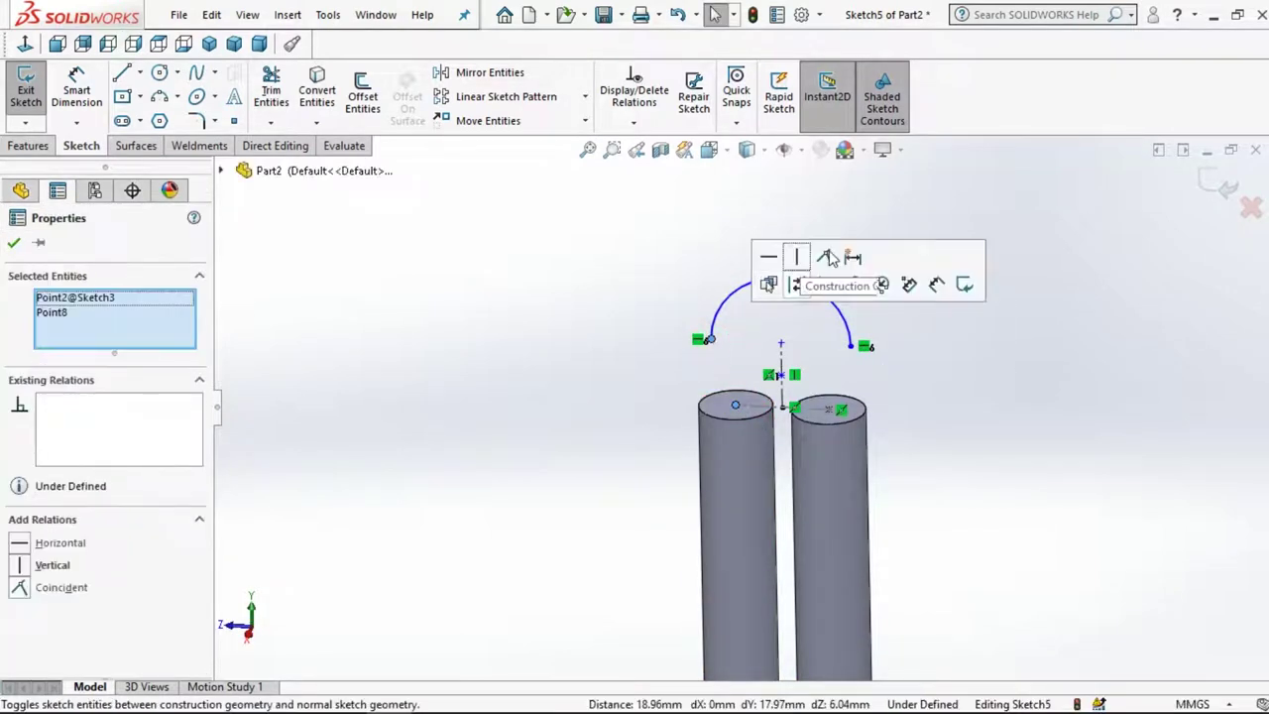
pyautogui.click(824, 257)
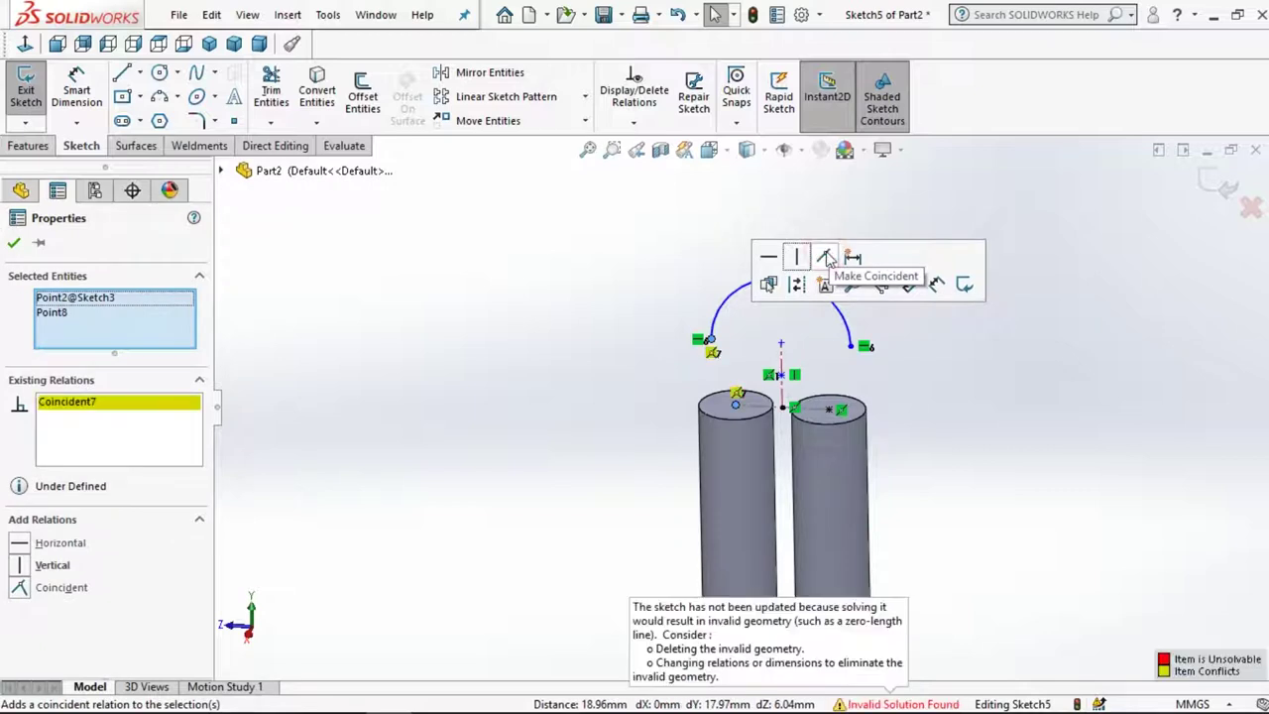
pyautogui.rightClick(714, 351)
pyautogui.click(753, 589)
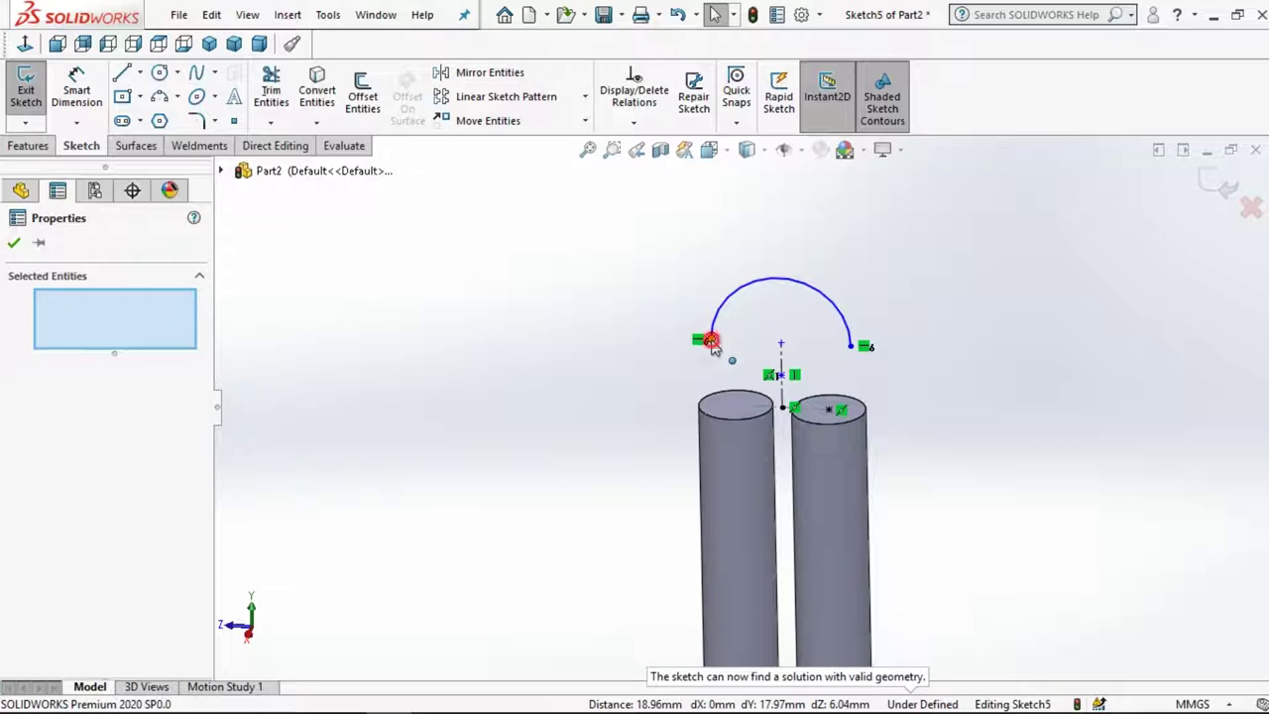
pyautogui.moveTo(710, 340); pyautogui.dragTo(710, 415)
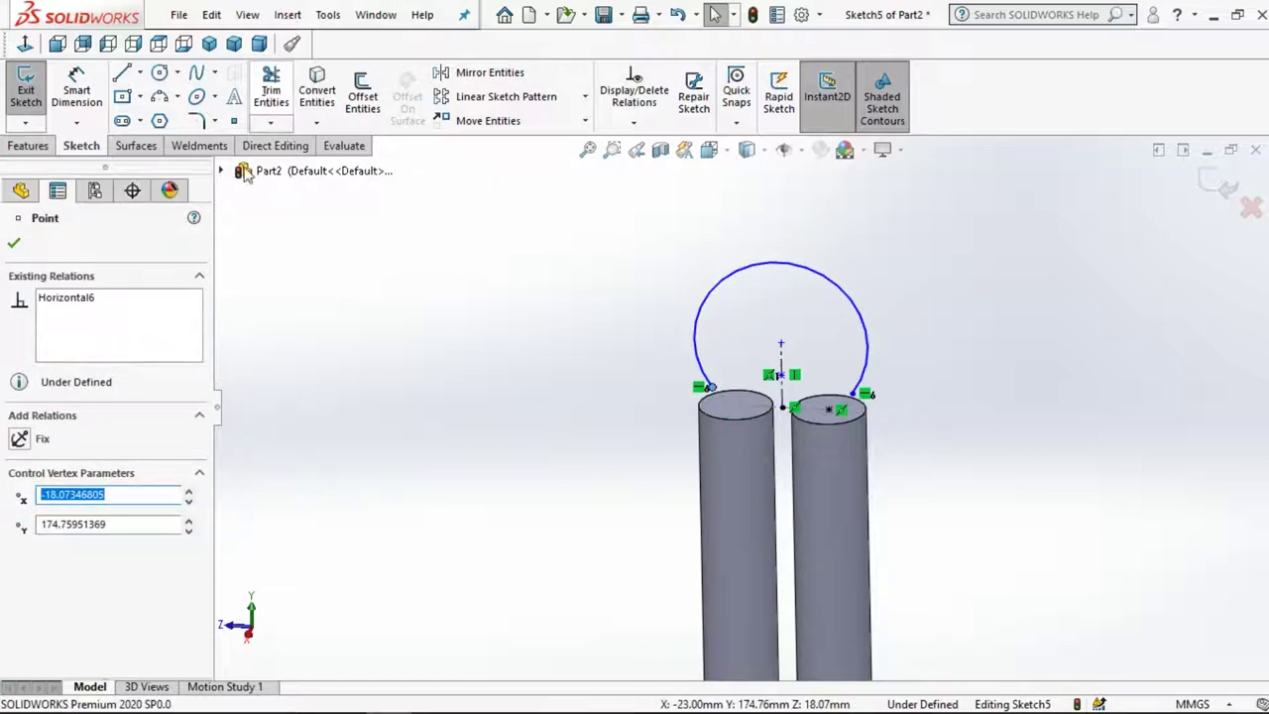
pyautogui.click(1218, 189)
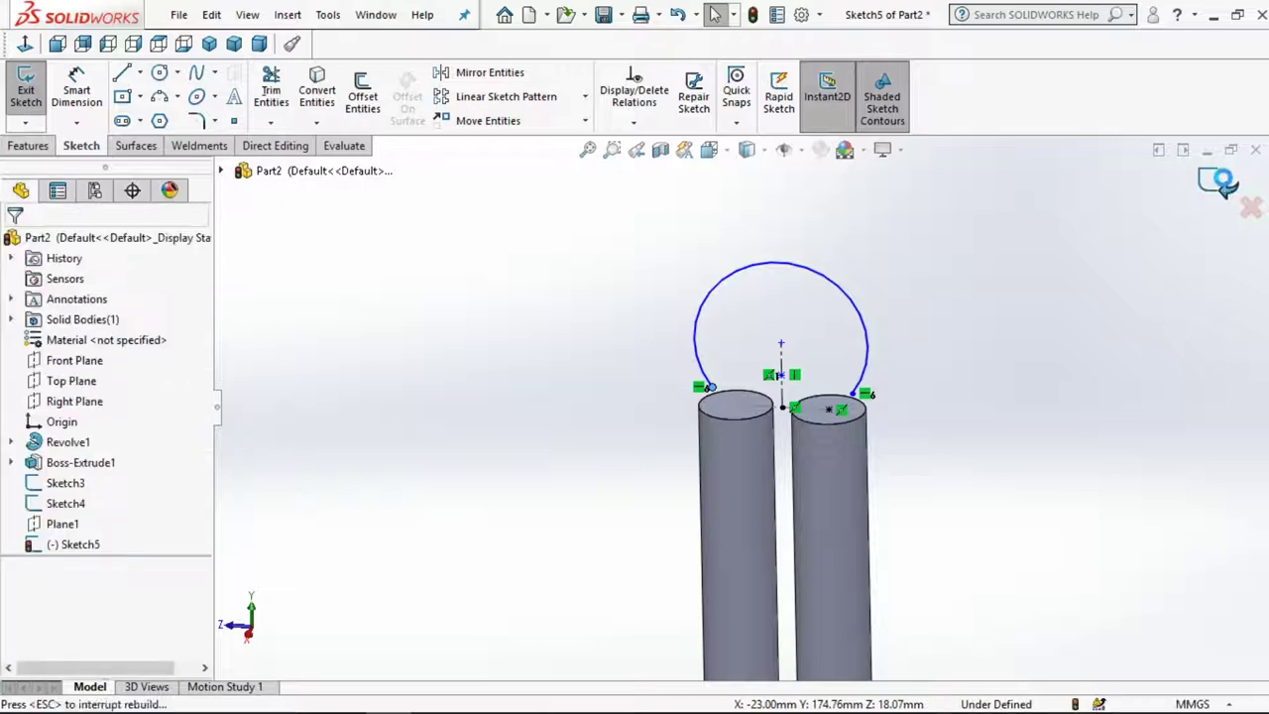
pyautogui.hotkey('ctrl', 'b')
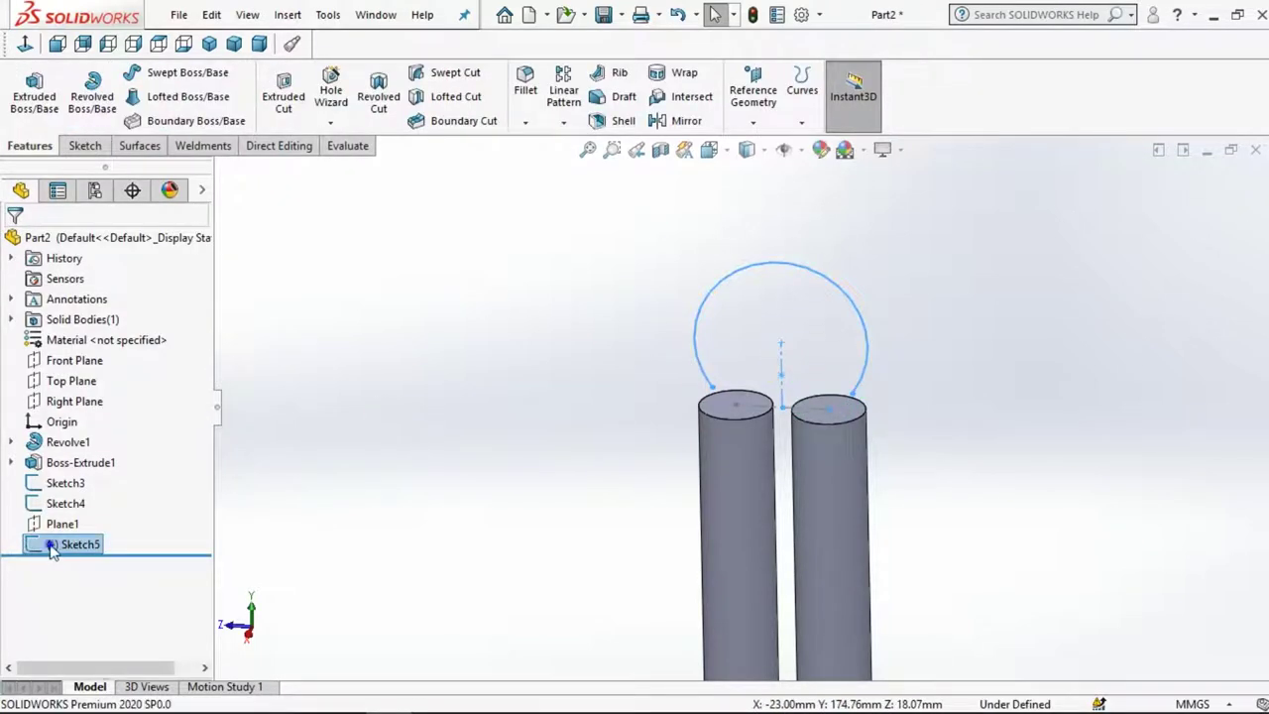
# Hide and delete Sketch5 from the part
pyautogui.rightClick(52, 553)
pyautogui.click(84, 448)
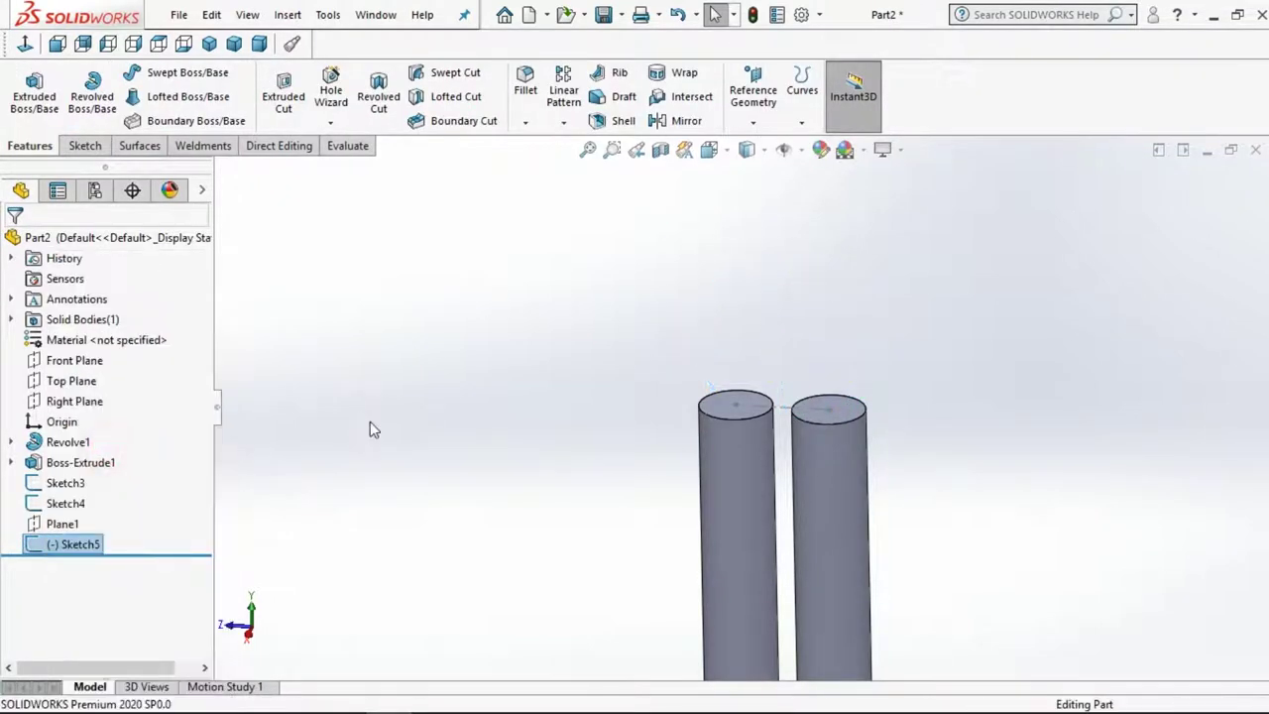
pyautogui.click(402, 409)
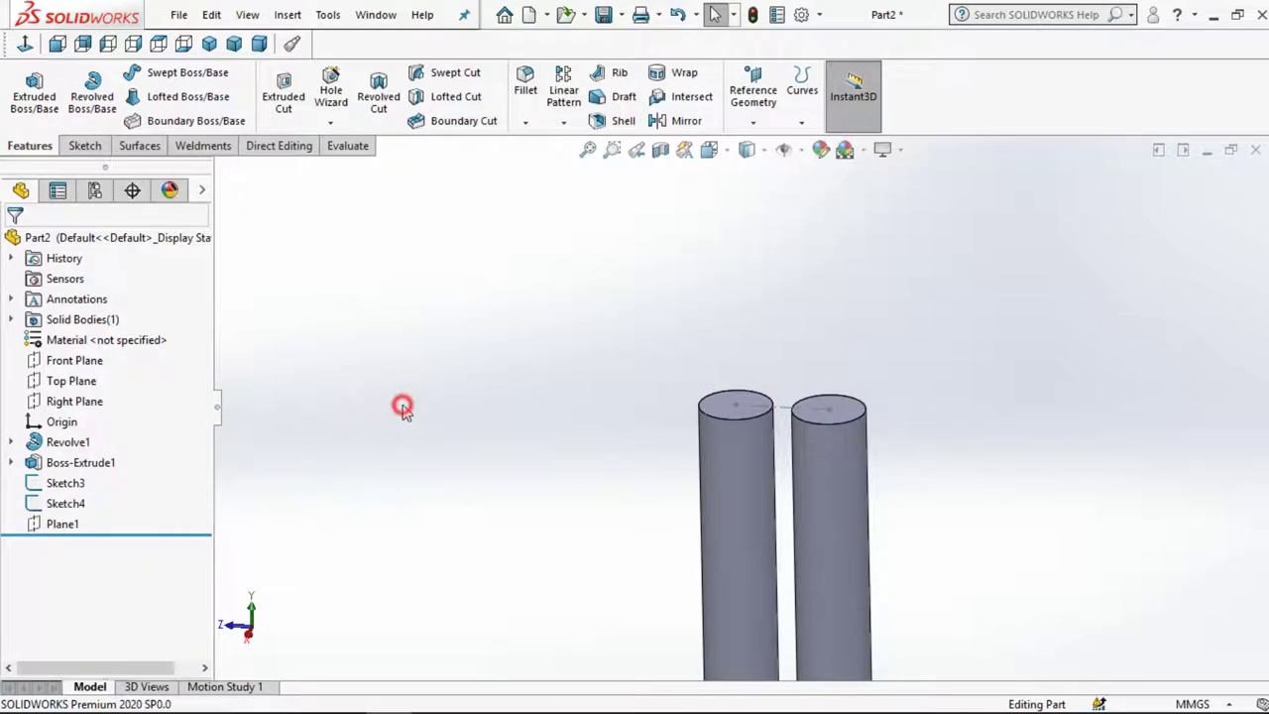
# Start Sketch6 on Plane1, facing it head-on and zoomed in, with the slot shapes listed
pyautogui.click(40, 524)
pyautogui.click(306, 479)
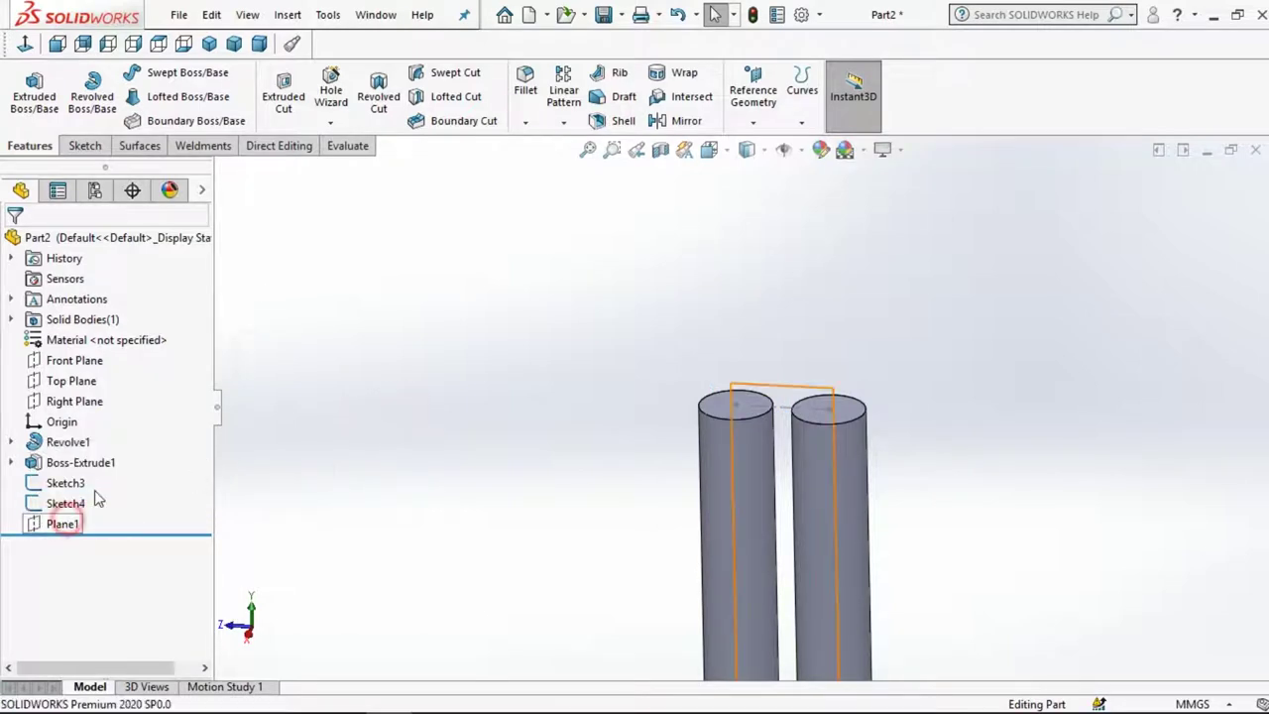
pyautogui.click(113, 487)
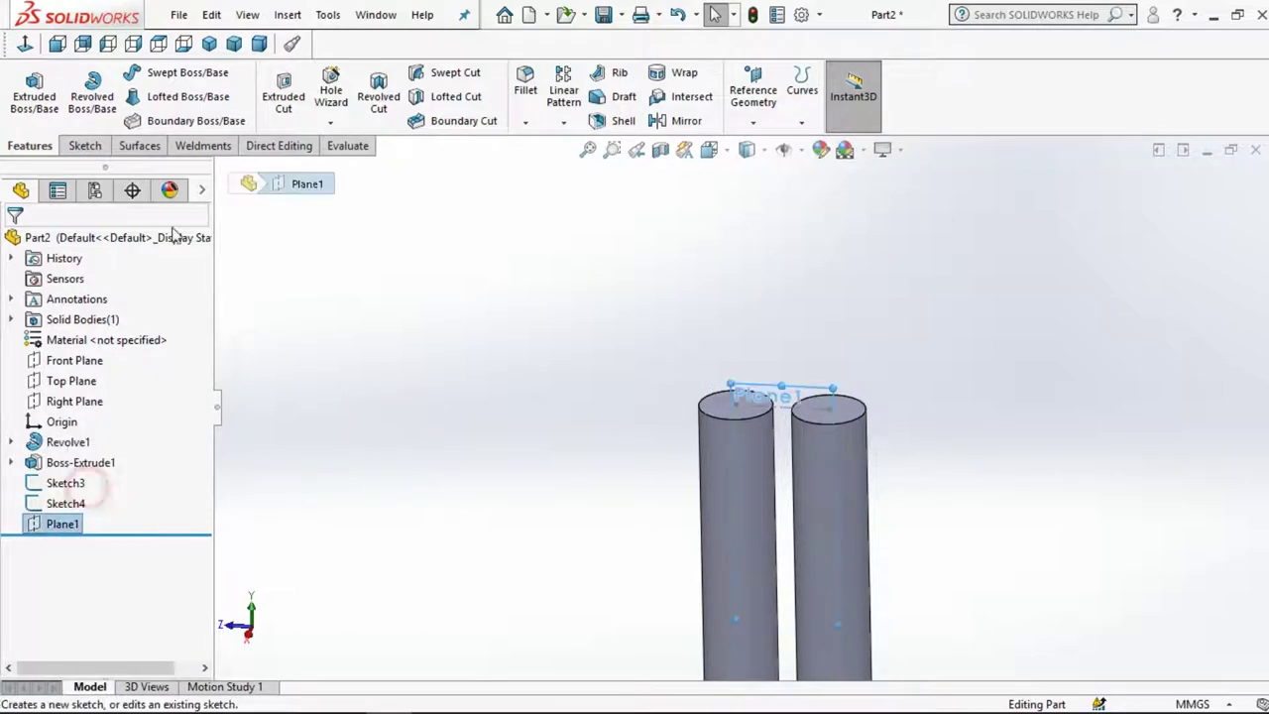
pyautogui.click(28, 43)
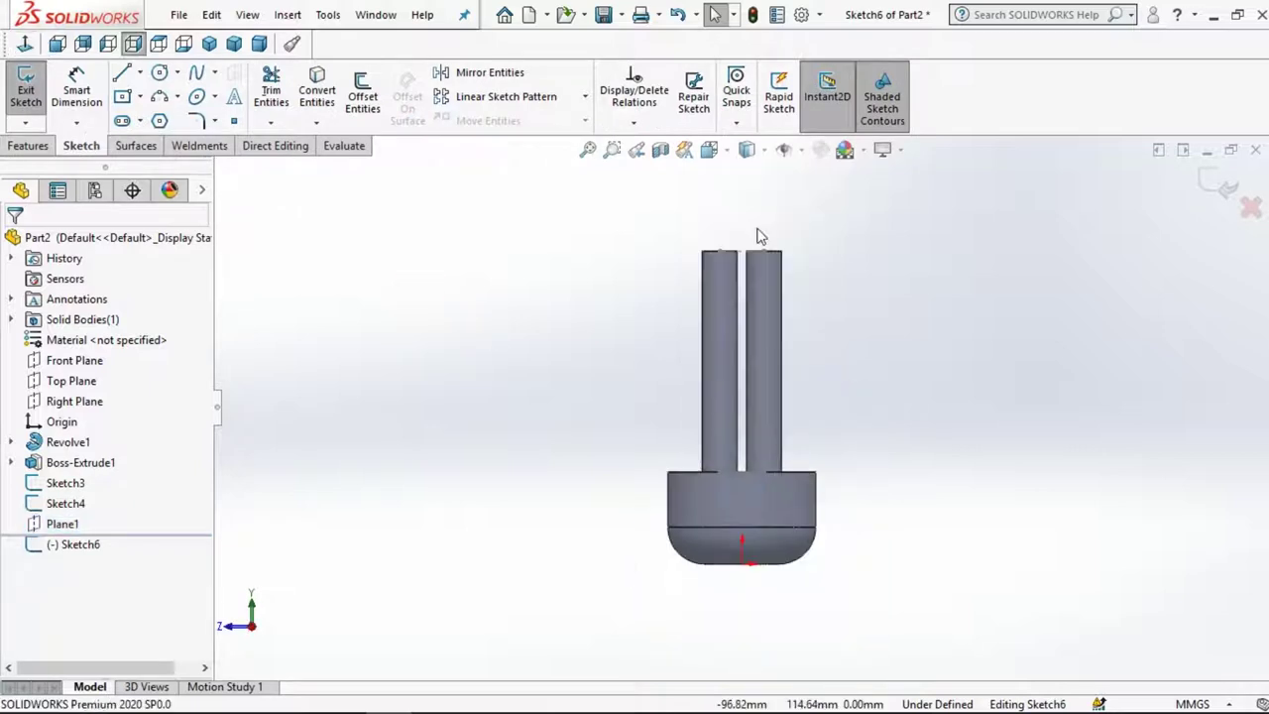
pyautogui.scroll(-2, 757, 235)
pyautogui.scroll(-2, 744, 343)
pyautogui.scroll(-3, 744, 371)
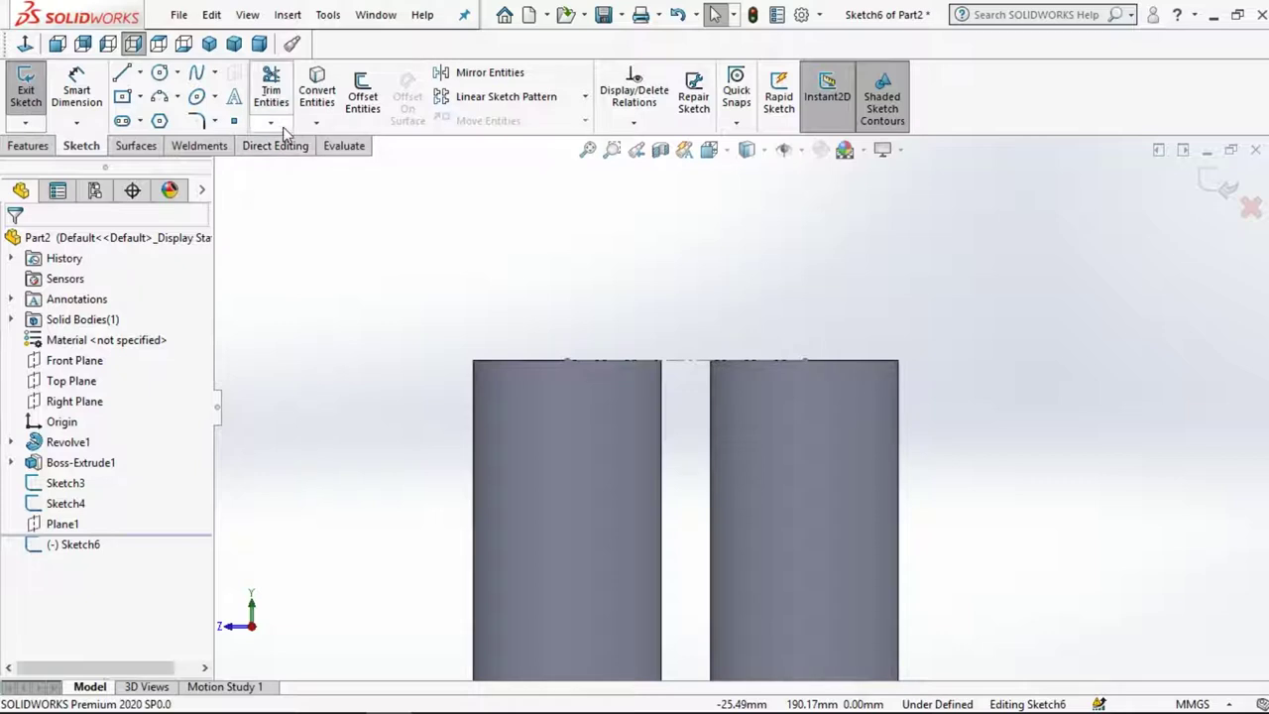
pyautogui.click(140, 121)
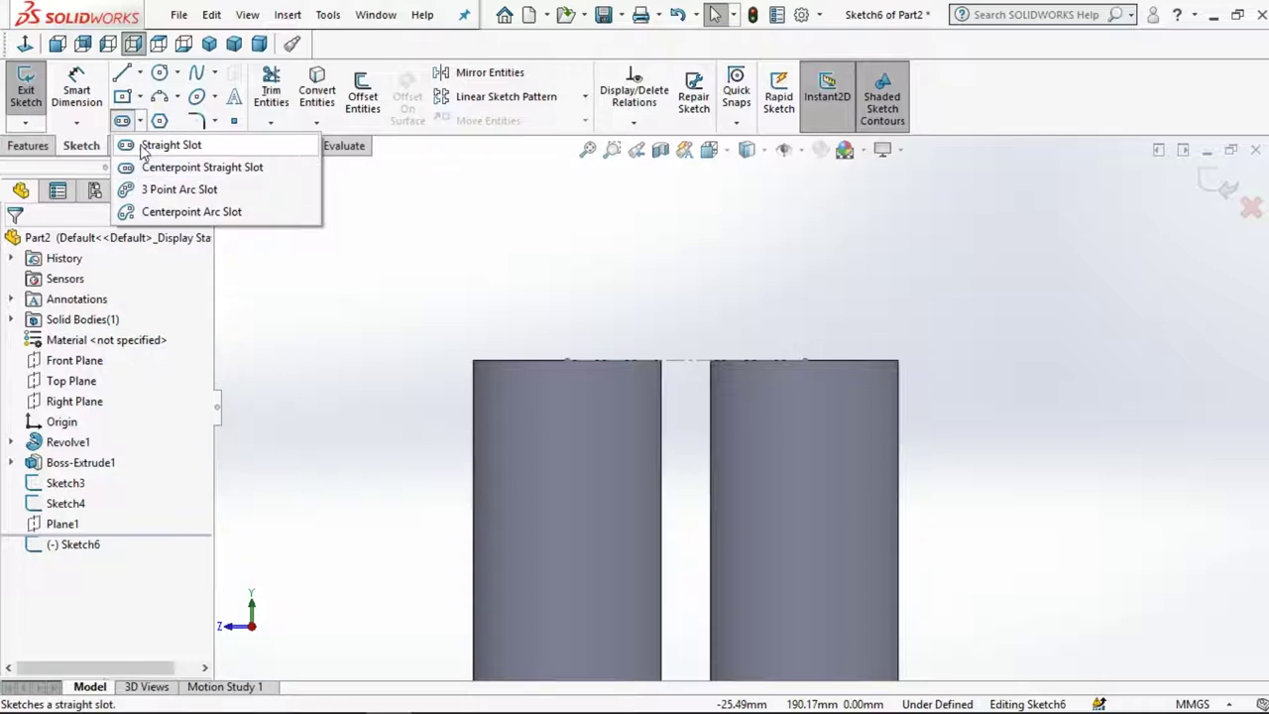
# Draw a first straight slot in the gap between the columns, then undo it
pyautogui.click(143, 145)
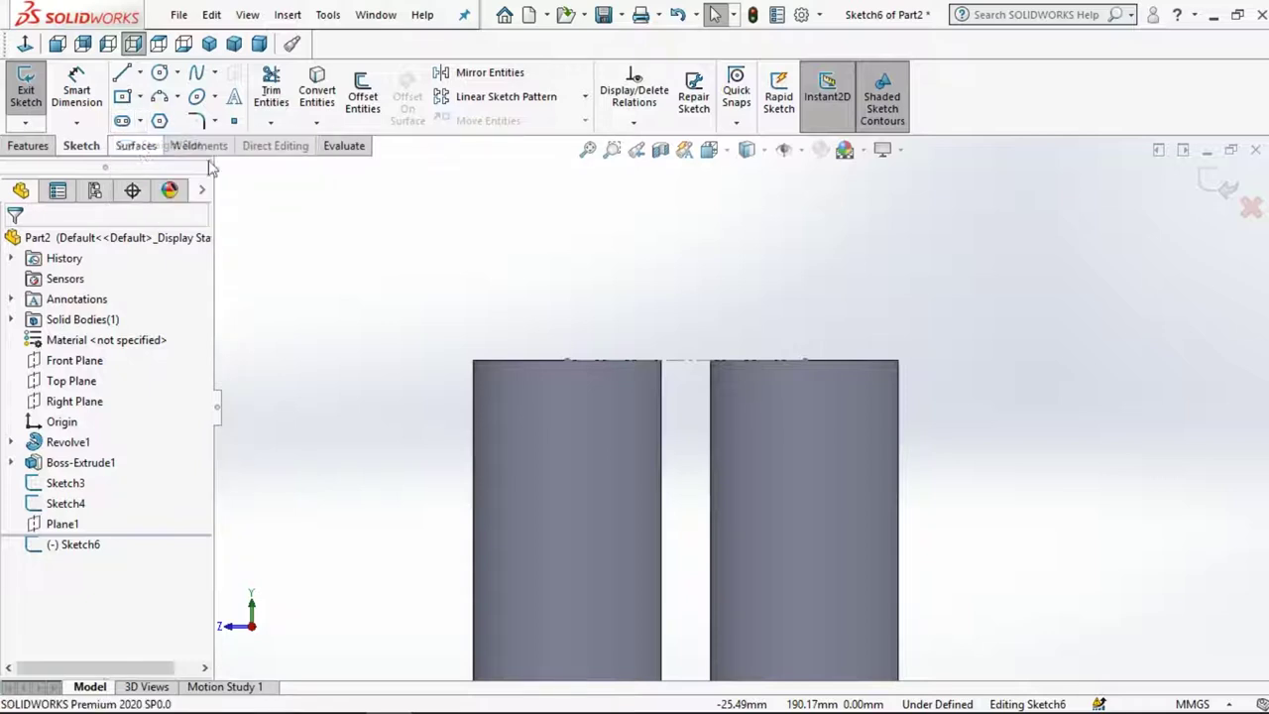
pyautogui.click(685, 448)
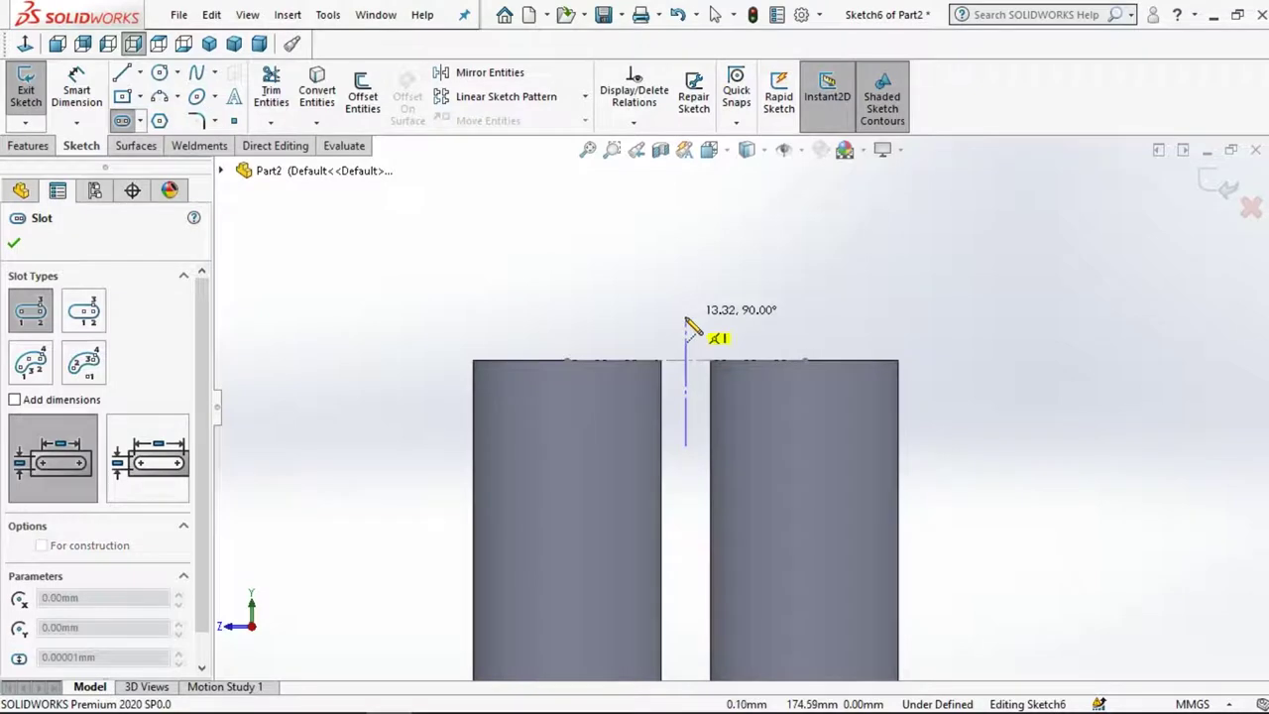
pyautogui.click(686, 319)
pyautogui.click(731, 317)
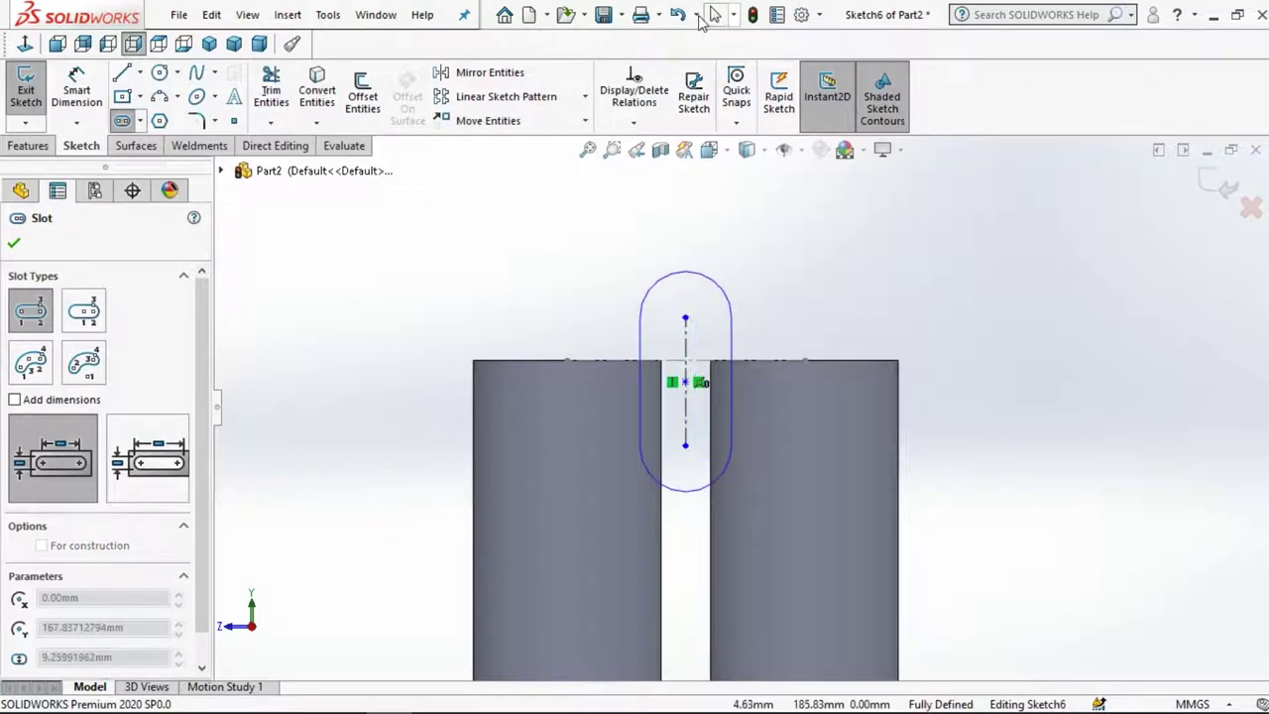
pyautogui.click(718, 18)
pyautogui.hotkey('ctrl', 'z')
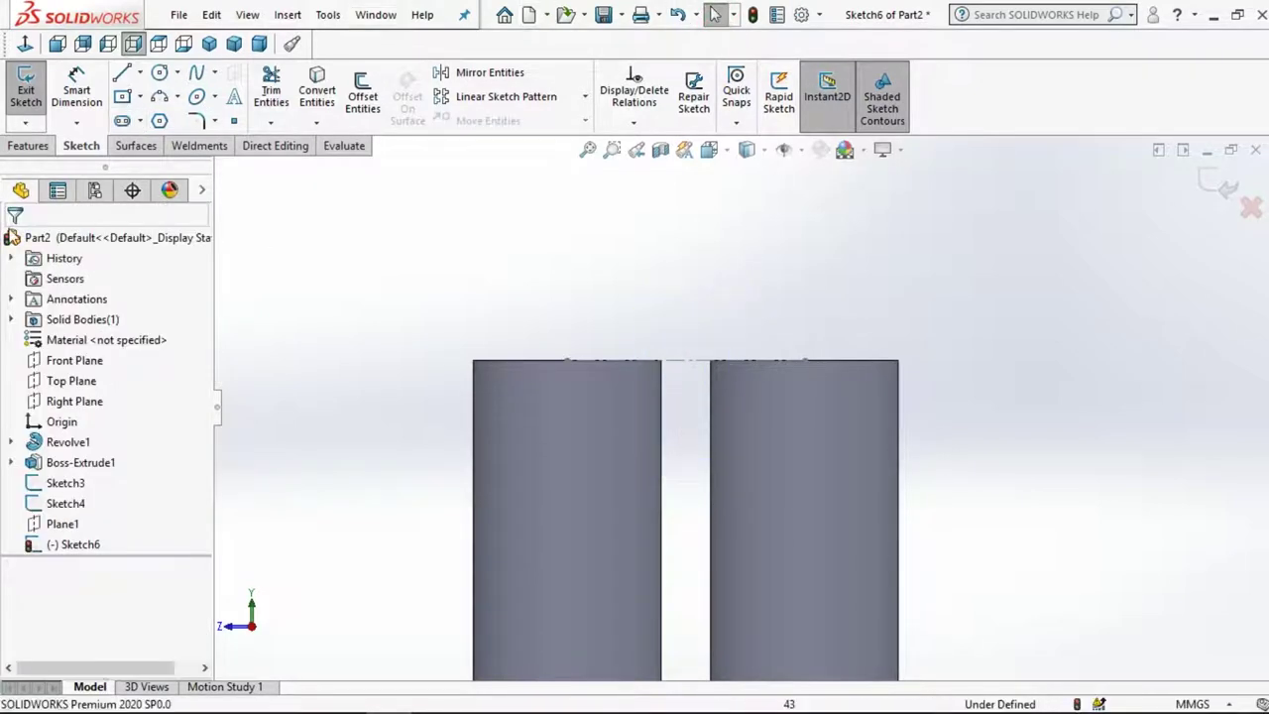
# Redraw the straight slot from low in the gap up to the cylinder tops, wide enough to span both cylinders
pyautogui.click(677, 588)
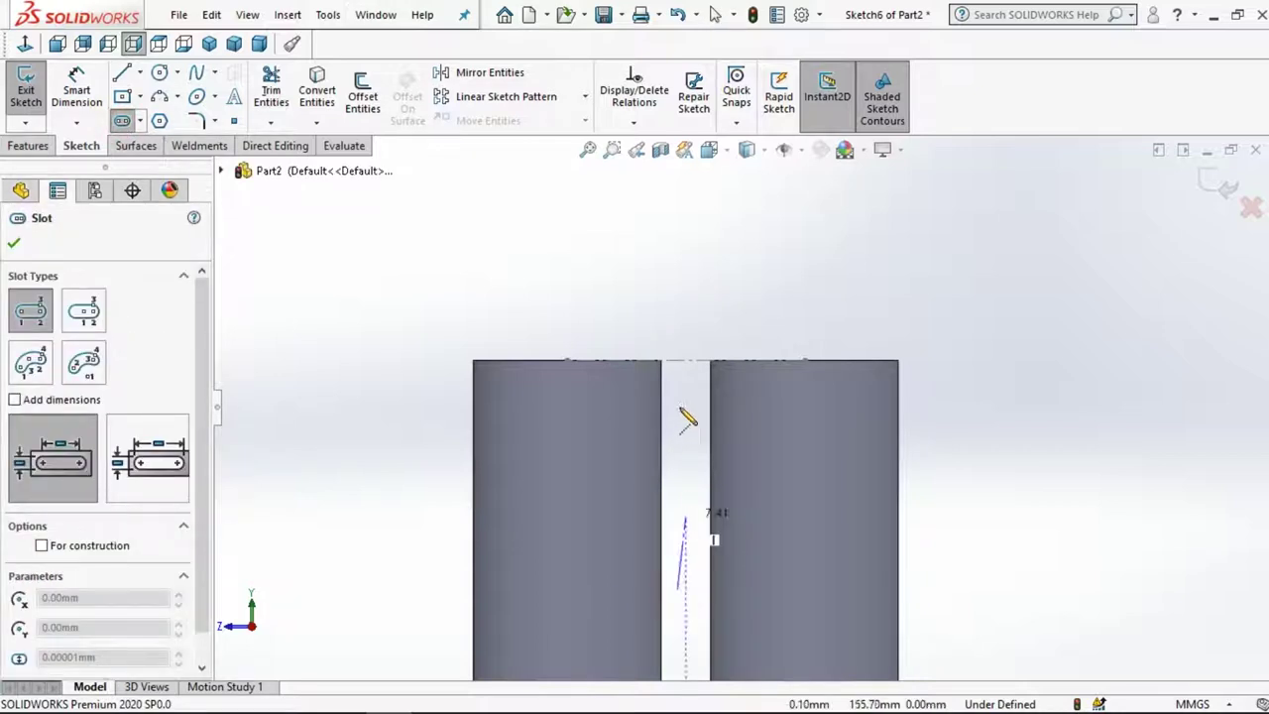
pyautogui.click(685, 361)
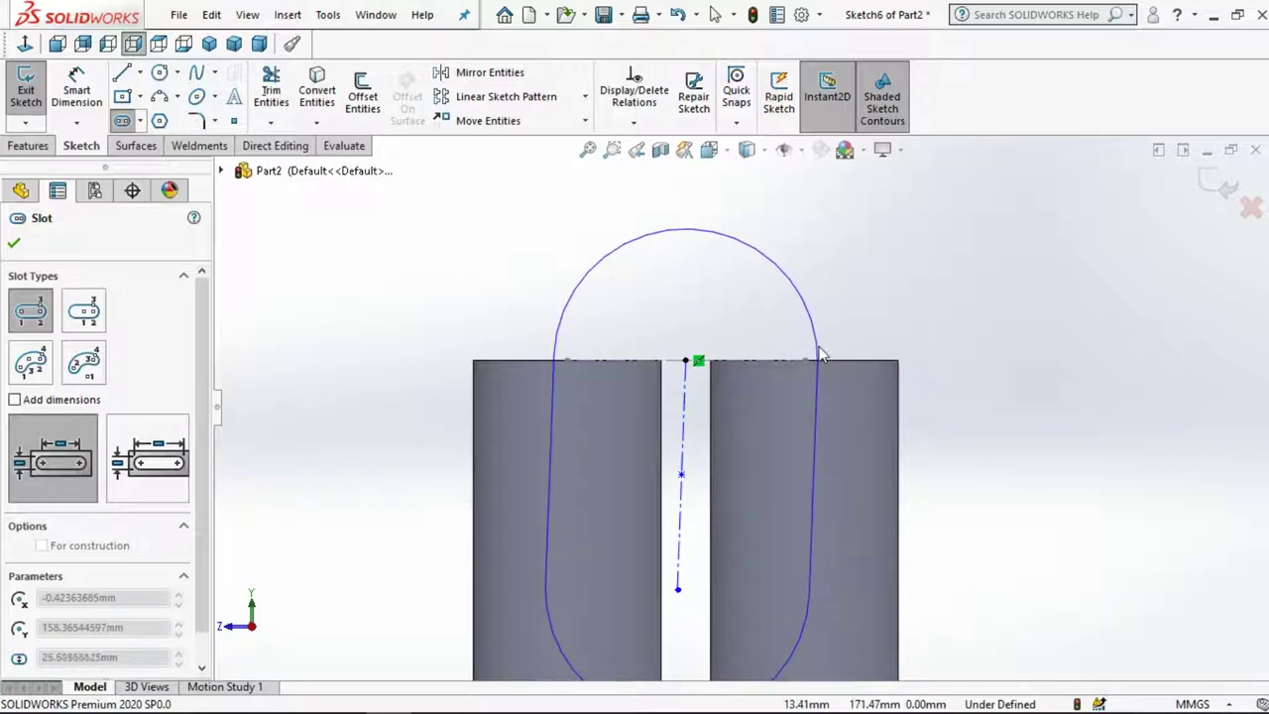
pyautogui.click(818, 350)
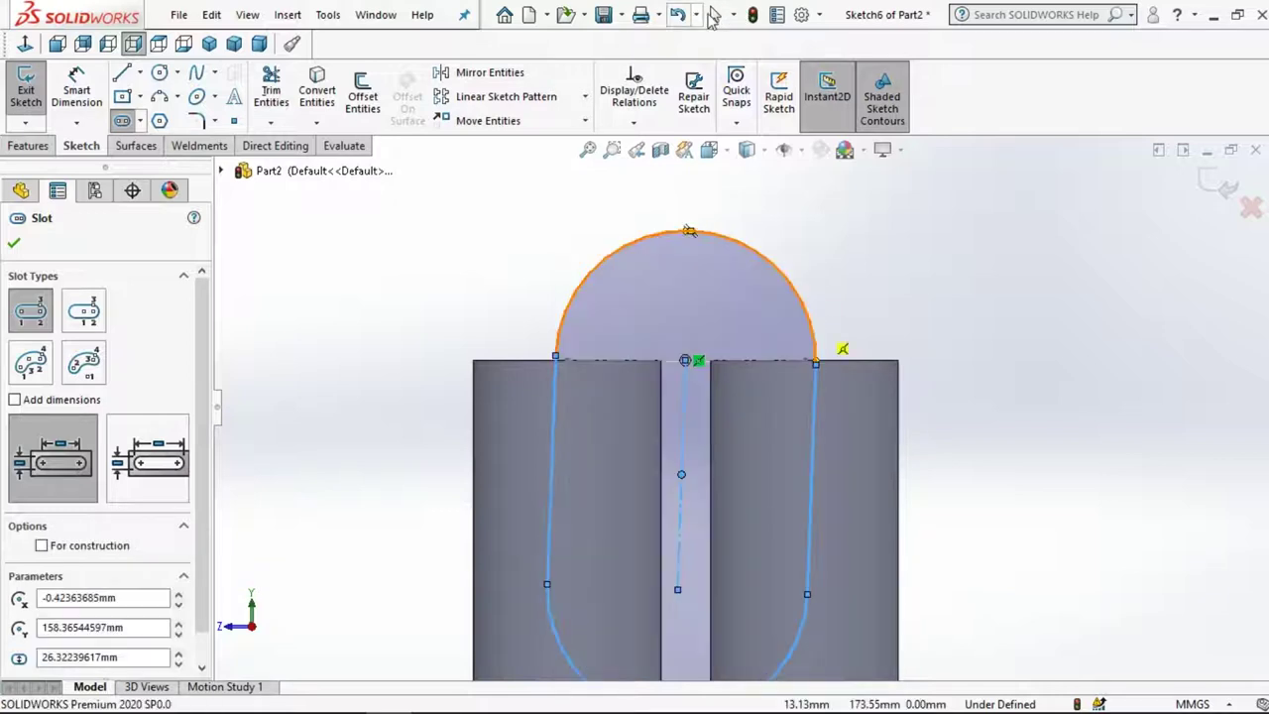
pyautogui.click(713, 14)
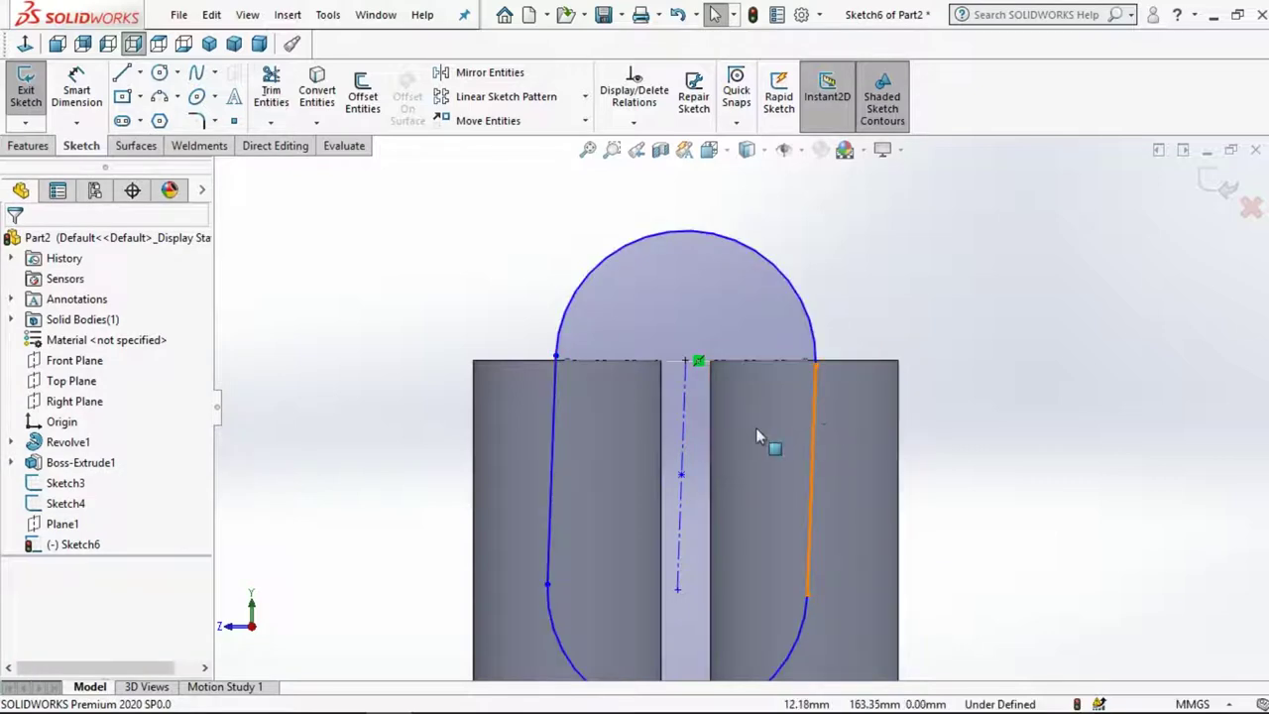
# Add a Vertical relation to the slot centreline
pyautogui.click(684, 448)
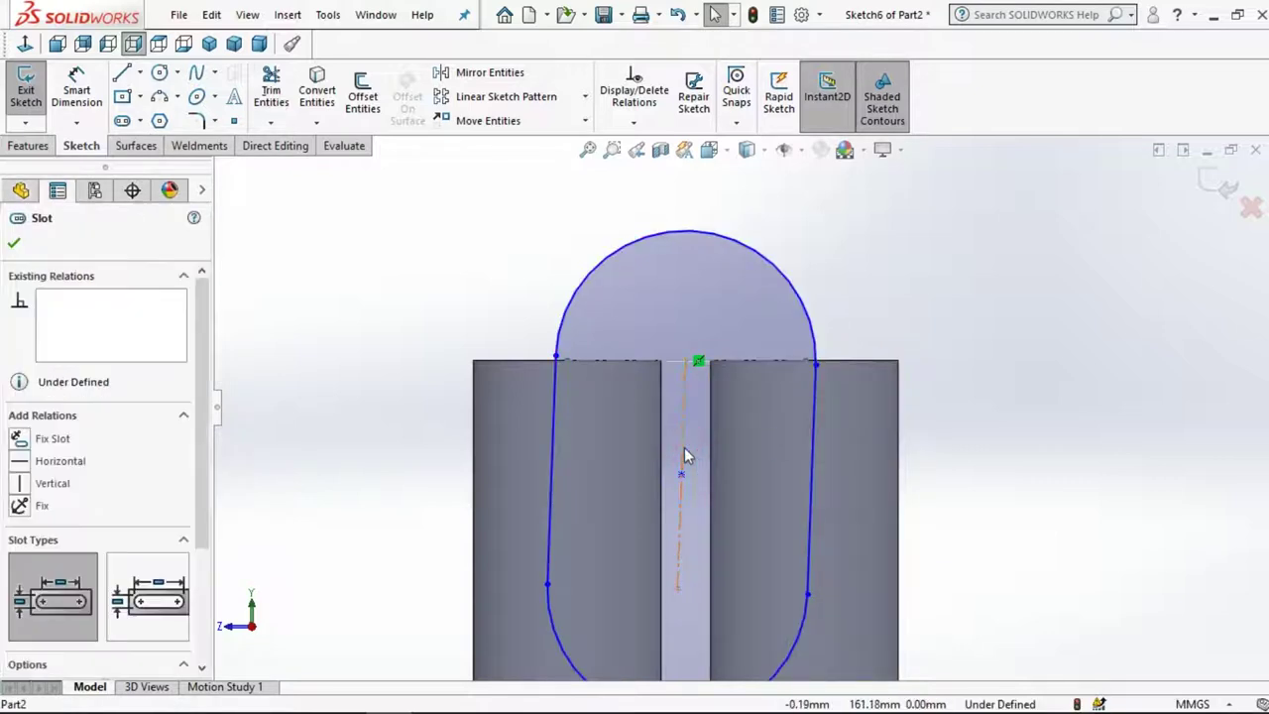
pyautogui.click(795, 364)
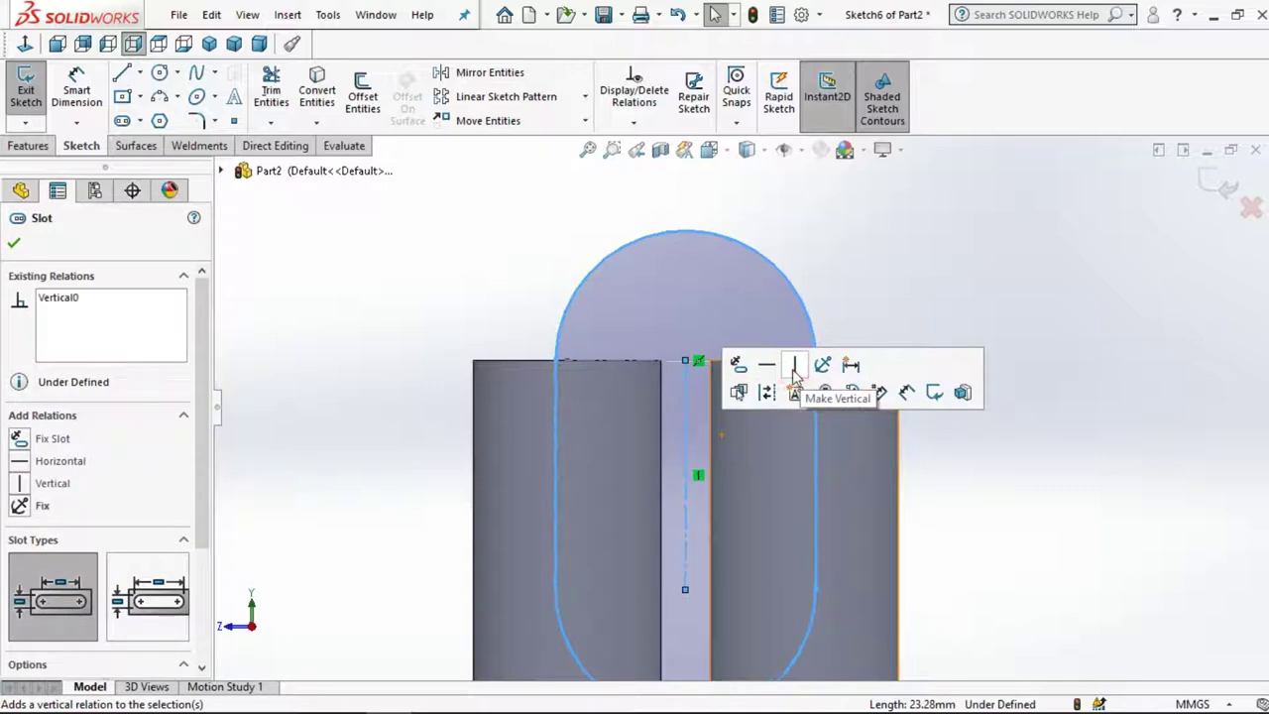
pyautogui.click(384, 288)
pyautogui.scroll(-3, 625, 357)
pyautogui.scroll(3, 580, 375)
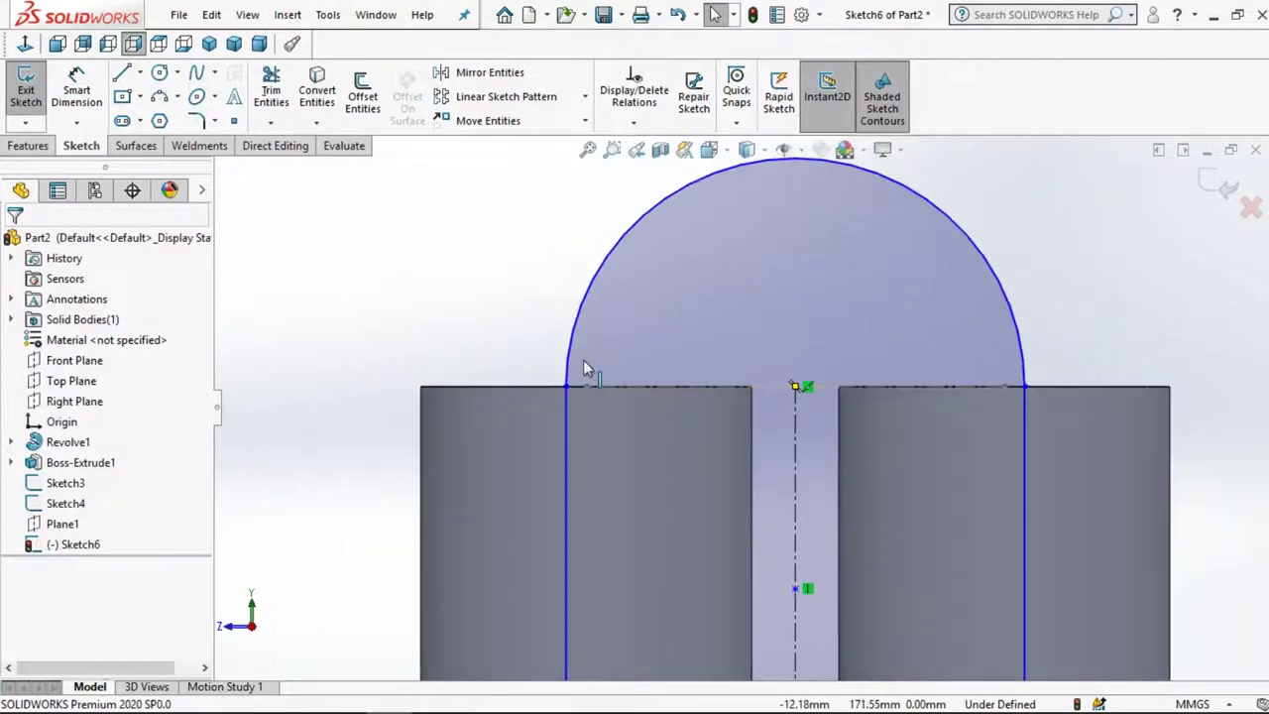
# Make the slot's left endpoint coincident with the left cylinder-top centre point
pyautogui.moveTo(731, 269); pyautogui.dragTo(776, 299, button='middle')
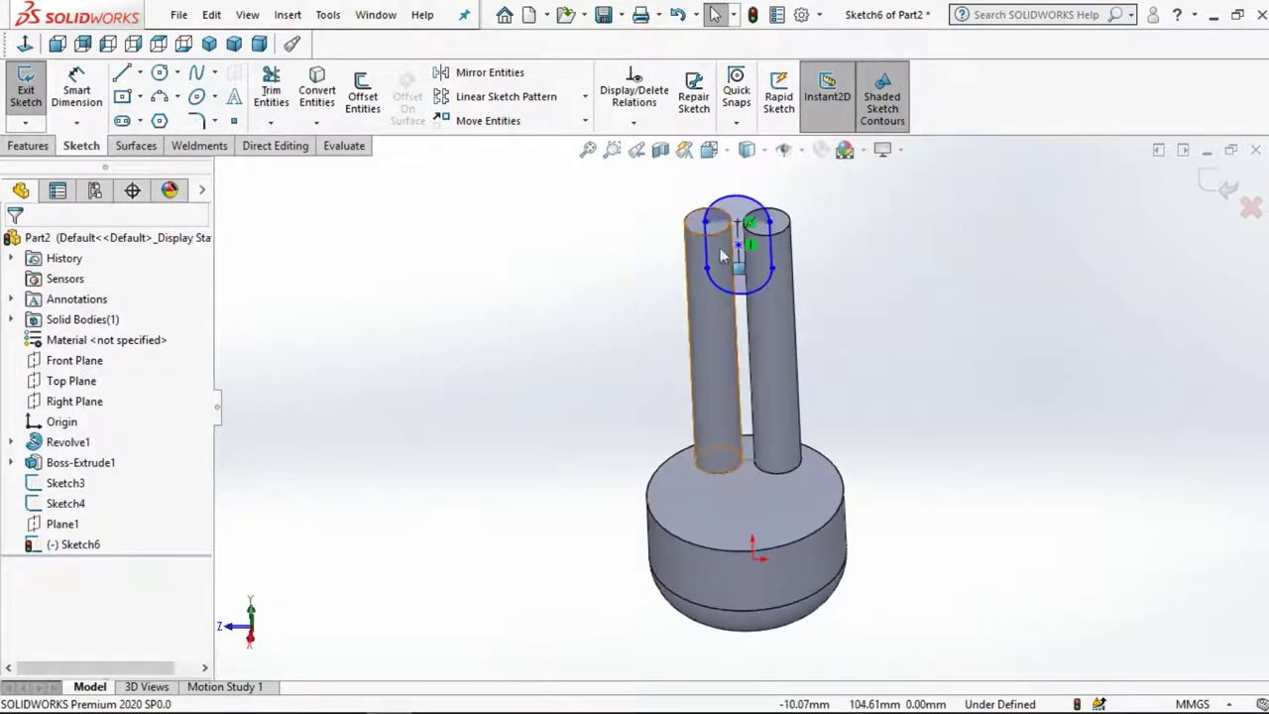
pyautogui.scroll(-5, 769, 337)
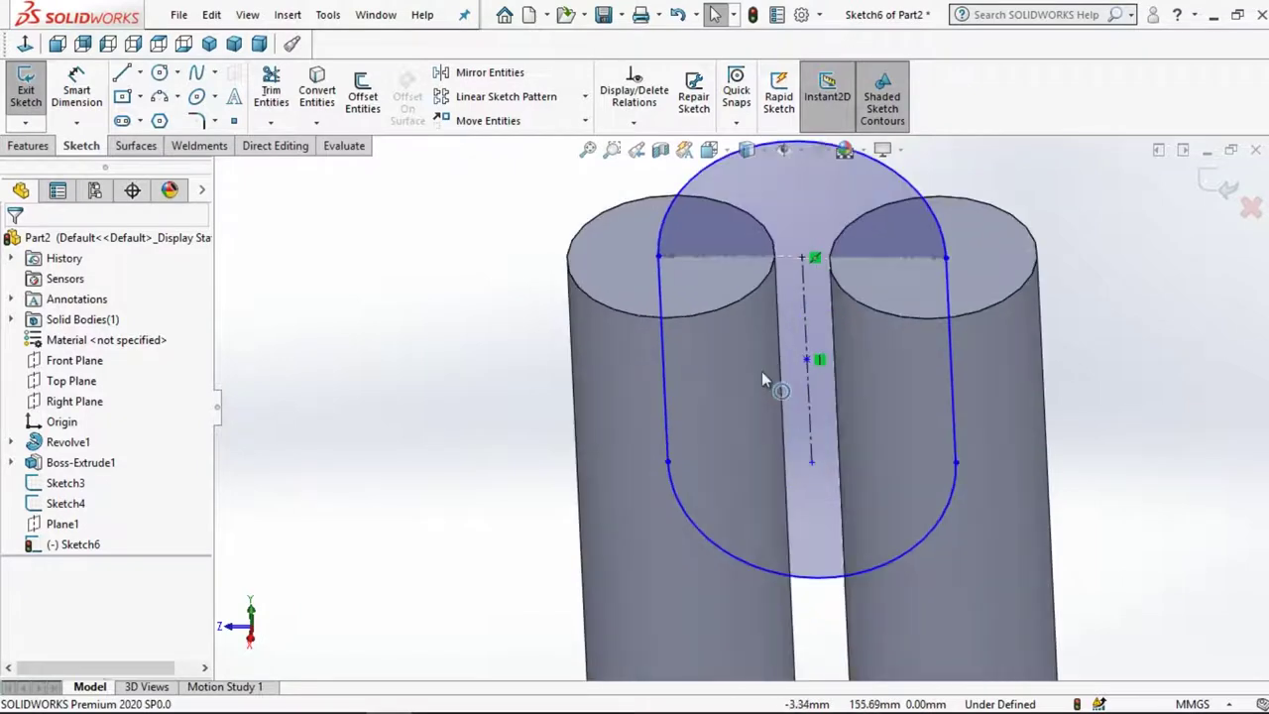
pyautogui.click(673, 256)
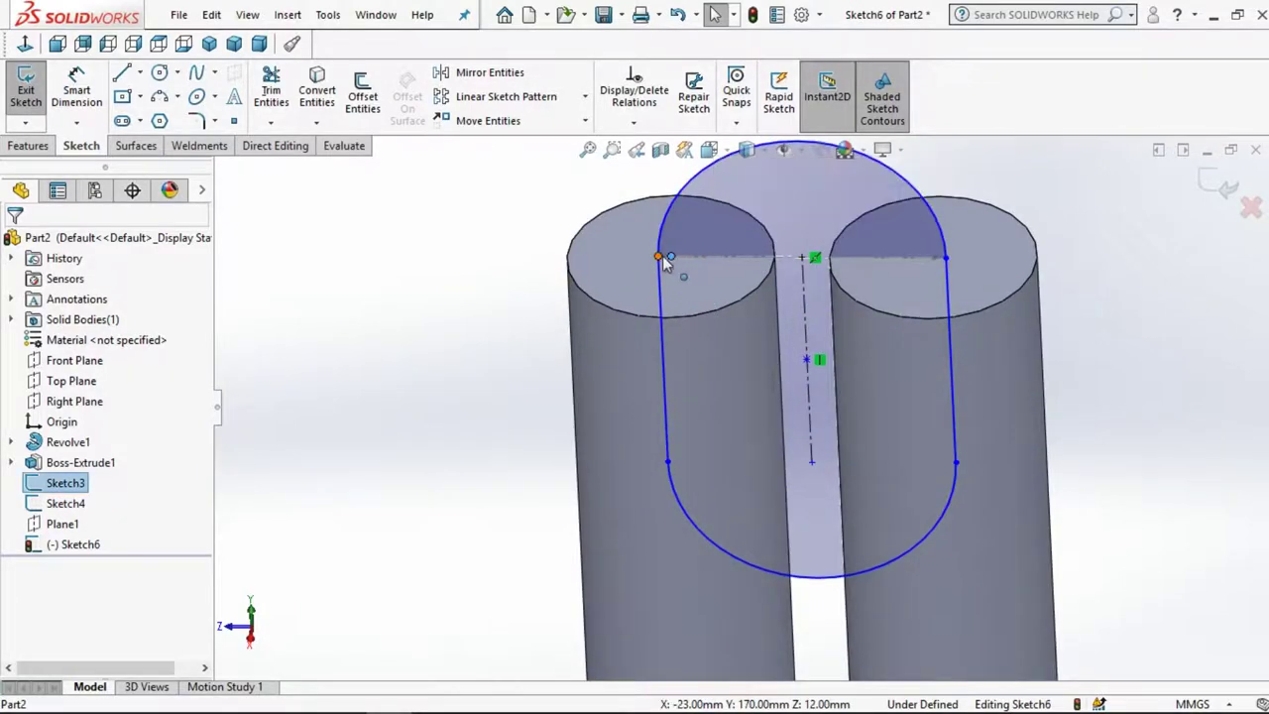
pyautogui.keyDown('ctrl'); pyautogui.click(662, 255); pyautogui.keyUp('ctrl')
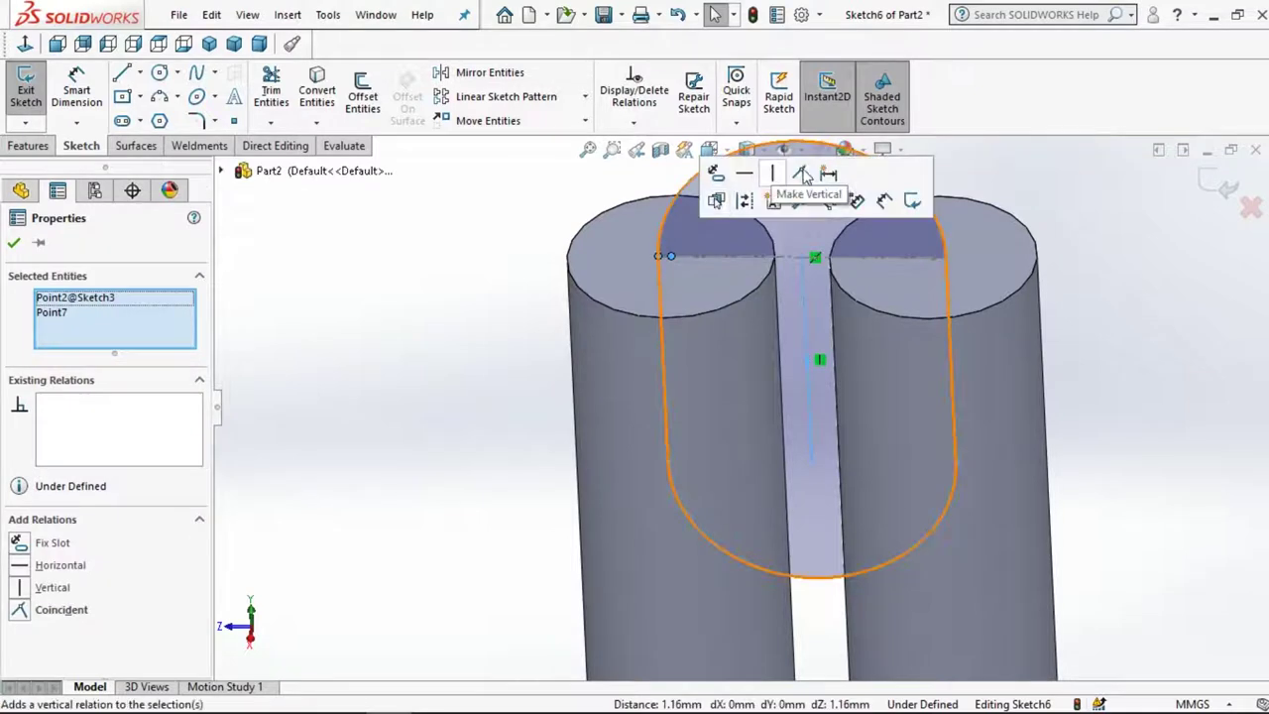
pyautogui.click(803, 174)
pyautogui.click(417, 231)
pyautogui.scroll(3, 689, 314)
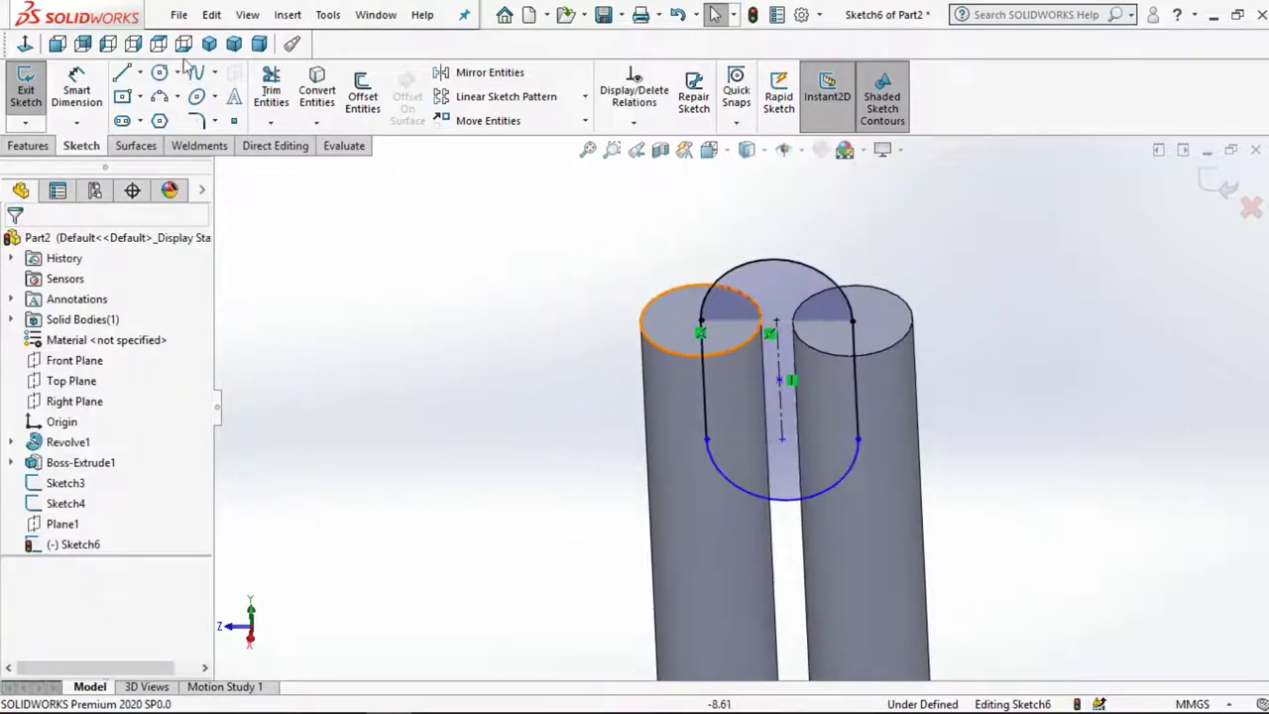
# Set the view Normal To the sketch plane
pyautogui.click(24, 44)
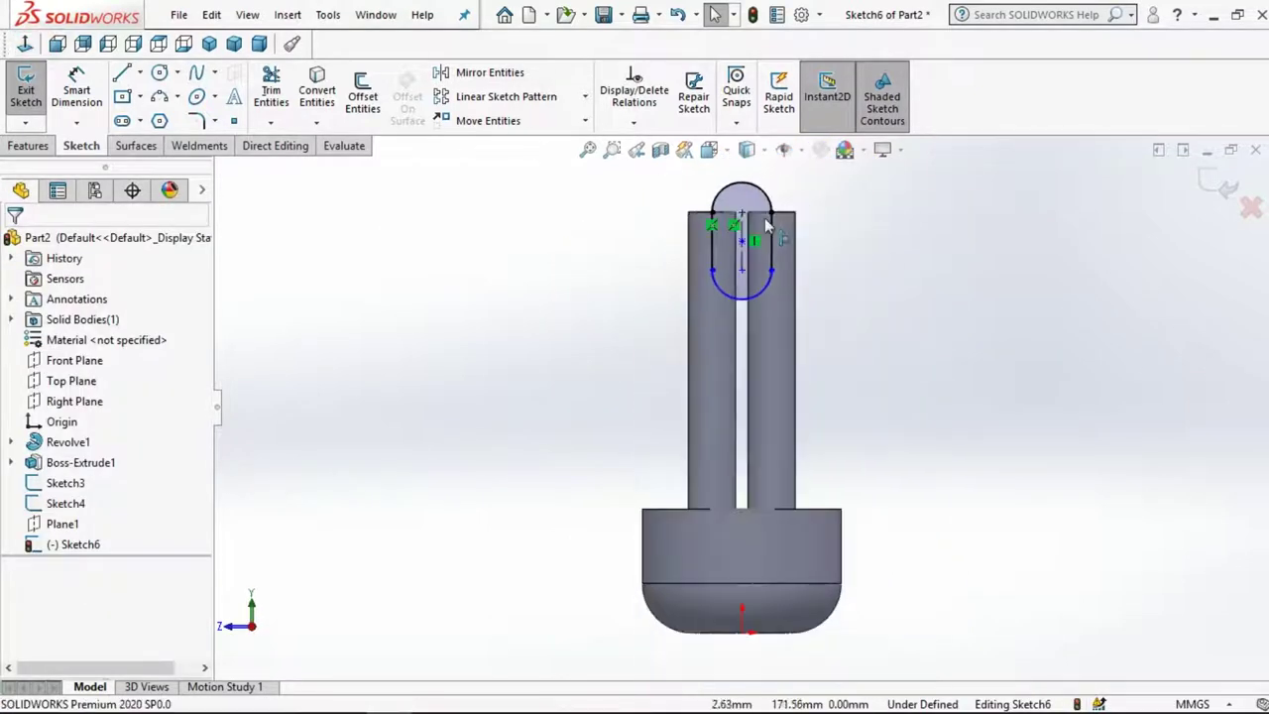
pyautogui.scroll(-2, 694, 188)
pyautogui.scroll(-1, 694, 188)
# Trim both slot lines and the lower arc to leave only the upper arc, then exit Sketch6
pyautogui.click(271, 87)
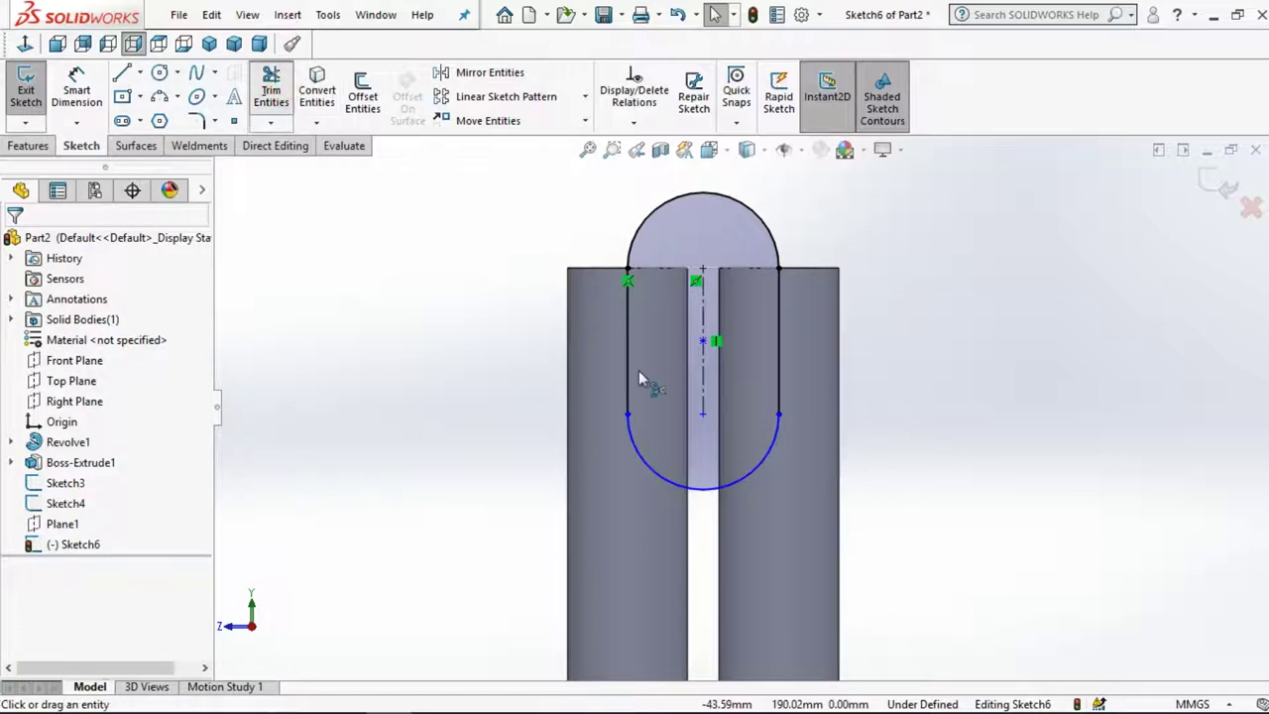
pyautogui.click(630, 363)
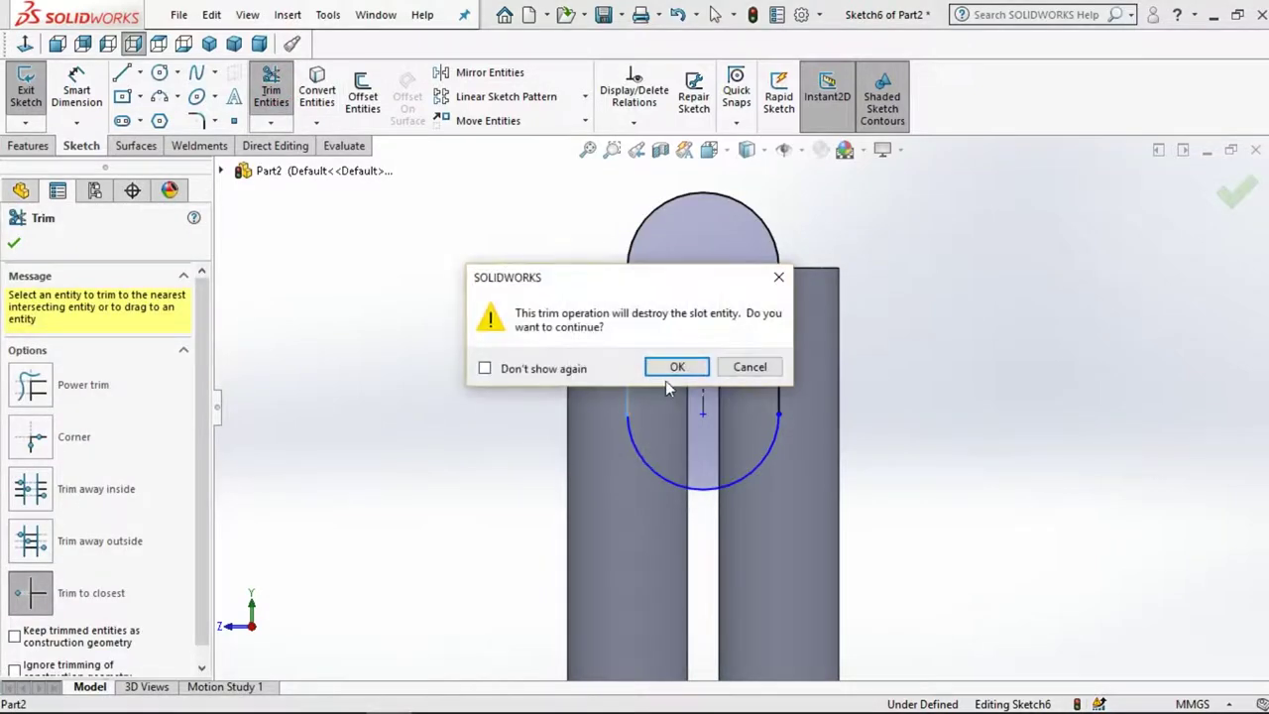
pyautogui.press('Return')
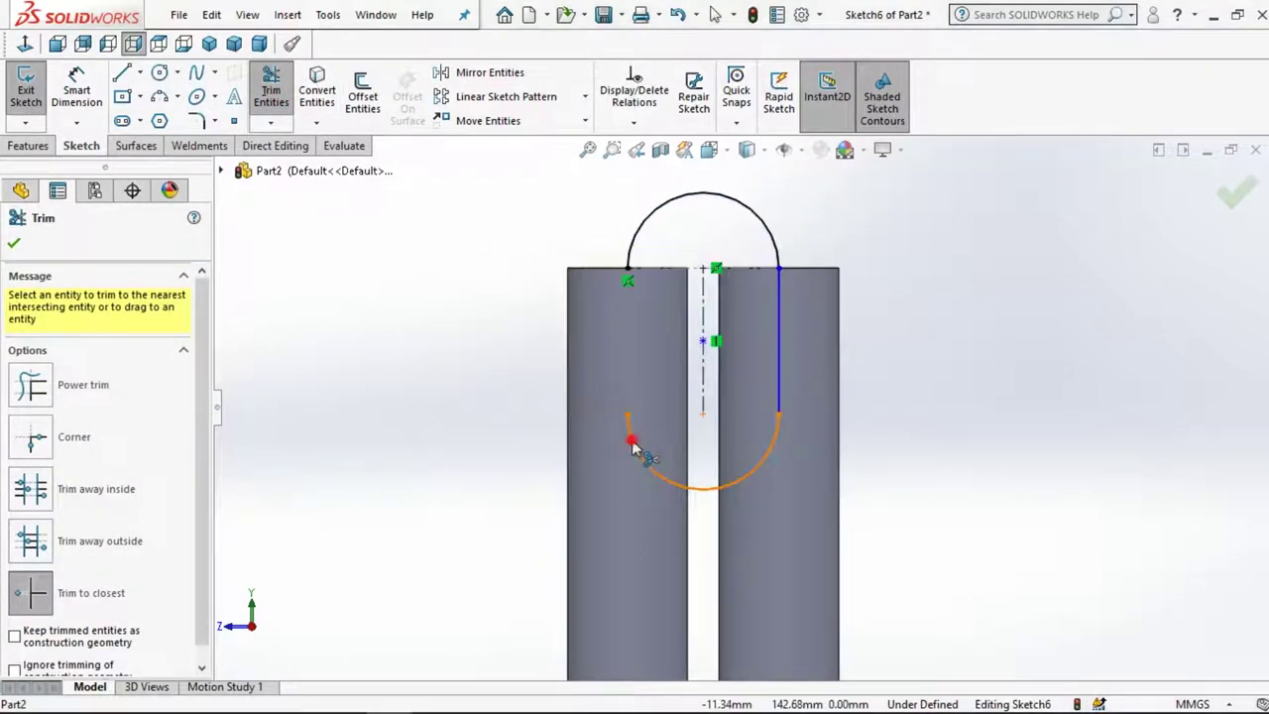
pyautogui.click(629, 434)
pyautogui.click(782, 392)
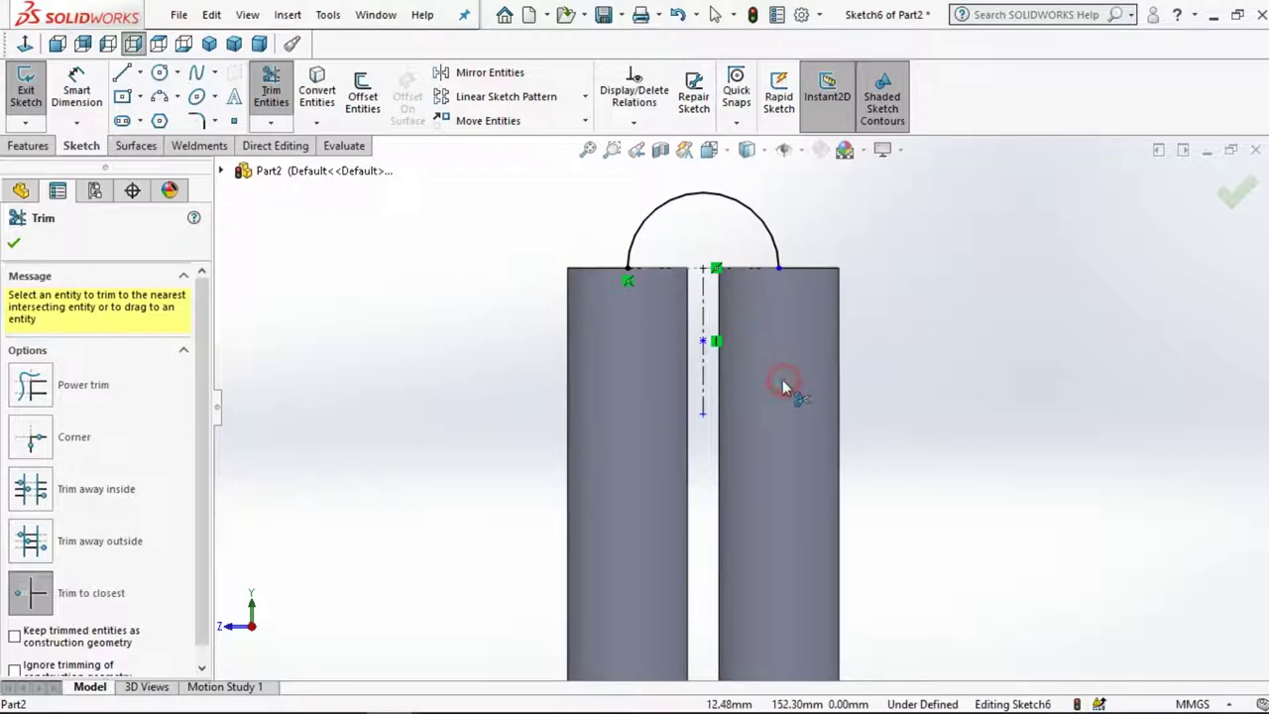
pyautogui.click(23, 91)
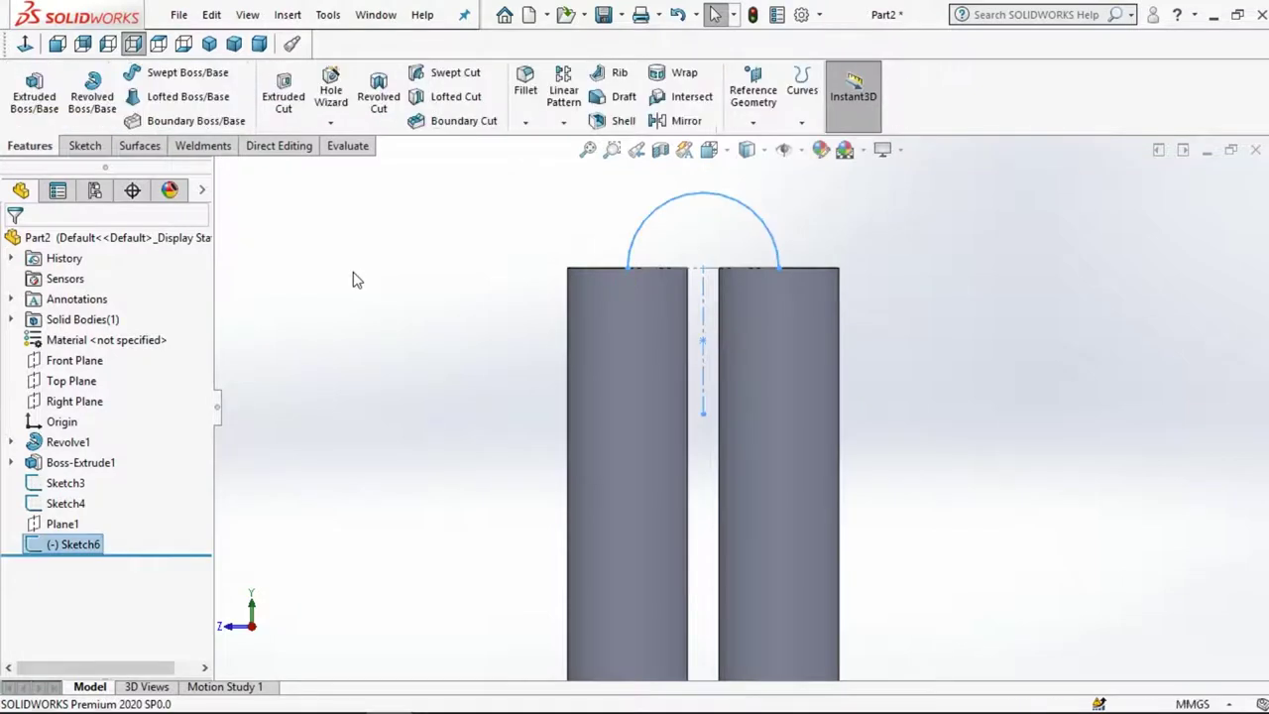
pyautogui.click(353, 276)
pyautogui.click(646, 327)
# On the left column's top face, convert its circular edge into a circle in Sketch7
pyautogui.press('f')
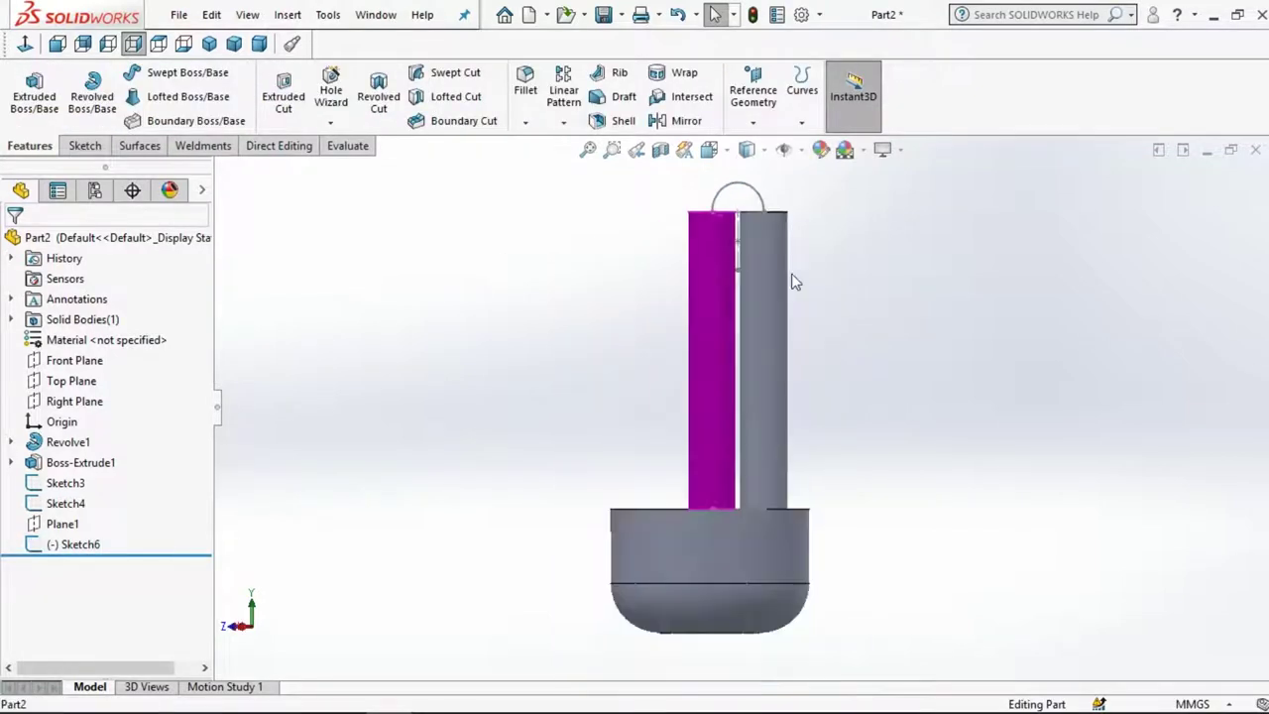
pyautogui.click(836, 235)
pyautogui.moveTo(836, 238); pyautogui.dragTo(780, 218, button='middle')
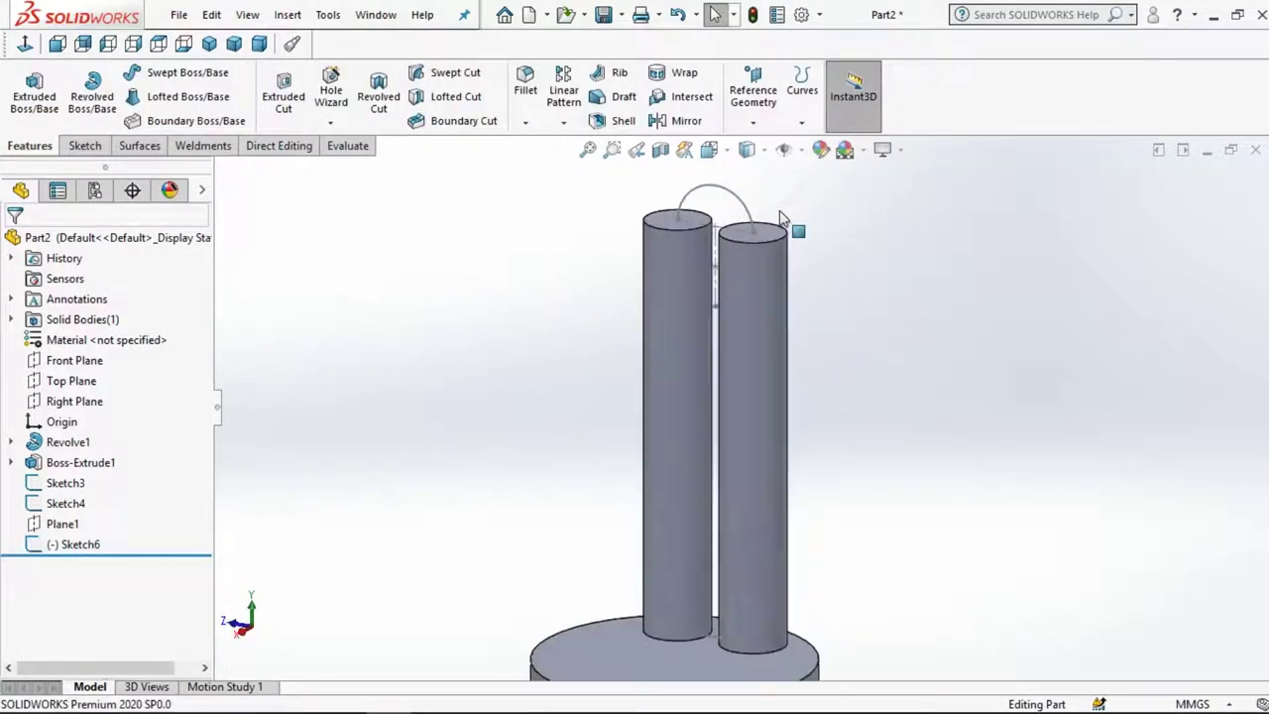
pyautogui.scroll(-3, 680, 268)
pyautogui.scroll(-2, 595, 354)
pyautogui.click(576, 302)
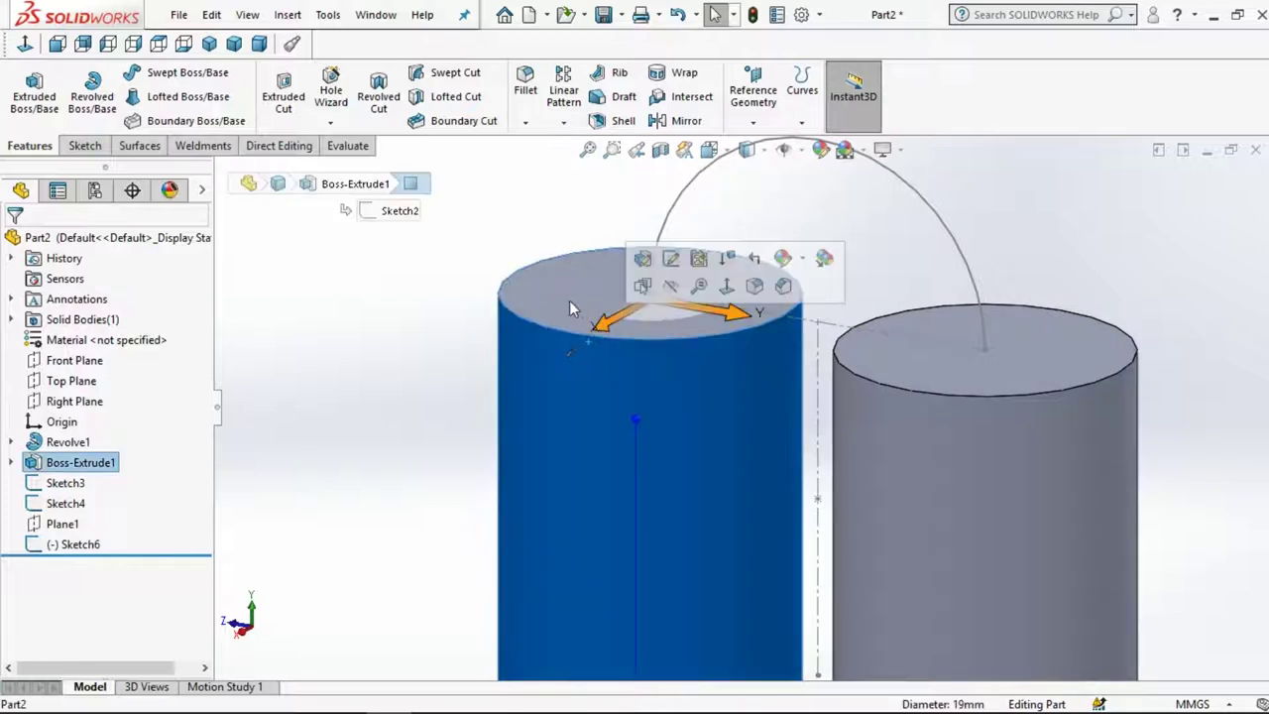
pyautogui.click(569, 300)
pyautogui.click(643, 246)
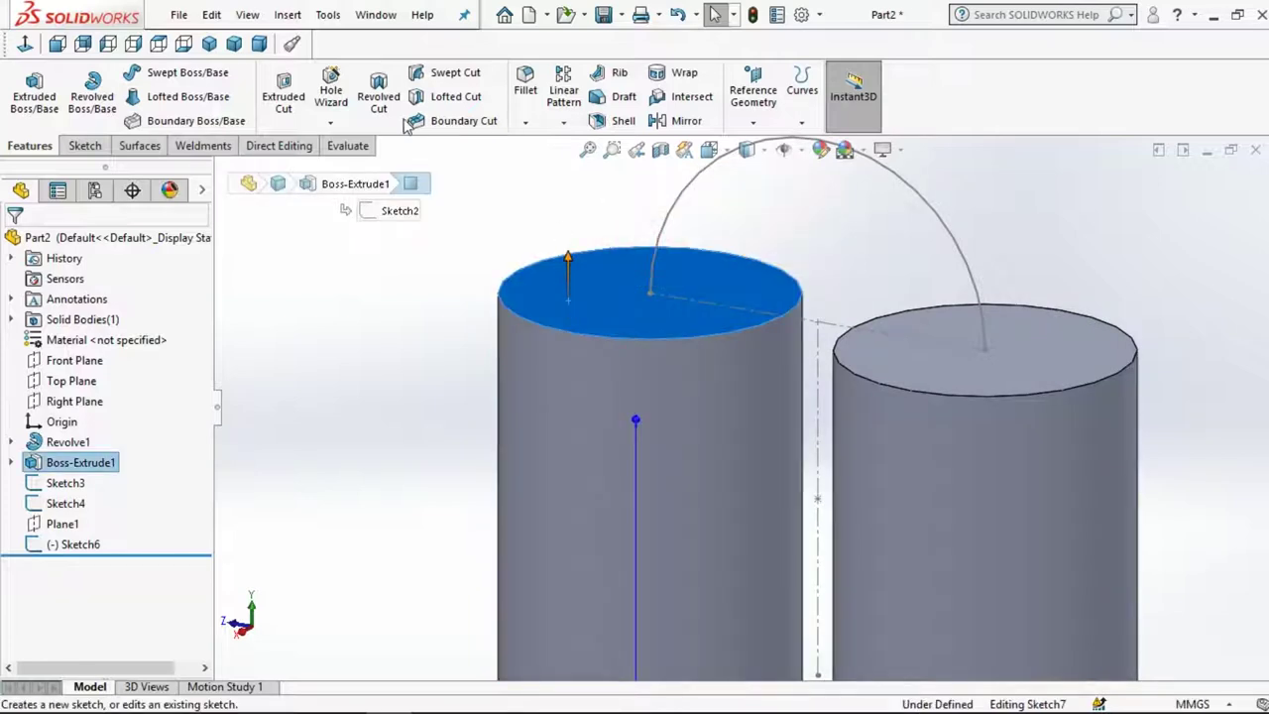
pyautogui.click(318, 94)
pyautogui.click(328, 228)
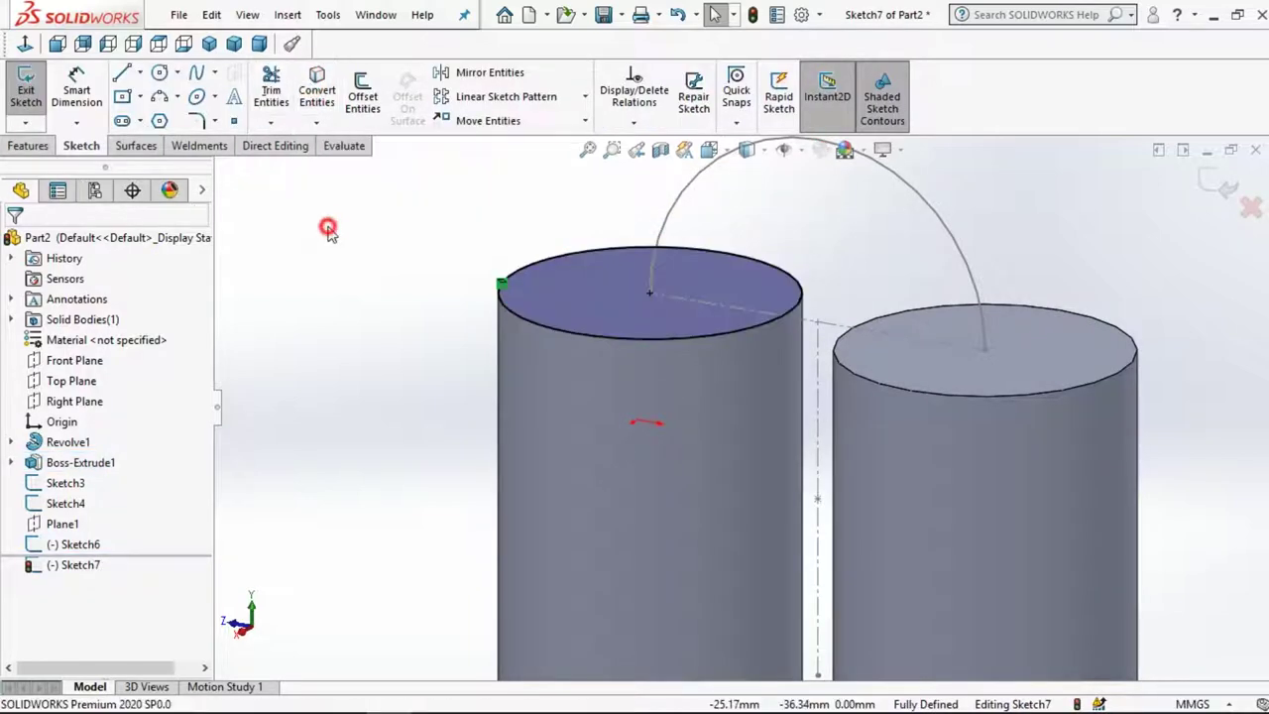
pyautogui.click(1203, 175)
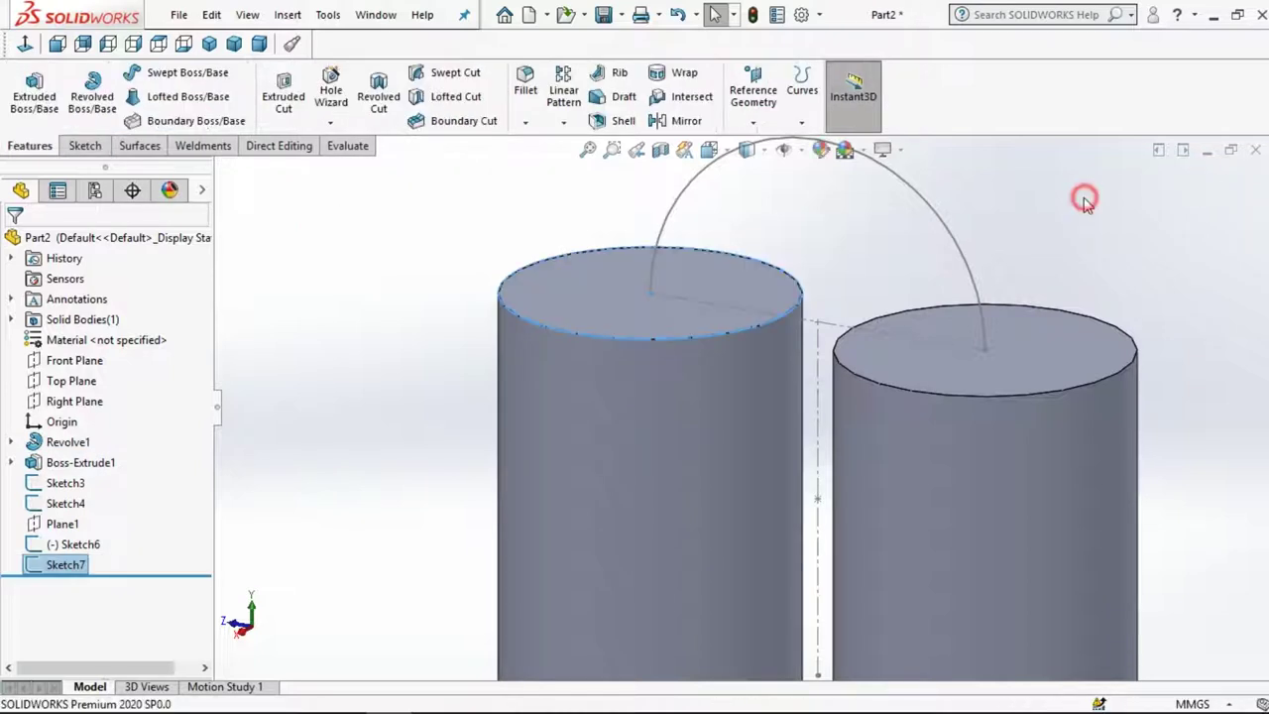
pyautogui.scroll(2, 808, 343)
pyautogui.click(393, 214)
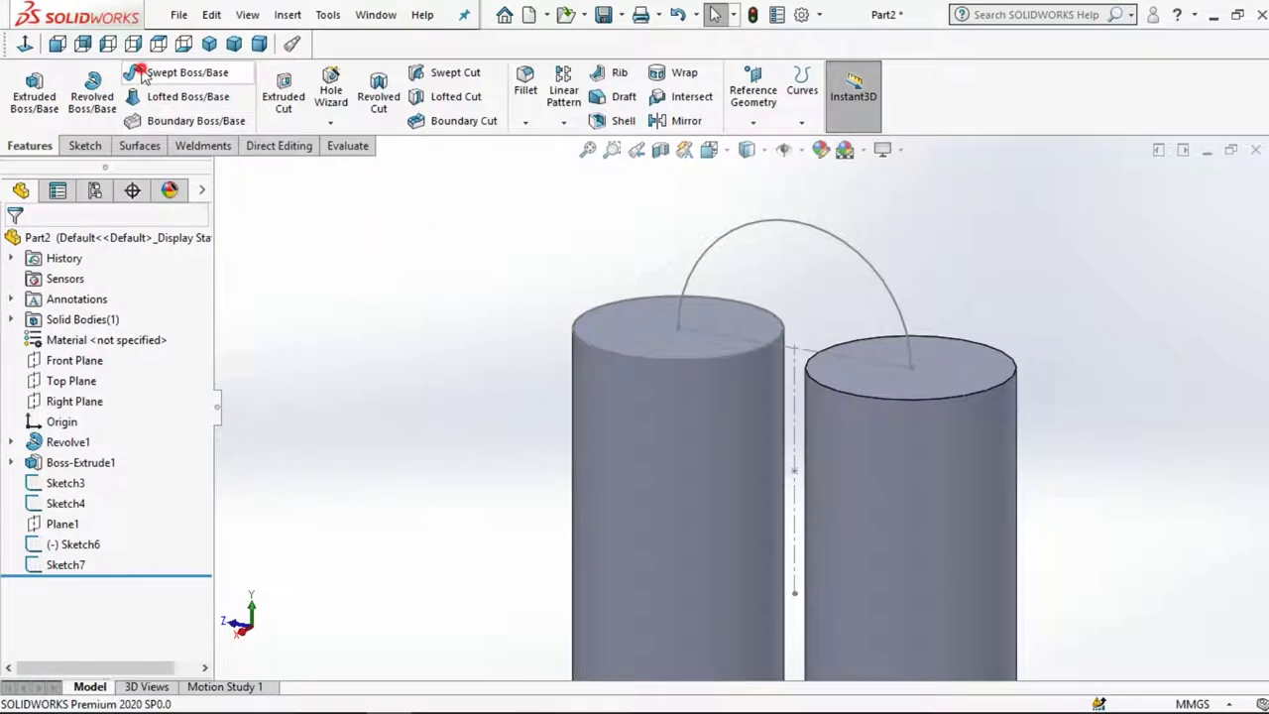
# Sweep the Sketch7 circle profile along the Sketch6 arc path to create Sweep1
pyautogui.click(142, 77)
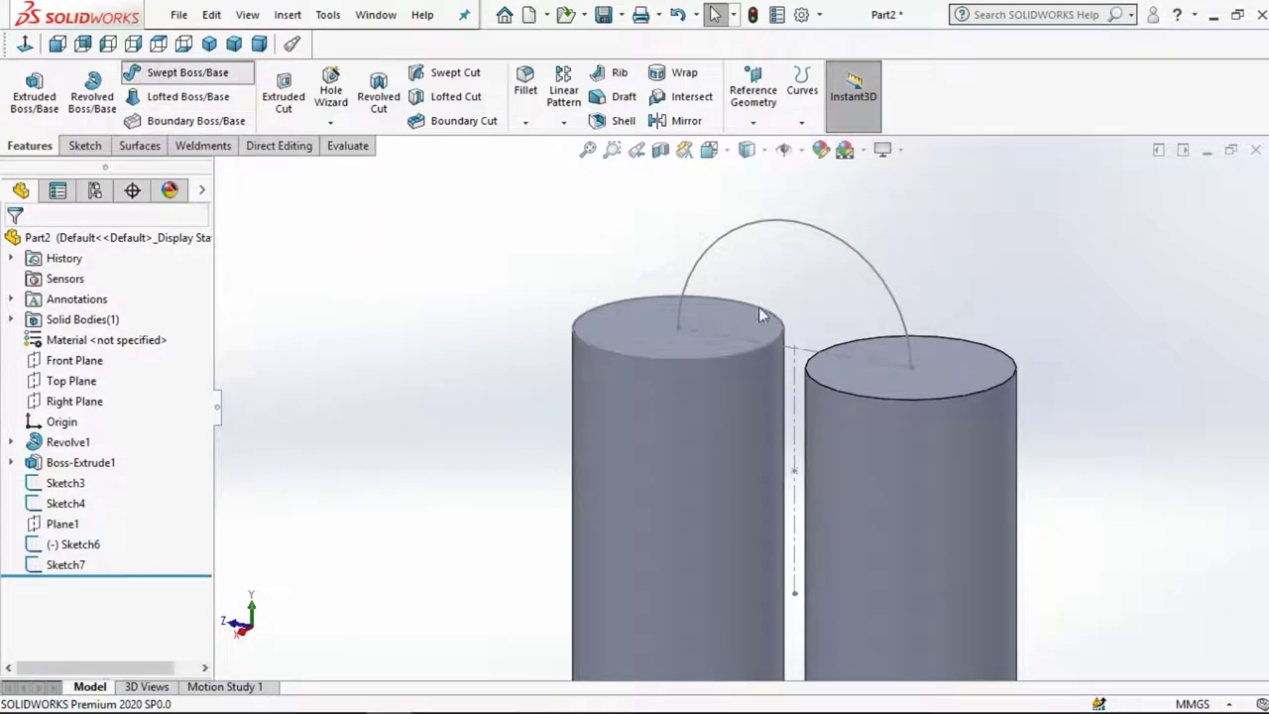
pyautogui.click(610, 353)
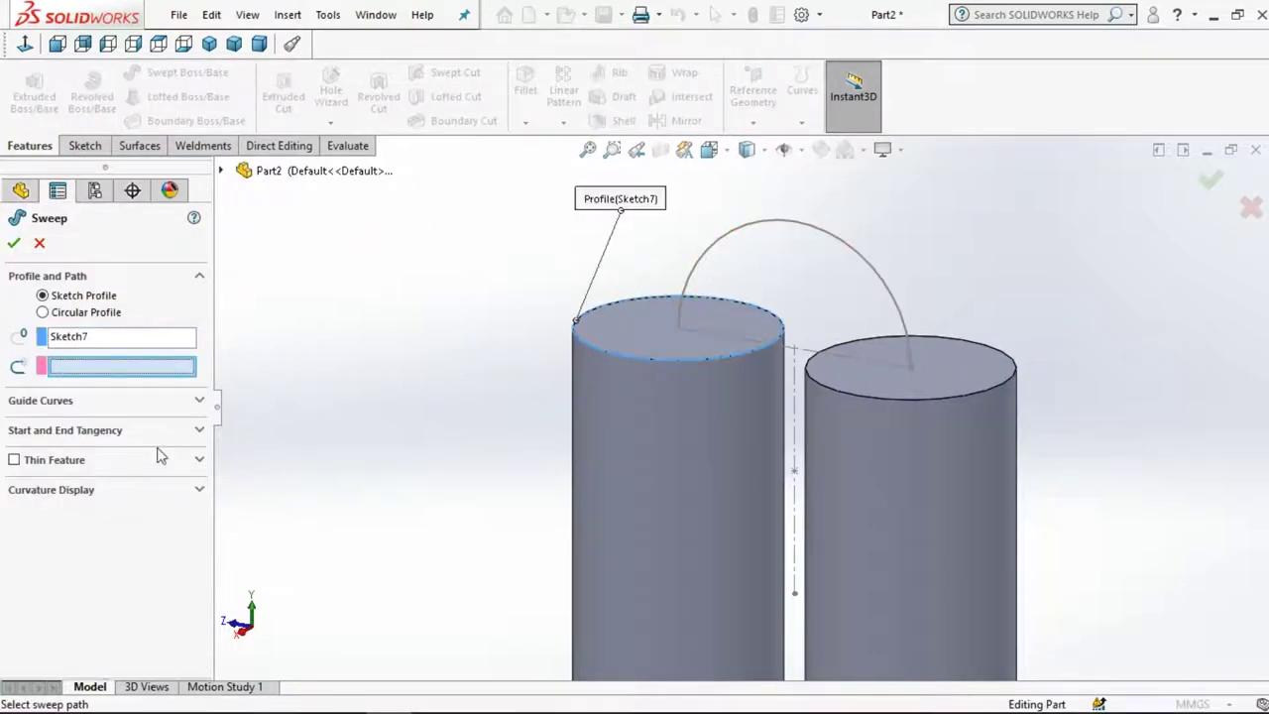
pyautogui.click(754, 228)
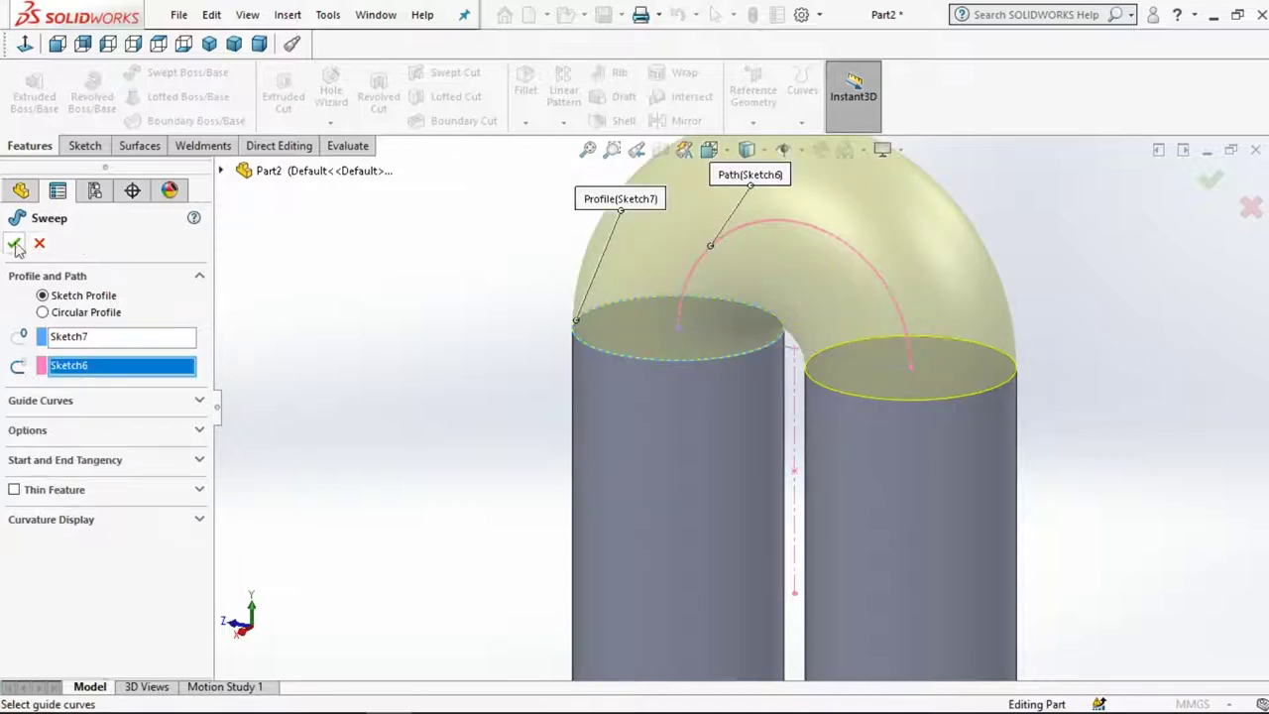
pyautogui.rightClick(408, 282)
pyautogui.press('z')
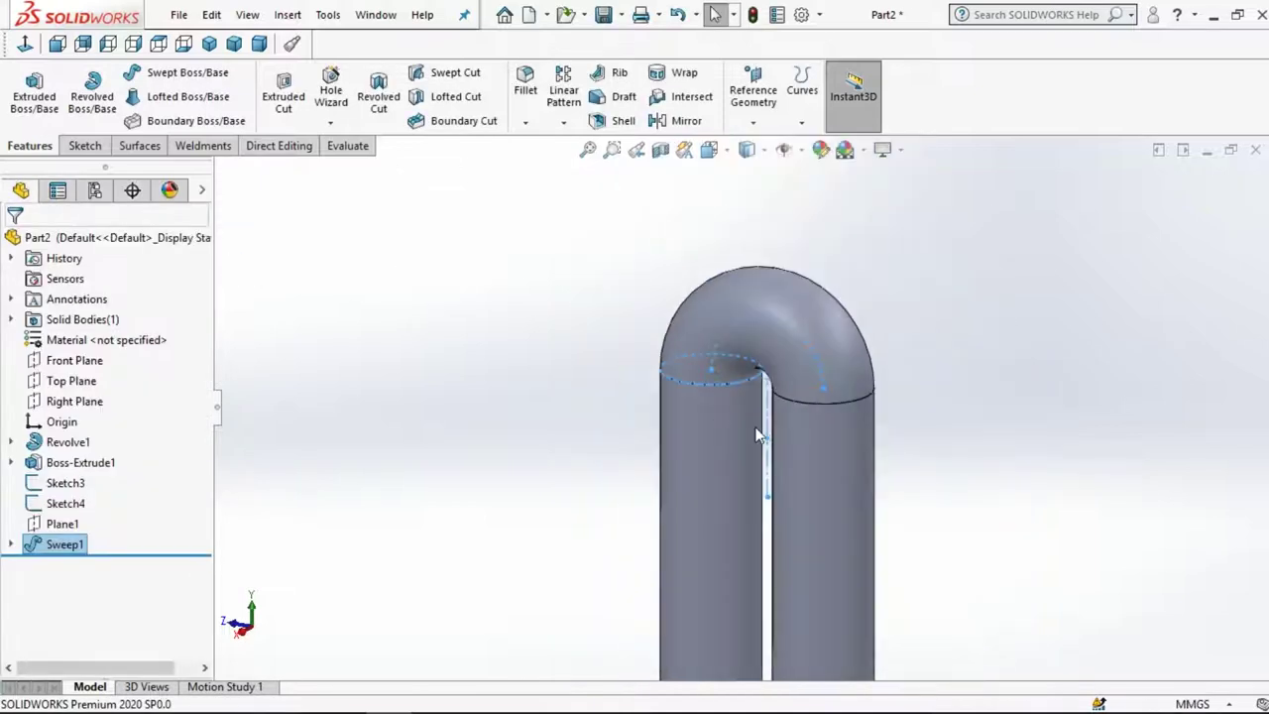
pyautogui.press('z')
pyautogui.click(1020, 428)
pyautogui.press('f')
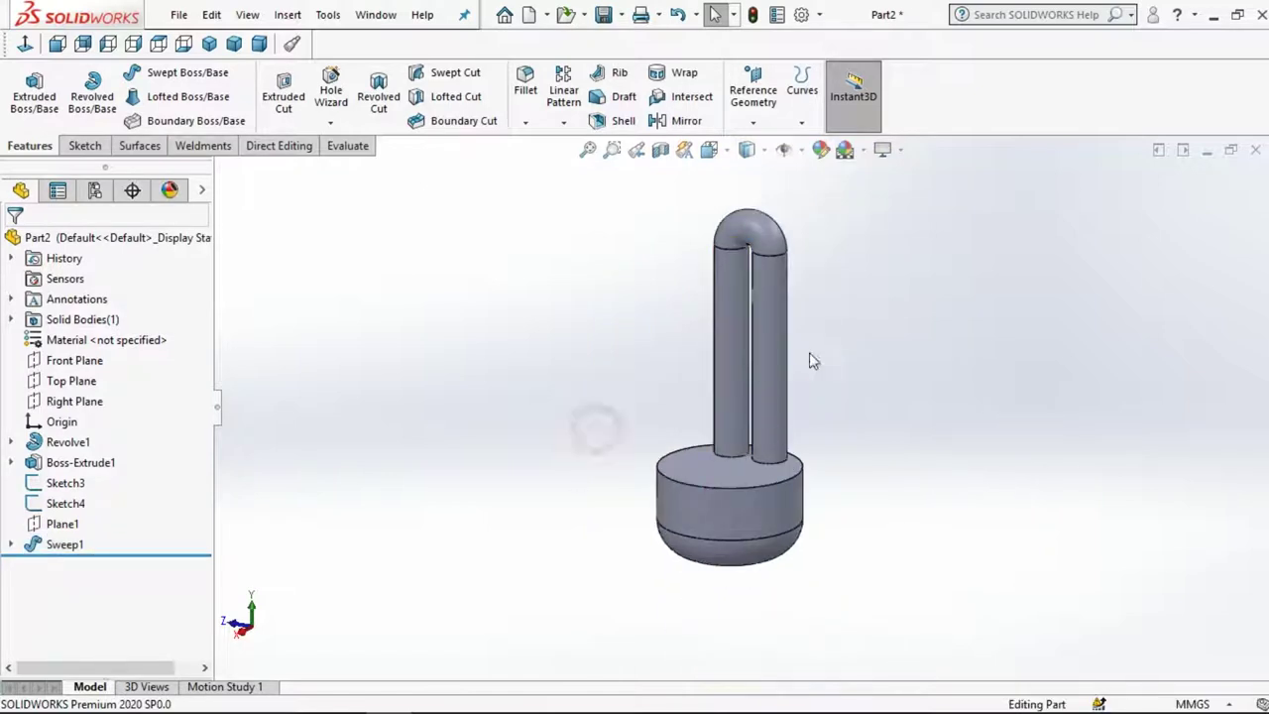
pyautogui.scroll(-1, 811, 369)
pyautogui.scroll(-2, 813, 377)
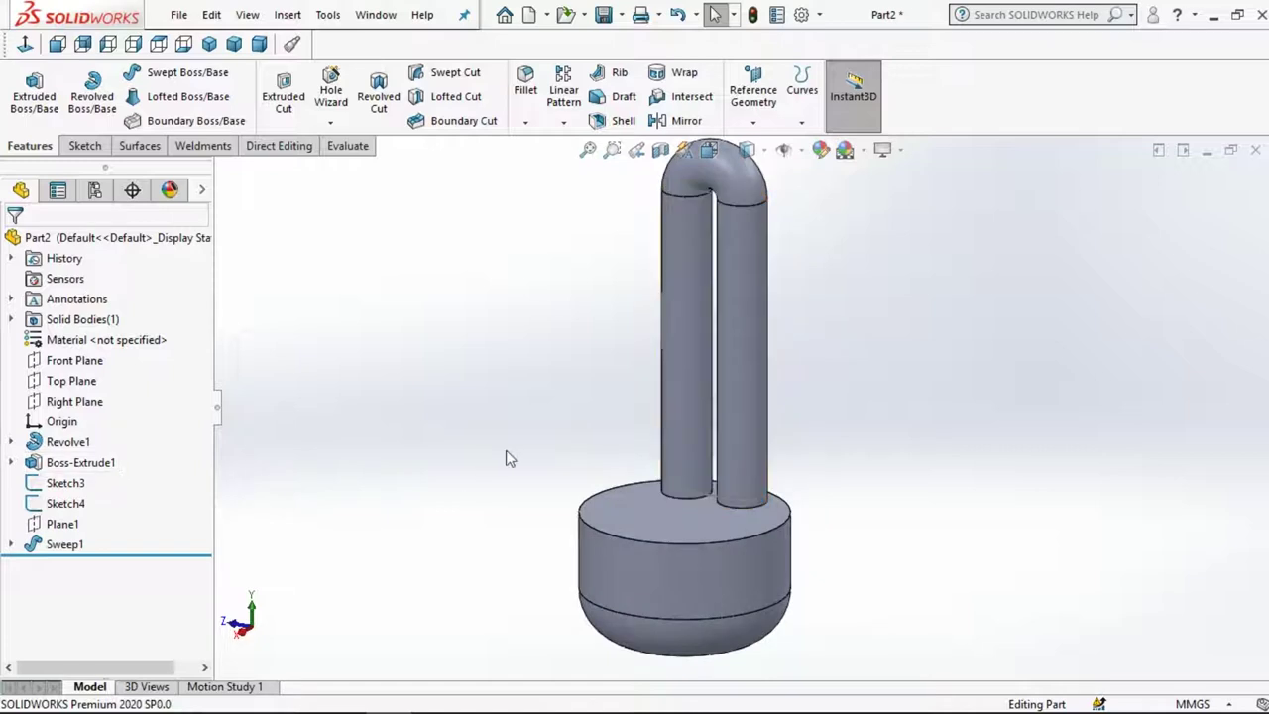
pyautogui.scroll(2, 552, 456)
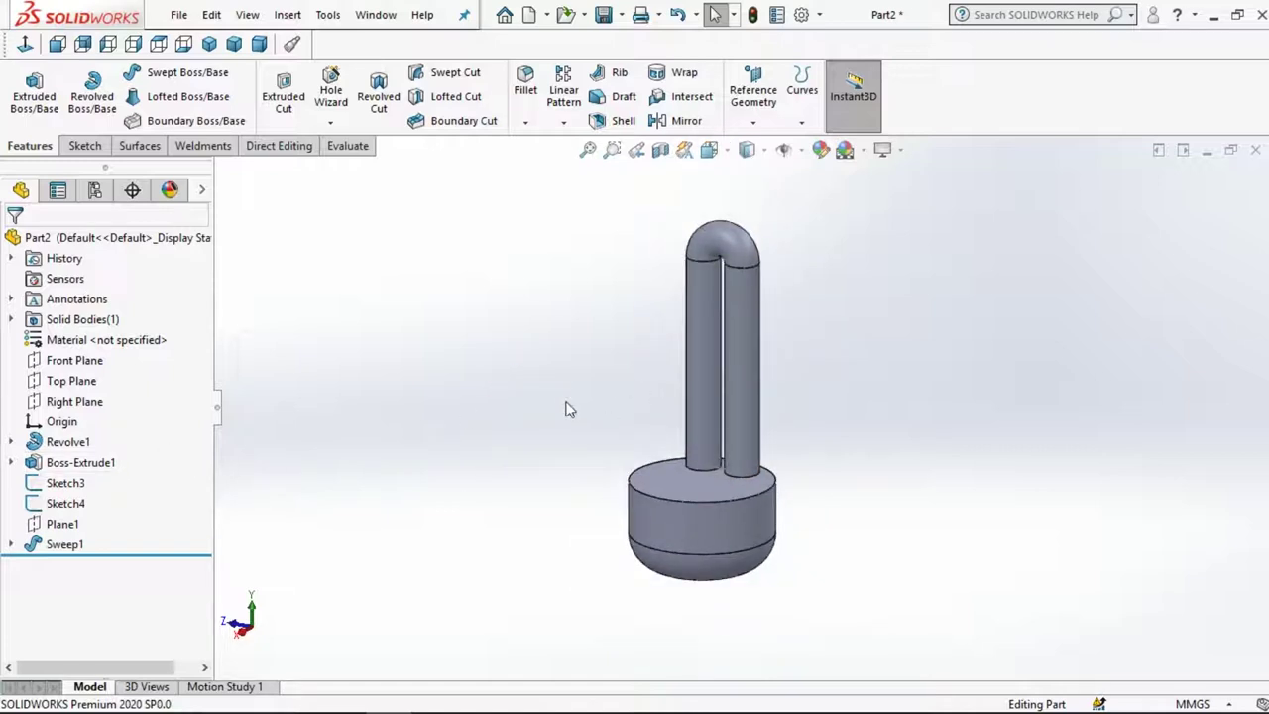
pyautogui.click(391, 218)
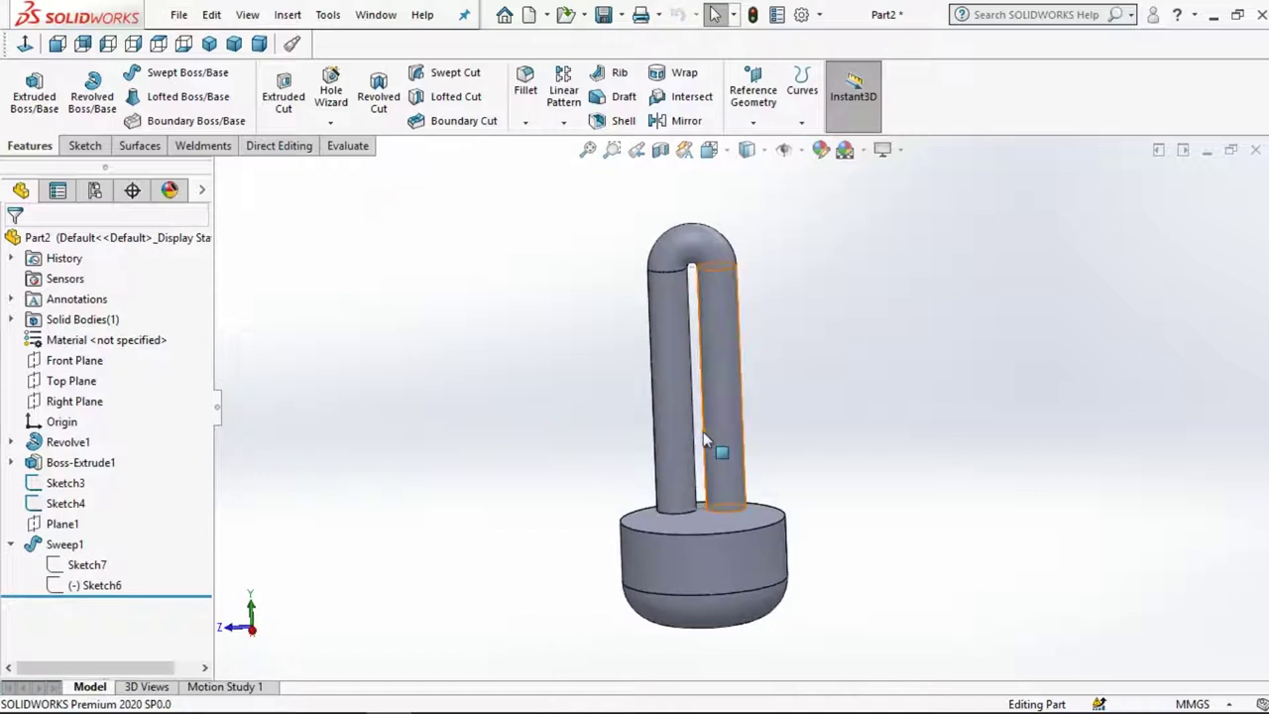
pyautogui.scroll(1, 703, 431)
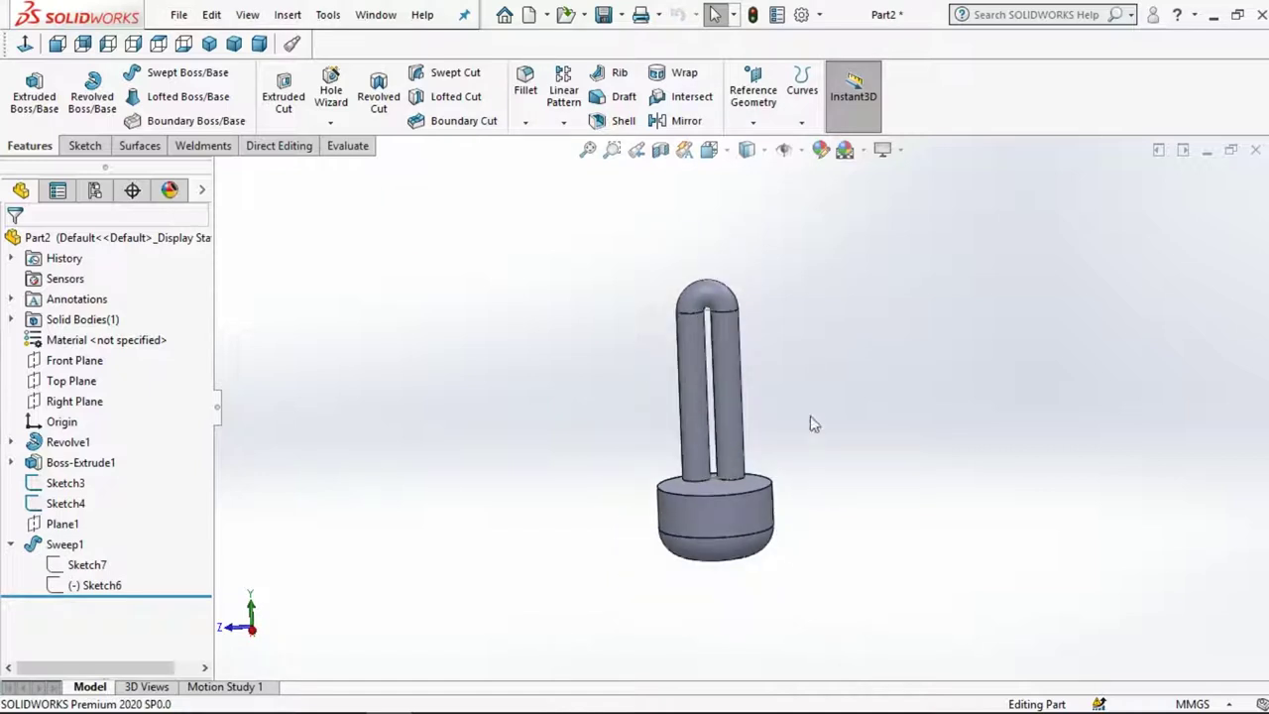
pyautogui.scroll(-2, 810, 424)
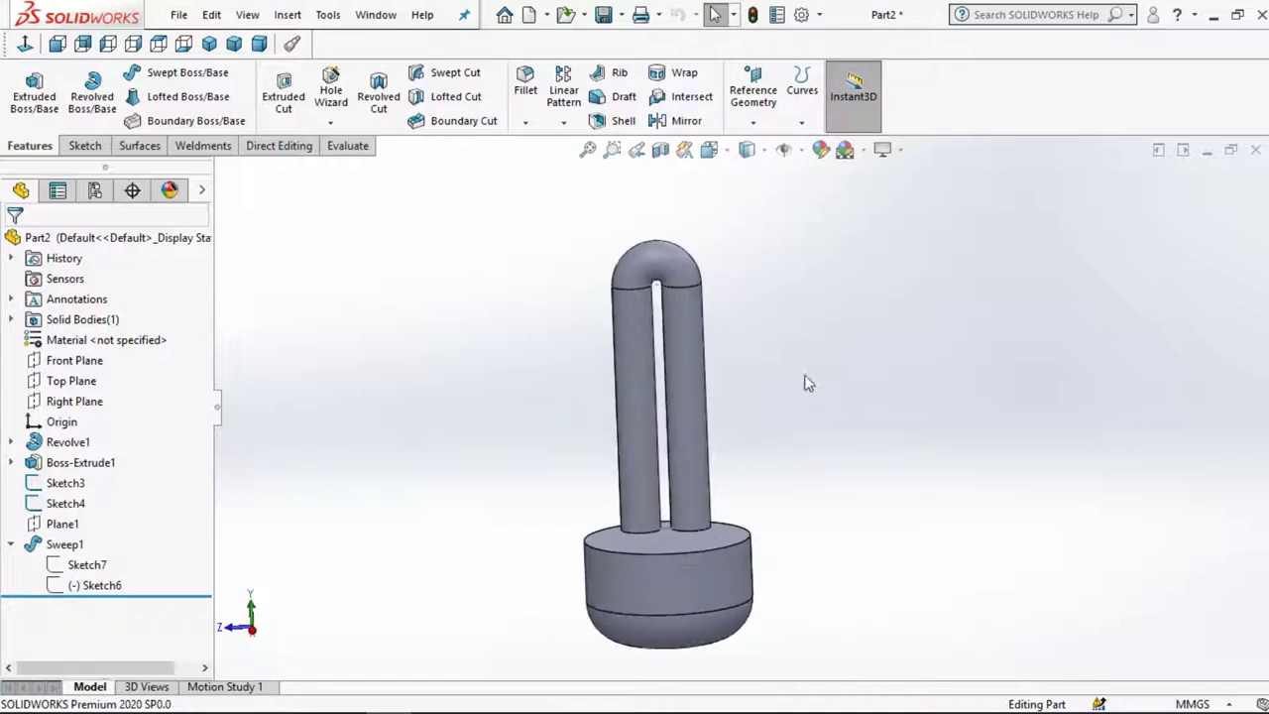
pyautogui.click(563, 121)
# Circular-pattern Boss-Extrude1 and Sweep1 around the base's top edge: 3 instances, 360° equal spacing
pyautogui.click(494, 380)
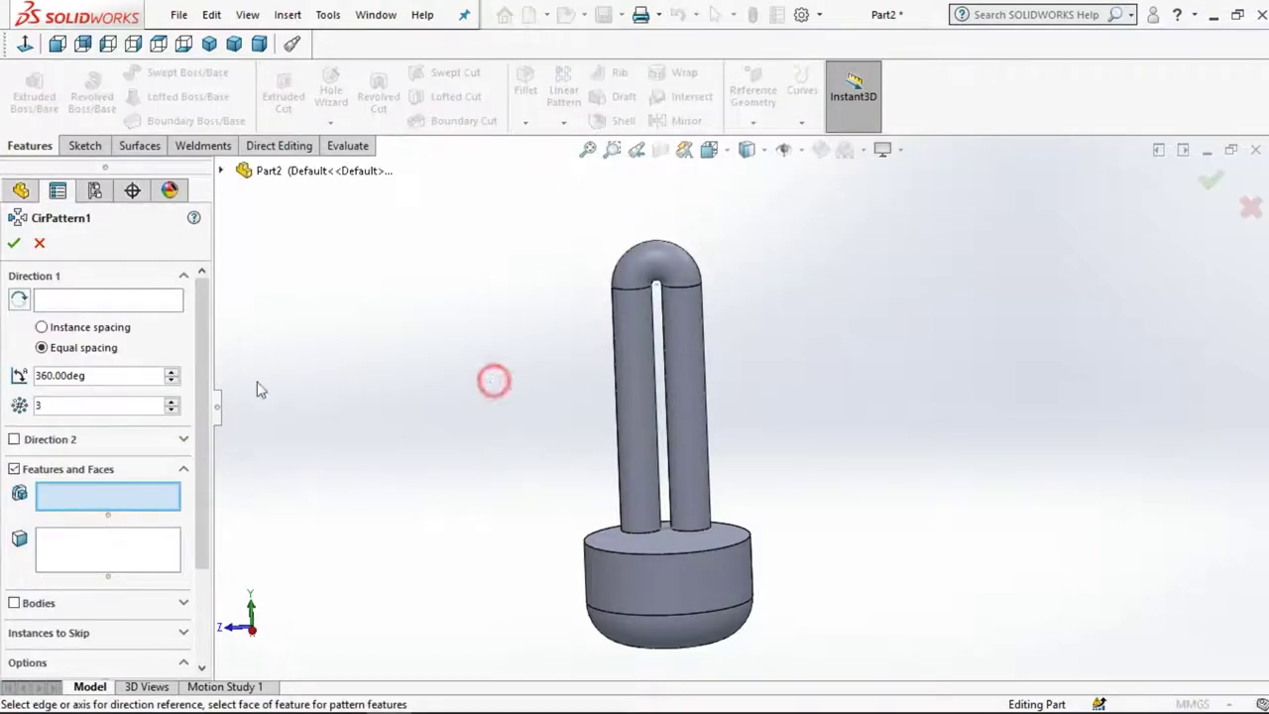
pyautogui.click(128, 305)
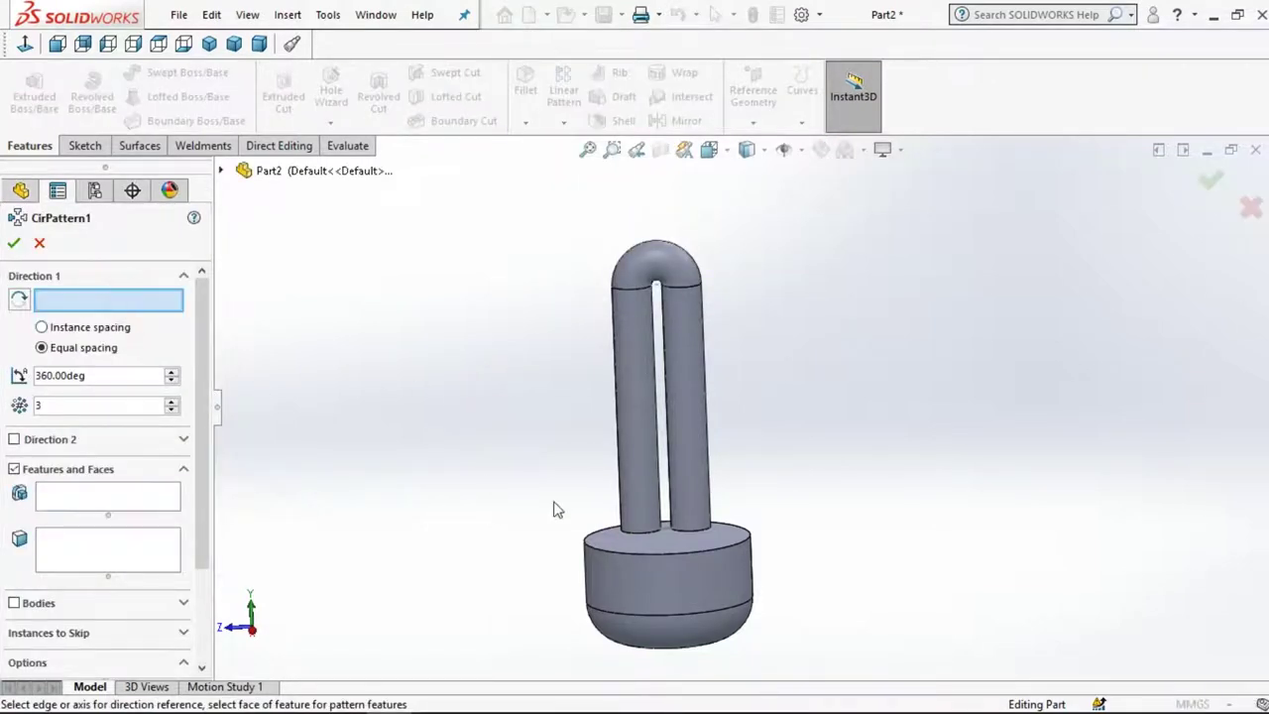
pyautogui.click(625, 550)
pyautogui.click(92, 495)
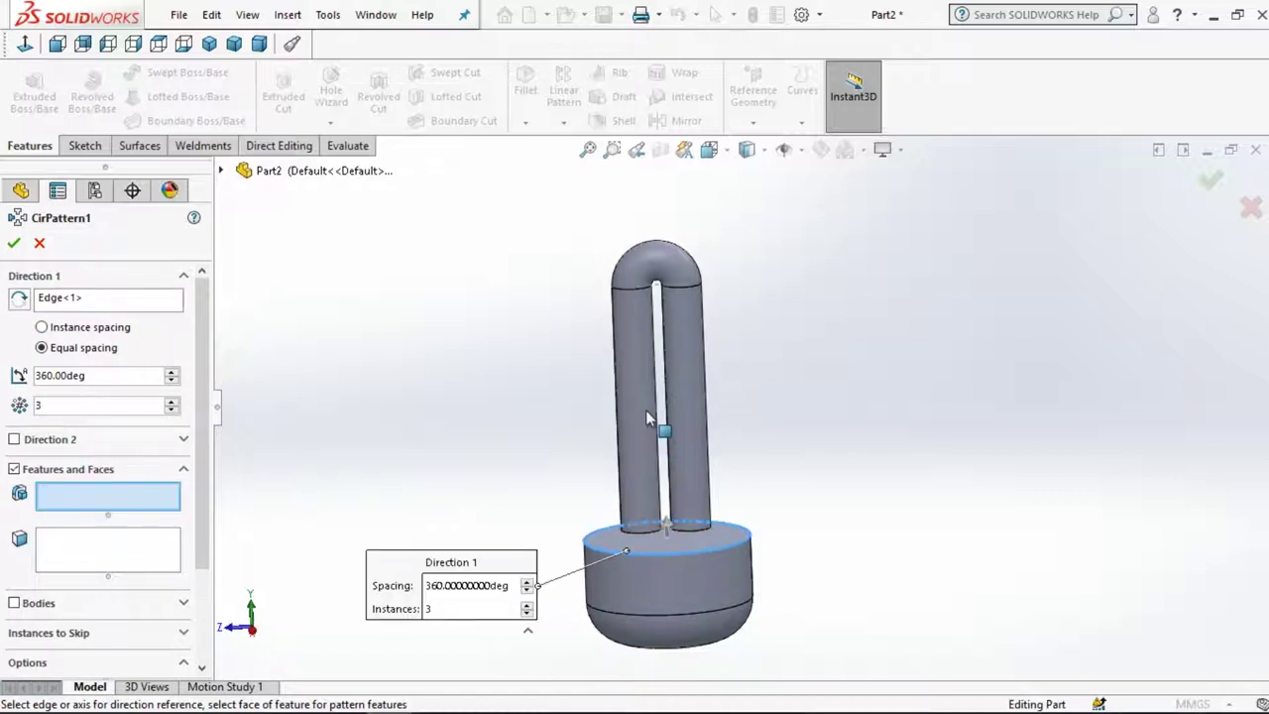
pyautogui.click(647, 418)
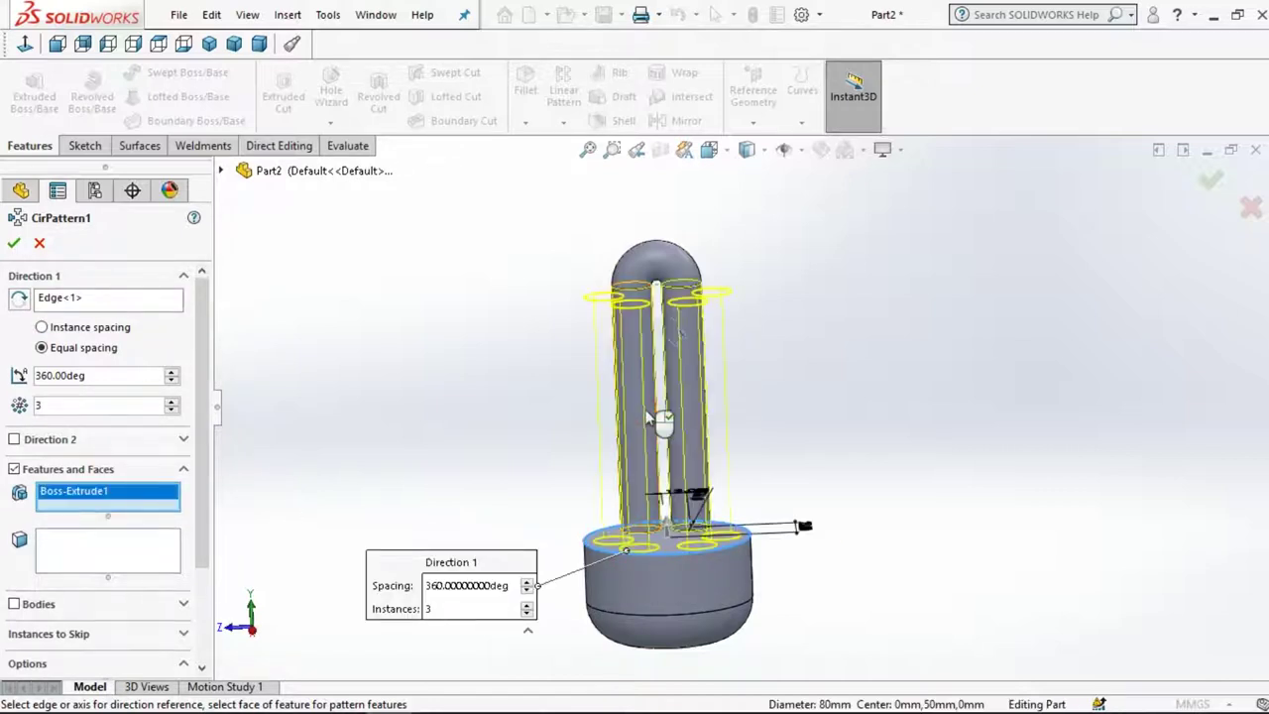
pyautogui.click(660, 262)
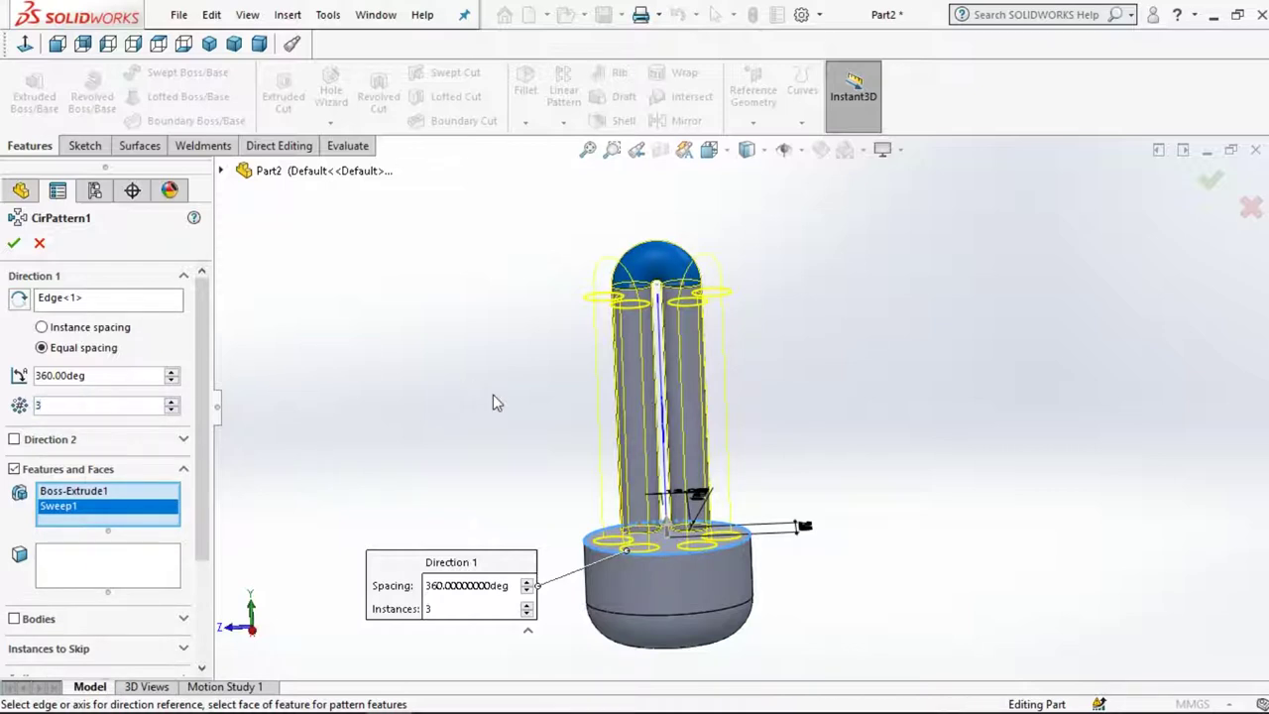
pyautogui.scroll(1, 496, 401)
pyautogui.press('Down')
pyautogui.press('Down')
pyautogui.press('Down')
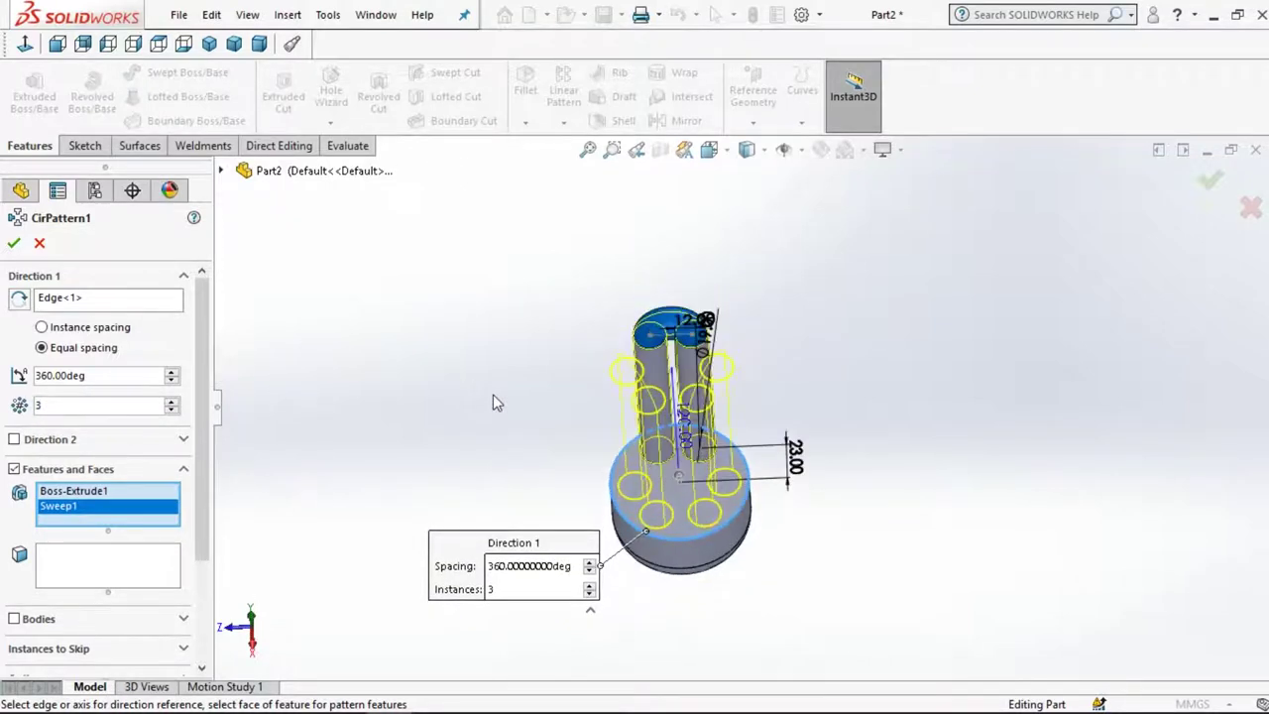
pyautogui.press('Down')
pyautogui.press('Down')
pyautogui.press('Down')
pyautogui.moveTo(493, 402); pyautogui.dragTo(376, 349, button='middle')
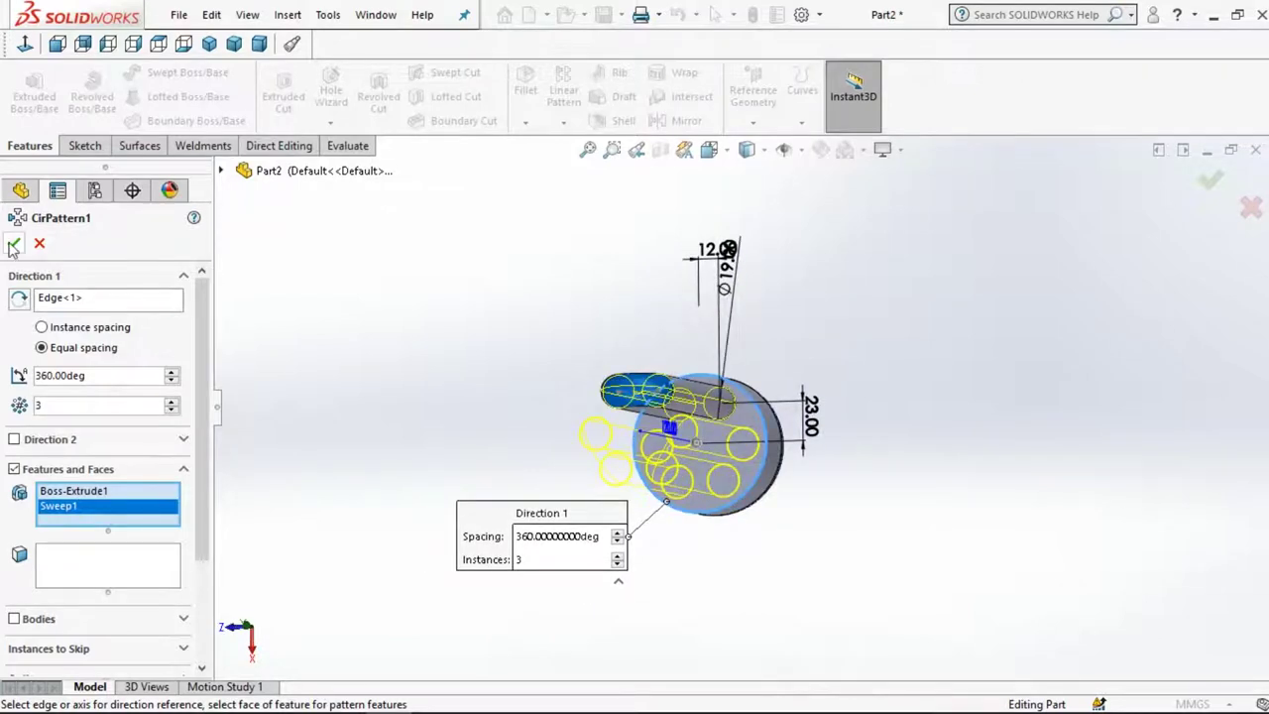
pyautogui.moveTo(327, 308); pyautogui.dragTo(283, 272, button='middle')
pyautogui.rightClick(417, 290)
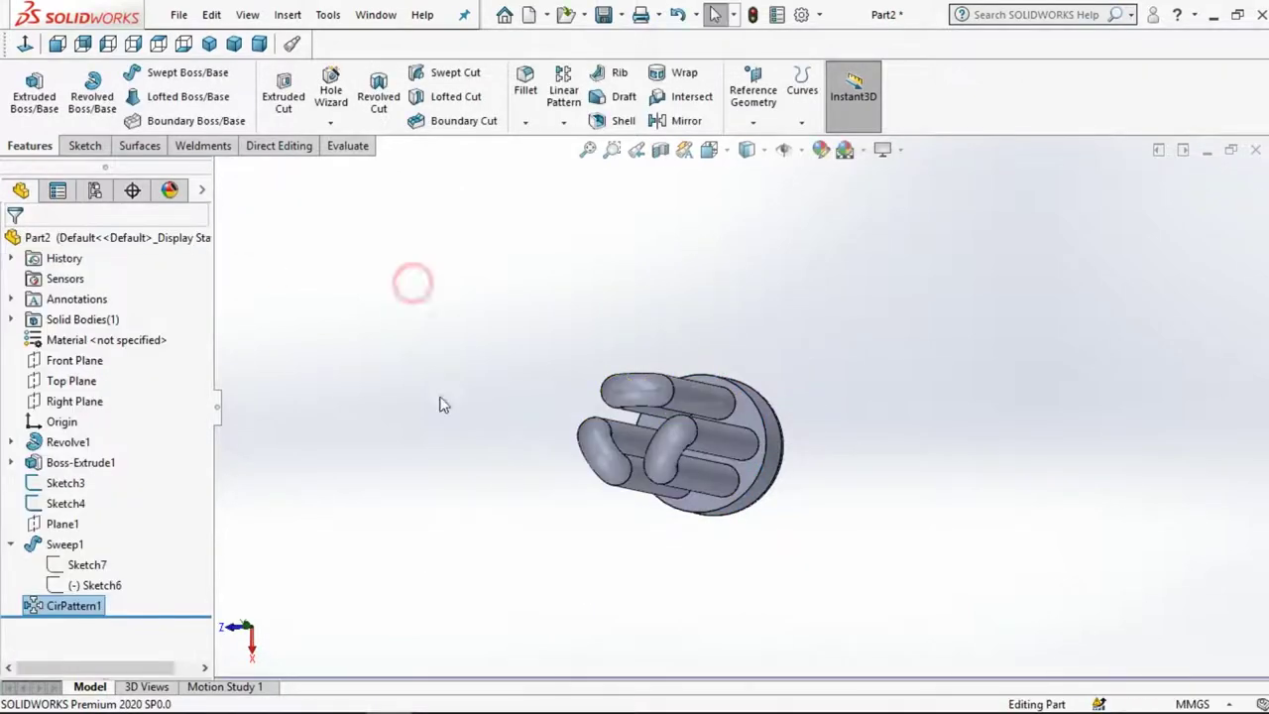
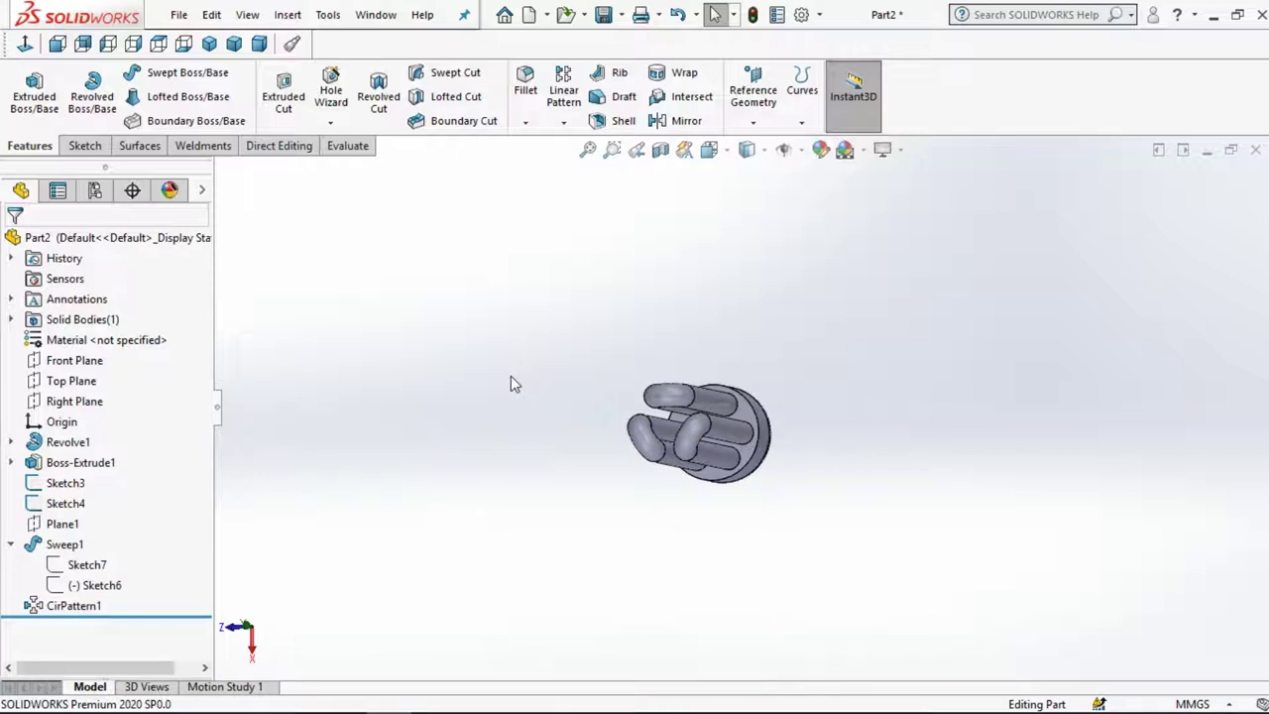
# Orbit the model and inspect the tube profile sketch at the base
pyautogui.moveTo(510, 376)
pyautogui.mouseDown(button='middle')
pyautogui.moveTo(628, 258)
pyautogui.moveTo(675, 396)
pyautogui.mouseUp(button='middle')
pyautogui.scroll(-2, 674, 396)
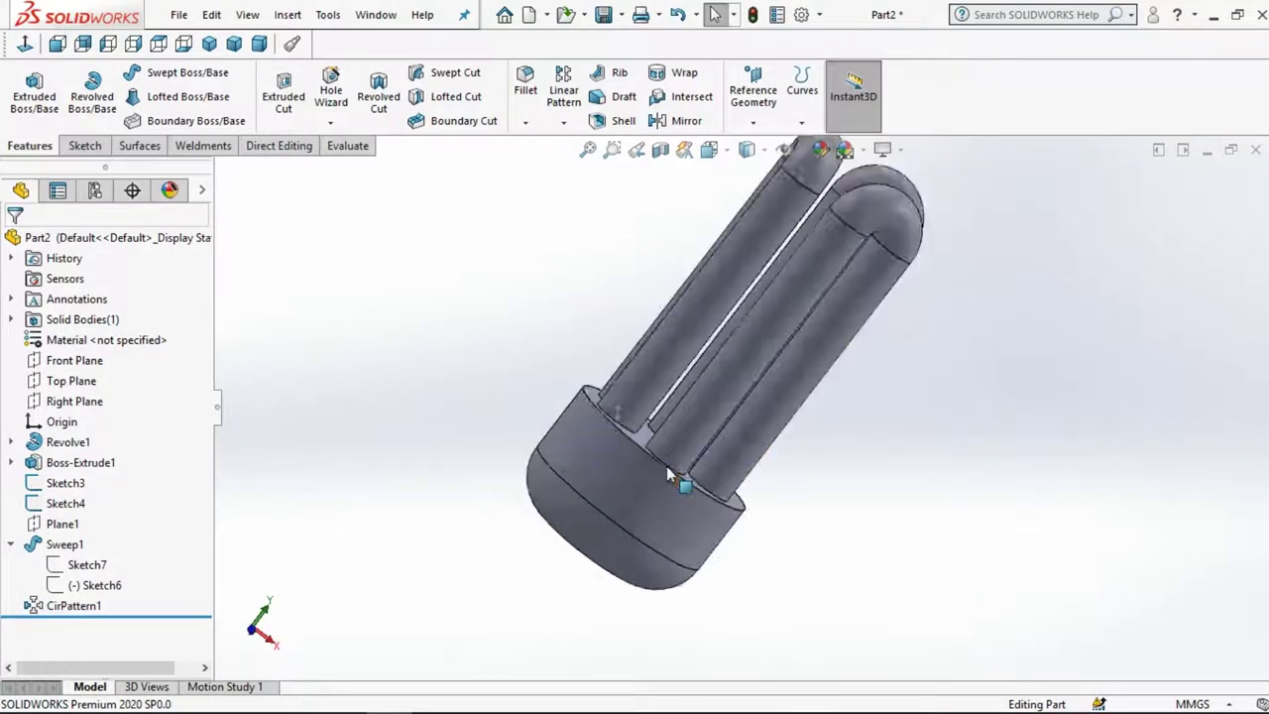
pyautogui.scroll(-2, 655, 417)
pyautogui.scroll(-3, 640, 437)
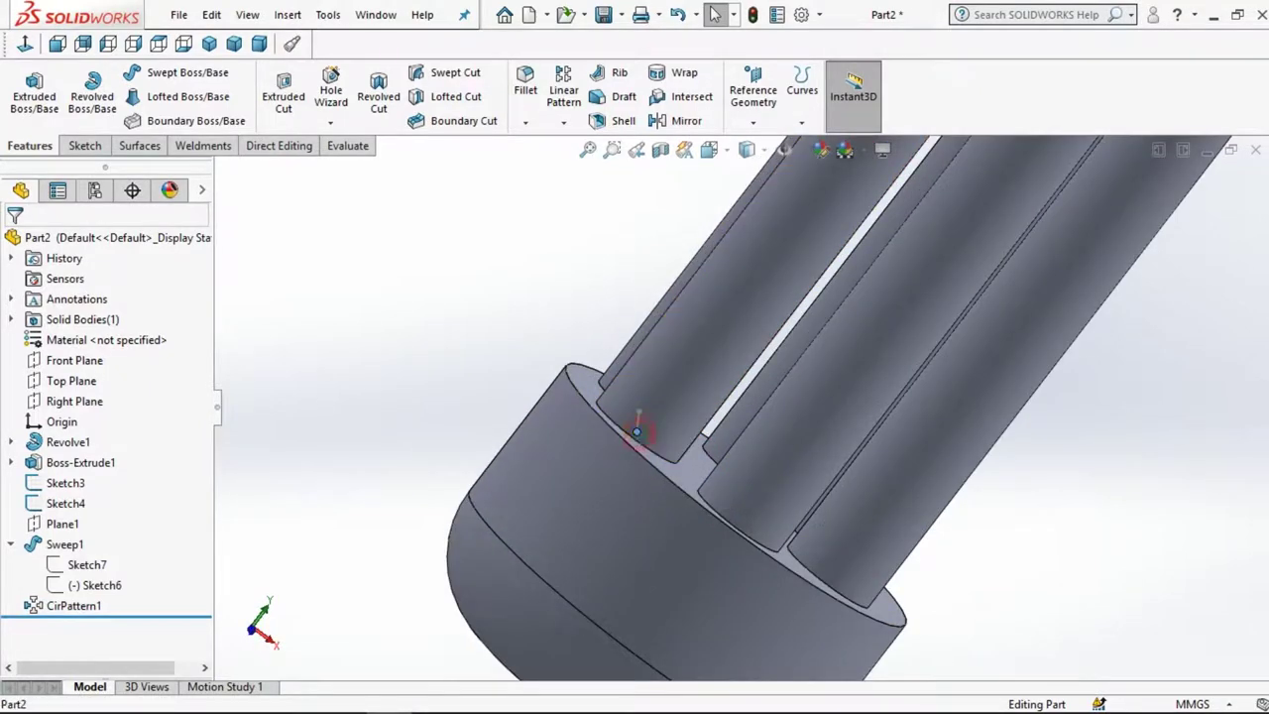
pyautogui.click(639, 440)
pyautogui.press('Escape')
pyautogui.scroll(2, 715, 381)
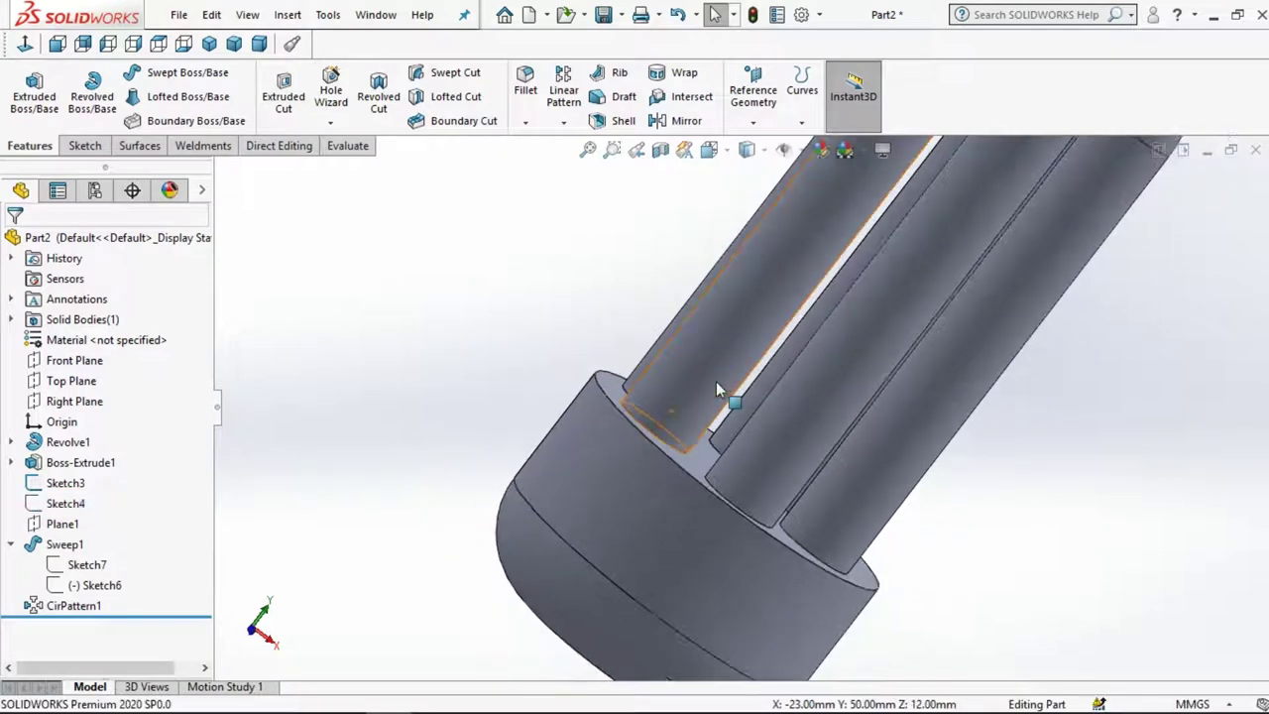
pyautogui.scroll(3, 783, 304)
pyautogui.scroll(-4, 810, 339)
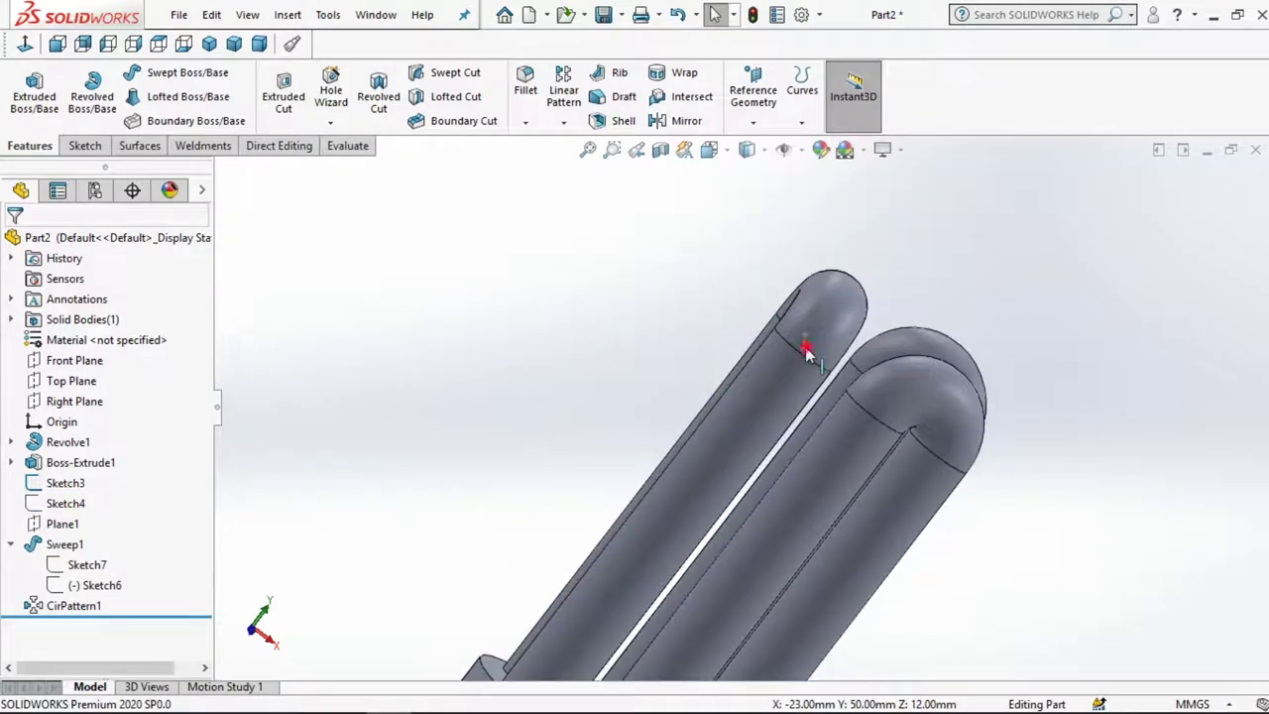
# Check the length of the edge at a tube tip
pyautogui.click(805, 352)
pyautogui.click(896, 297)
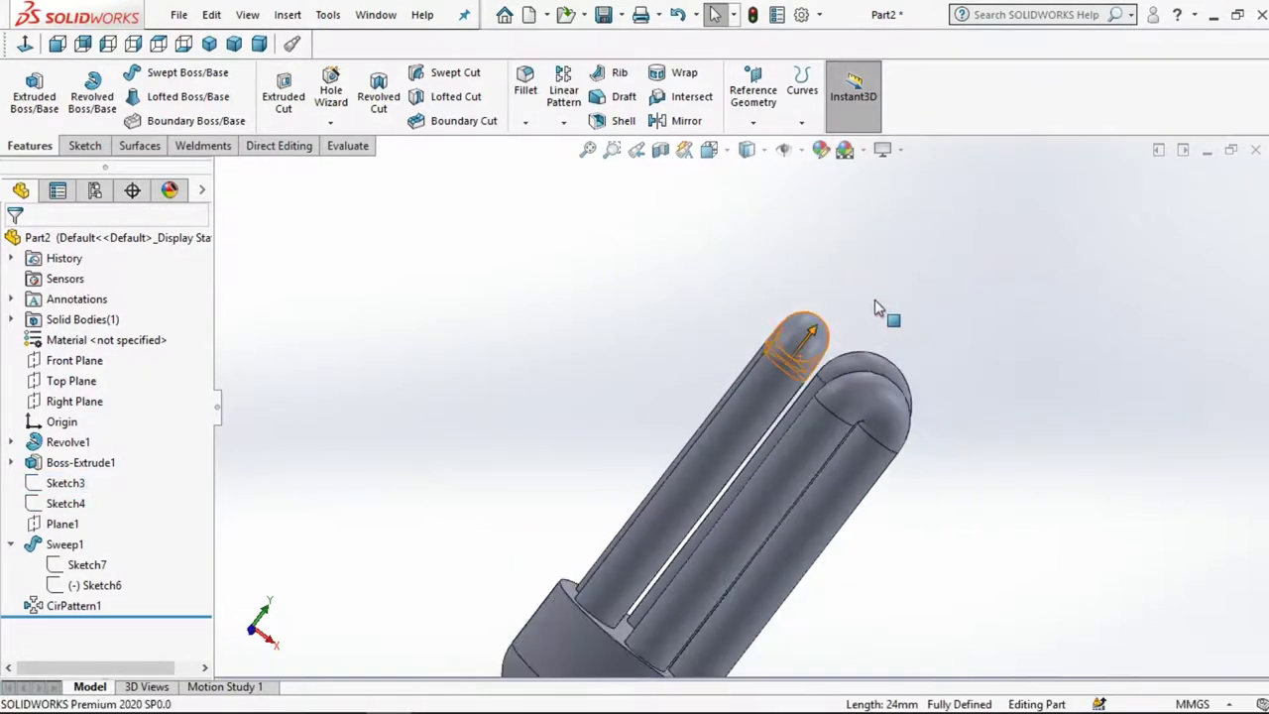
pyautogui.scroll(-2, 876, 308)
pyautogui.scroll(-2, 693, 561)
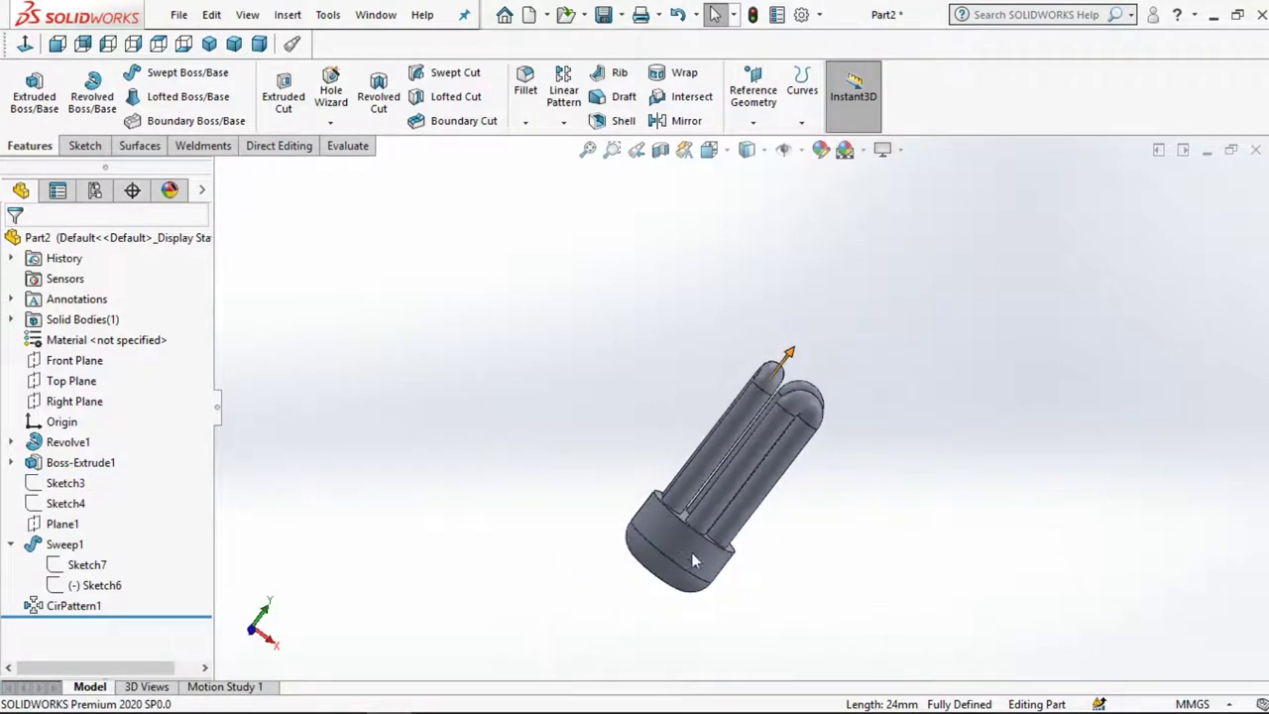
pyautogui.click(567, 495)
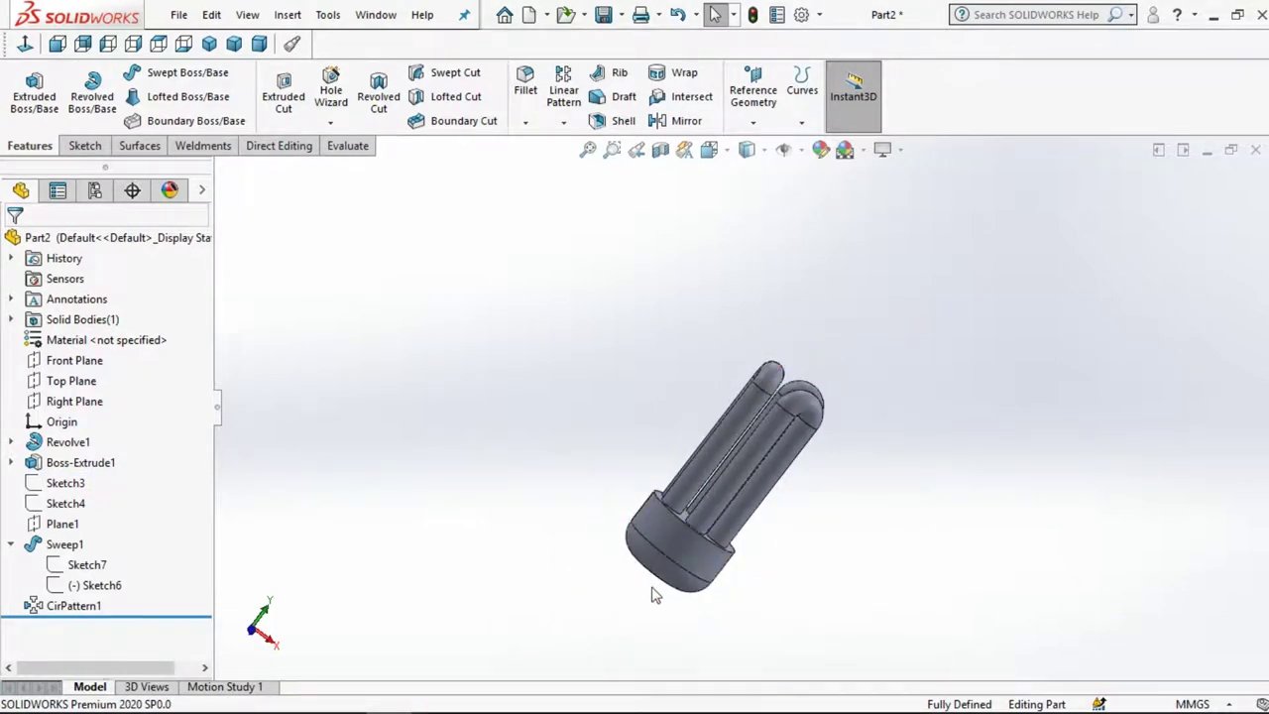
# Start a sketch on the base's flat end face, then discard it
pyautogui.moveTo(653, 593)
pyautogui.mouseDown(button='middle')
pyautogui.moveTo(674, 521)
pyautogui.moveTo(697, 552)
pyautogui.mouseUp(button='middle')
pyautogui.click(697, 548)
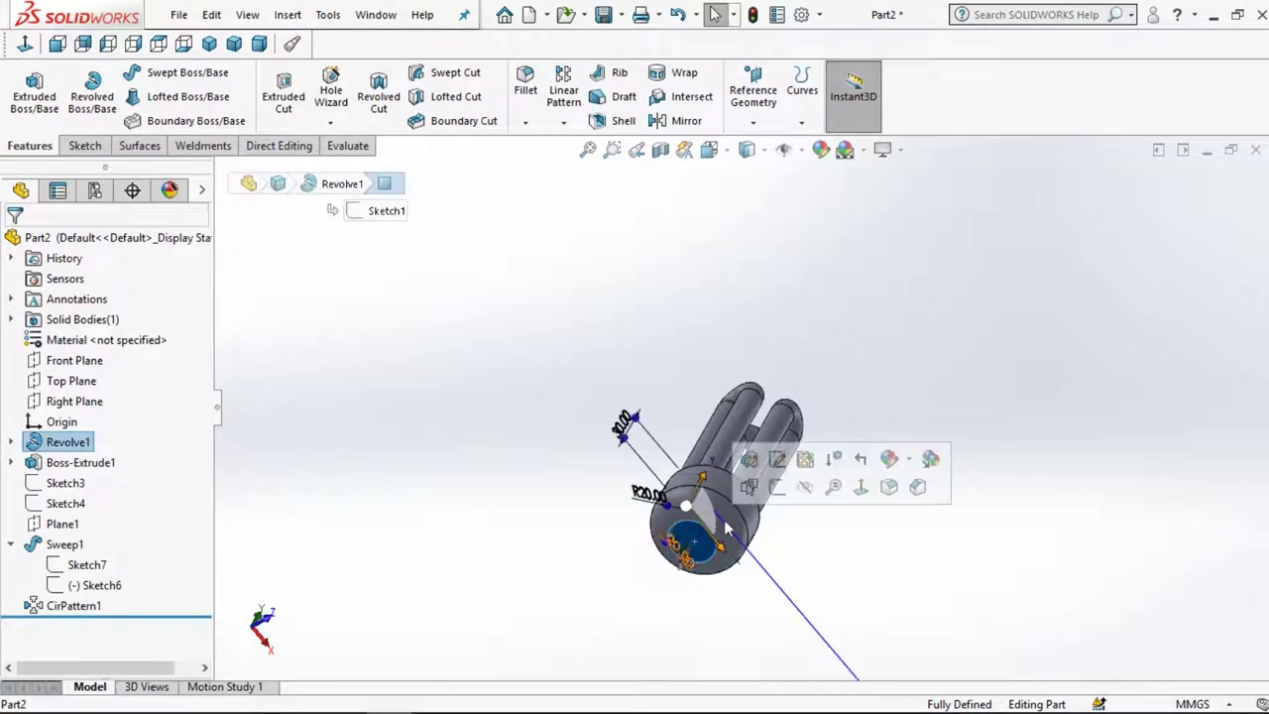
pyautogui.click(778, 488)
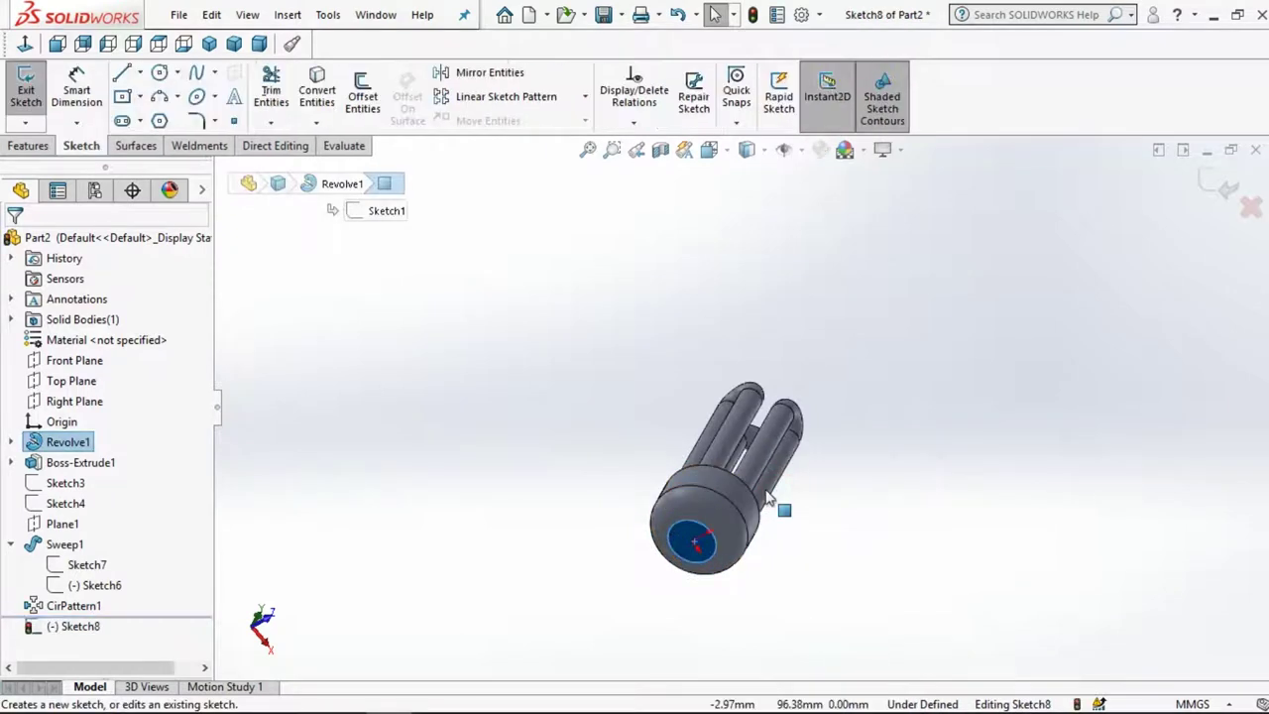
pyautogui.click(1225, 185)
pyautogui.scroll(-2, 675, 575)
pyautogui.scroll(-2, 675, 575)
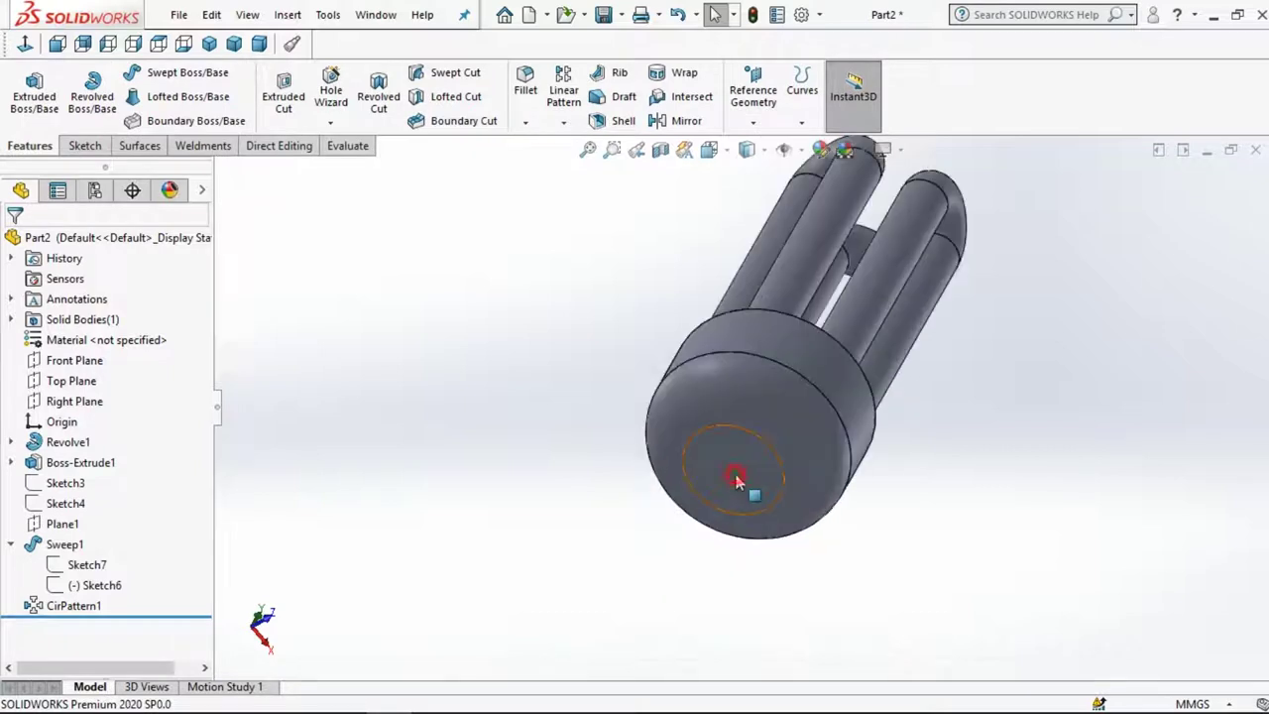
# Shell the part with 1 mm walls, removing the base's circular end face
pyautogui.click(734, 474)
pyautogui.click(607, 124)
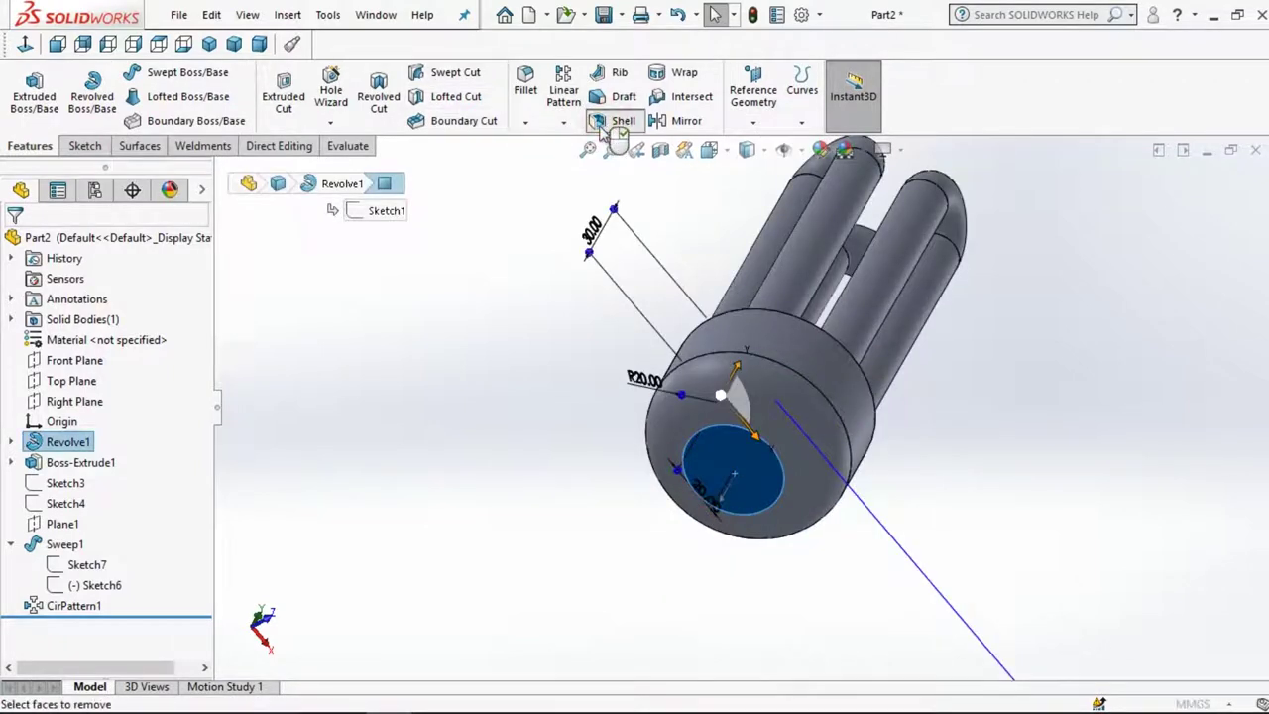
pyautogui.write('1')
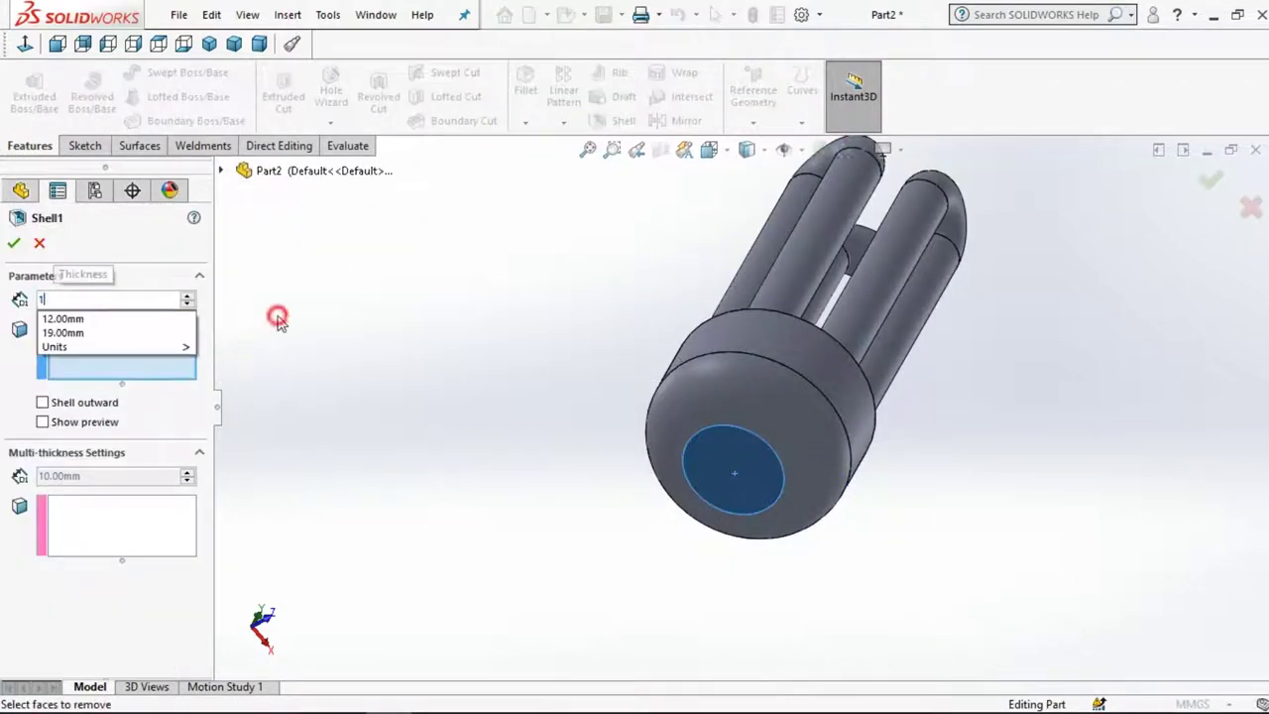
pyautogui.press('Return')
pyautogui.click(89, 427)
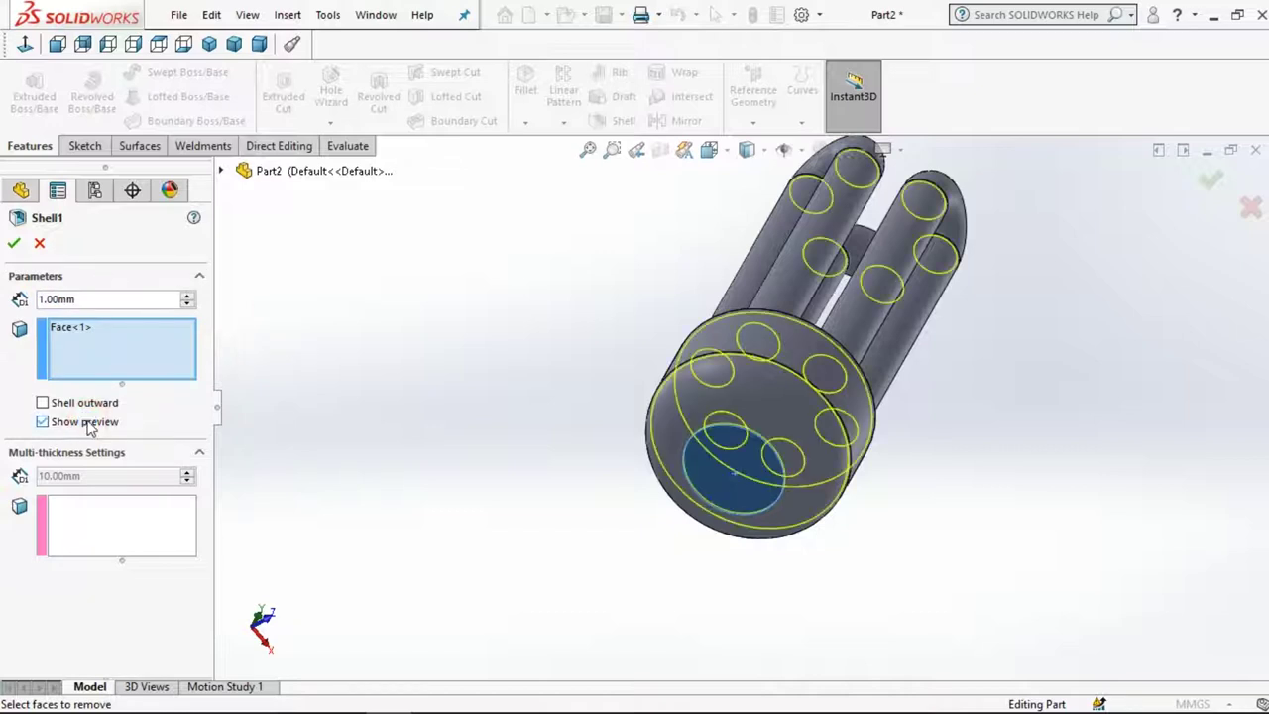
pyautogui.click(15, 245)
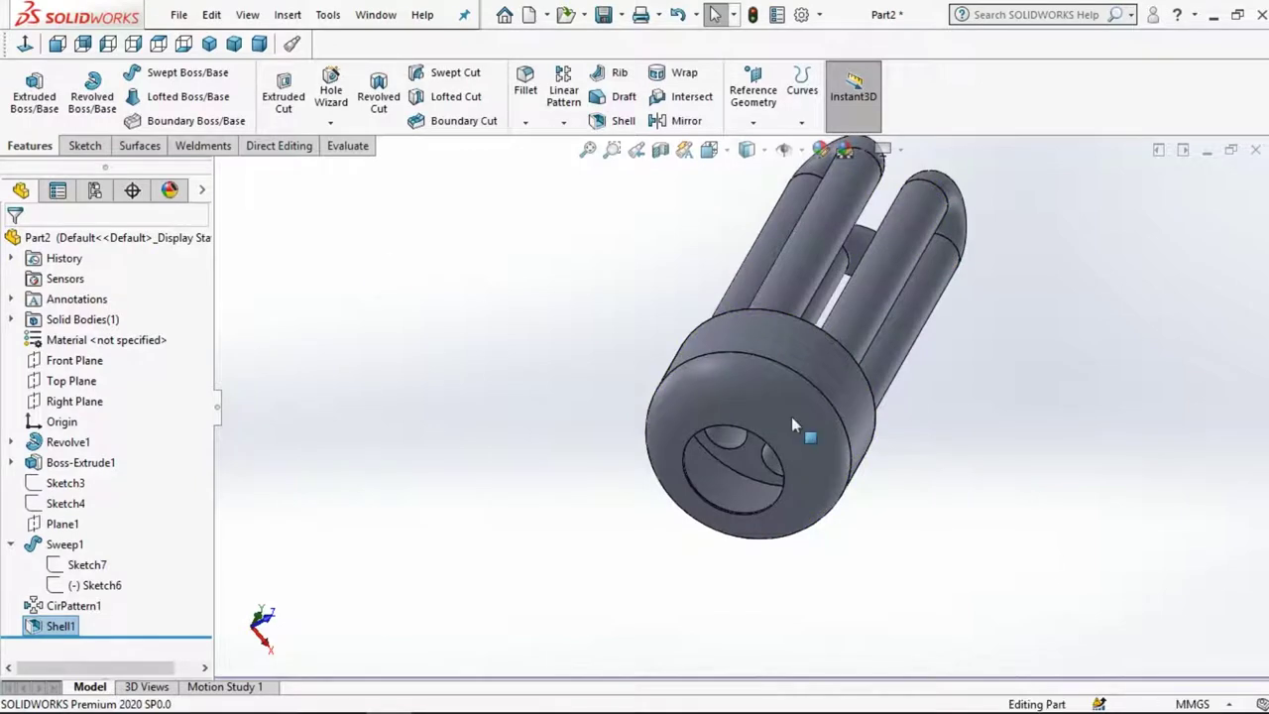
pyautogui.moveTo(759, 519)
pyautogui.mouseDown(button='middle')
pyautogui.moveTo(634, 342)
pyautogui.moveTo(663, 571)
pyautogui.moveTo(620, 489)
pyautogui.mouseUp(button='middle')
# Inspect the hollowed end face, briefly opening appearance options for an inner round face
pyautogui.scroll(-3, 703, 532)
pyautogui.scroll(-2, 703, 533)
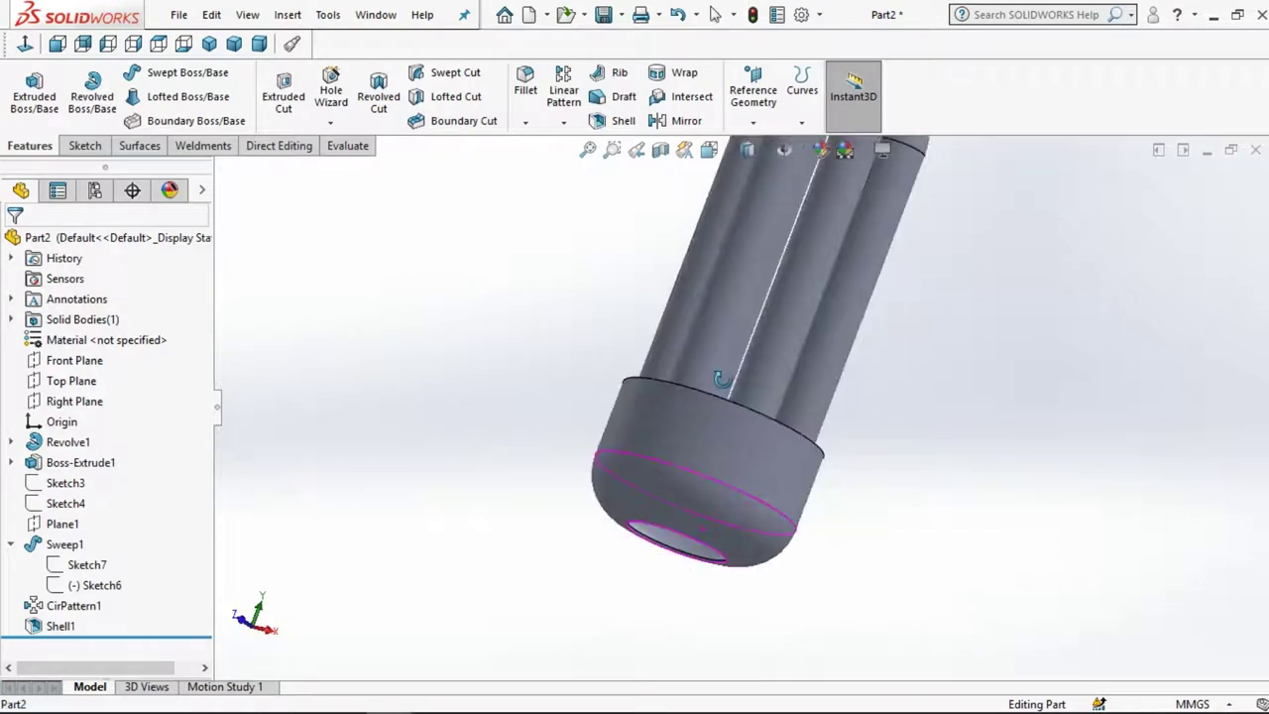
pyautogui.moveTo(722, 379); pyautogui.dragTo(734, 244, button='middle')
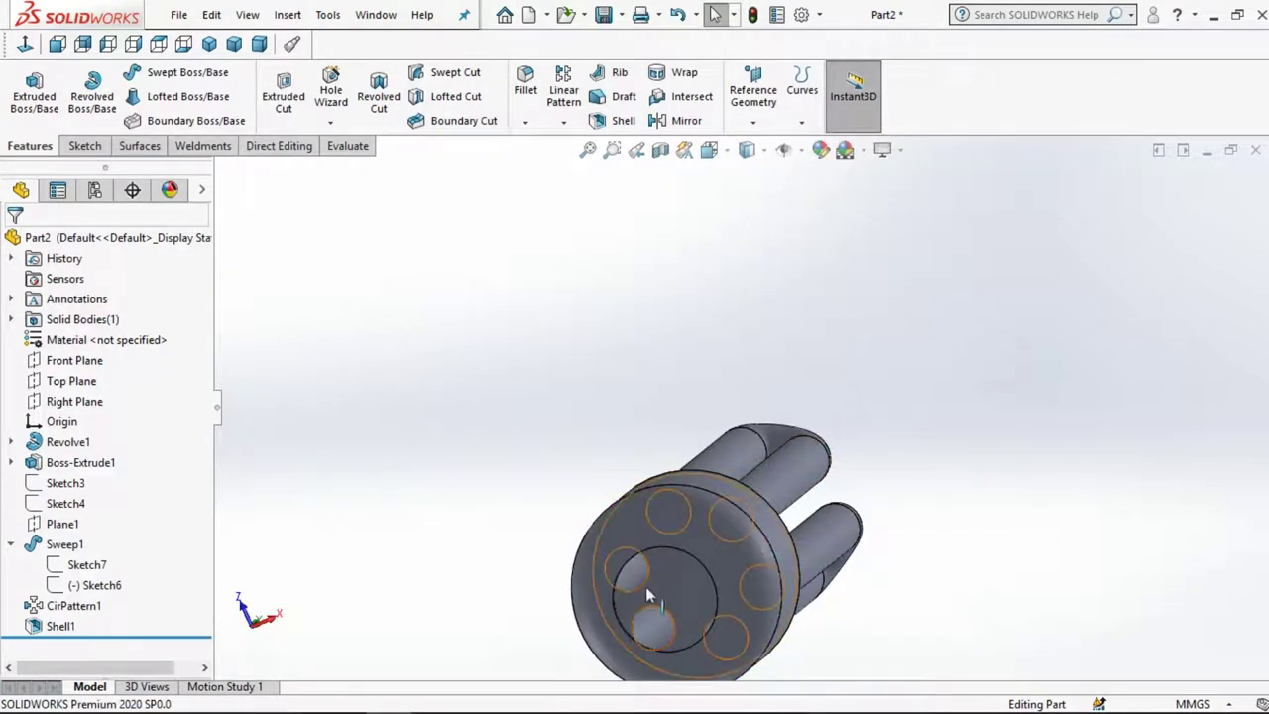
pyautogui.scroll(2, 831, 414)
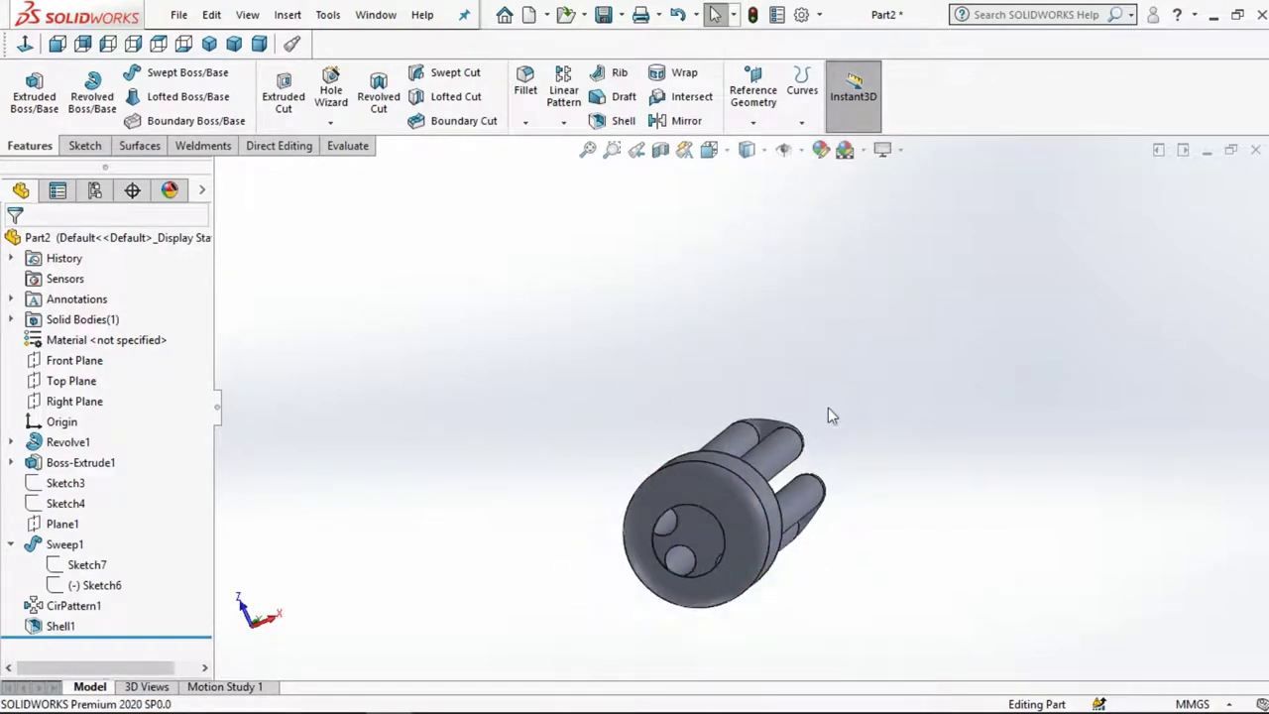
pyautogui.click(683, 567)
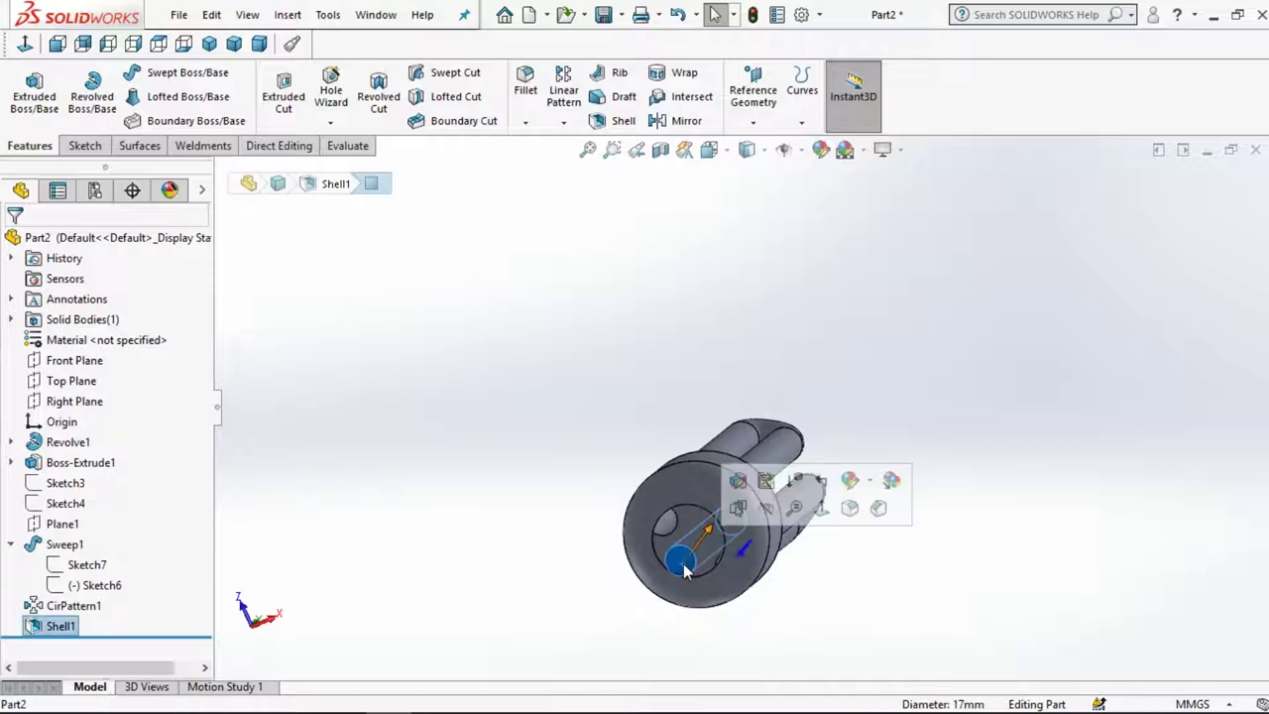
pyautogui.click(850, 484)
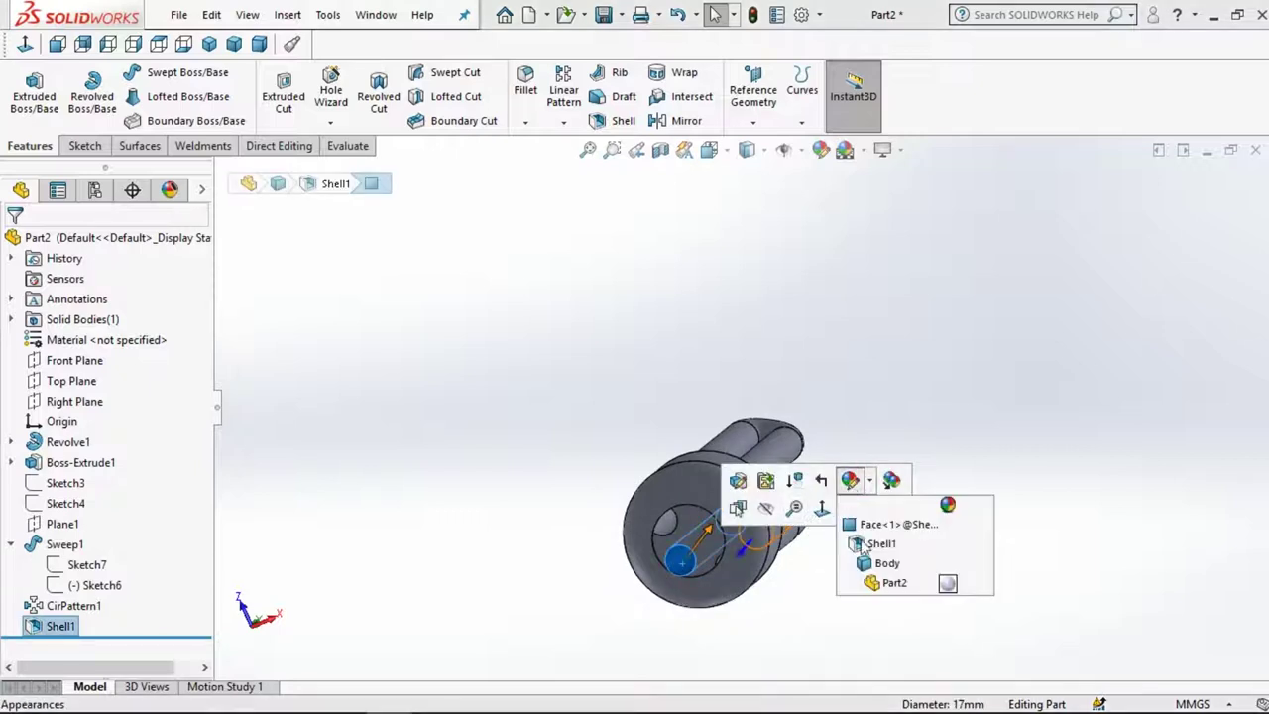
pyautogui.click(853, 347)
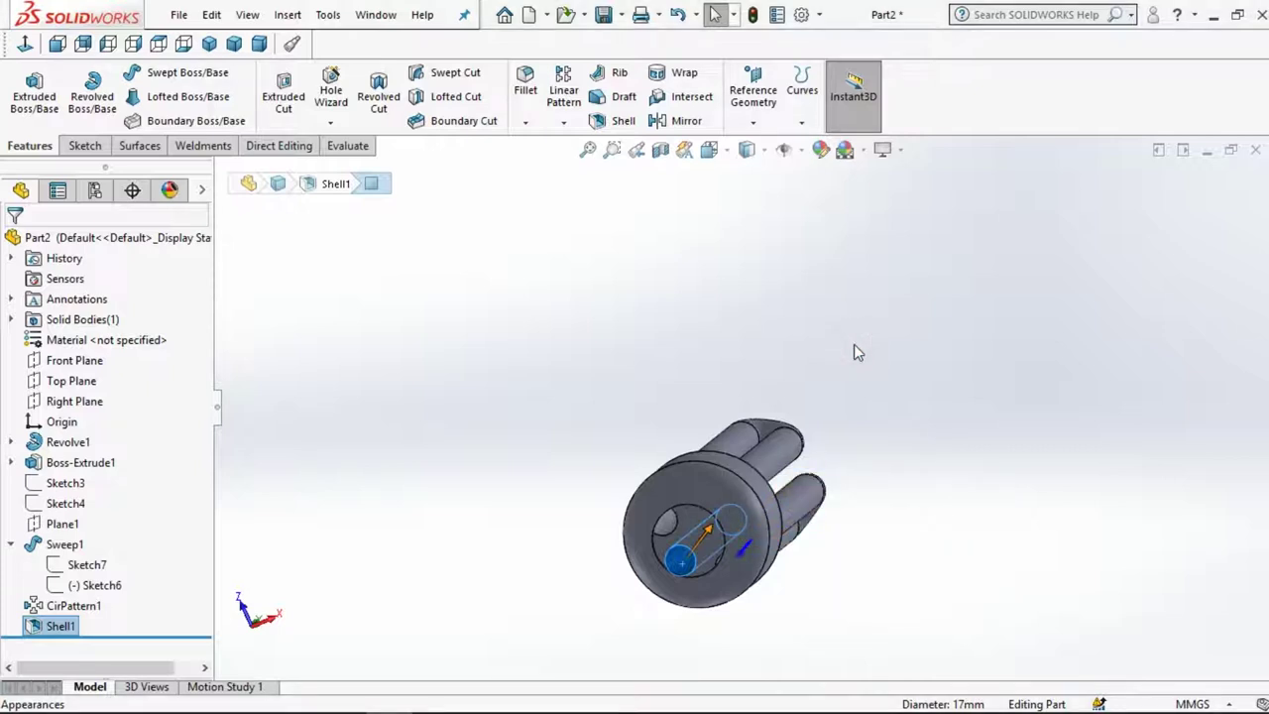
pyautogui.click(854, 346)
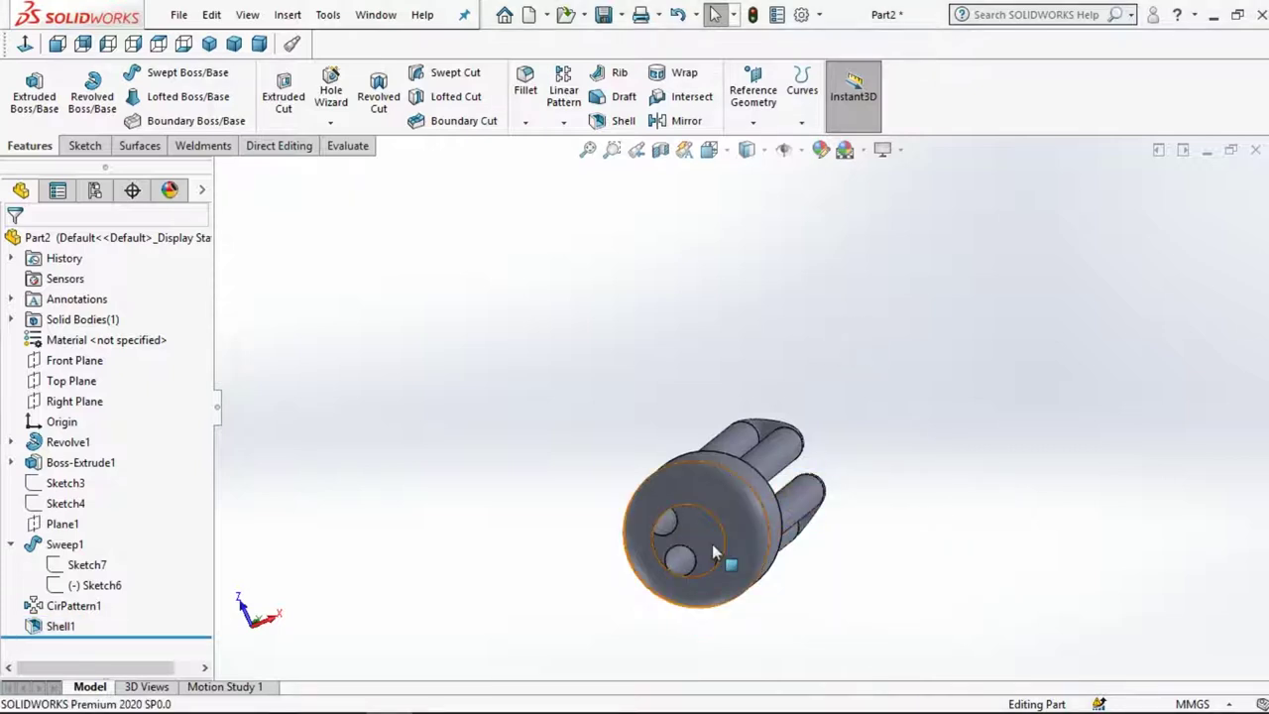
# Turn the open end forward, select the base hole's edge, and start a reference plane
pyautogui.click(497, 437)
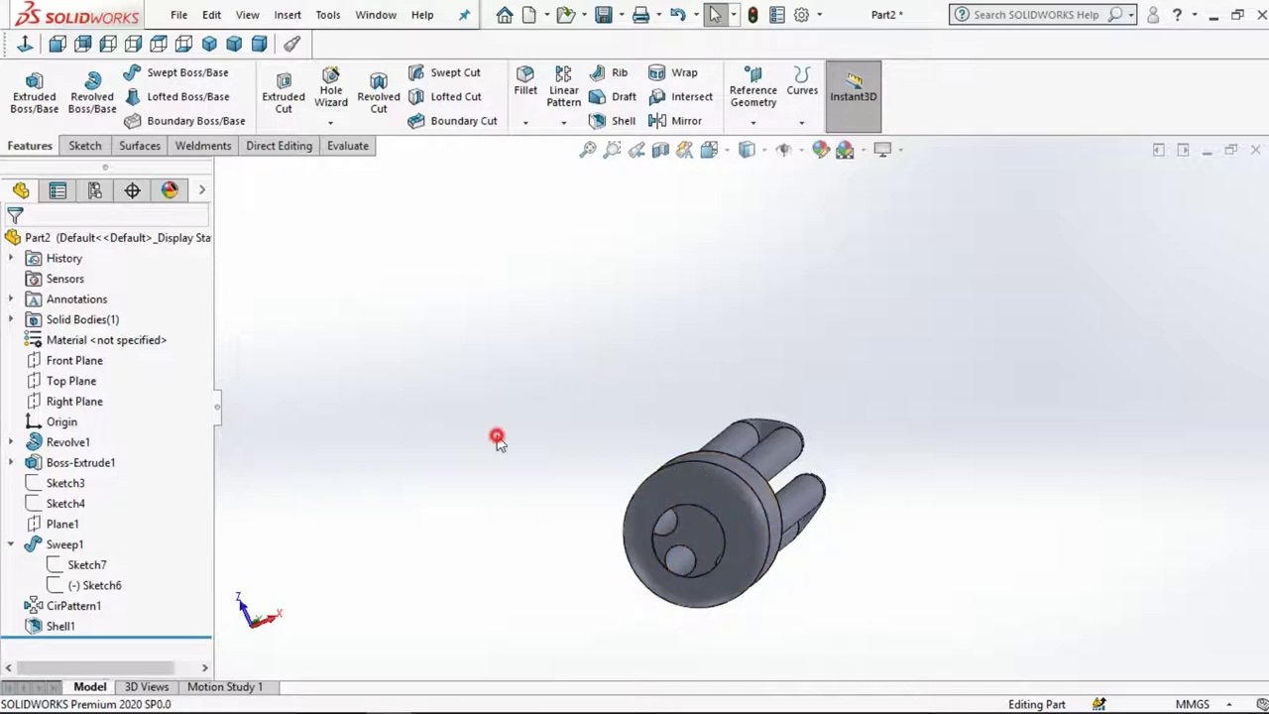
pyautogui.moveTo(516, 448); pyautogui.dragTo(684, 525, button='middle')
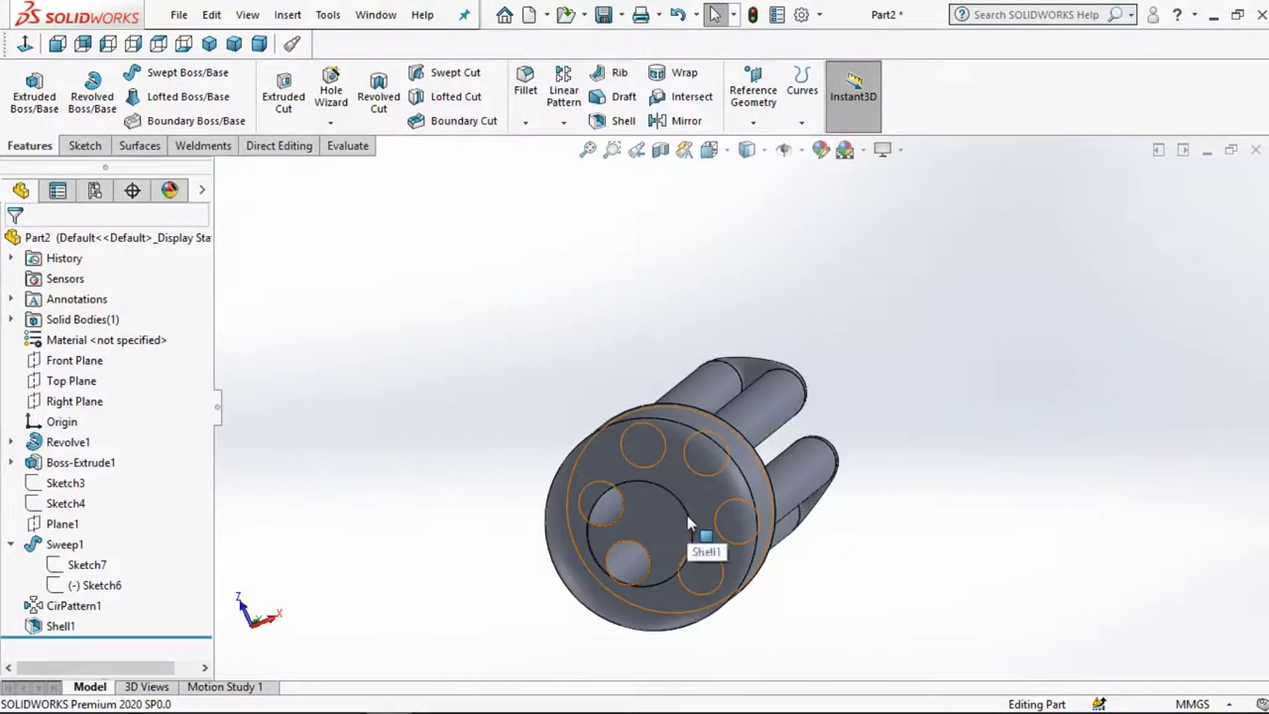
pyautogui.scroll(2, 501, 472)
pyautogui.moveTo(525, 447)
pyautogui.mouseDown(button='middle')
pyautogui.moveTo(519, 552)
pyautogui.moveTo(699, 536)
pyautogui.mouseUp(button='middle')
pyautogui.click(697, 547)
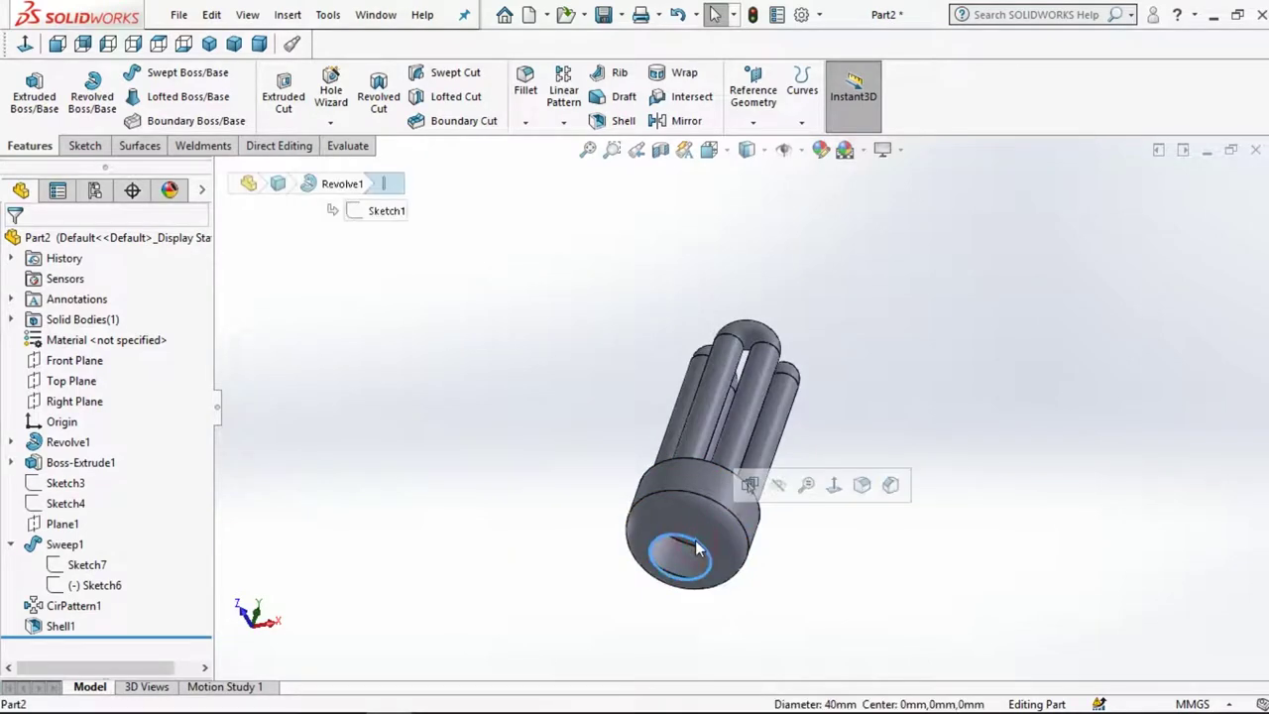
pyautogui.click(754, 121)
pyautogui.click(767, 145)
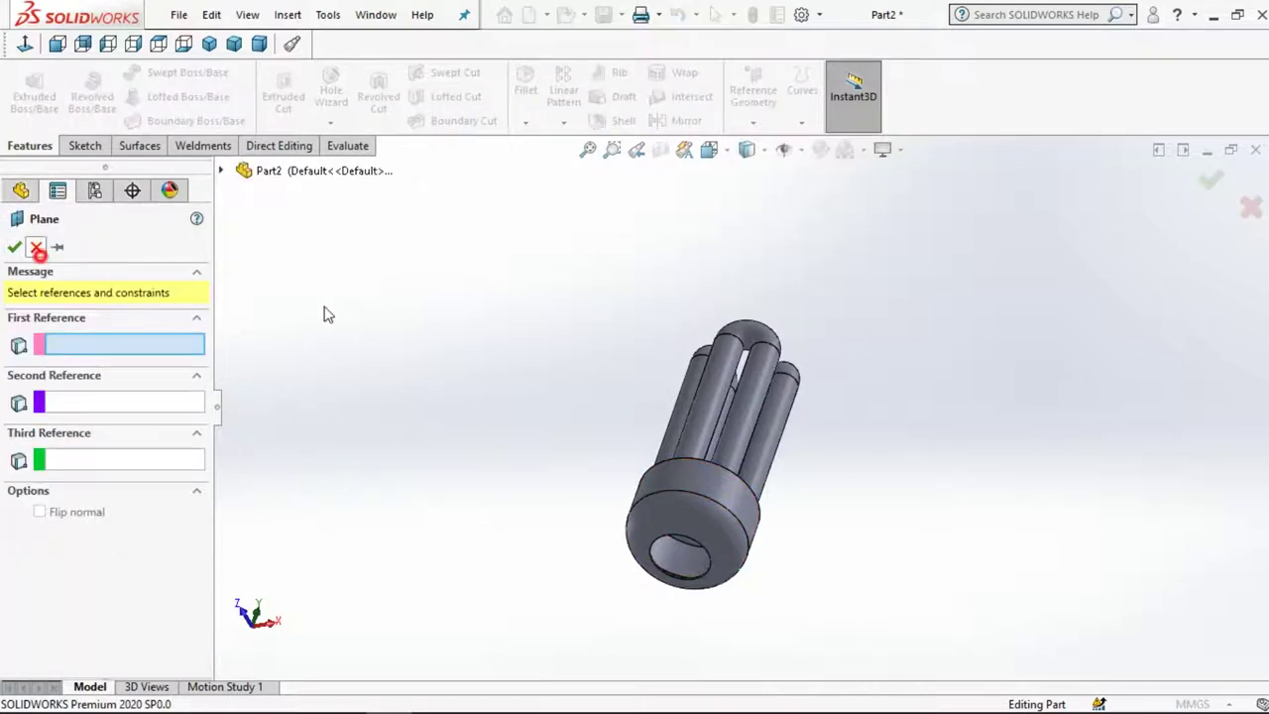
# Cancel the reference plane and start a face-on sketch on the Front Plane
pyautogui.click(37, 248)
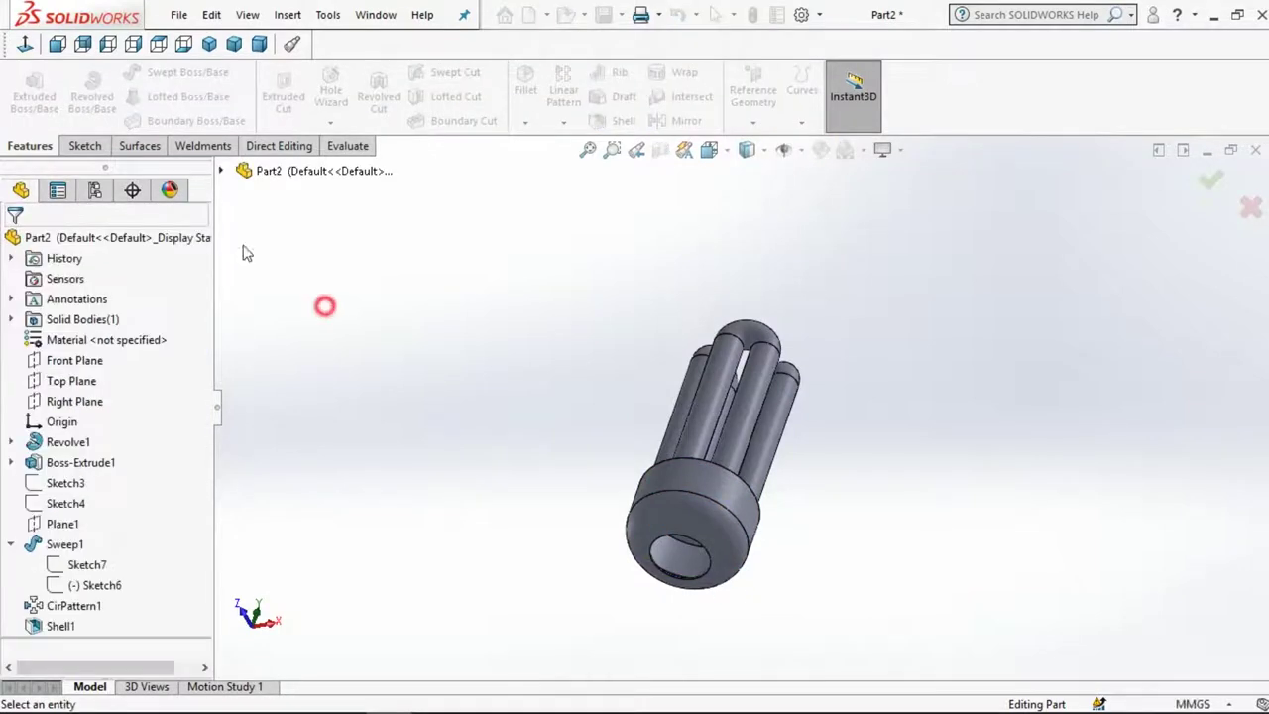
pyautogui.click(74, 360)
pyautogui.click(93, 334)
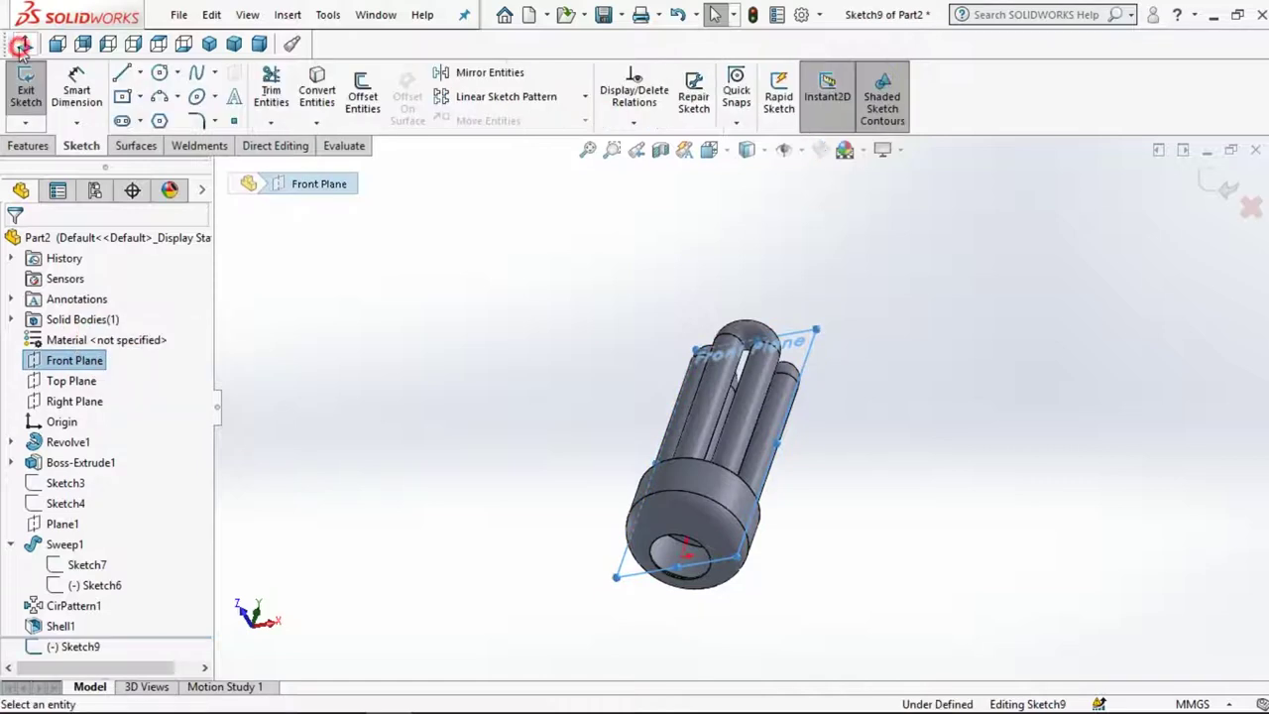
pyautogui.scroll(-3, 734, 585)
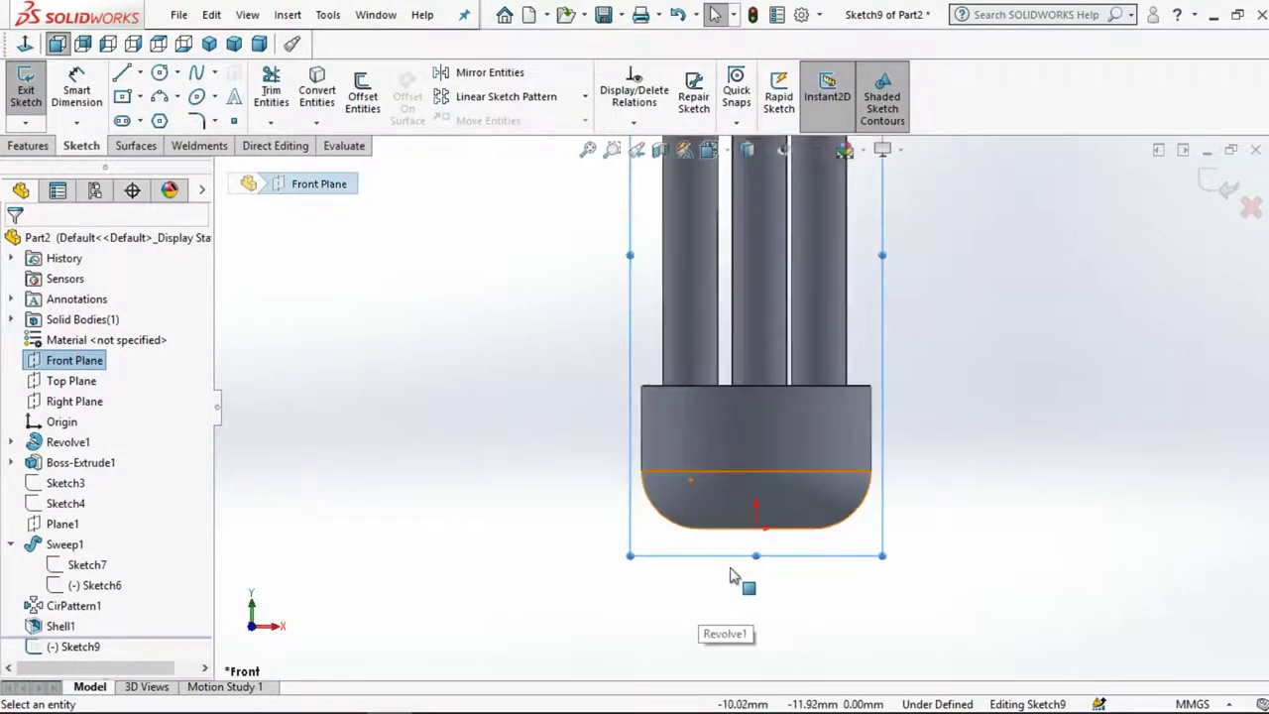
pyautogui.scroll(-2, 643, 534)
# Draw a closed line profile down from the base with a short lower-left chamfer segment
pyautogui.click(122, 73)
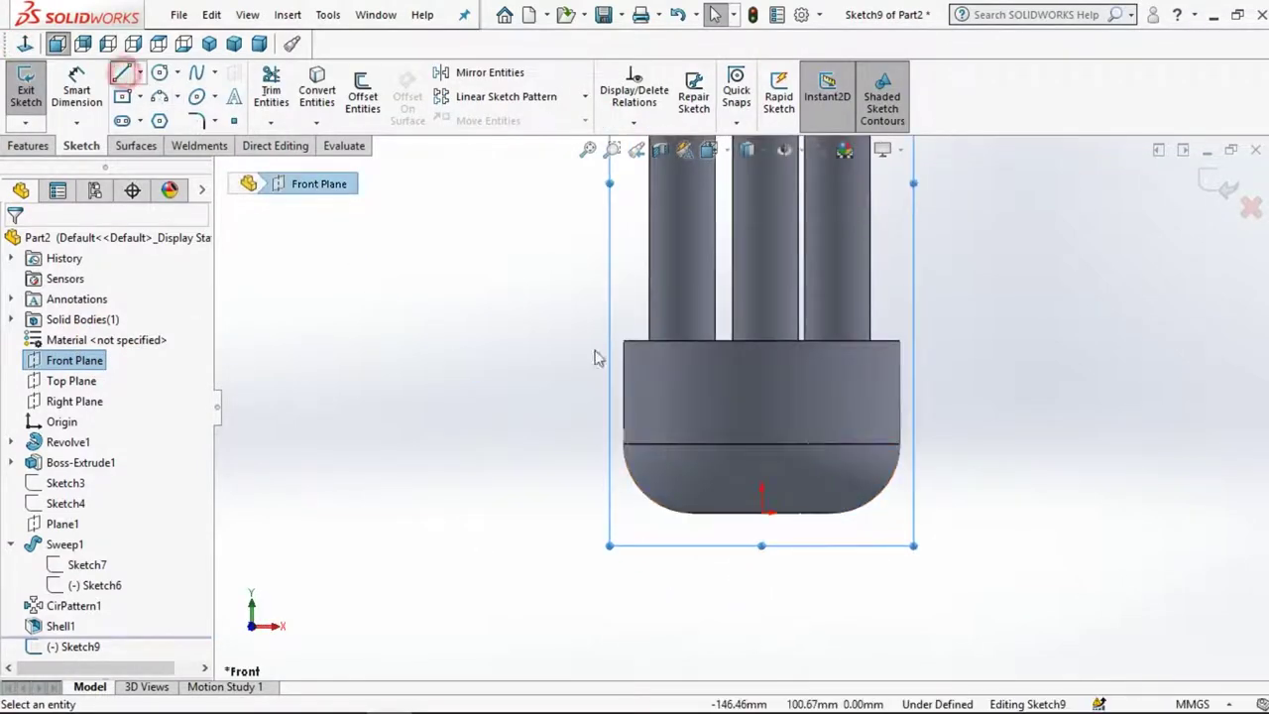
pyautogui.click(692, 513)
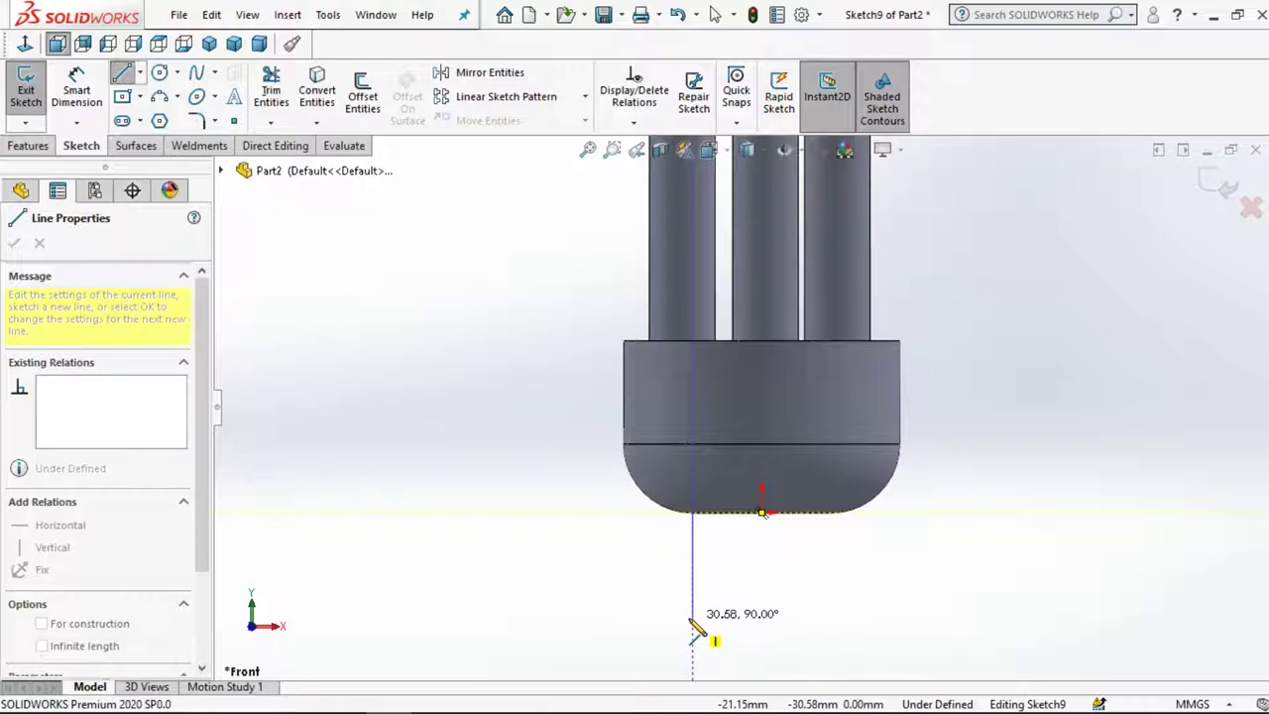
pyautogui.click(693, 618)
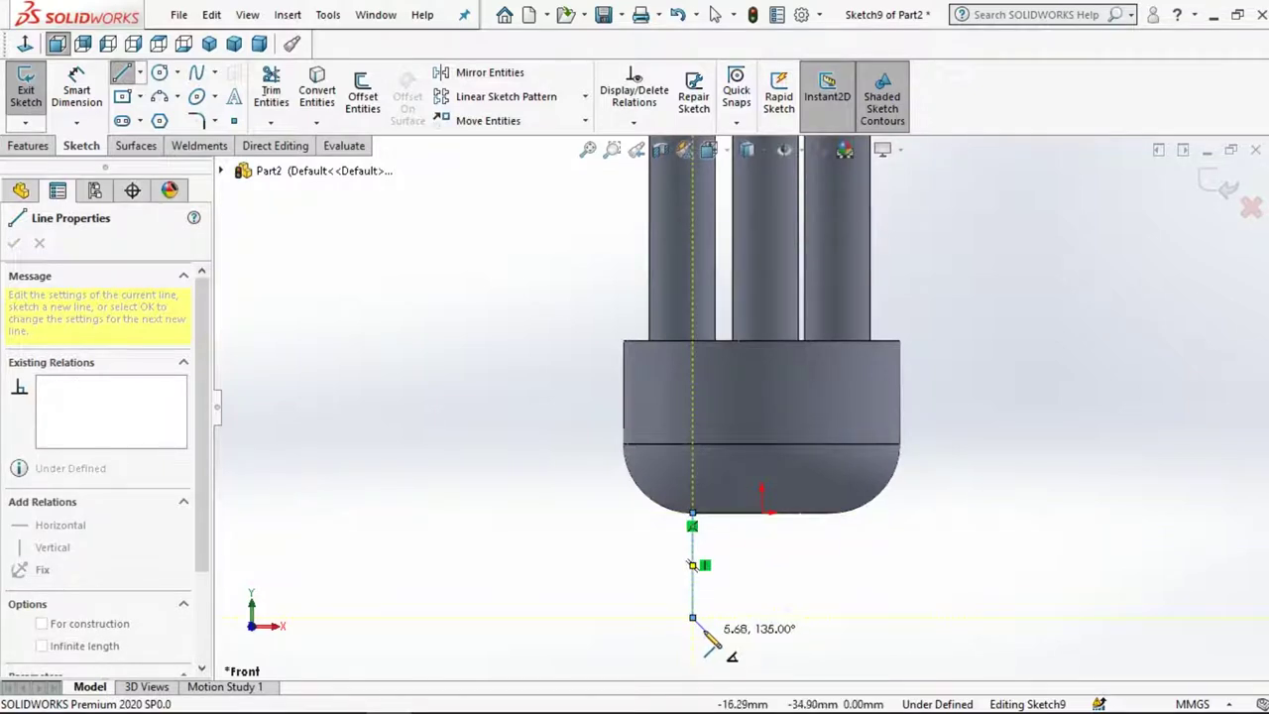
pyautogui.click(702, 628)
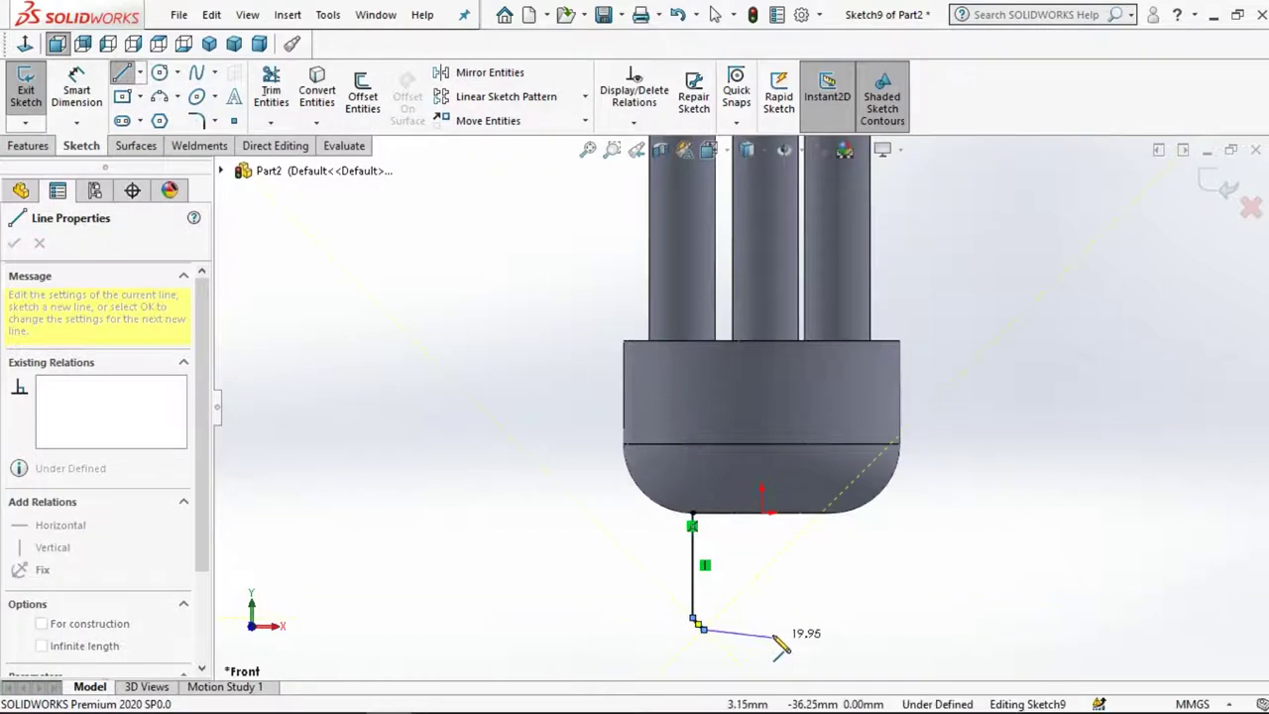
pyautogui.click(762, 628)
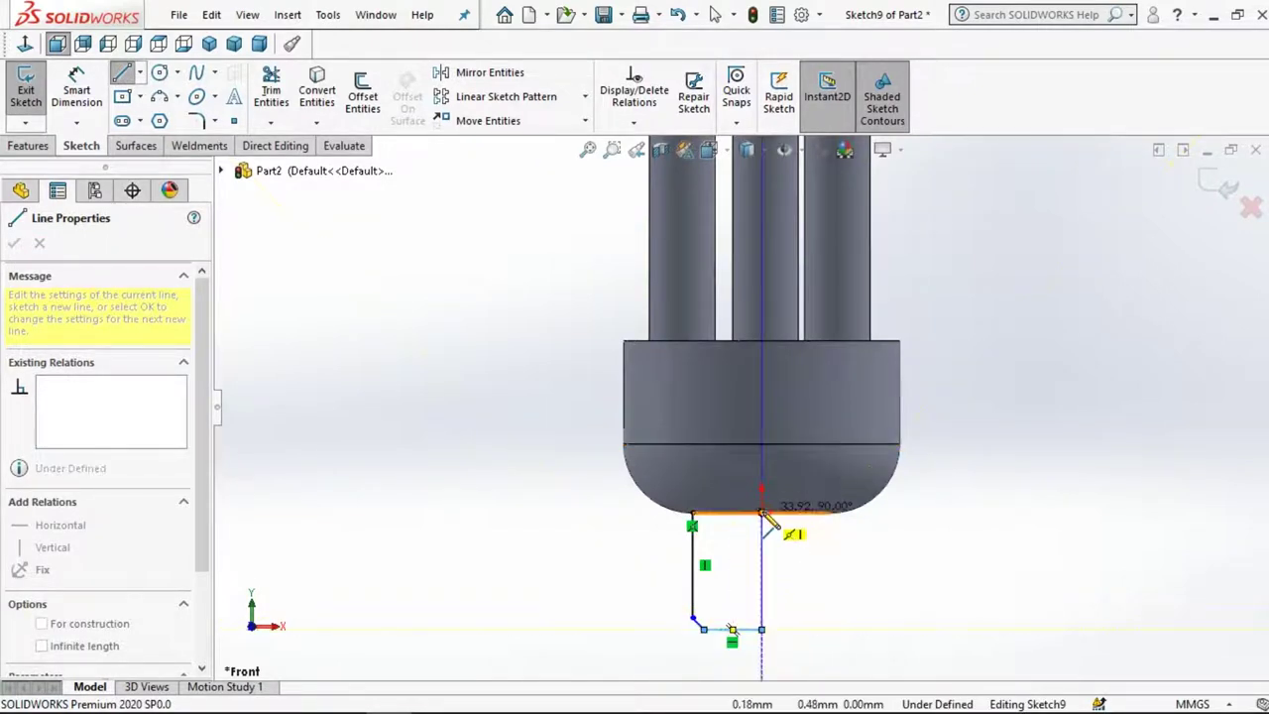
pyautogui.click(692, 513)
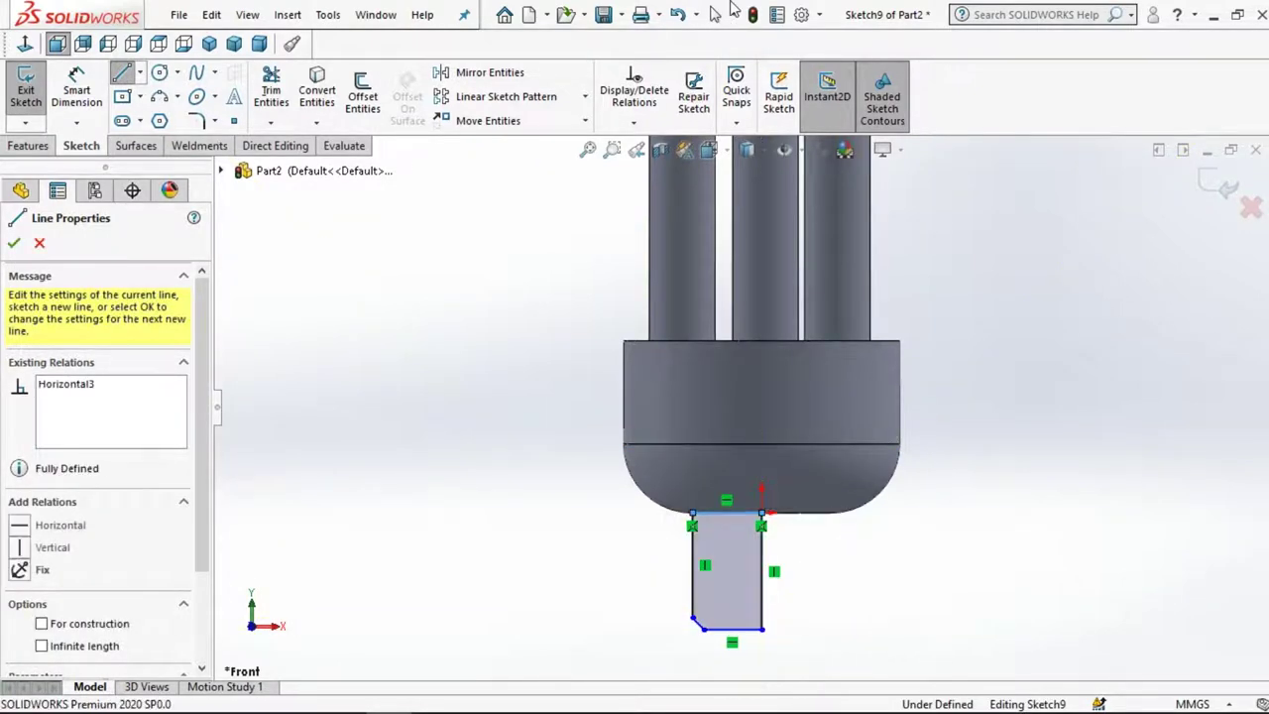
pyautogui.click(713, 13)
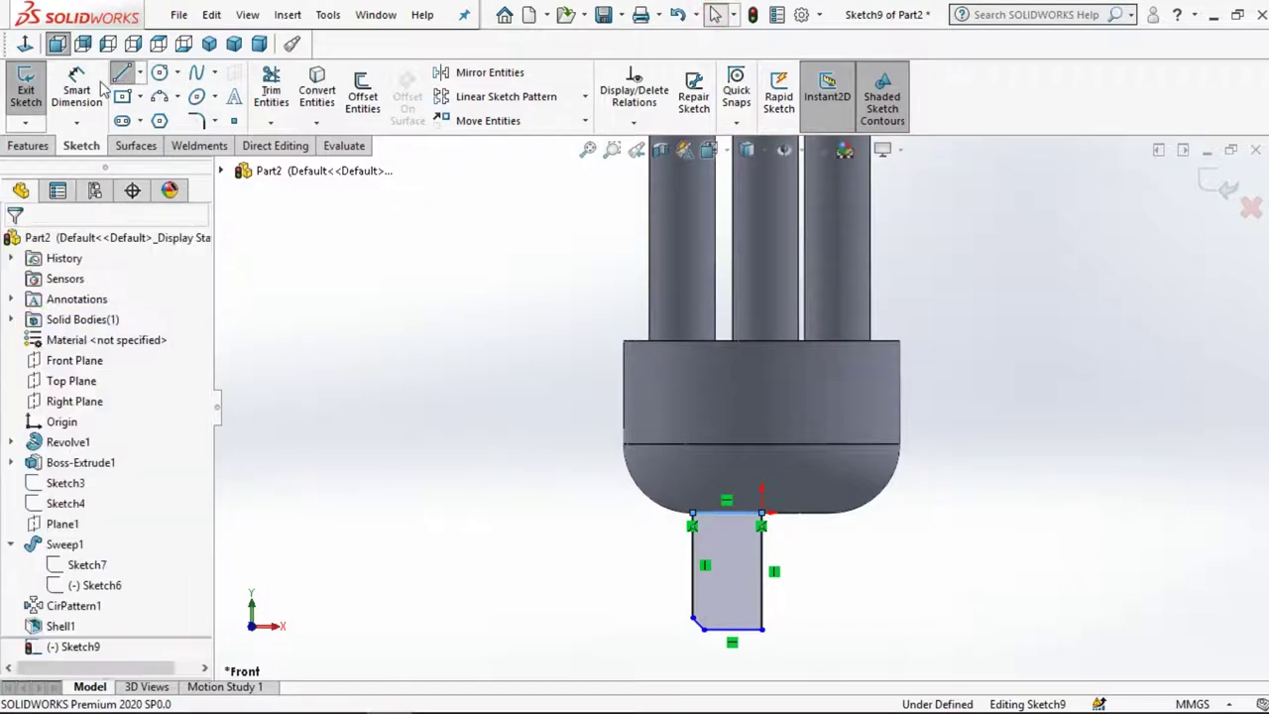
# Dimension the profile's bottom edge at 16 mm
pyautogui.click(705, 629)
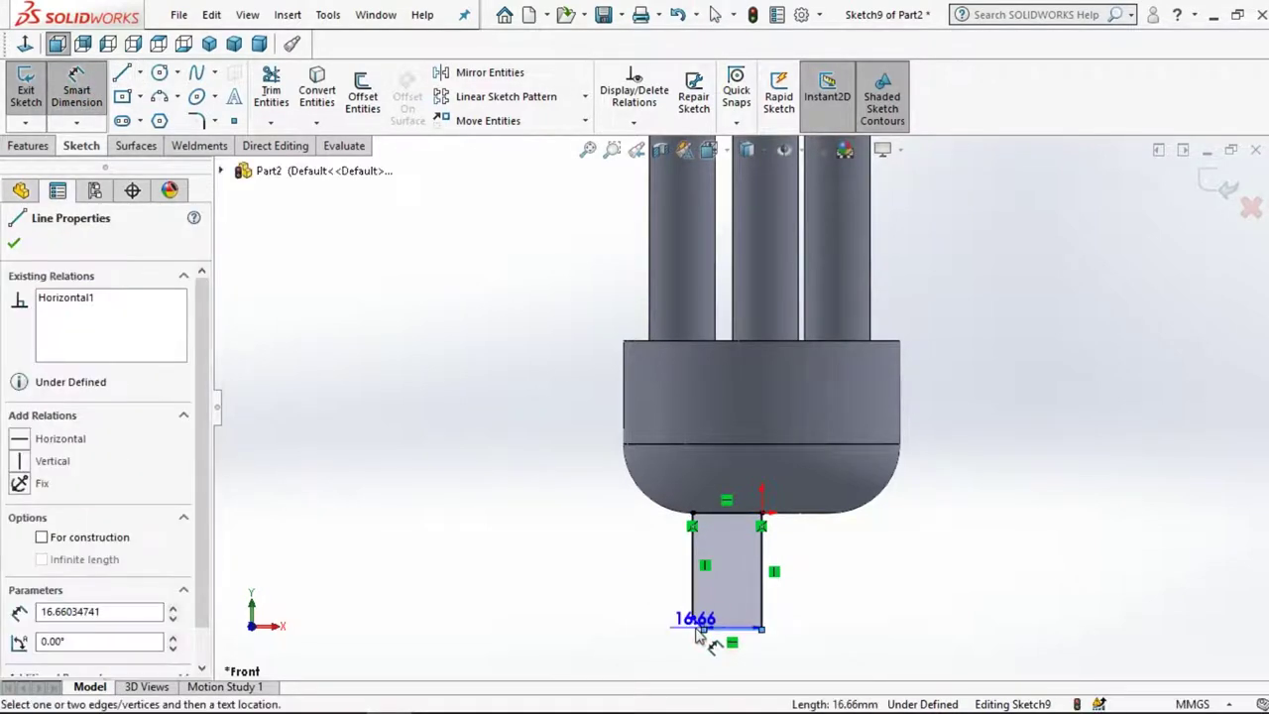
pyautogui.click(731, 664)
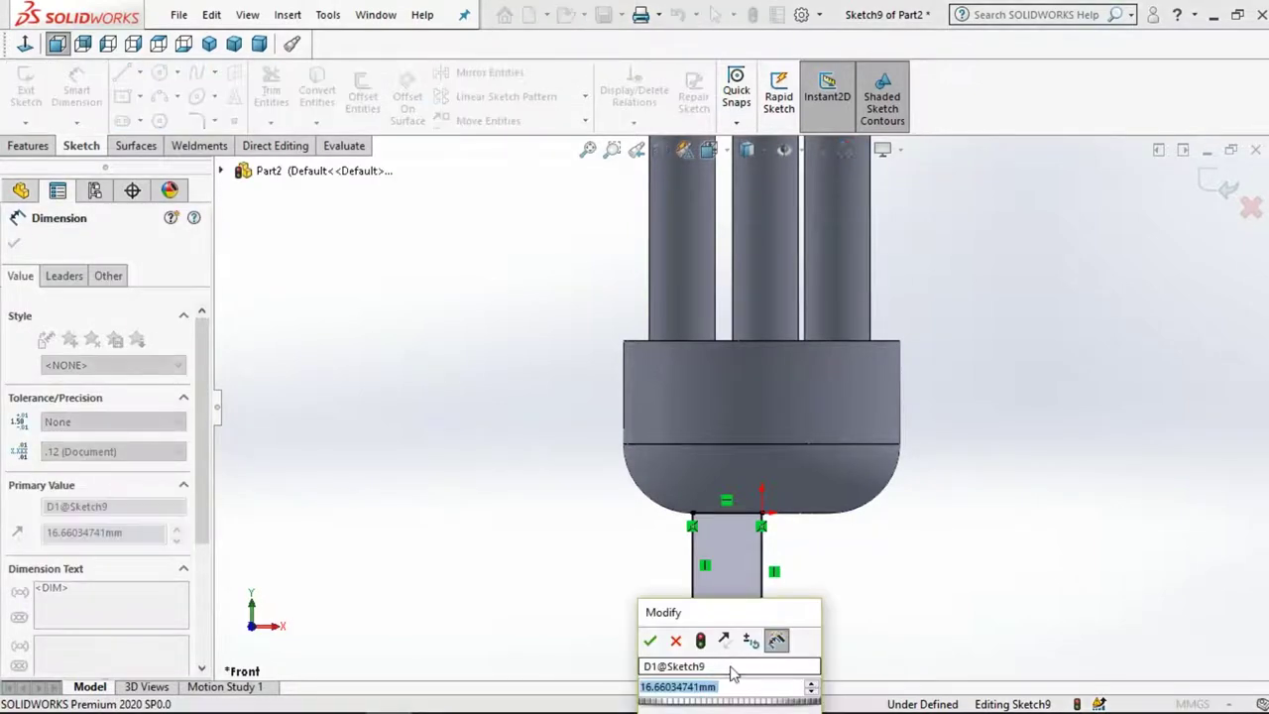
pyautogui.write('16')
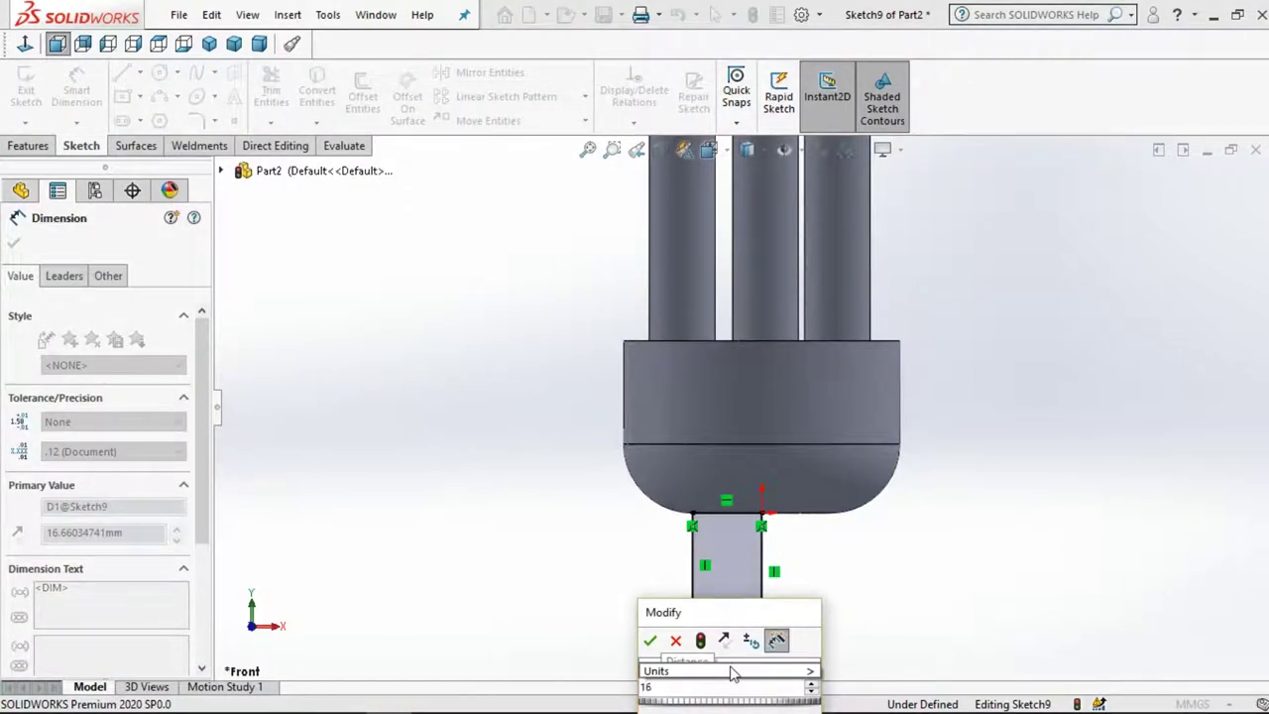
pyautogui.press('Return')
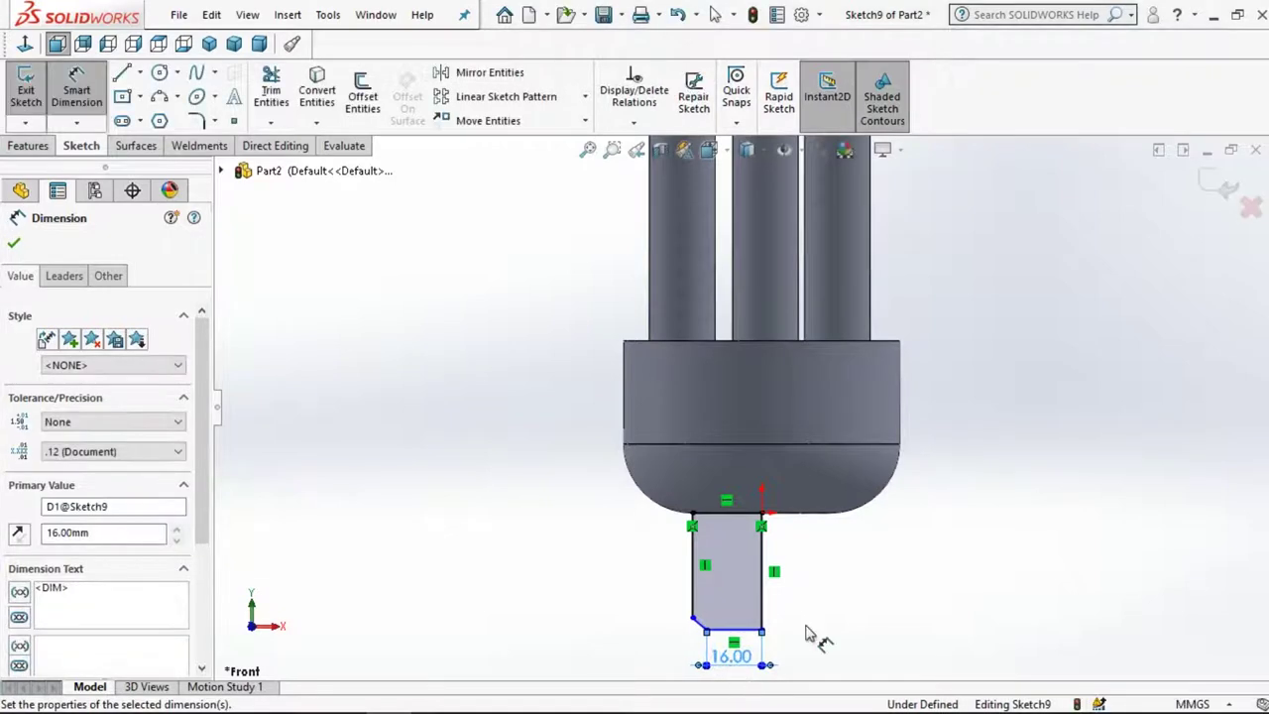
pyautogui.click(739, 663)
pyautogui.scroll(2, 749, 644)
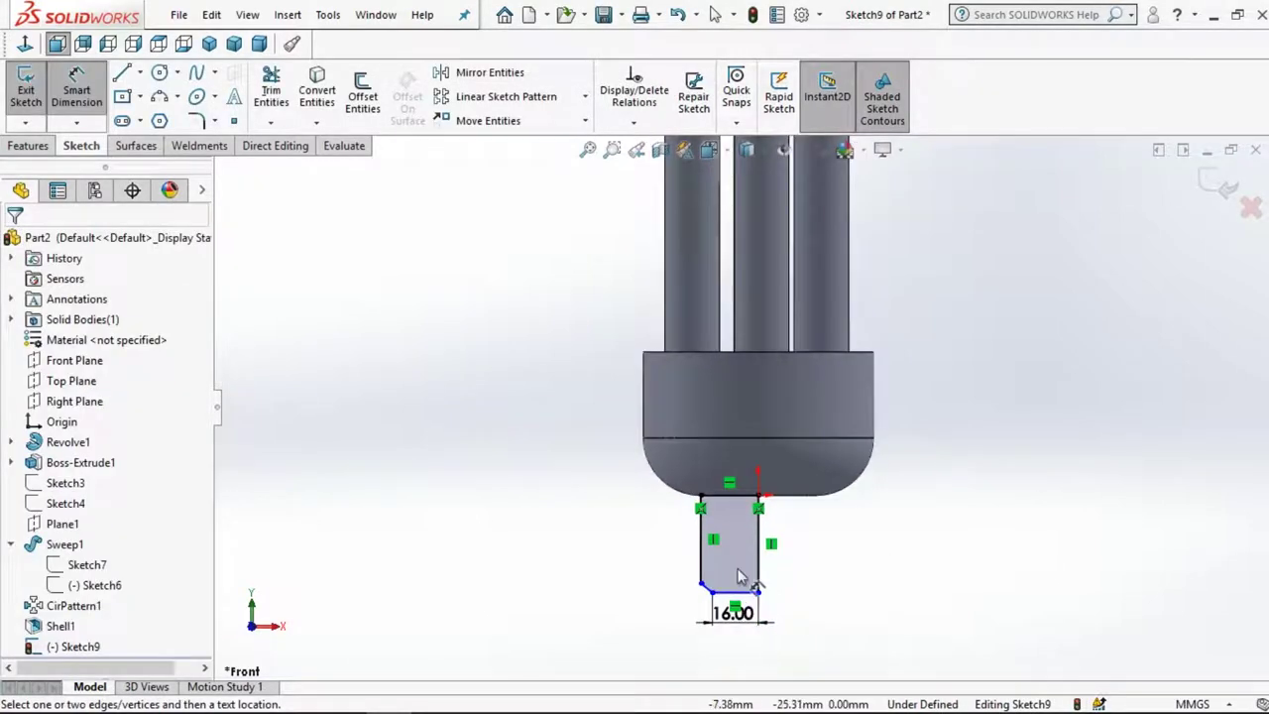
pyautogui.scroll(-2, 739, 577)
pyautogui.scroll(-2, 712, 560)
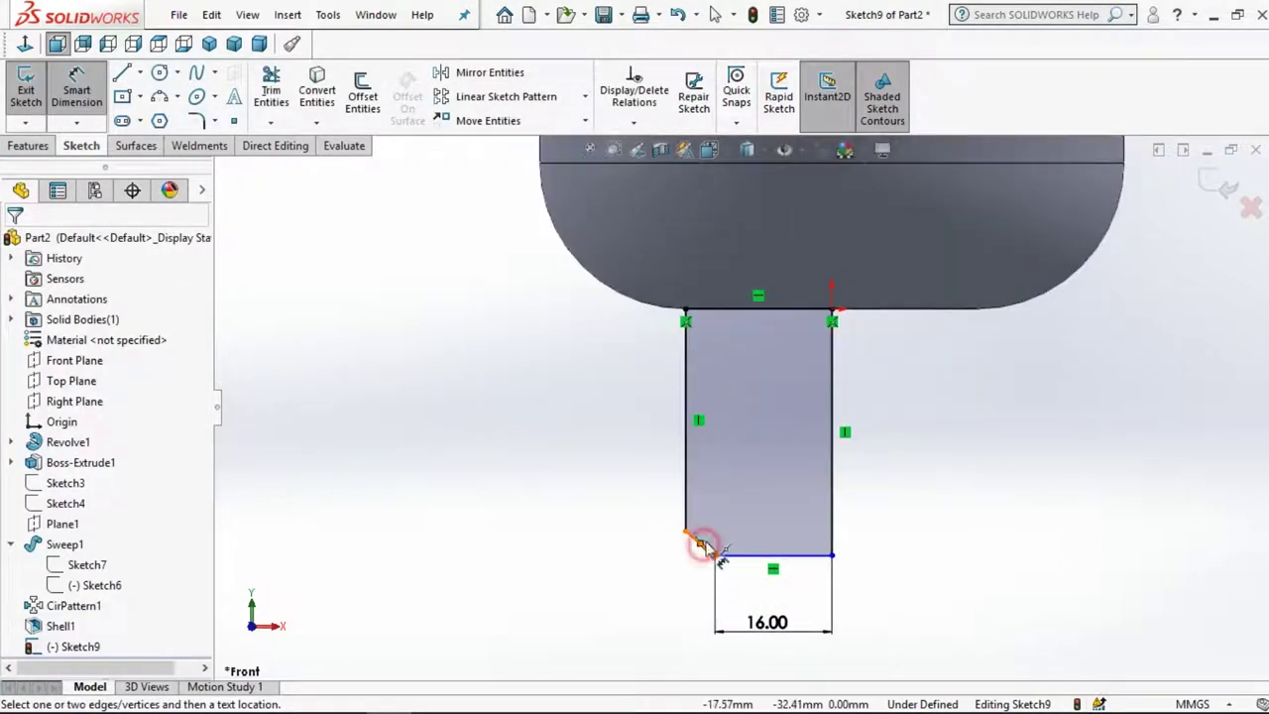
# Dimension the chamfer angle against the bottom edge at 140°
pyautogui.click(700, 545)
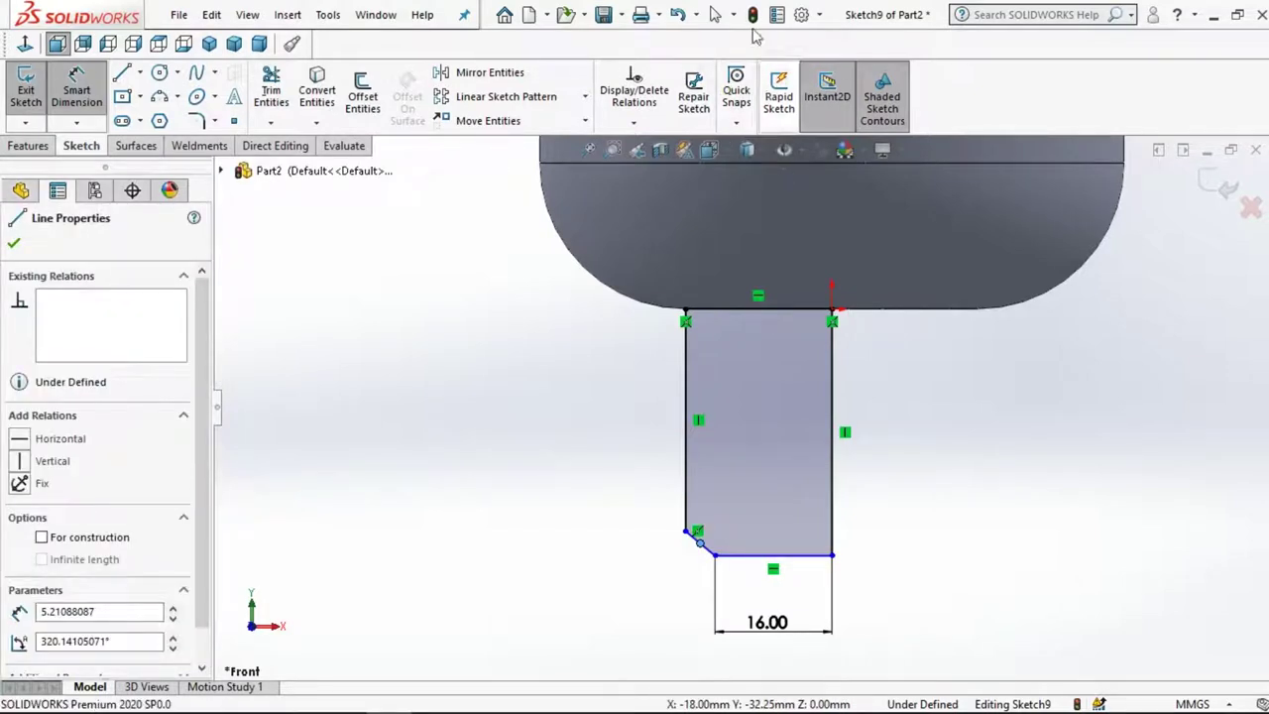
pyautogui.click(736, 395)
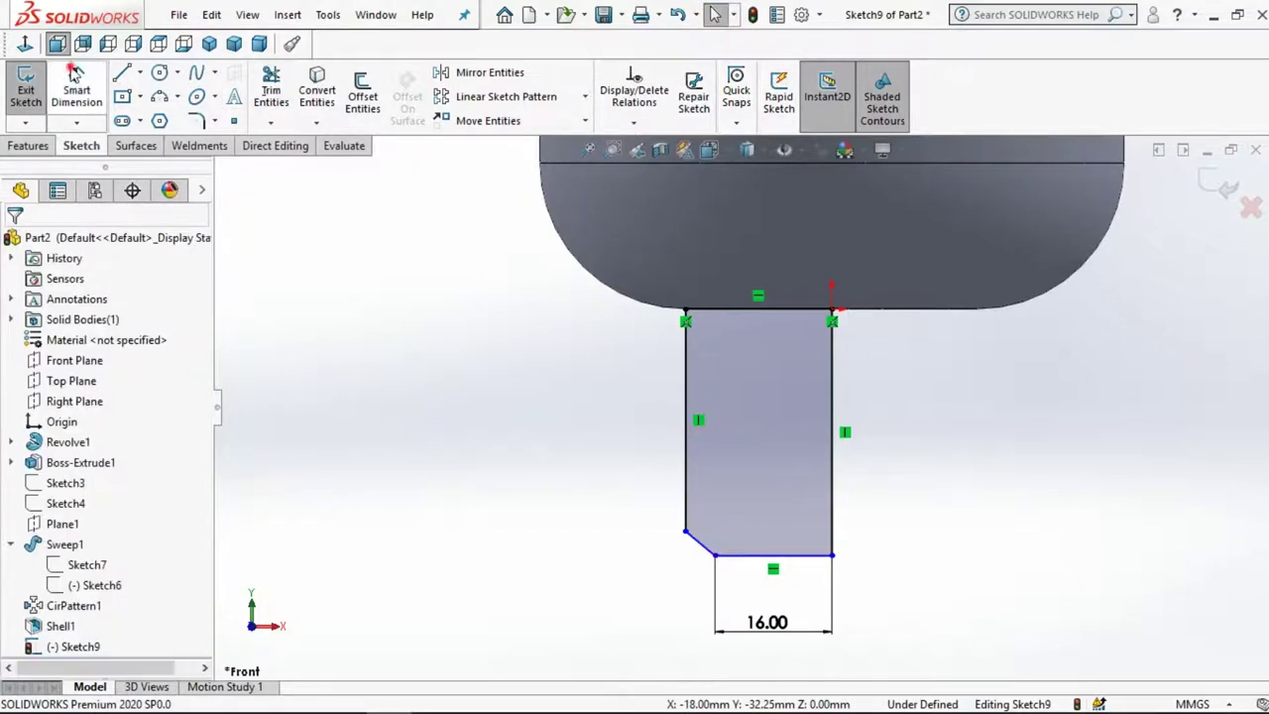
pyautogui.click(700, 544)
pyautogui.click(772, 555)
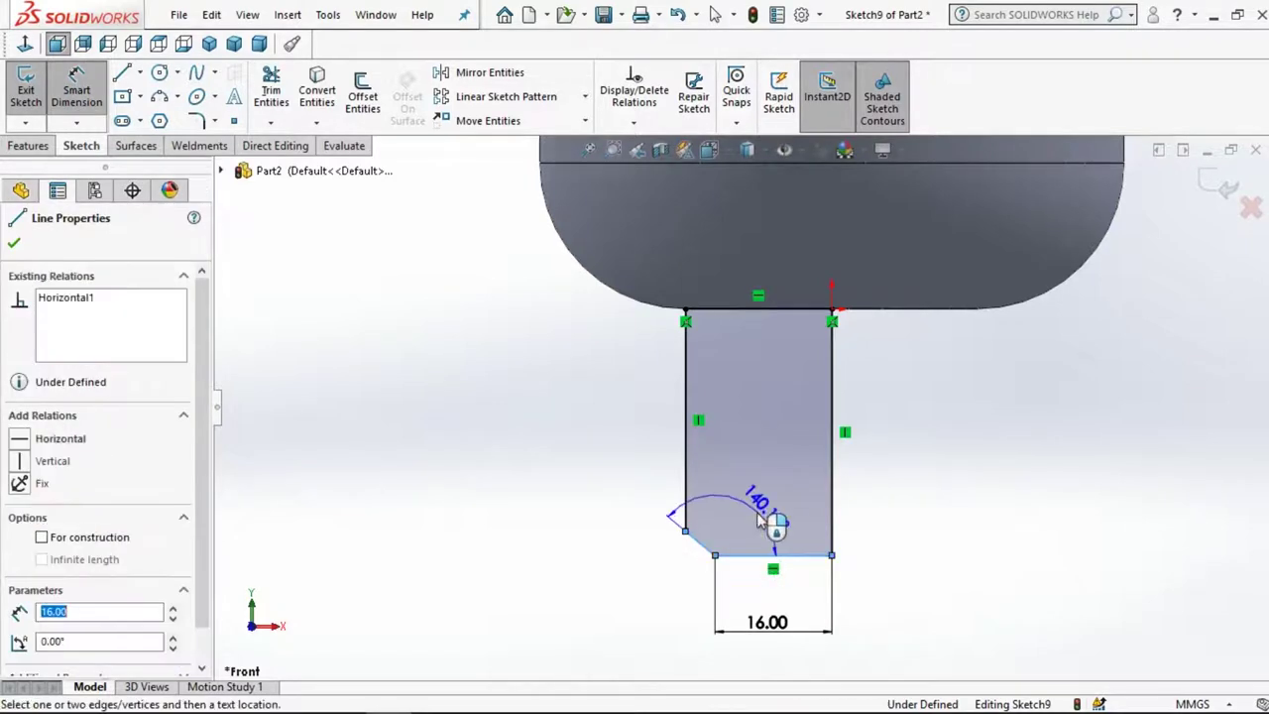
pyautogui.click(759, 521)
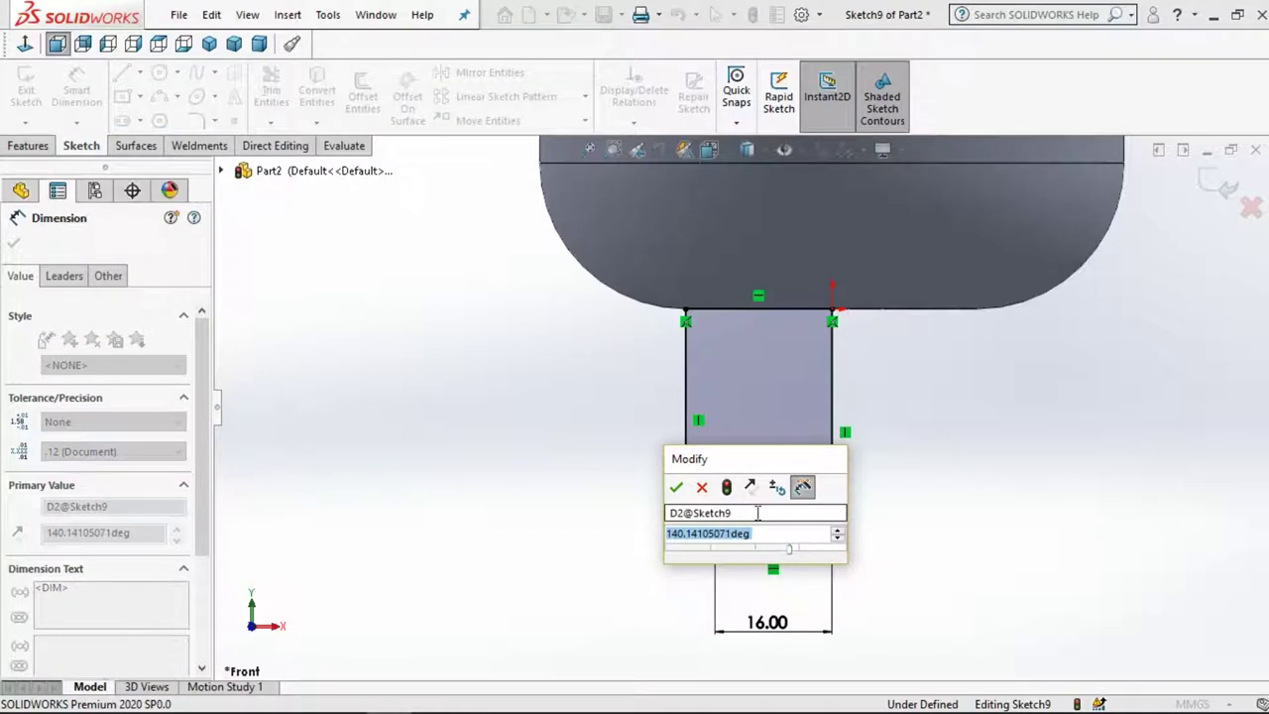
pyautogui.write('14')
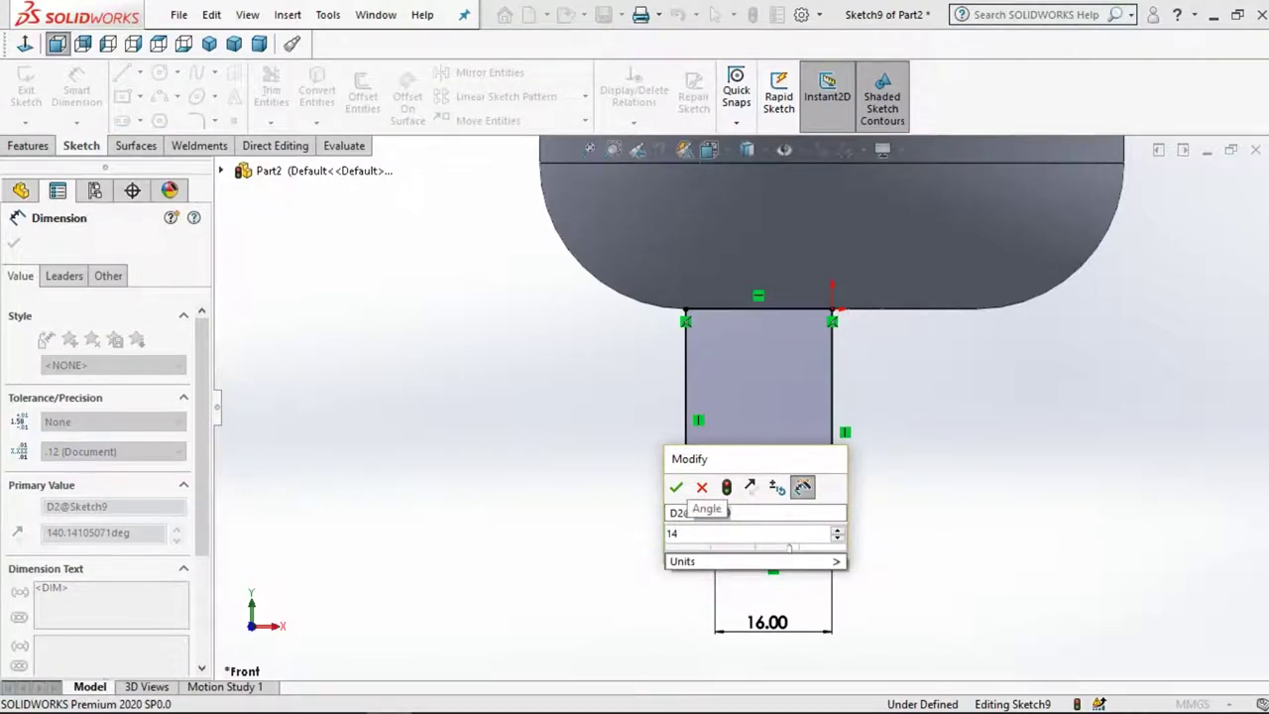
pyautogui.write('0')
pyautogui.press('Return')
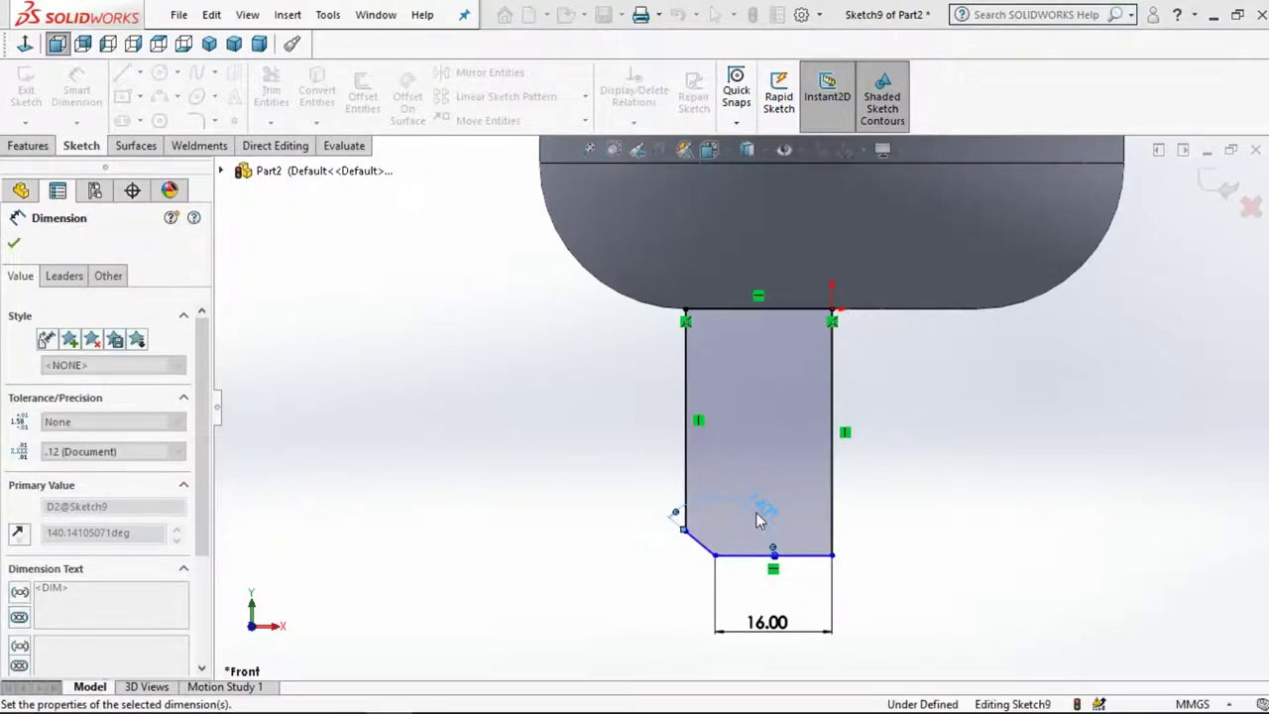
pyautogui.click(556, 450)
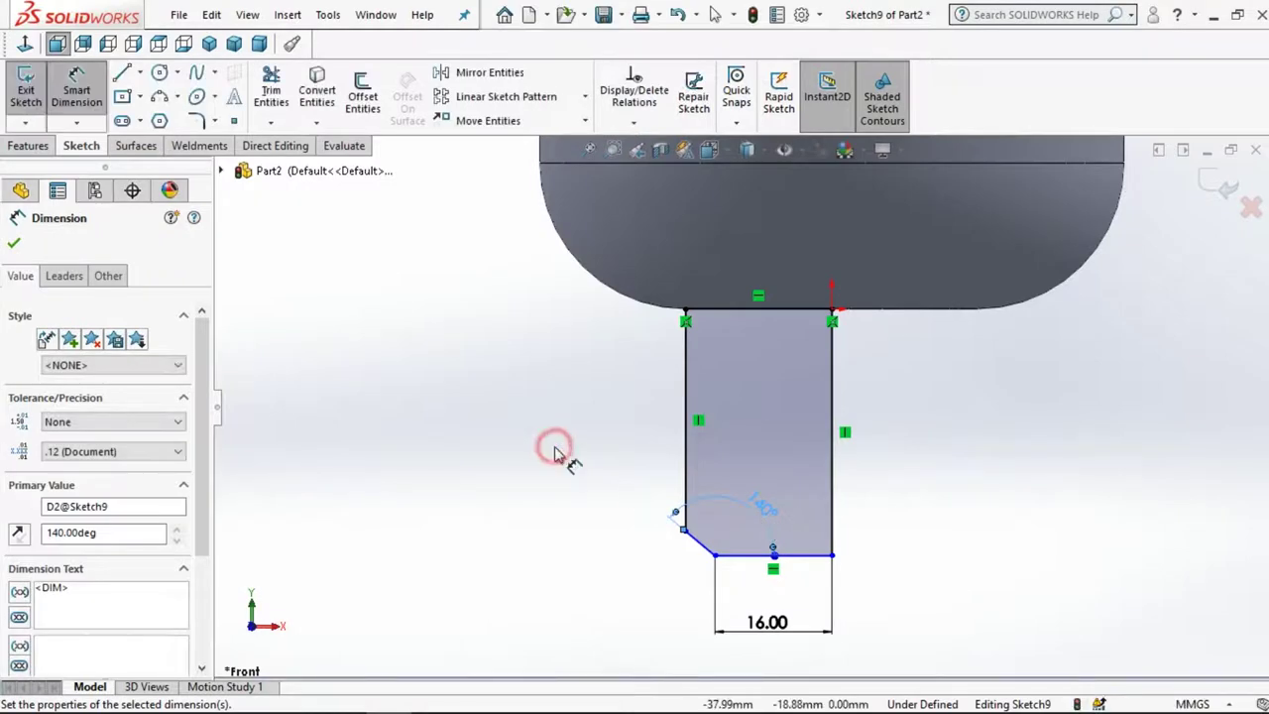
# Add a 4.00 chamfer offset dimension, then cancel it as redundant
pyautogui.click(715, 556)
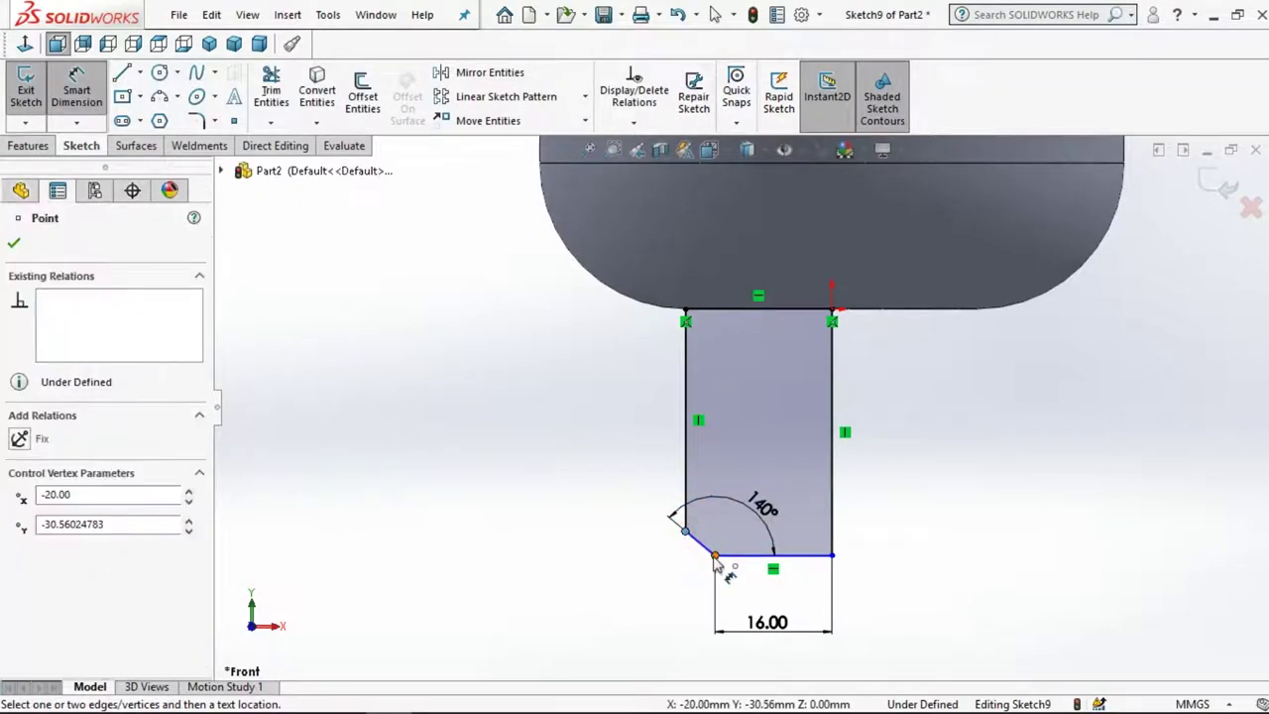
pyautogui.click(696, 542)
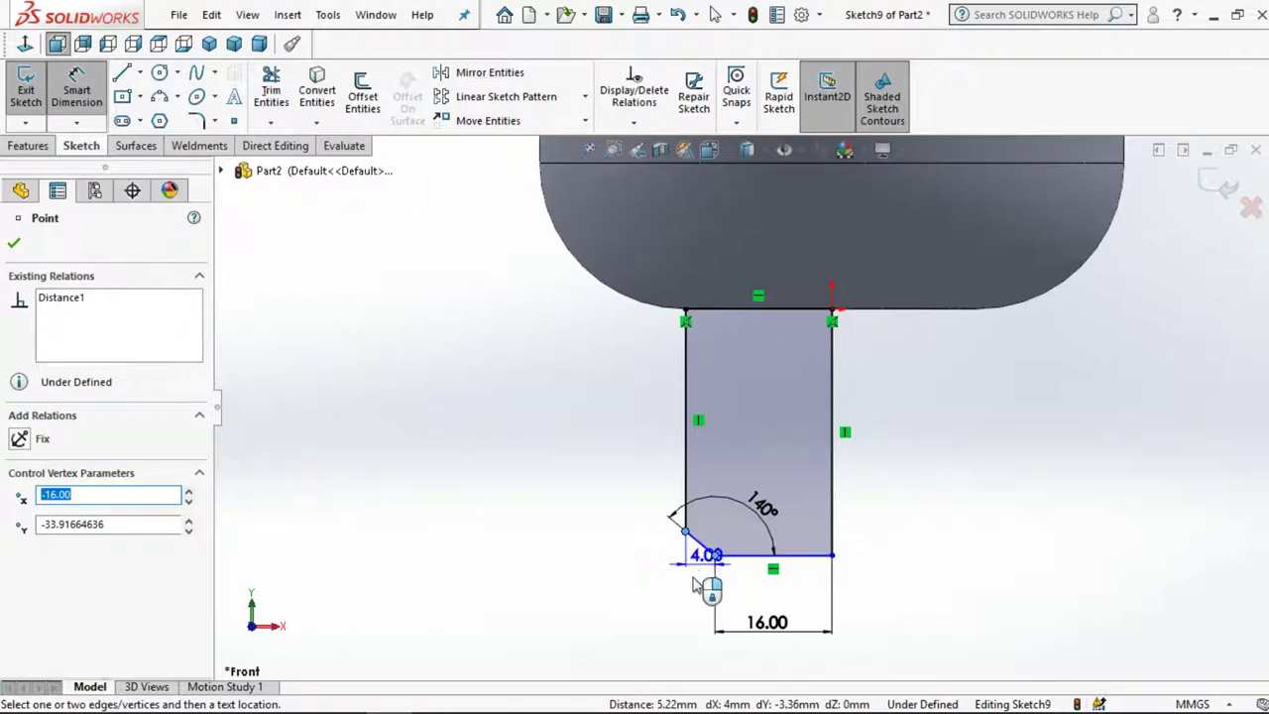
pyautogui.click(686, 601)
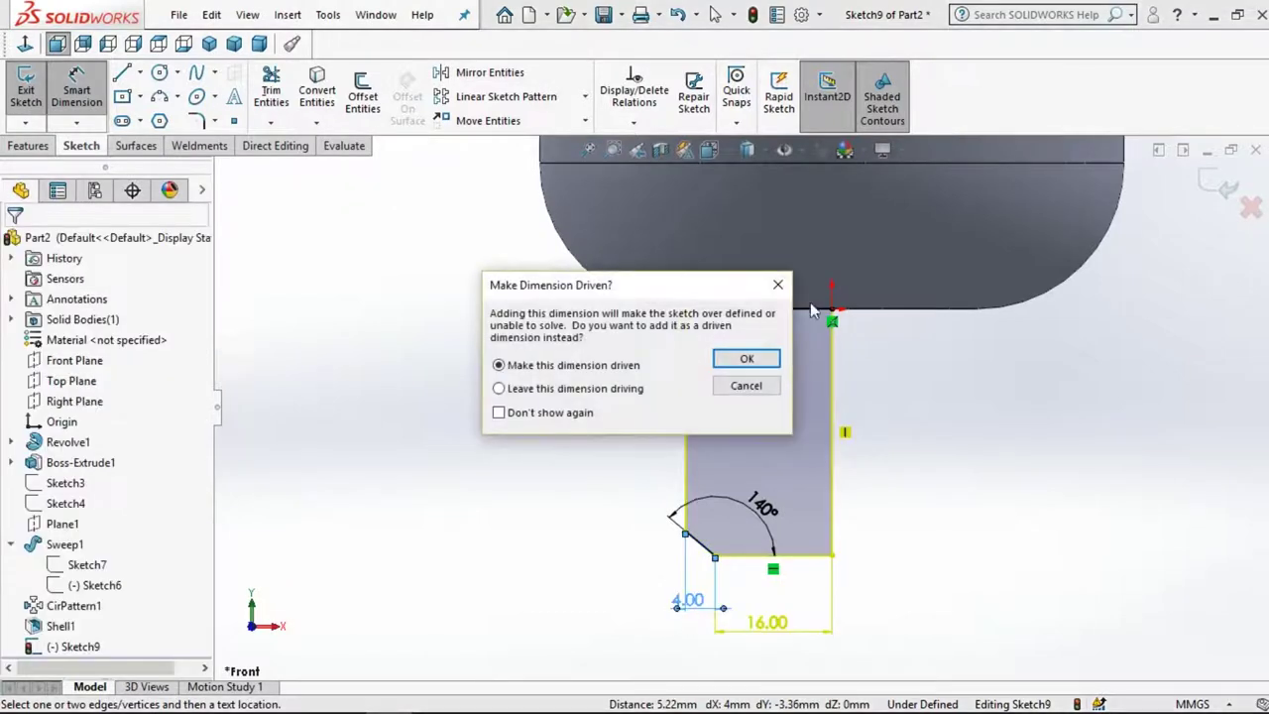
pyautogui.click(779, 286)
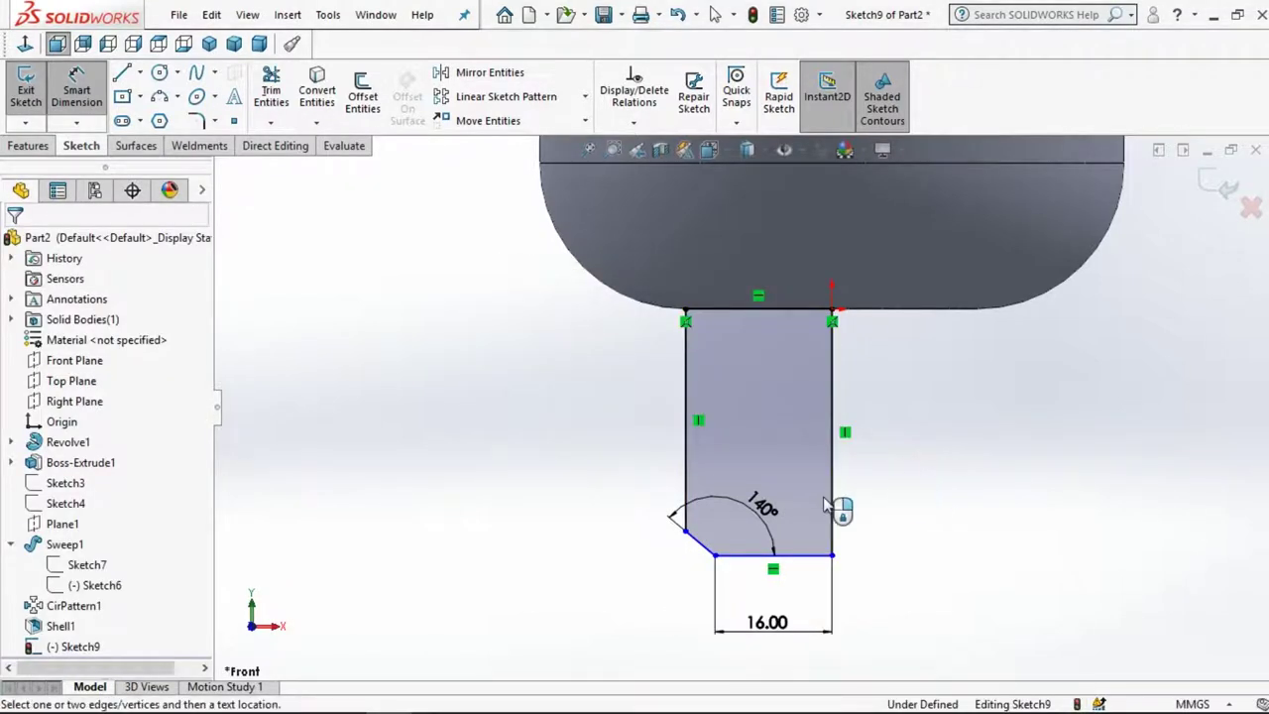
pyautogui.click(28, 145)
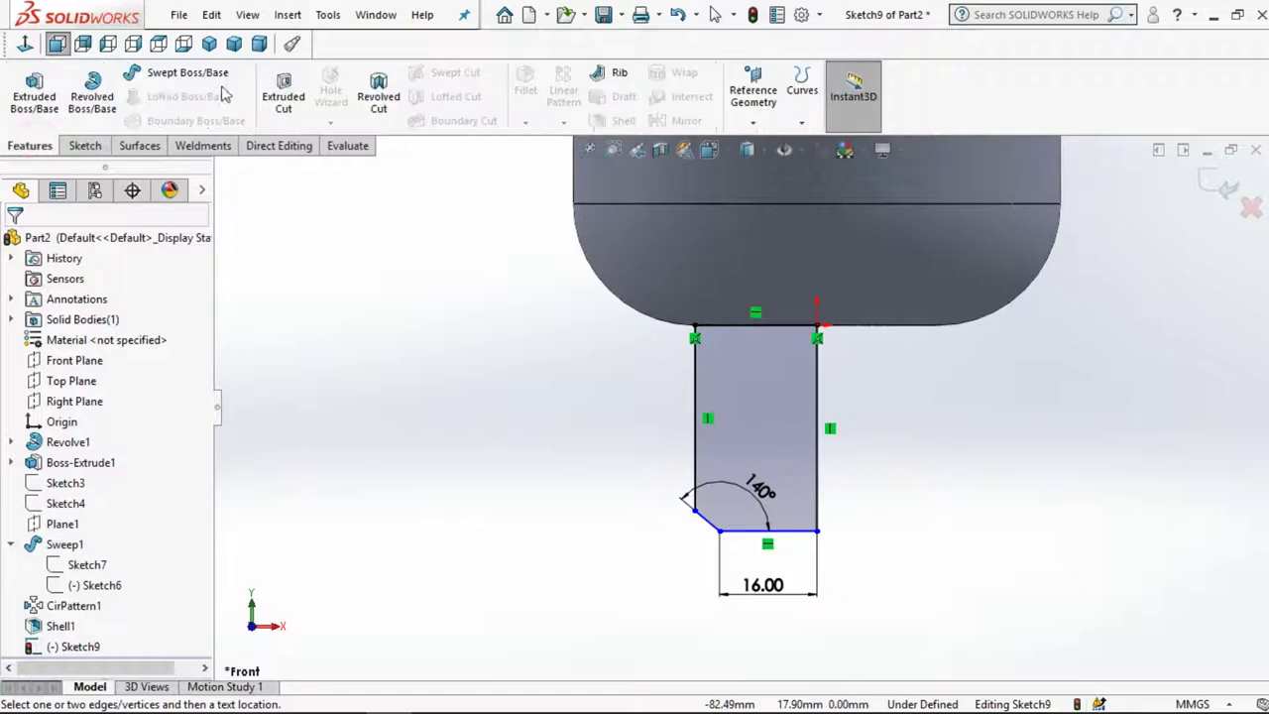
# Revolve the profile about its right edge to form the cap
pyautogui.click(92, 96)
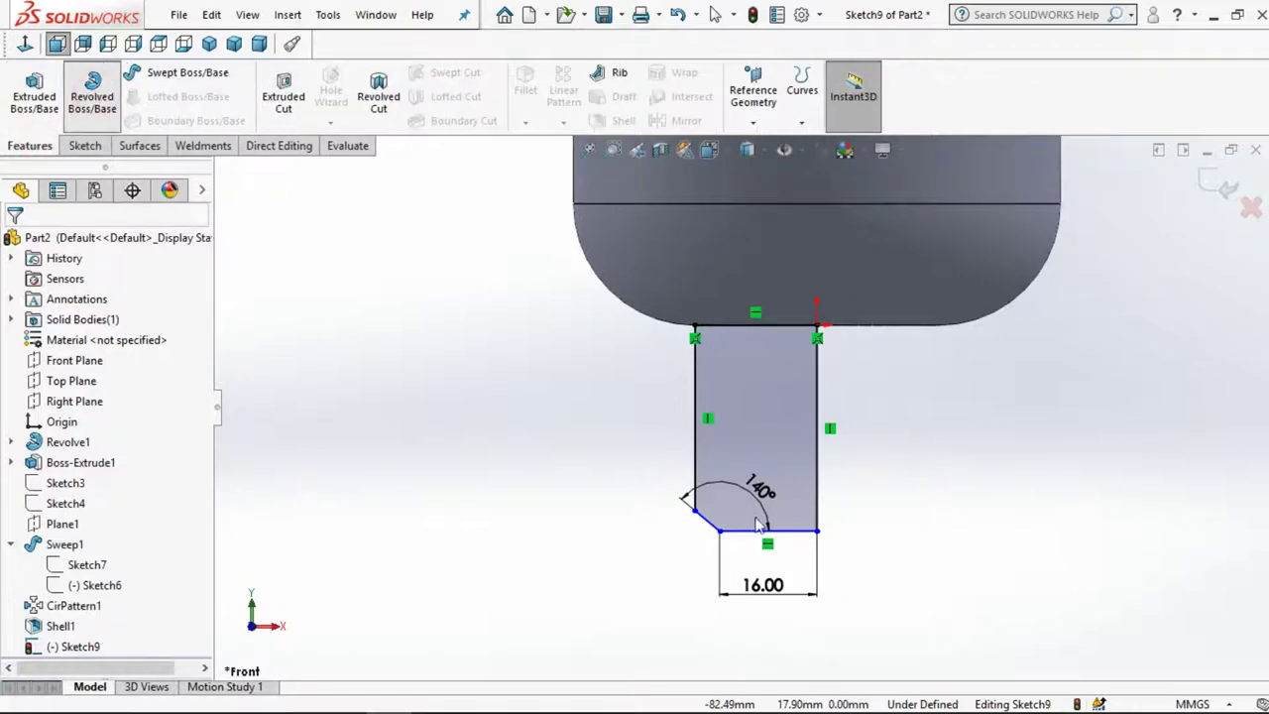
pyautogui.click(819, 494)
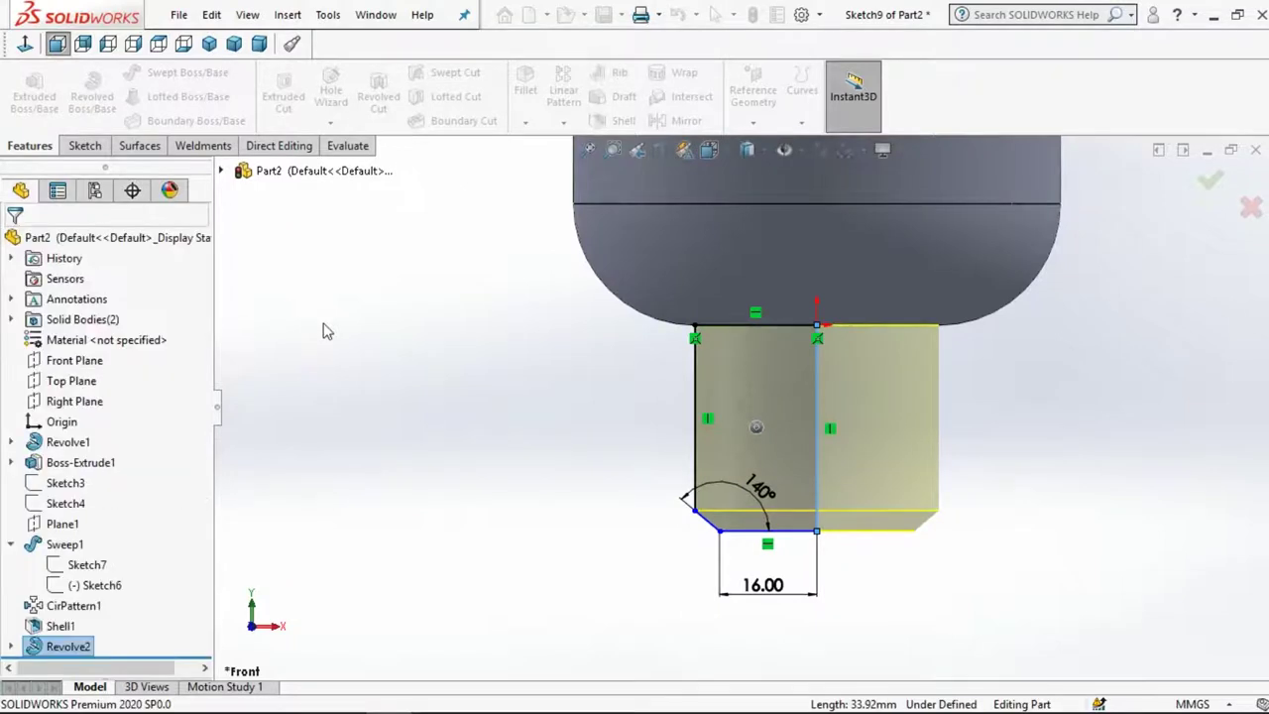
pyautogui.moveTo(757, 596); pyautogui.dragTo(779, 581, button='middle')
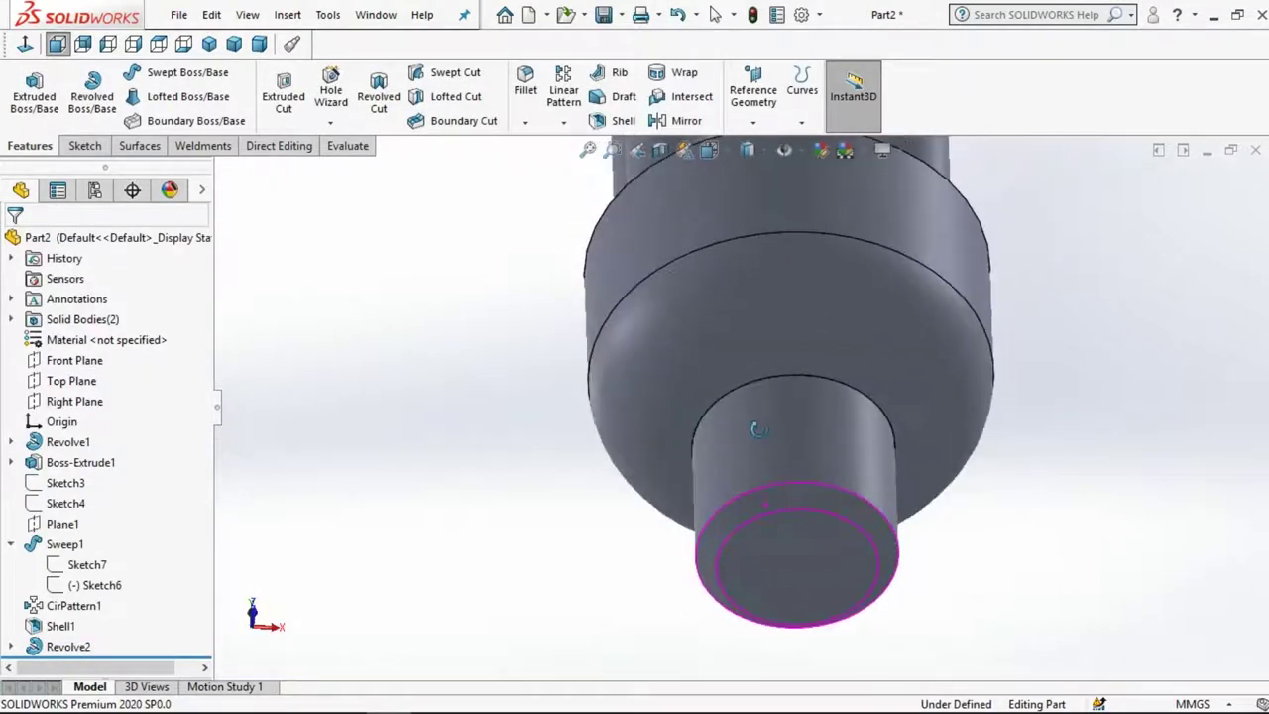
# Sketch a circle on the cap's bottom face by converting its outer edge, then close the sketch
pyautogui.click(779, 581)
pyautogui.click(883, 526)
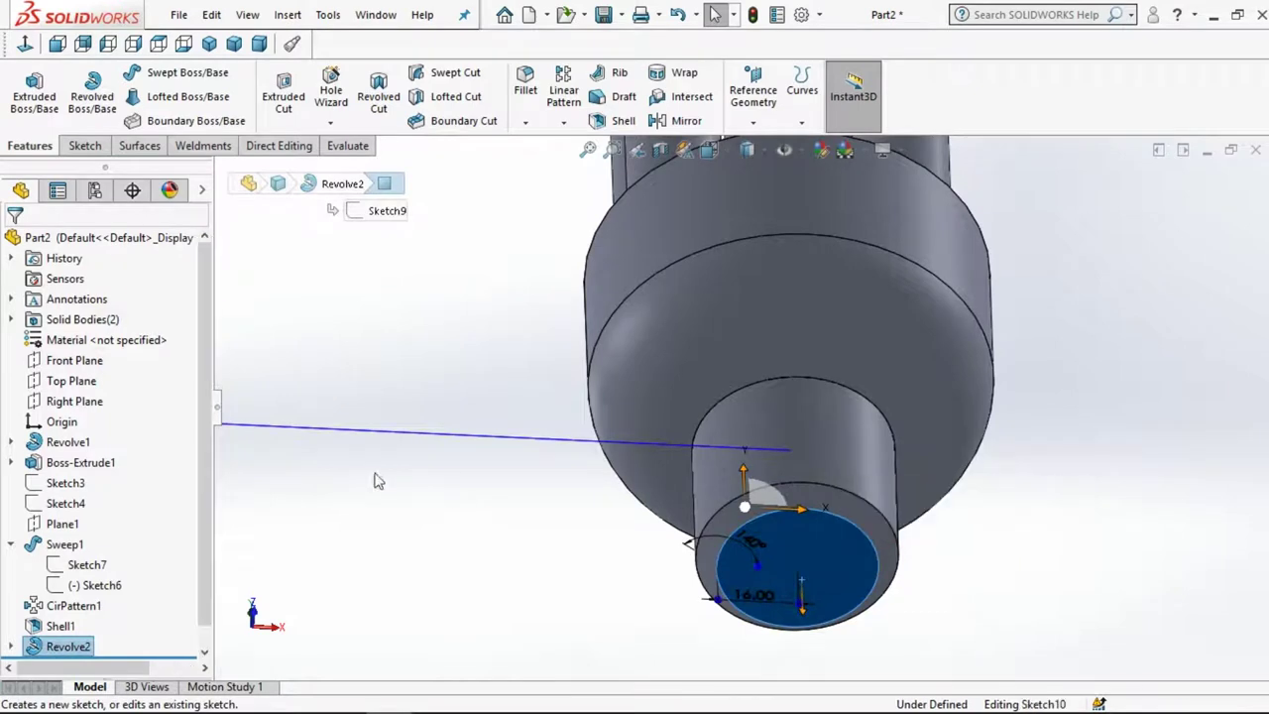
pyautogui.click(879, 512)
pyautogui.click(310, 89)
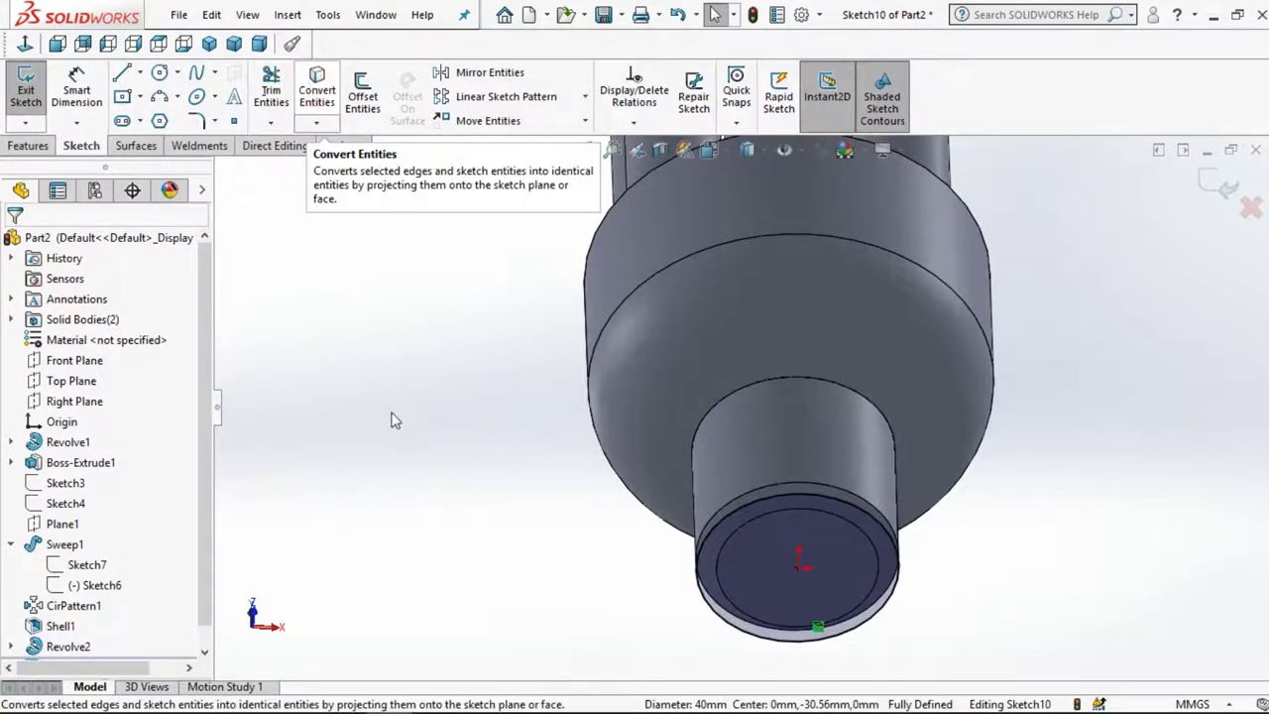
pyautogui.click(28, 146)
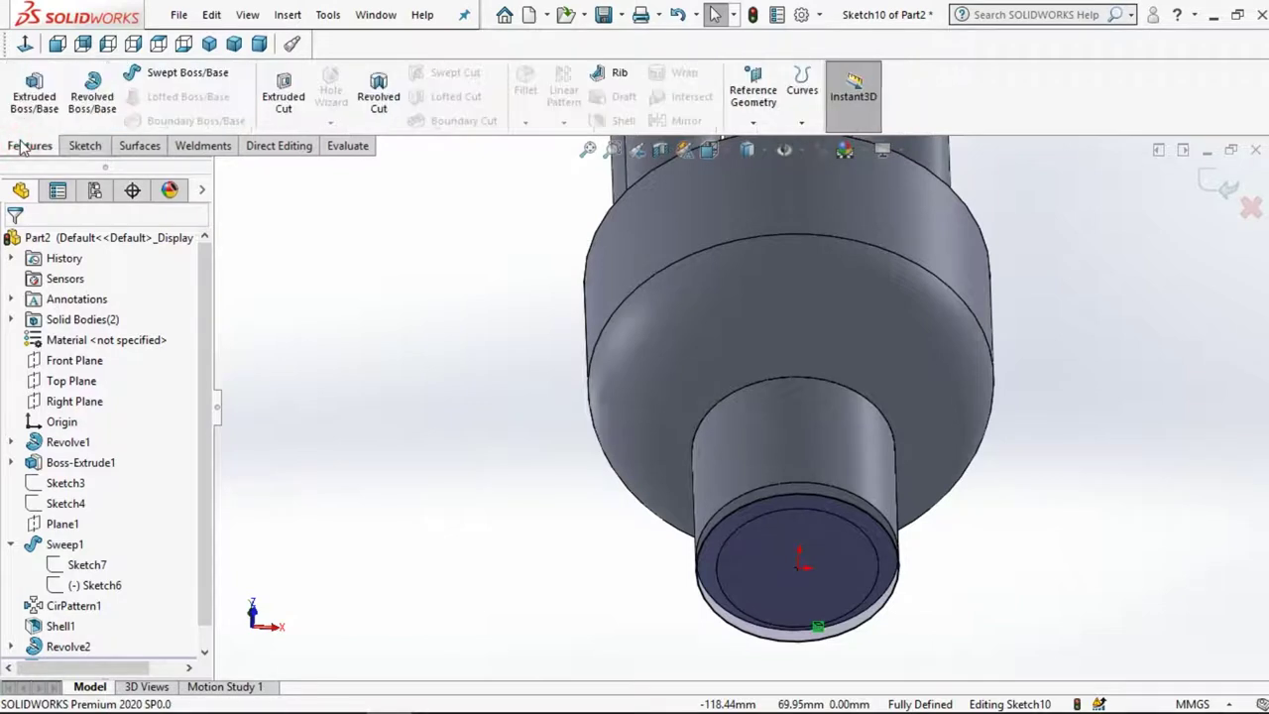
pyautogui.click(753, 89)
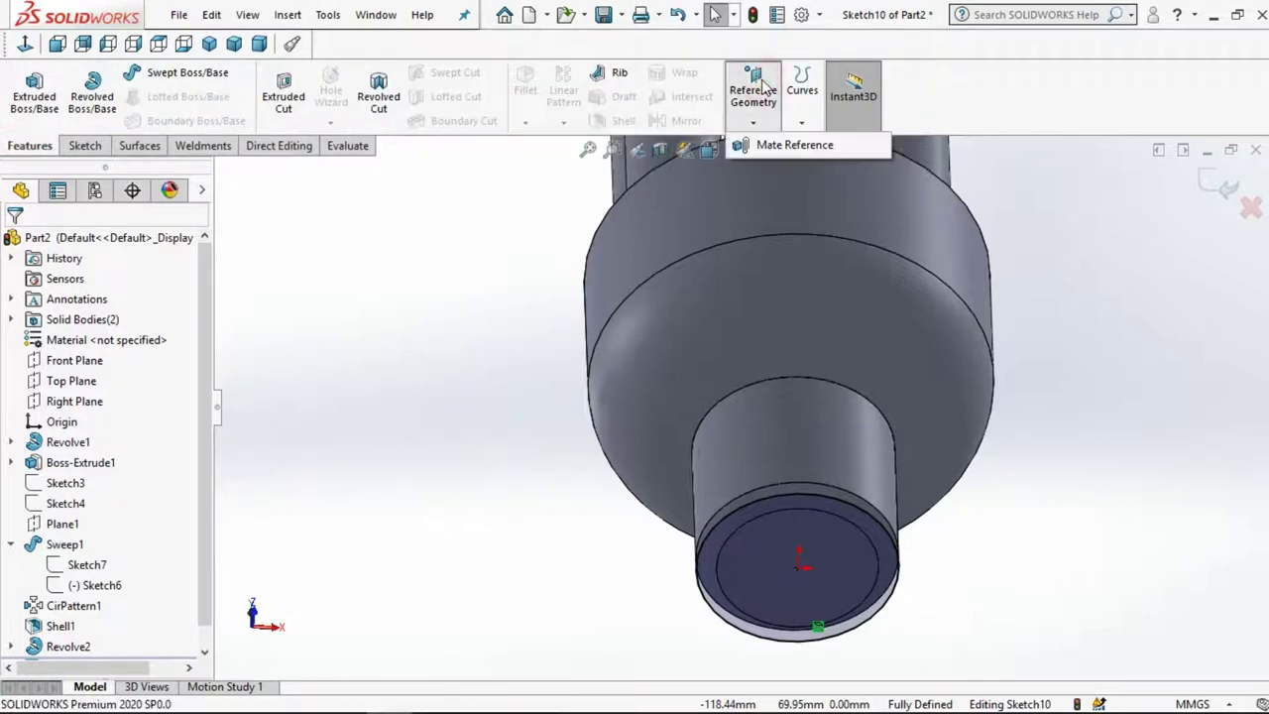
pyautogui.click(361, 309)
pyautogui.click(1214, 186)
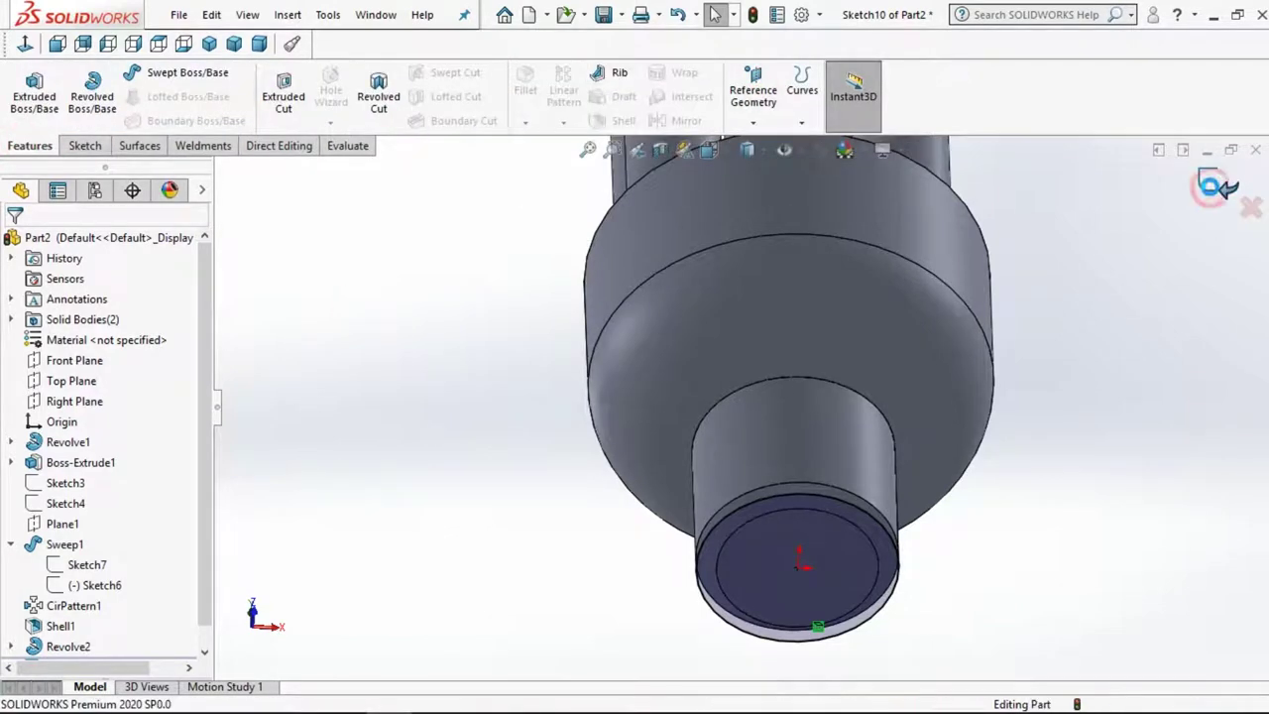
pyautogui.click(808, 114)
pyautogui.click(809, 258)
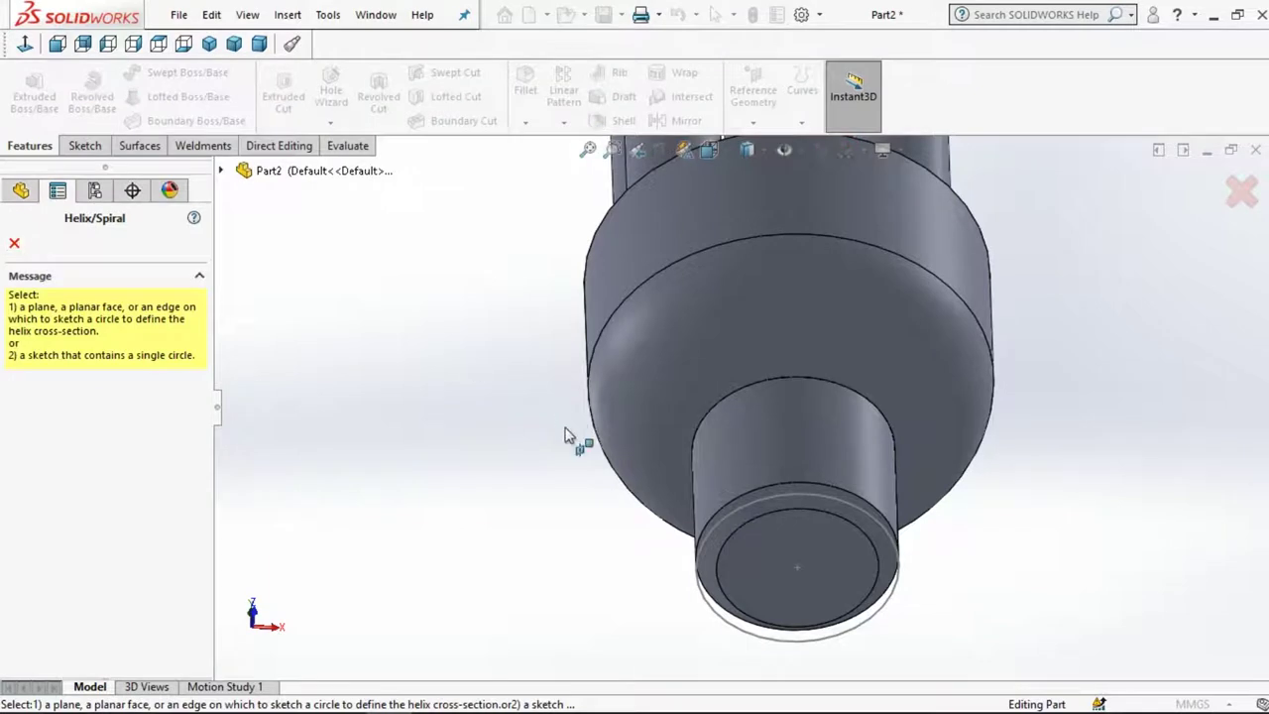
# Base the helix on the cylinder's end edge, defined by height and pitch, reversed upward
pyautogui.click(765, 499)
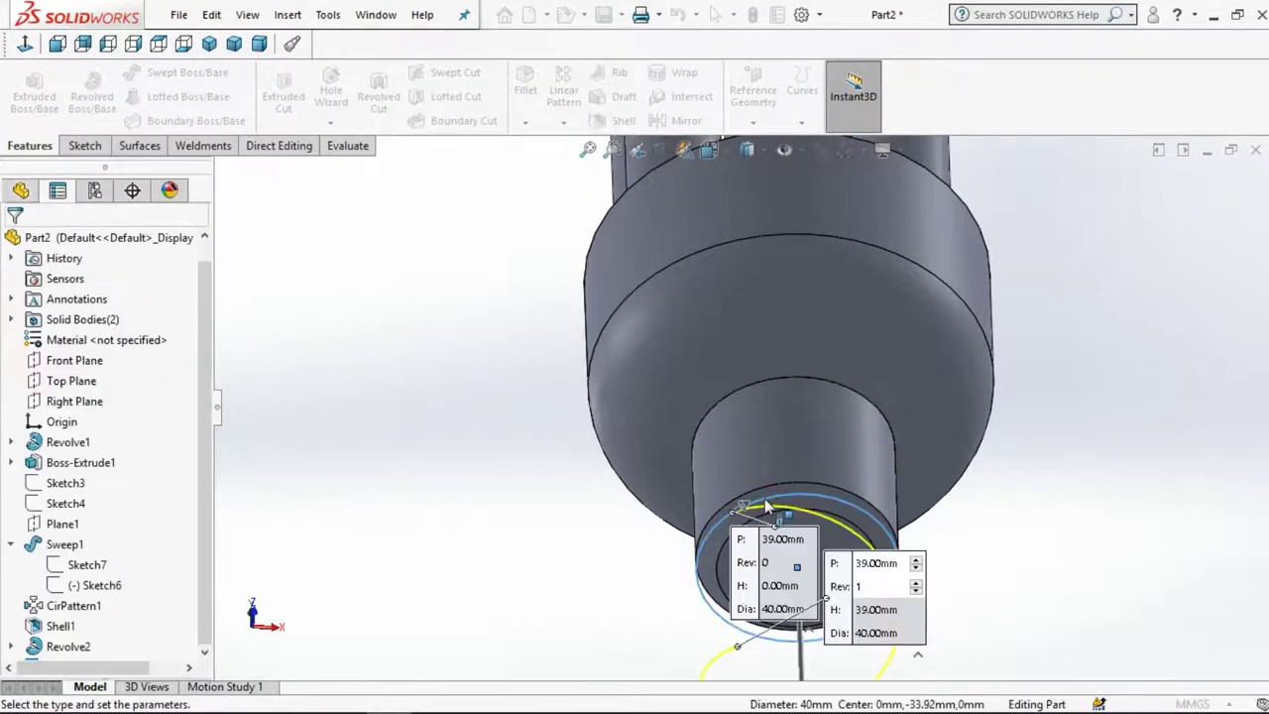
pyautogui.scroll(3, 660, 426)
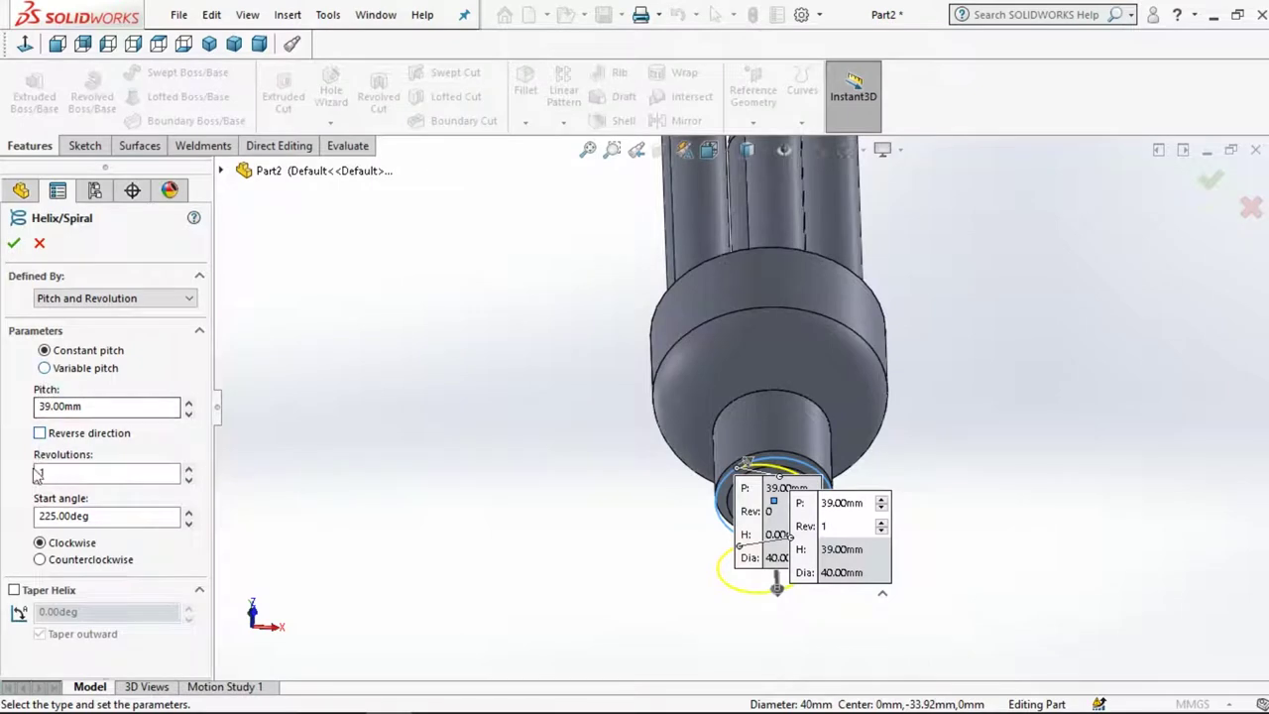
pyautogui.click(112, 301)
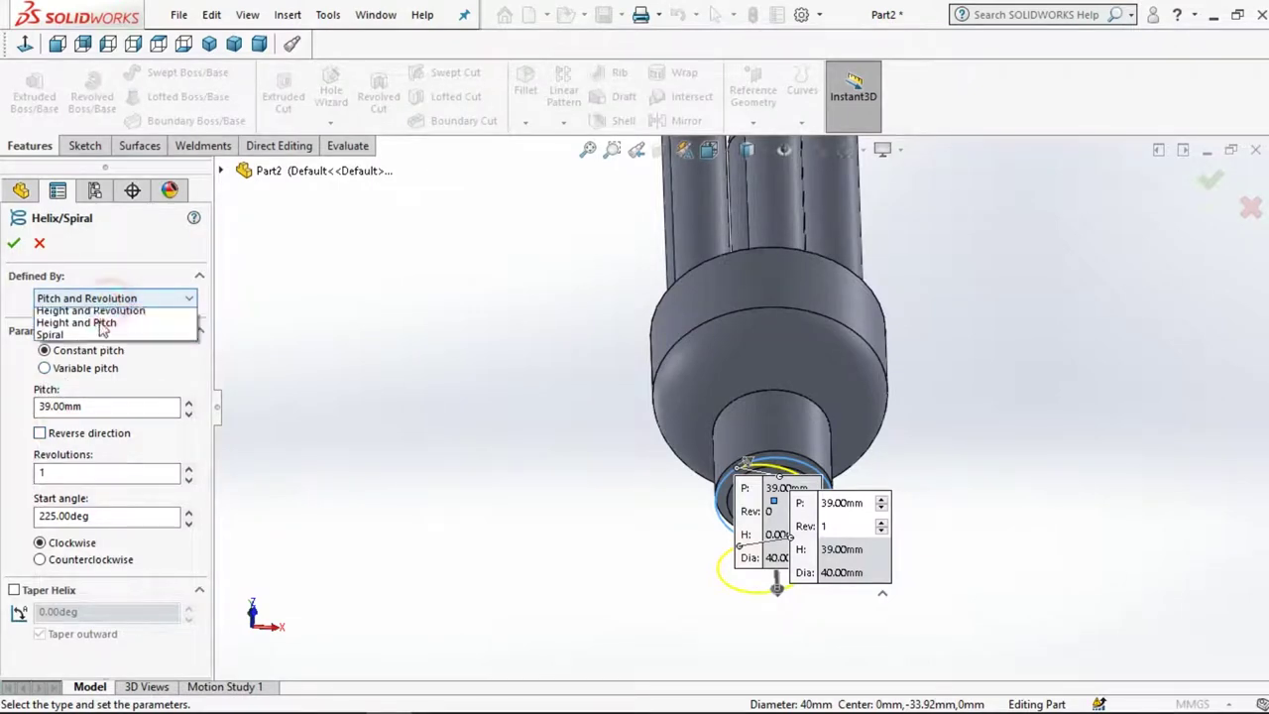
pyautogui.click(85, 335)
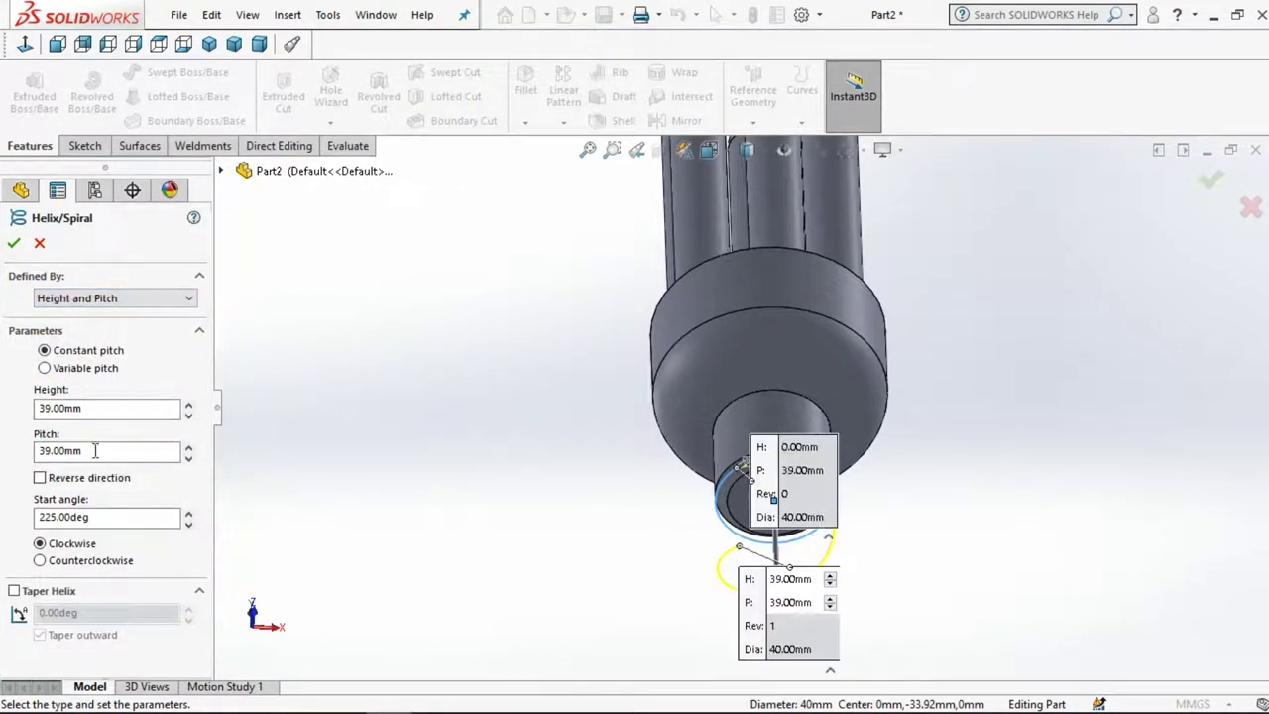
pyautogui.click(77, 480)
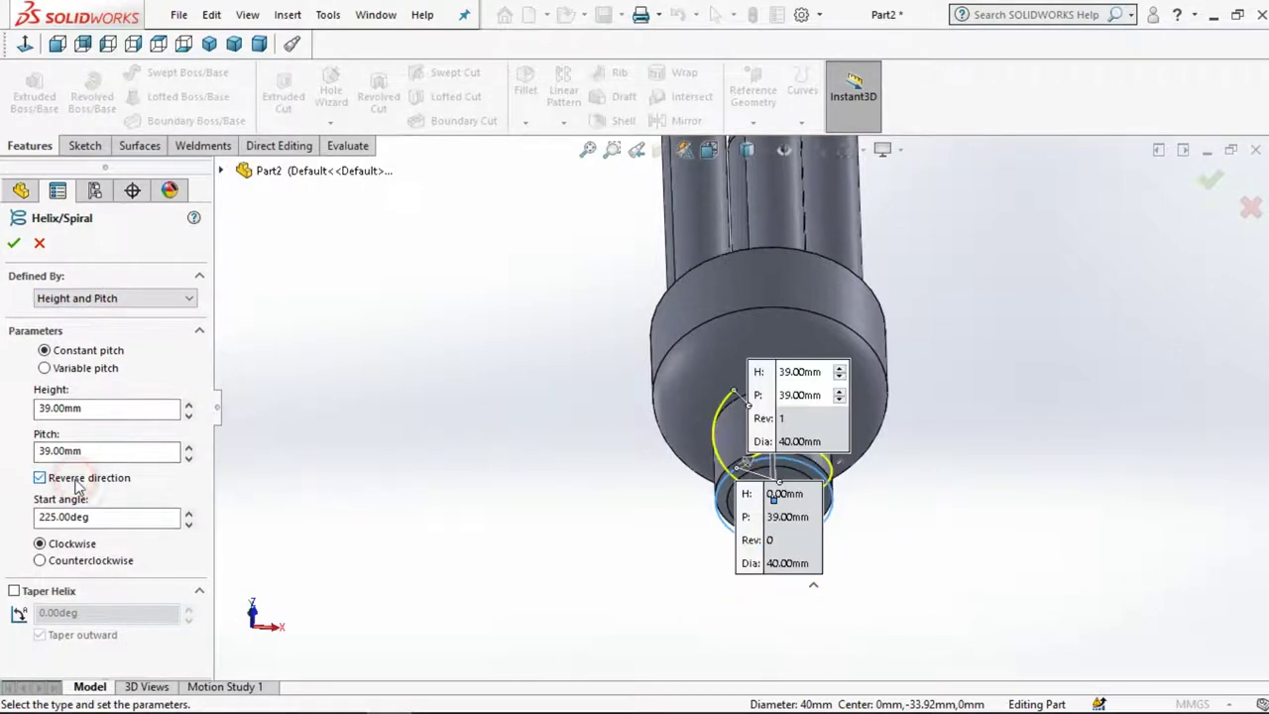
# View the helix from the front and move its value callouts aside
pyautogui.moveTo(651, 429); pyautogui.dragTo(655, 599, button='middle')
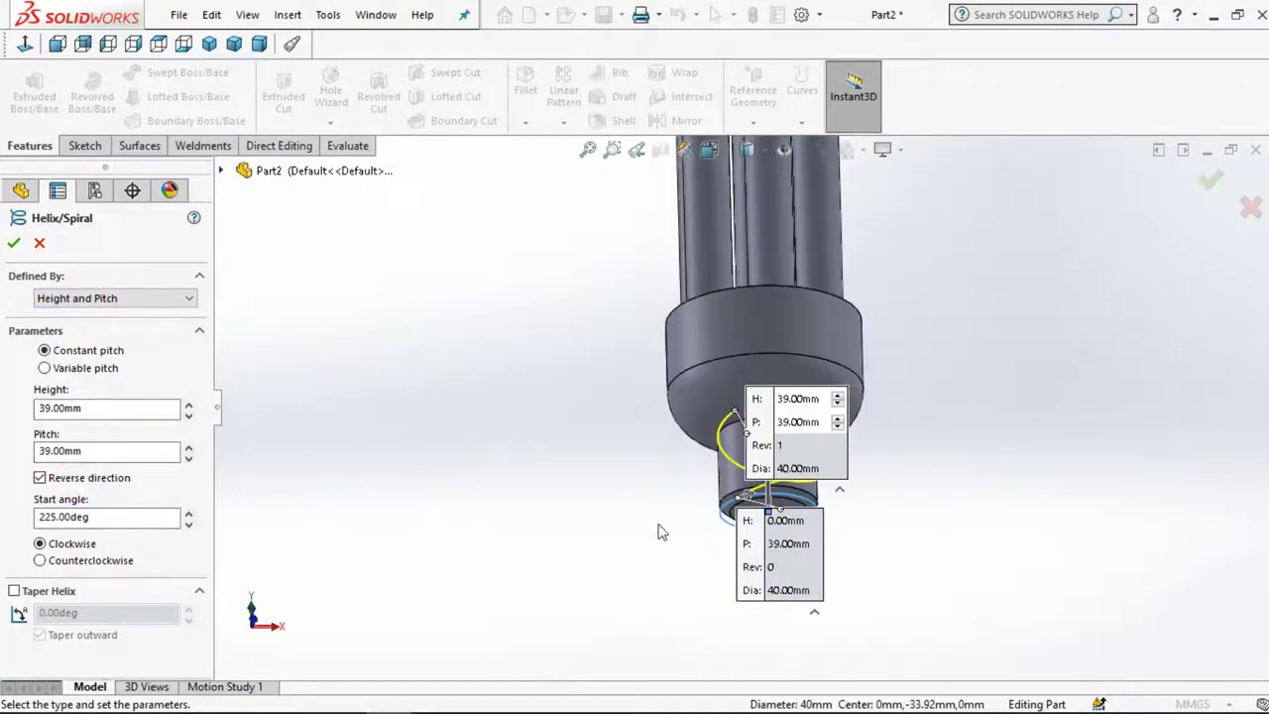
pyautogui.click(57, 44)
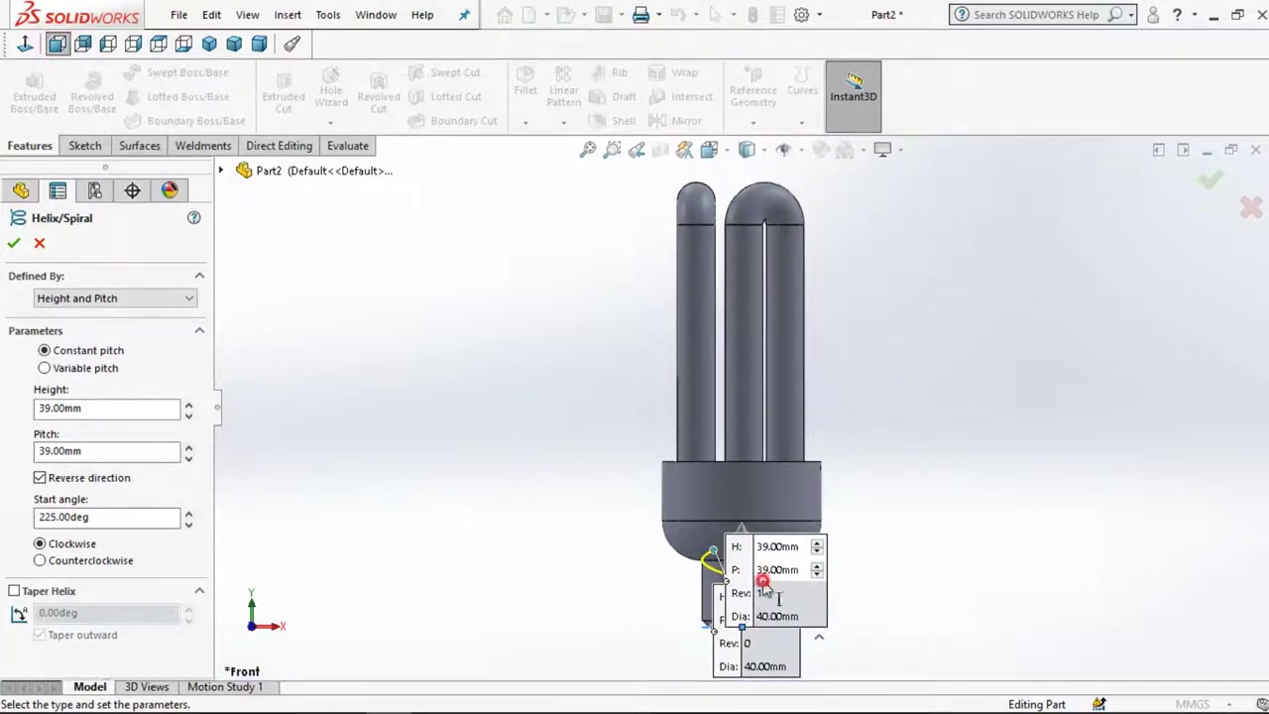
pyautogui.moveTo(764, 586); pyautogui.dragTo(965, 501)
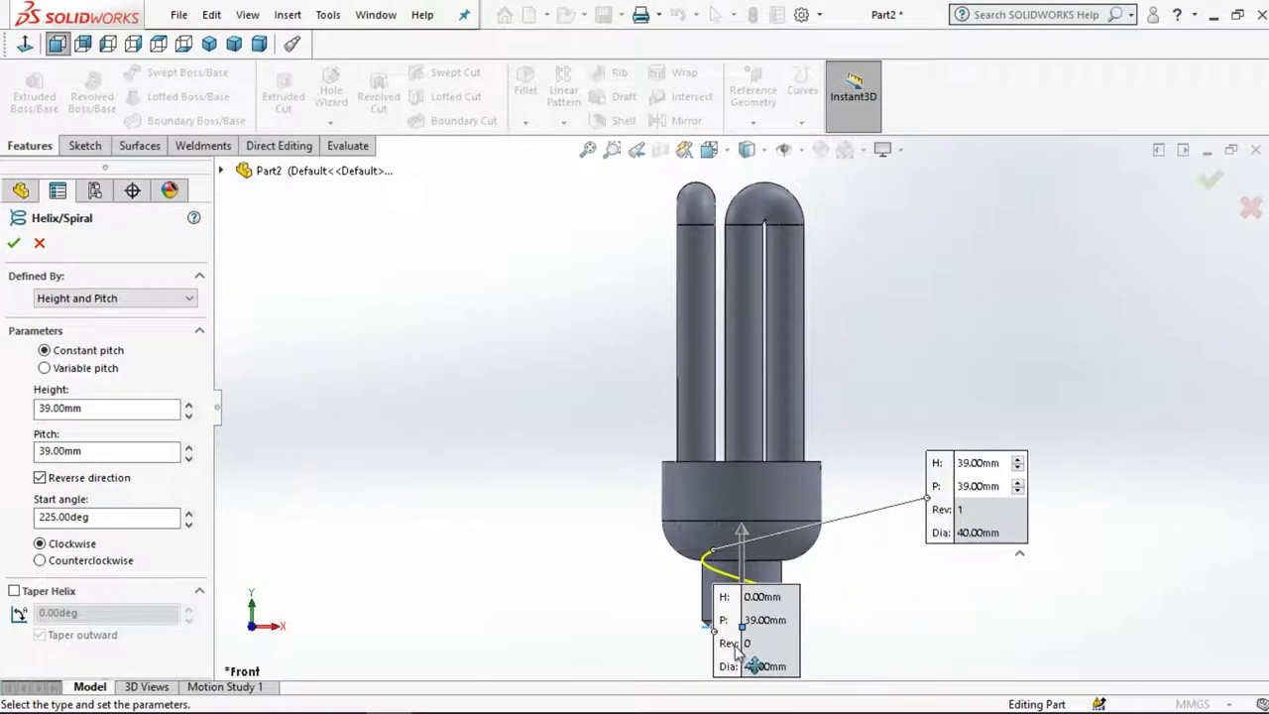
pyautogui.moveTo(736, 650); pyautogui.dragTo(1022, 645)
pyautogui.scroll(-2, 739, 595)
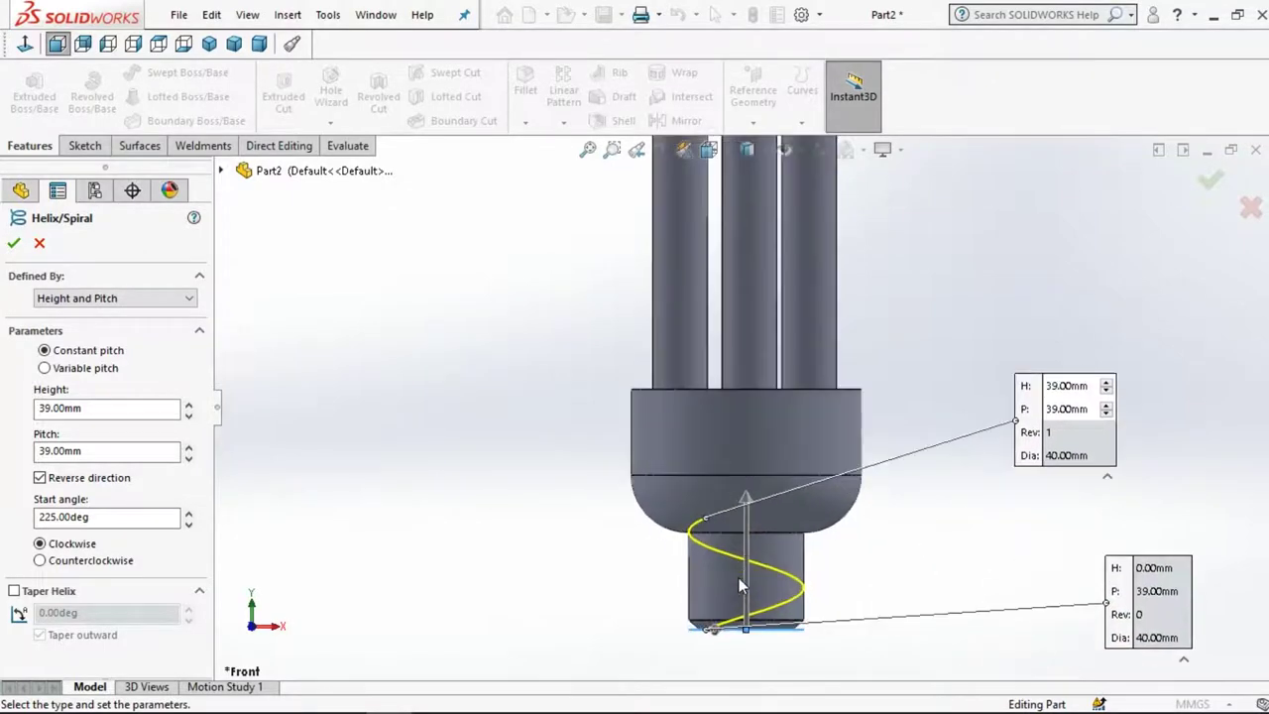
pyautogui.scroll(-1, 743, 585)
pyautogui.scroll(-1, 753, 587)
pyautogui.scroll(-1, 773, 589)
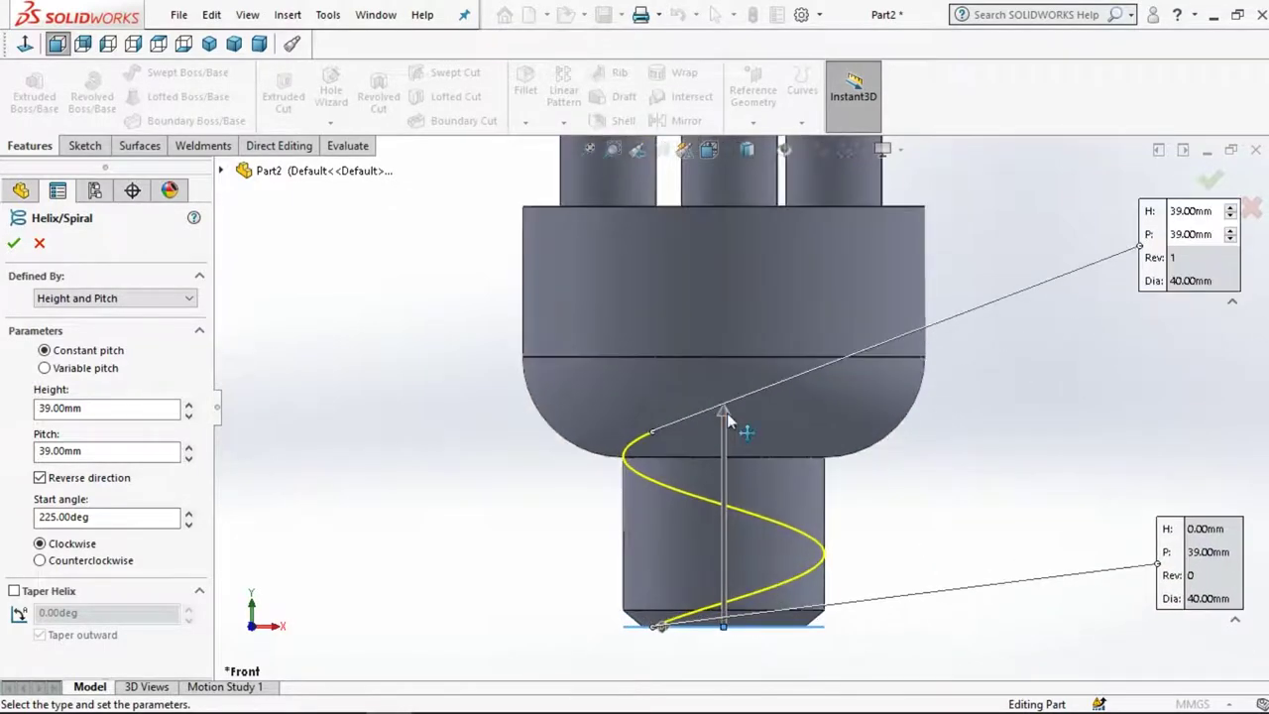
# Set the helix height to 32 mm and pitch to 7 mm, then create it
pyautogui.moveTo(727, 416); pyautogui.dragTo(731, 463)
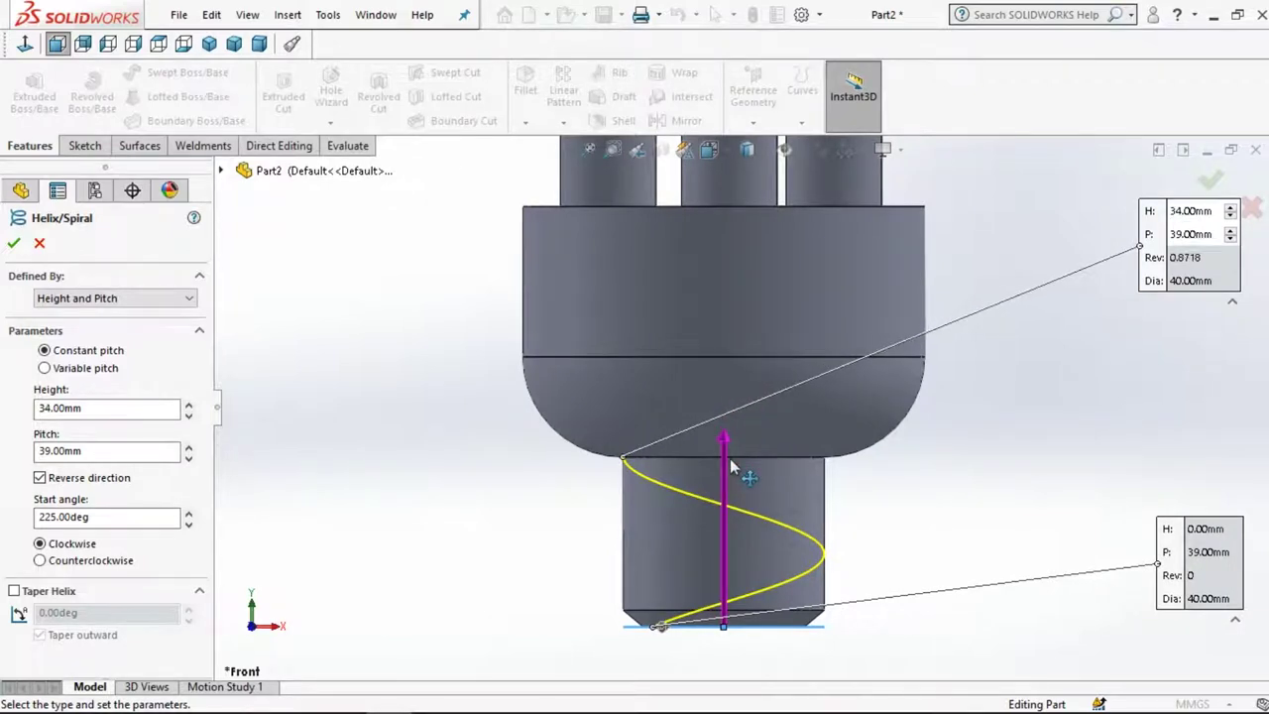
pyautogui.moveTo(731, 474); pyautogui.dragTo(732, 476)
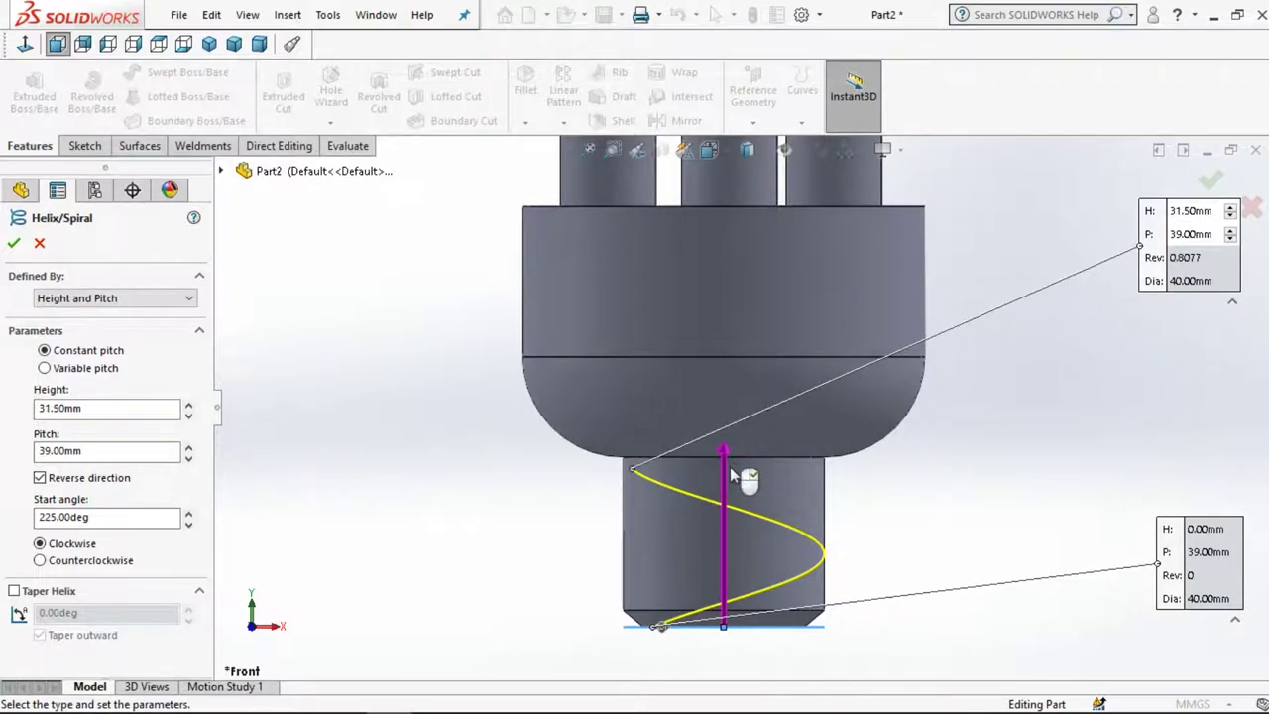
pyautogui.moveTo(100, 409); pyautogui.dragTo(3, 406)
pyautogui.write('32')
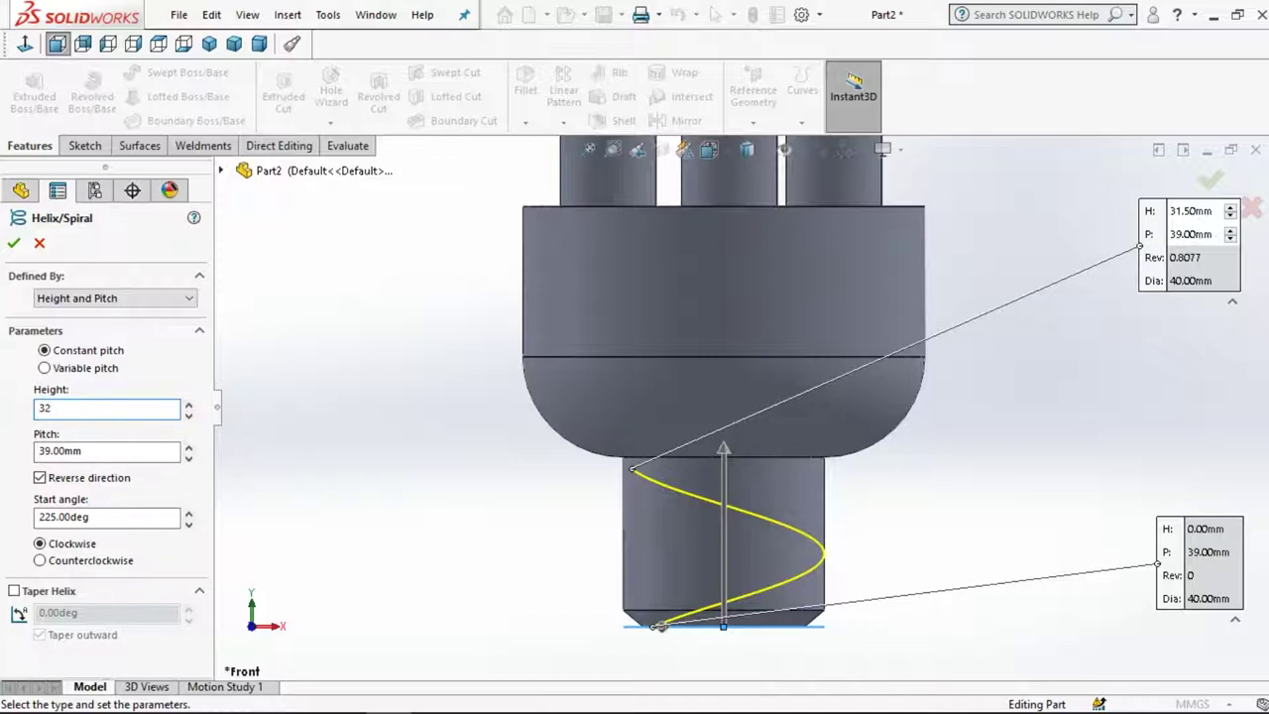
pyautogui.press('Return')
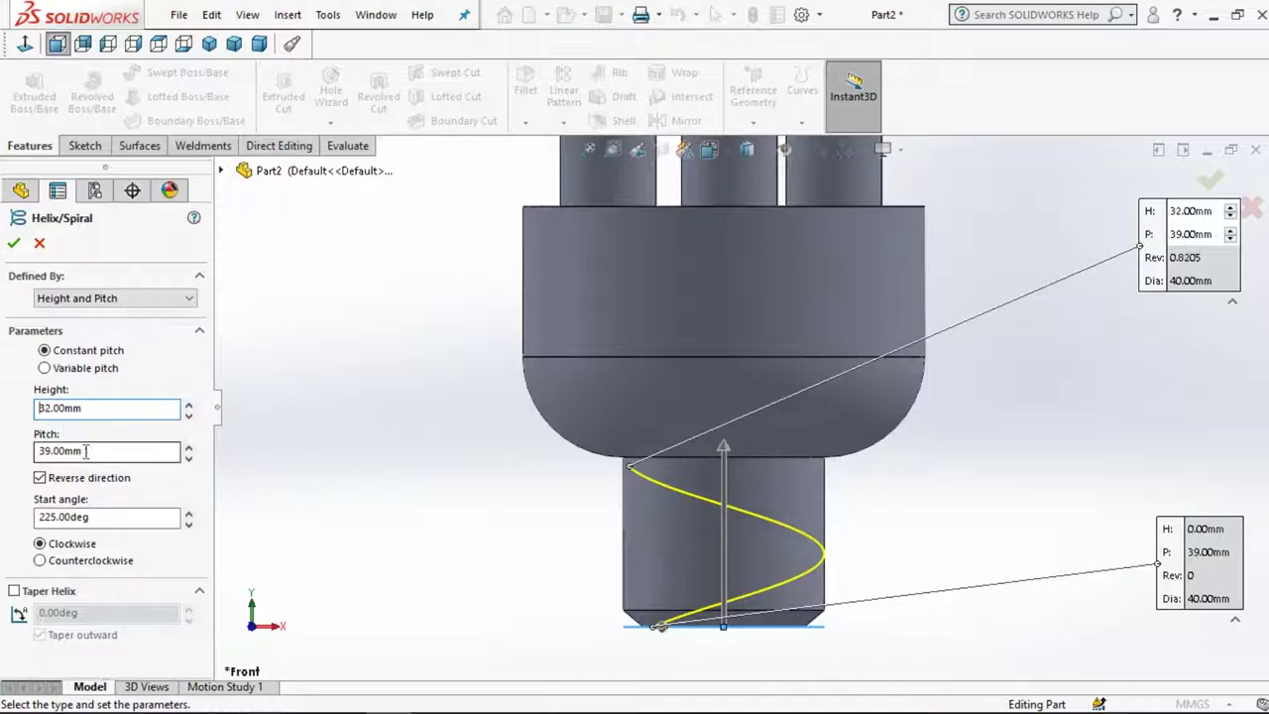
pyautogui.moveTo(91, 451); pyautogui.dragTo(14, 461)
pyautogui.write('10')
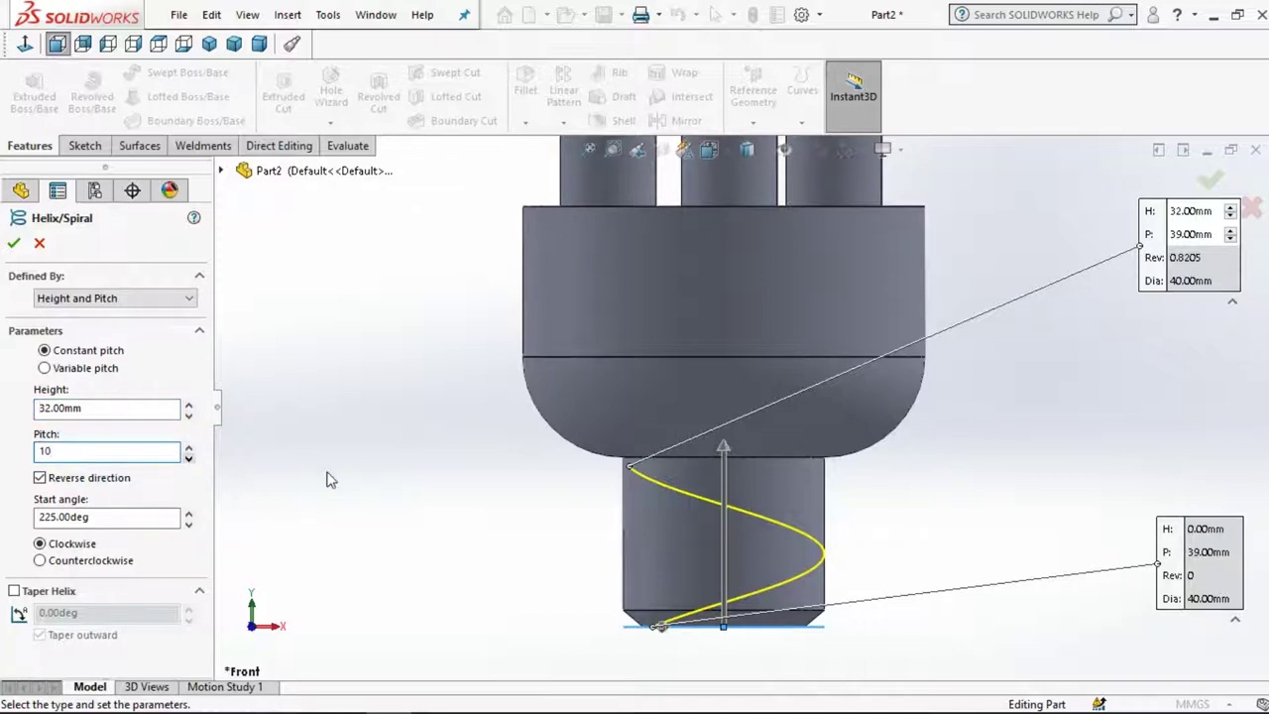
pyautogui.press('Return')
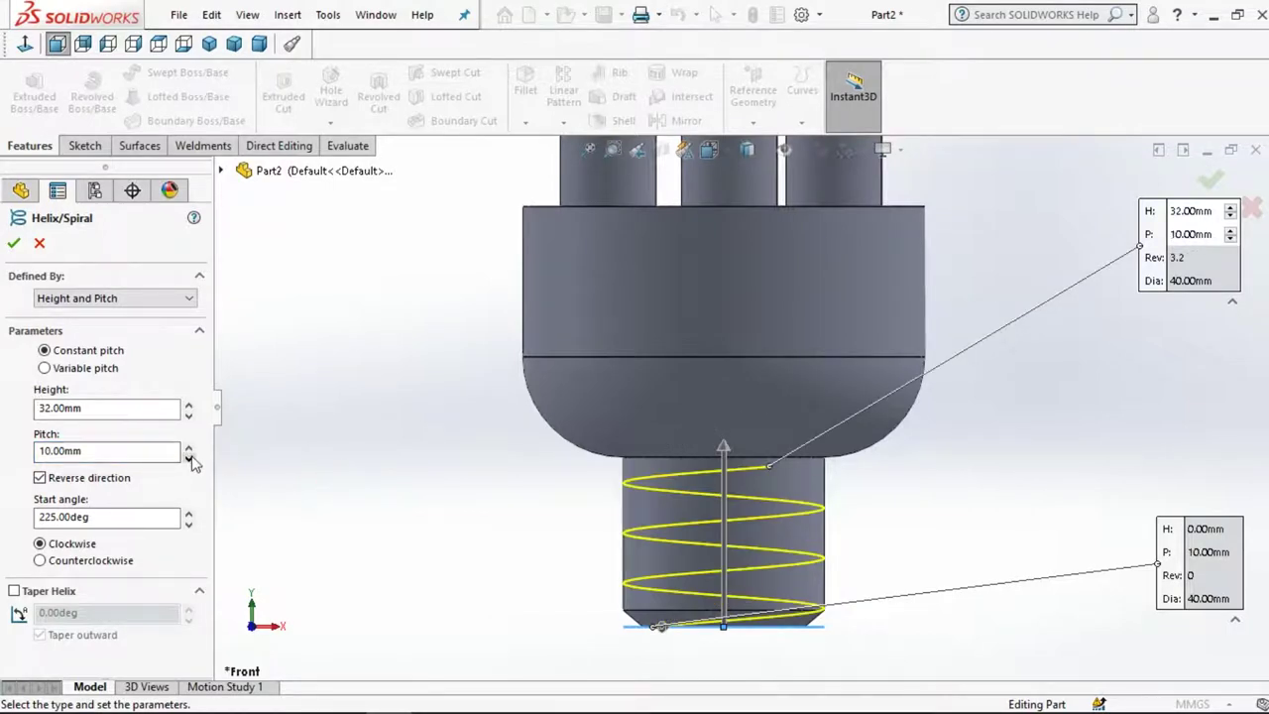
pyautogui.moveTo(178, 451); pyautogui.dragTo(3, 456)
pyautogui.write('7')
pyautogui.press('Return')
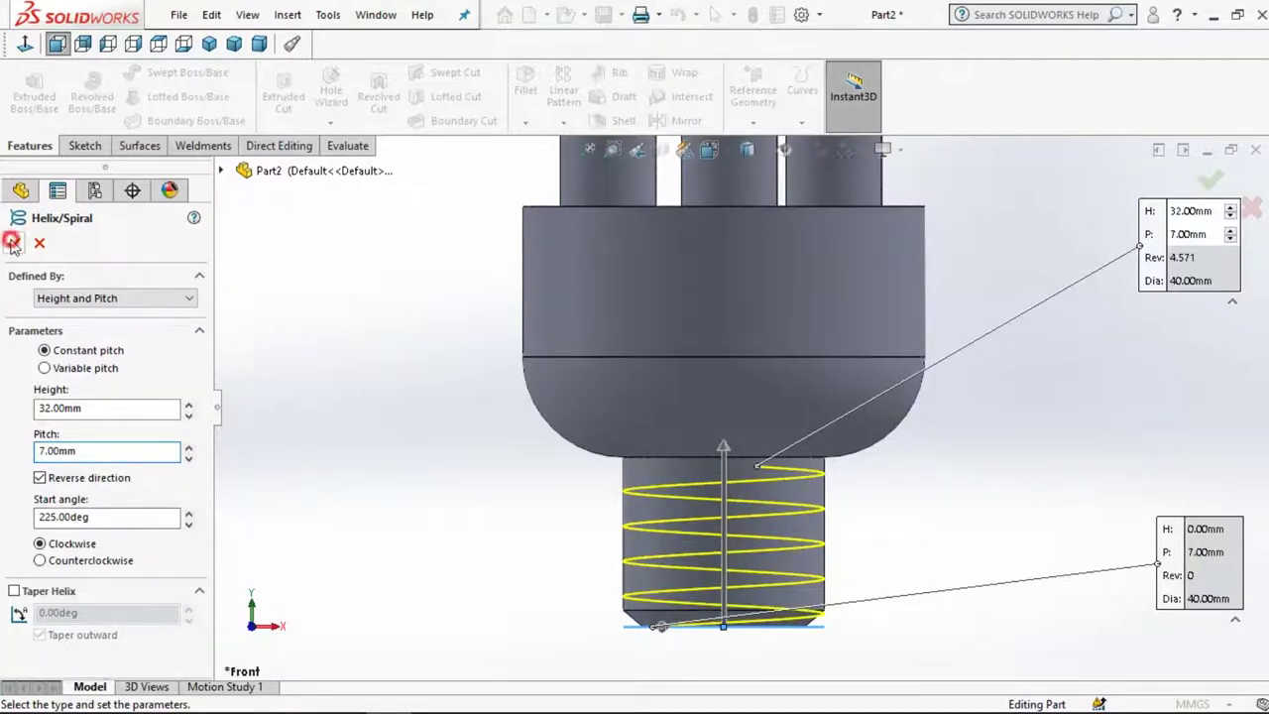
pyautogui.click(11, 243)
# View the bulb from the left and select the Right Plane in the feature tree
pyautogui.click(296, 345)
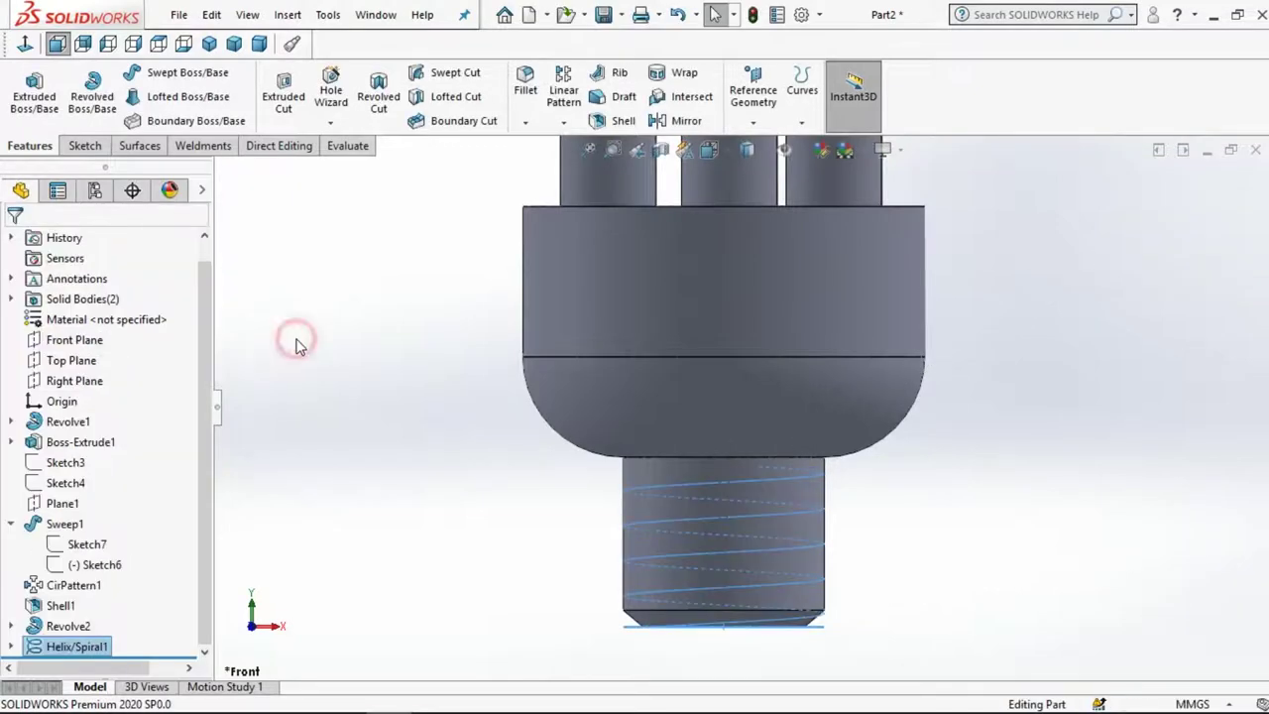
pyautogui.click(73, 383)
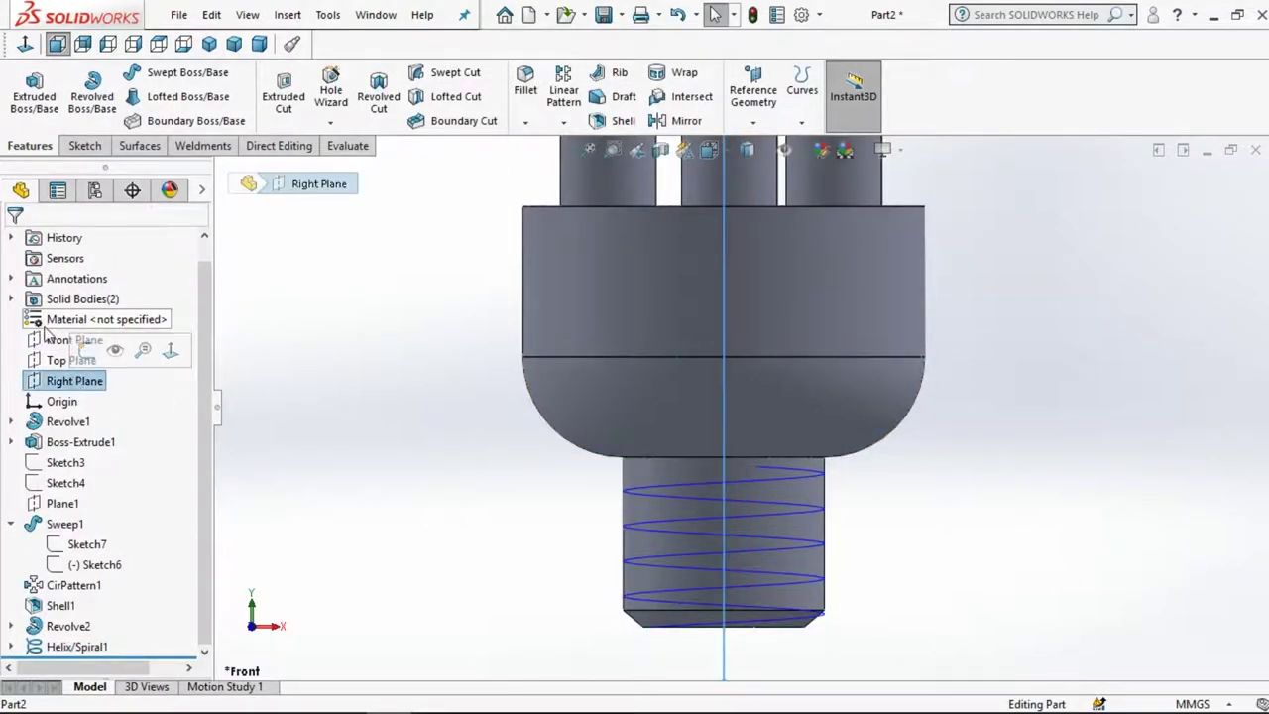
pyautogui.click(59, 341)
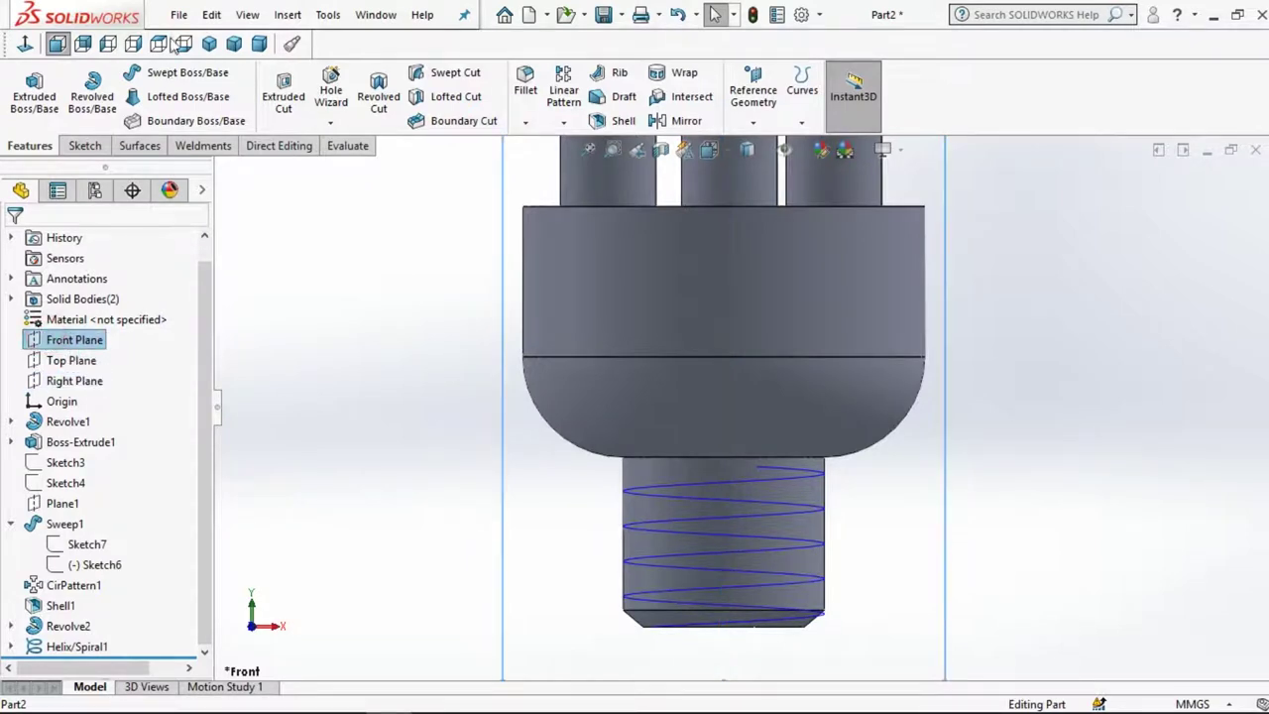
pyautogui.click(108, 44)
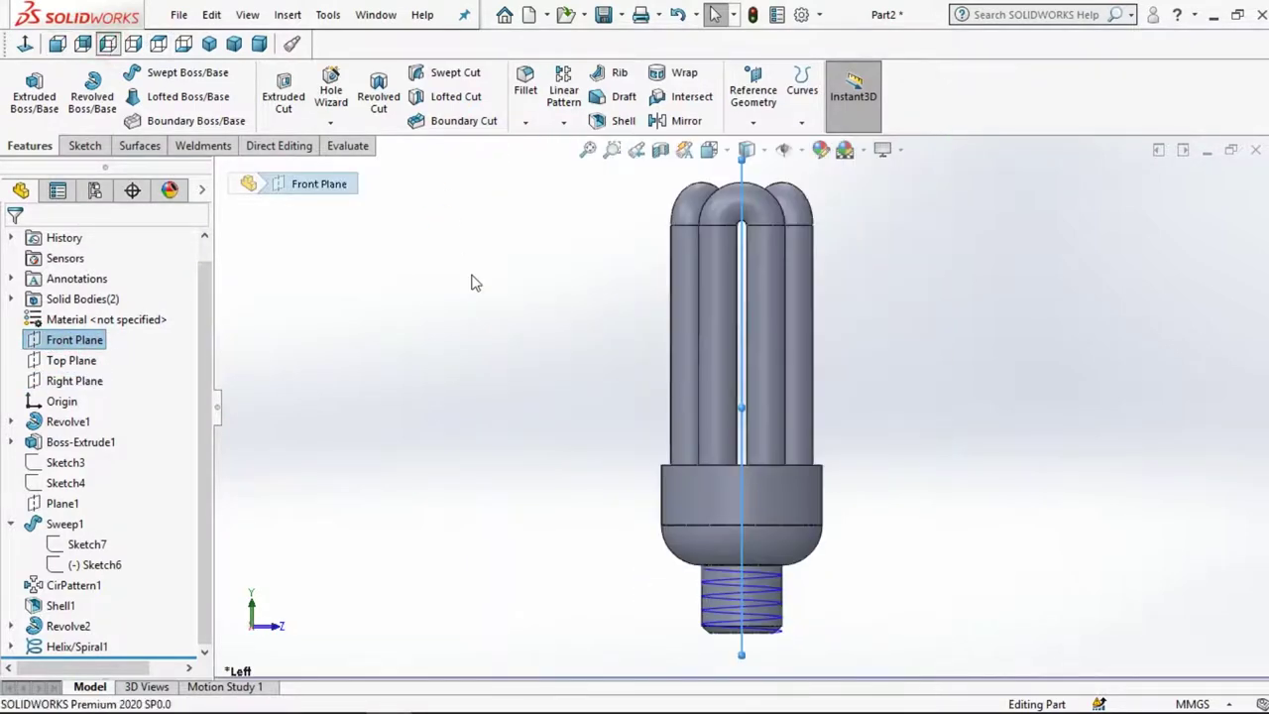
pyautogui.click(69, 363)
pyautogui.click(71, 381)
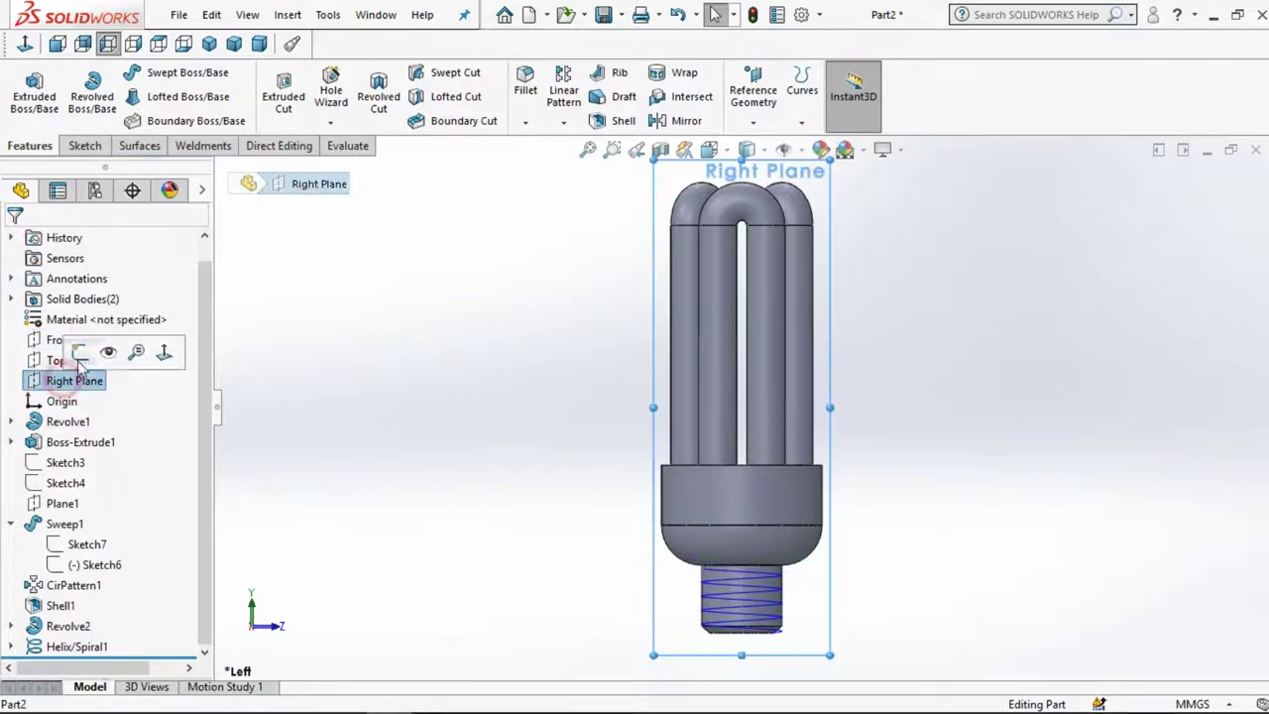
# Open a Right Plane sketch and place a hexagon at the helix's upper end, then undo it
pyautogui.click(38, 84)
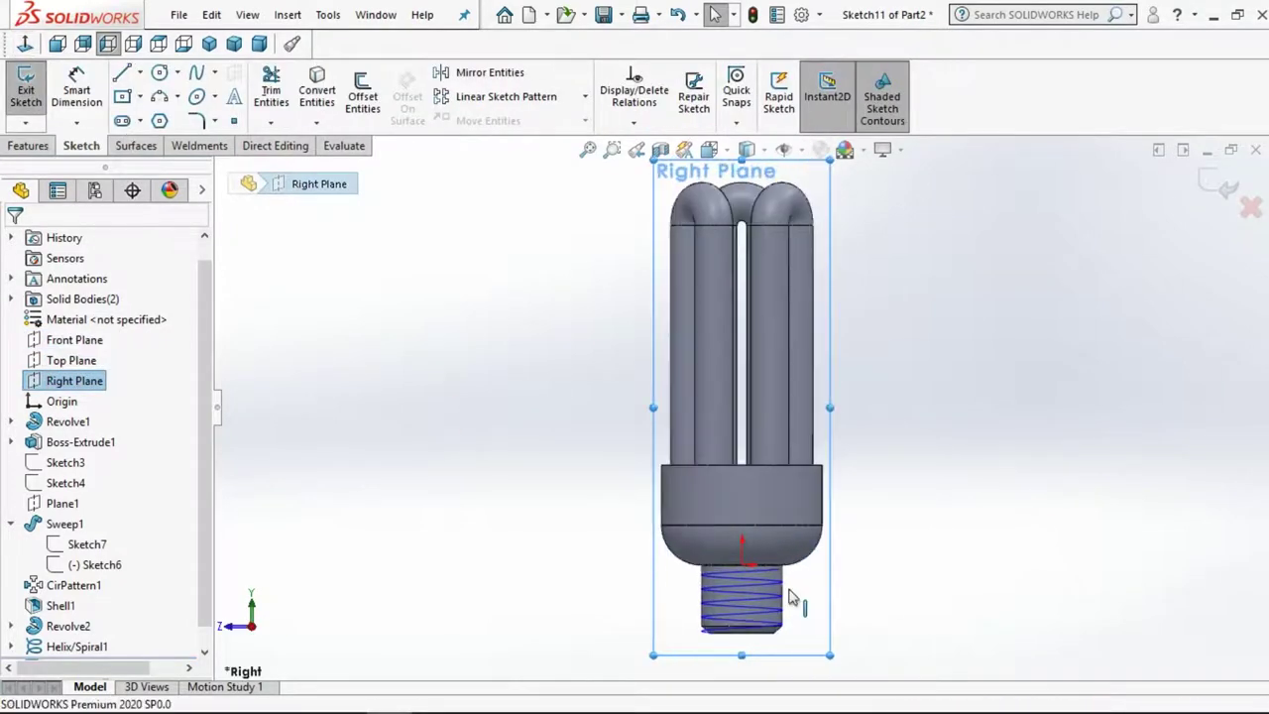
pyautogui.scroll(-2, 791, 600)
pyautogui.scroll(-3, 790, 600)
pyautogui.scroll(-2, 790, 600)
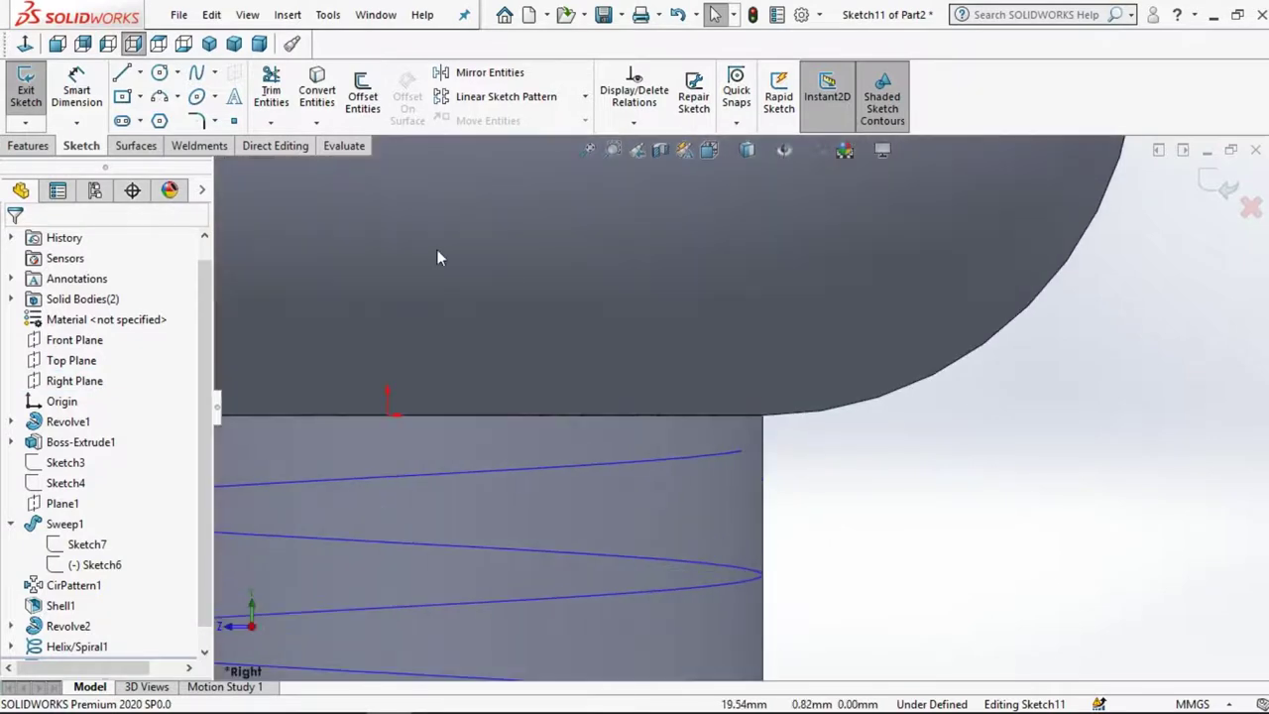
pyautogui.click(160, 121)
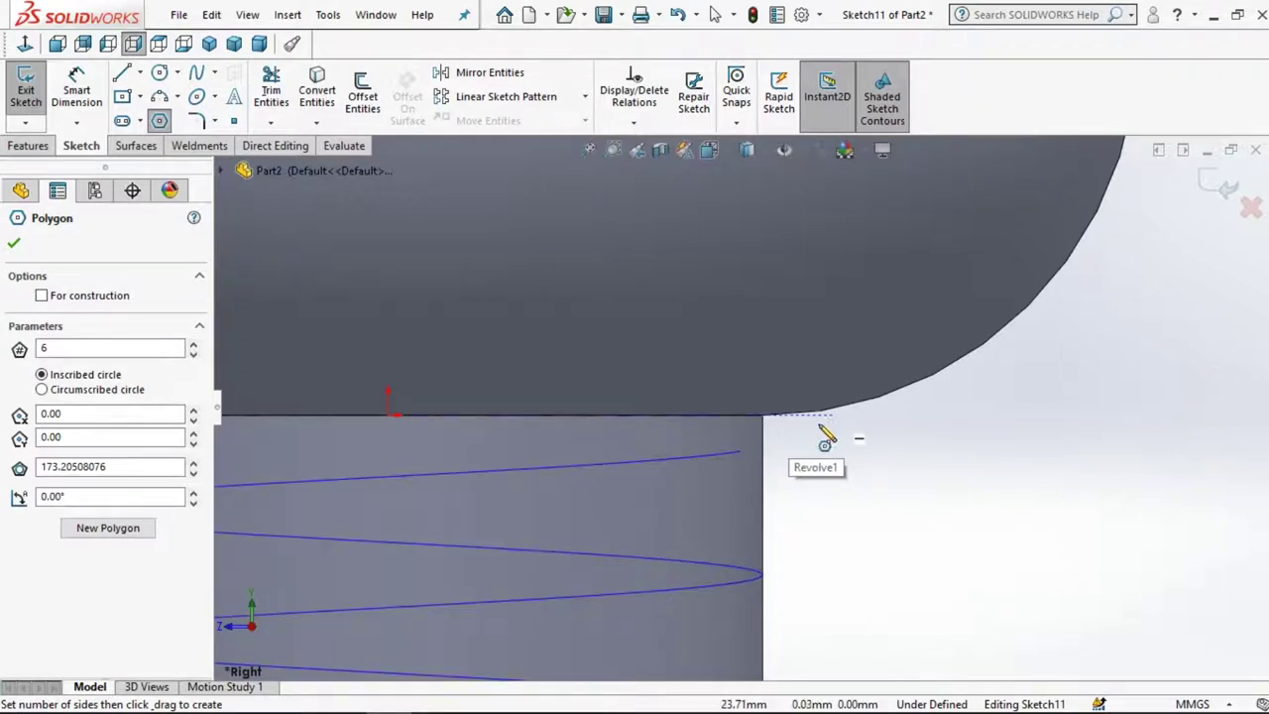
pyautogui.click(818, 434)
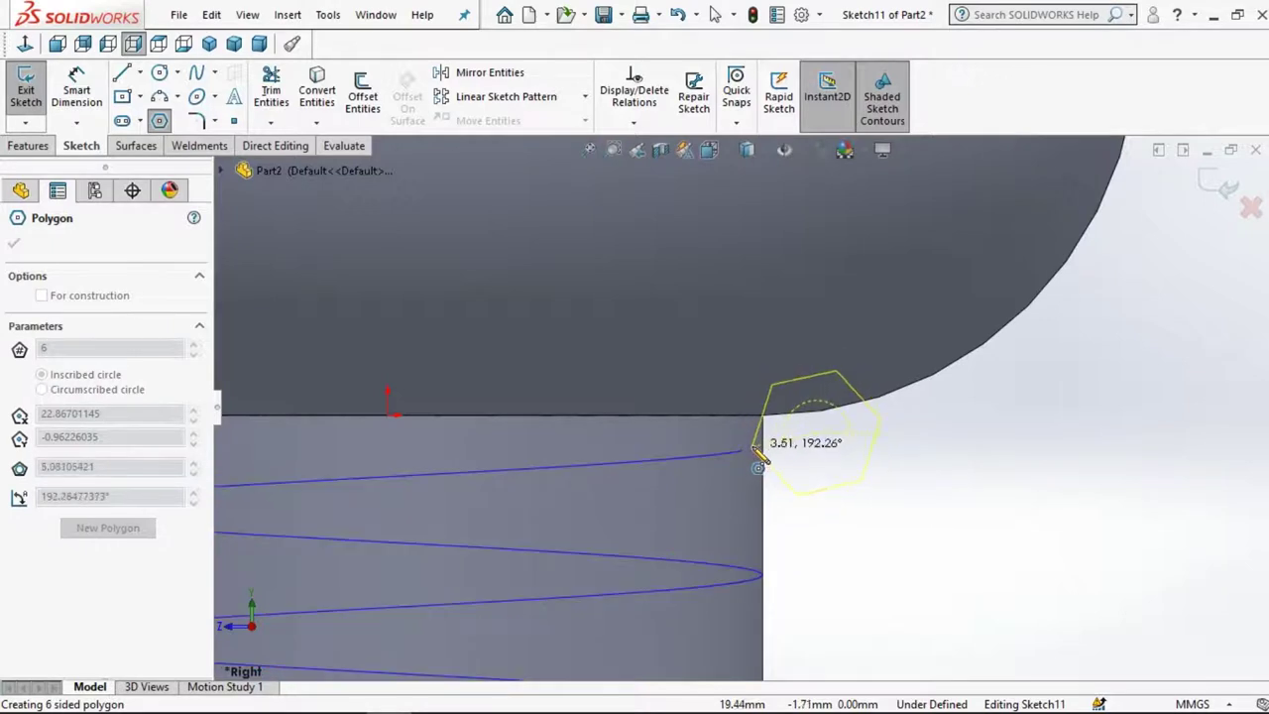
pyautogui.click(751, 446)
pyautogui.click(715, 14)
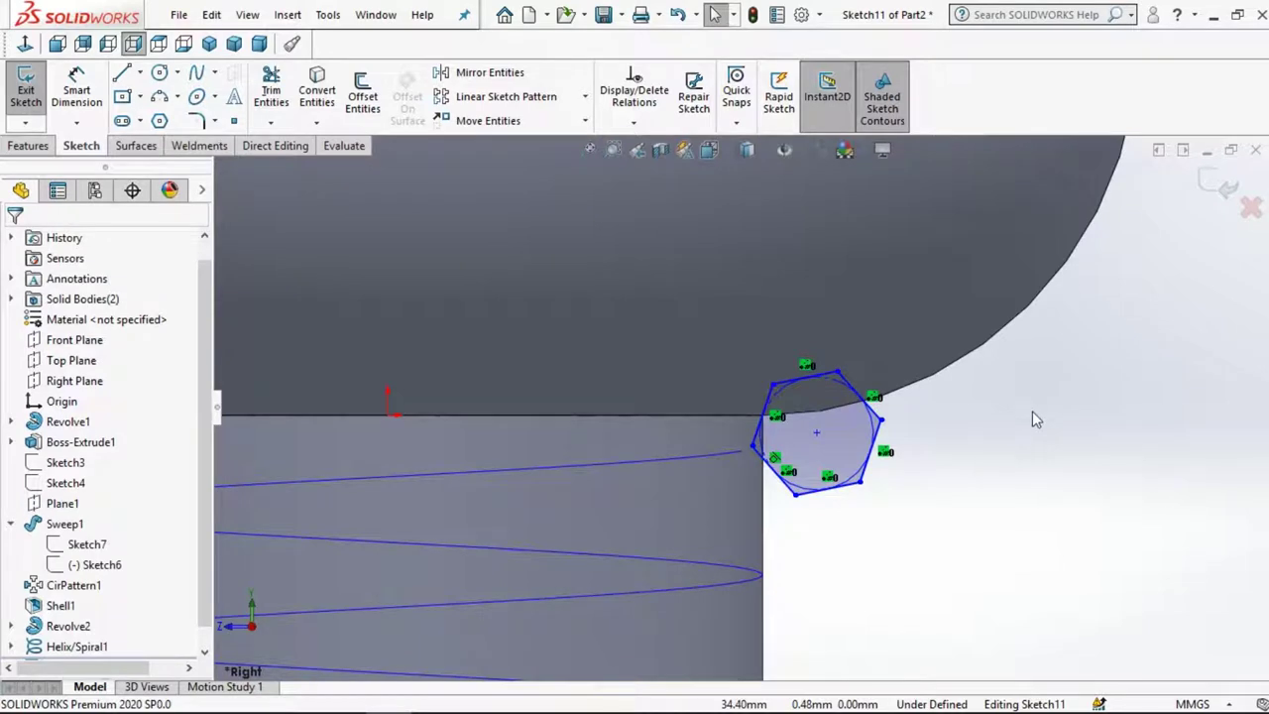
pyautogui.hotkey('ctrl', 'z')
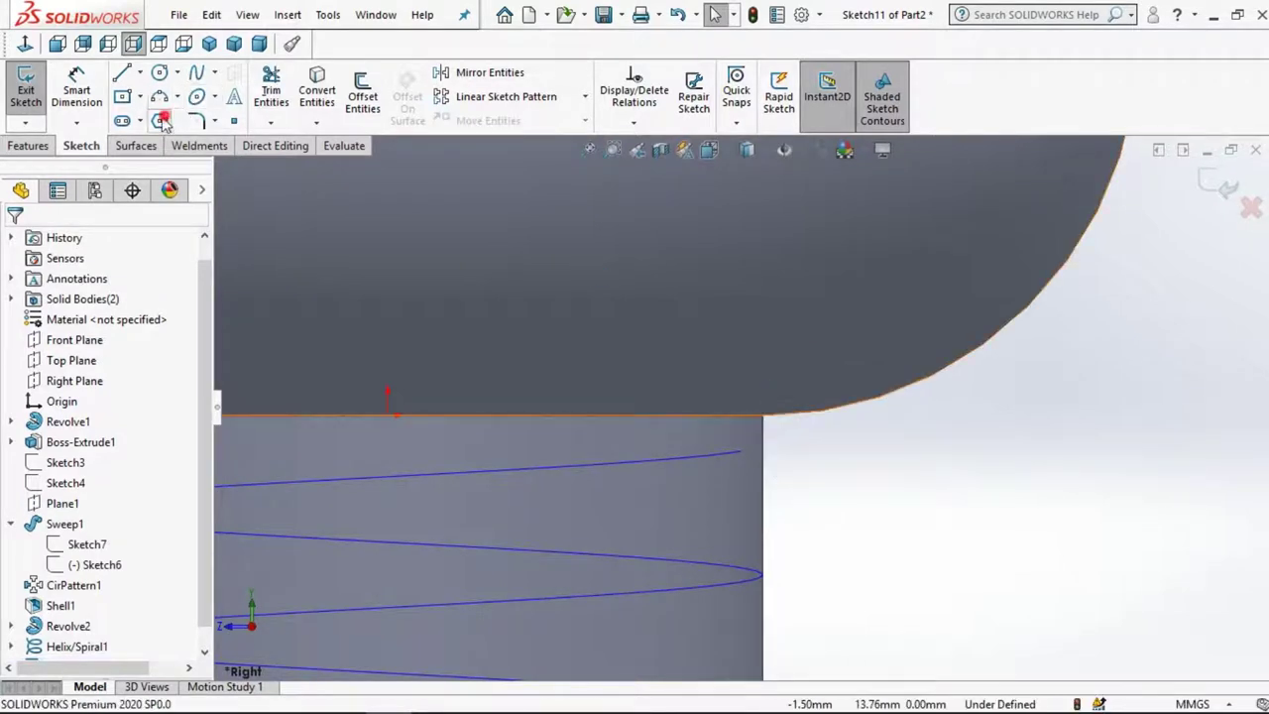
# Draw a polygon at the helix end and reduce it to a 3-sided triangle
pyautogui.click(158, 120)
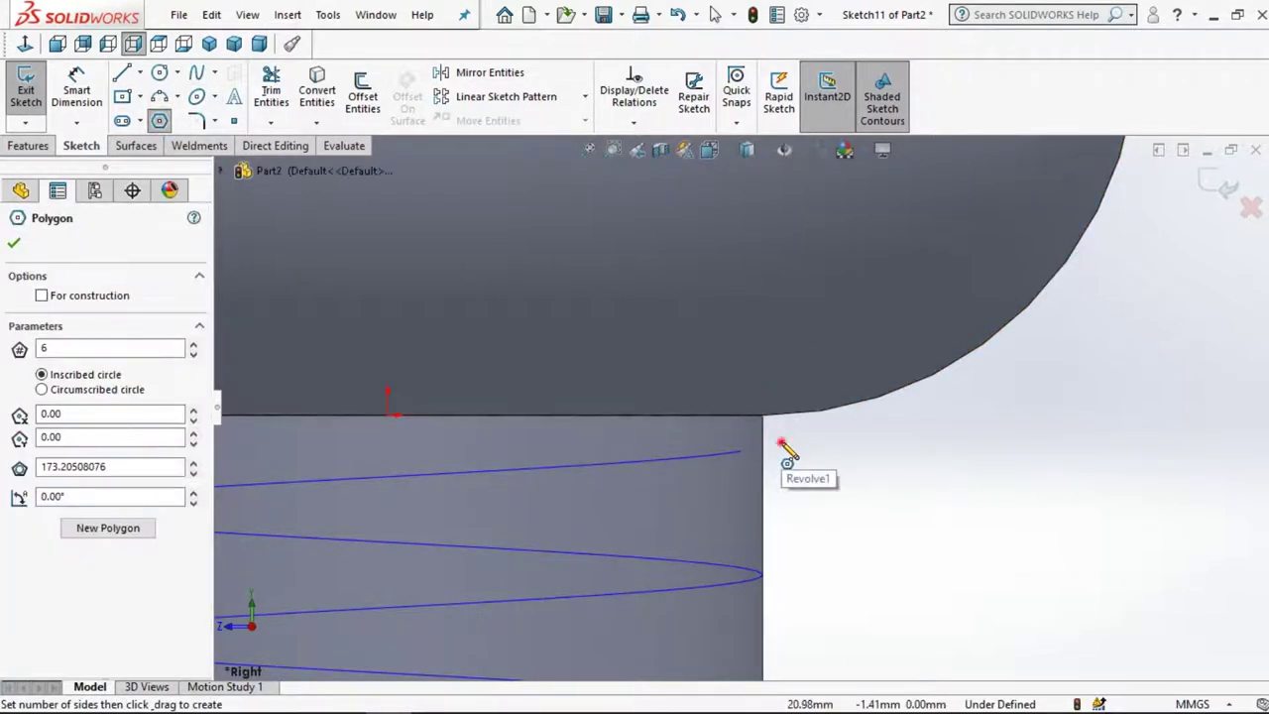
pyautogui.moveTo(782, 443); pyautogui.dragTo(754, 454)
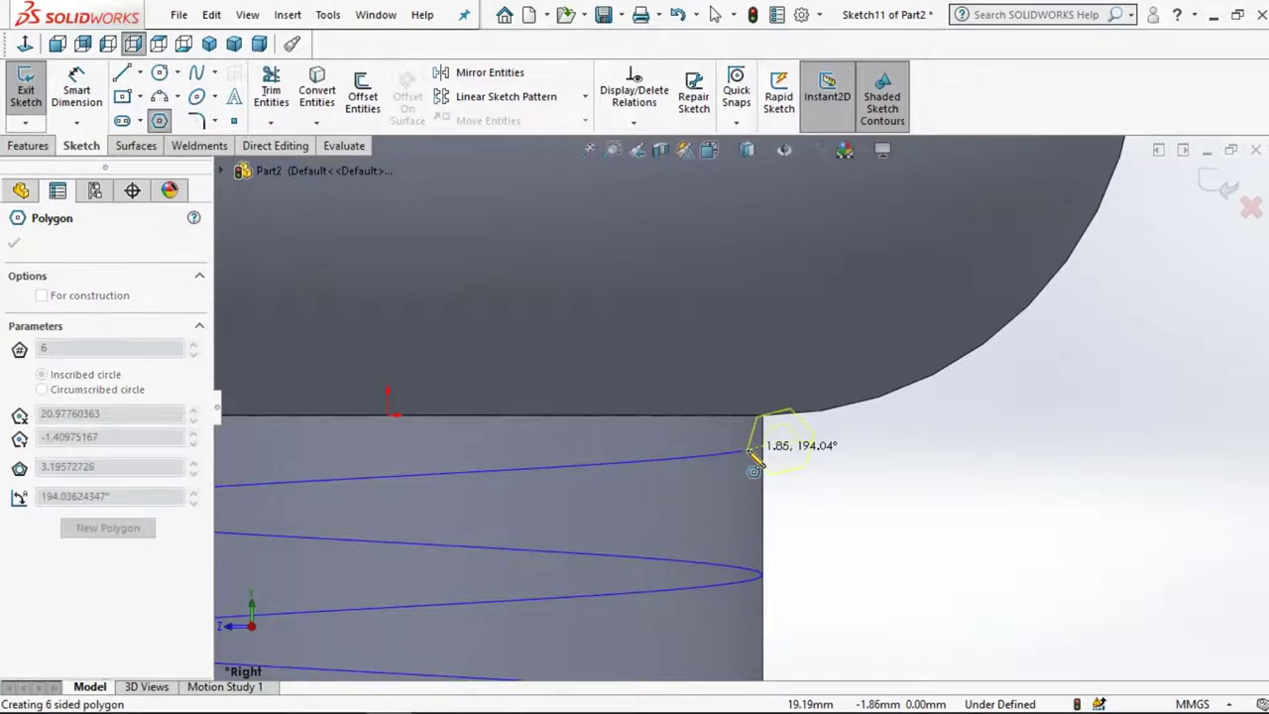
pyautogui.click(754, 454)
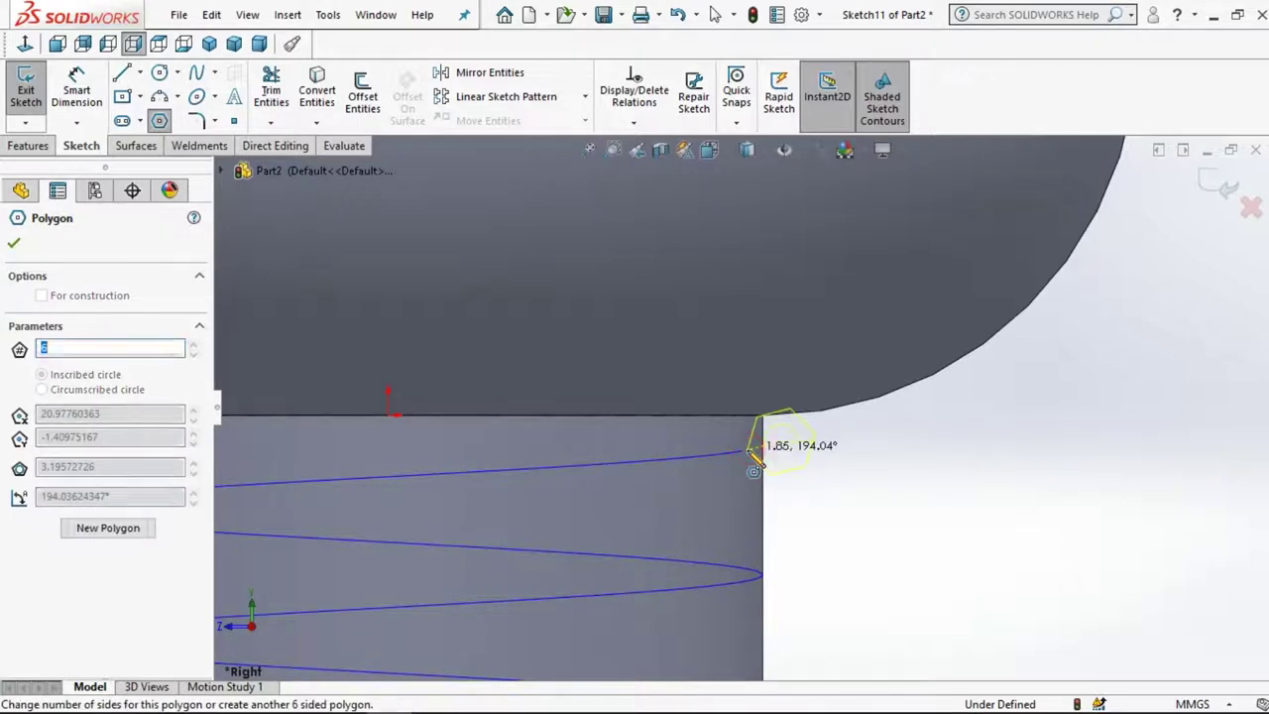
pyautogui.click(195, 355)
pyautogui.click(194, 355)
pyautogui.click(194, 355)
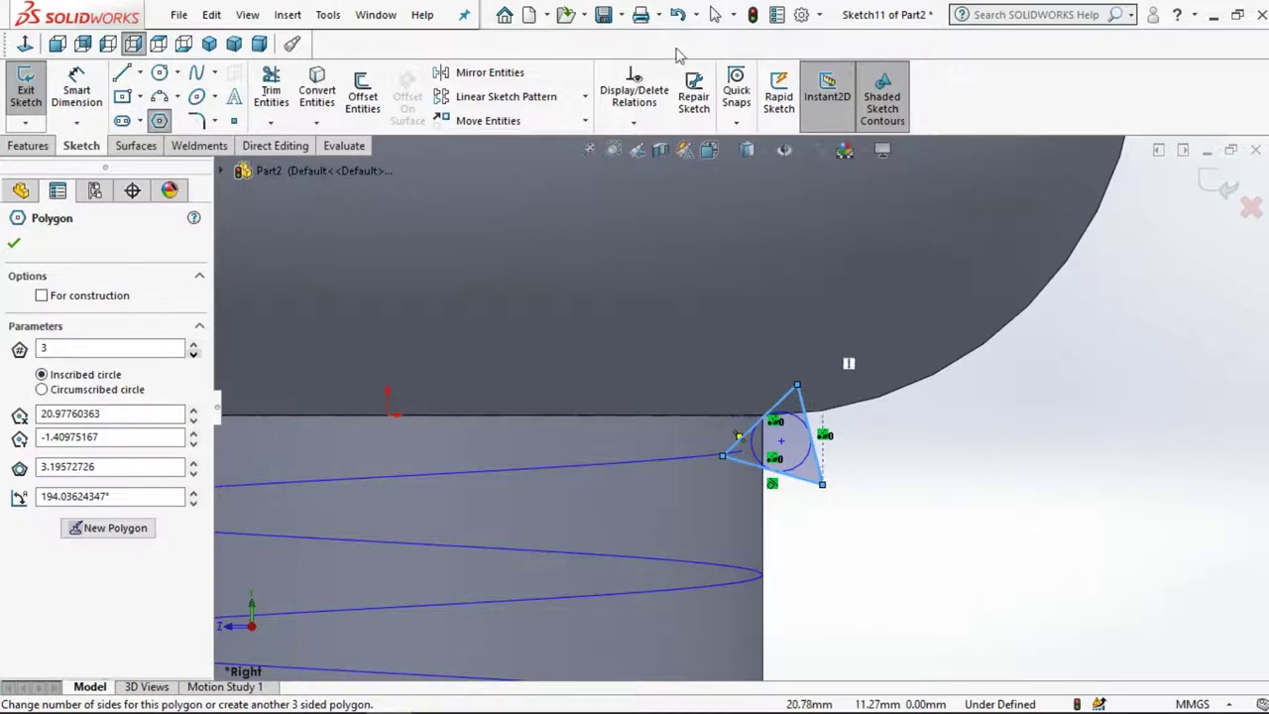
pyautogui.click(715, 19)
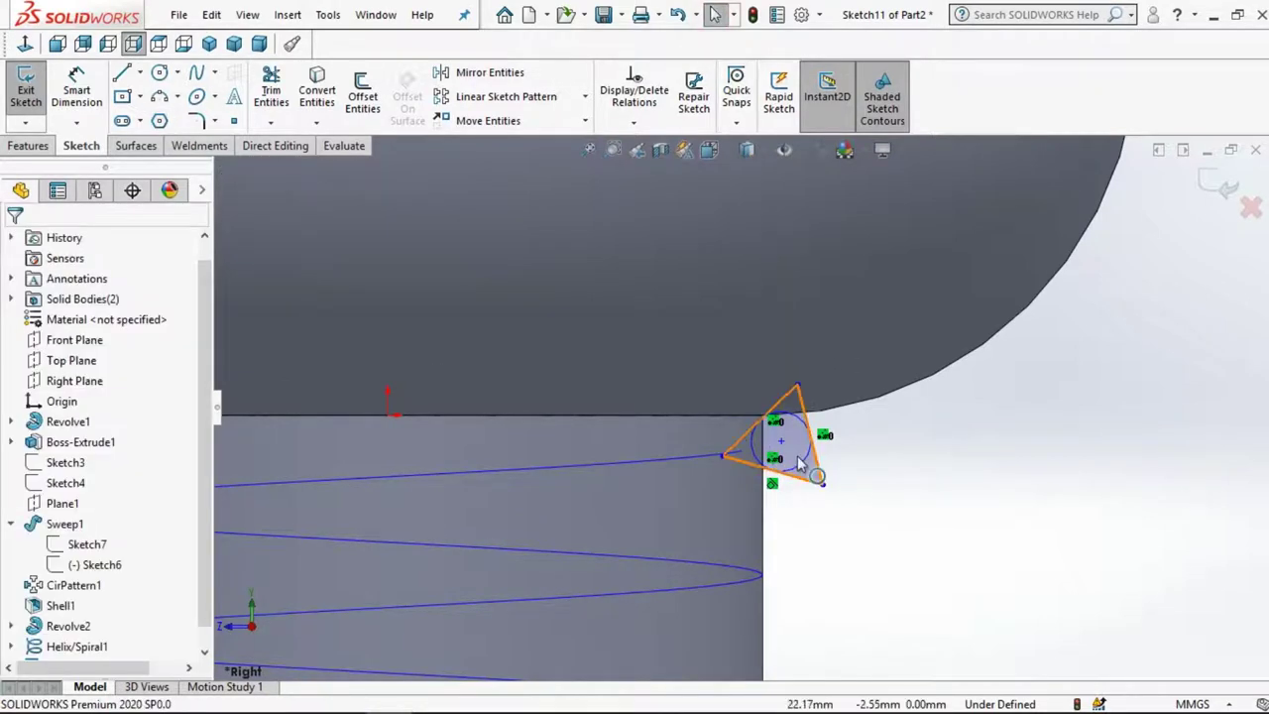
# Add a Pierce relation between the triangle's corner and the helix
pyautogui.click(724, 455)
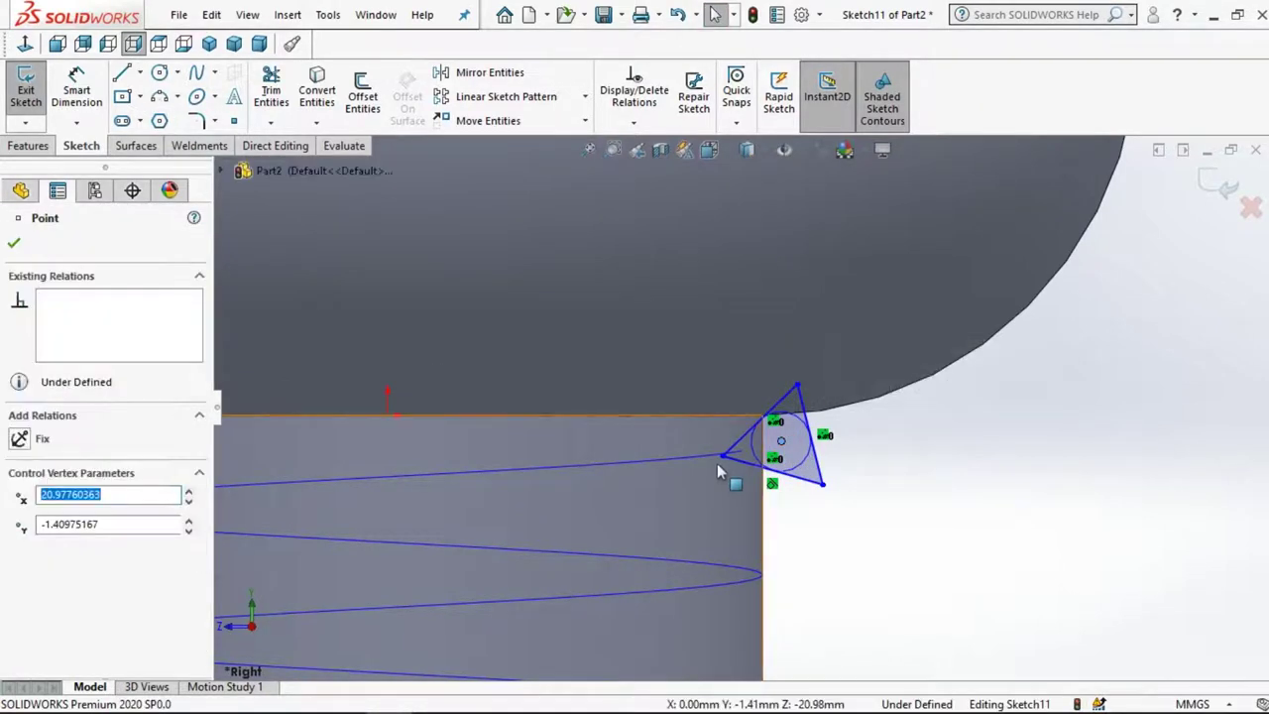
pyautogui.keyDown('ctrl'); pyautogui.click(872, 395); pyautogui.keyUp('ctrl')
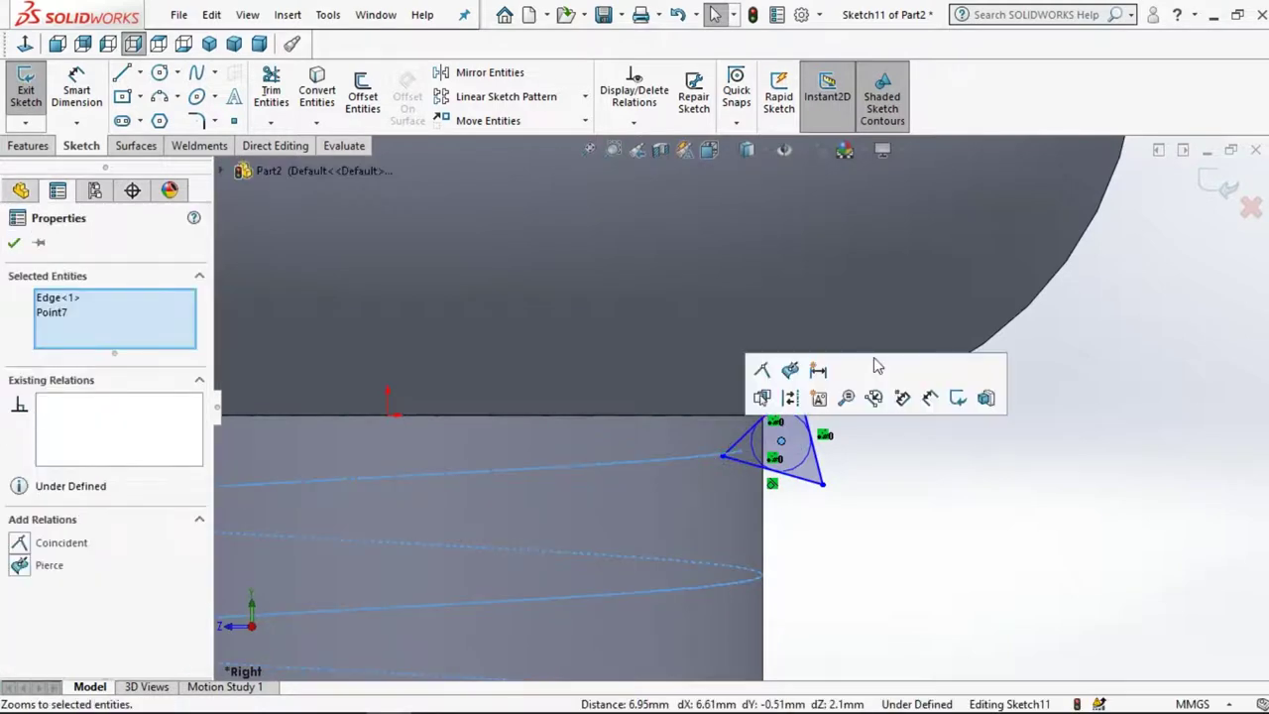
pyautogui.click(789, 371)
pyautogui.click(899, 523)
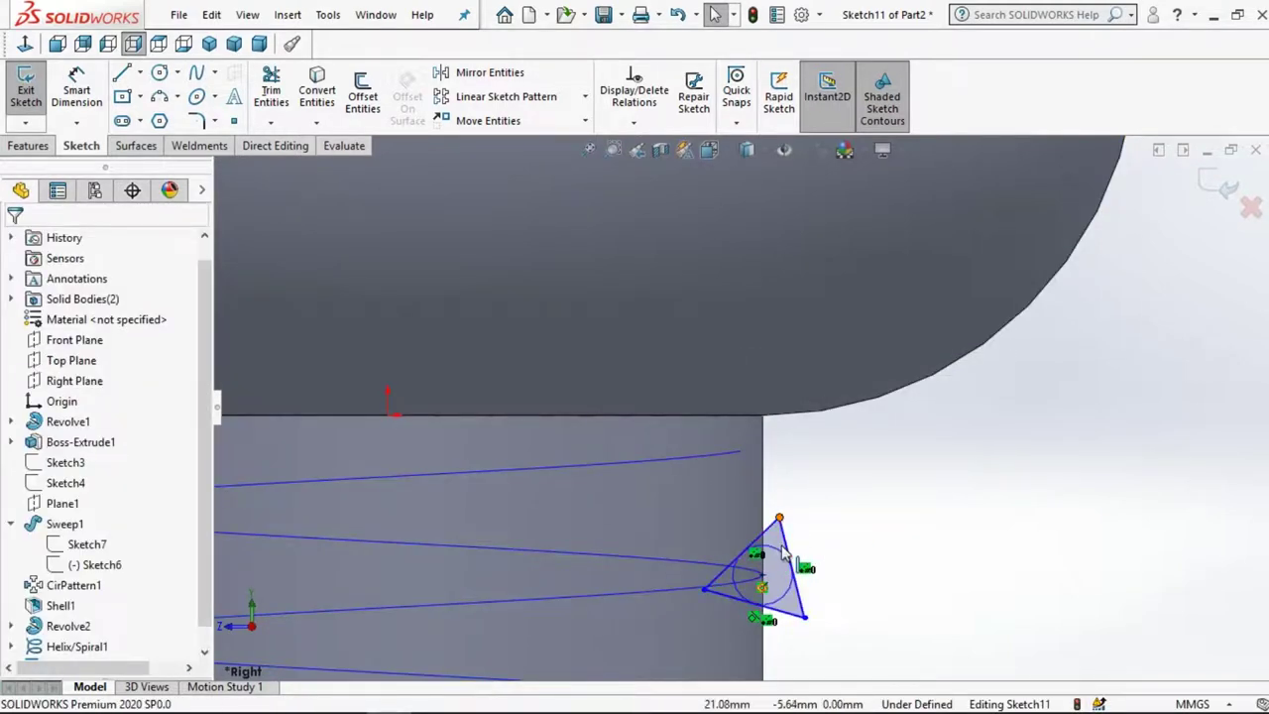
pyautogui.scroll(2, 782, 553)
pyautogui.scroll(-2, 759, 476)
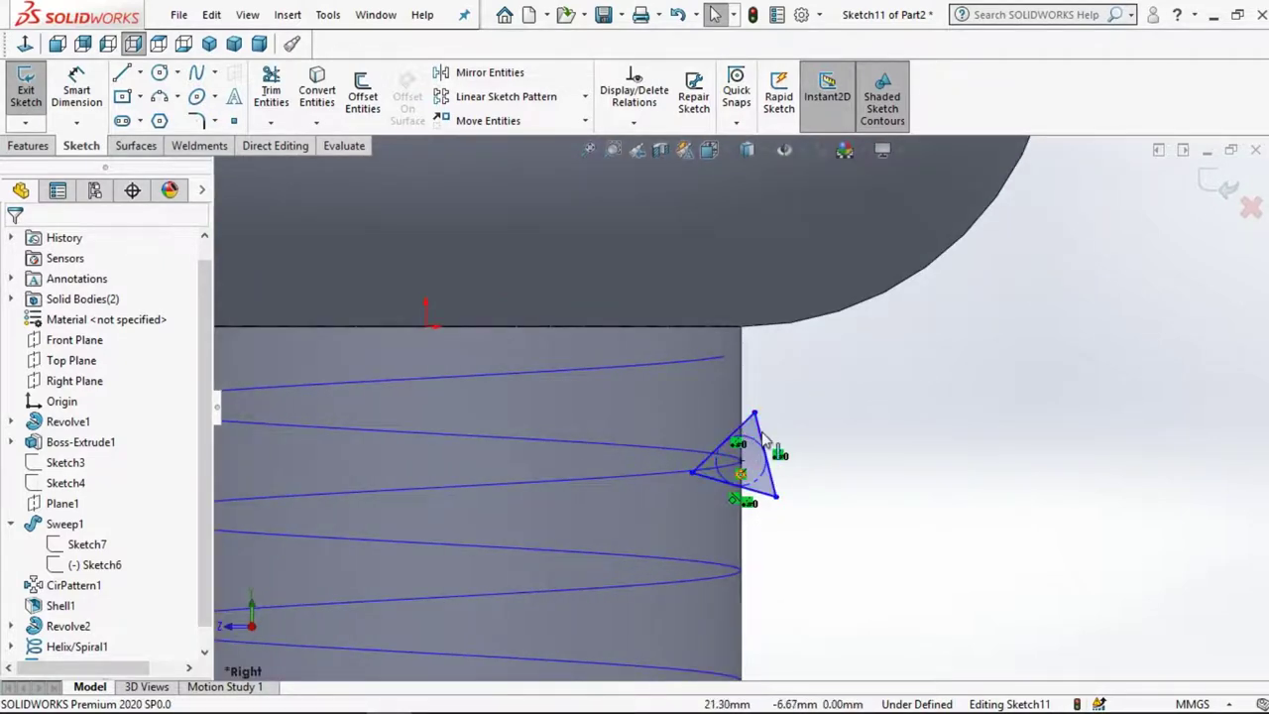
# Make the triangle's outer side vertical
pyautogui.click(764, 428)
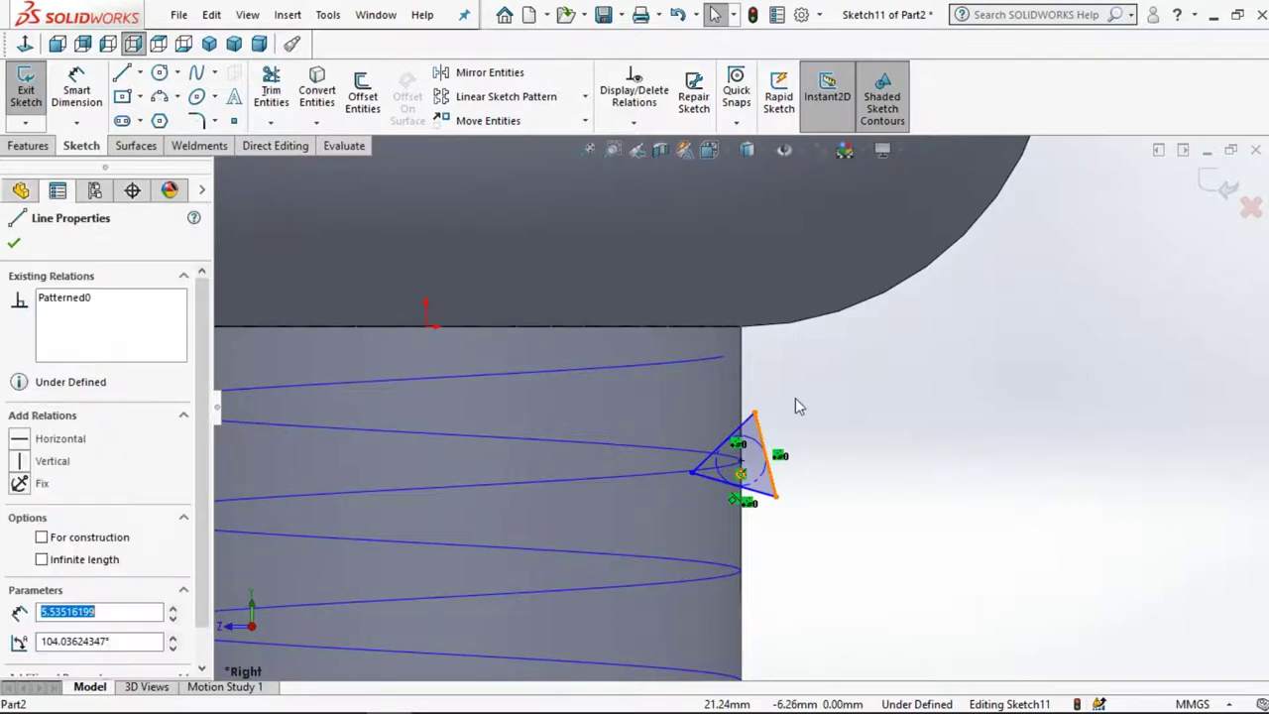
pyautogui.click(843, 342)
pyautogui.click(871, 370)
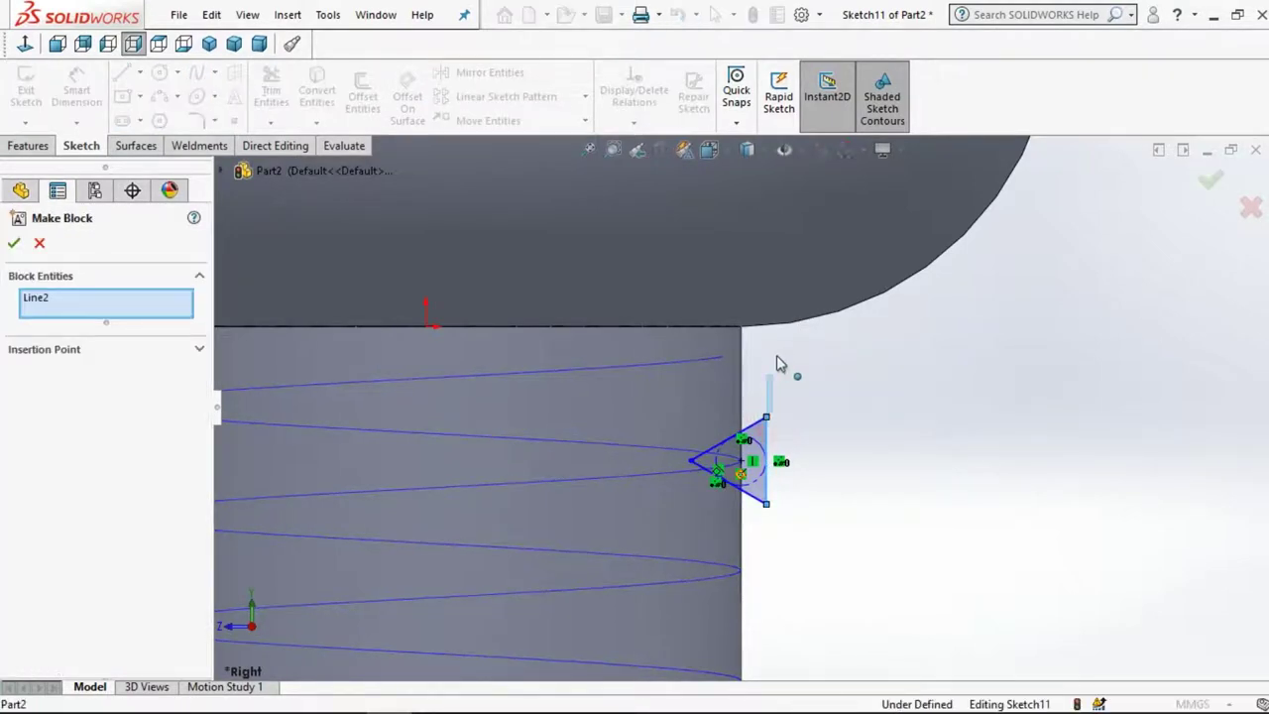
pyautogui.moveTo(782, 359); pyautogui.dragTo(838, 384)
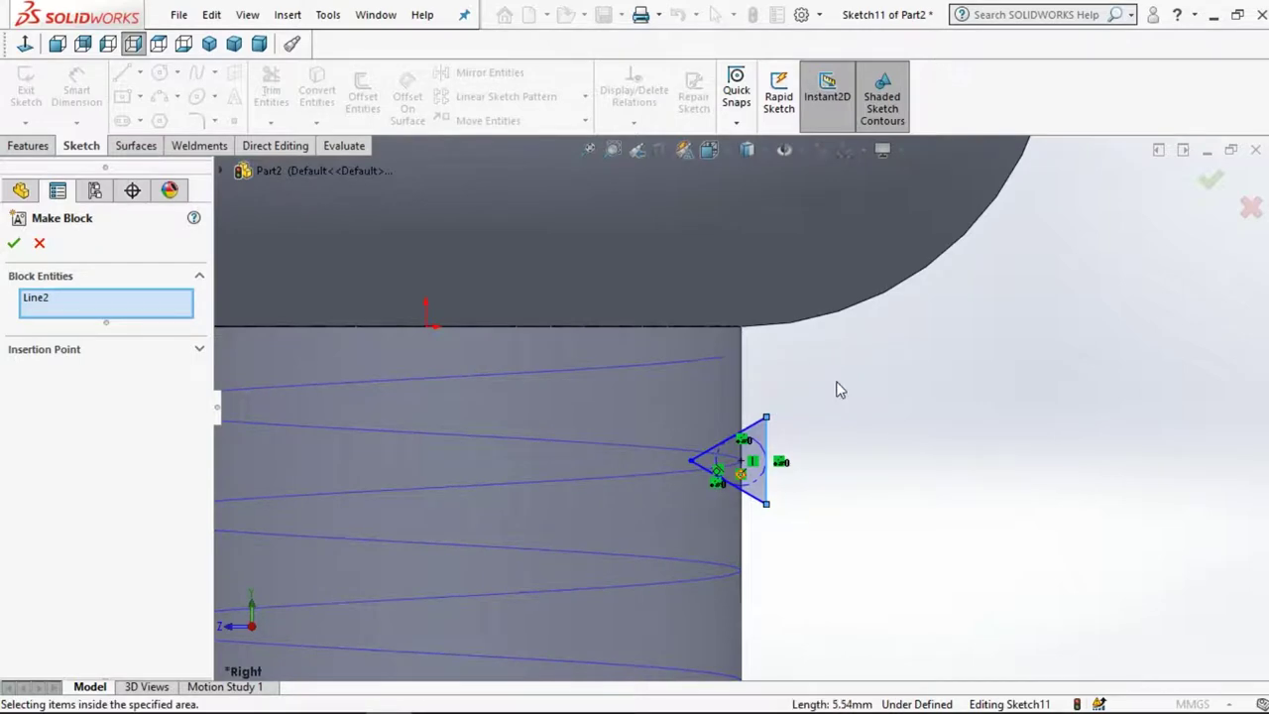
pyautogui.scroll(-2, 744, 473)
pyautogui.scroll(2, 745, 480)
pyautogui.scroll(-2, 745, 482)
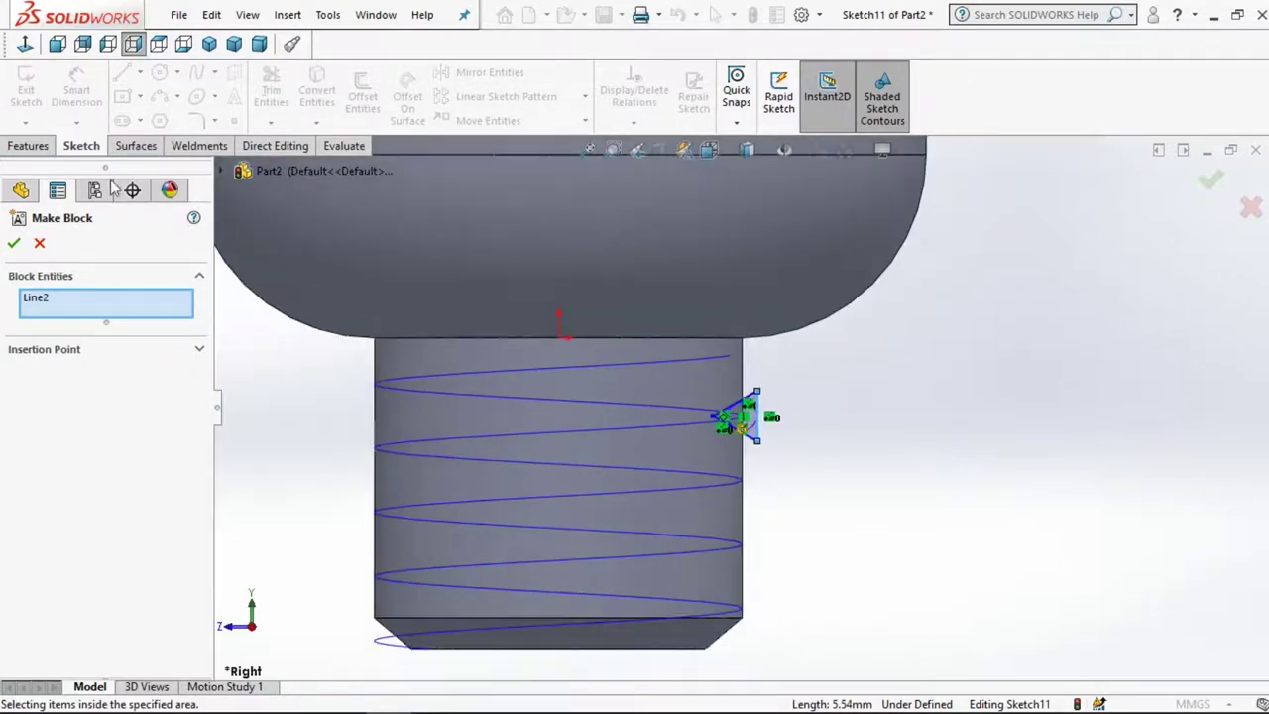
pyautogui.click(40, 244)
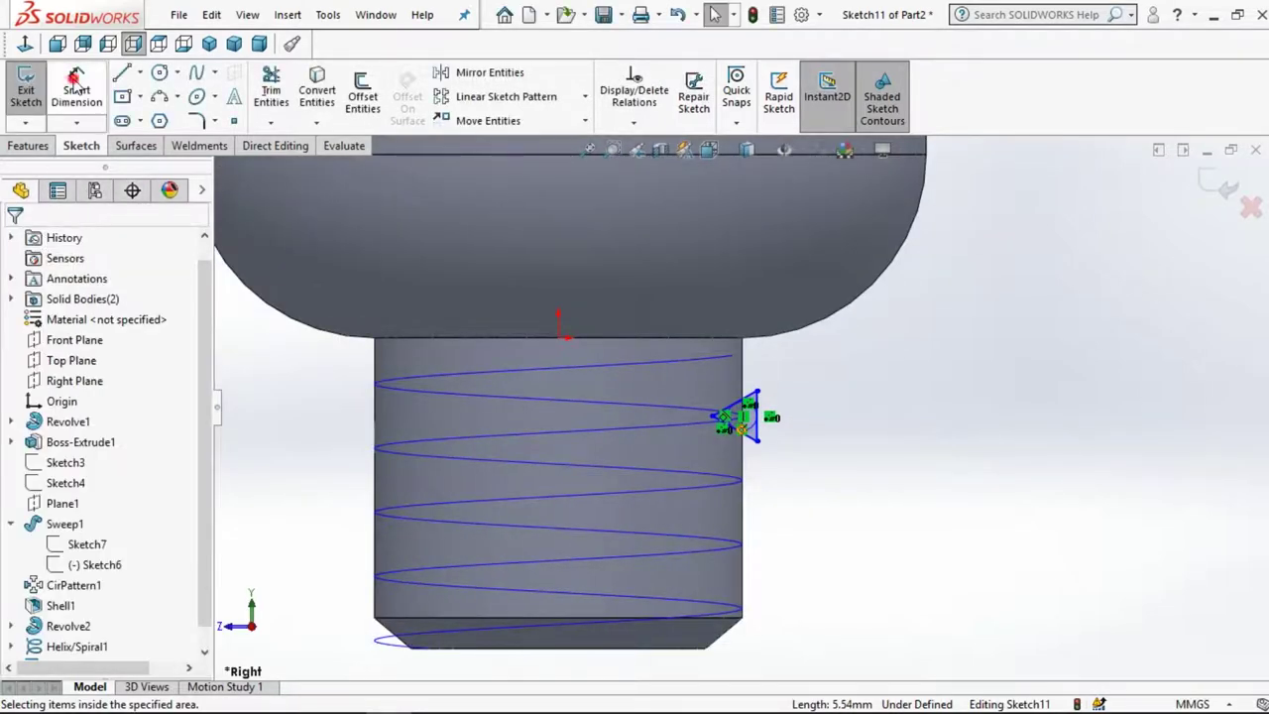
# Dimension the triangle's vertical side at 4 mm
pyautogui.scroll(-3, 777, 389)
pyautogui.scroll(-2, 760, 419)
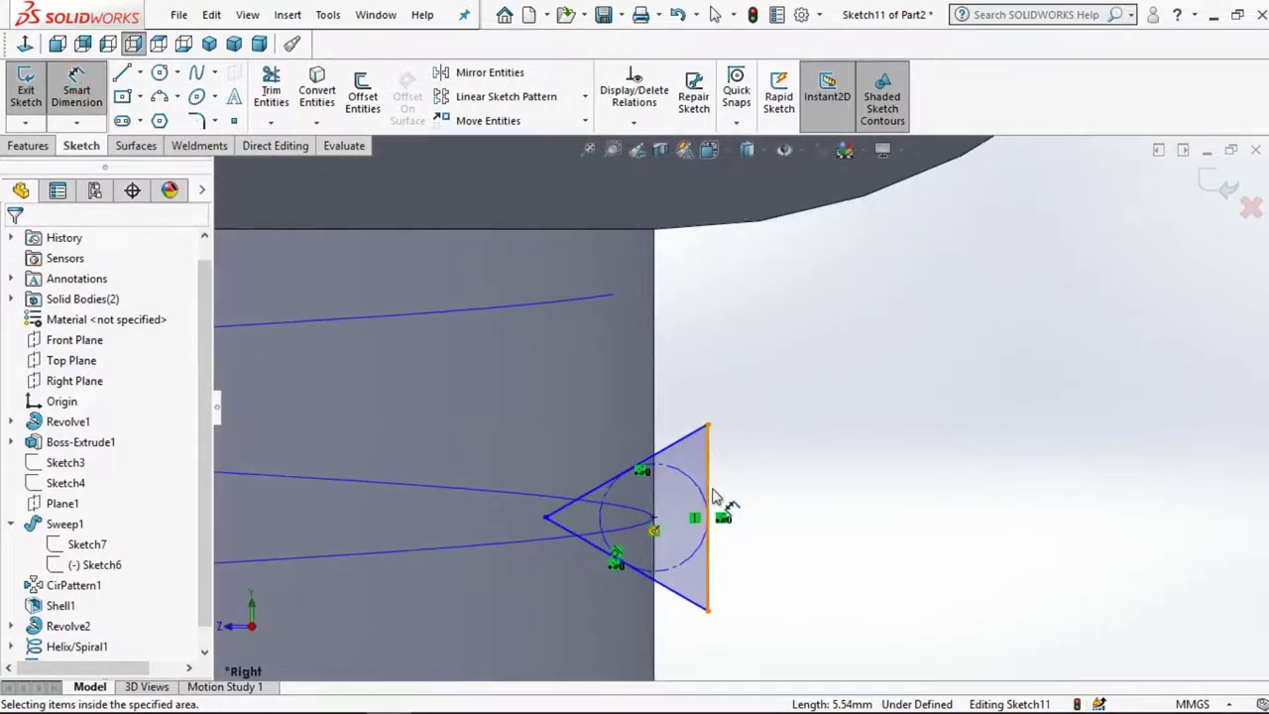
pyautogui.click(709, 483)
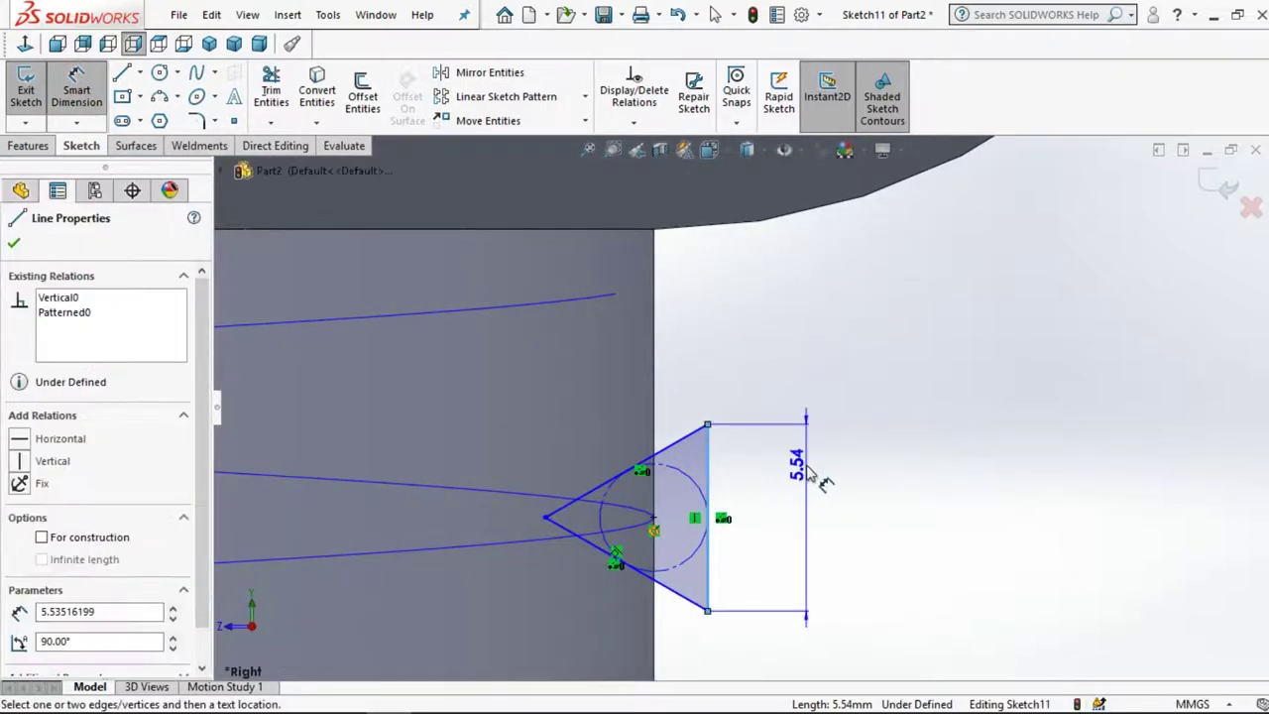
pyautogui.click(815, 478)
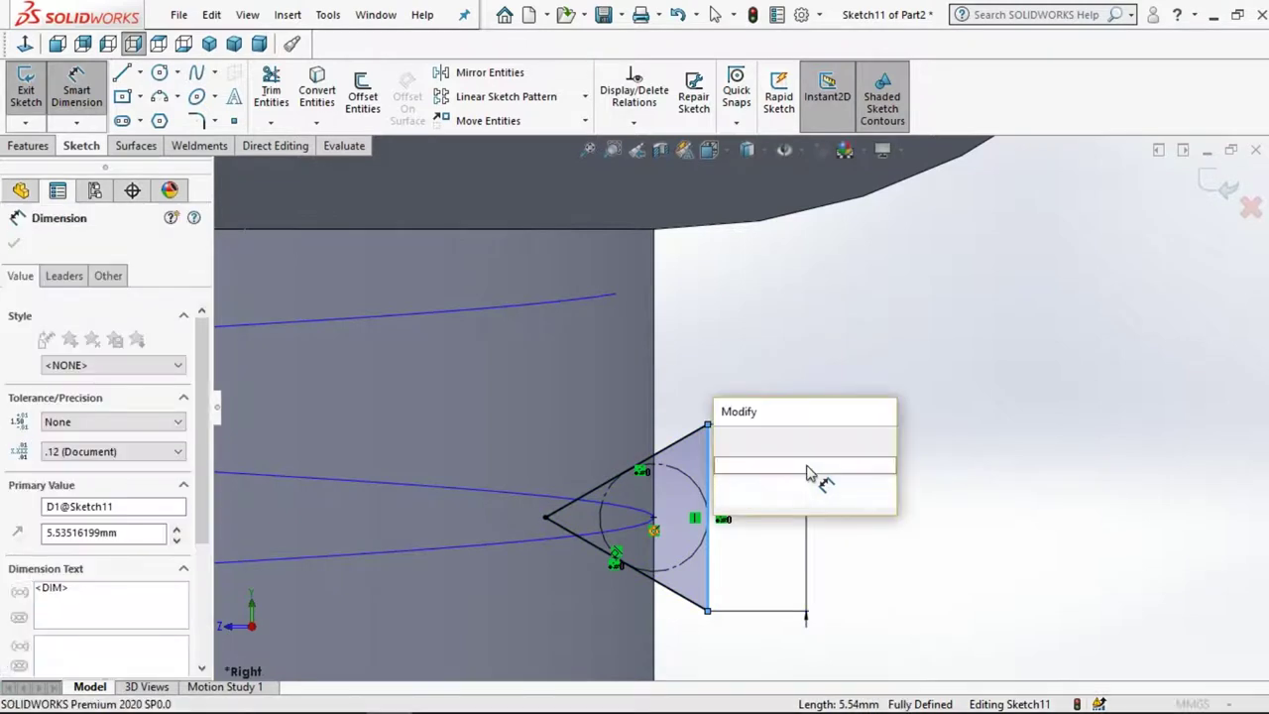
pyautogui.write('4')
pyautogui.press('Escape')
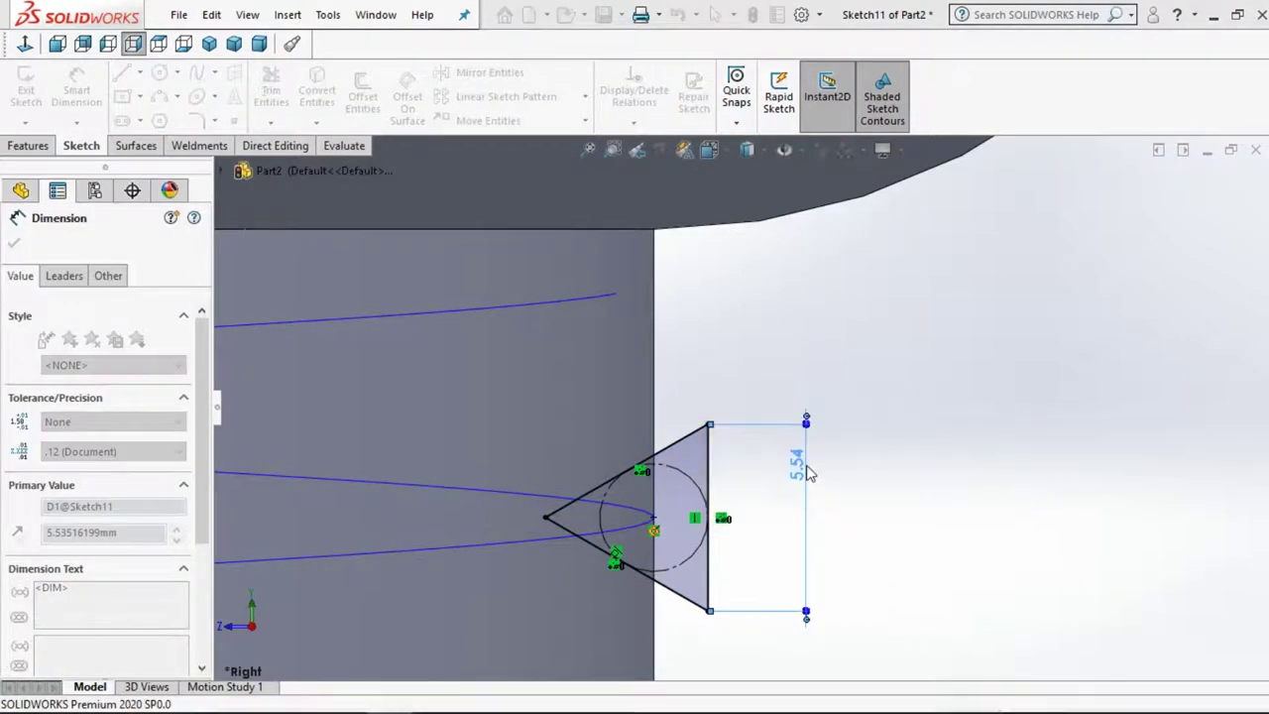
pyautogui.click(837, 337)
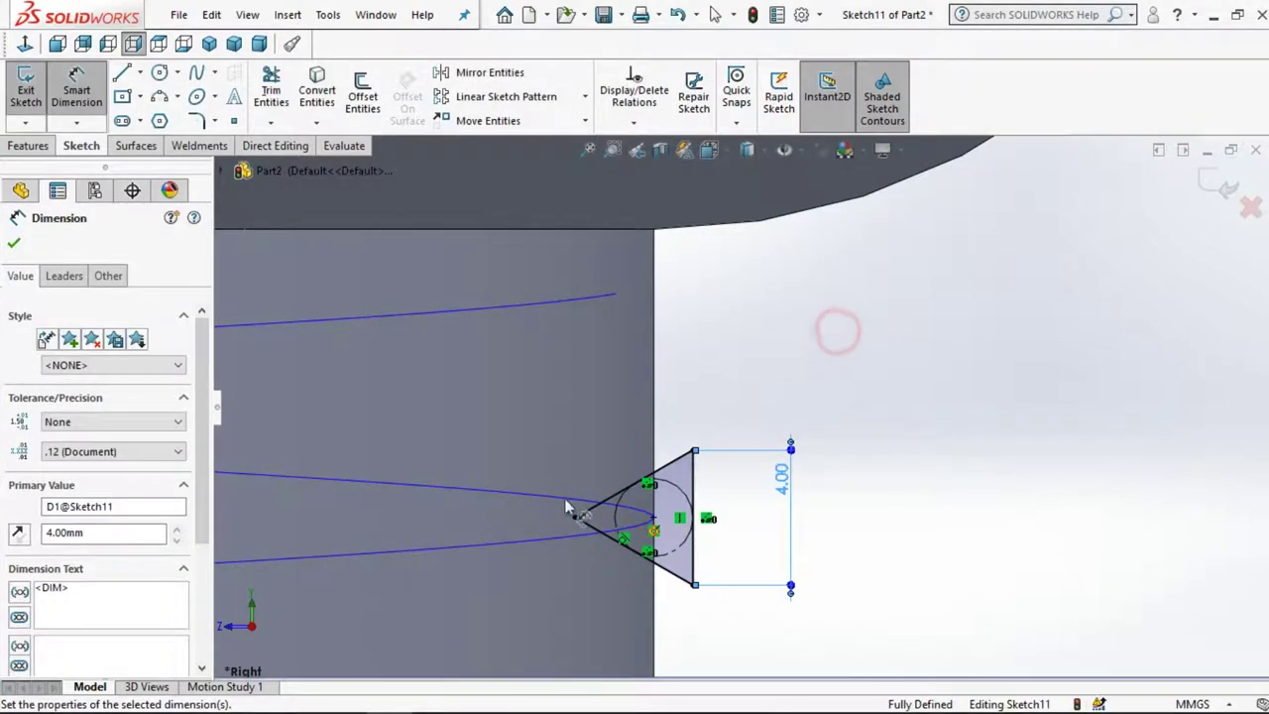
# Change the side dimension to 2 mm, then restore it to 4.00 mm
pyautogui.doubleClick(781, 478)
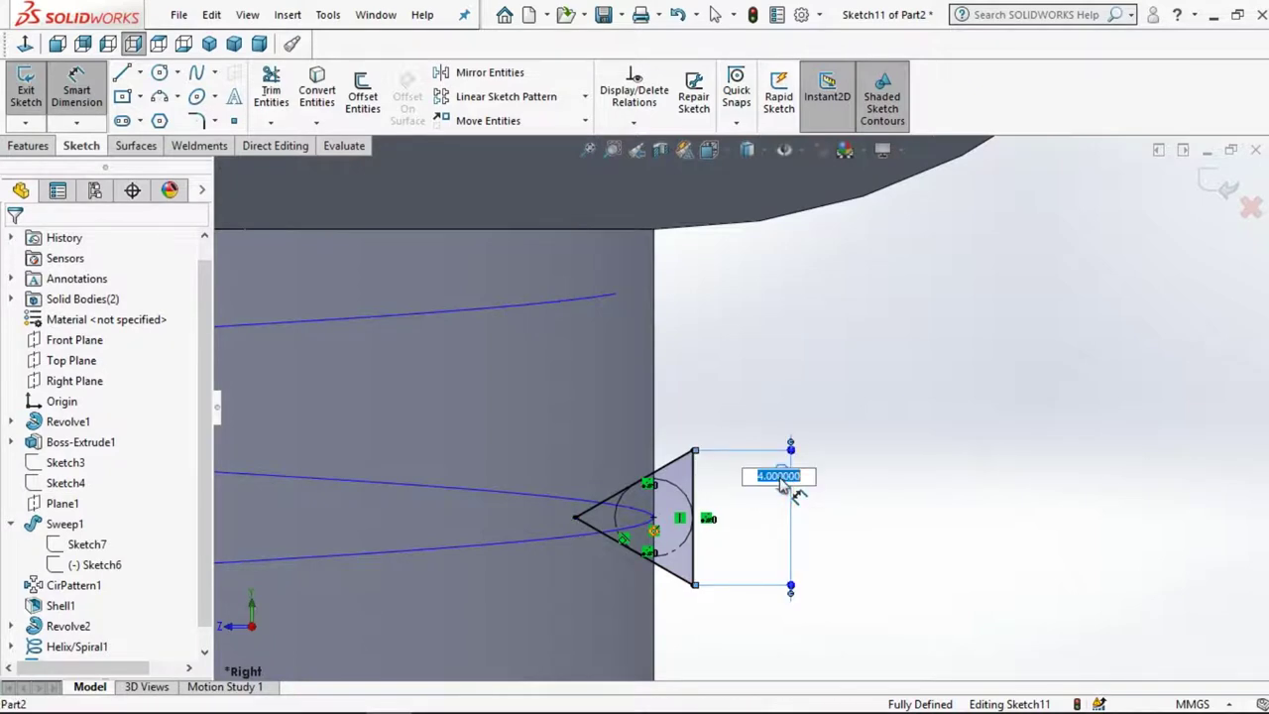
pyautogui.write('2')
pyautogui.press('Return')
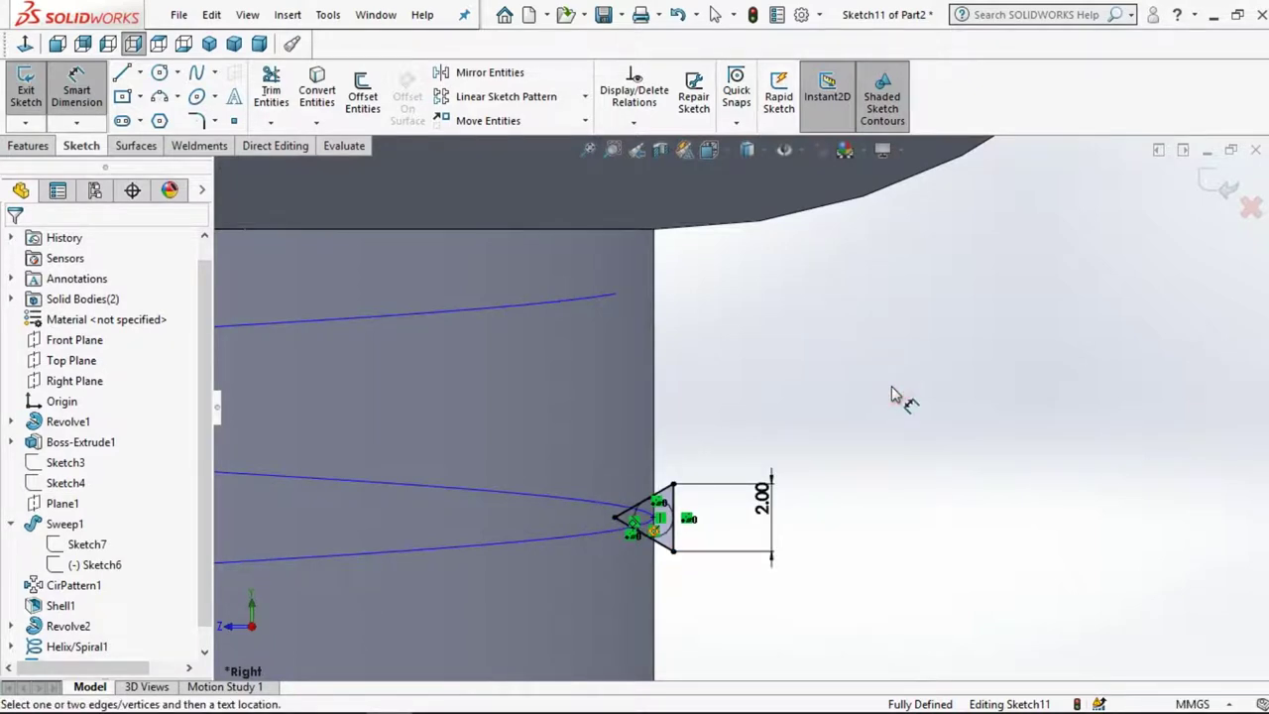
pyautogui.click(761, 498)
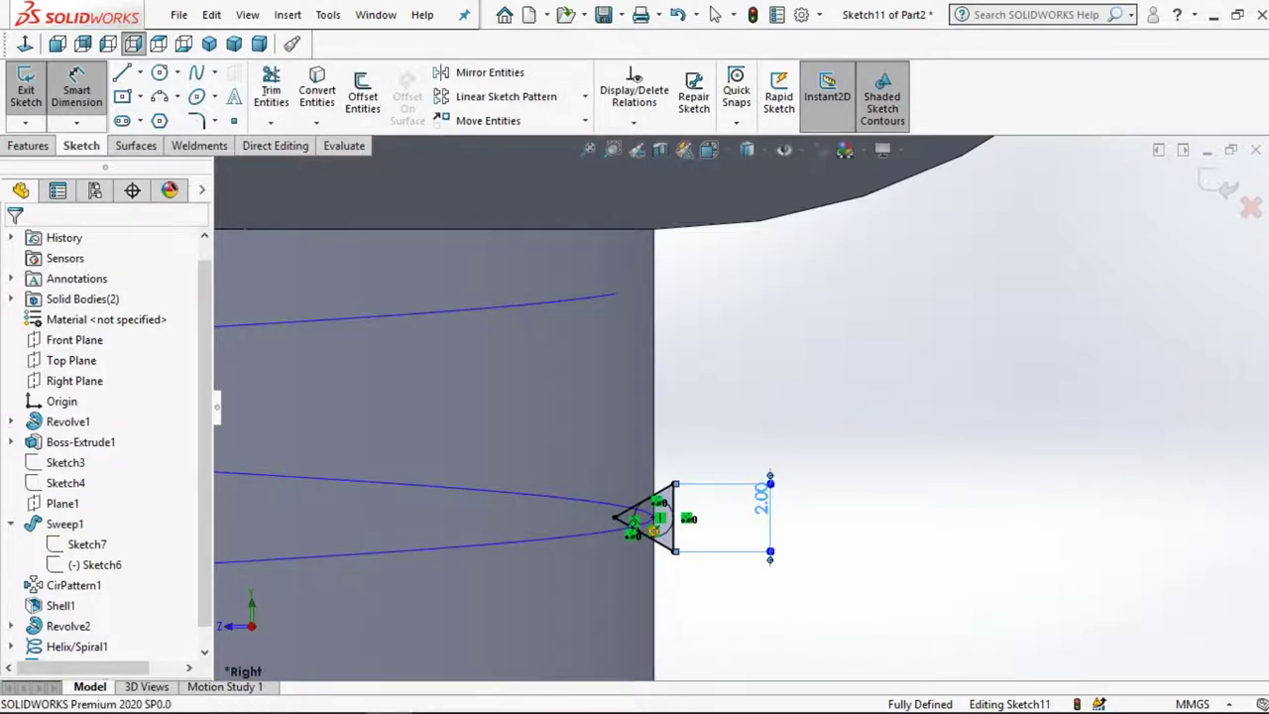
pyautogui.press('Escape')
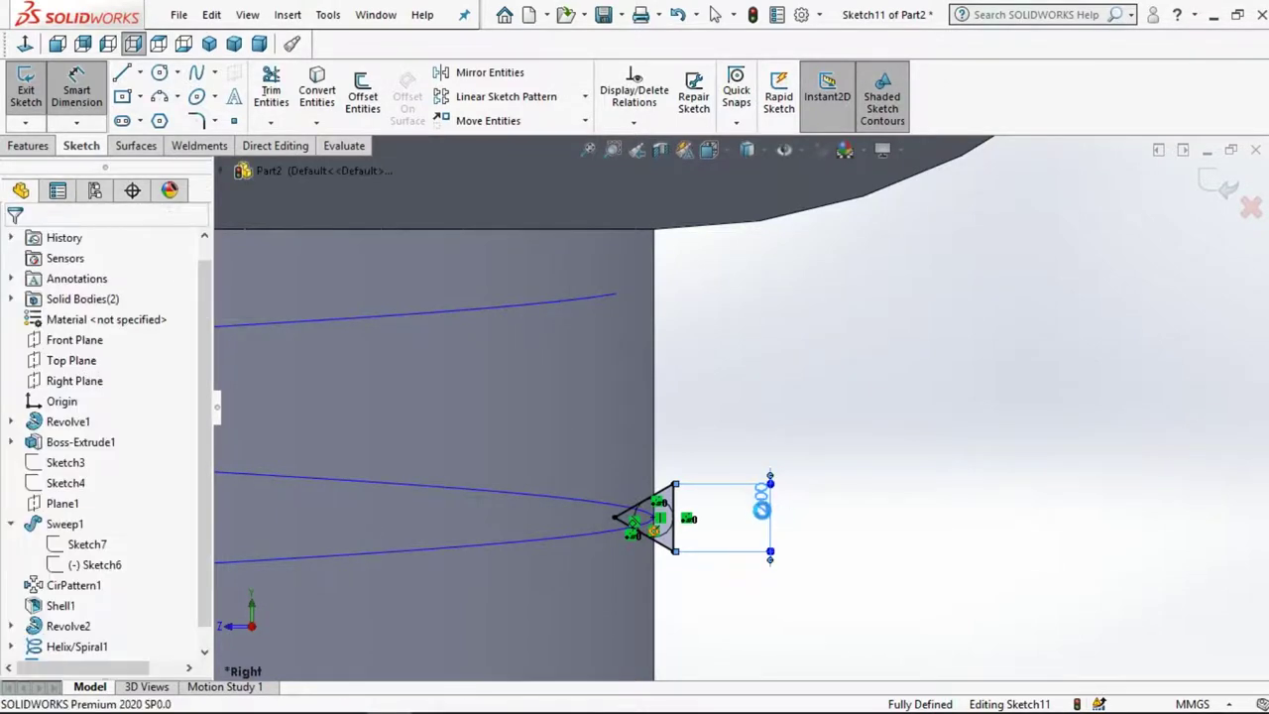
pyautogui.doubleClick(764, 511)
pyautogui.write('4')
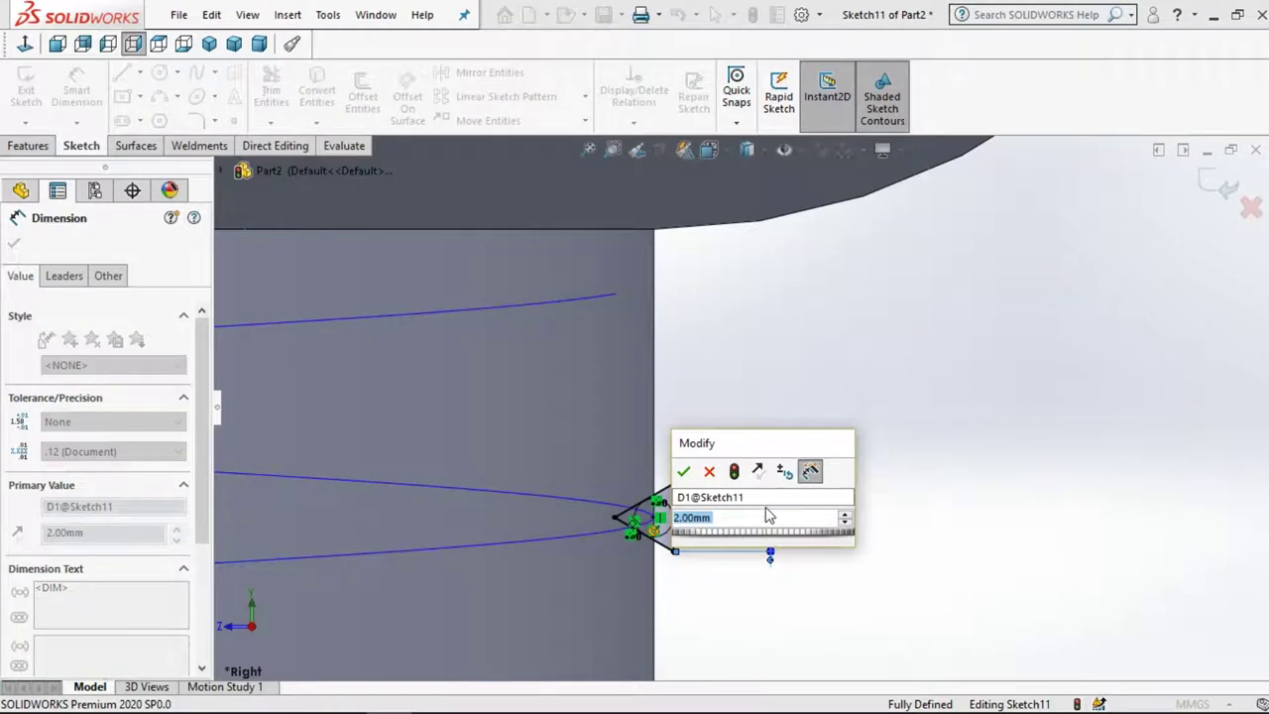
pyautogui.click(684, 471)
pyautogui.press('Escape')
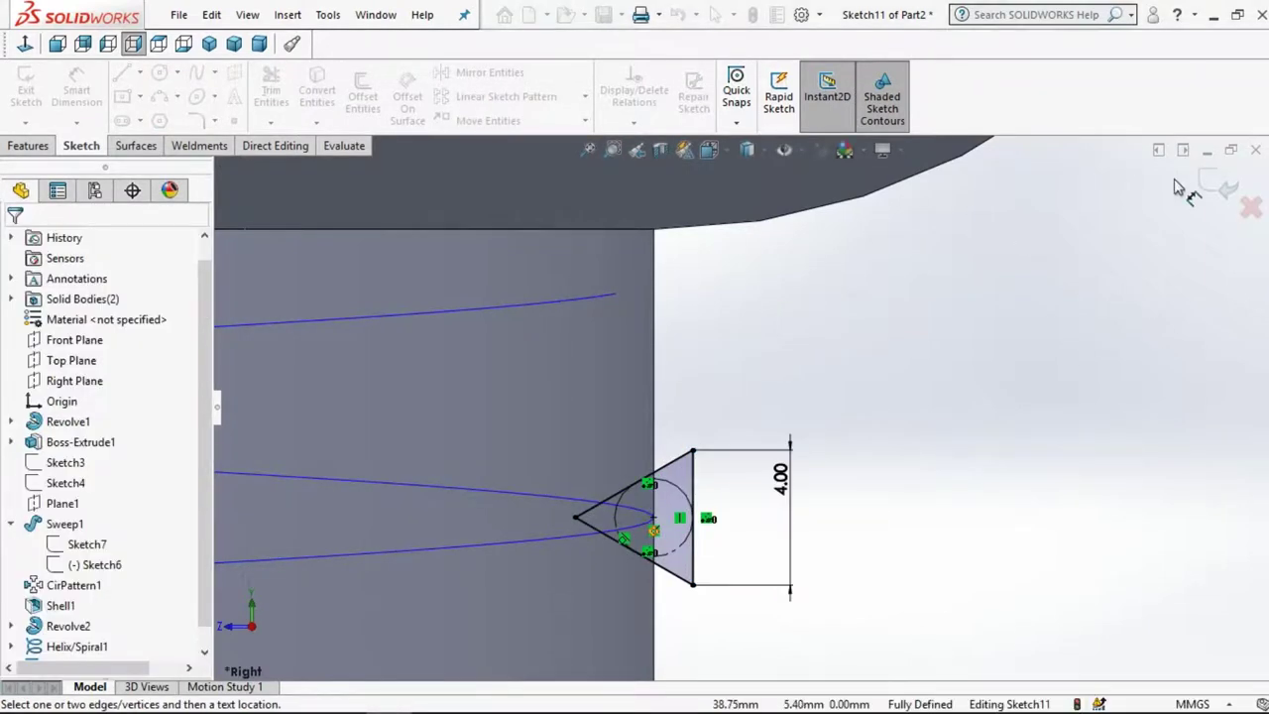
# Exit Sketch11, then try a revolved cut about the vertical line and cancel it
pyautogui.click(1213, 187)
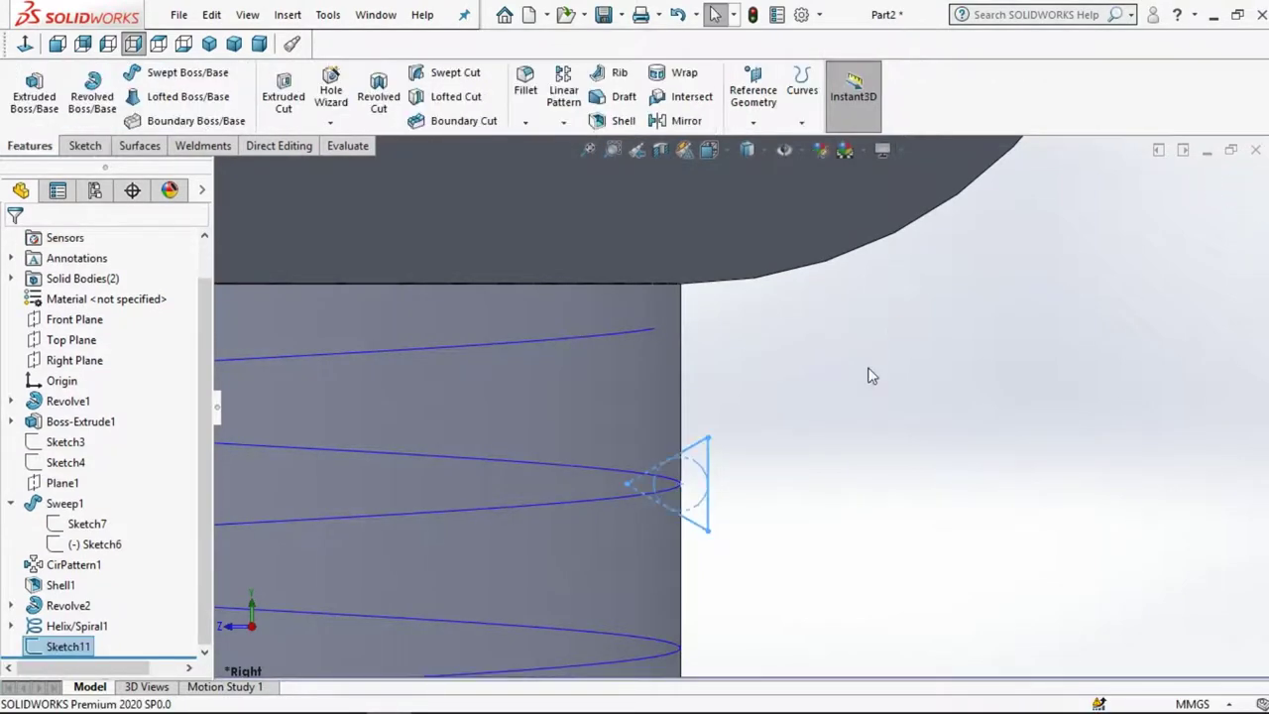
pyautogui.scroll(3, 895, 430)
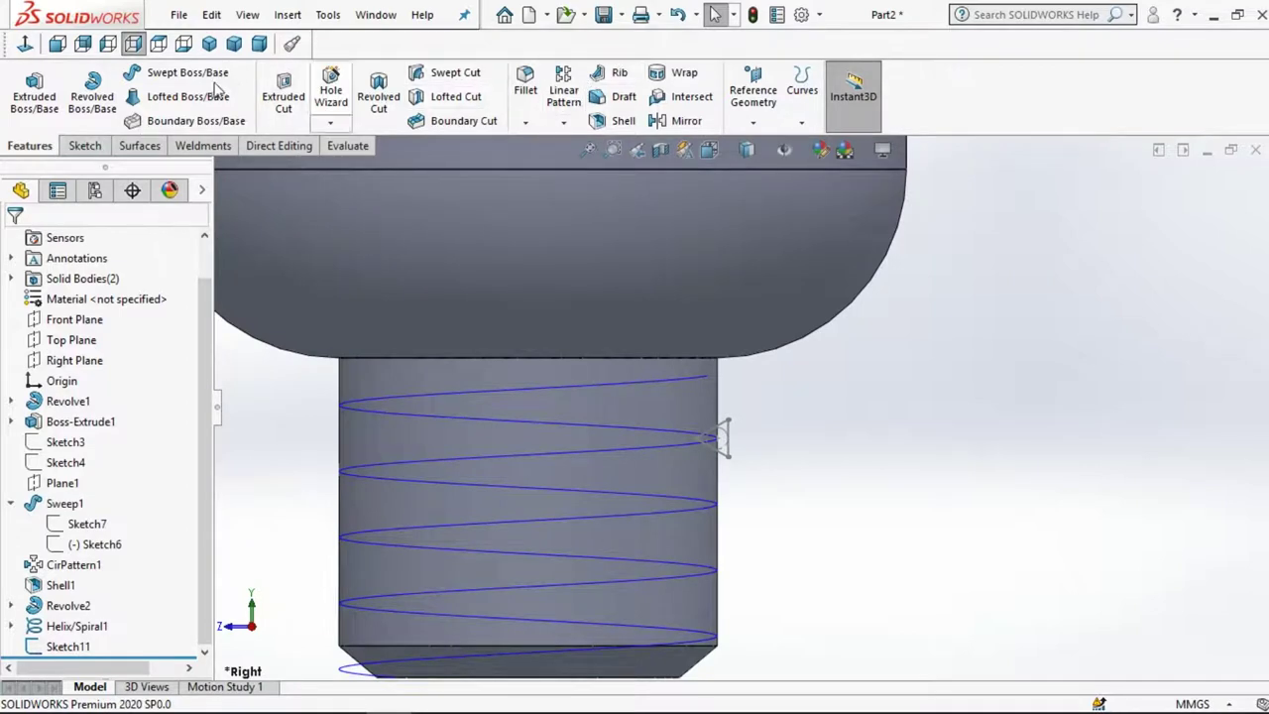
pyautogui.click(379, 94)
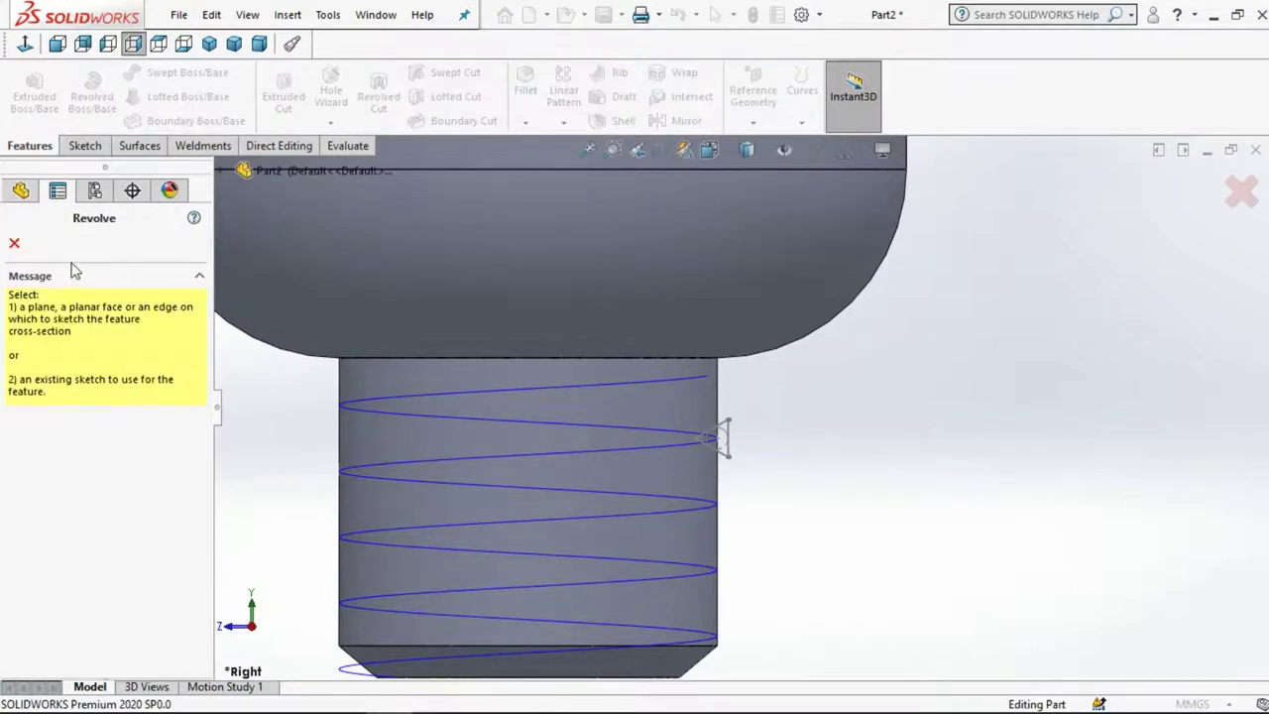
pyautogui.click(733, 436)
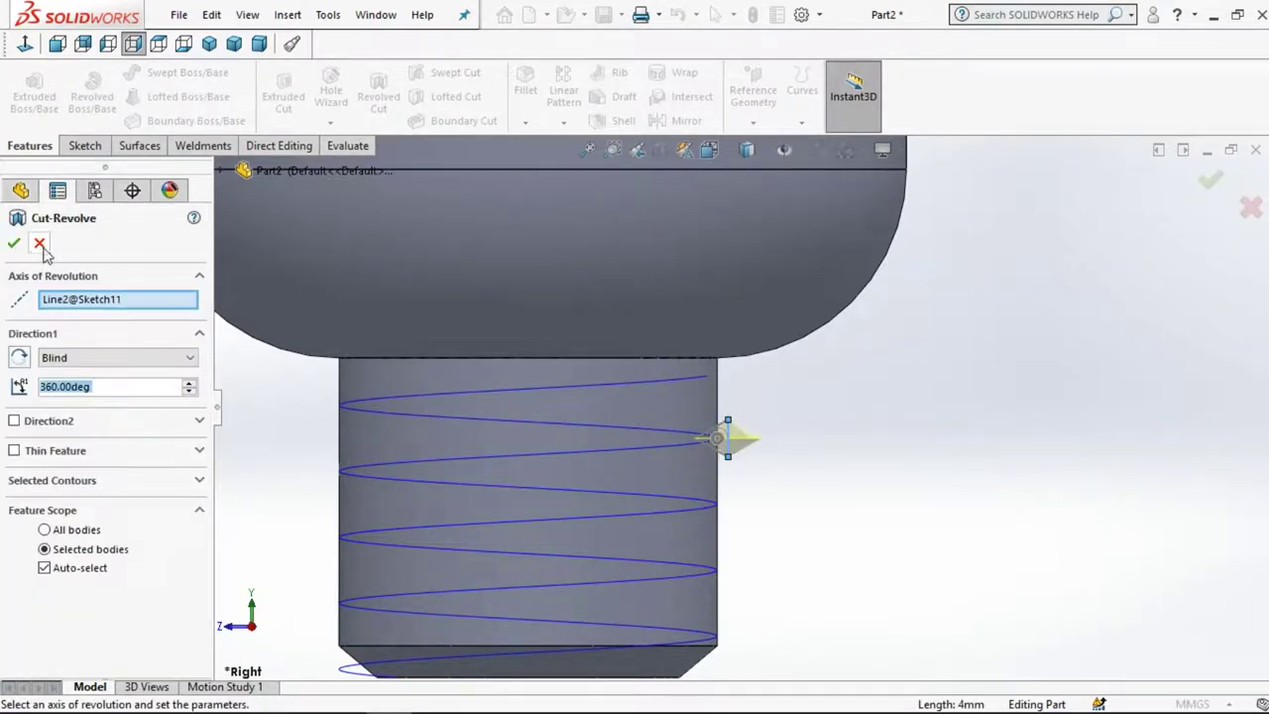
pyautogui.click(40, 244)
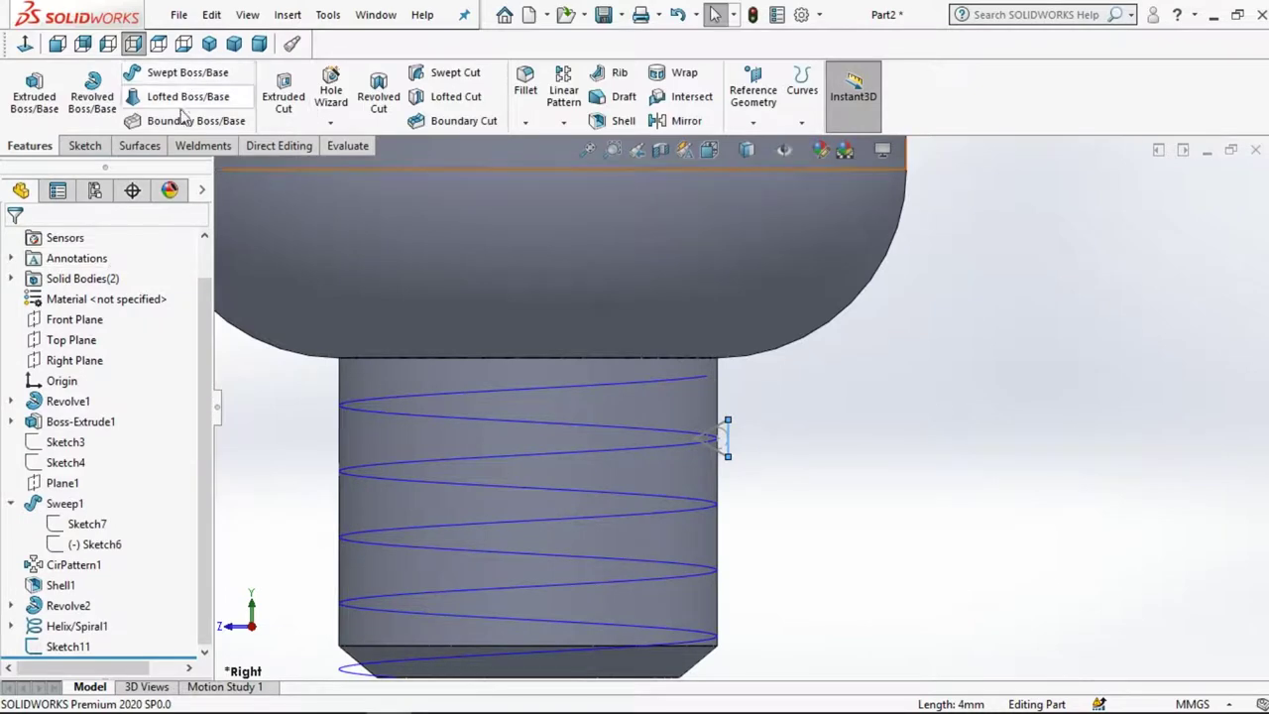
# Create a swept cut with Sketch11 as profile and Helix/Spiral1 as path
pyautogui.click(459, 77)
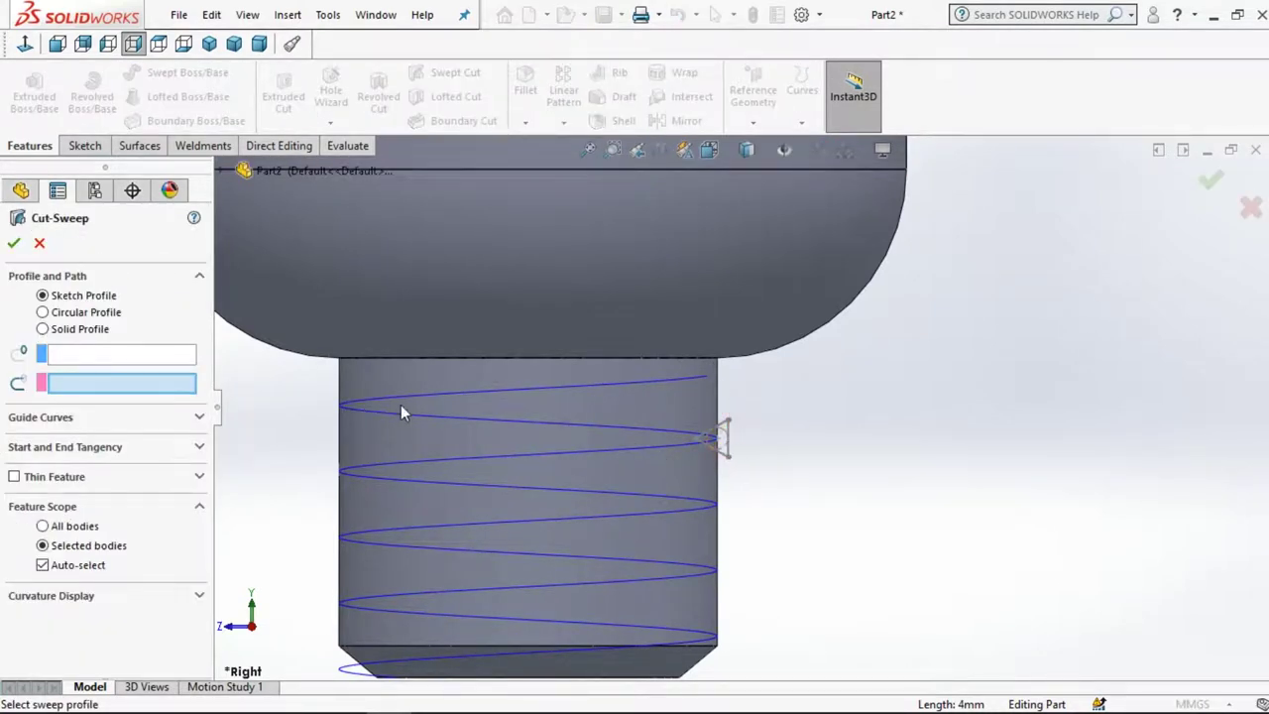
pyautogui.click(728, 438)
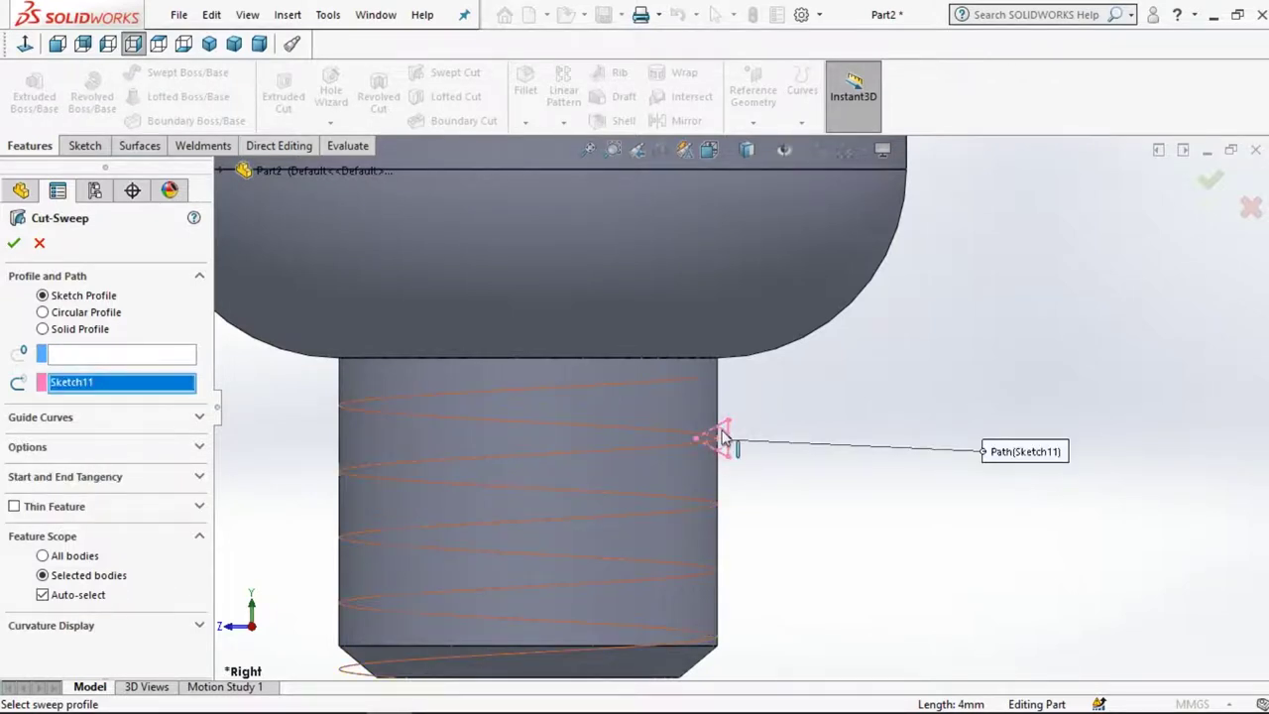
pyautogui.click(134, 357)
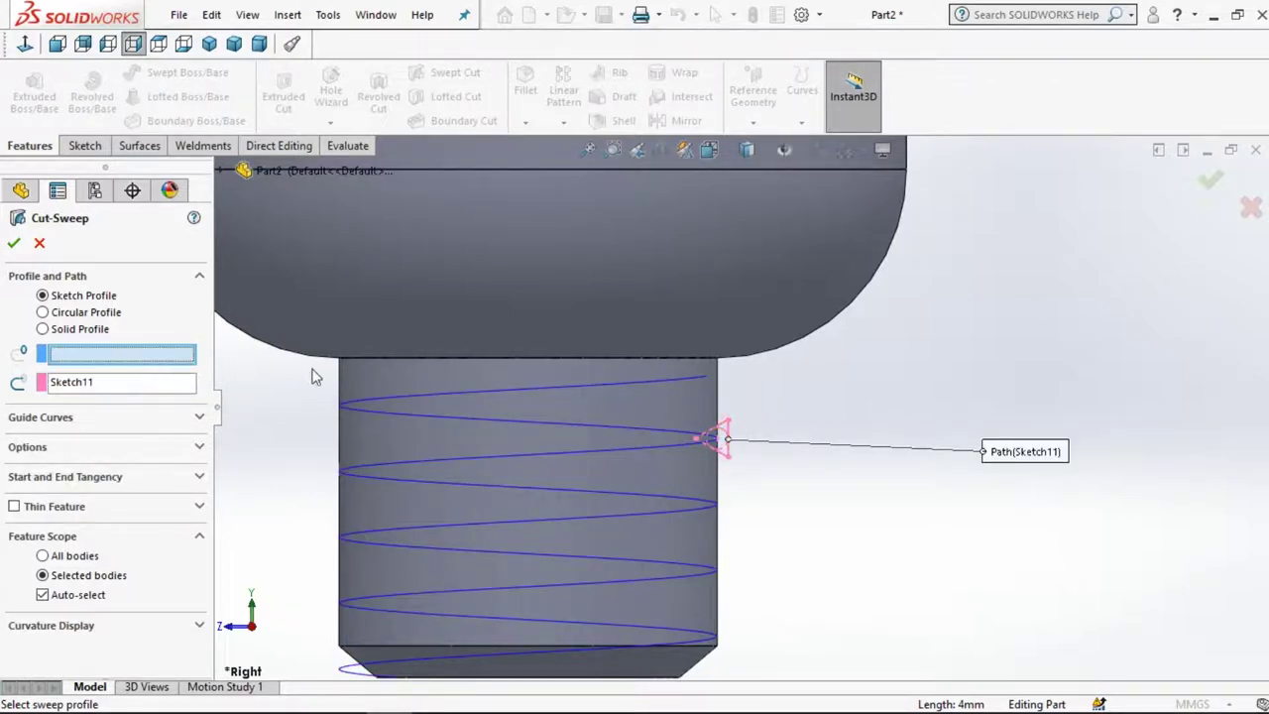
pyautogui.click(728, 439)
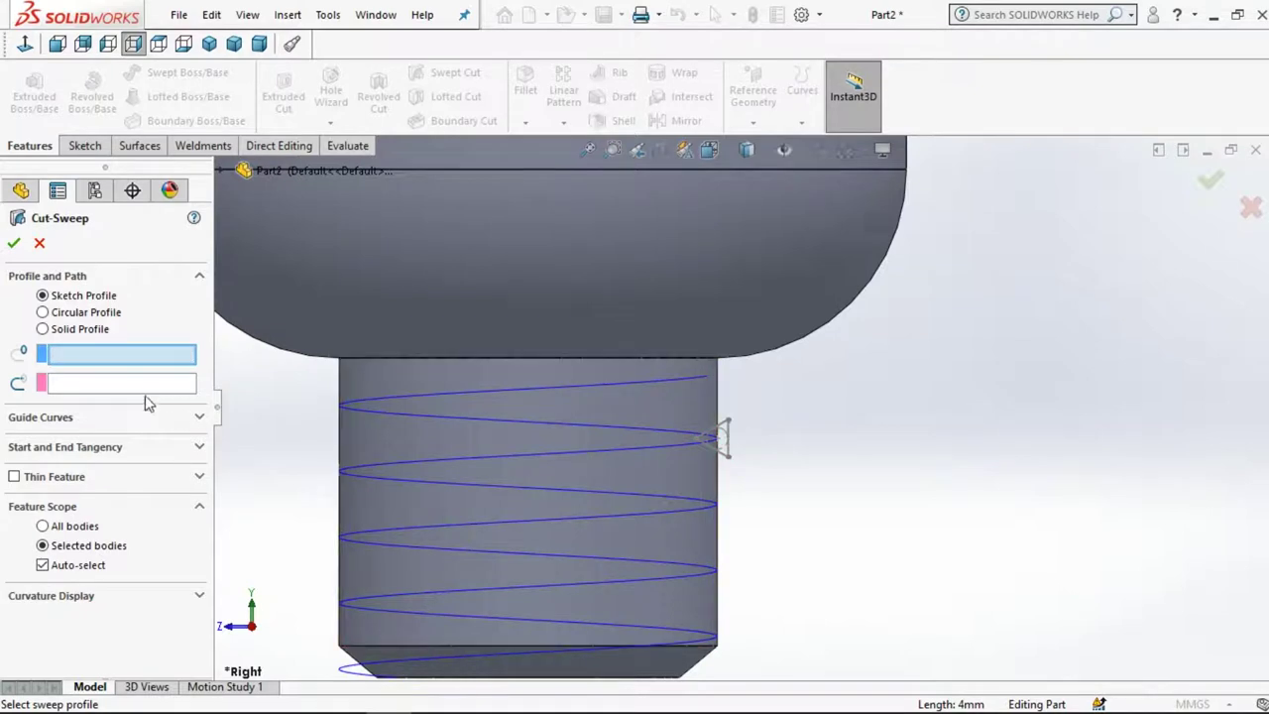
pyautogui.scroll(-3, 764, 482)
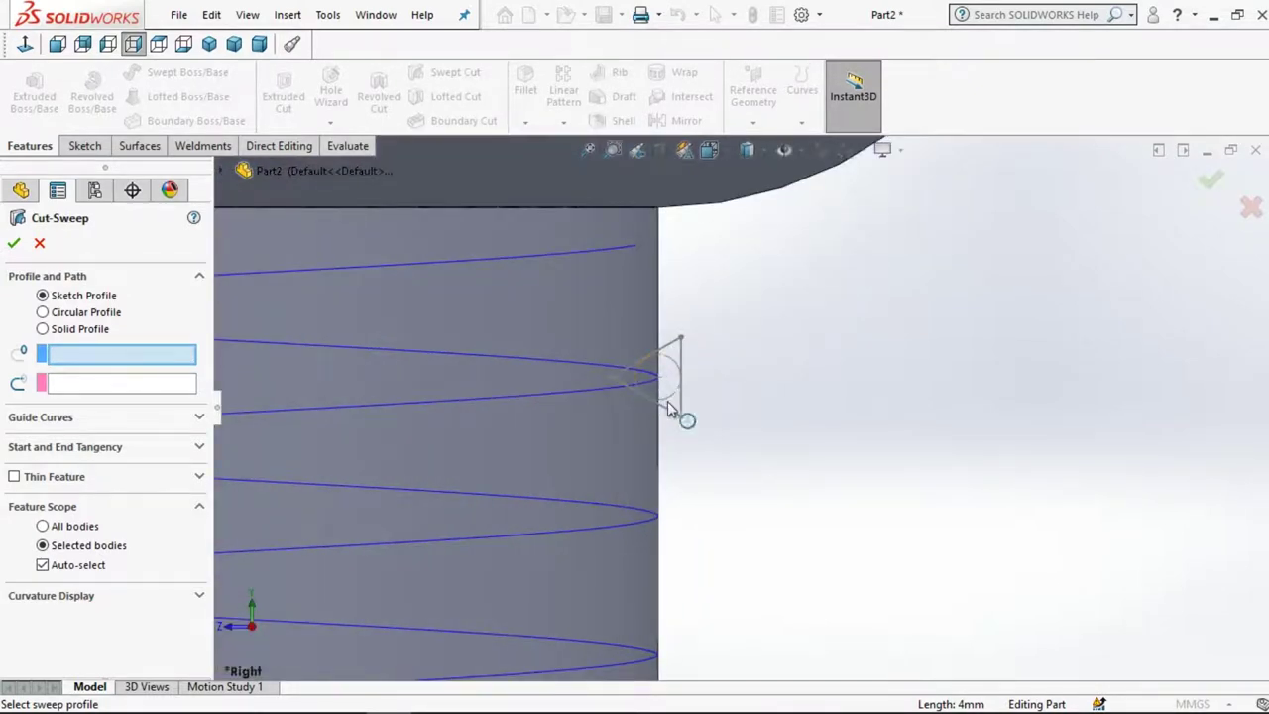
pyautogui.click(674, 380)
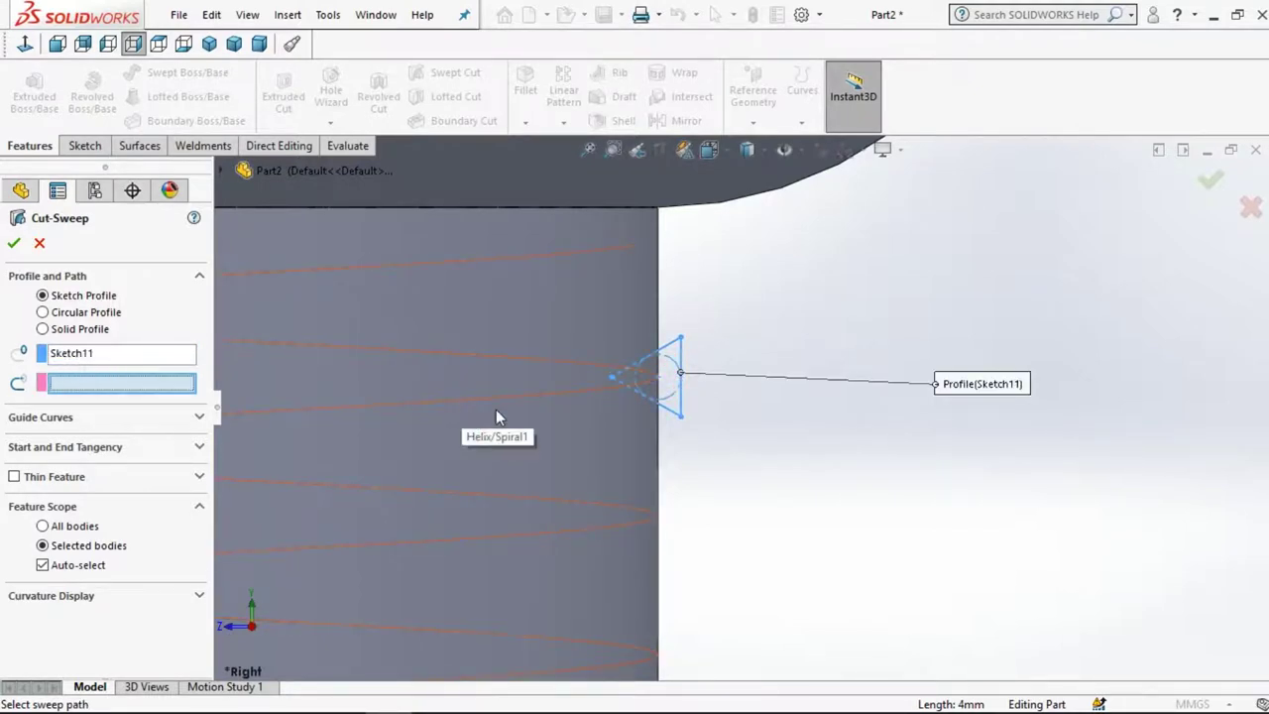
pyautogui.scroll(3, 498, 409)
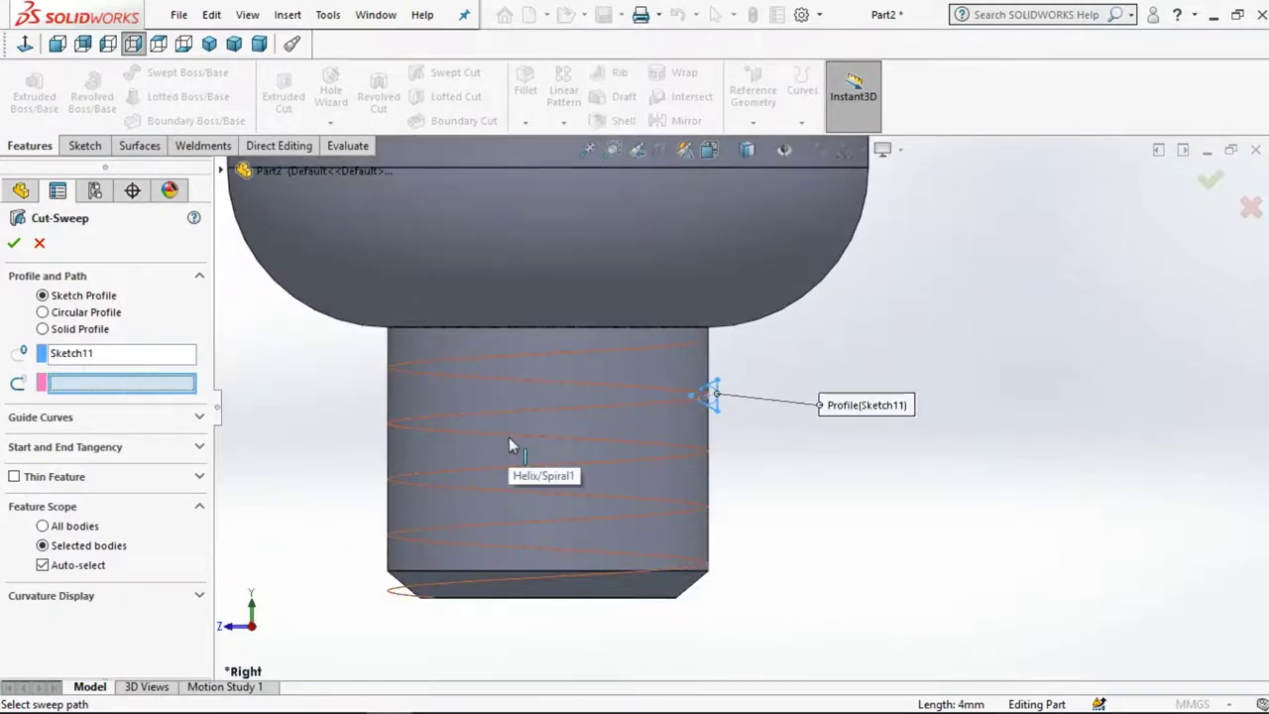
pyautogui.click(508, 437)
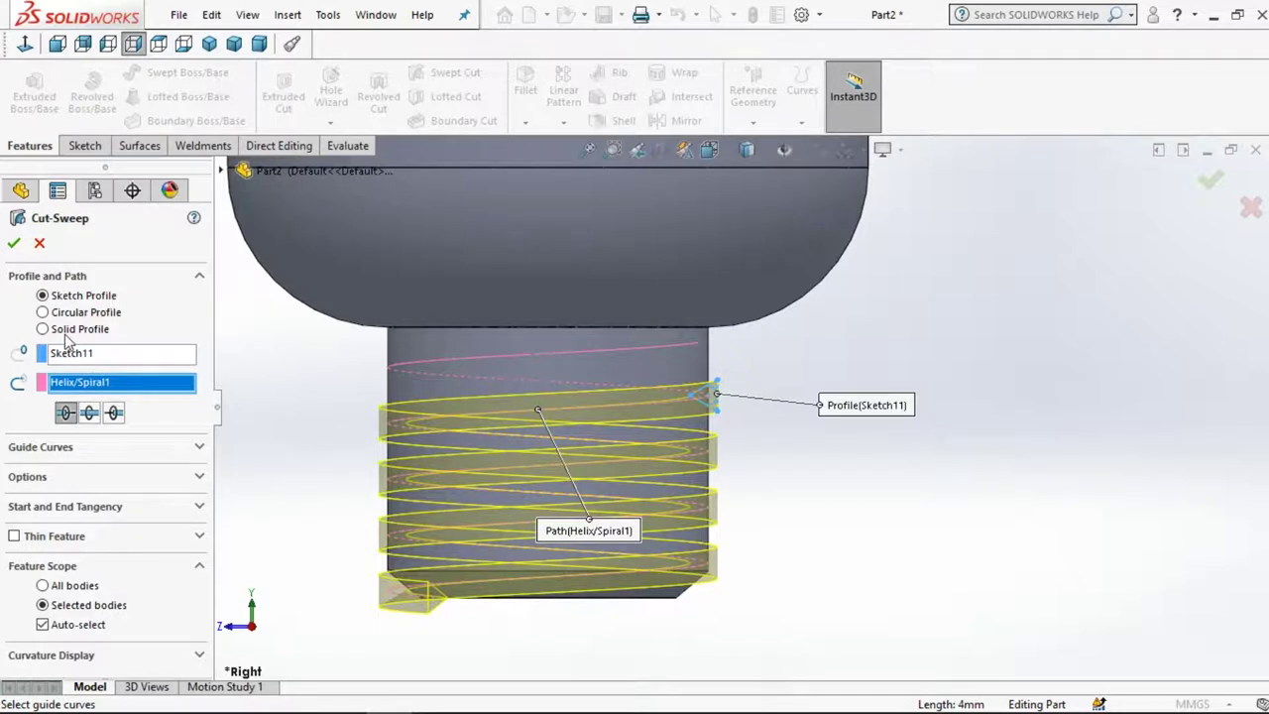
pyautogui.click(13, 243)
# Convert the thread cut's triangle profile into new Sketch12 on its plane
pyautogui.click(310, 403)
pyautogui.scroll(3, 718, 411)
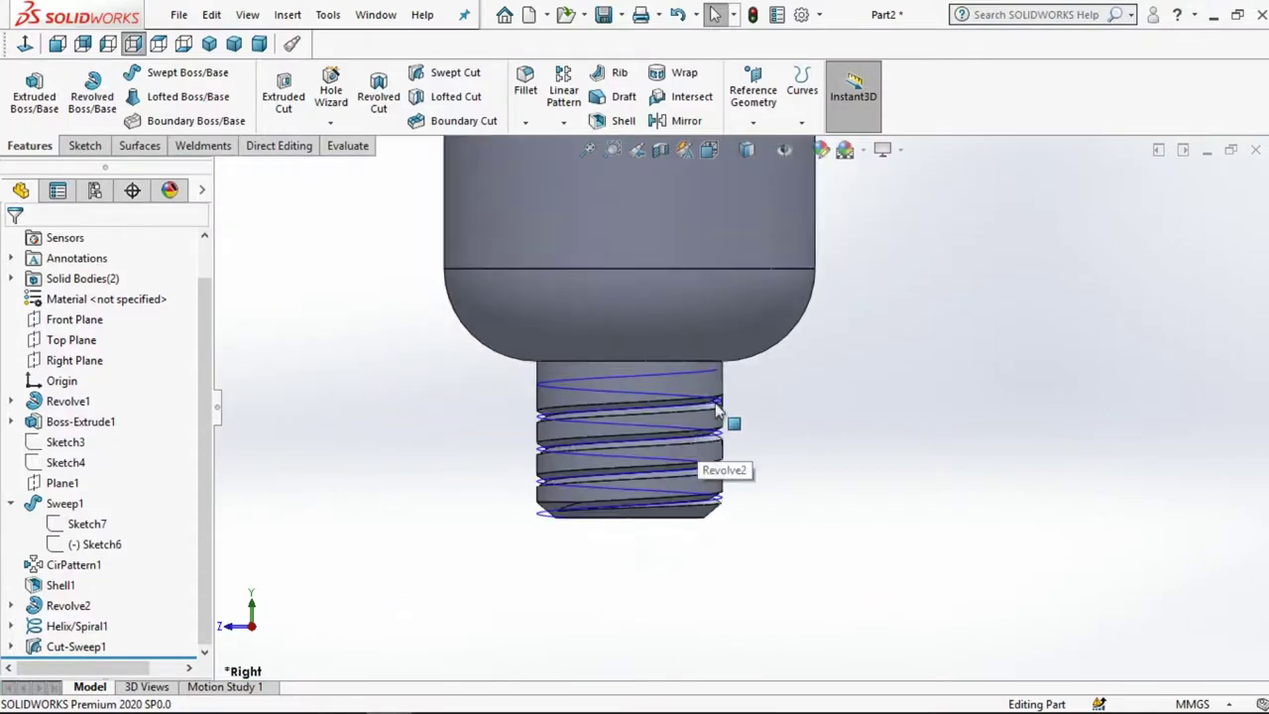
pyautogui.scroll(-2, 718, 410)
pyautogui.scroll(-1, 718, 411)
pyautogui.scroll(-2, 729, 395)
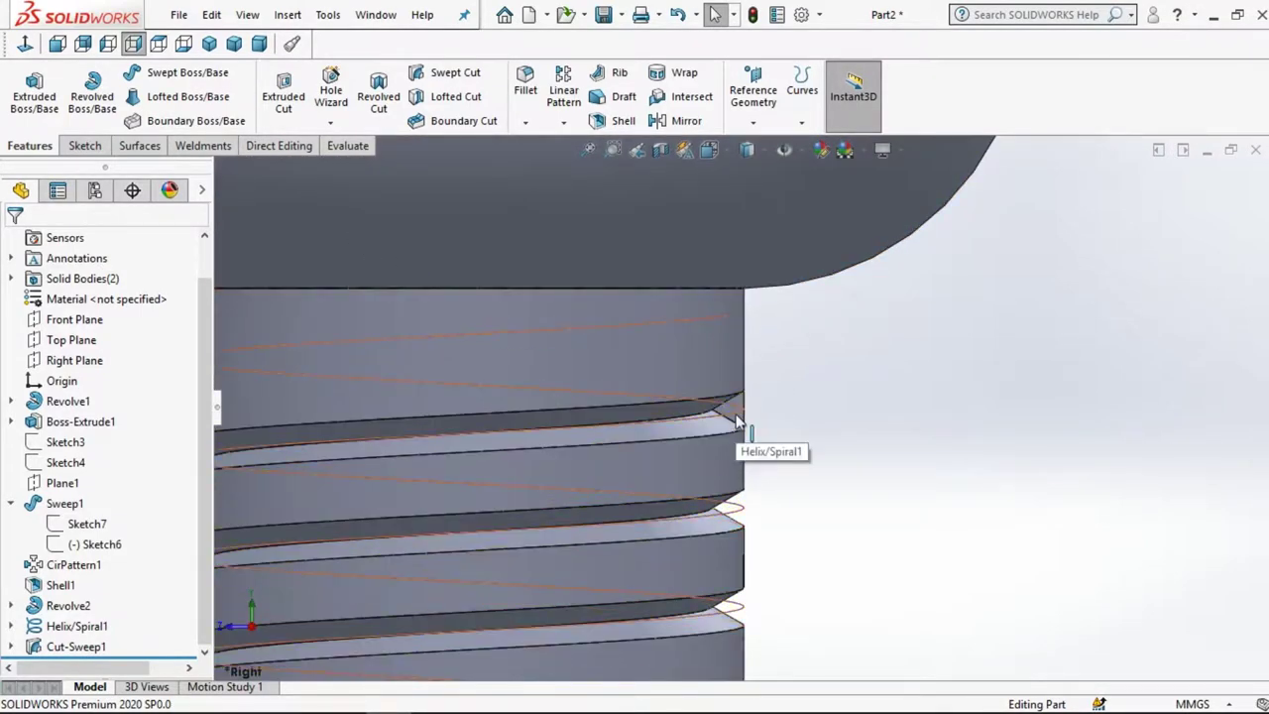
pyautogui.click(735, 424)
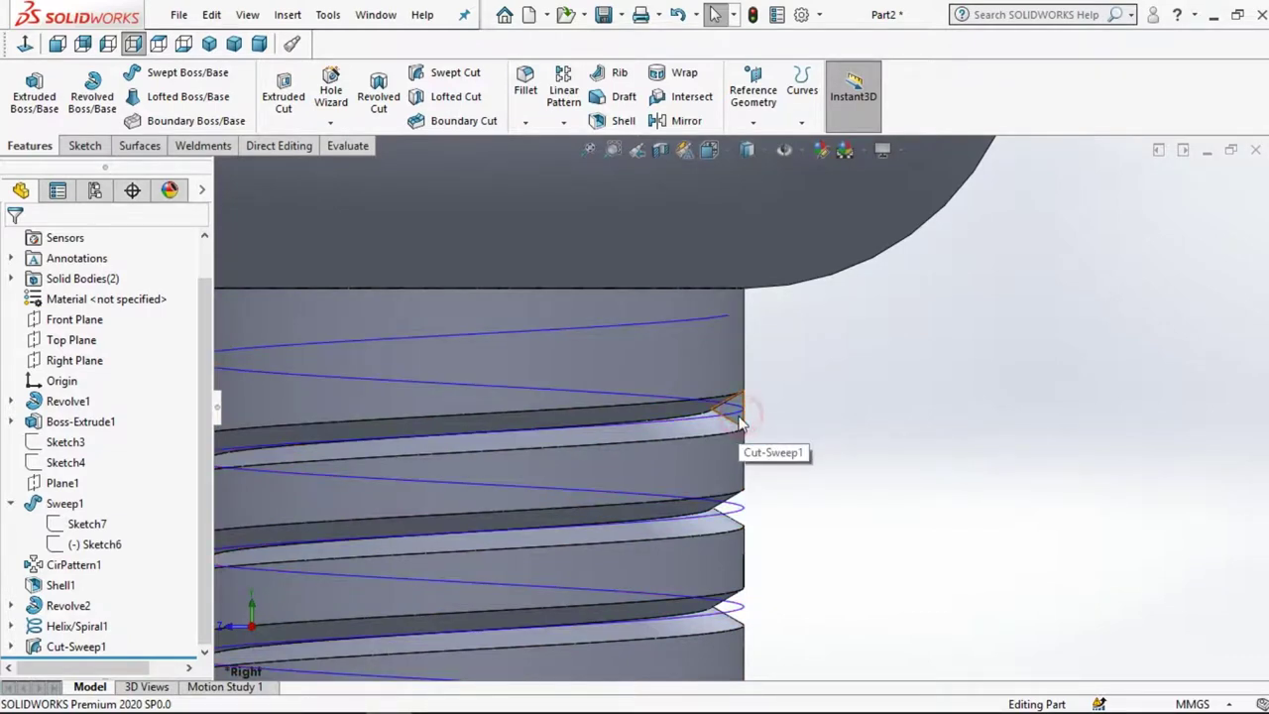
pyautogui.click(739, 424)
pyautogui.click(815, 369)
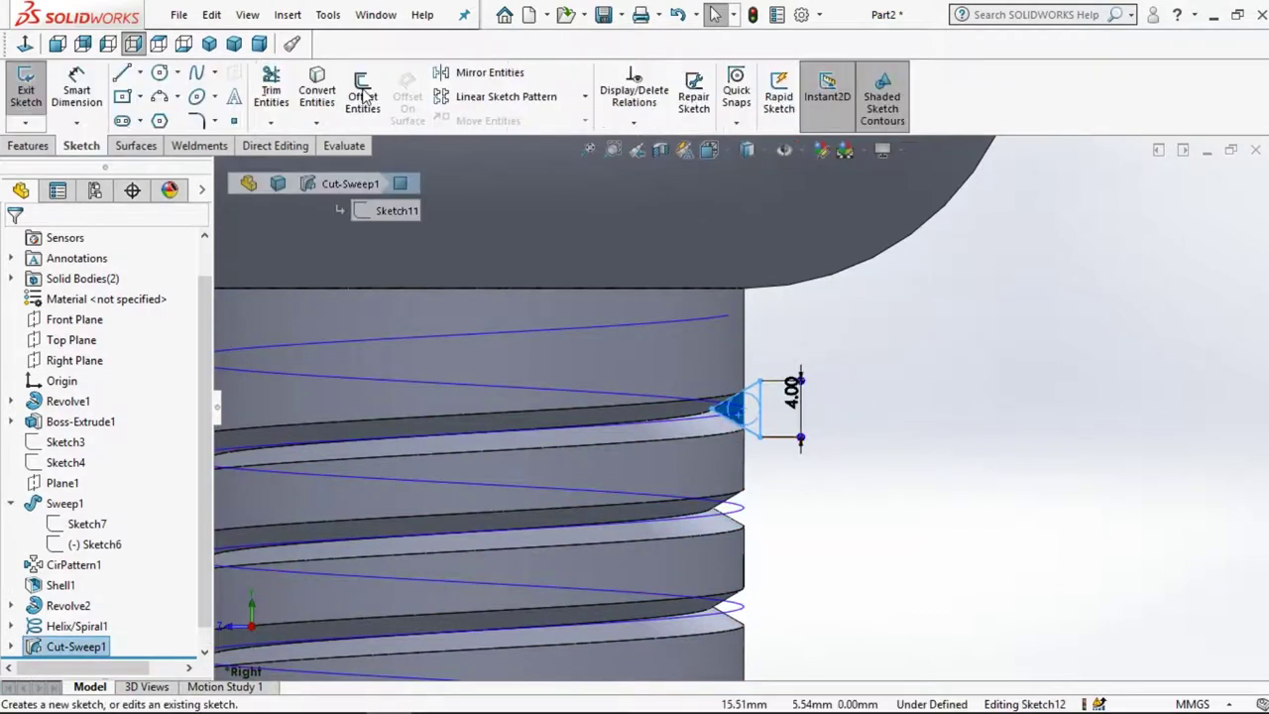
pyautogui.click(318, 91)
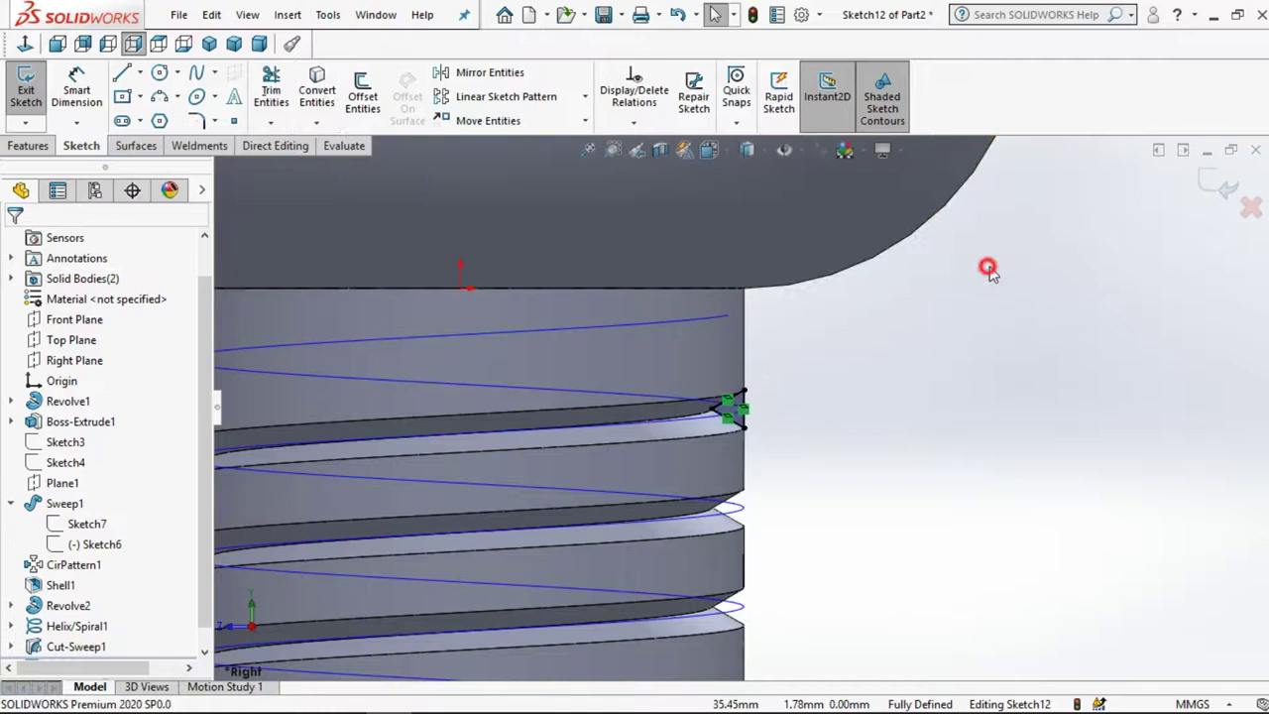
pyautogui.click(1211, 188)
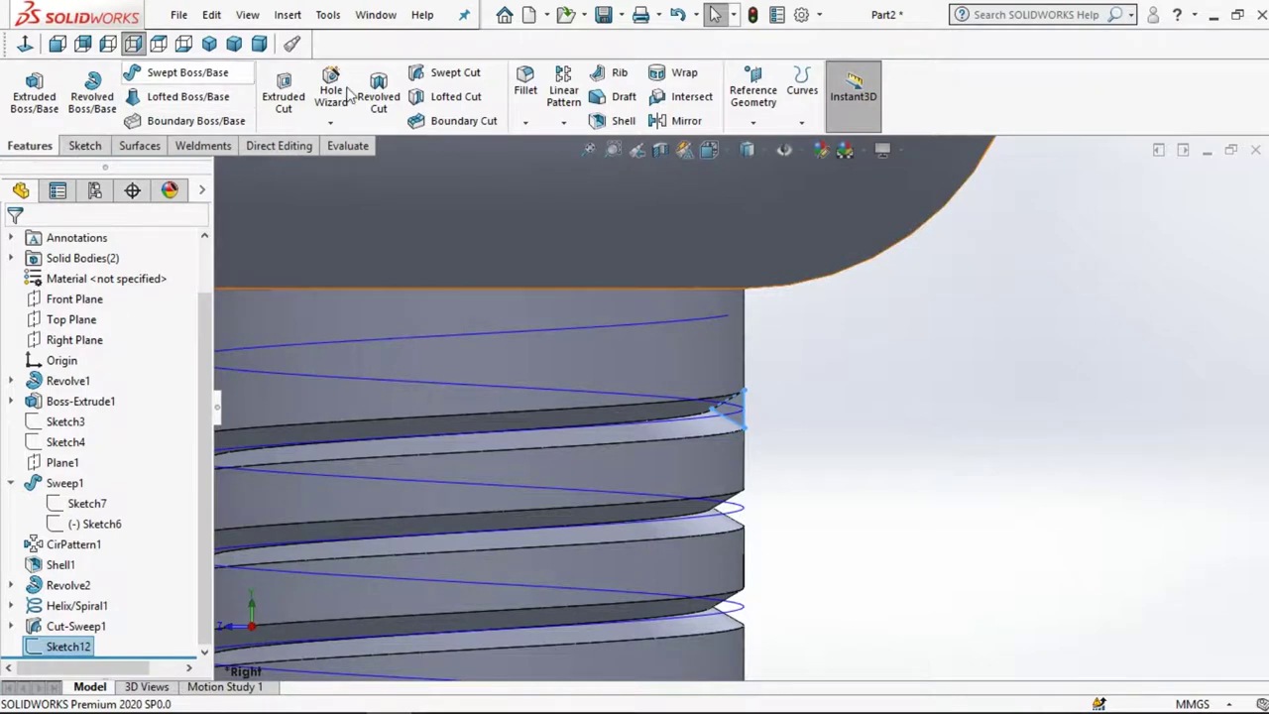
pyautogui.click(437, 77)
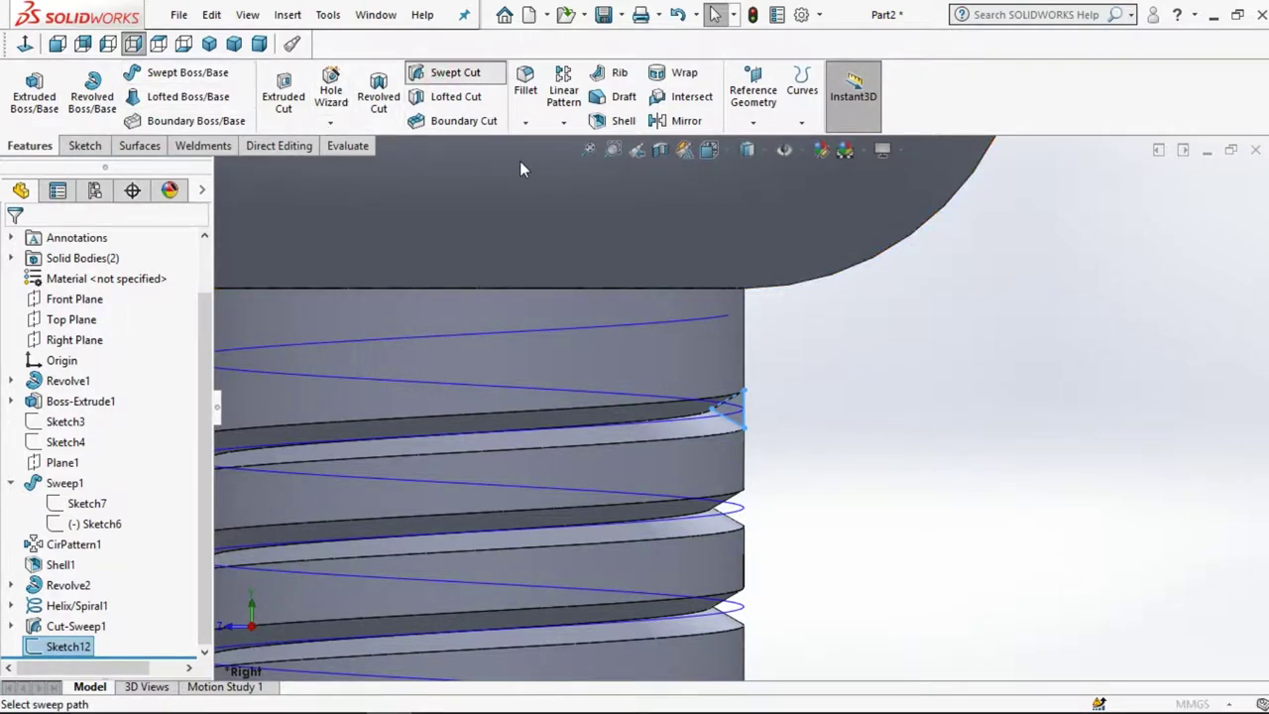
pyautogui.click(636, 424)
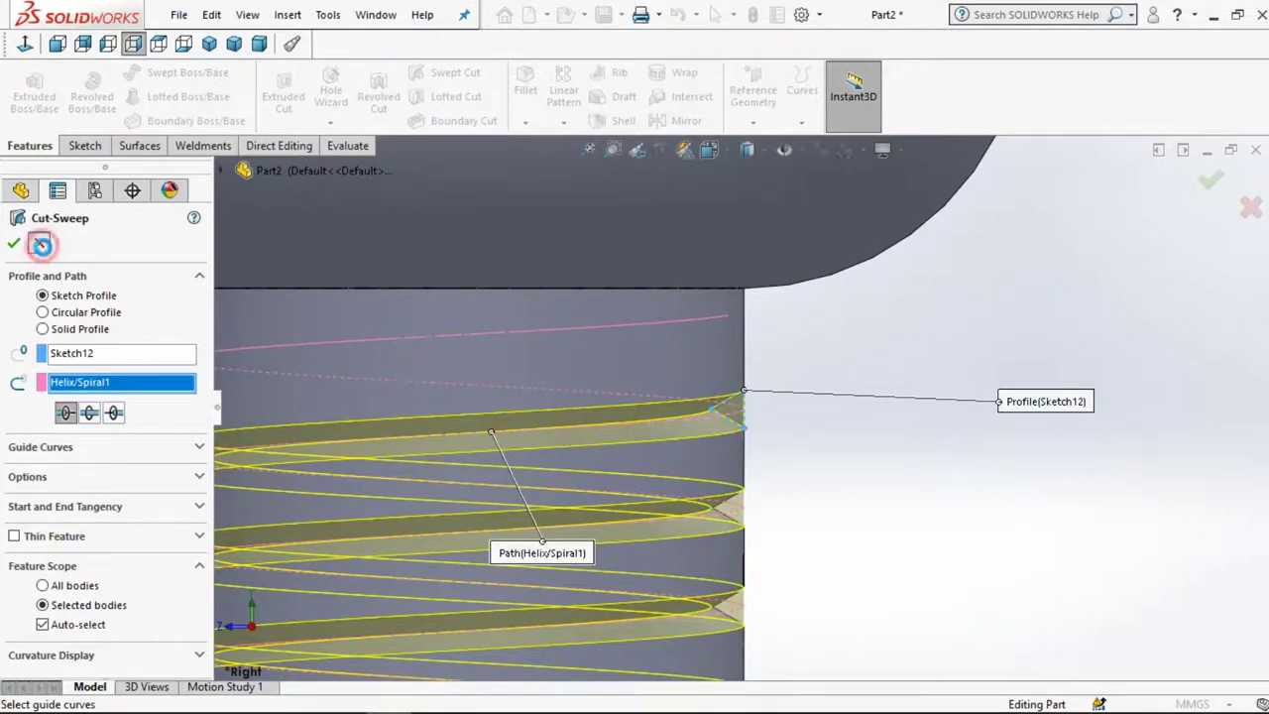
pyautogui.rightClick(1024, 317)
pyautogui.scroll(3, 647, 372)
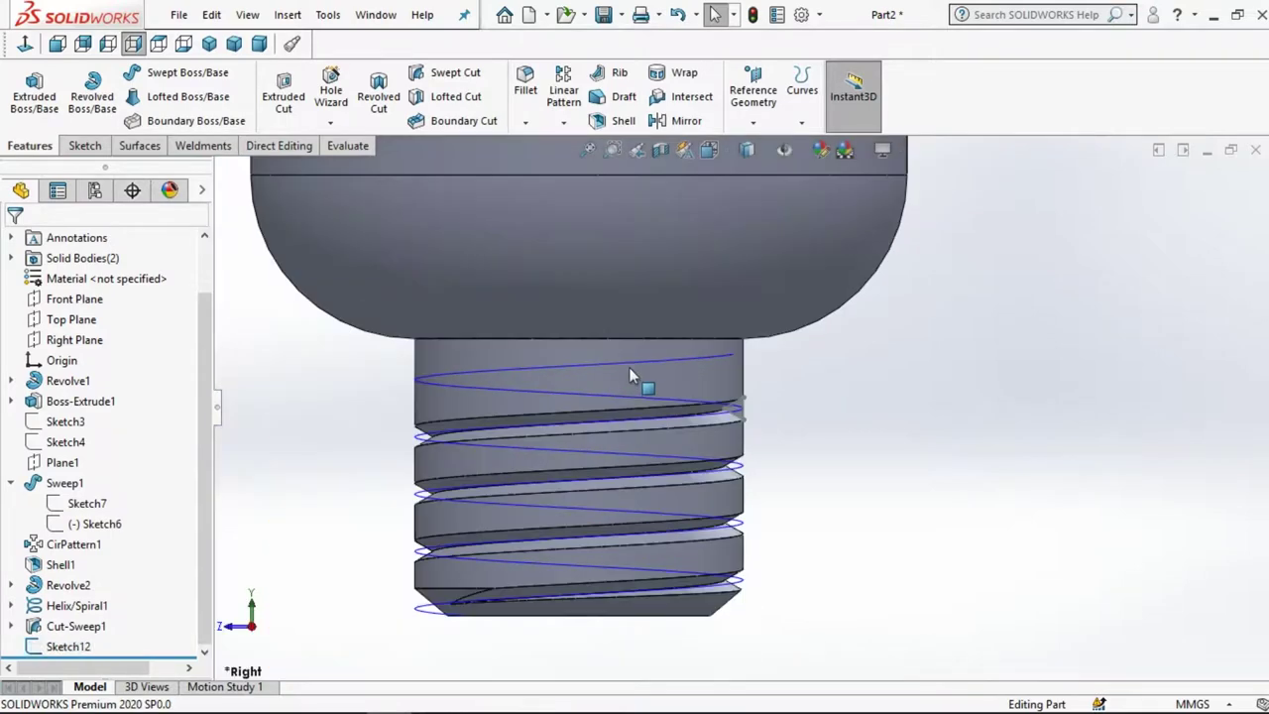
# Hide the helix curve and orbit to view the threaded end from below
pyautogui.click(422, 608)
pyautogui.click(424, 609)
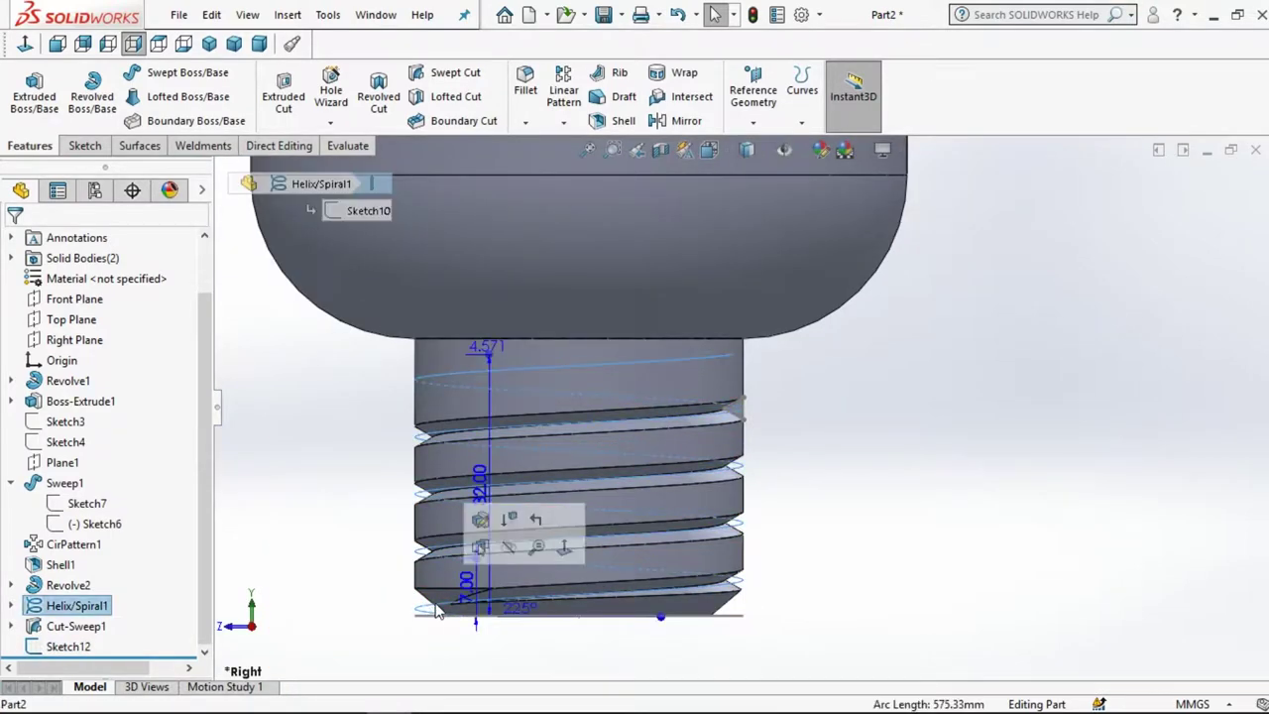
pyautogui.click(507, 550)
pyautogui.click(801, 444)
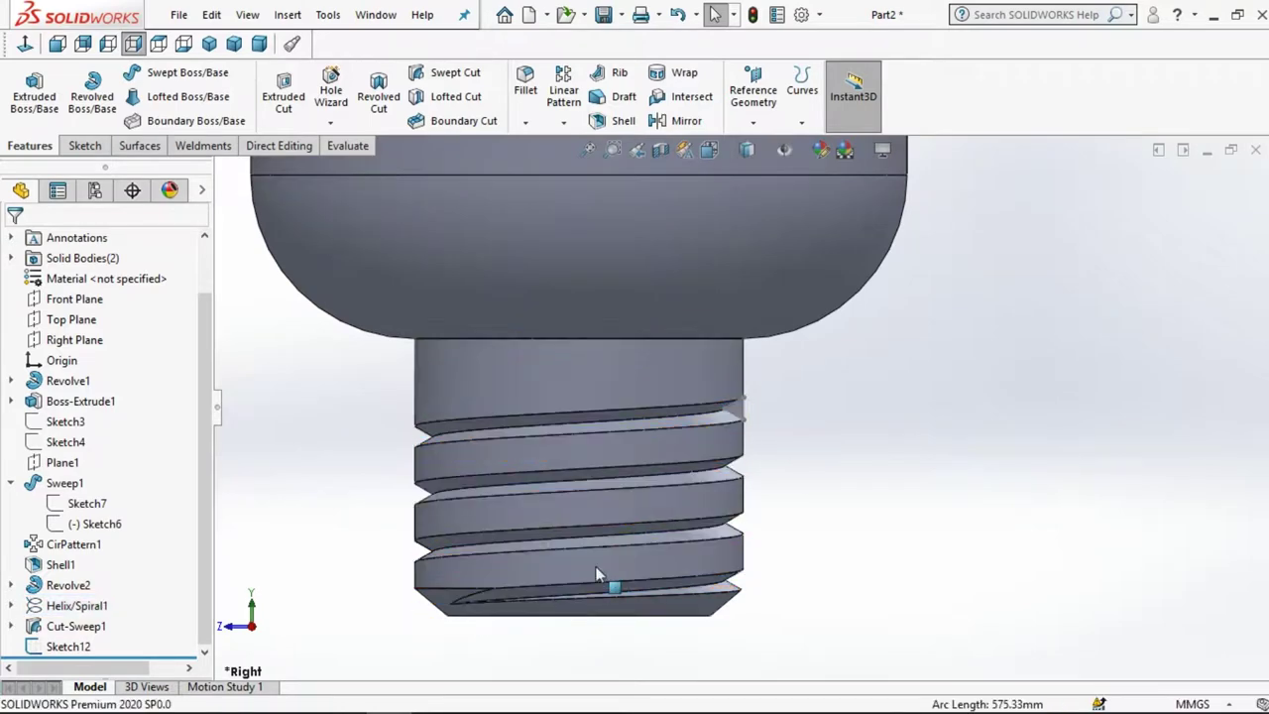
pyautogui.moveTo(848, 535); pyautogui.dragTo(737, 581, button='middle')
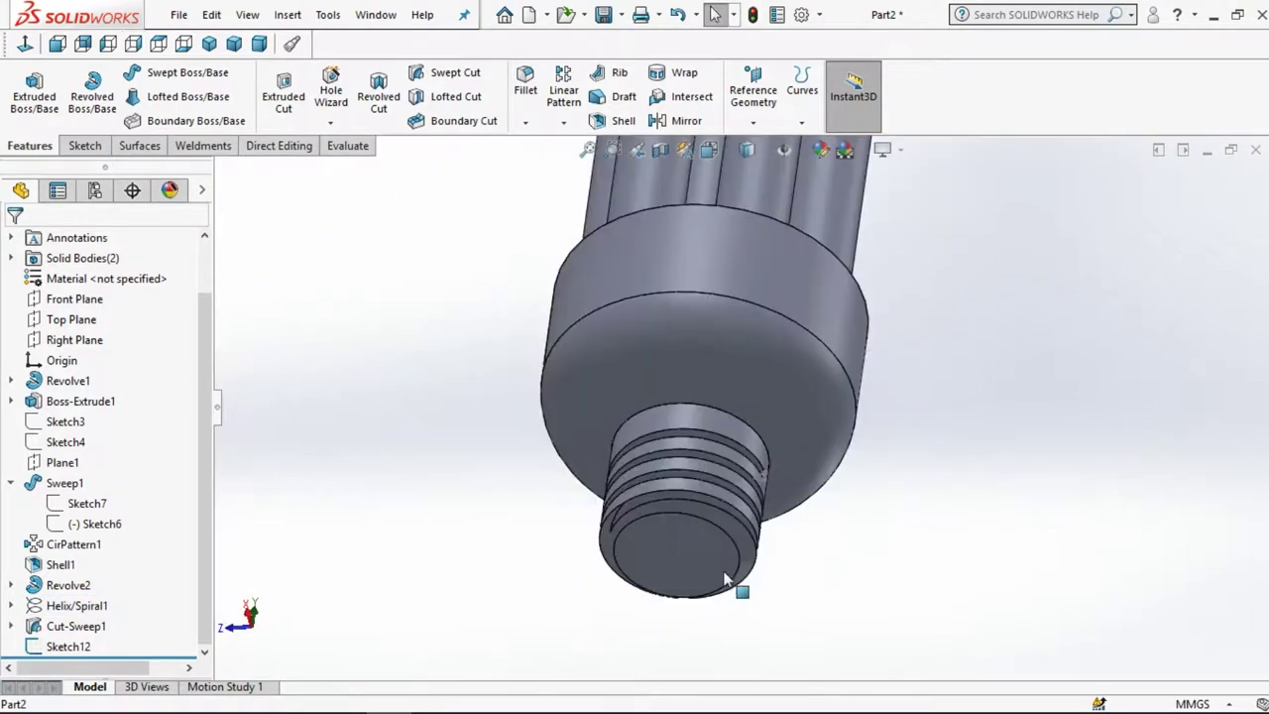
# Sketch on the threaded cap's end face, converting its circular edge into Sketch13
pyautogui.click(733, 577)
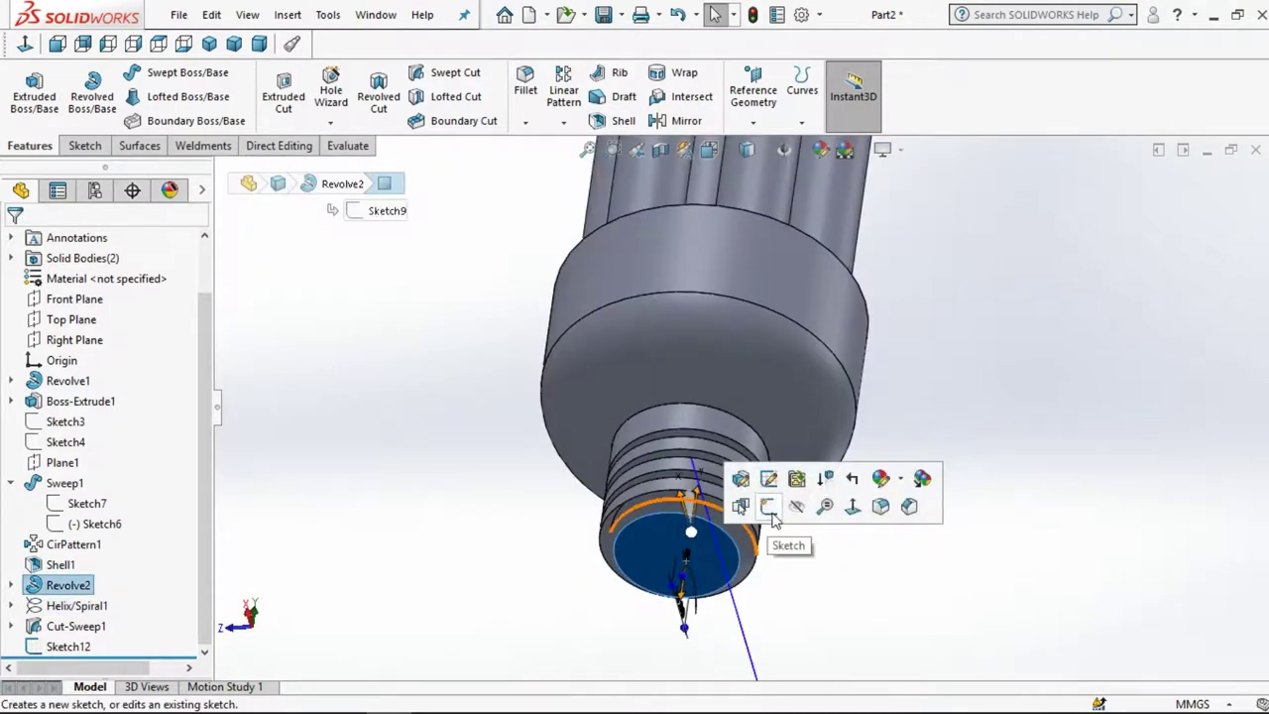
pyautogui.click(769, 509)
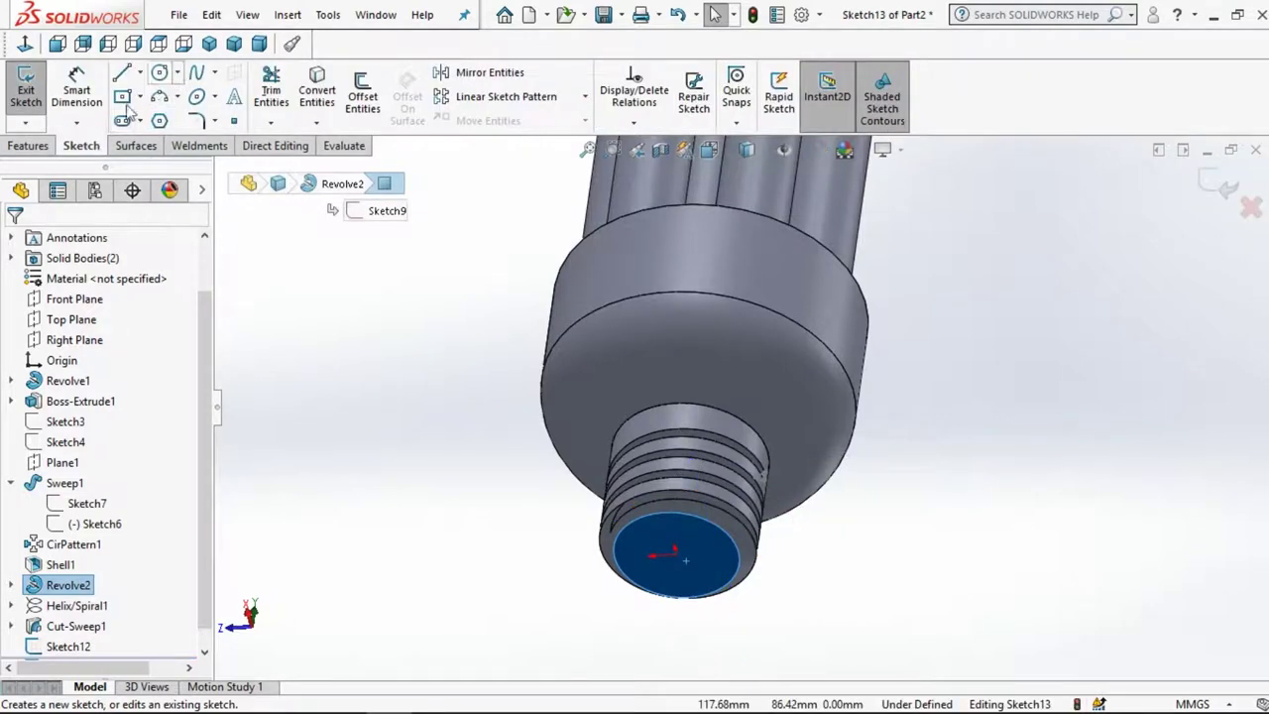
pyautogui.click(36, 148)
pyautogui.click(85, 145)
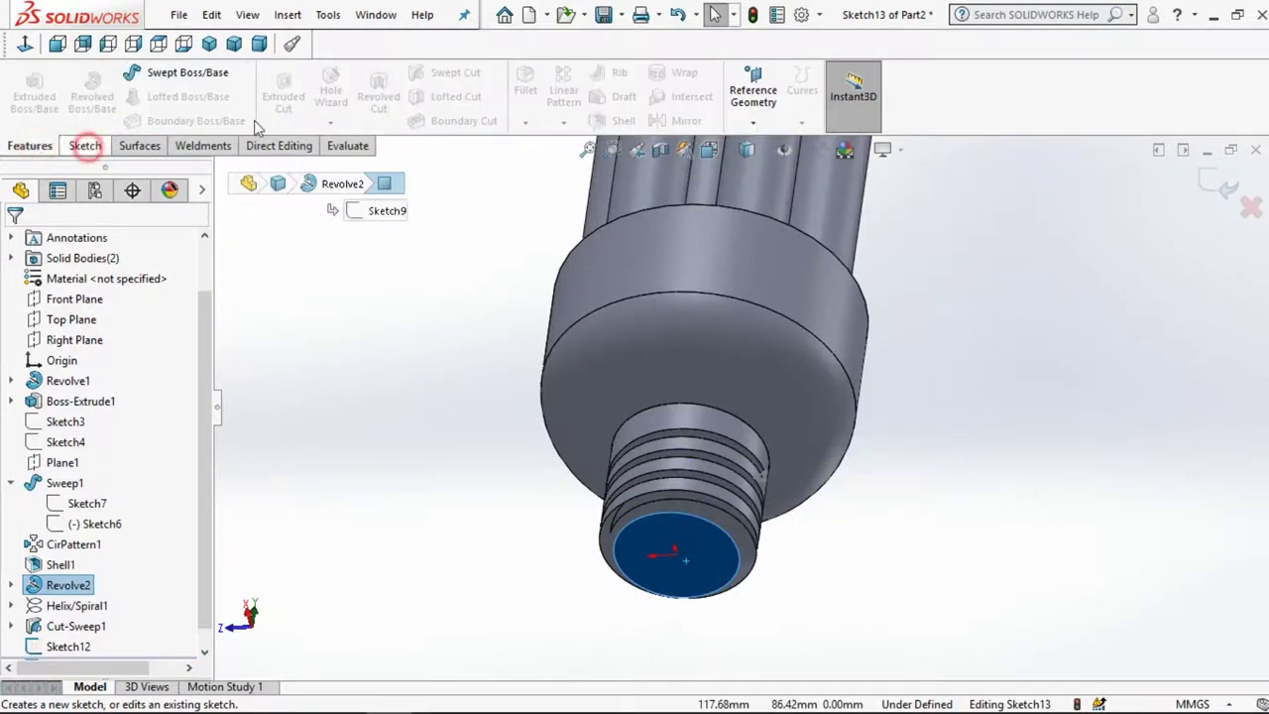
pyautogui.click(316, 89)
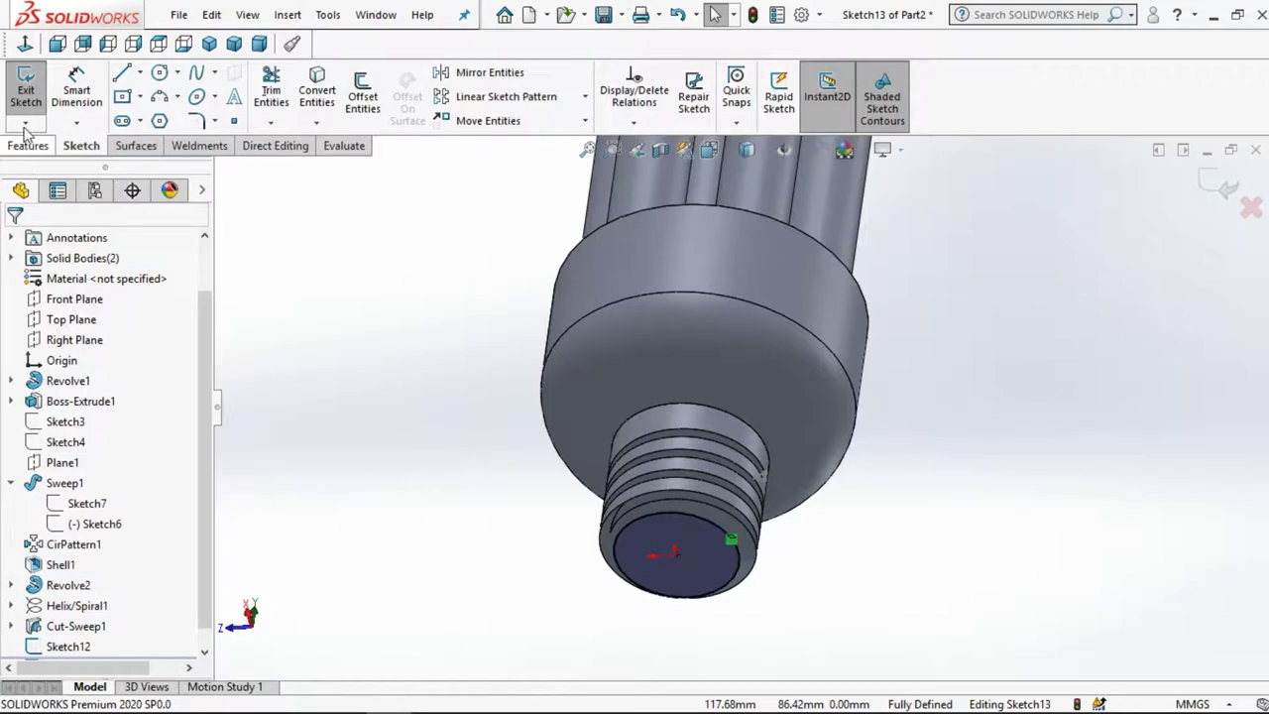
# Boss-extrude Sketch13 blind 5 mm, correcting the initial 10 mm depth
pyautogui.click(28, 145)
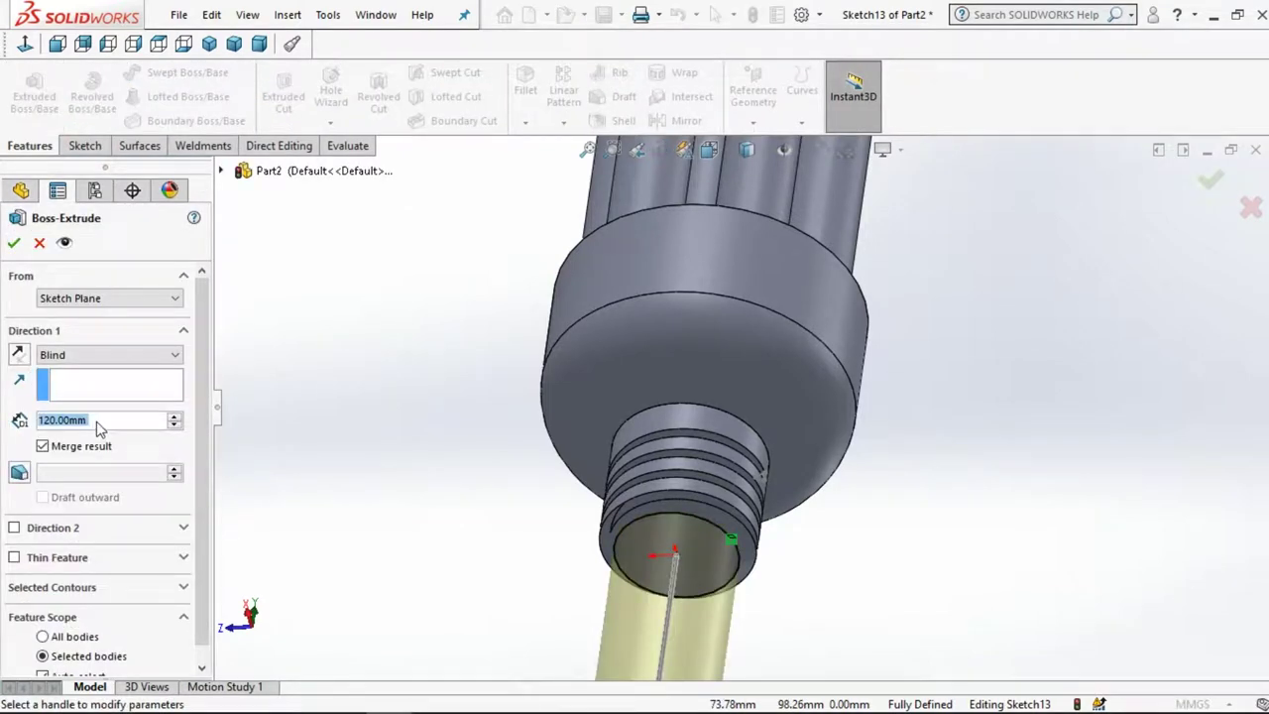
pyautogui.write('10')
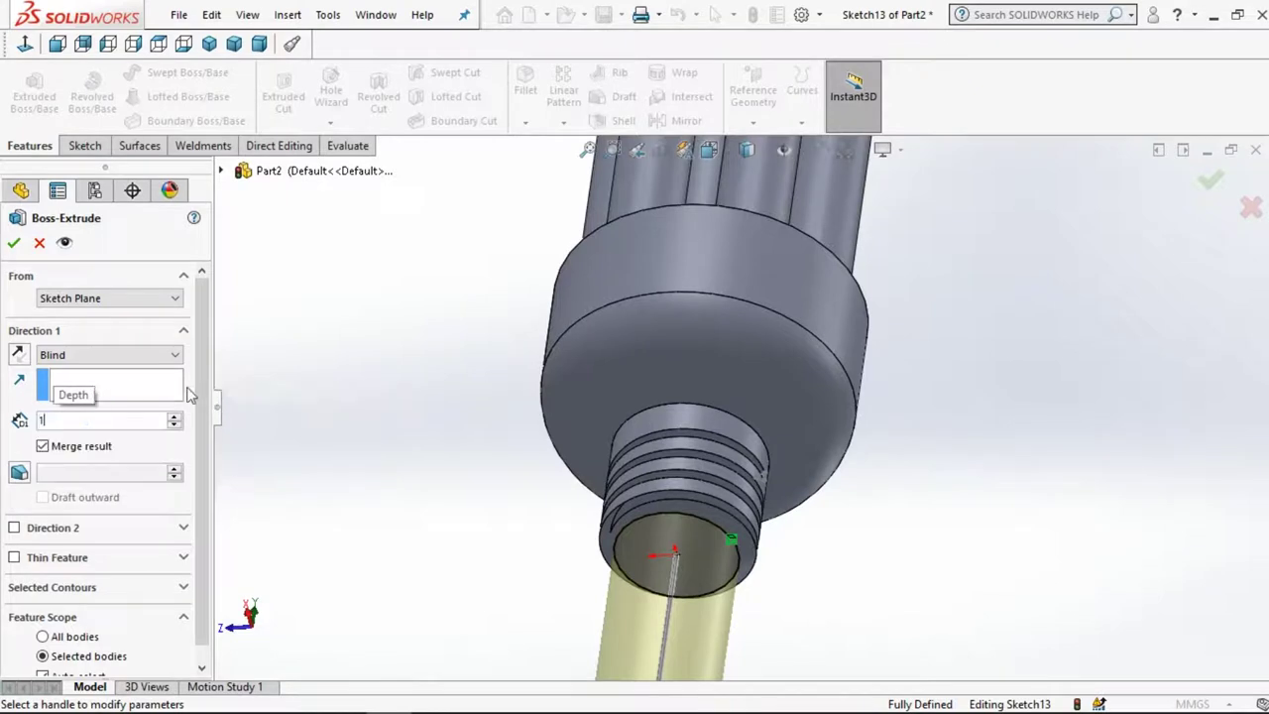
pyautogui.press('Return')
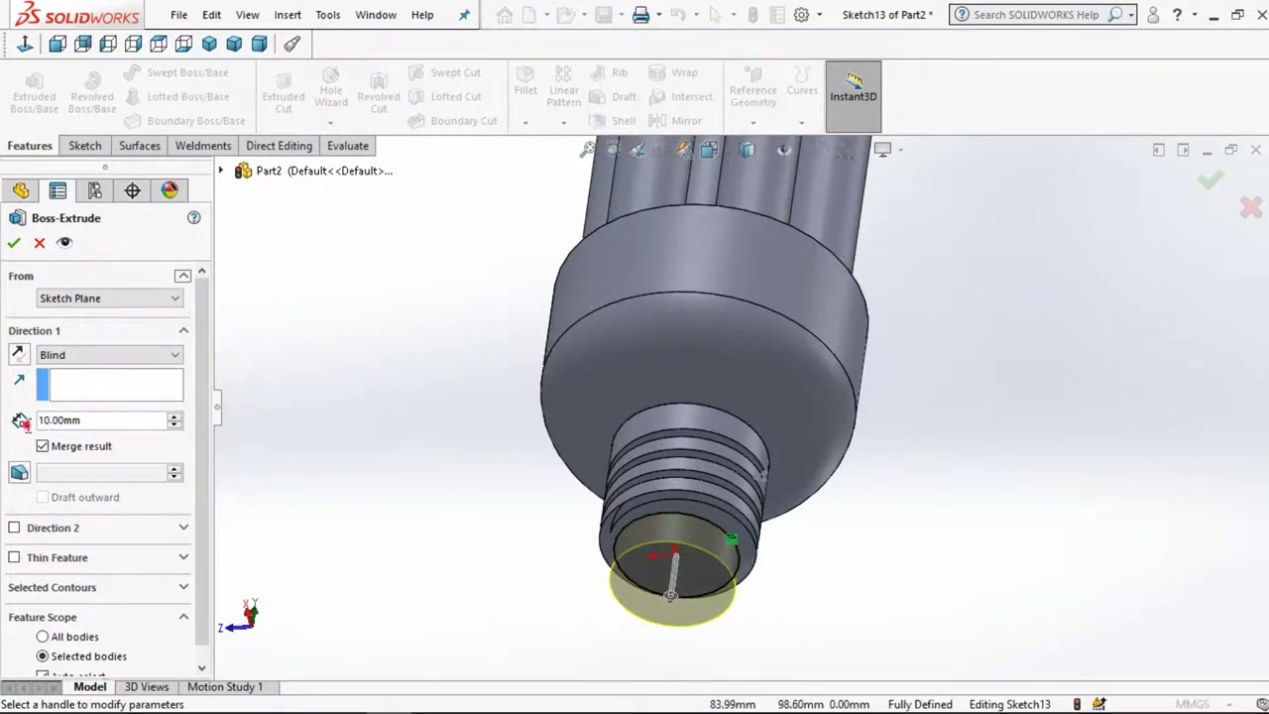
pyautogui.doubleClick(29, 421)
pyautogui.write('5')
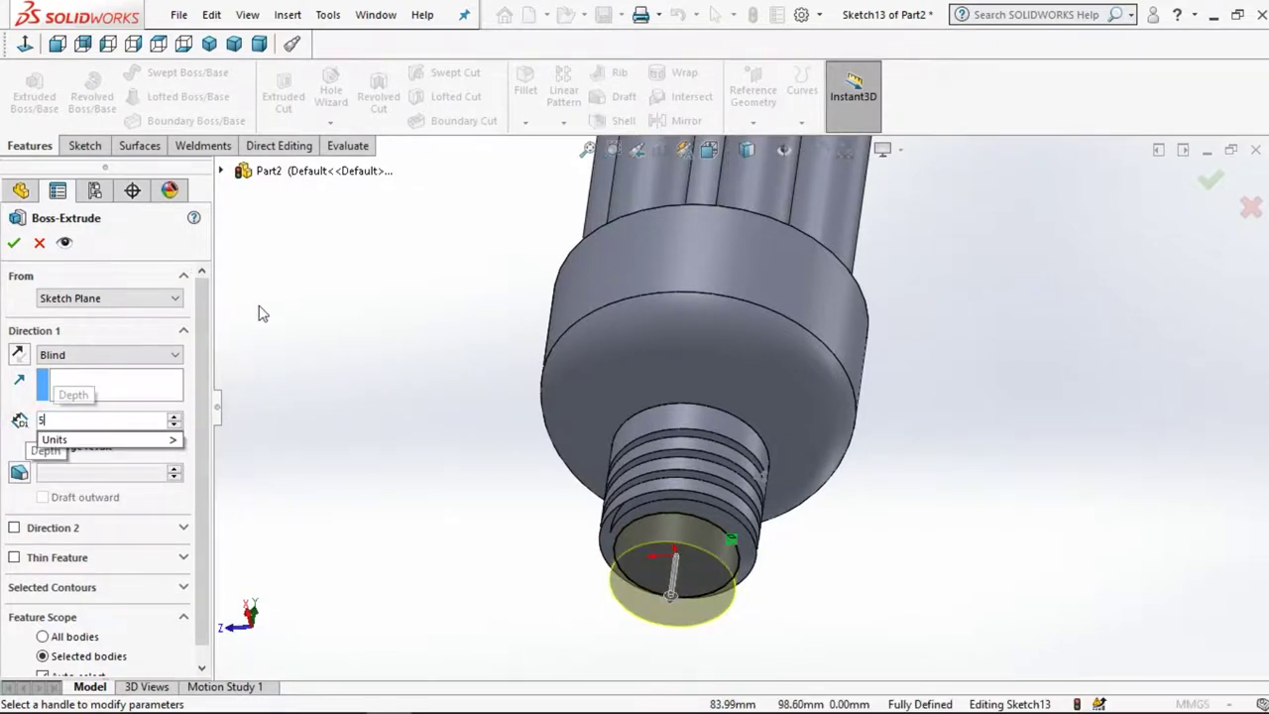
pyautogui.press('Return')
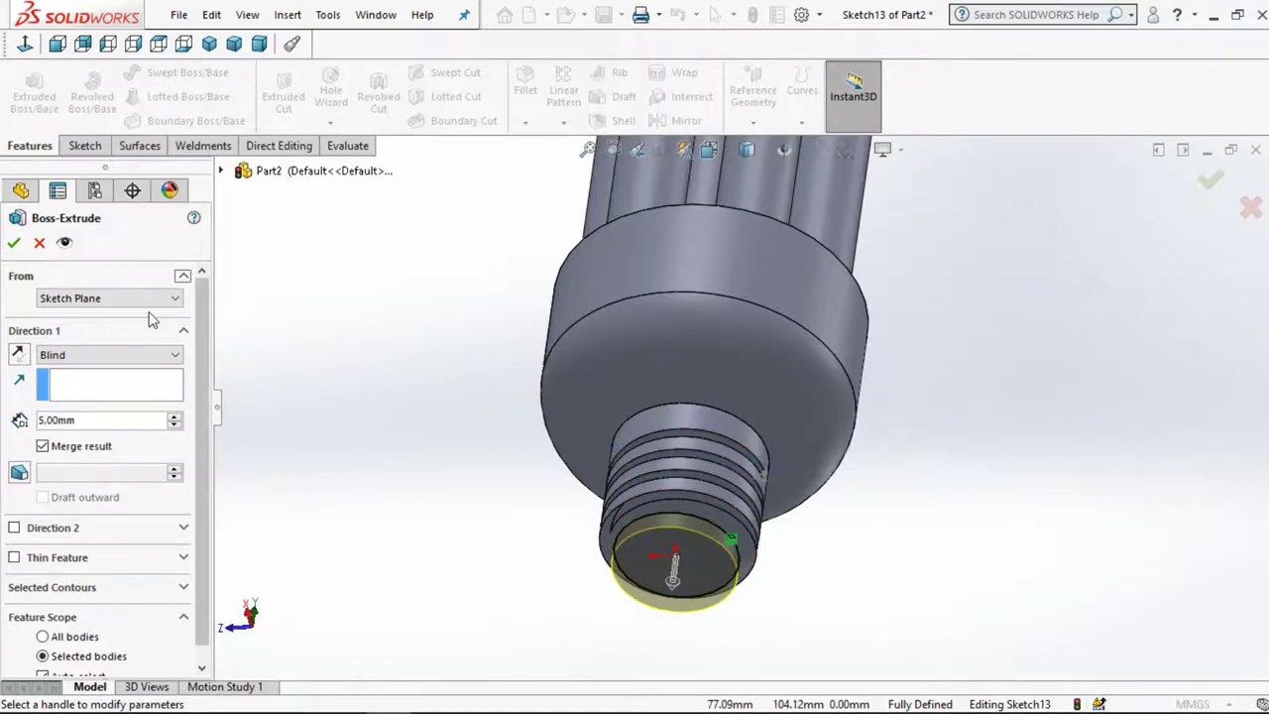
pyautogui.click(14, 242)
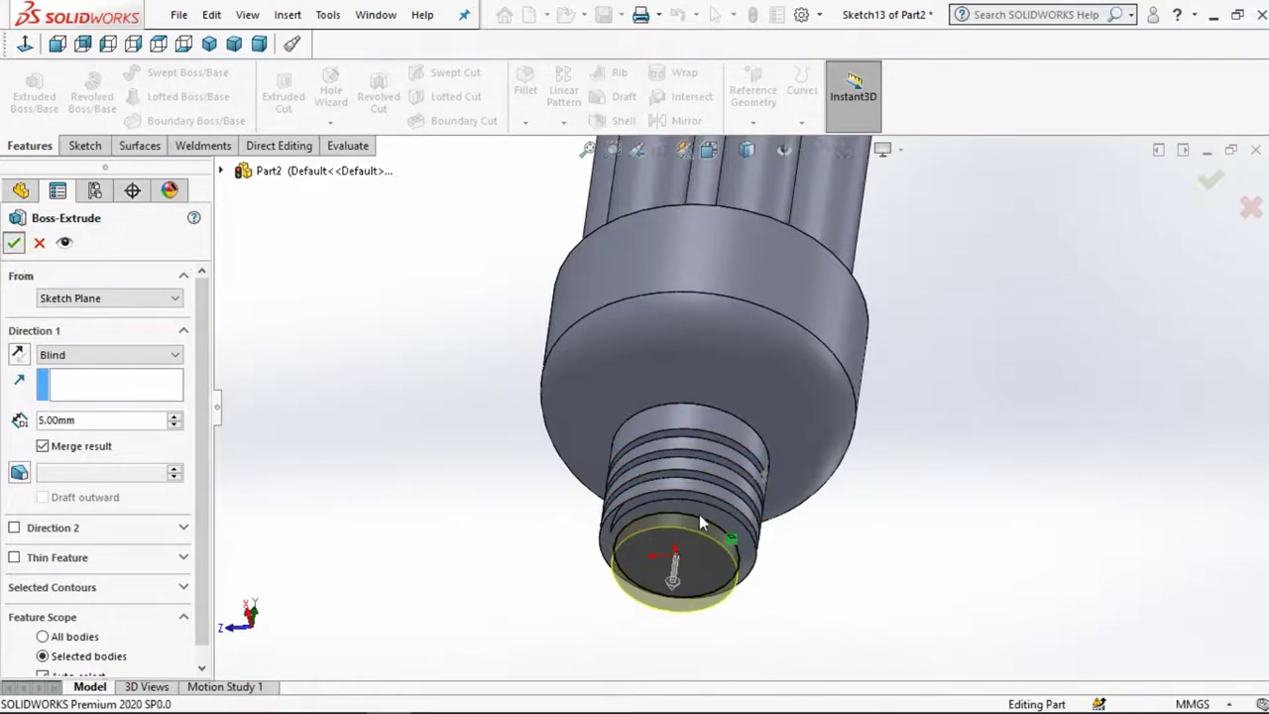
pyautogui.click(513, 479)
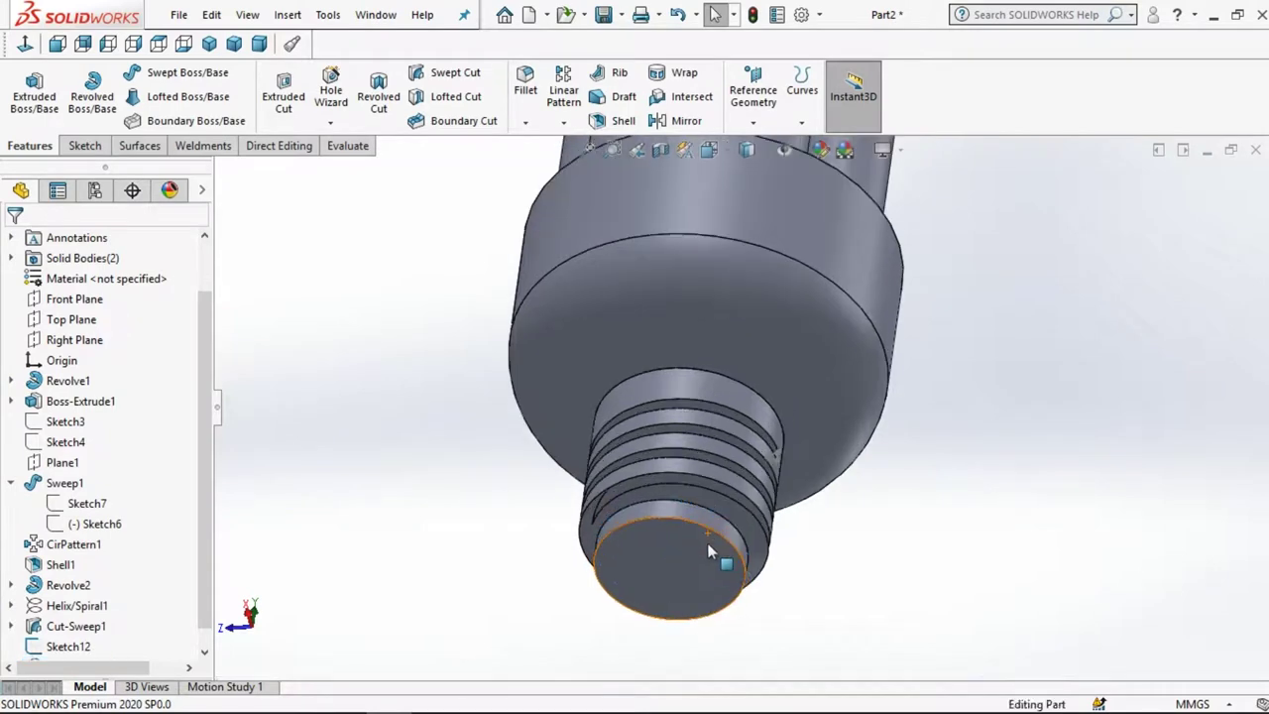
pyautogui.moveTo(707, 541); pyautogui.dragTo(690, 566, button='middle')
pyautogui.scroll(-3, 690, 566)
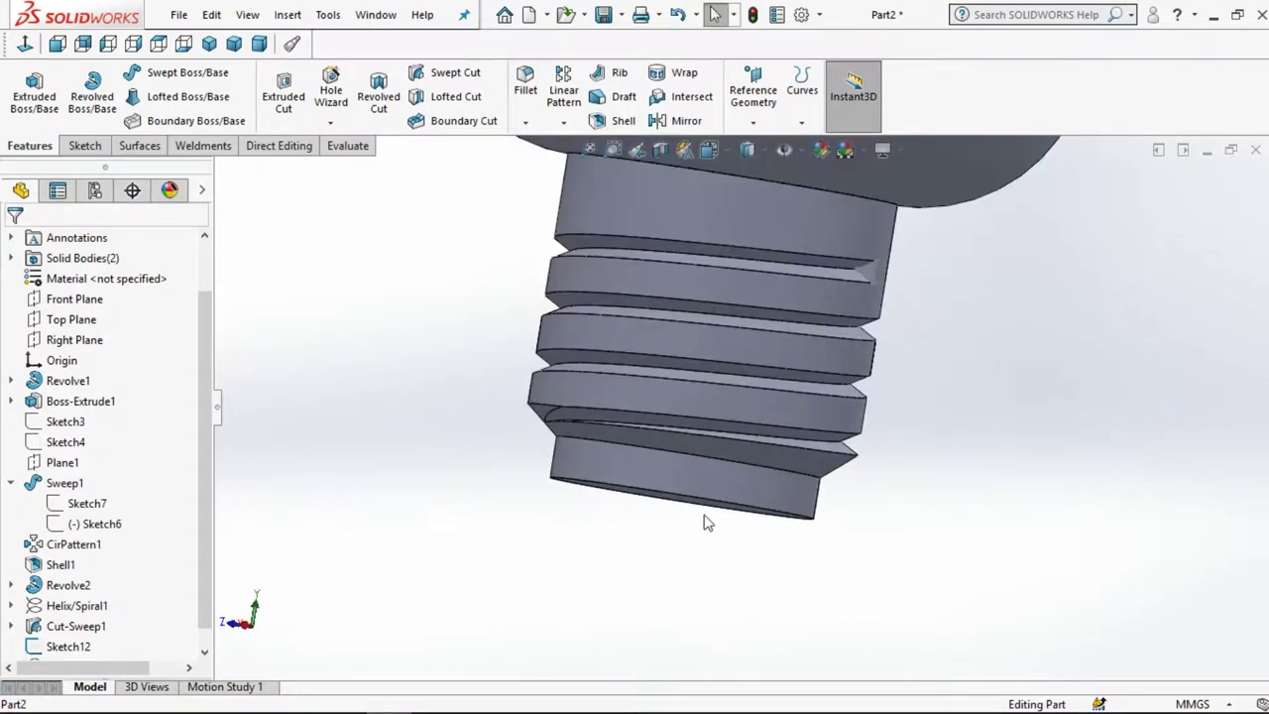
pyautogui.click(729, 499)
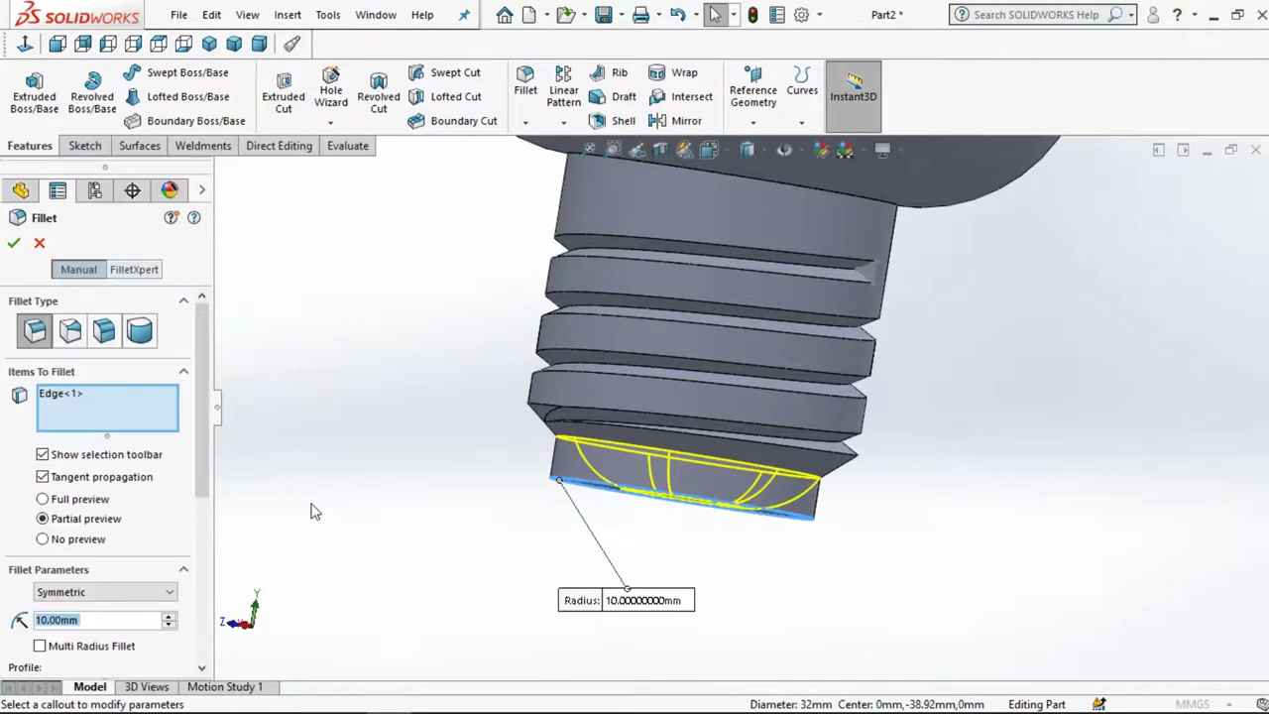
pyautogui.write('5')
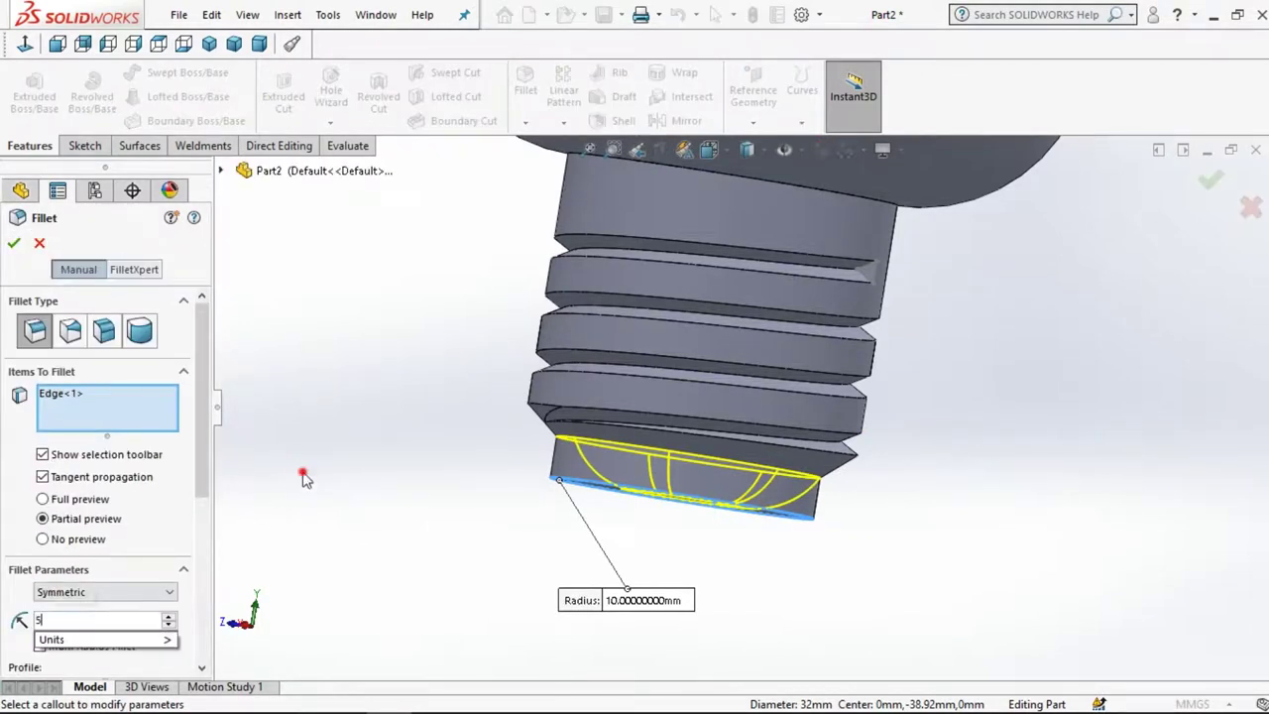
pyautogui.press('Return')
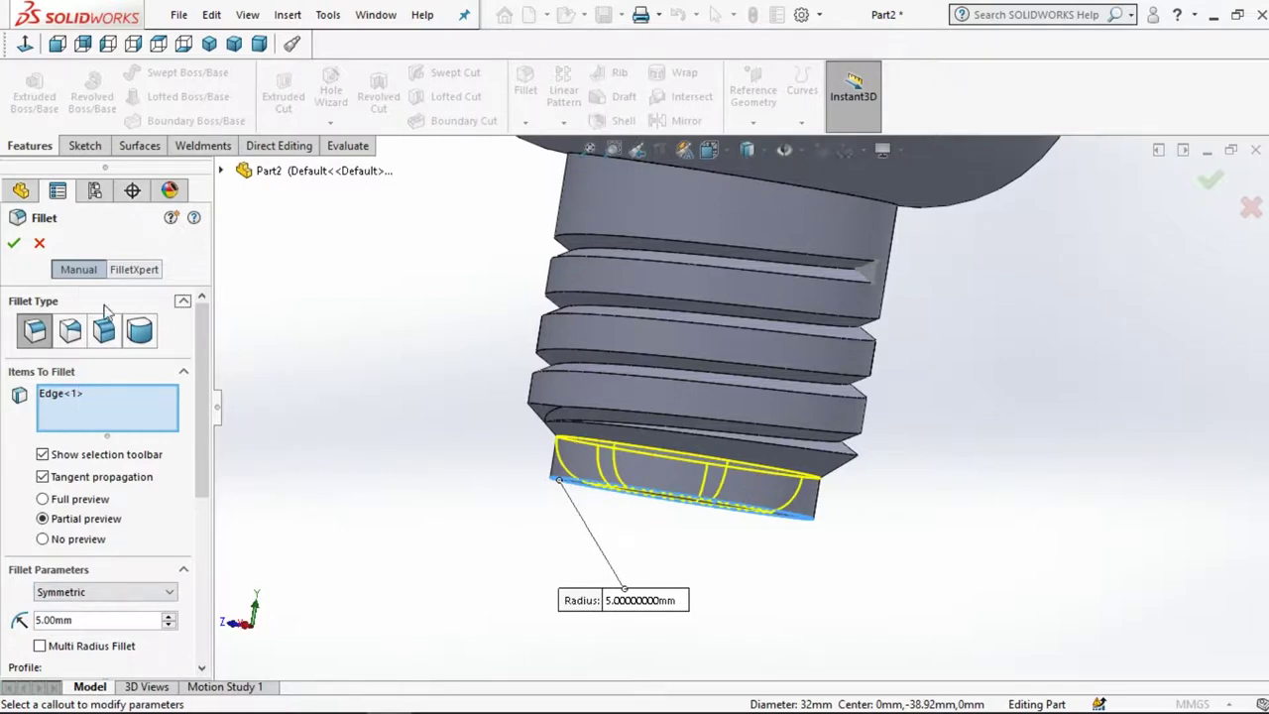
pyautogui.click(38, 243)
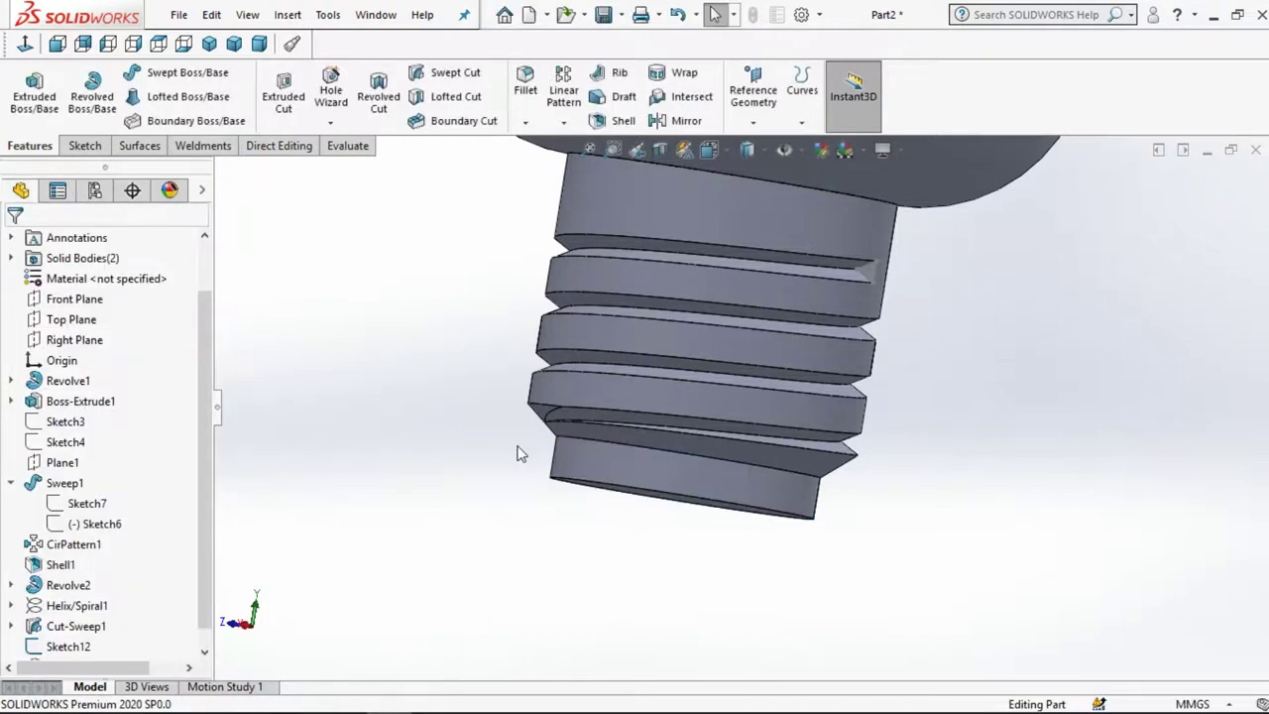
# Chamfer the end cap's bottom edge at 2 mm × 45°, after trying 4 and 1 mm
pyautogui.click(560, 482)
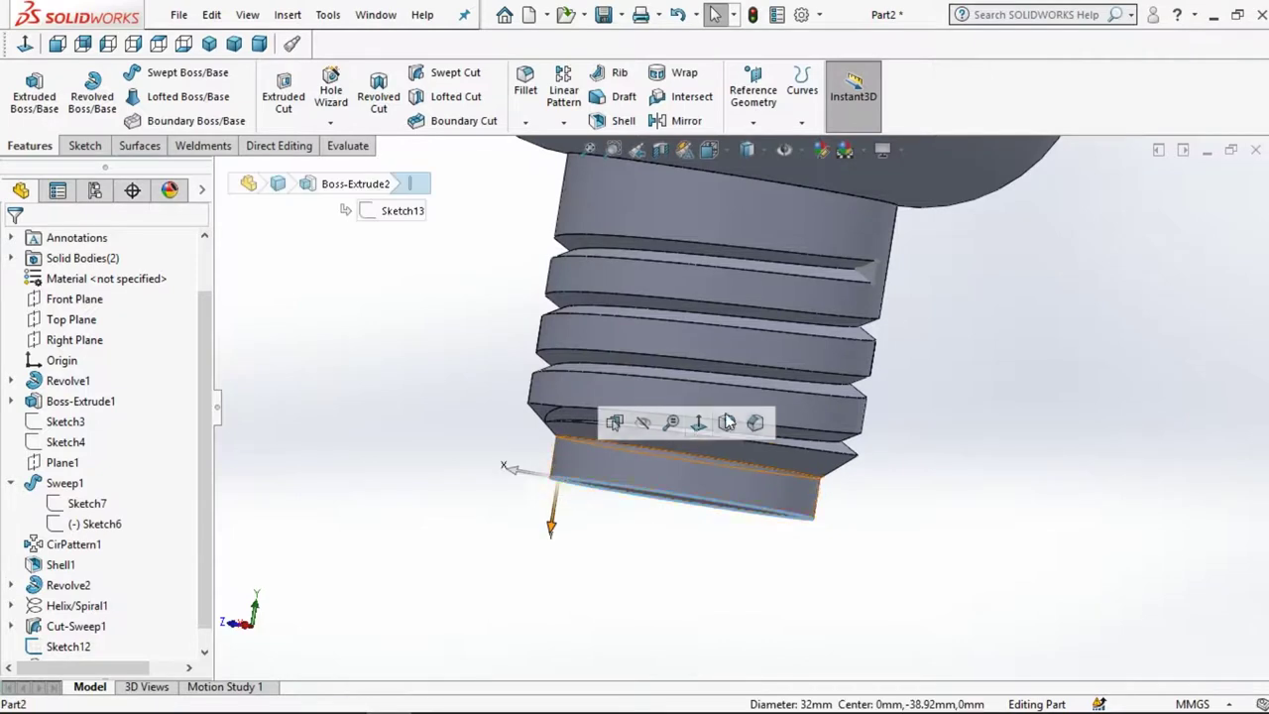
pyautogui.click(755, 427)
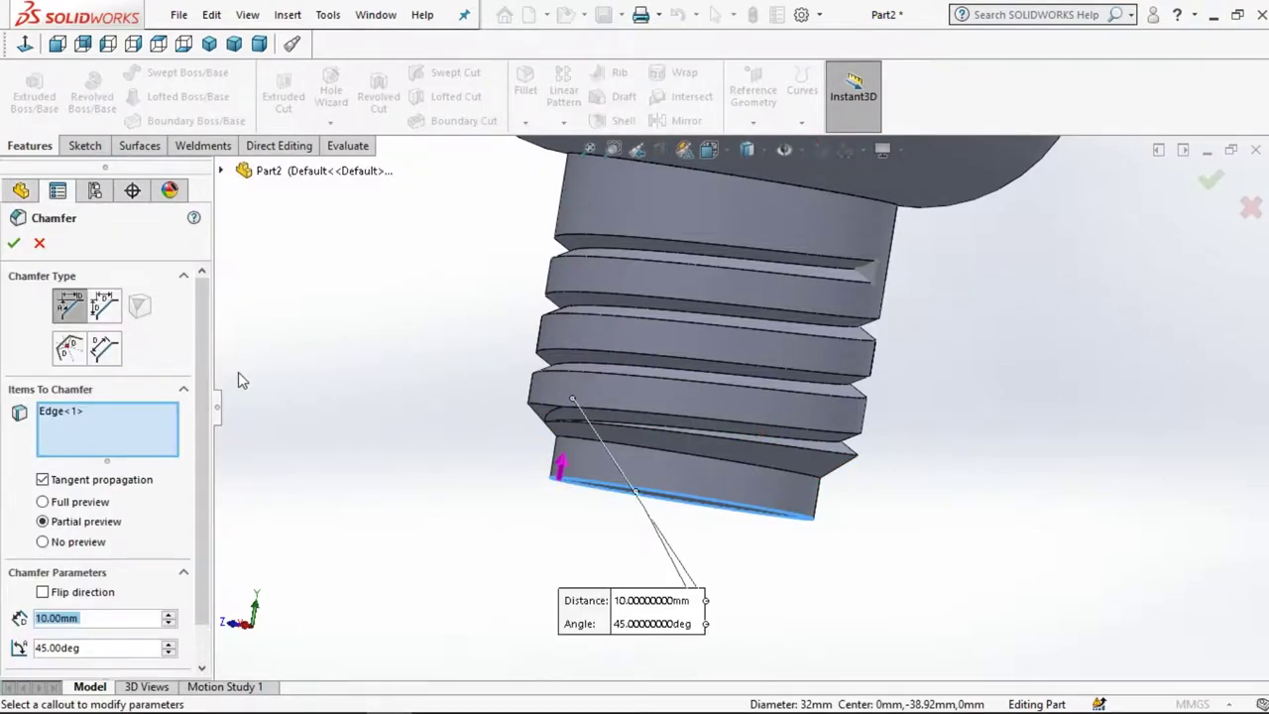
pyautogui.write('4')
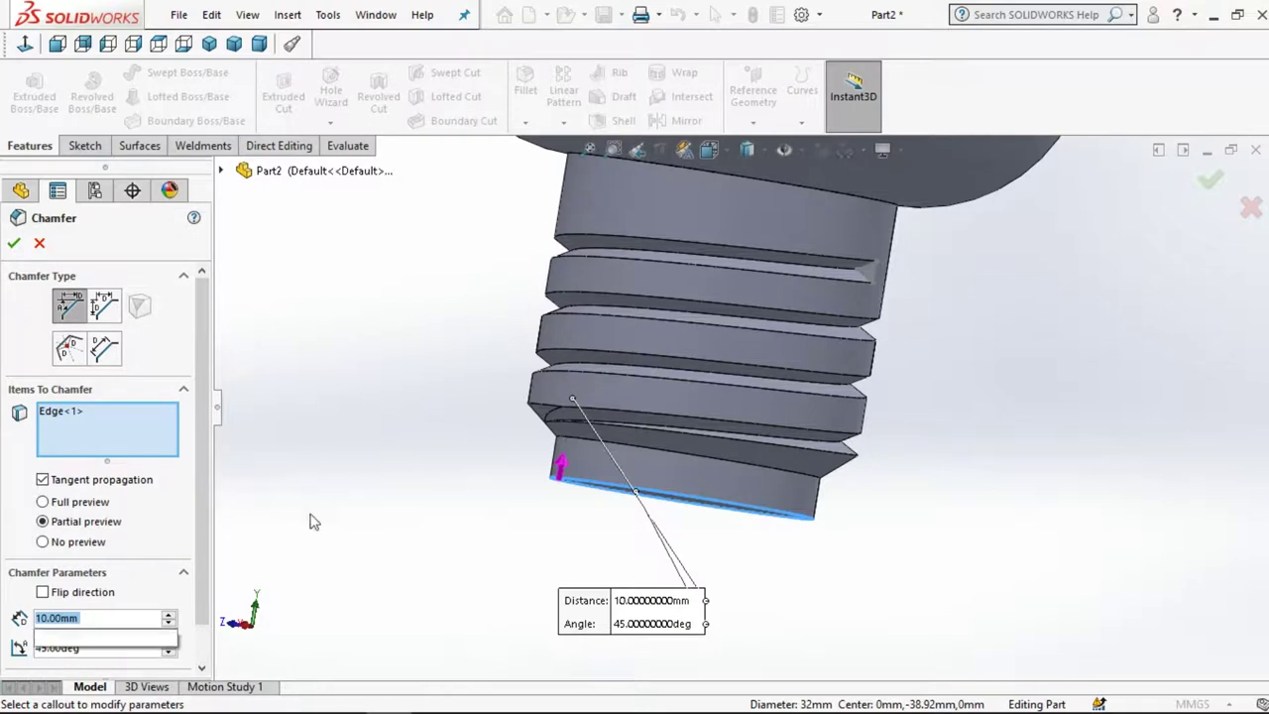
pyautogui.click(389, 329)
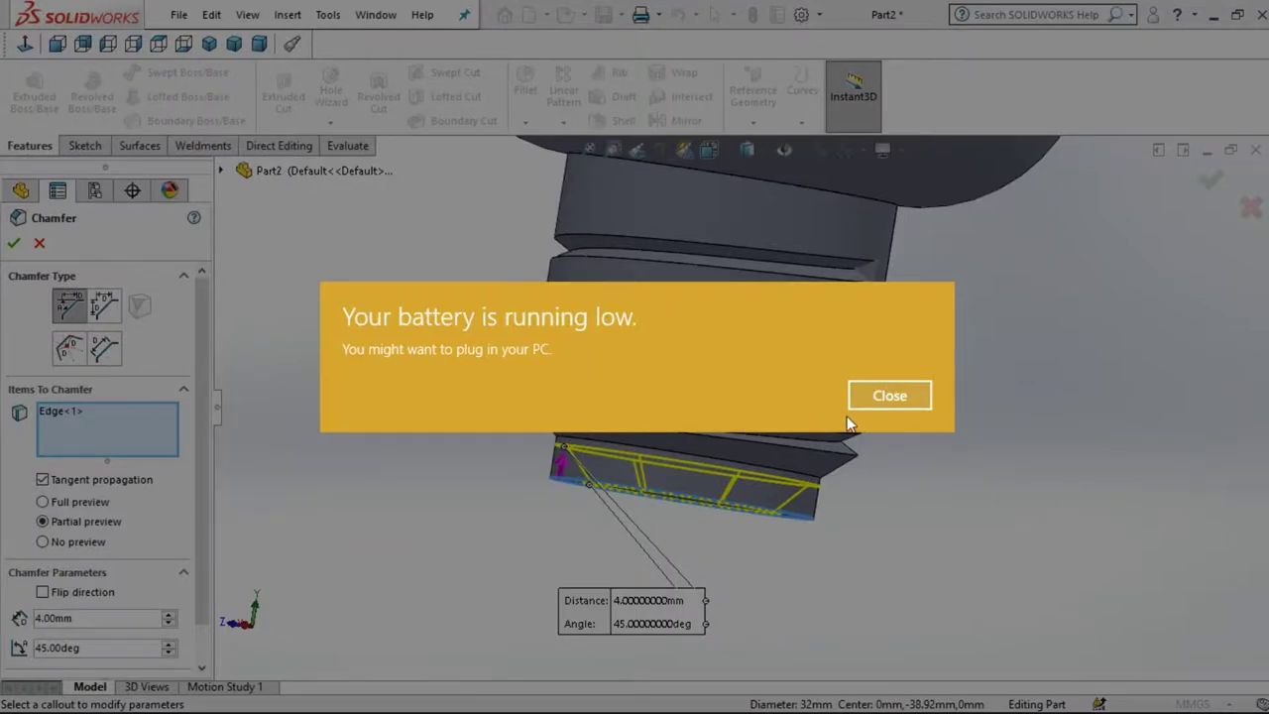
pyautogui.click(886, 399)
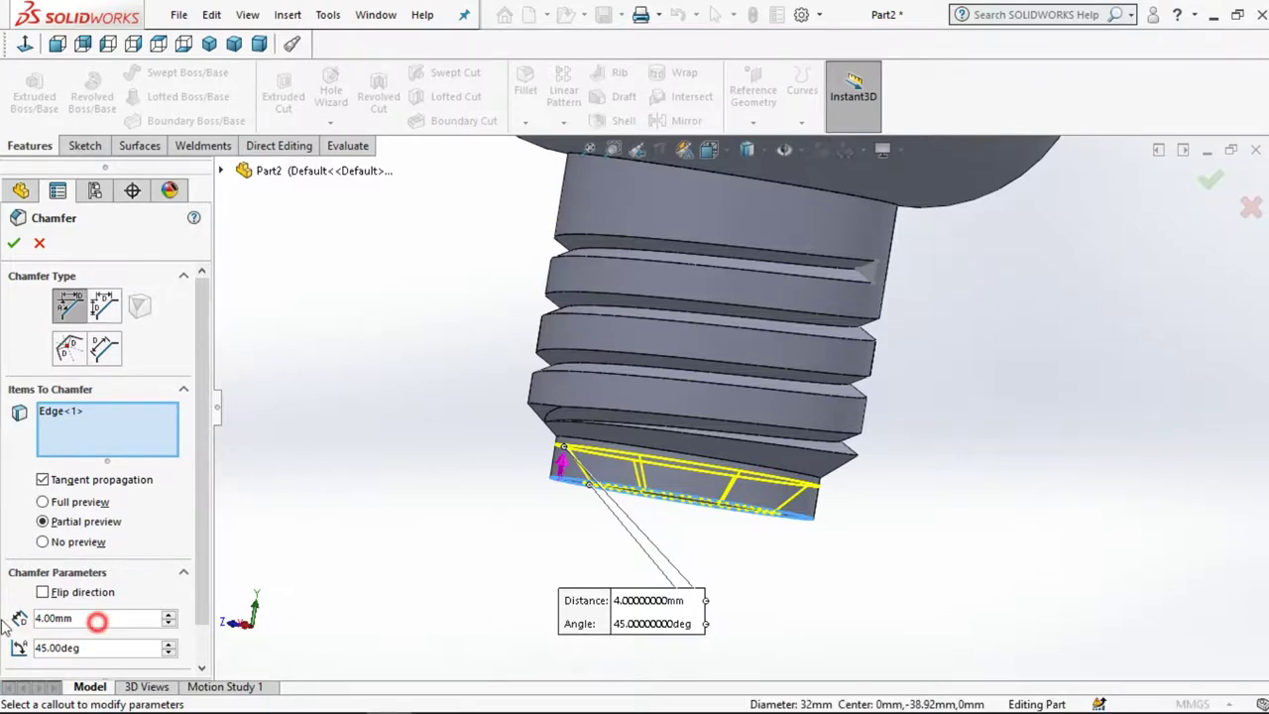
pyautogui.write('1')
pyautogui.click(400, 393)
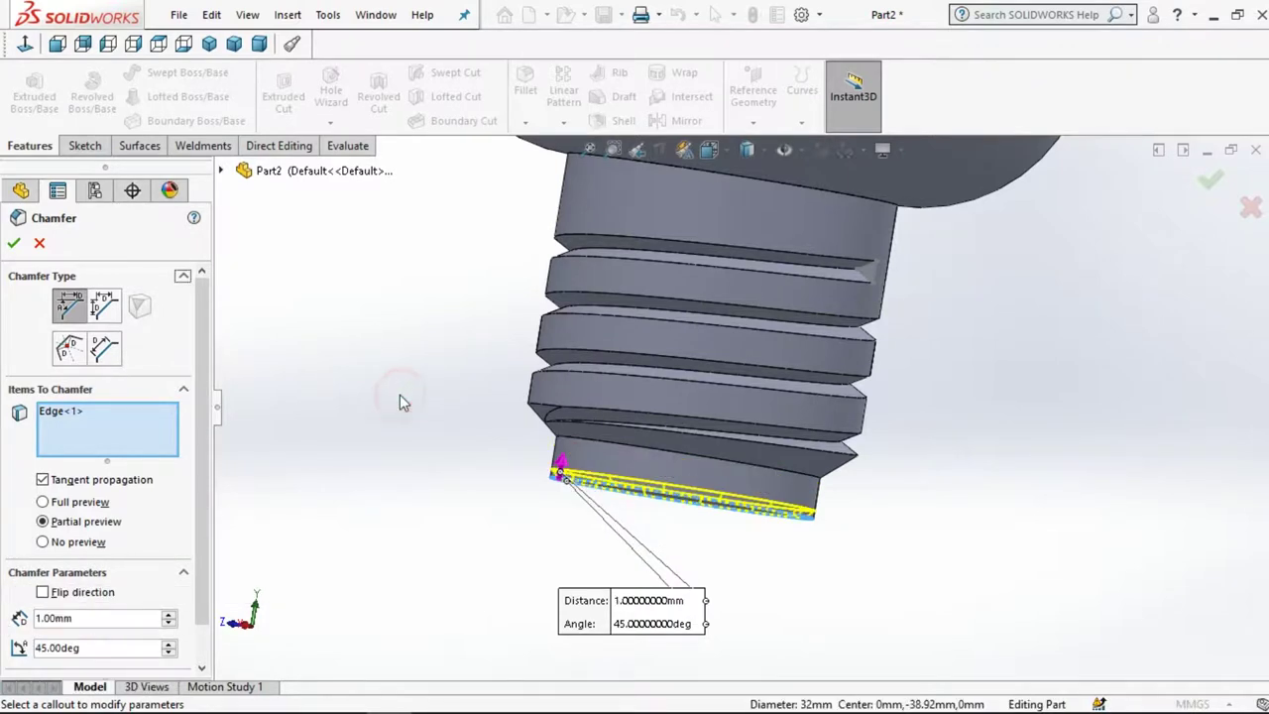
pyautogui.doubleClick(91, 625)
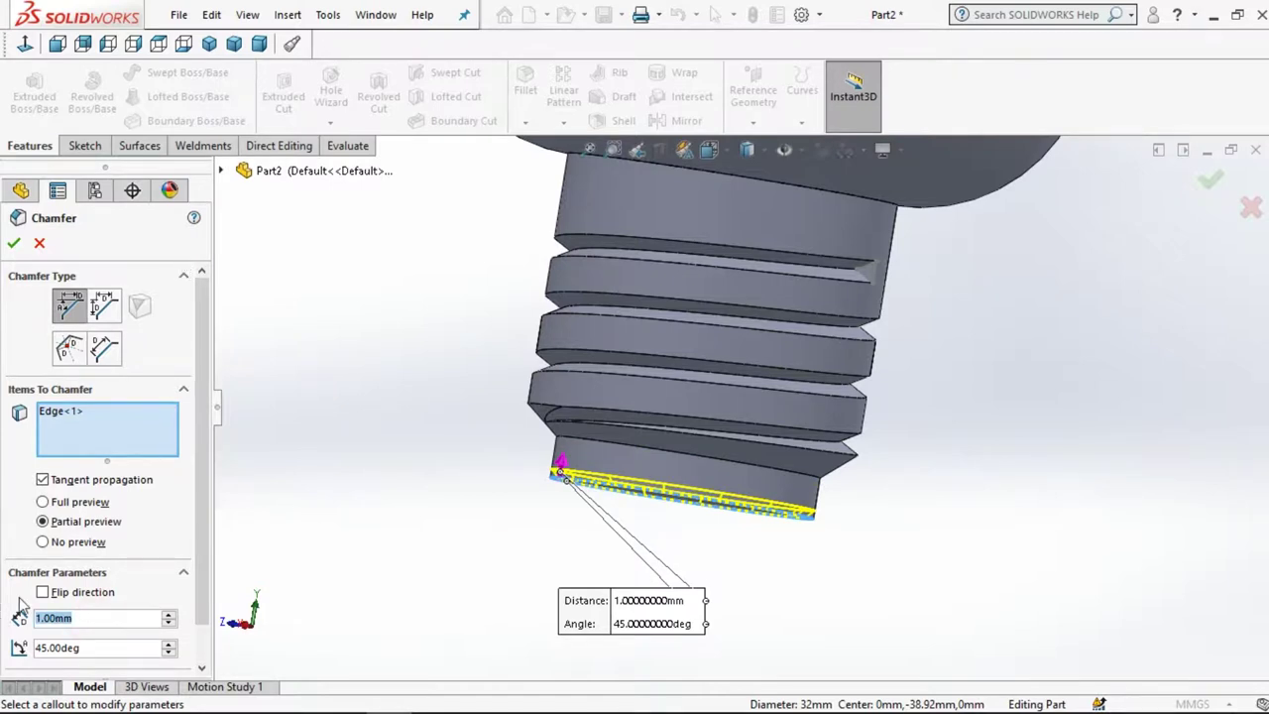
pyautogui.write('2')
pyautogui.press('Return')
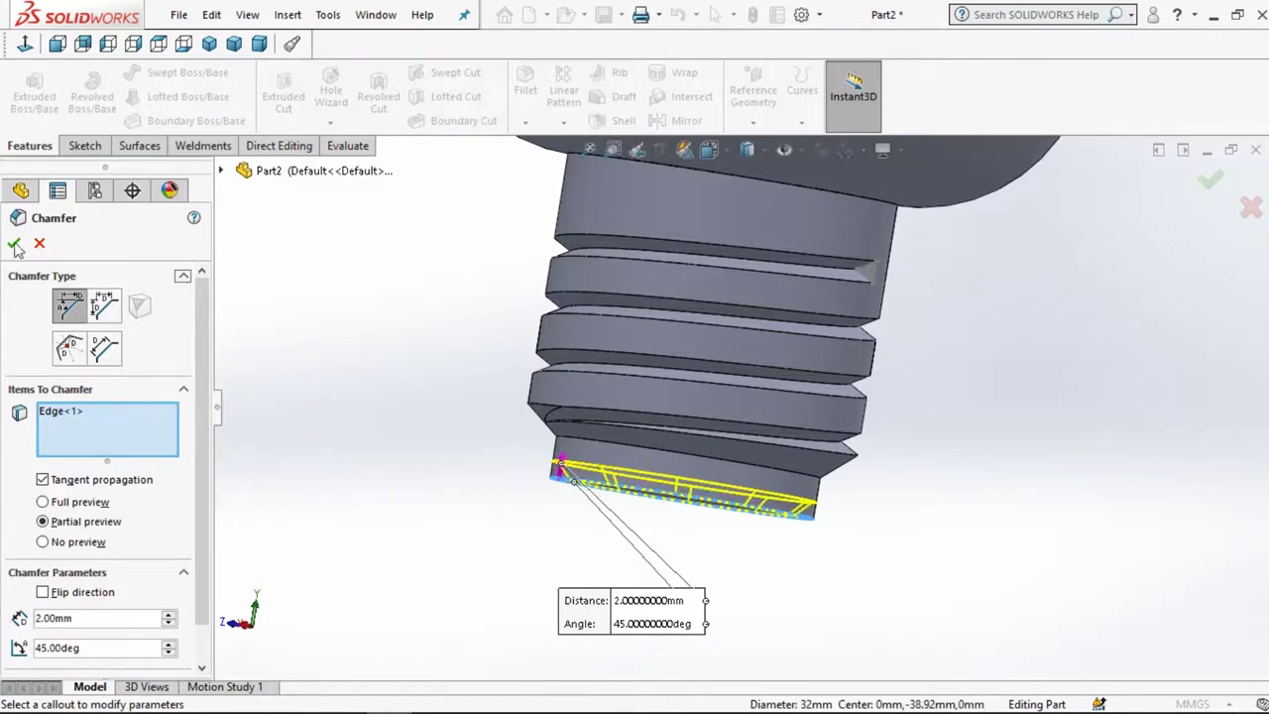
pyautogui.click(14, 244)
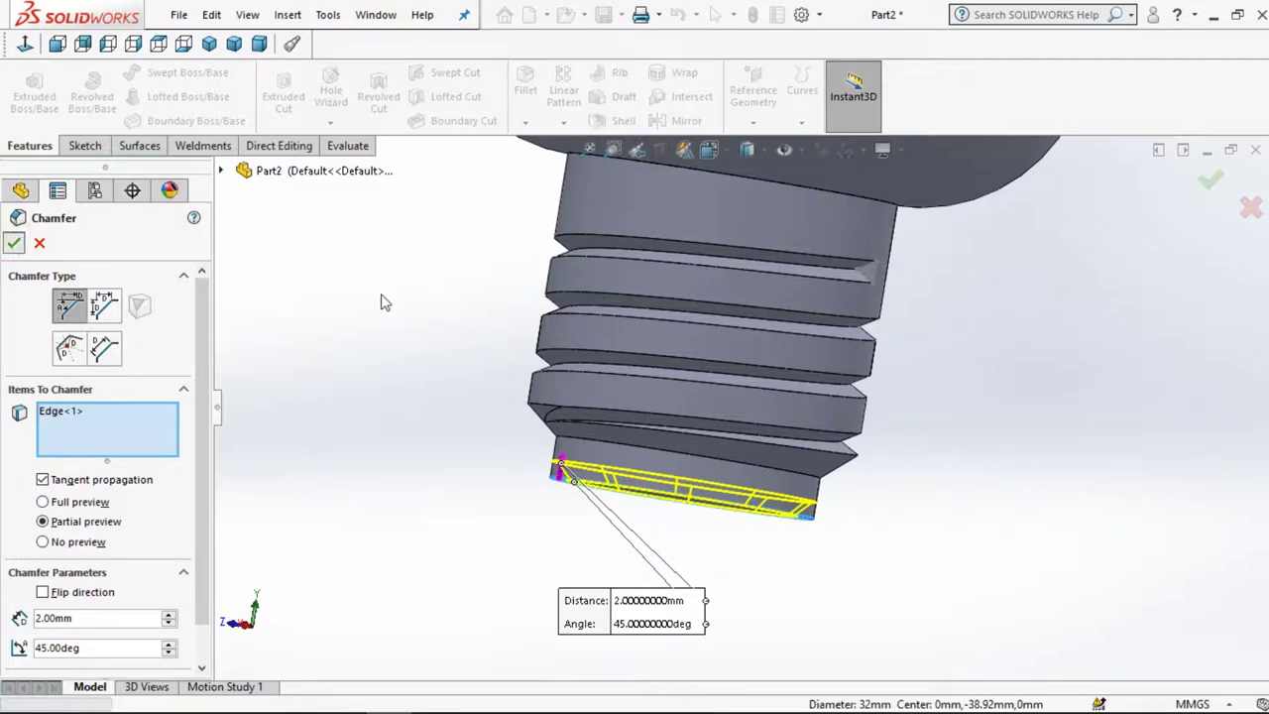
pyautogui.scroll(3, 601, 504)
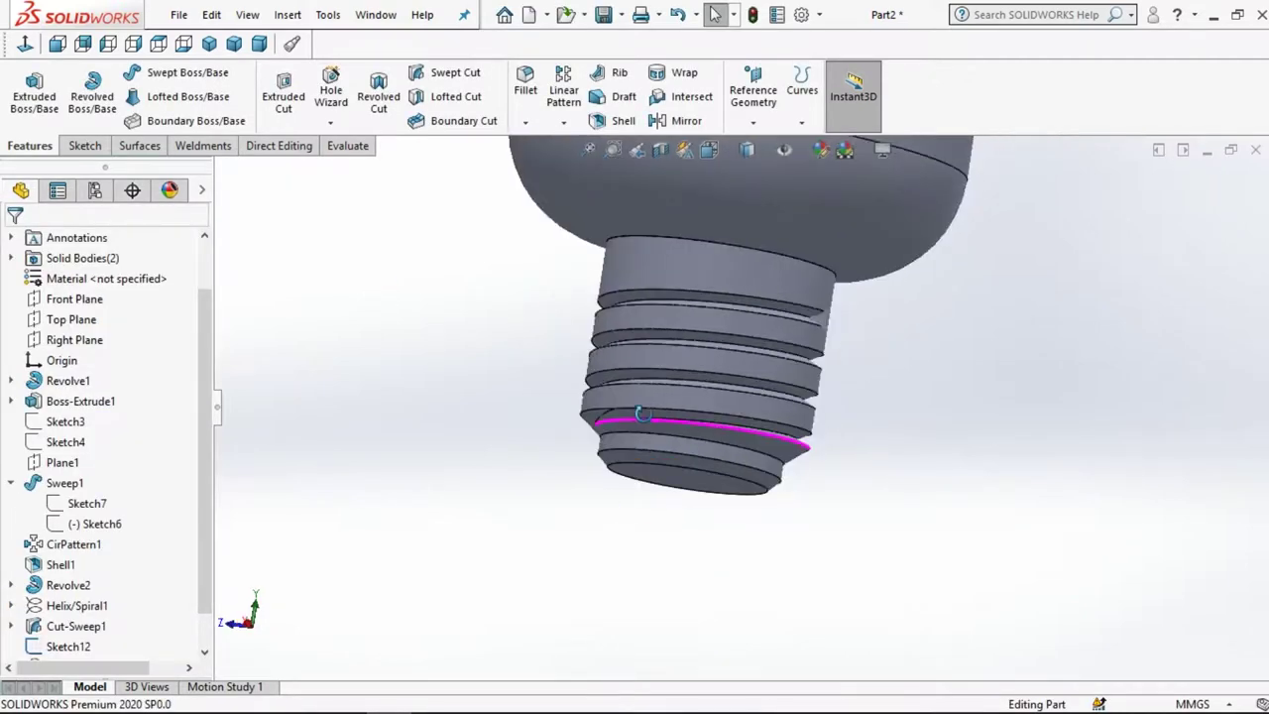
pyautogui.moveTo(640, 415); pyautogui.dragTo(639, 434, button='middle')
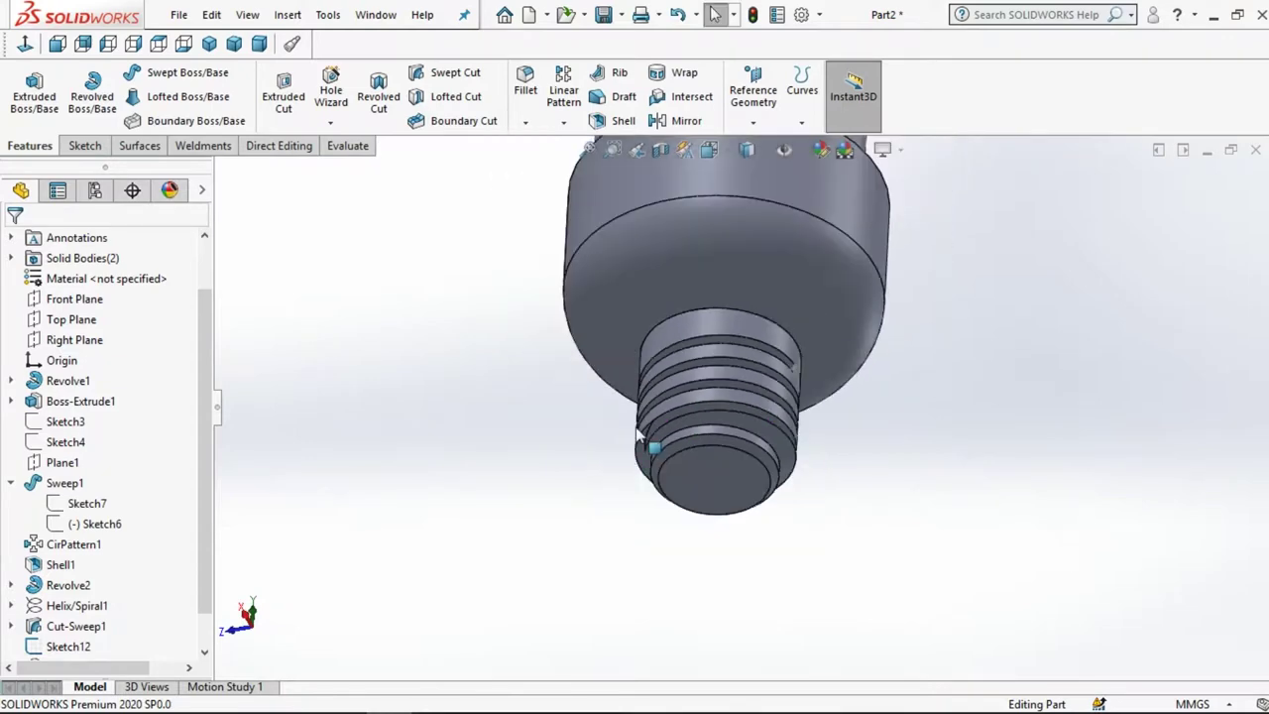
# Apply a black appearance to Boss-Extrude2 and Chamfer1
pyautogui.scroll(-2, 764, 368)
pyautogui.scroll(-2, 765, 433)
pyautogui.scroll(-3, 767, 335)
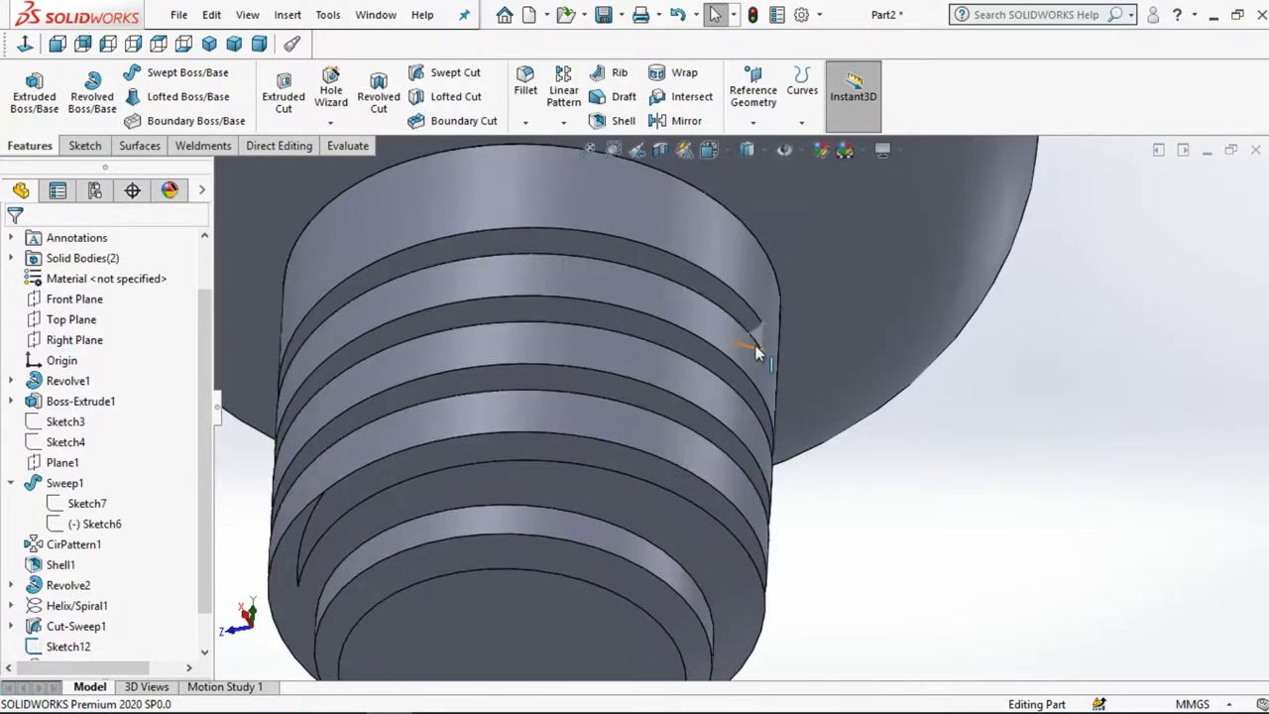
pyautogui.scroll(1, 756, 346)
pyautogui.click(744, 335)
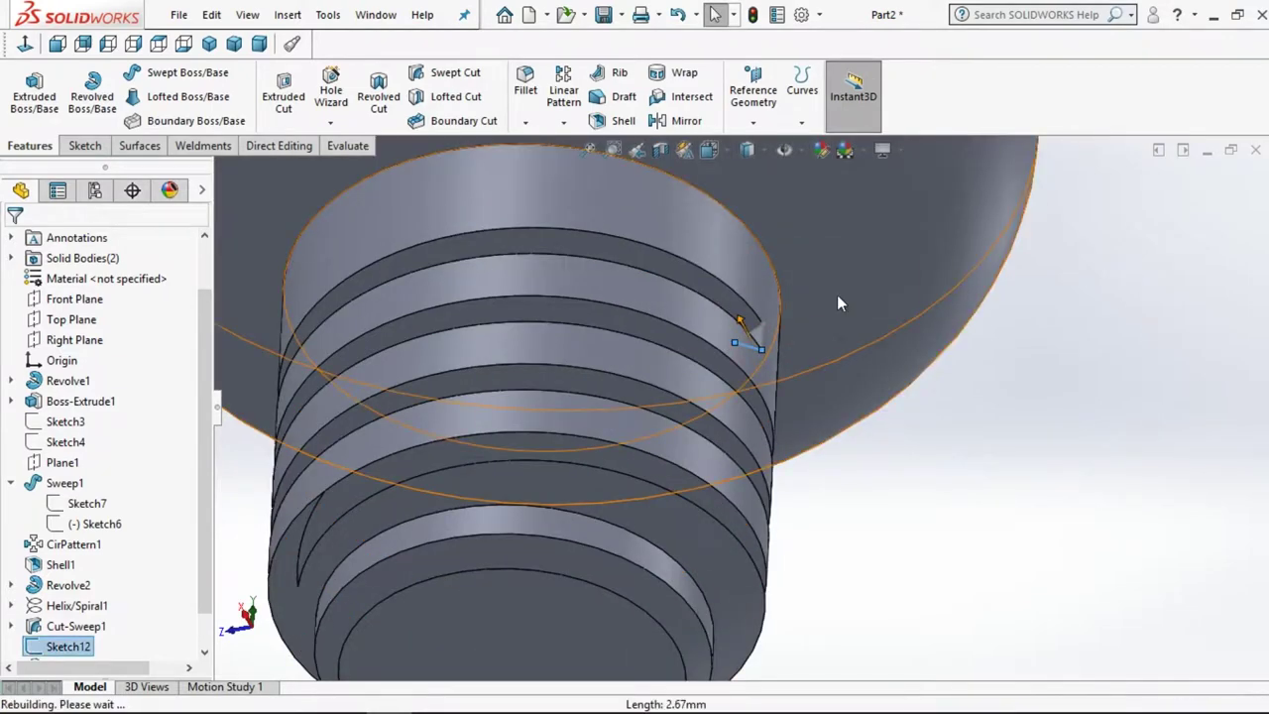
pyautogui.scroll(1, 914, 516)
pyautogui.scroll(1, 908, 508)
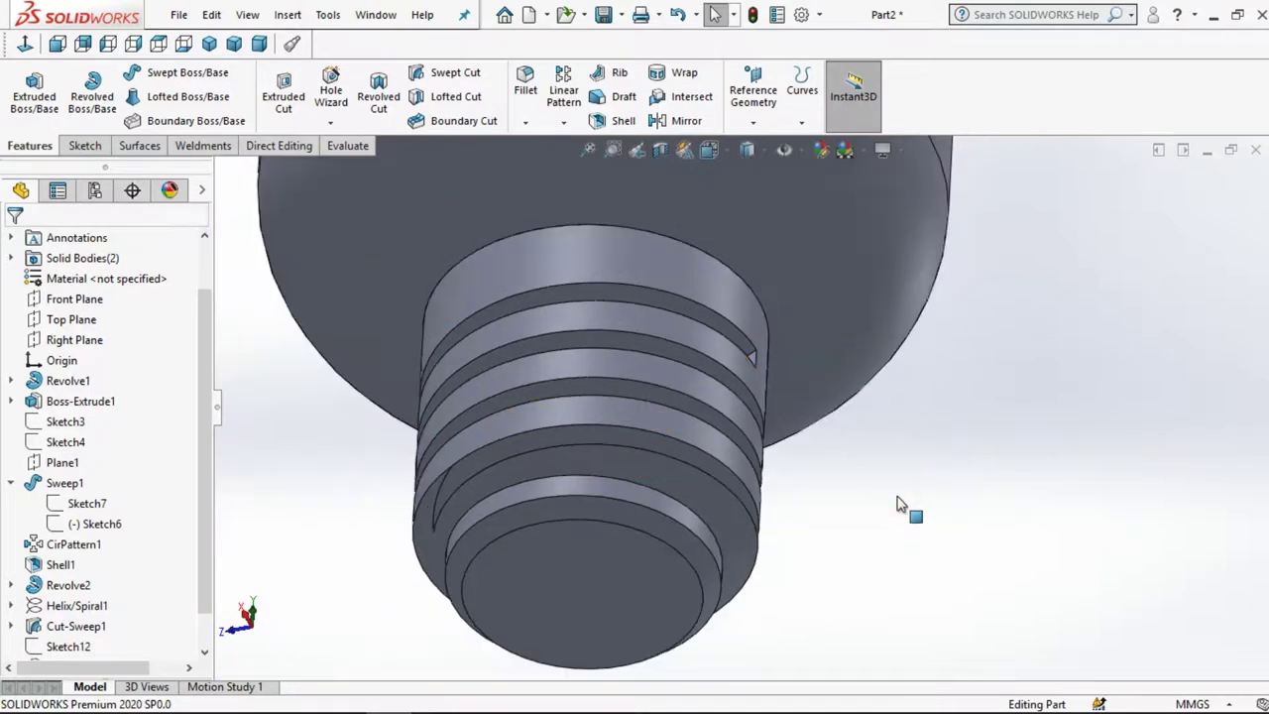
pyautogui.scroll(2, 898, 508)
pyautogui.click(686, 494)
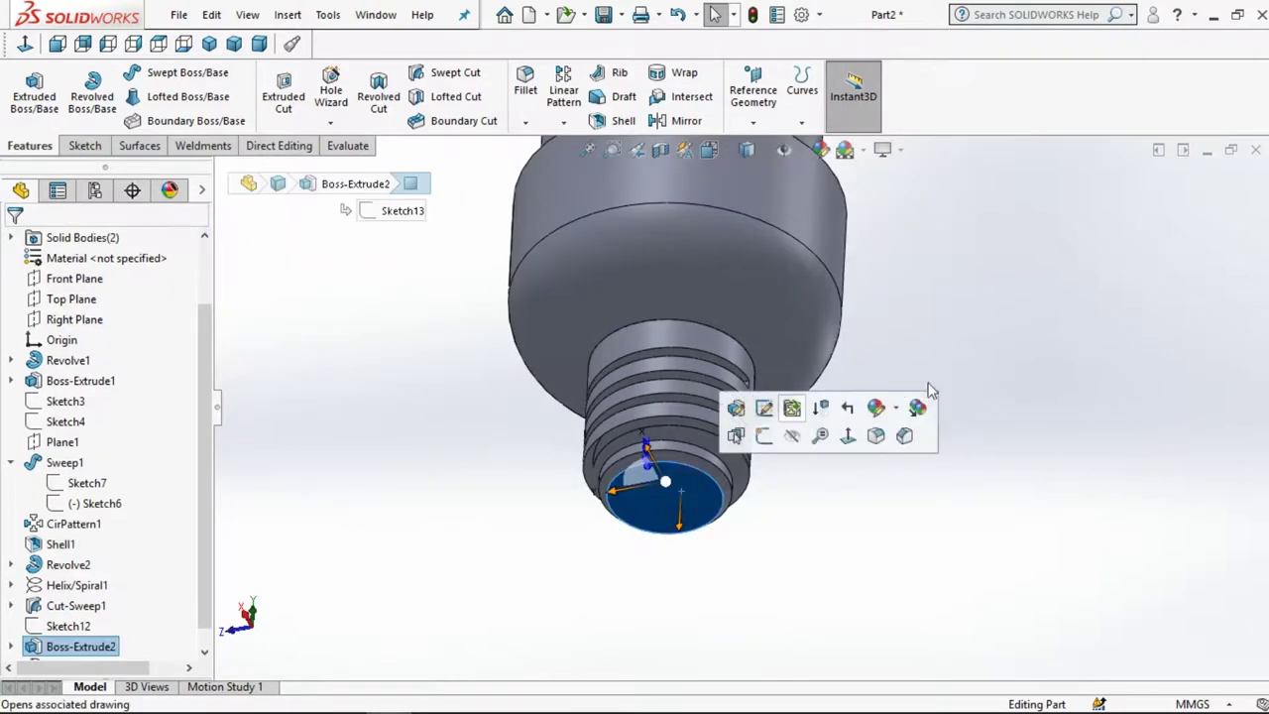
pyautogui.click(878, 412)
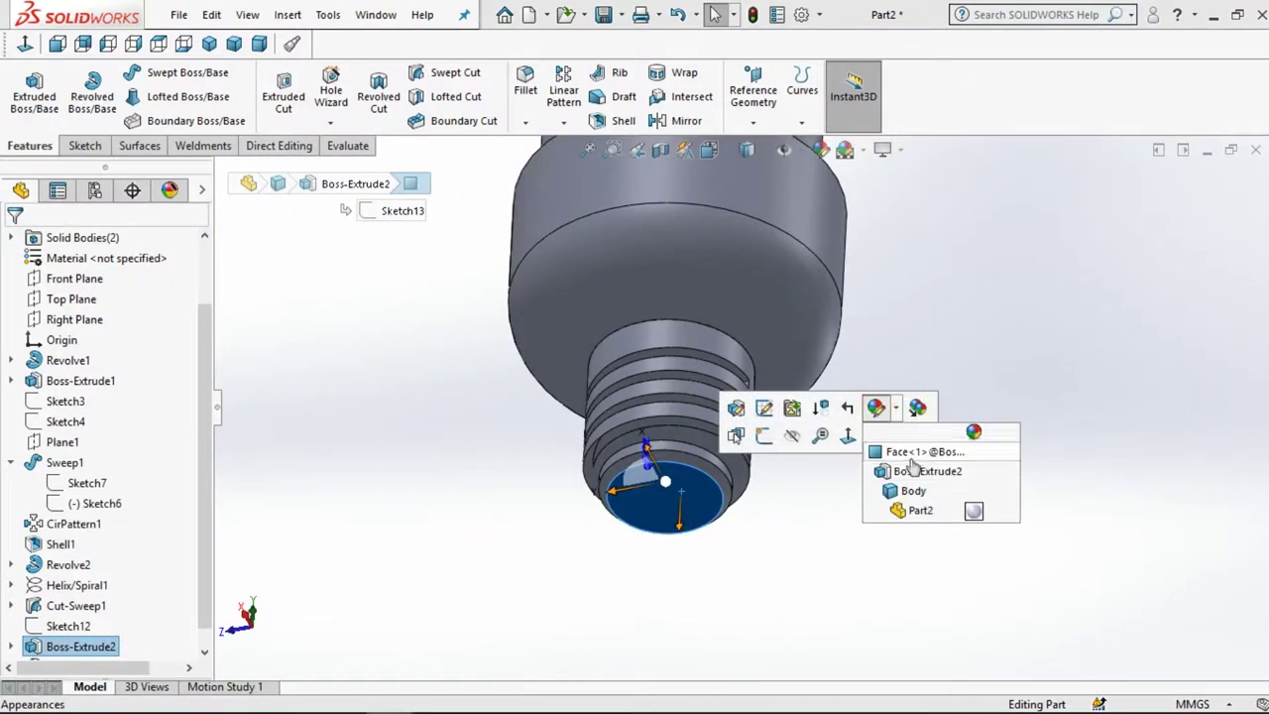
pyautogui.click(908, 474)
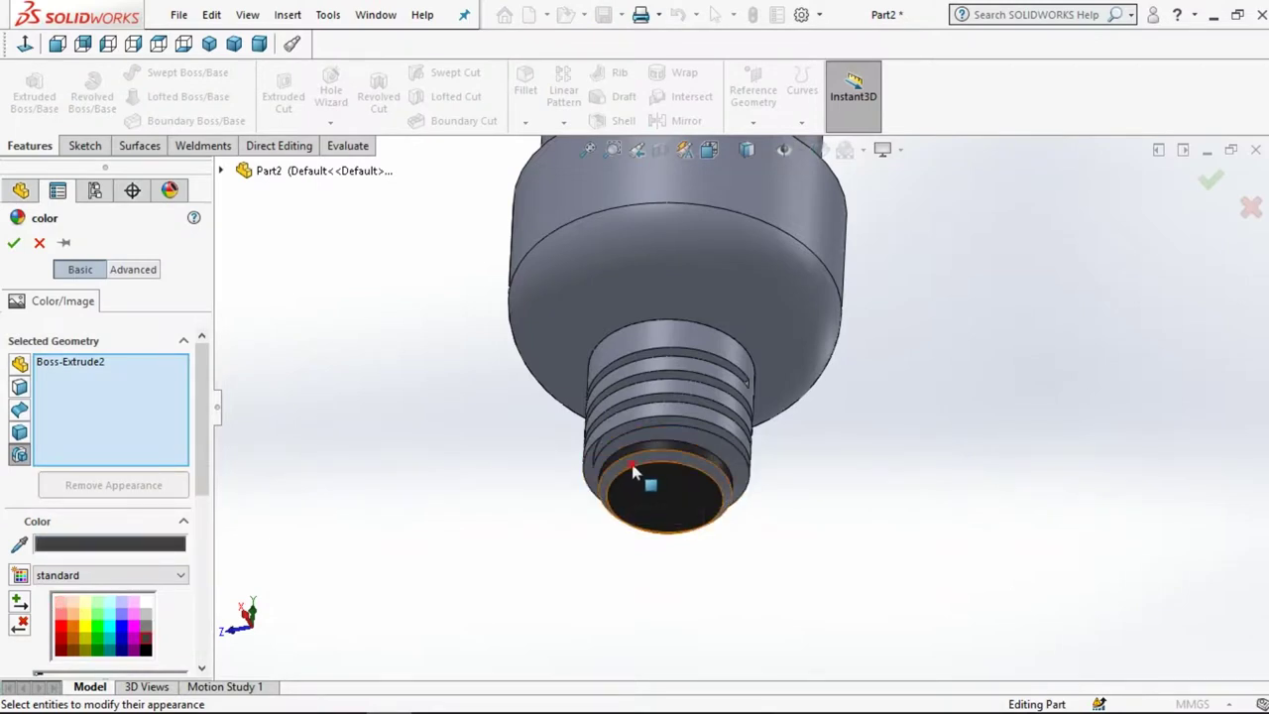
pyautogui.click(634, 472)
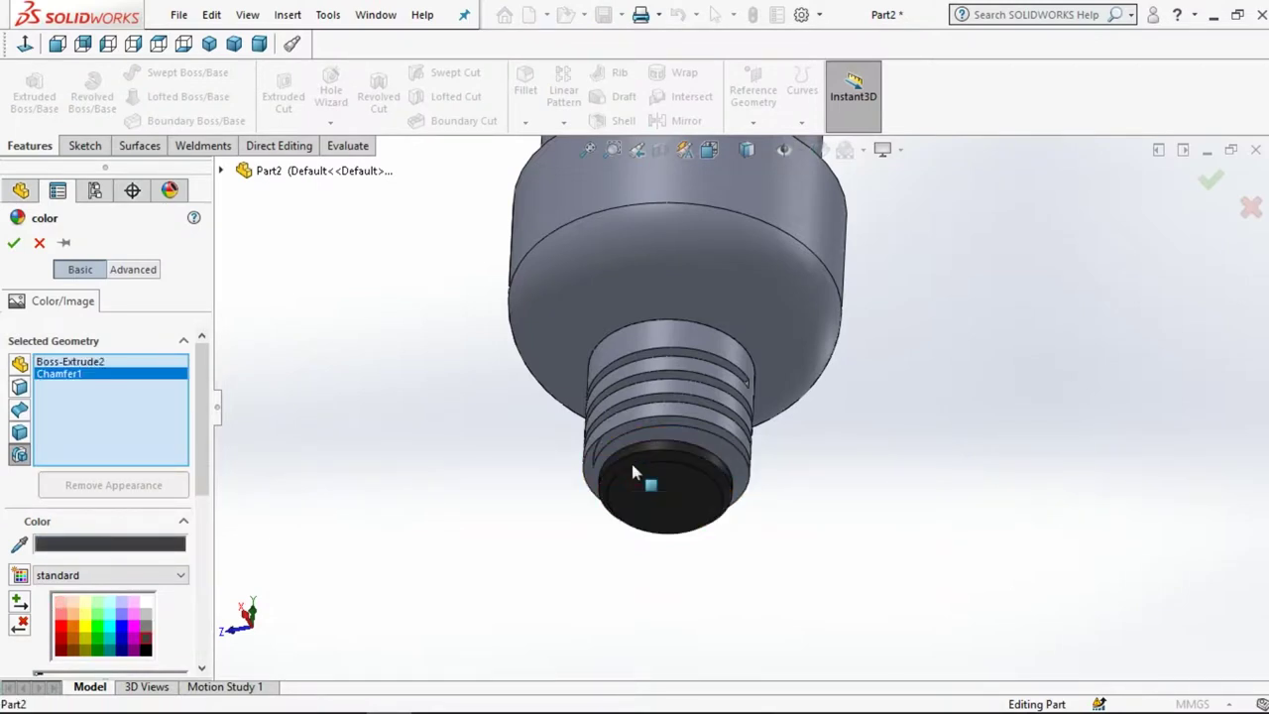
pyautogui.click(14, 242)
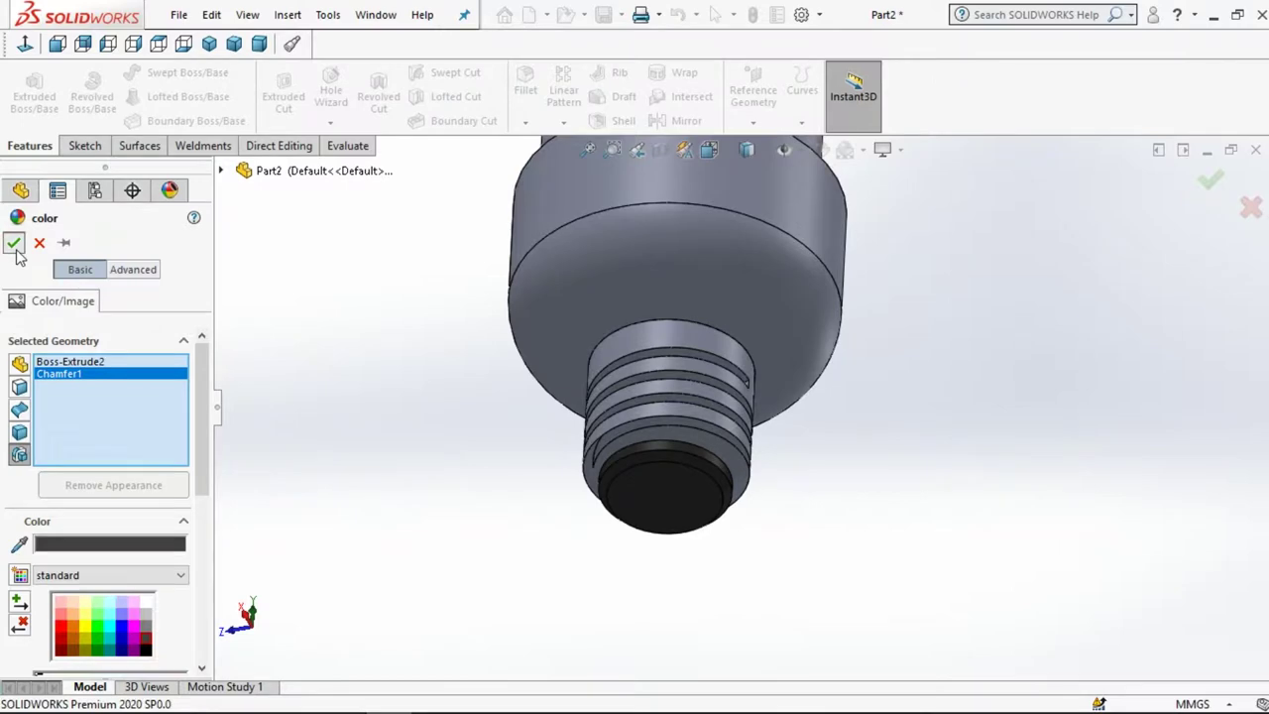
# Colour Revolve2 and Cut-Sweep1 with the white swatch for a pale grey threaded cap
pyautogui.click(671, 399)
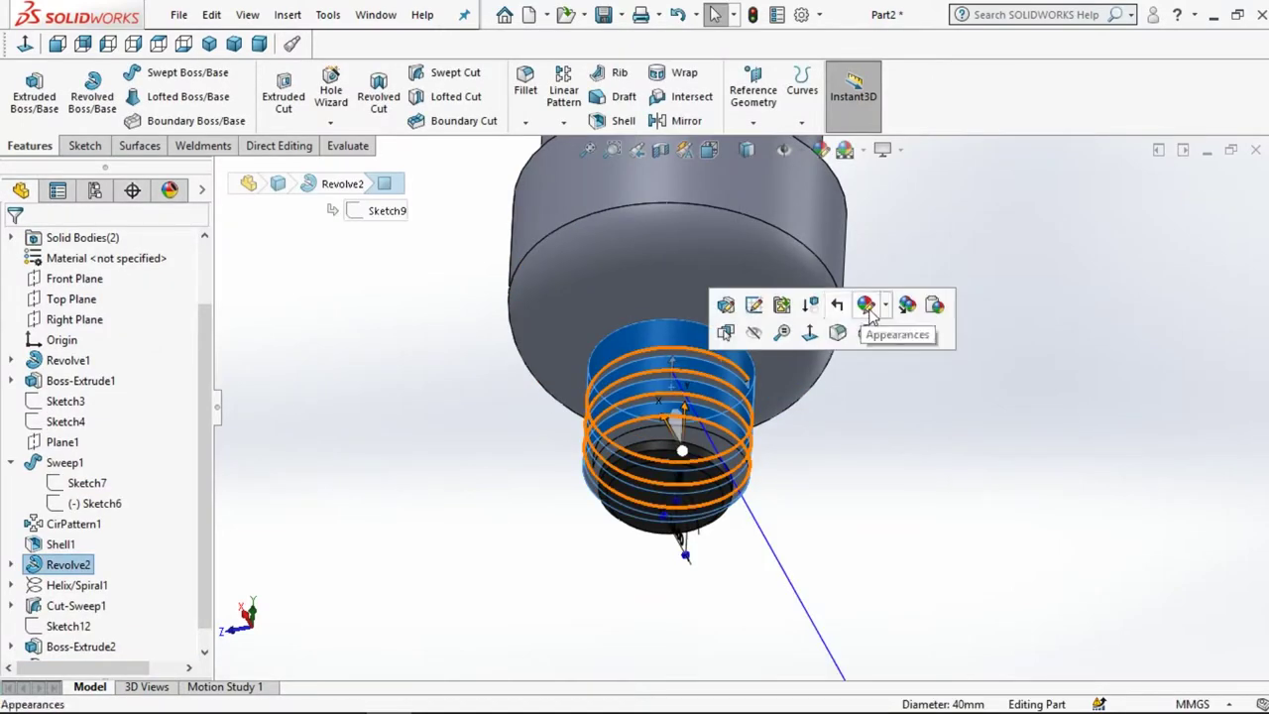
pyautogui.click(869, 309)
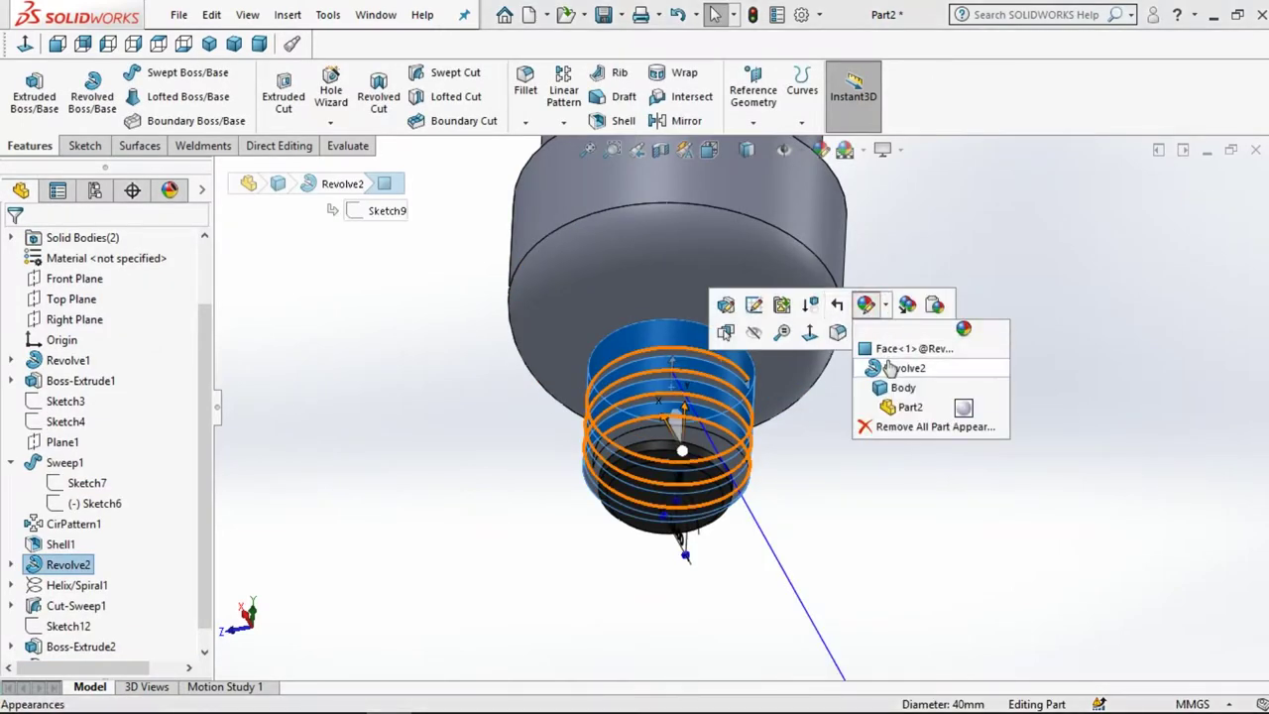
pyautogui.click(892, 366)
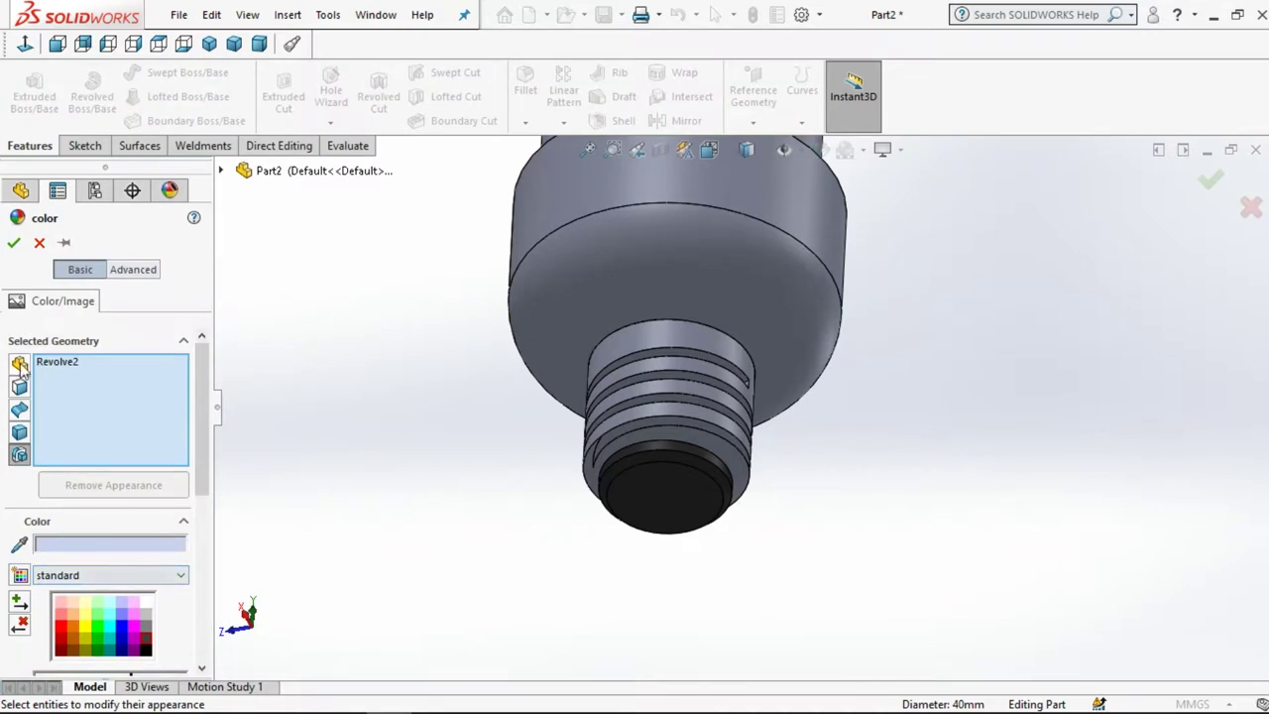
pyautogui.click(147, 603)
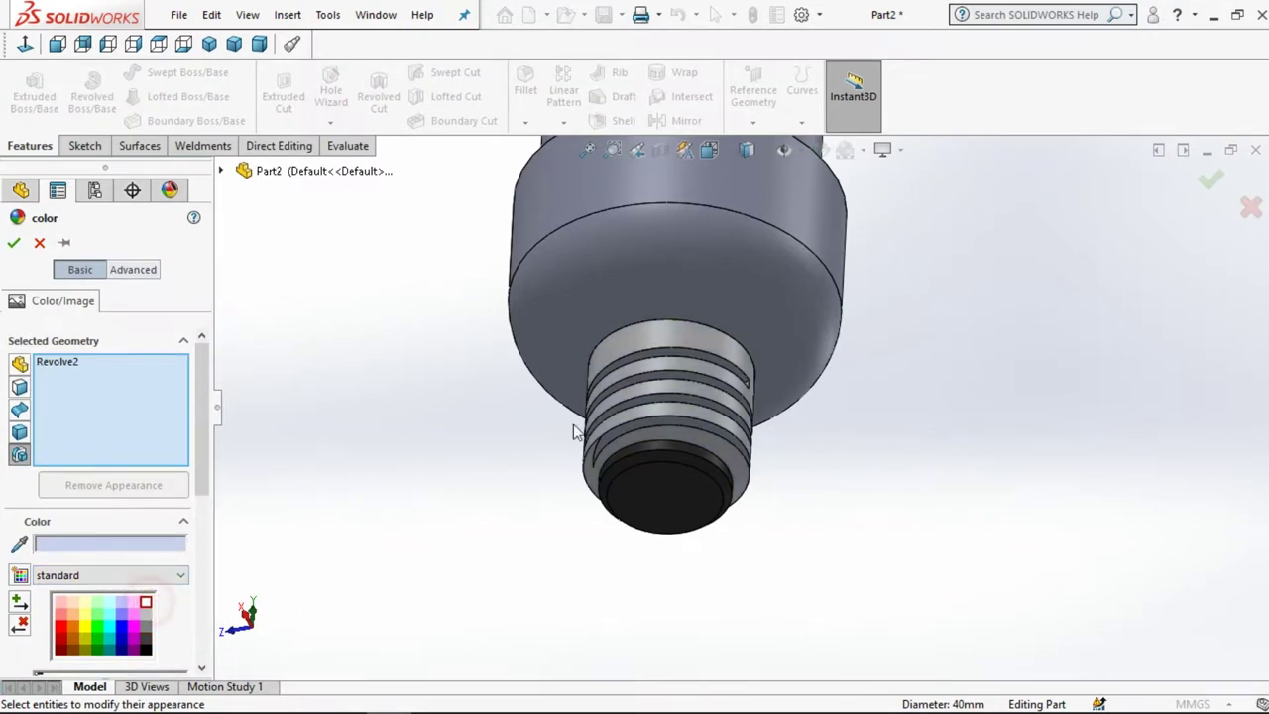
pyautogui.click(703, 366)
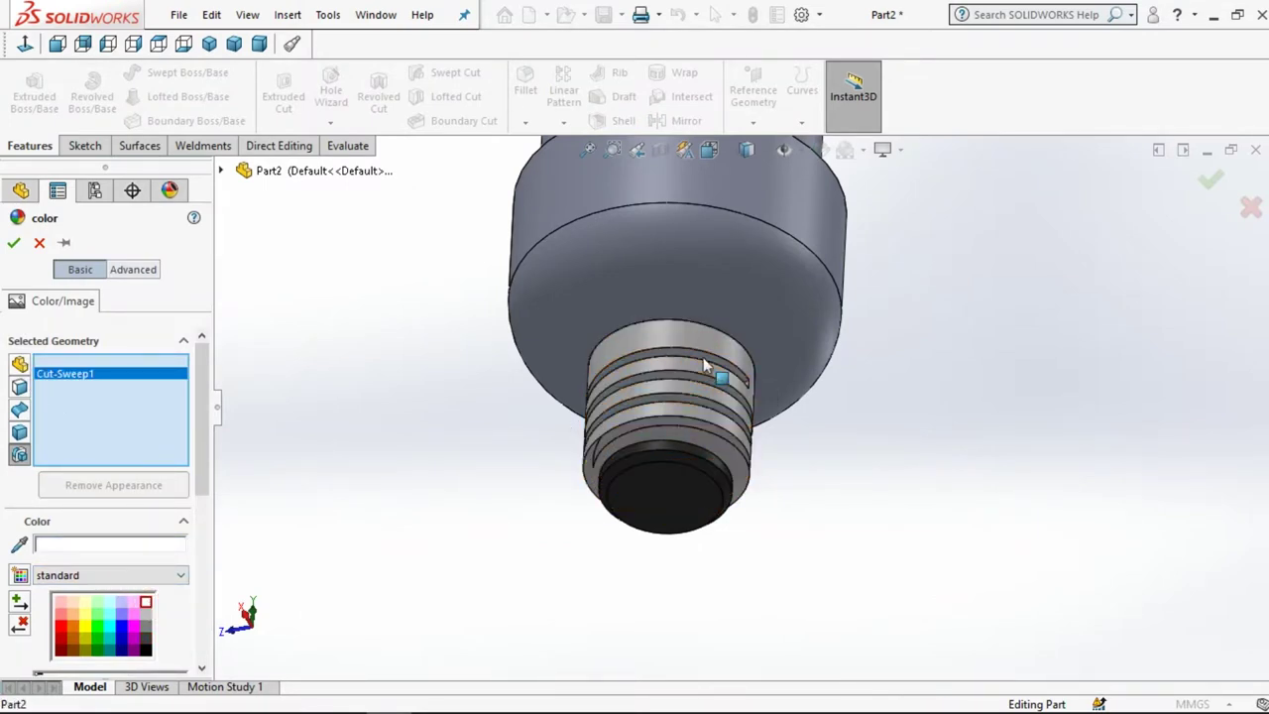
pyautogui.click(14, 242)
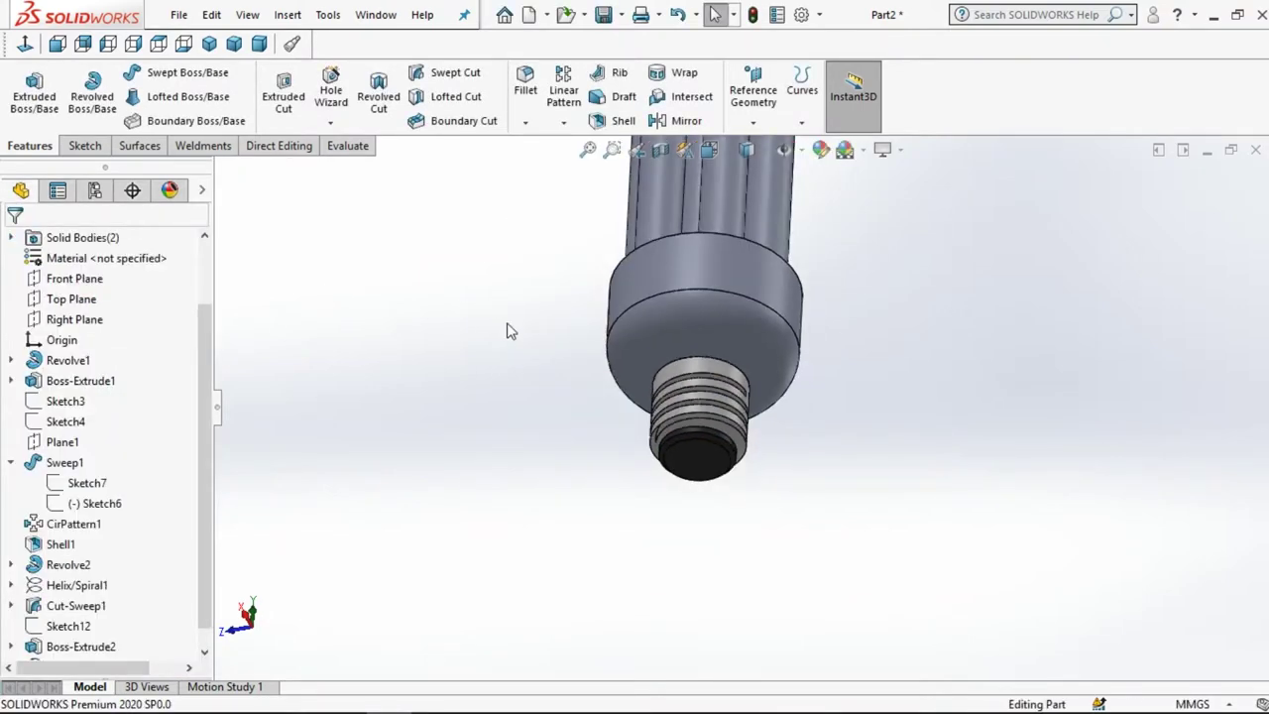
# Colour the Revolve1 base collar yellow
pyautogui.scroll(-3, 750, 264)
pyautogui.click(729, 323)
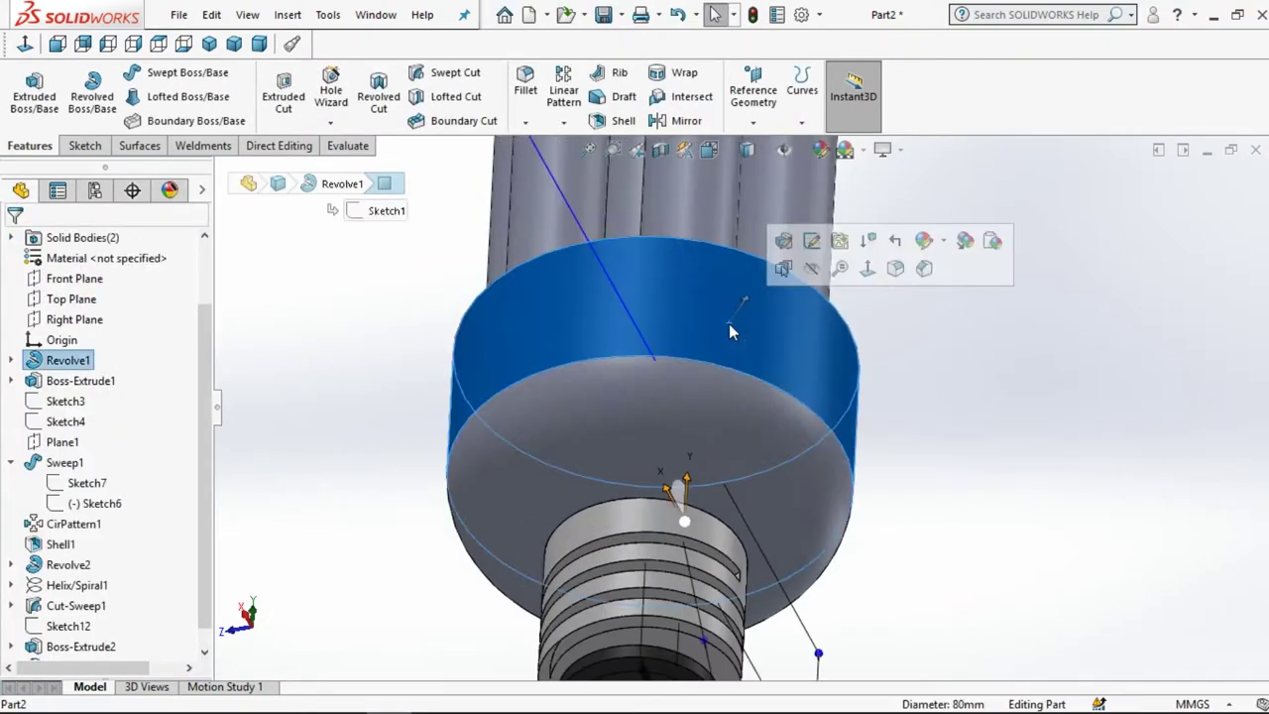
pyautogui.click(923, 240)
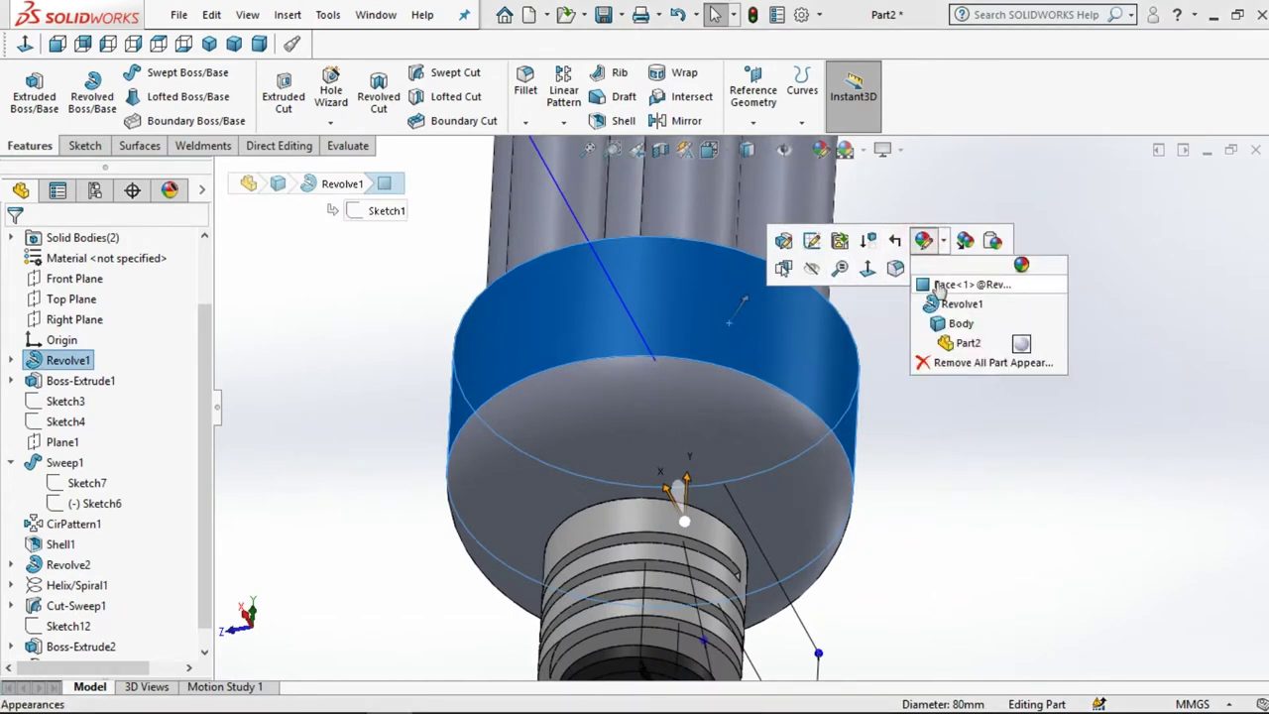
pyautogui.click(948, 305)
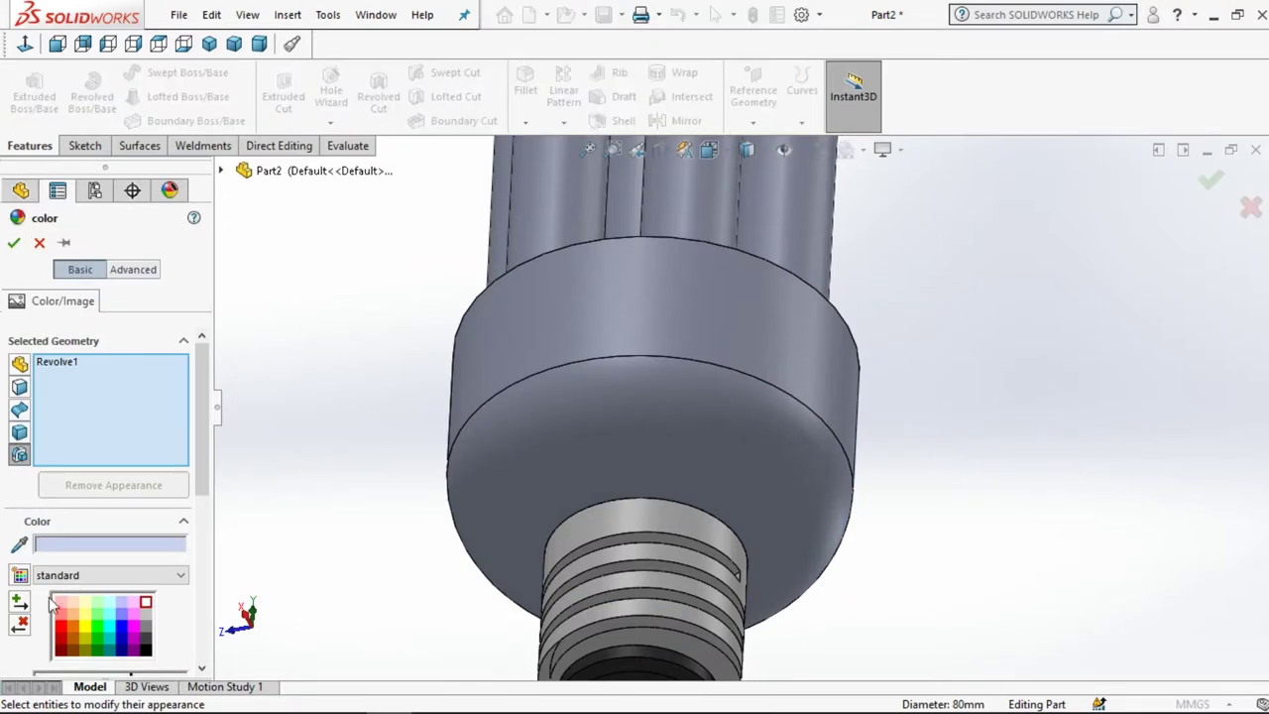
pyautogui.click(83, 615)
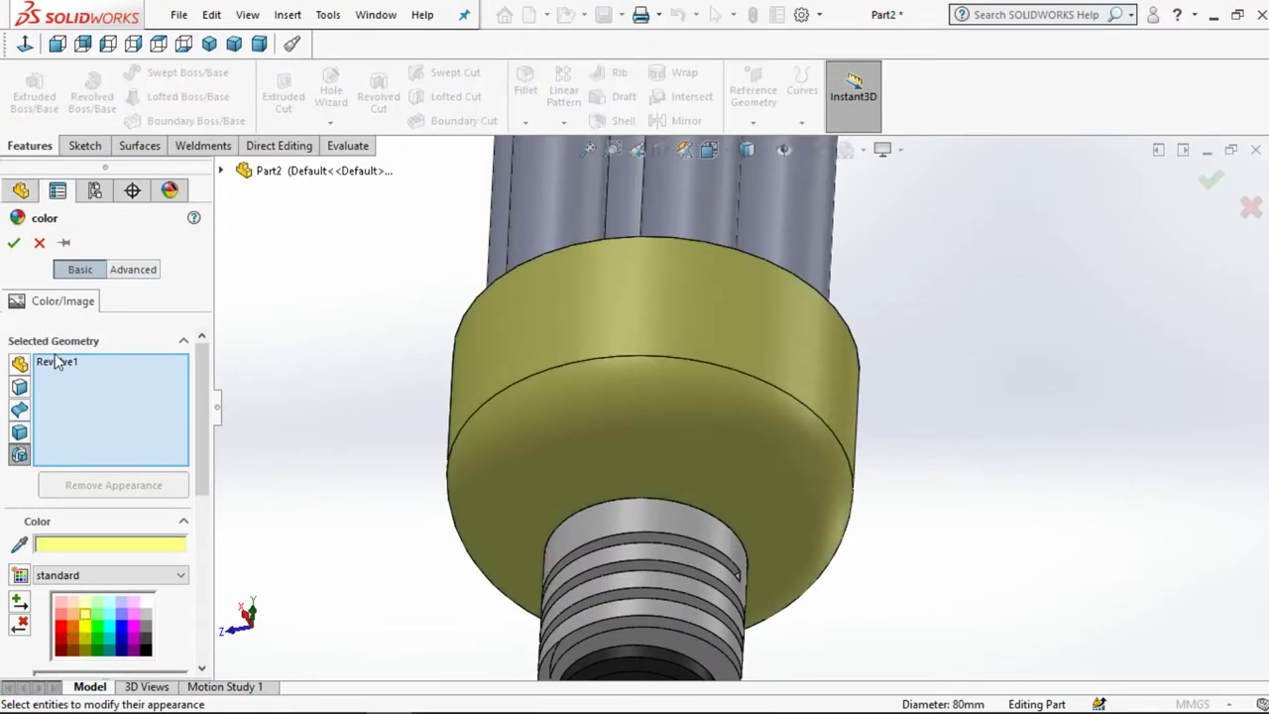
pyautogui.click(18, 244)
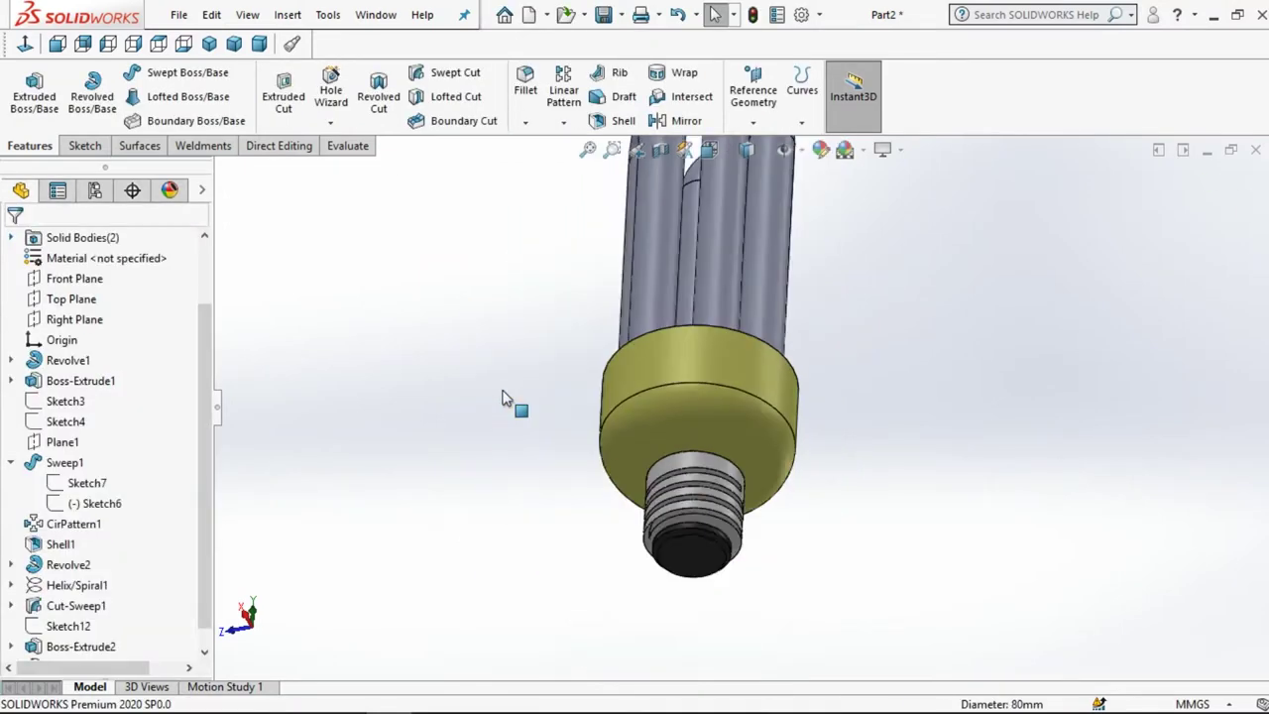
pyautogui.scroll(-5, 504, 397)
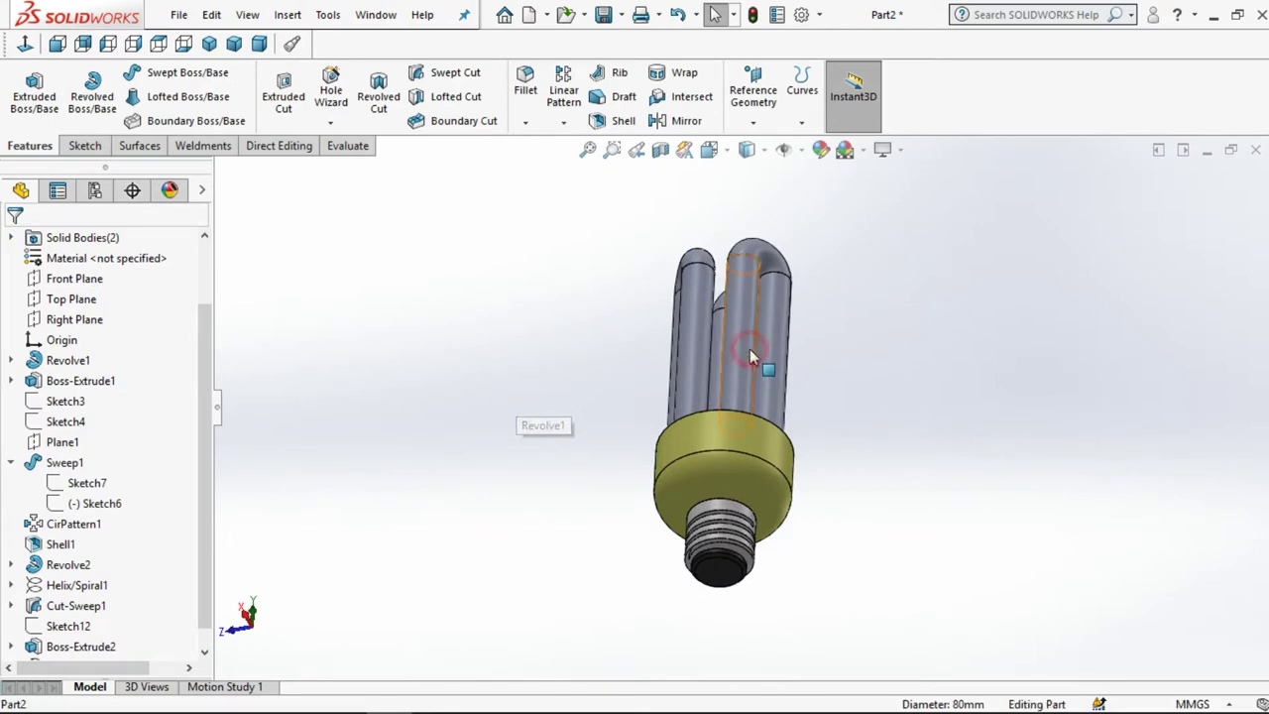
# Apply lights\neon_tube\white_neon_tube.p2m to CirPattern1, Boss-Extrude1 and Sweep1
pyautogui.click(750, 352)
pyautogui.click(916, 266)
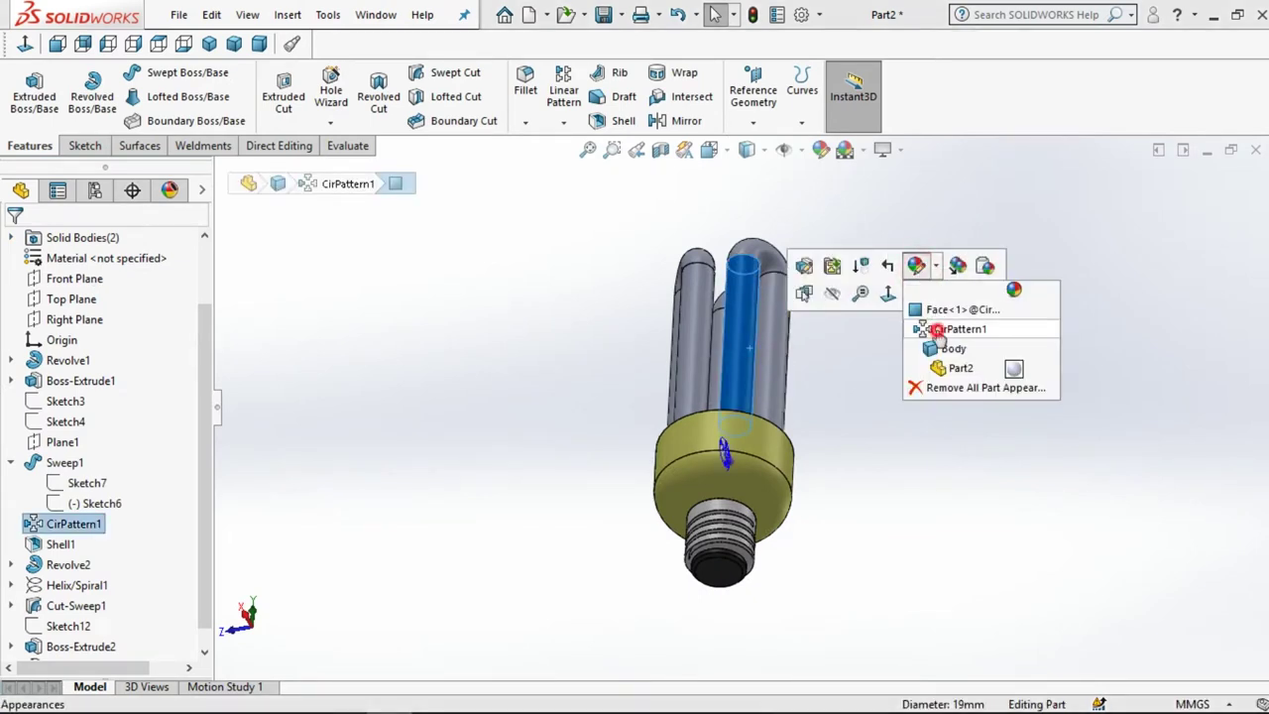
pyautogui.click(938, 311)
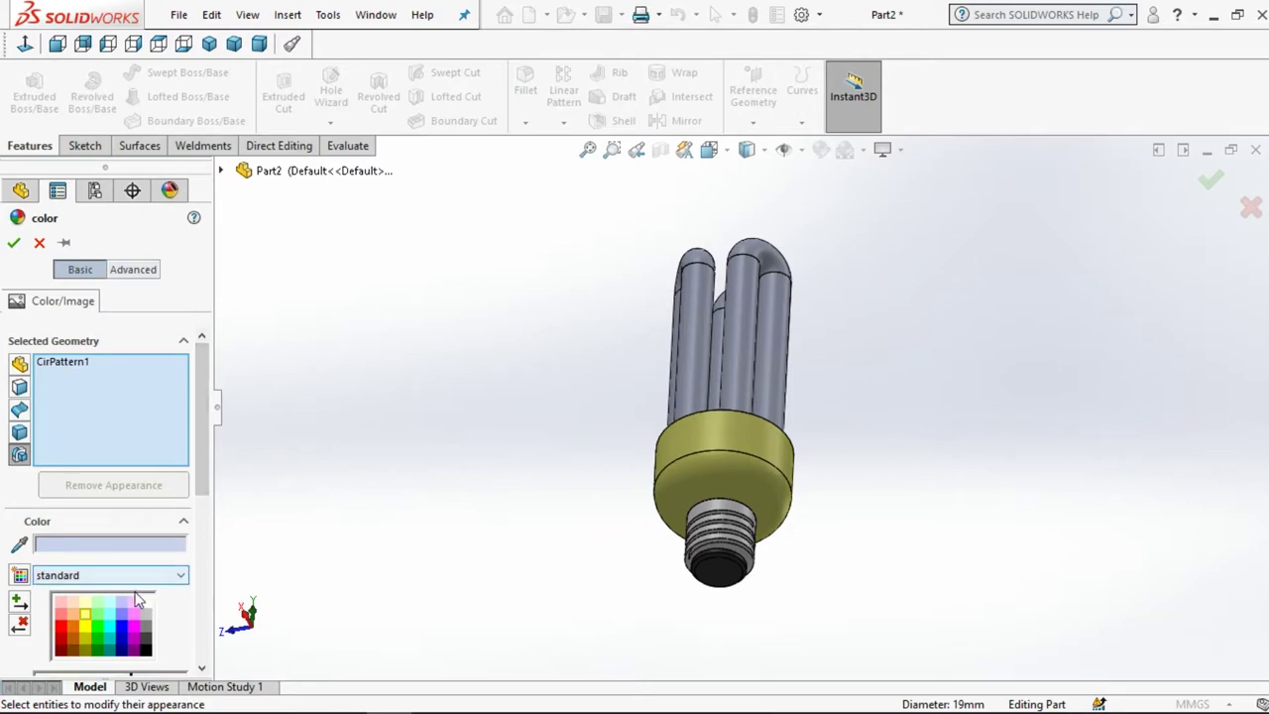
pyautogui.click(144, 278)
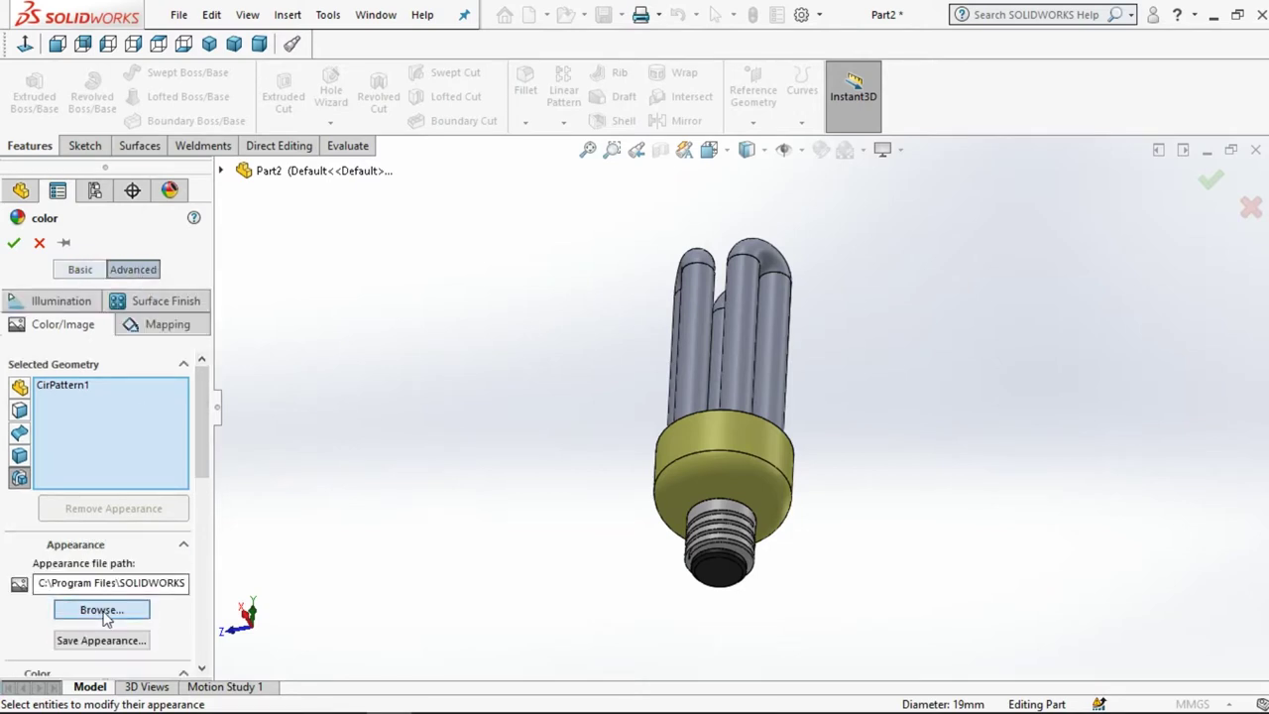
pyautogui.click(104, 612)
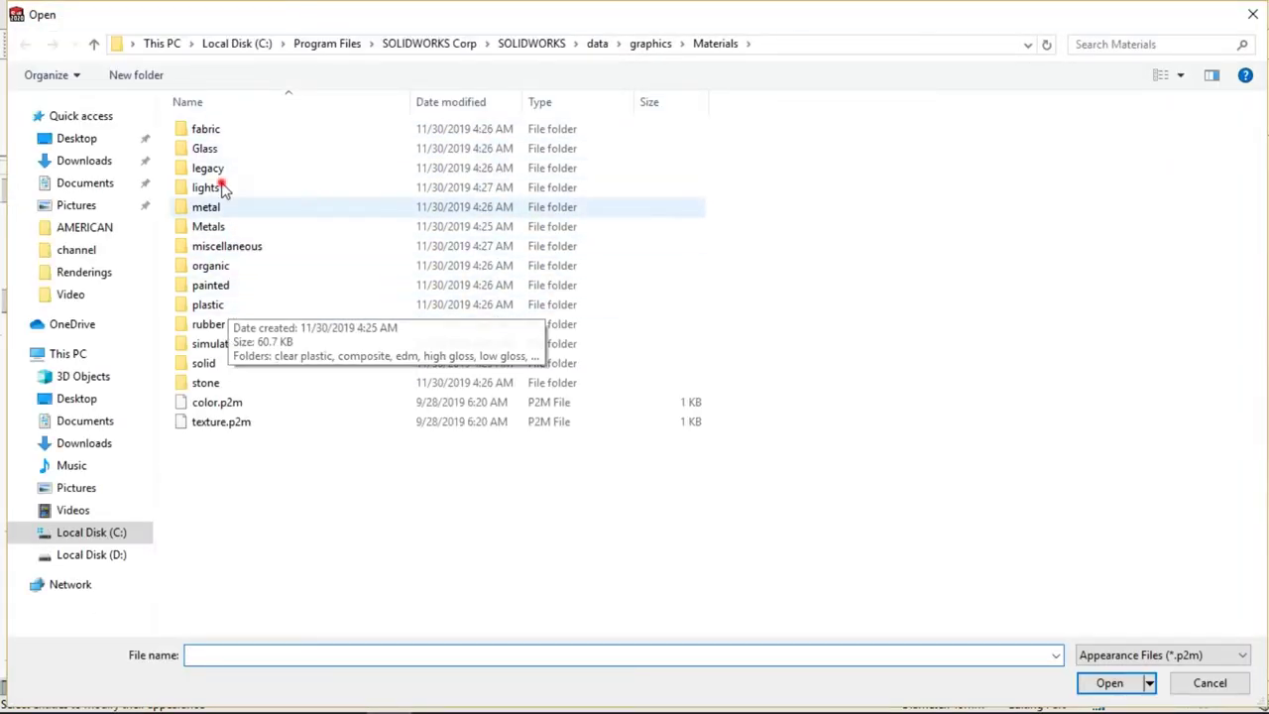
pyautogui.doubleClick(212, 188)
pyautogui.doubleClick(223, 191)
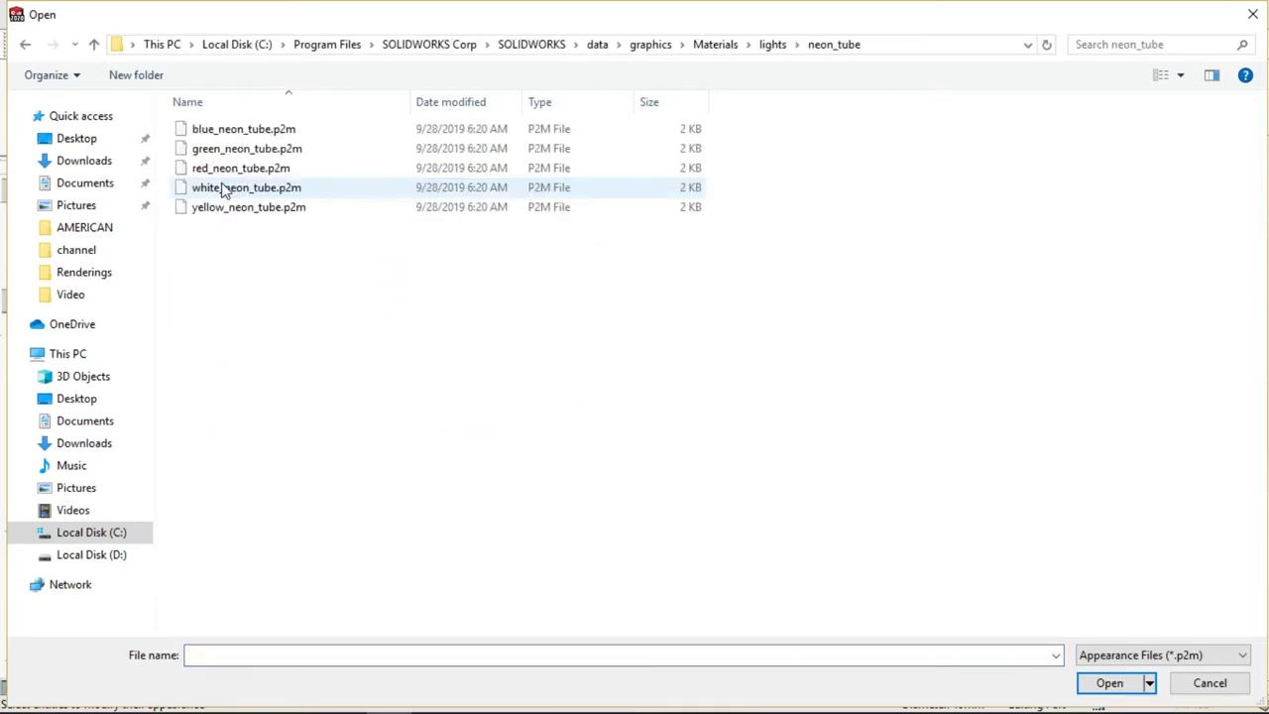
pyautogui.doubleClick(223, 189)
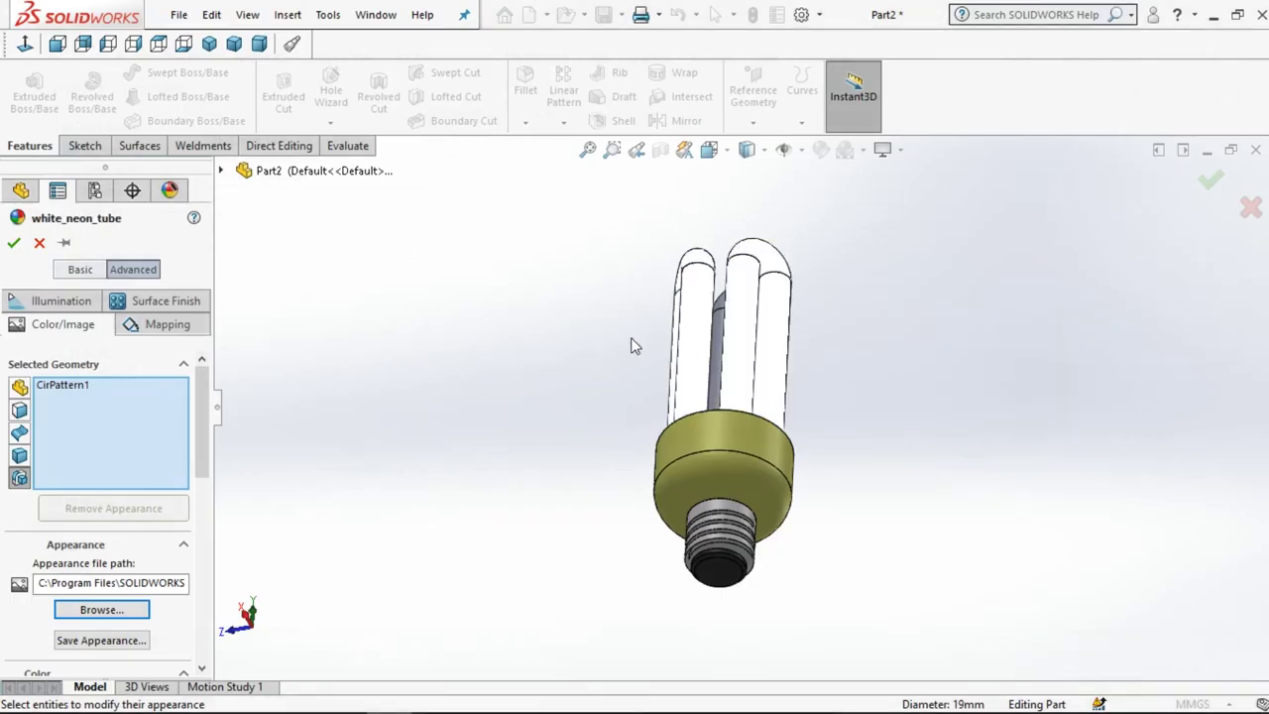
pyautogui.click(714, 336)
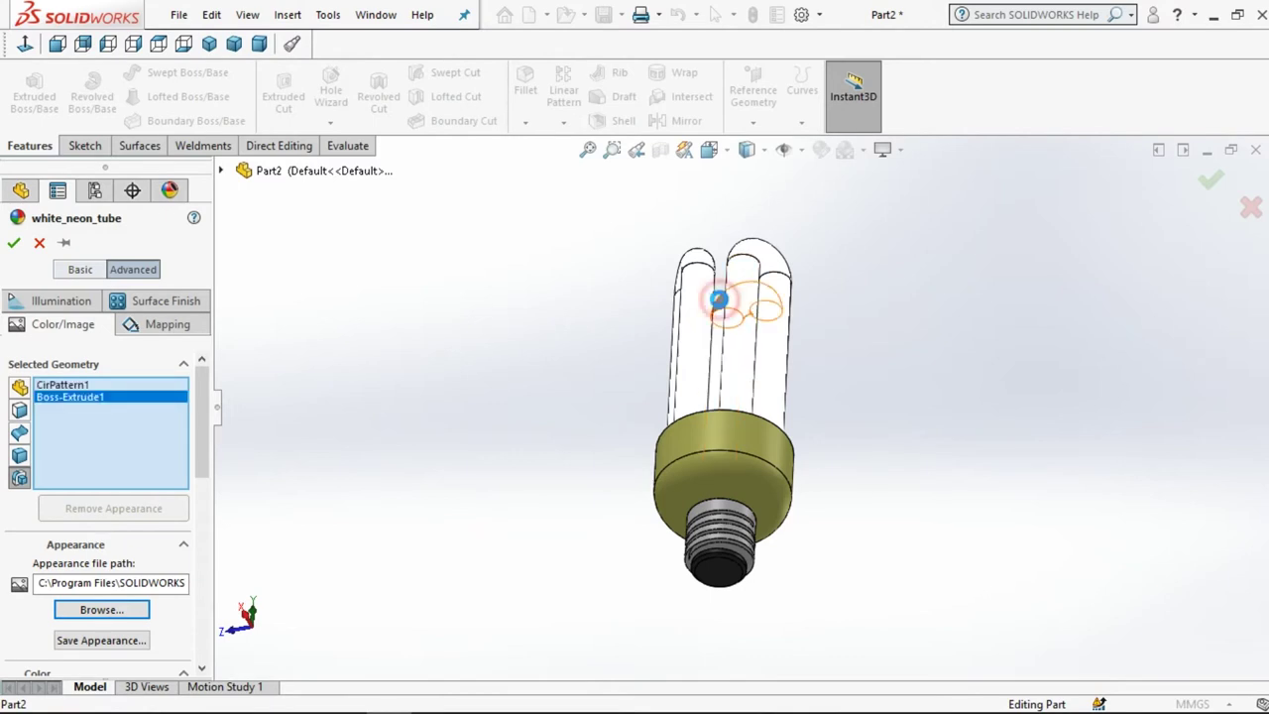
pyautogui.click(721, 308)
pyautogui.click(13, 245)
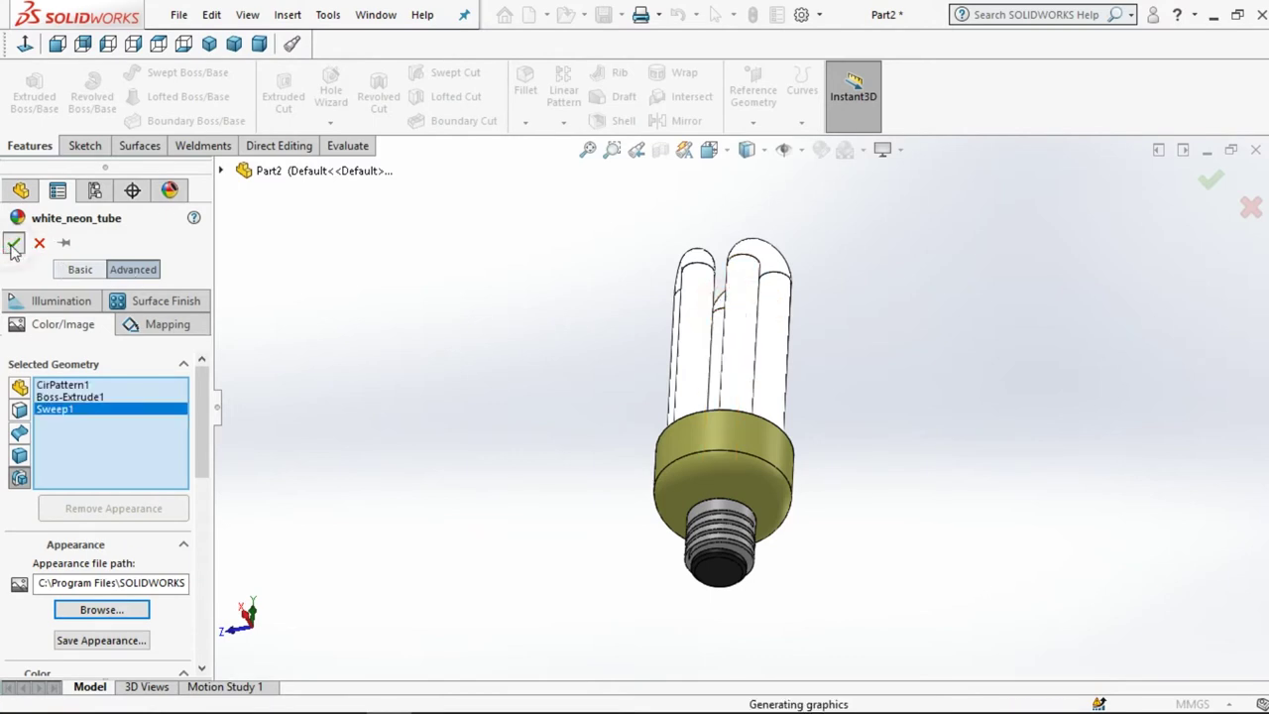
# Rotate the bulb to show the screw base and switch the display to Shaded
pyautogui.press('Left')
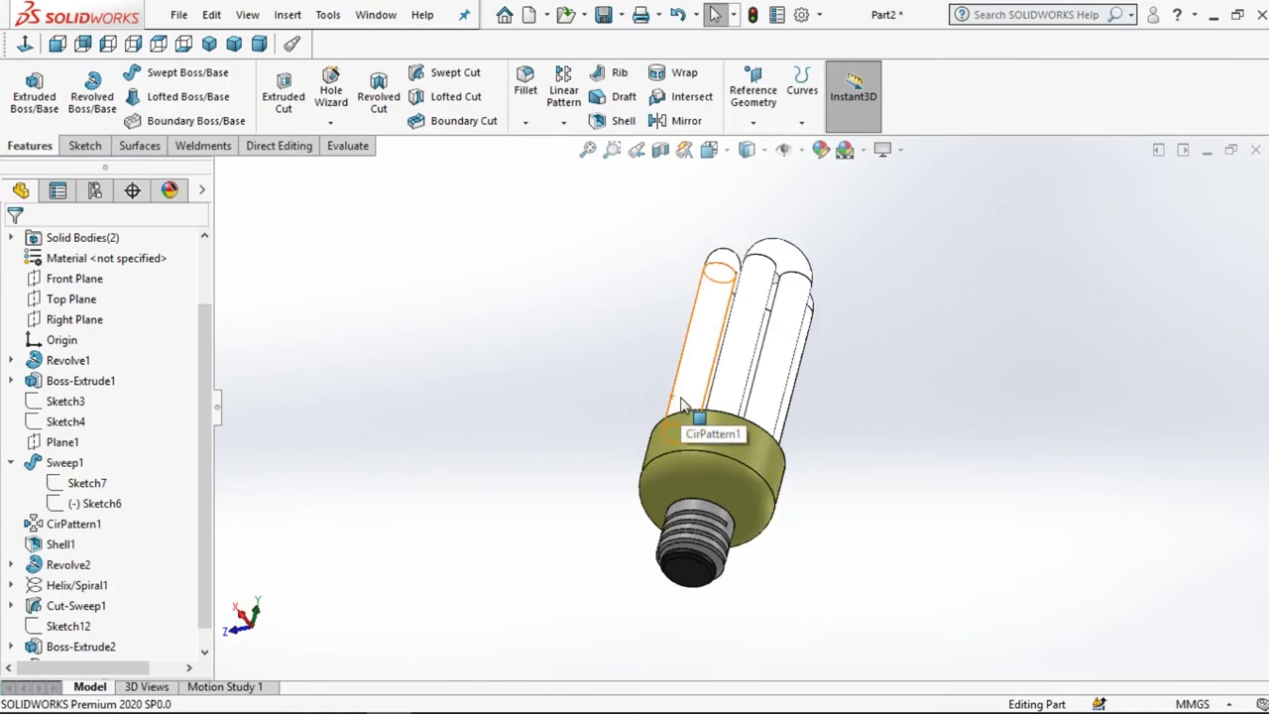
pyautogui.press('Left')
pyautogui.press('Left')
pyautogui.press('Left')
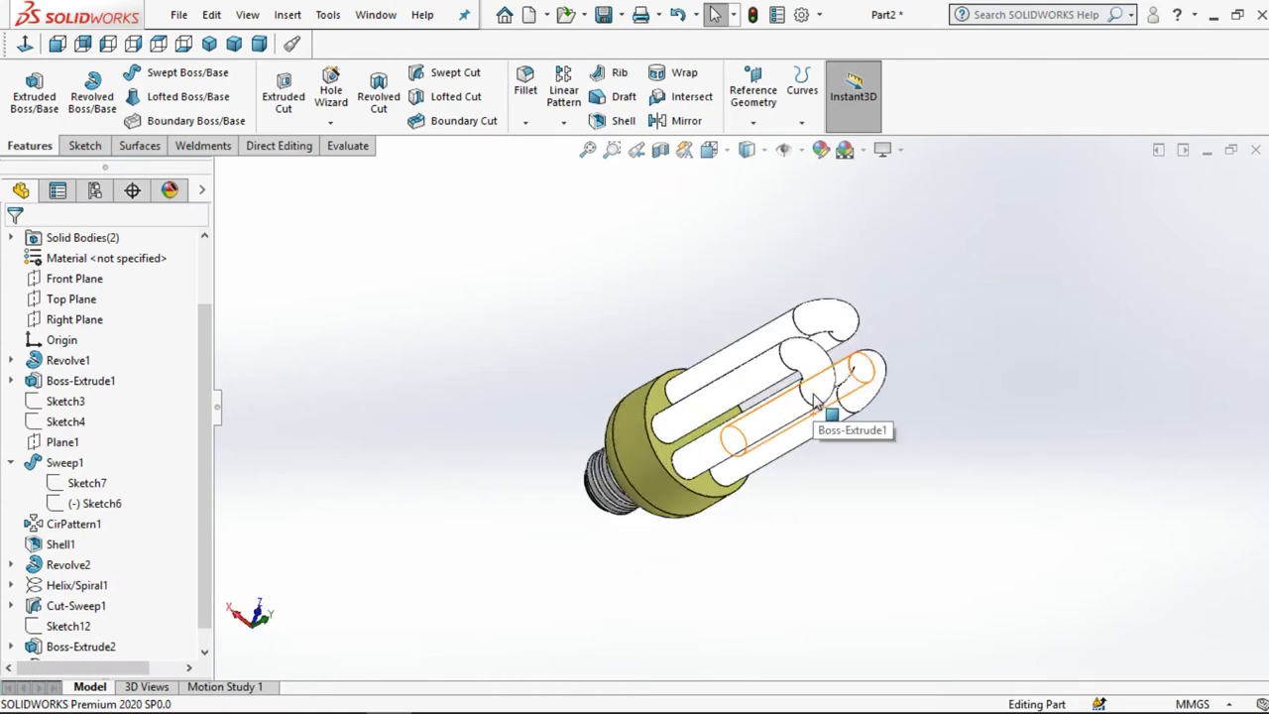
pyautogui.press('Left')
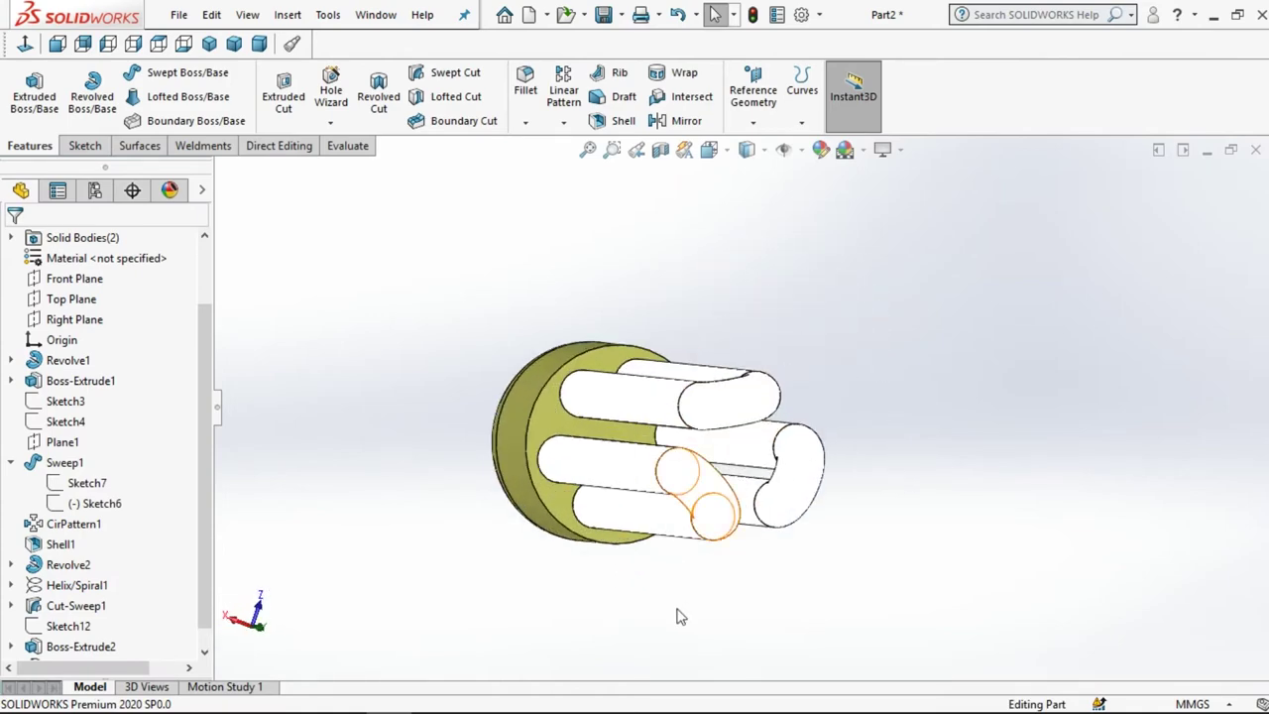
pyautogui.moveTo(691, 561)
pyautogui.mouseDown(button='middle')
pyautogui.moveTo(607, 301)
pyautogui.moveTo(772, 182)
pyautogui.mouseUp(button='middle')
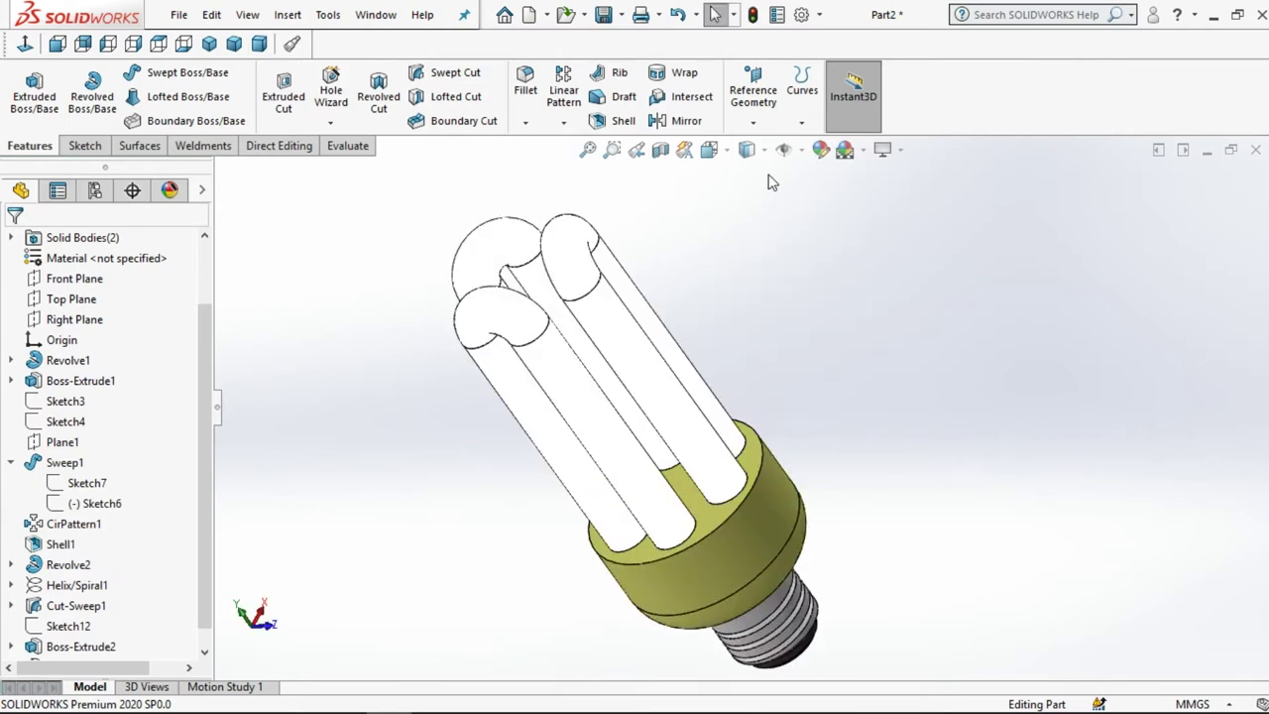
pyautogui.click(759, 150)
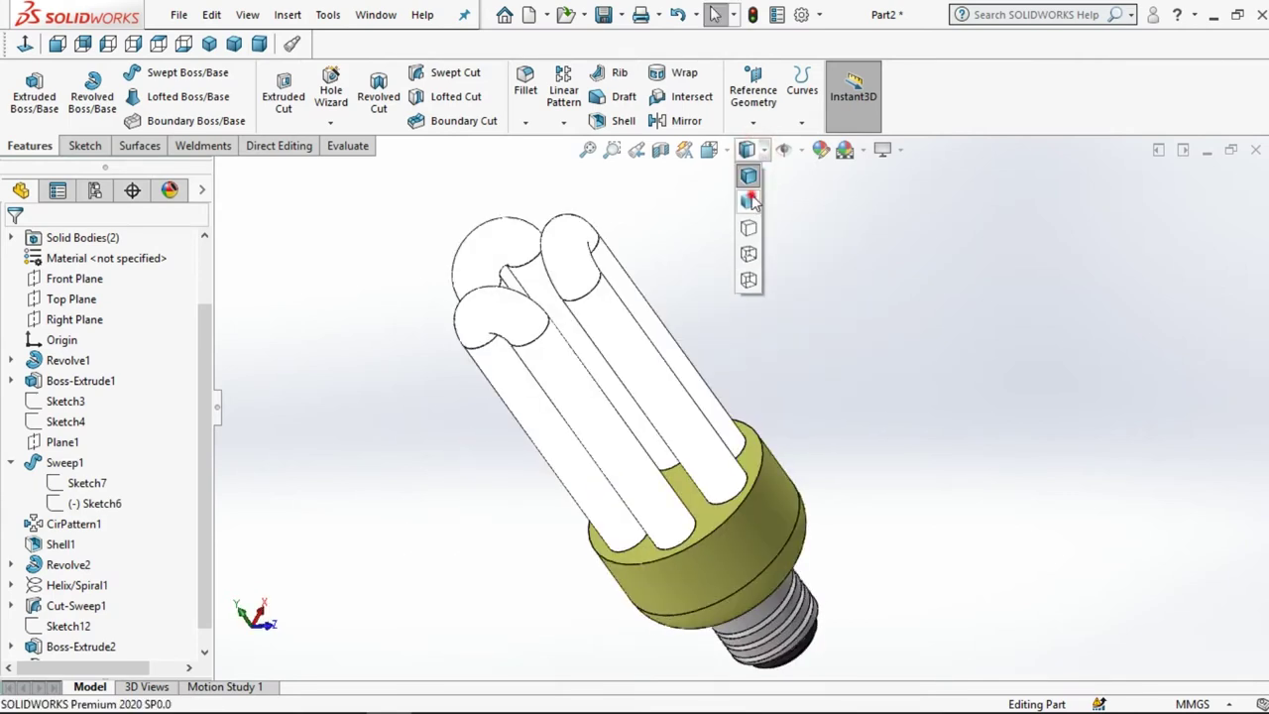
pyautogui.click(751, 198)
# Try the Backdrop, Soft Spotlight, Plain White and Courtyard Background scenes behind the bulb
pyautogui.click(899, 151)
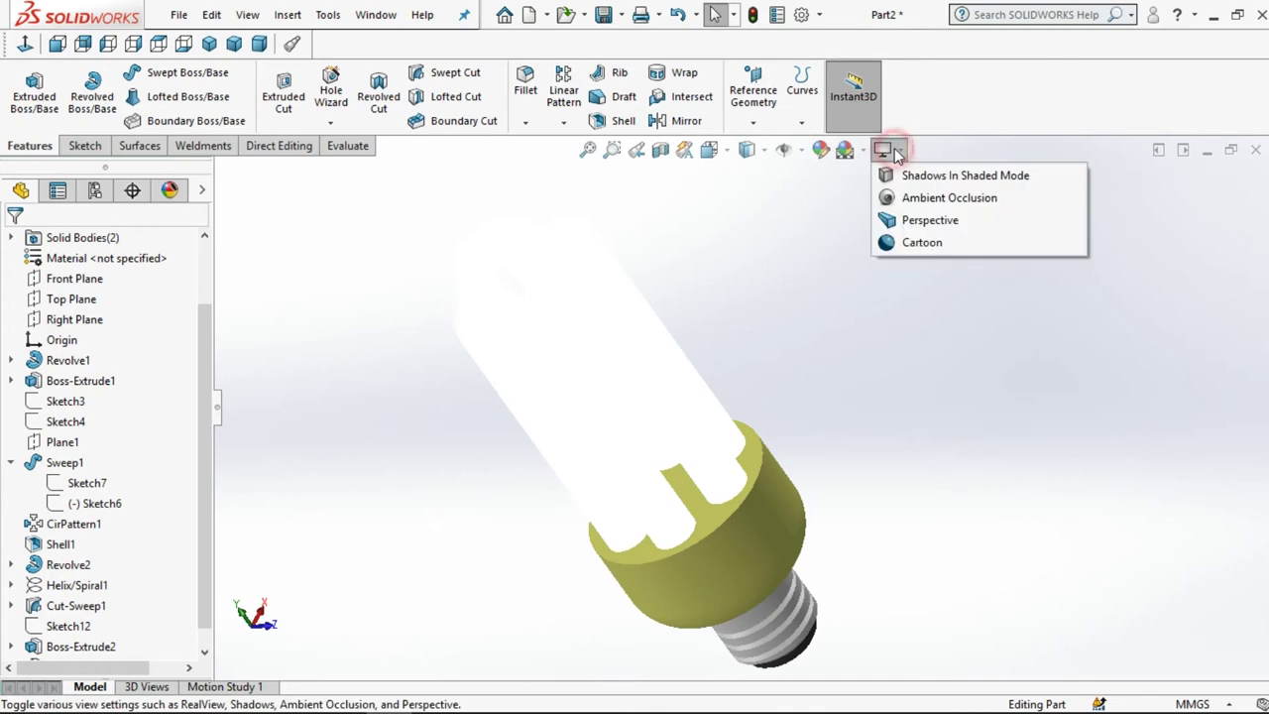
pyautogui.click(849, 150)
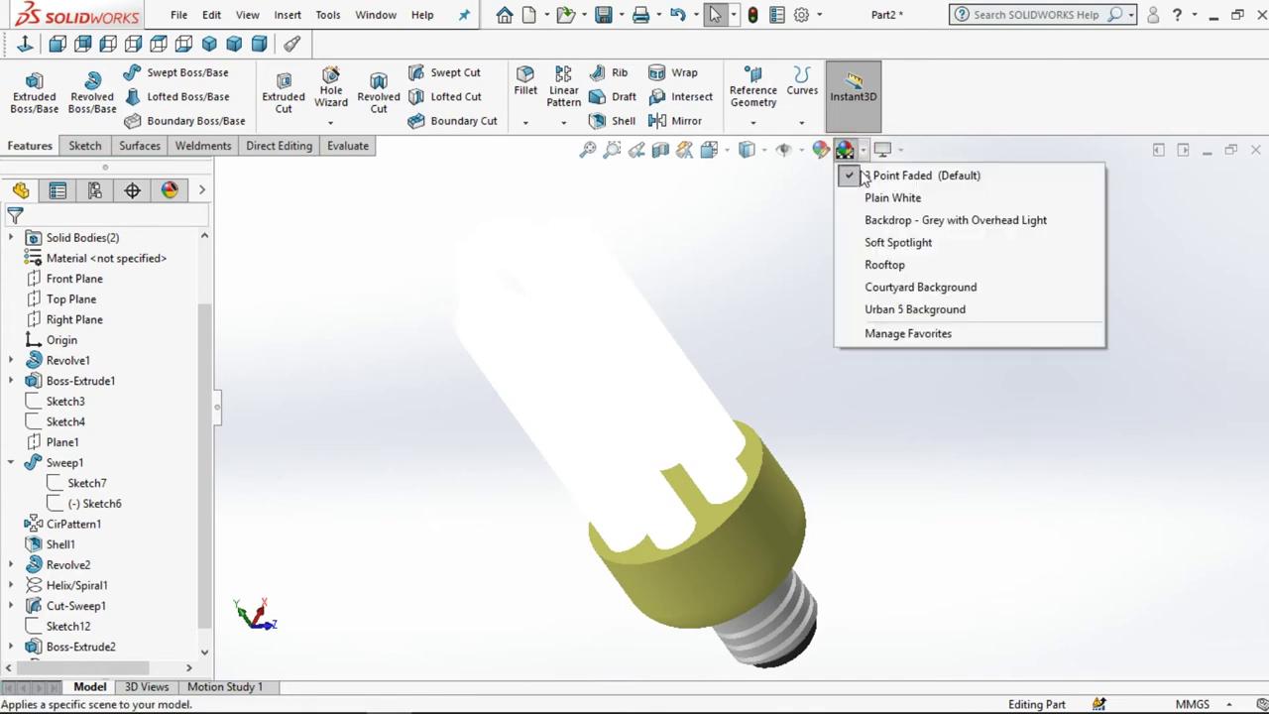
pyautogui.click(904, 220)
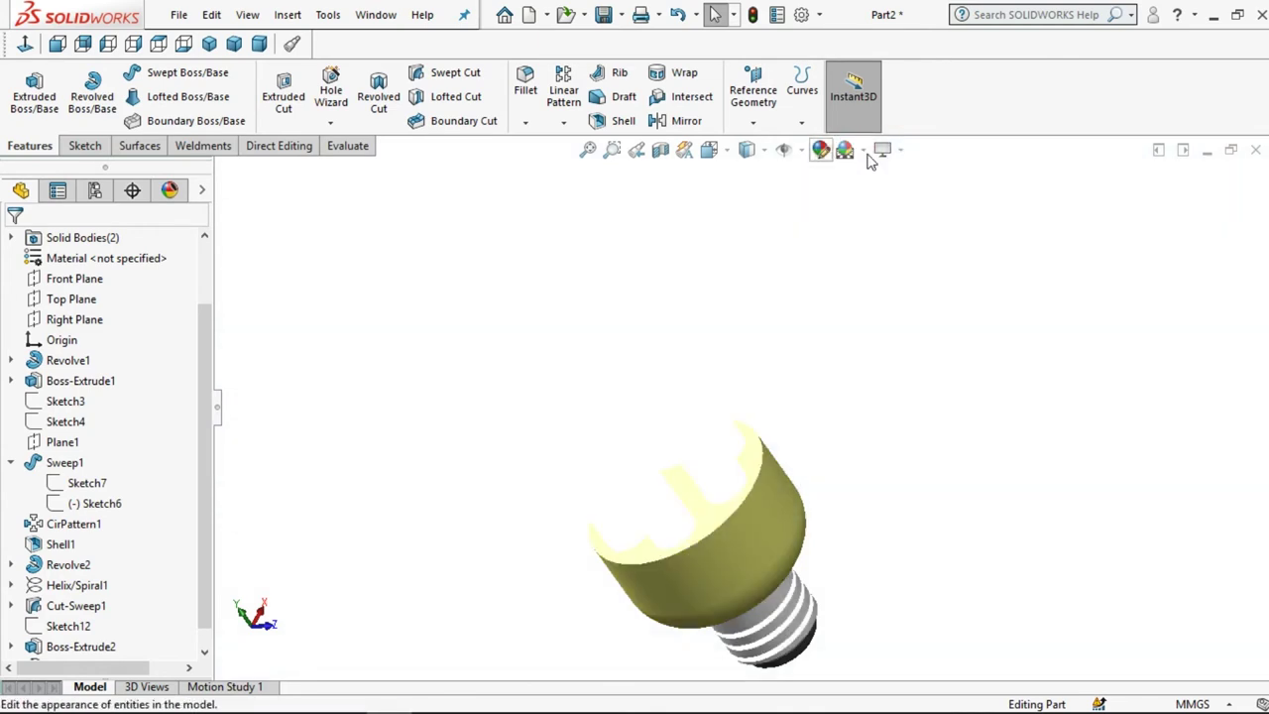
pyautogui.click(864, 150)
pyautogui.click(913, 243)
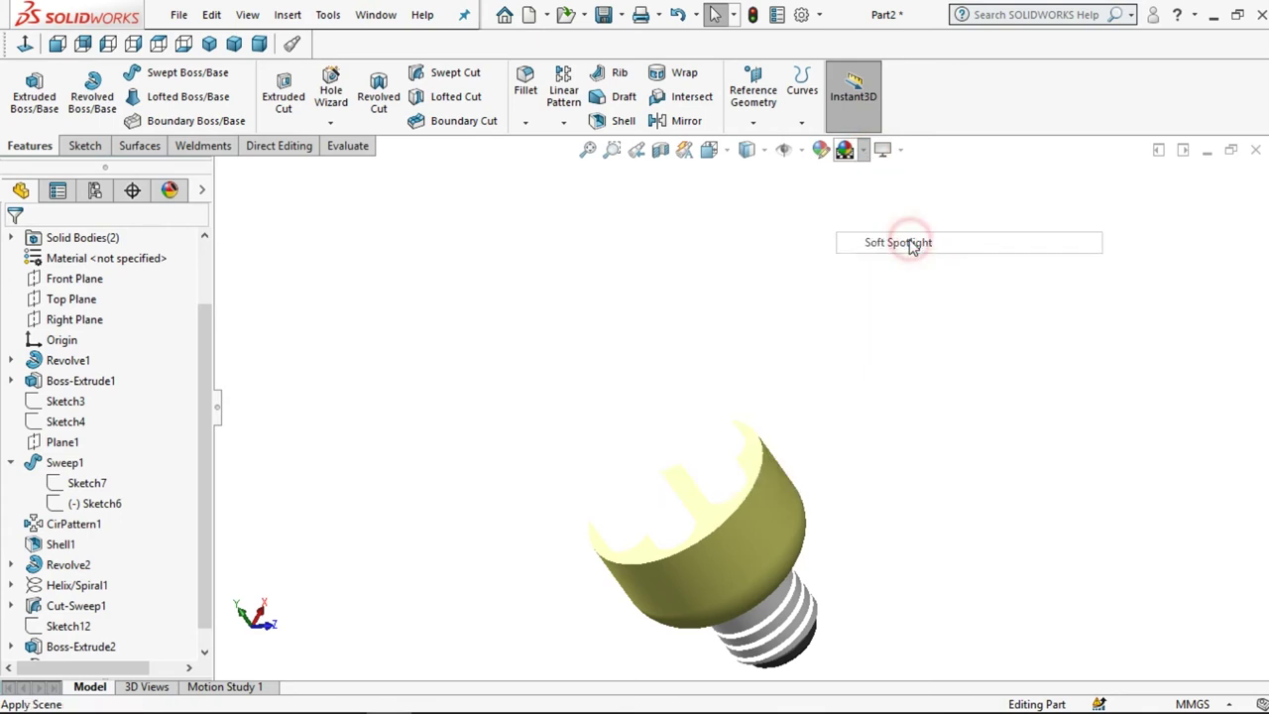
pyautogui.click(863, 150)
pyautogui.click(904, 190)
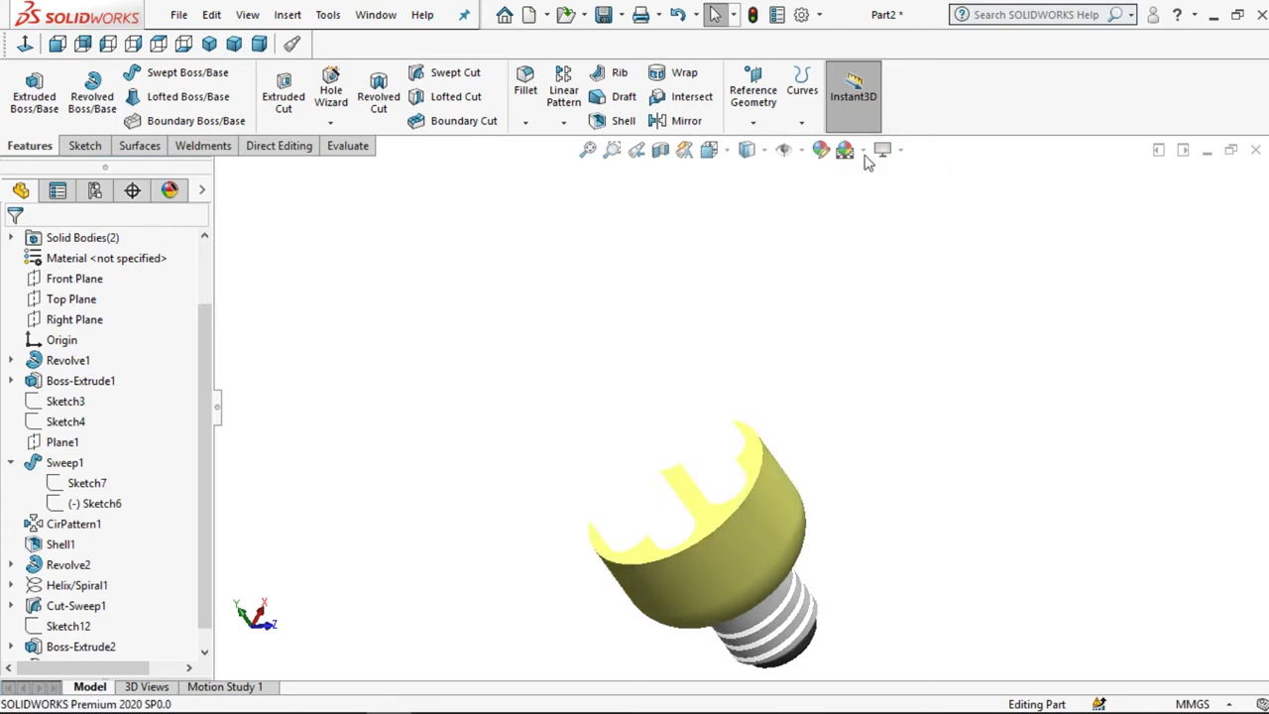
pyautogui.click(864, 149)
pyautogui.click(912, 290)
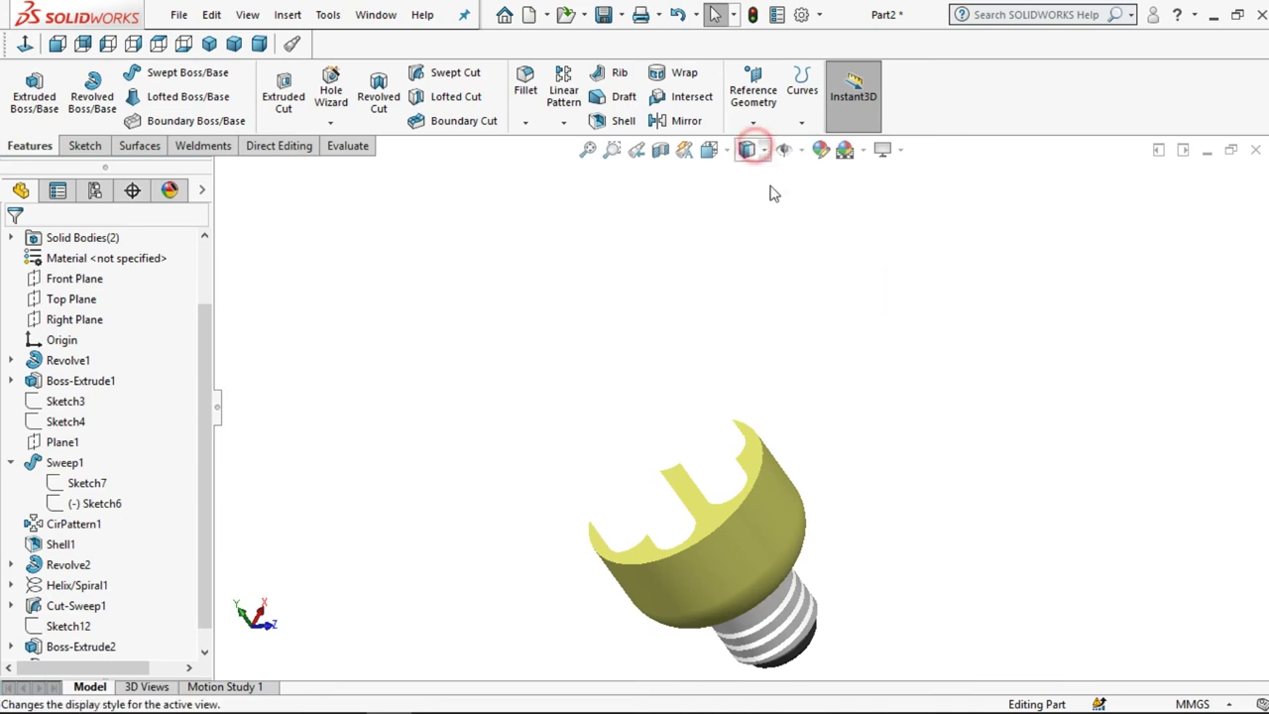
# Set the display style back to Shaded With Edges and zoom in
pyautogui.click(749, 150)
pyautogui.click(759, 178)
pyautogui.scroll(2, 774, 289)
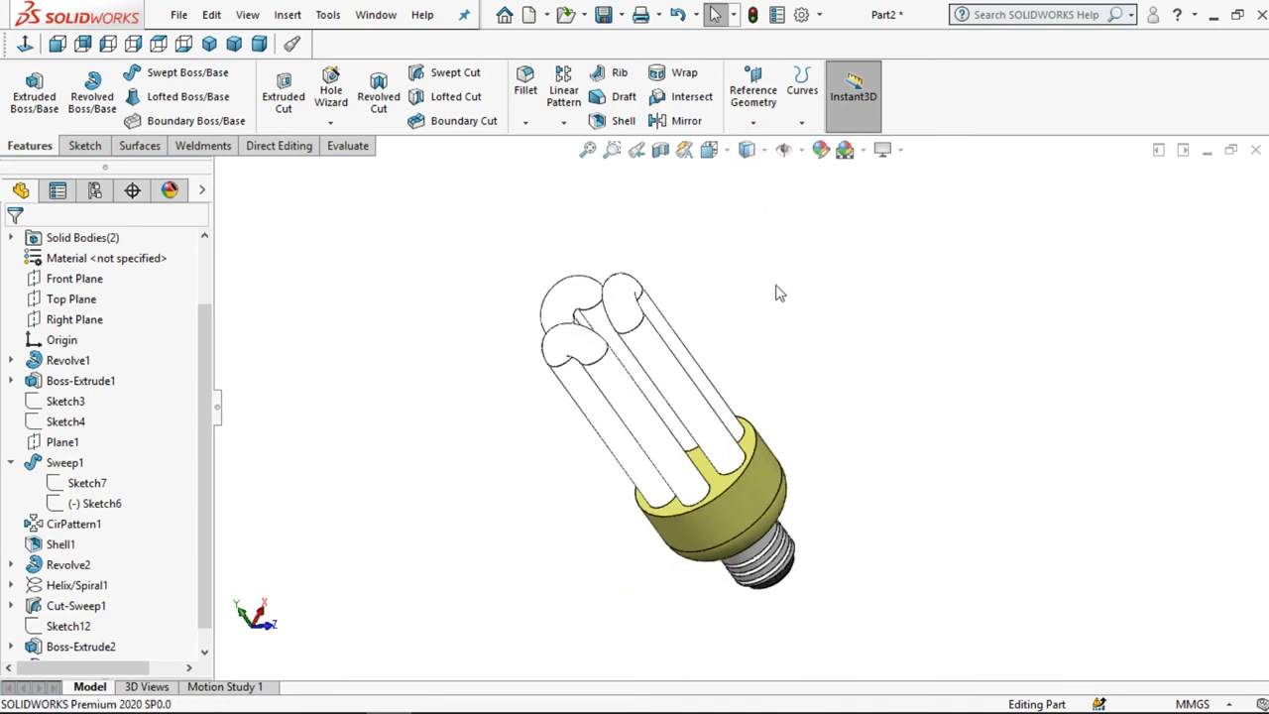